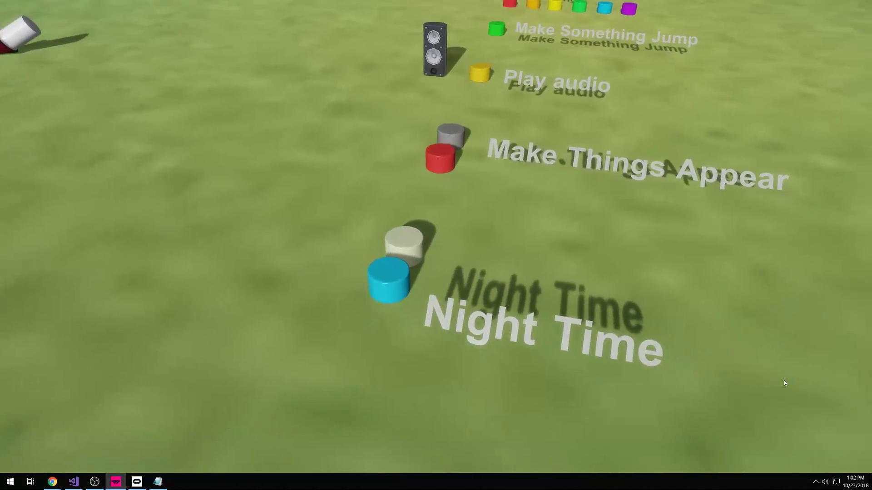
# - Exit the running VR scene to get back to the Day2.sim editor
pyautogui.press('Escape')
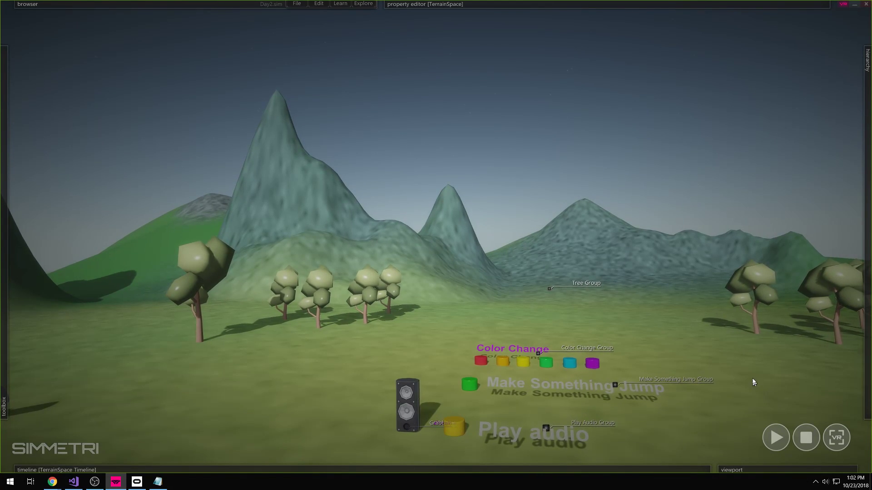
# - Tilt the view down to the button groups and expand the TerrainSpace Timeline panel
pyautogui.moveTo(752, 378); pyautogui.dragTo(754, 381, button='right')
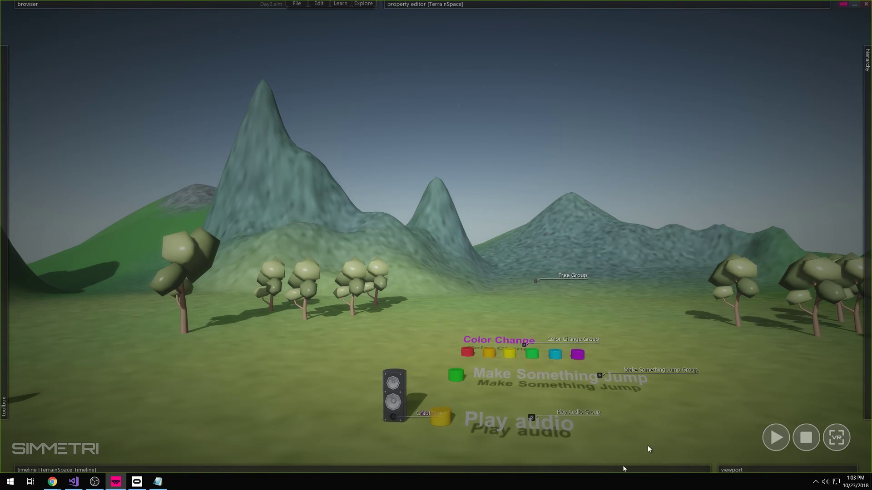
pyautogui.click(611, 470)
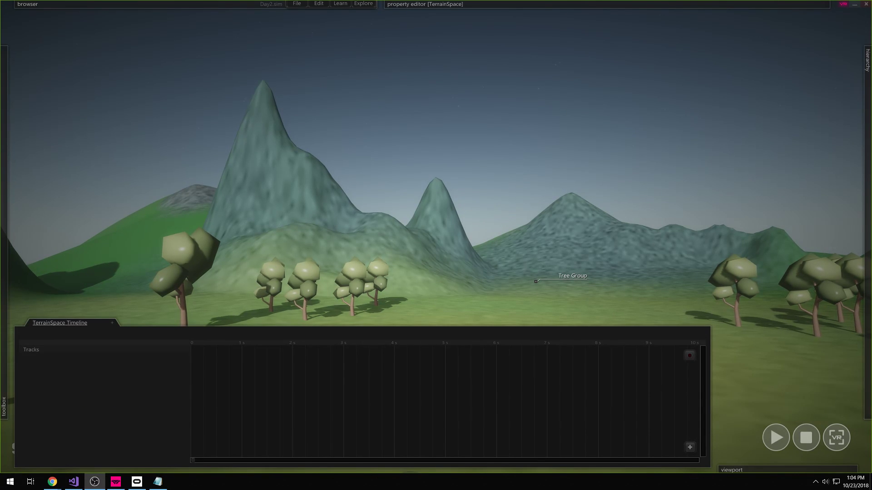
# - Collapse the TerrainSpace Timeline with Ctrl+T without adding any track
pyautogui.click(106, 411)
pyautogui.rightClick(100, 414)
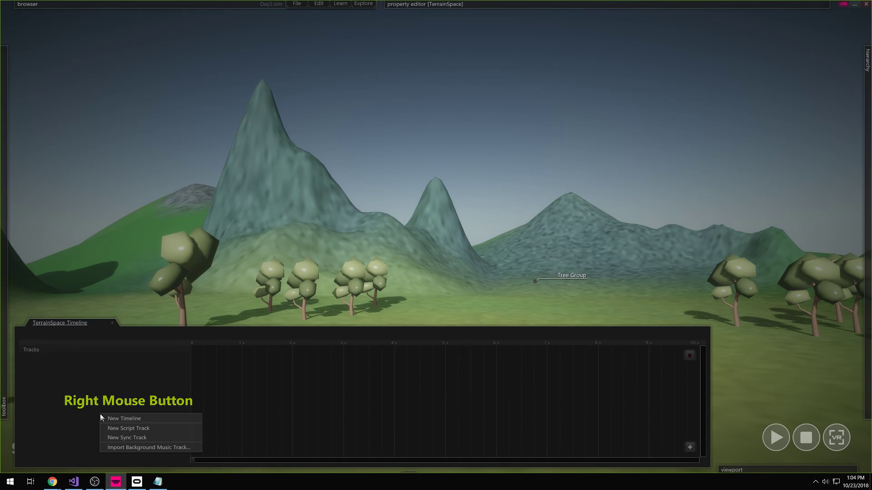
pyautogui.click(135, 385)
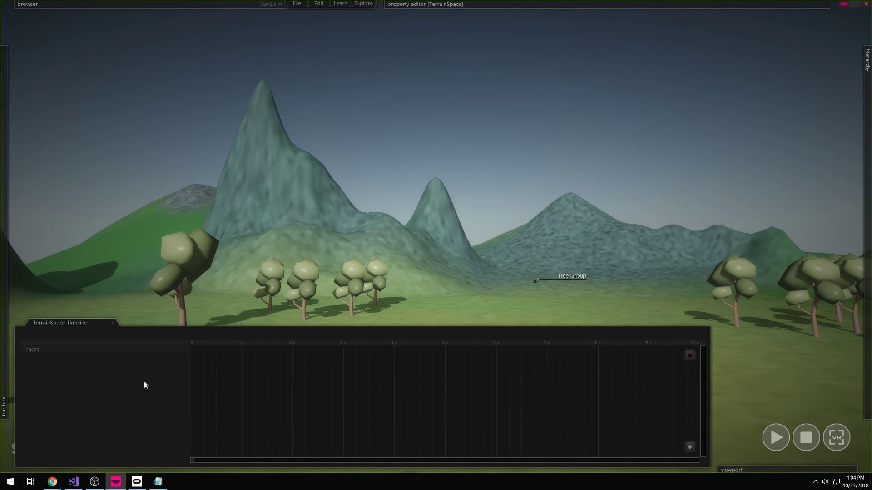
pyautogui.press('ctrl')
pyautogui.hotkey('ctrl', 't')
# - Fly the camera back and up to reveal the whole layout of labelled buttons
pyautogui.moveTo(323, 416)
pyautogui.mouseDown(button='right')
pyautogui.moveTo(381, 459)
pyautogui.moveTo(379, 472)
pyautogui.moveTo(308, 423)
pyautogui.moveTo(307, 433)
pyautogui.moveTo(302, 413)
pyautogui.moveTo(319, 440)
pyautogui.moveTo(304, 455)
pyautogui.moveTo(326, 421)
pyautogui.mouseUp(button='right')
pyautogui.press('a')
pyautogui.press('s')
pyautogui.press('d')
pyautogui.press('s')
pyautogui.press('e')
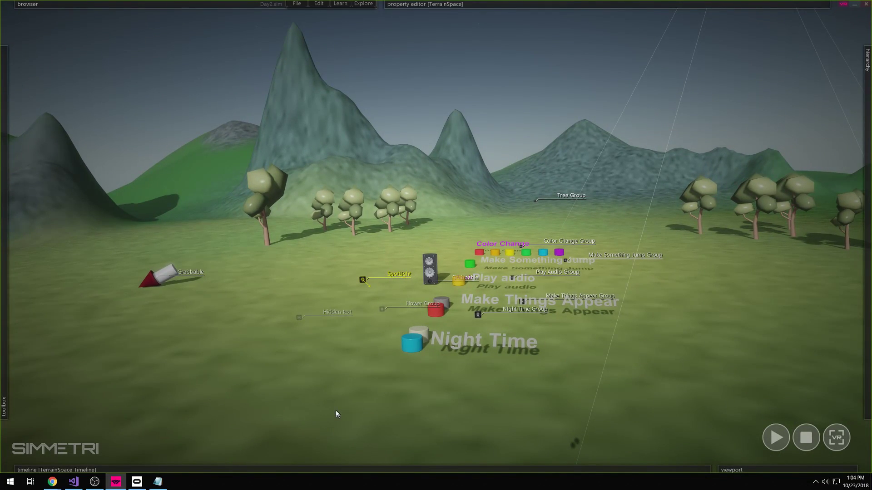
# - Reposition the camera and make TerrainSpace ViewPort the active viewport
pyautogui.moveTo(338, 410); pyautogui.dragTo(380, 396, button='right')
pyautogui.press('a')
pyautogui.press('e')
pyautogui.press('w')
pyautogui.press('s')
pyautogui.moveTo(786, 470)
pyautogui.click(789, 300)
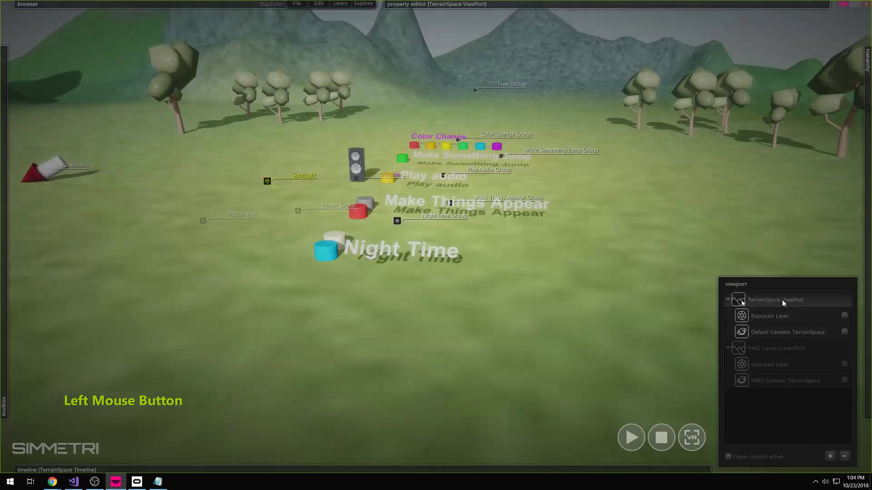
# - Frame the button groups in the viewport and launch the scene full-screen with F5
pyautogui.moveTo(451, 426); pyautogui.dragTo(447, 408, button='right')
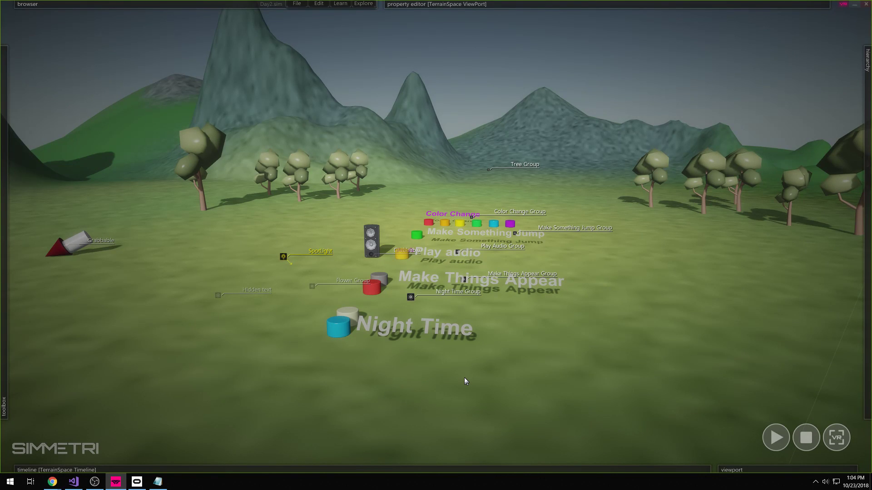
pyautogui.moveTo(465, 378); pyautogui.dragTo(467, 403, button='right')
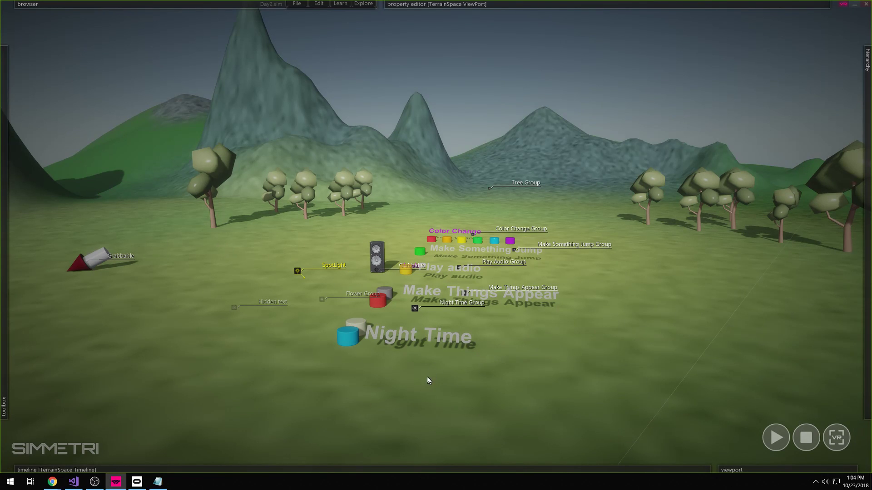
pyautogui.press('F5')
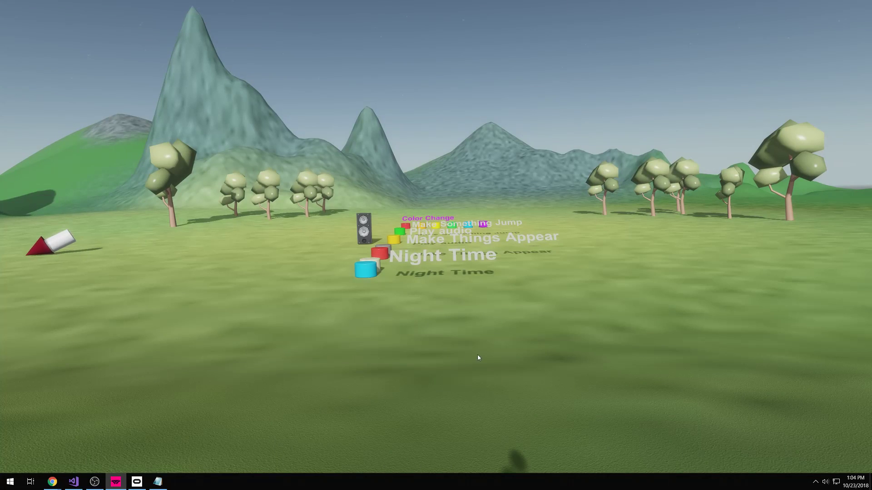
# - Stop the scene, run it once more, then stop it to return to the editor
pyautogui.press('Escape')
pyautogui.press('F5')
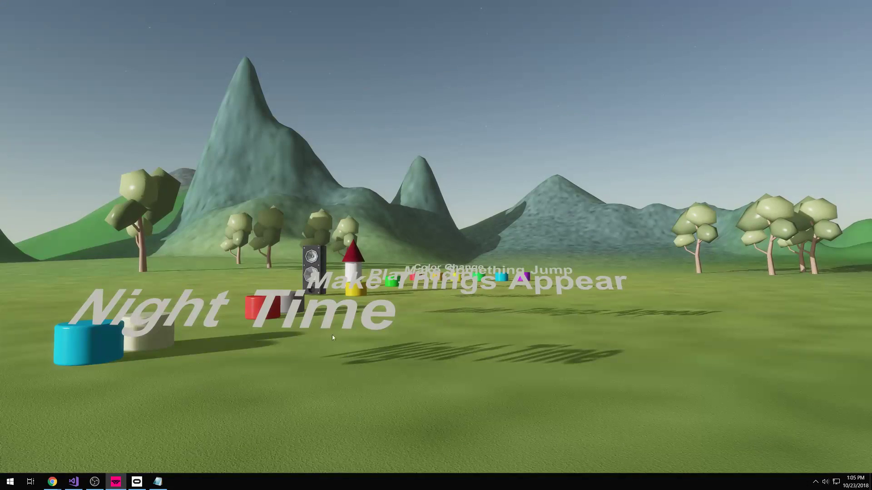
pyautogui.press('Escape')
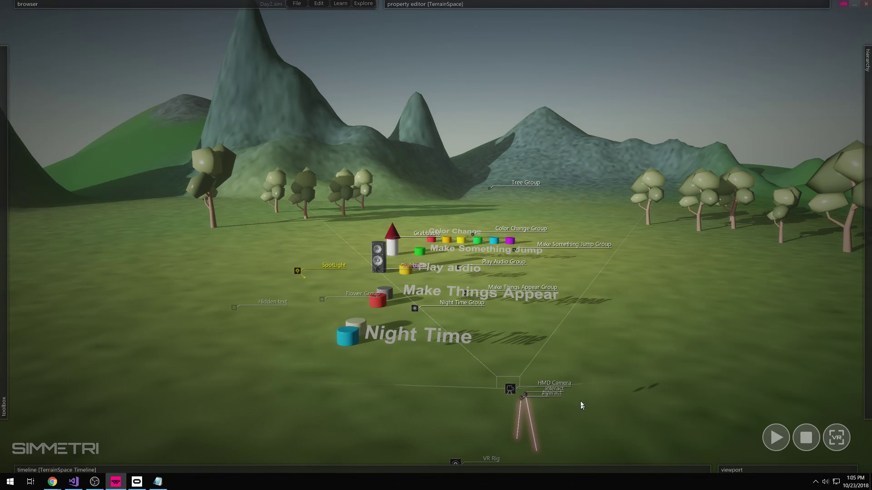
pyautogui.click(475, 471)
pyautogui.click(475, 470)
pyautogui.moveTo(35, 262)
pyautogui.scroll(-2, 32, 264)
# - Select and deselect the HMD Camera with its controllers, then turn the view toward the VR Rig
pyautogui.moveTo(581, 372); pyautogui.dragTo(485, 442)
pyautogui.click(597, 418)
pyautogui.moveTo(763, 451)
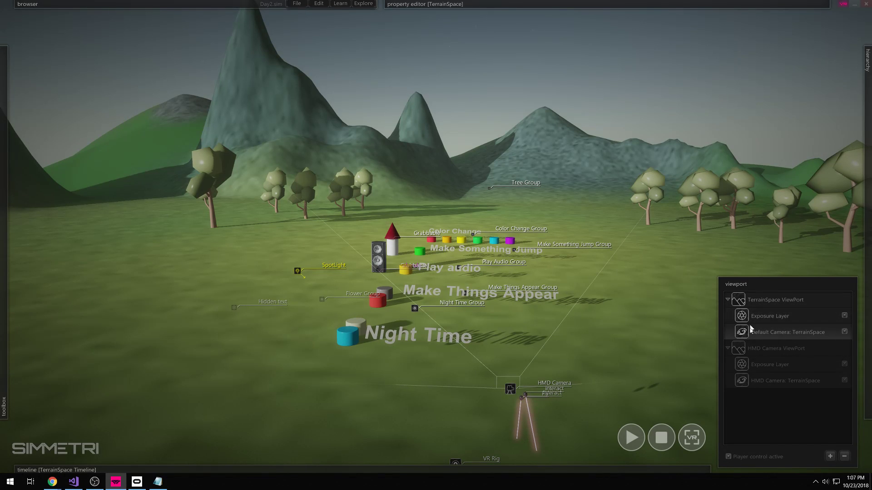
pyautogui.moveTo(708, 336); pyautogui.dragTo(631, 346, button='right')
pyautogui.moveTo(572, 329)
pyautogui.mouseDown(button='right')
pyautogui.moveTo(632, 335)
pyautogui.moveTo(658, 349)
pyautogui.moveTo(568, 343)
pyautogui.moveTo(538, 358)
pyautogui.moveTo(602, 311)
pyautogui.moveTo(585, 340)
pyautogui.mouseUp(button='right')
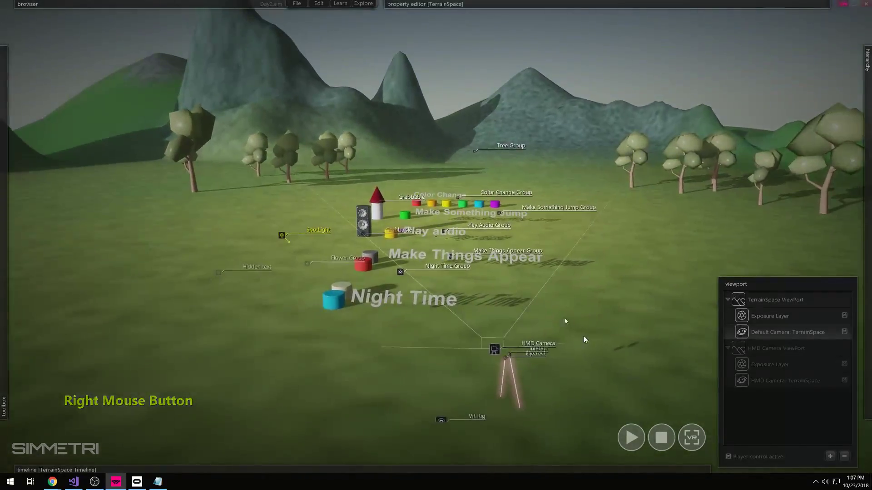
pyautogui.moveTo(542, 364)
pyautogui.mouseDown(button='right')
pyautogui.moveTo(553, 361)
pyautogui.moveTo(555, 389)
pyautogui.moveTo(541, 372)
pyautogui.mouseUp(button='right')
# - Fly the camera around to bring the VR Rig into close view
pyautogui.press('a')
pyautogui.press('d')
pyautogui.press('a')
pyautogui.press('s')
pyautogui.press('w')
pyautogui.press('d')
pyautogui.press('s')
pyautogui.press('w')
pyautogui.press('a')
pyautogui.press('d')
pyautogui.press('a')
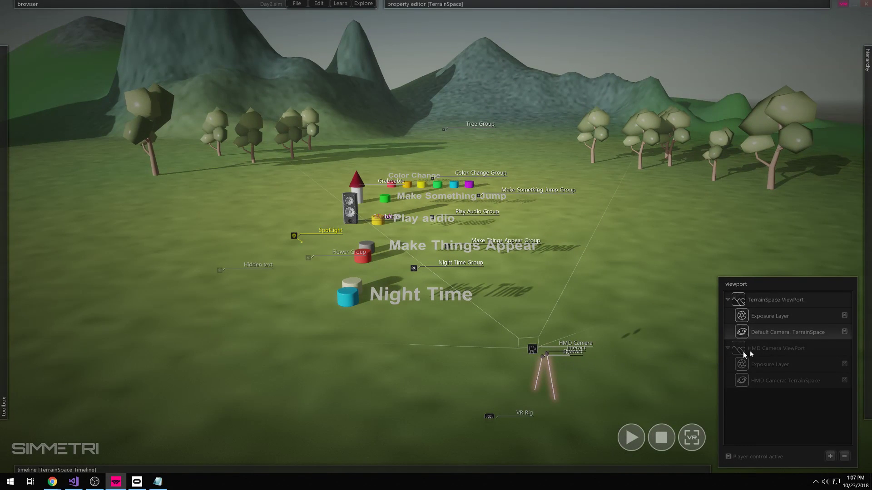
# - Select the HMD Camera on its own, apart from its controllers
pyautogui.moveTo(601, 319); pyautogui.dragTo(523, 385)
pyautogui.click(546, 394)
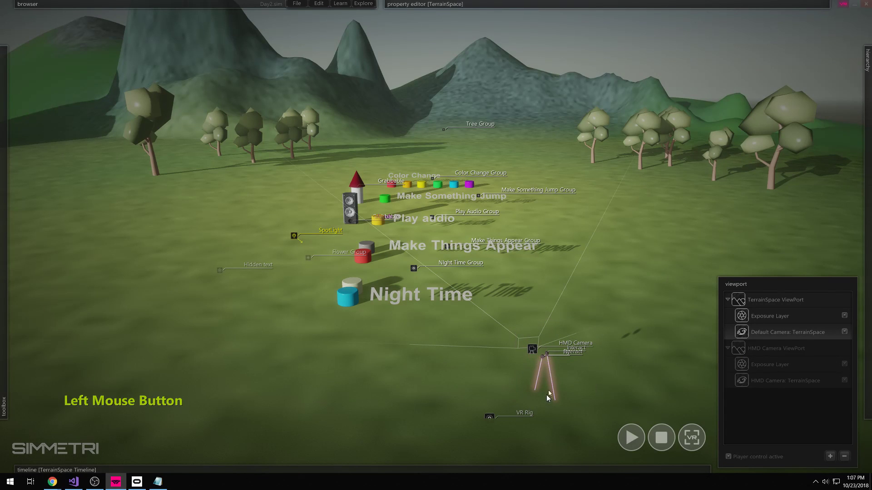
pyautogui.moveTo(579, 336); pyautogui.dragTo(518, 410)
pyautogui.click(532, 348)
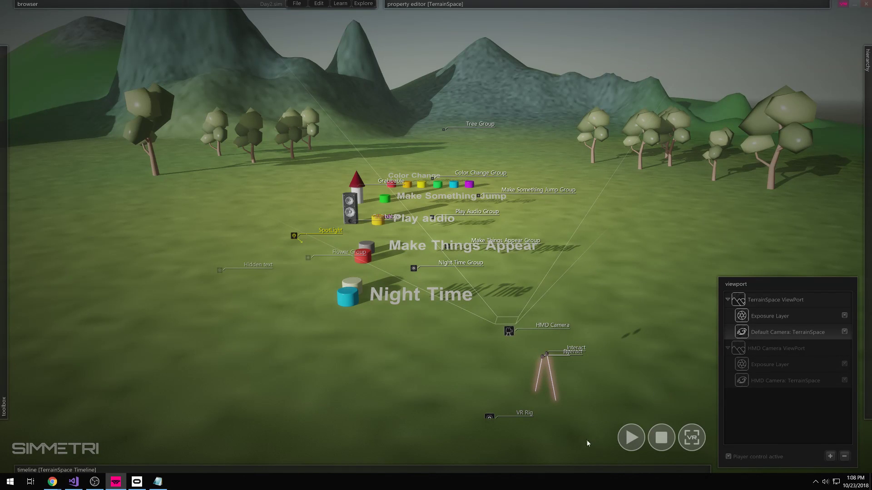
pyautogui.click(687, 448)
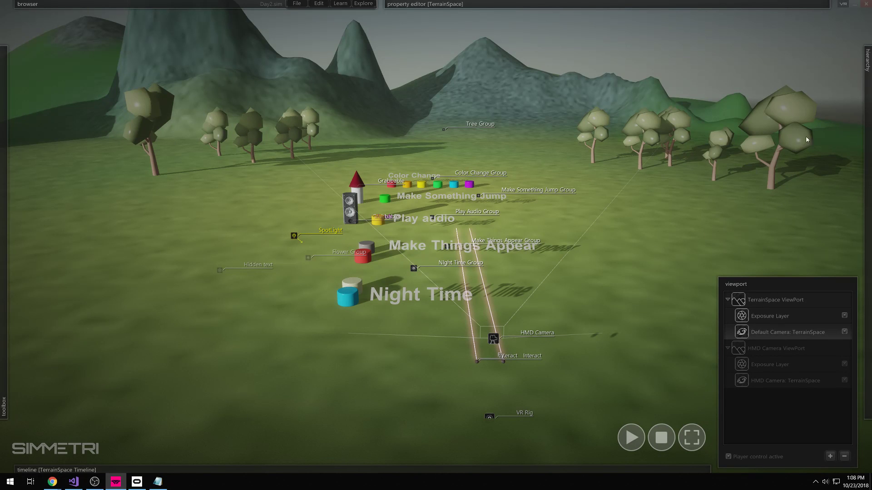
pyautogui.click(843, 4)
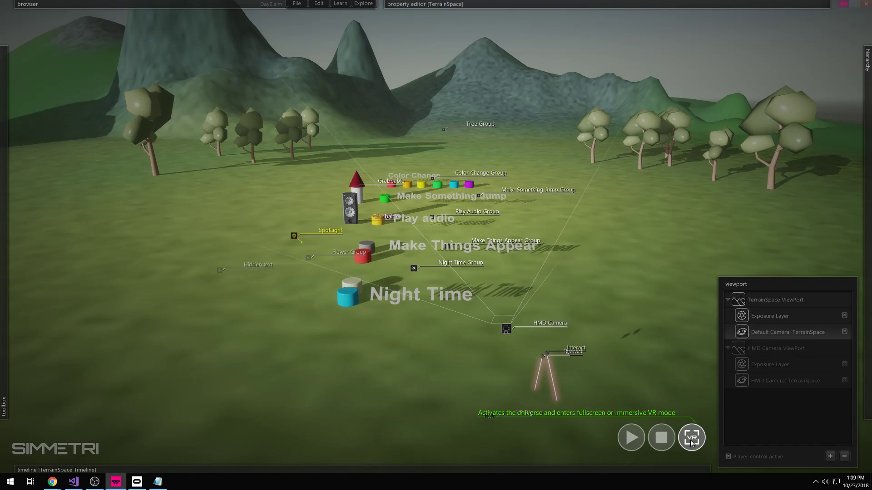
# - Start fullscreen VR play, then bring up the Windows sound options from the tray
pyautogui.click(691, 440)
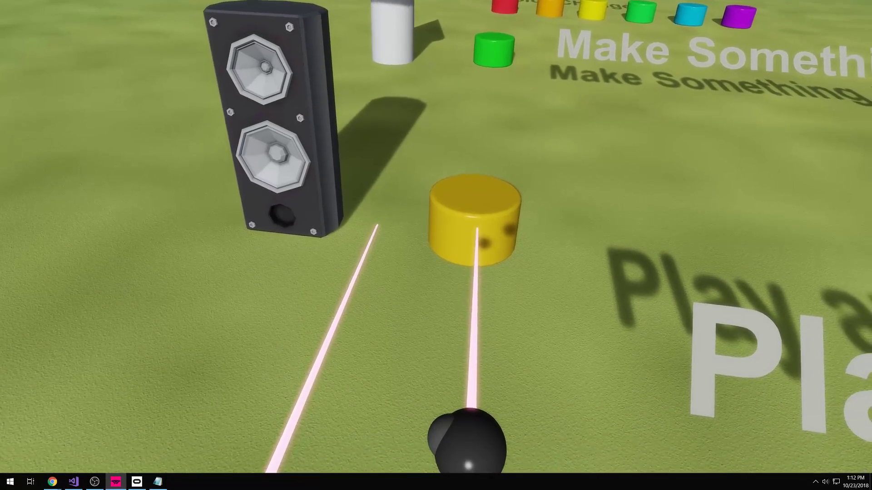
pyautogui.rightClick(829, 485)
pyautogui.press('Escape')
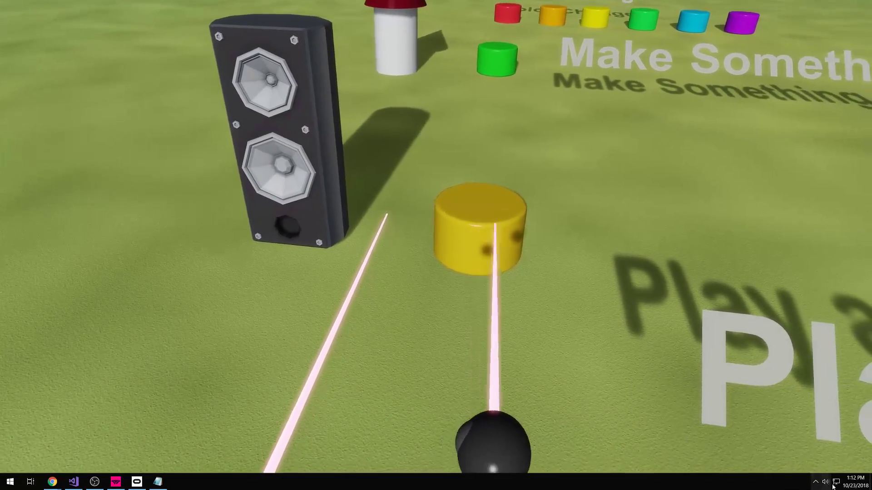
pyautogui.rightClick(825, 483)
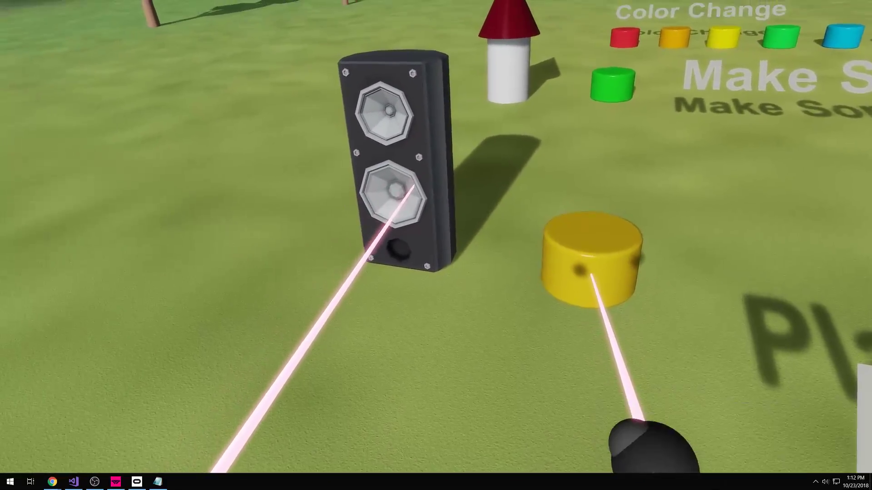
# - Switch the Windows playback device from Rift Headphones to Computer Headphones
pyautogui.rightClick(714, 485)
pyautogui.click(734, 486)
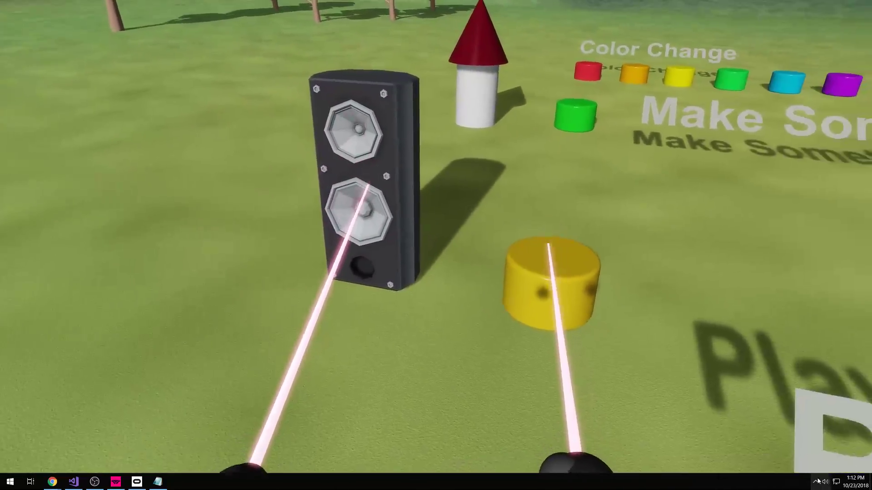
pyautogui.click(816, 482)
pyautogui.click(825, 482)
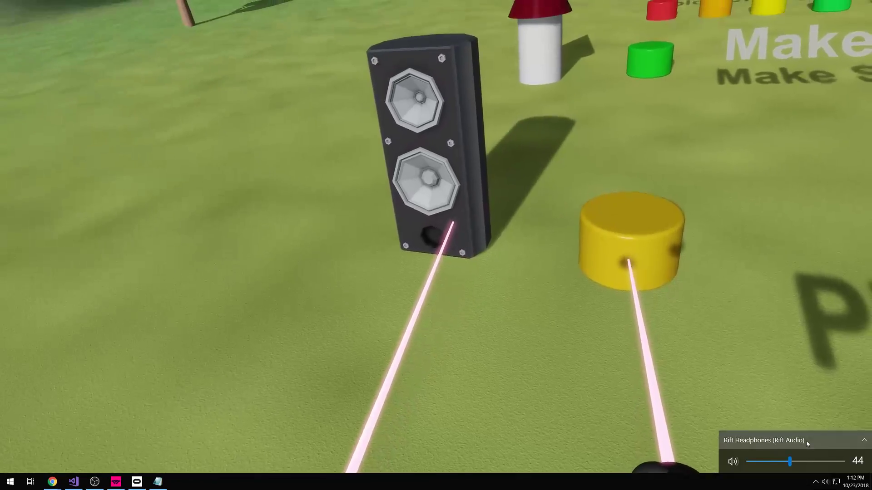
pyautogui.click(807, 441)
pyautogui.scroll(-1, 772, 440)
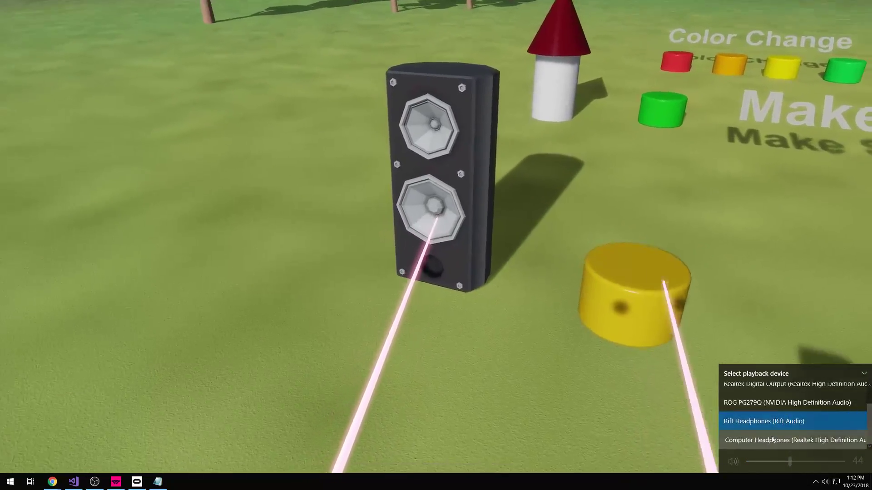
pyautogui.click(772, 440)
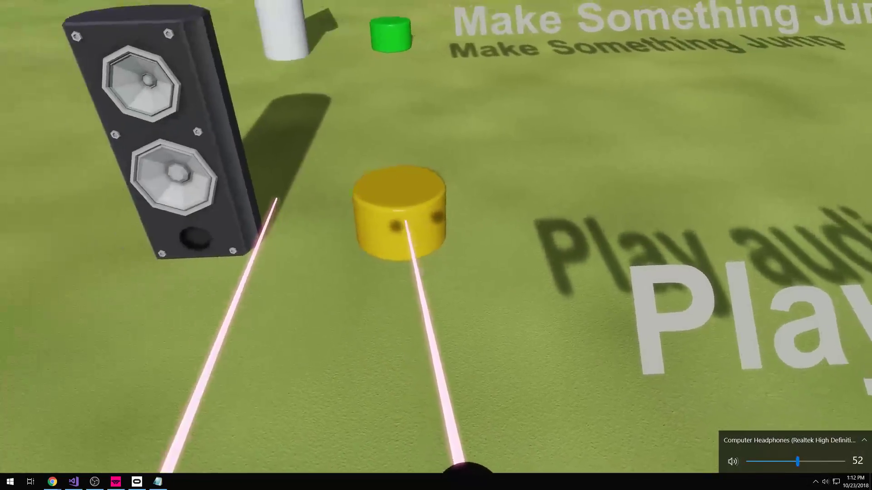
pyautogui.press('Escape')
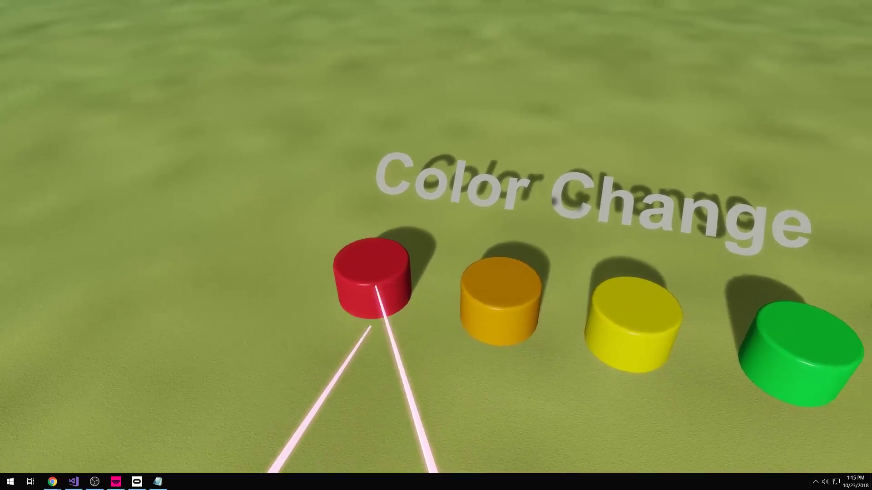
# - Press the red, orange, yellow, green, blue and purple buttons in VR to recolour the label, then exit
pyautogui.click(336, 286)
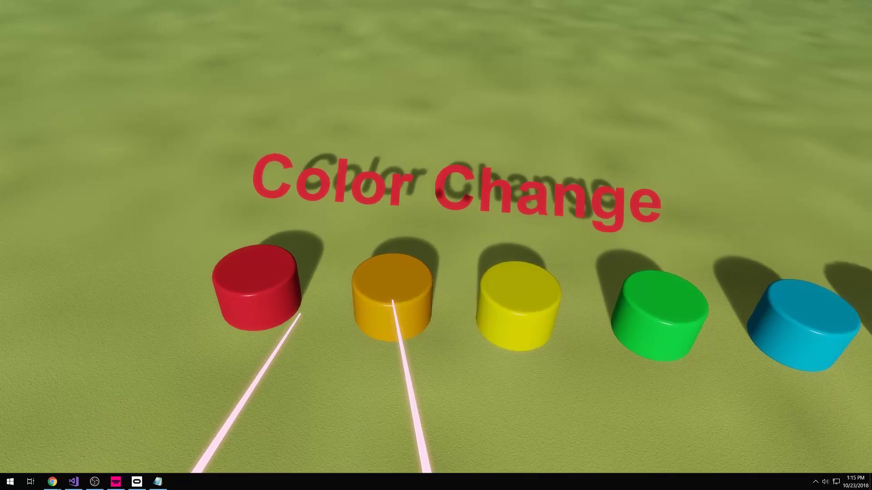
pyautogui.click(407, 305)
pyautogui.click(488, 307)
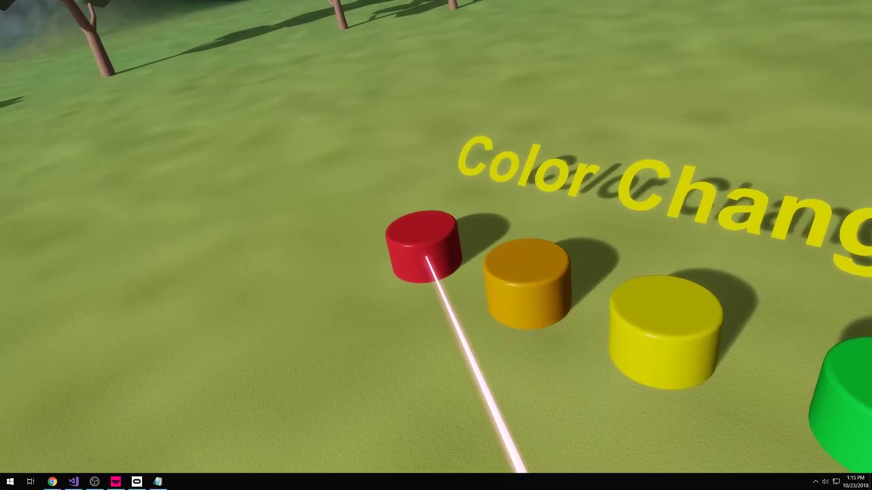
pyautogui.click(399, 259)
pyautogui.click(399, 295)
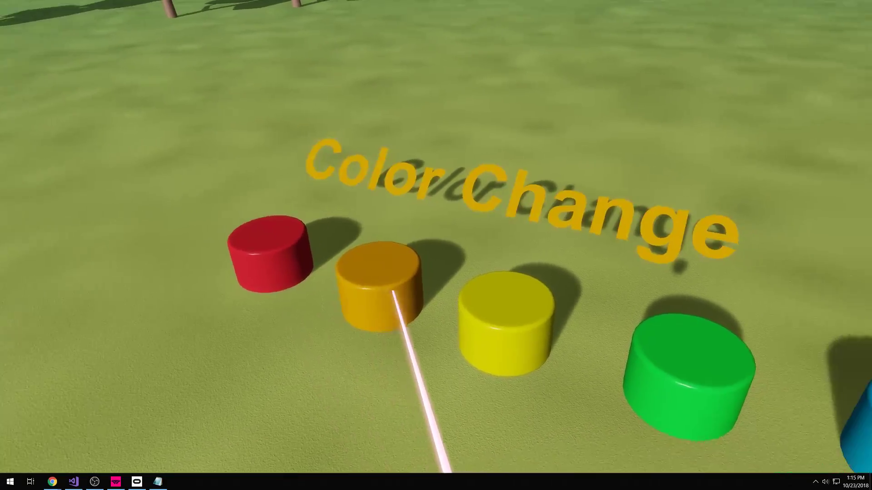
pyautogui.click(438, 331)
pyautogui.click(479, 294)
pyautogui.click(509, 286)
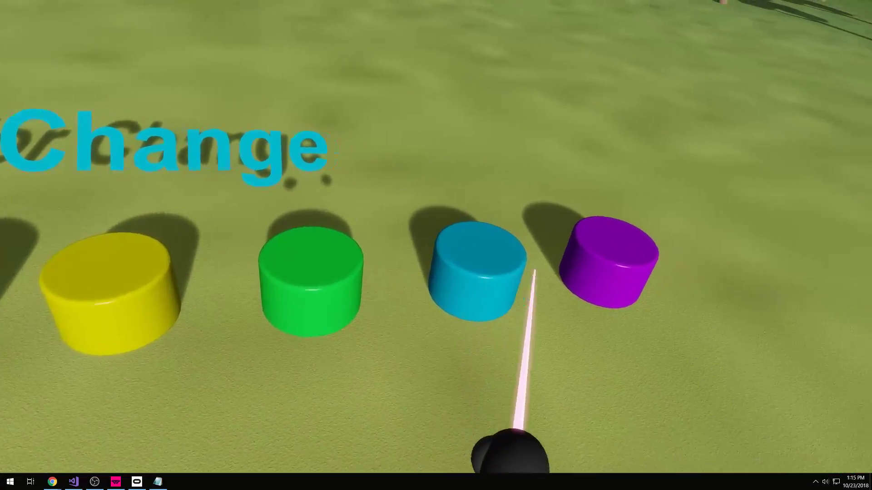
pyautogui.click(563, 266)
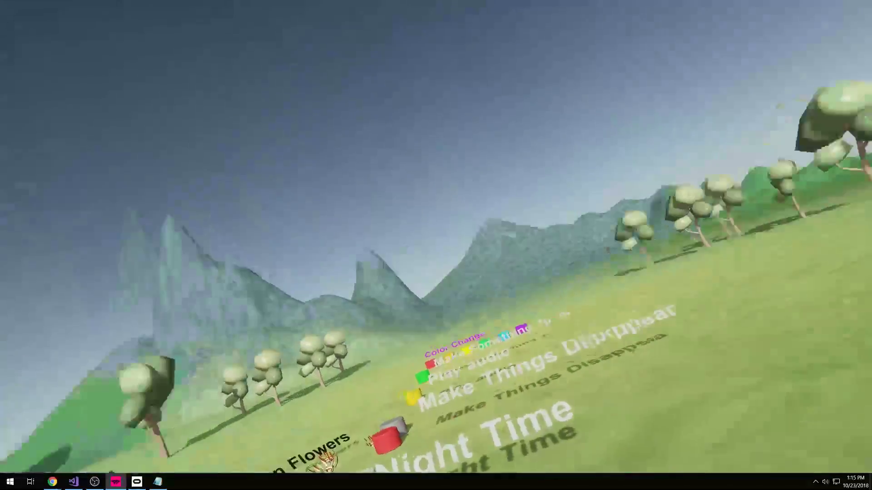
pyautogui.press('Escape')
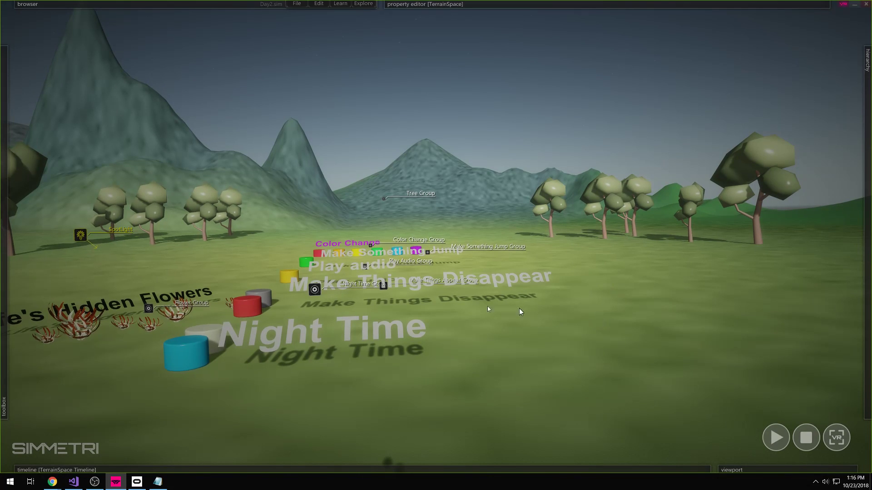
# - Look around the terrain toward the trees and groups, then back away and rise above them
pyautogui.moveTo(280, 334); pyautogui.dragTo(222, 335, button='right')
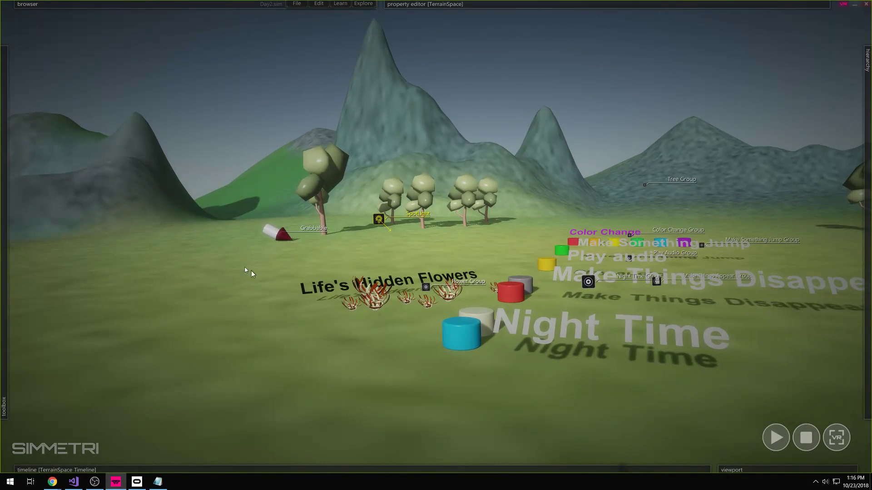
pyautogui.moveTo(263, 241); pyautogui.dragTo(256, 294, button='right')
pyautogui.moveTo(376, 245); pyautogui.dragTo(390, 302, button='right')
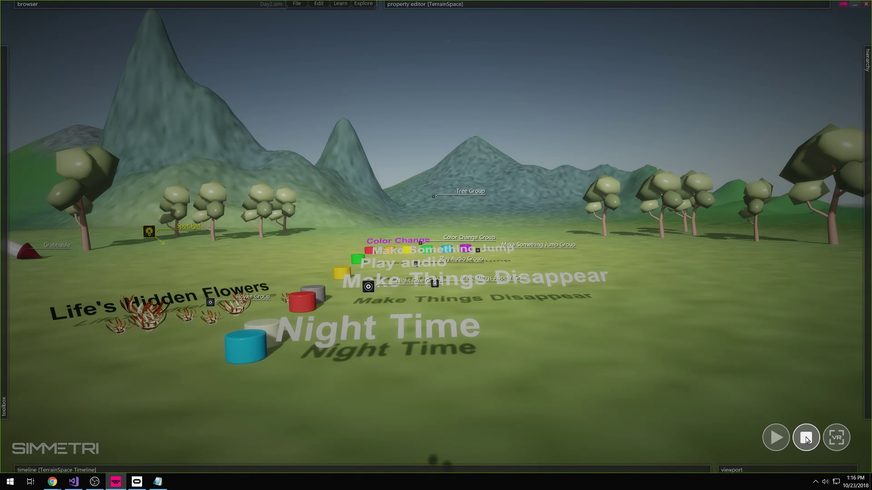
pyautogui.moveTo(347, 288); pyautogui.dragTo(318, 304, button='right')
pyautogui.press('s')
pyautogui.press('e')
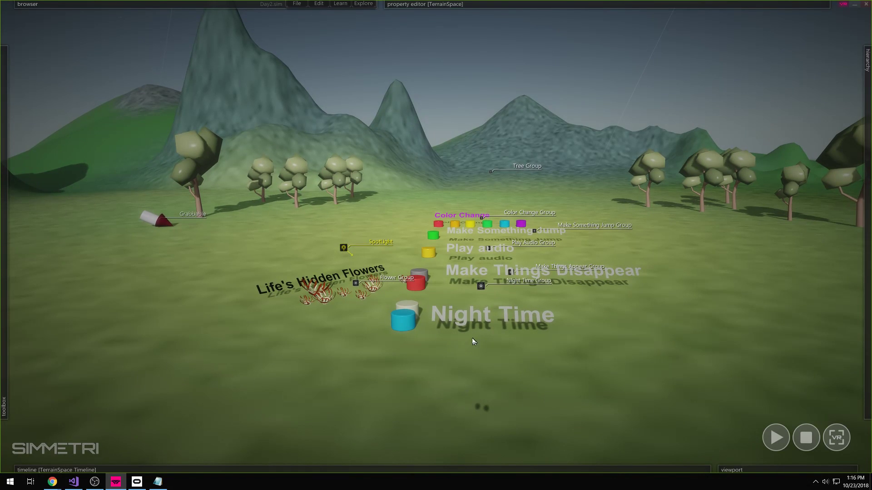
# - Stop the running scene and fly the viewport toward the VR Rig
pyautogui.click(806, 438)
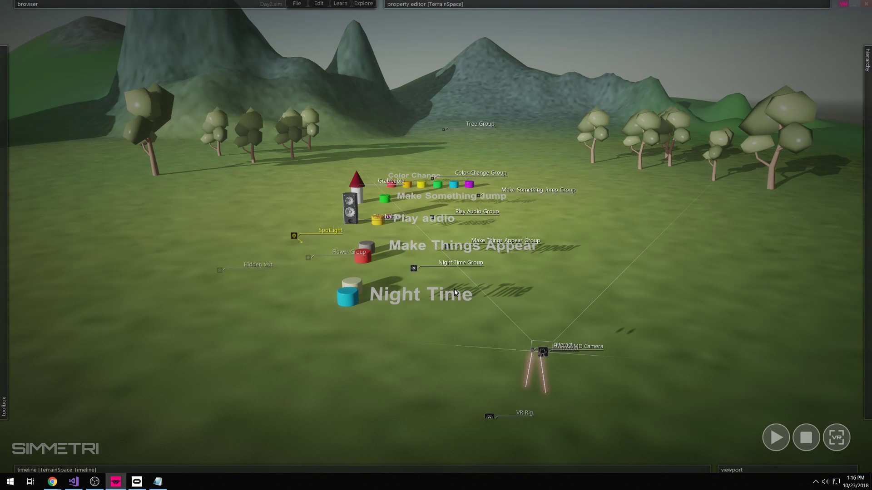
pyautogui.moveTo(663, 353); pyautogui.dragTo(647, 350, button='right')
pyautogui.press('a')
pyautogui.moveTo(436, 237)
pyautogui.mouseDown(button='right')
pyautogui.moveTo(450, 230)
pyautogui.moveTo(437, 228)
pyautogui.moveTo(436, 237)
pyautogui.mouseUp(button='right')
pyautogui.press('a')
pyautogui.press('x')
pyautogui.press('e')
pyautogui.press('w')
# - Select the VR controllers and HMD Camera, then fly around to inspect the rig
pyautogui.moveTo(644, 267); pyautogui.dragTo(507, 380)
pyautogui.press('a')
pyautogui.moveTo(508, 380); pyautogui.dragTo(520, 355, button='right')
pyautogui.press('a')
pyautogui.press('d')
pyautogui.press('s')
pyautogui.press('e')
pyautogui.press('w')
pyautogui.press('s')
pyautogui.moveTo(426, 236); pyautogui.dragTo(426, 237, button='right')
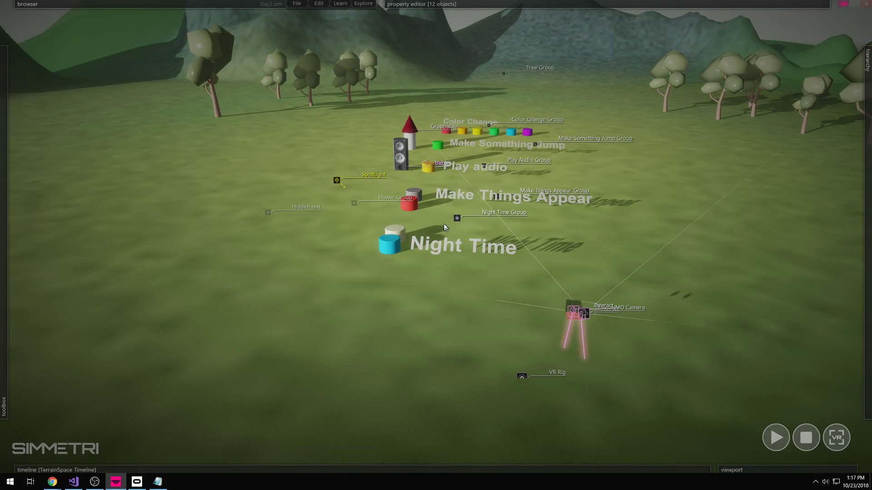
pyautogui.moveTo(356, 302); pyautogui.dragTo(351, 308, button='right')
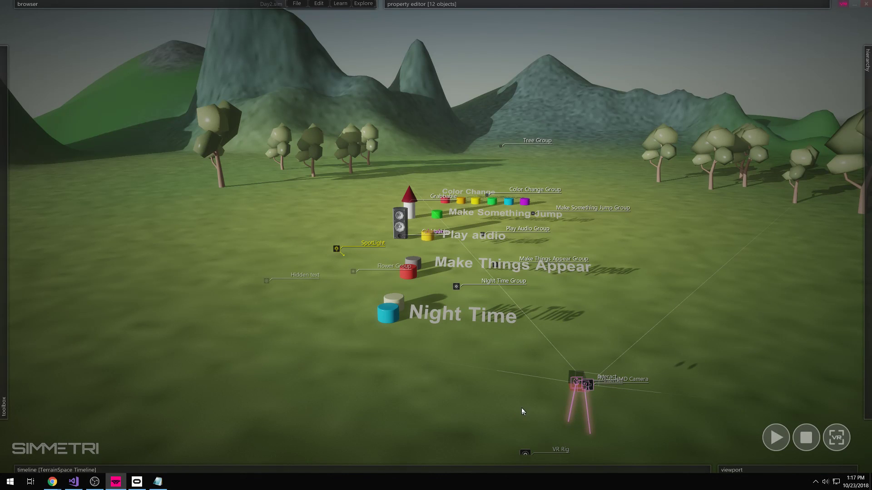
# - Fly left across the terrain to view the rig's interact lasers, then clear the selection
pyautogui.press('a')
pyautogui.moveTo(648, 413); pyautogui.dragTo(652, 418, button='right')
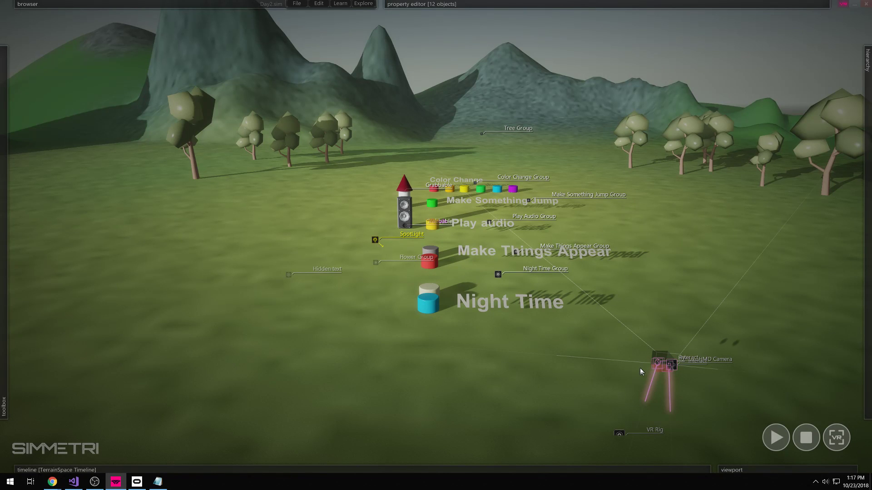
pyautogui.moveTo(570, 397); pyautogui.dragTo(772, 403, button='right')
pyautogui.press('a')
pyautogui.press('w')
pyautogui.moveTo(435, 236); pyautogui.dragTo(418, 194, button='right')
pyautogui.press('ctrl')
pyautogui.press('w')
pyautogui.press('d')
pyautogui.press('s')
pyautogui.press('w')
pyautogui.click(688, 388)
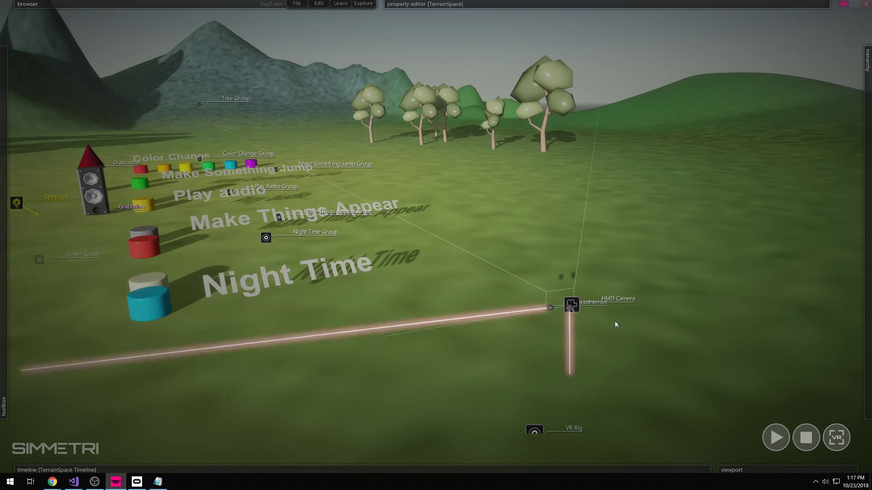
pyautogui.moveTo(607, 271); pyautogui.dragTo(527, 366)
pyautogui.click(646, 358)
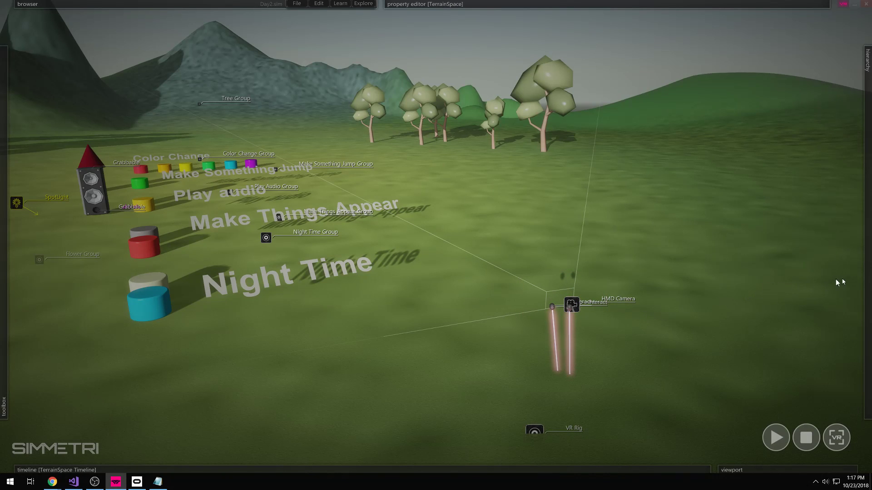
pyautogui.moveTo(867, 277)
pyautogui.click(744, 215)
pyautogui.click(744, 231)
pyautogui.click(745, 247)
pyautogui.click(745, 262)
pyautogui.click(745, 278)
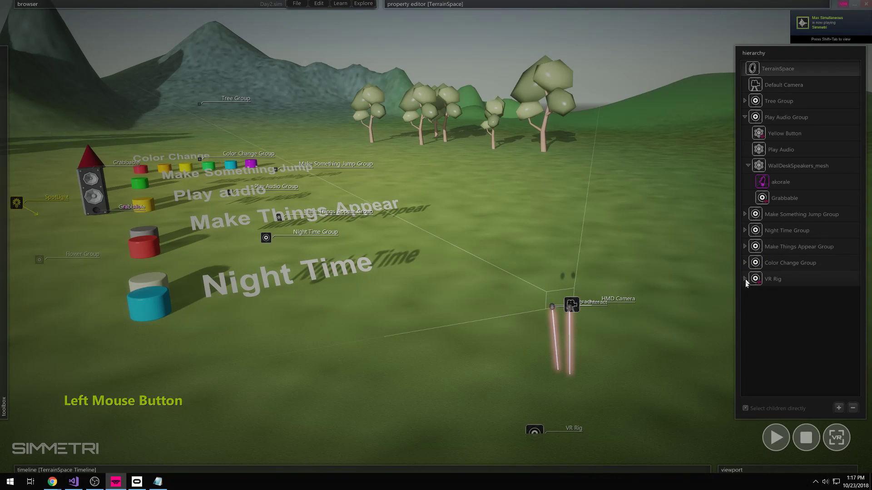
pyautogui.click(745, 117)
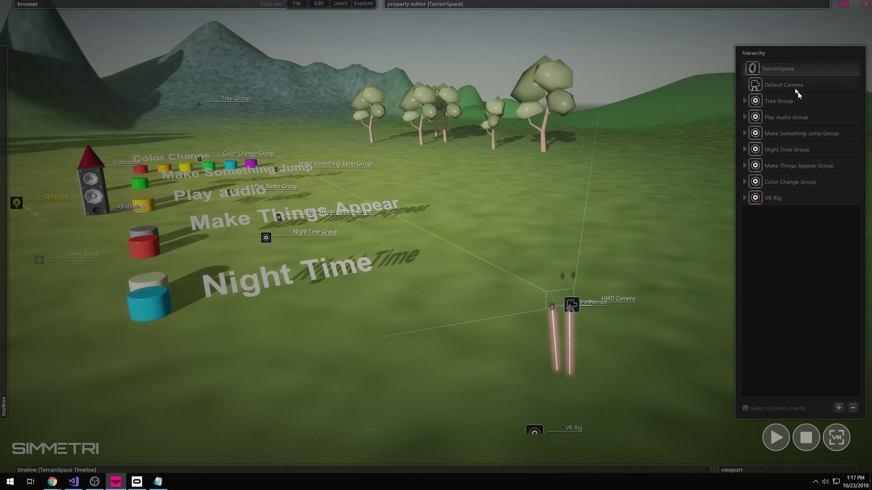
pyautogui.click(758, 72)
pyautogui.moveTo(114, 6)
pyautogui.click(786, 87)
pyautogui.moveTo(656, 214); pyautogui.dragTo(640, 250, button='right')
pyautogui.press('d')
pyautogui.press('s')
pyautogui.press('w')
pyautogui.press('s')
pyautogui.moveTo(436, 237); pyautogui.dragTo(661, 215, button='right')
pyautogui.press('w')
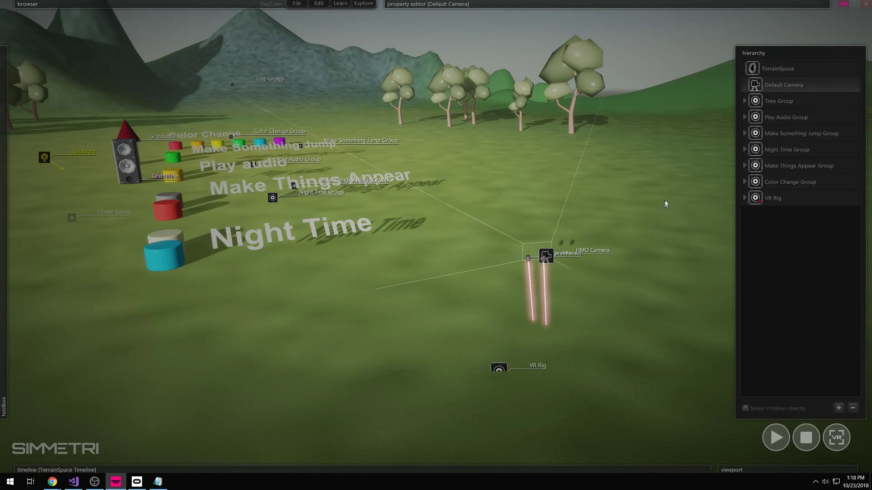
# - Check the Tree Group's list of trees and nudge the group slightly right
pyautogui.click(766, 106)
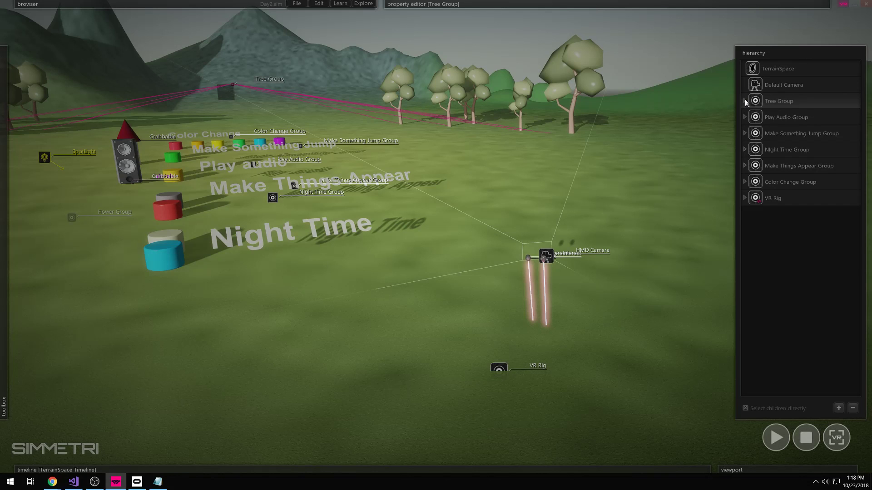
pyautogui.click(745, 102)
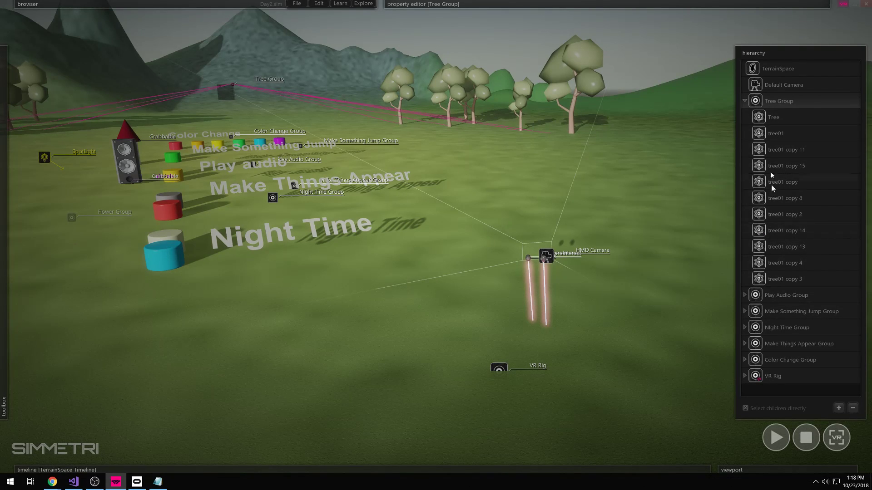
pyautogui.click(745, 101)
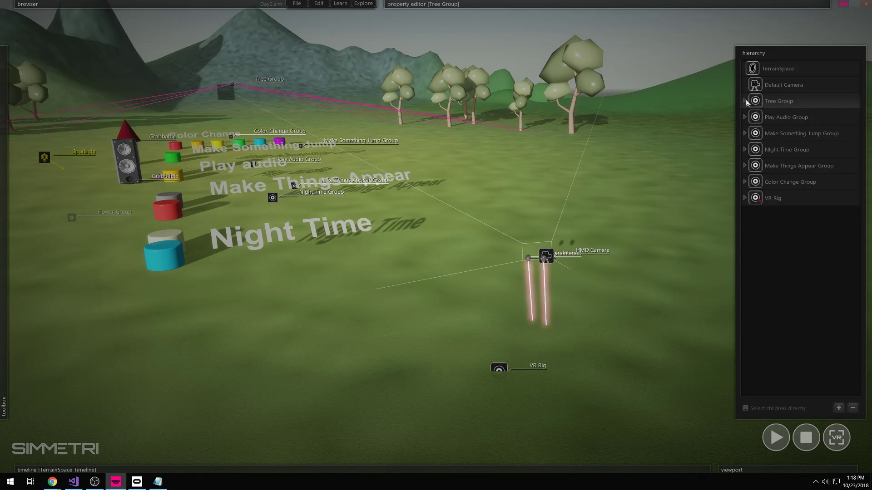
pyautogui.click(774, 98)
pyautogui.moveTo(228, 92)
pyautogui.mouseDown()
pyautogui.moveTo(216, 76)
pyautogui.moveTo(220, 94)
pyautogui.moveTo(232, 94)
pyautogui.moveTo(231, 80)
pyautogui.moveTo(232, 92)
pyautogui.mouseUp()
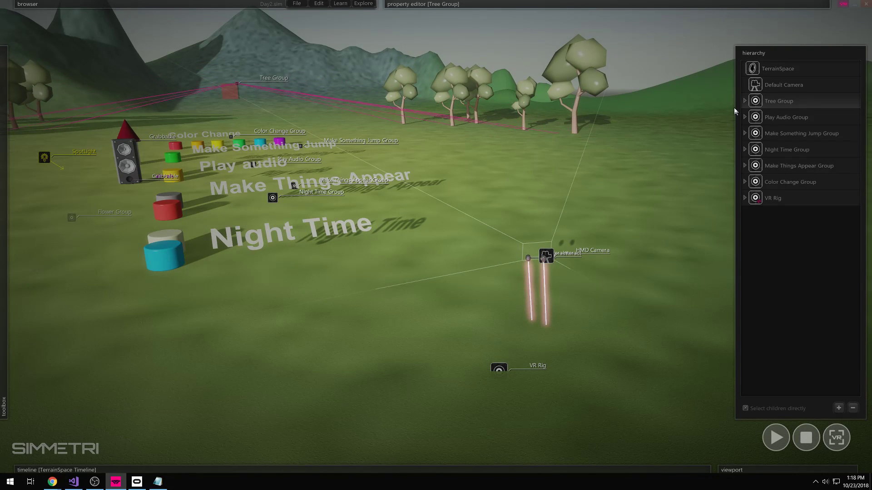
# - Nudge the Play Audio Group slightly left and down, then select the Color Change Group
pyautogui.click(802, 119)
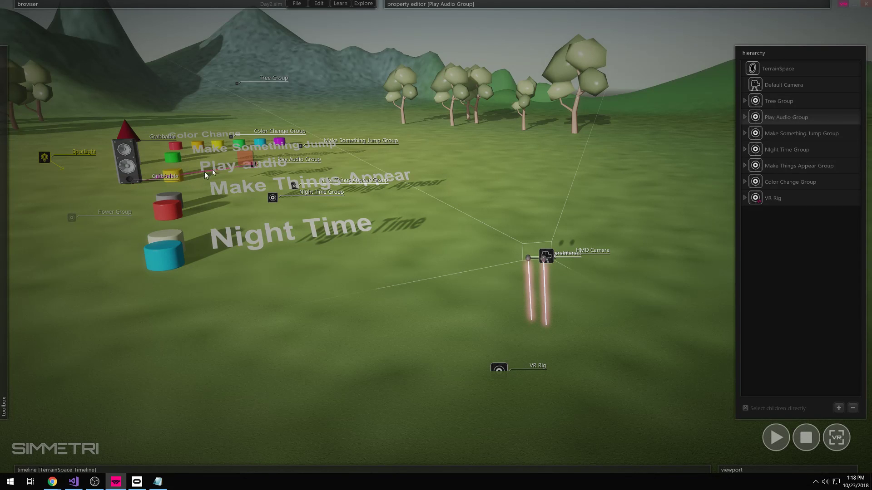
pyautogui.moveTo(245, 162)
pyautogui.mouseDown()
pyautogui.moveTo(249, 146)
pyautogui.moveTo(241, 164)
pyautogui.mouseUp()
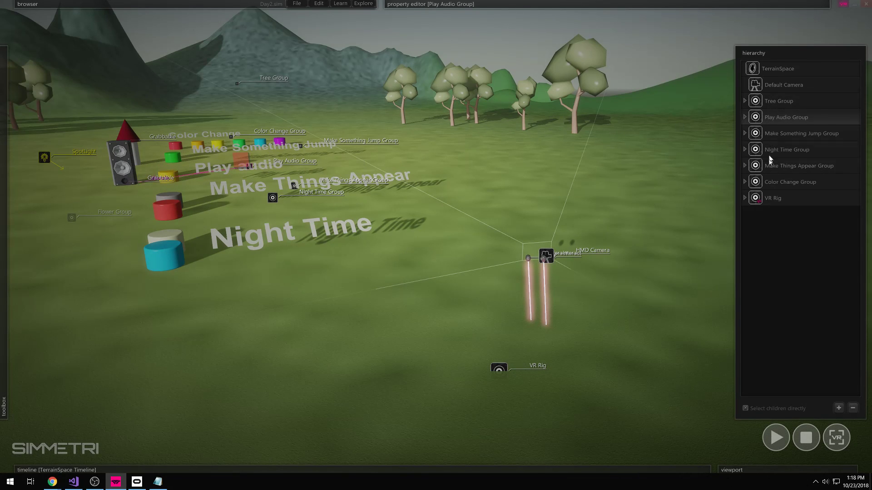
pyautogui.click(795, 182)
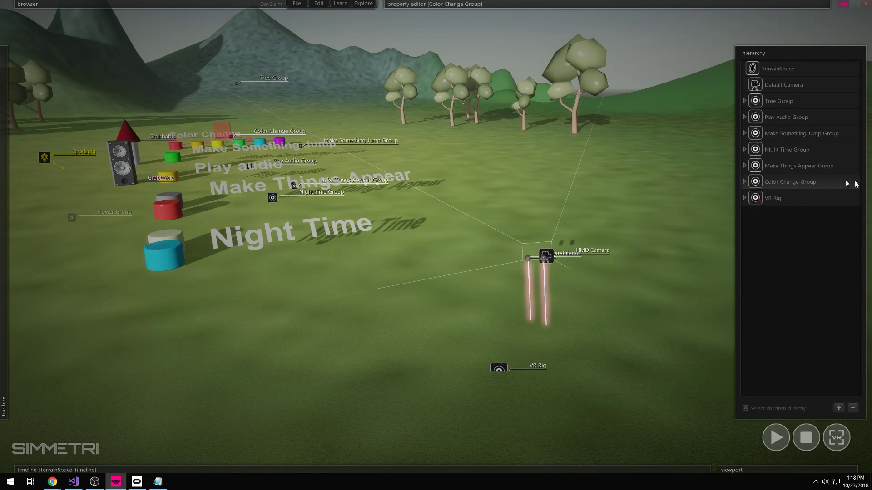
pyautogui.click(747, 200)
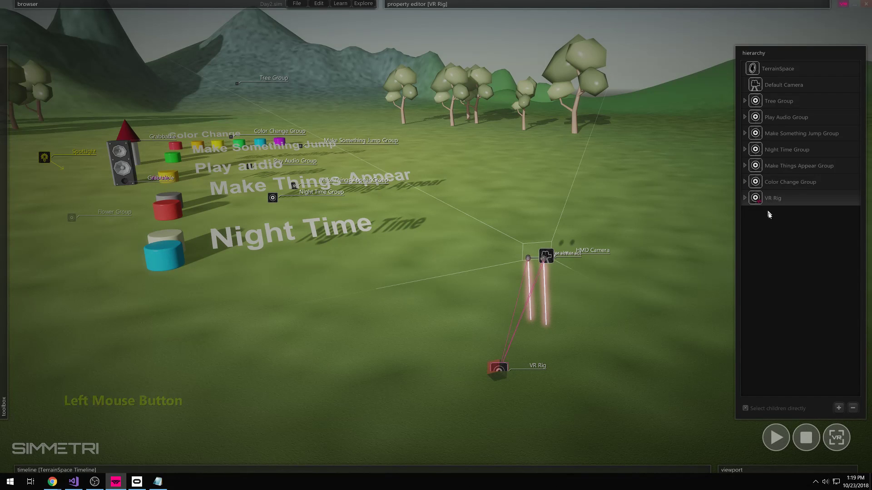
pyautogui.click(745, 199)
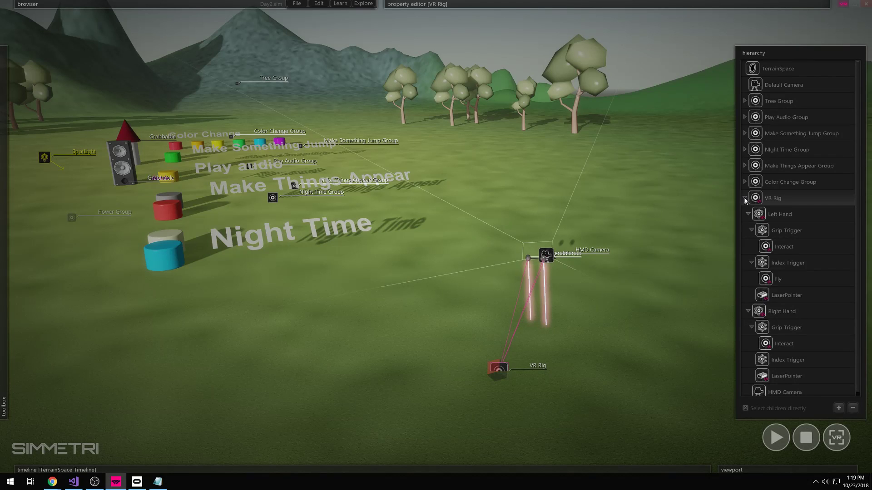
pyautogui.click(744, 199)
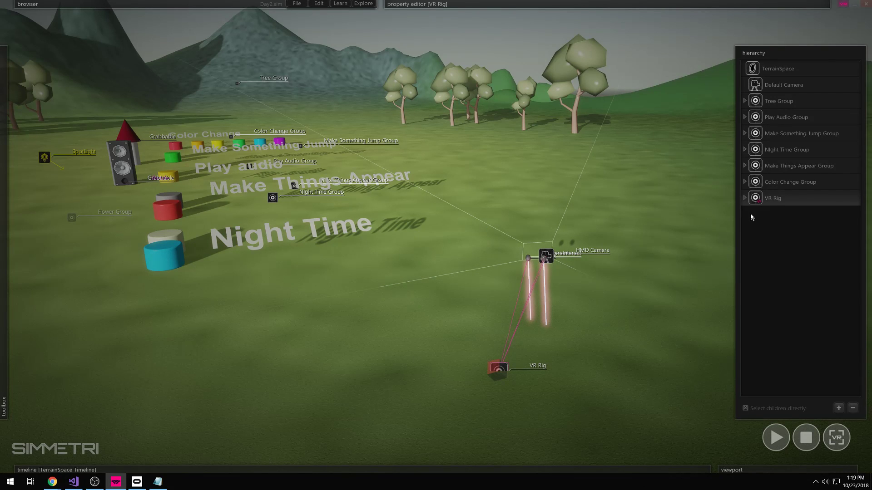
pyautogui.click(709, 222)
pyautogui.click(765, 197)
# - Delete the VR Rig from the scene and rotate the view
pyautogui.click(853, 409)
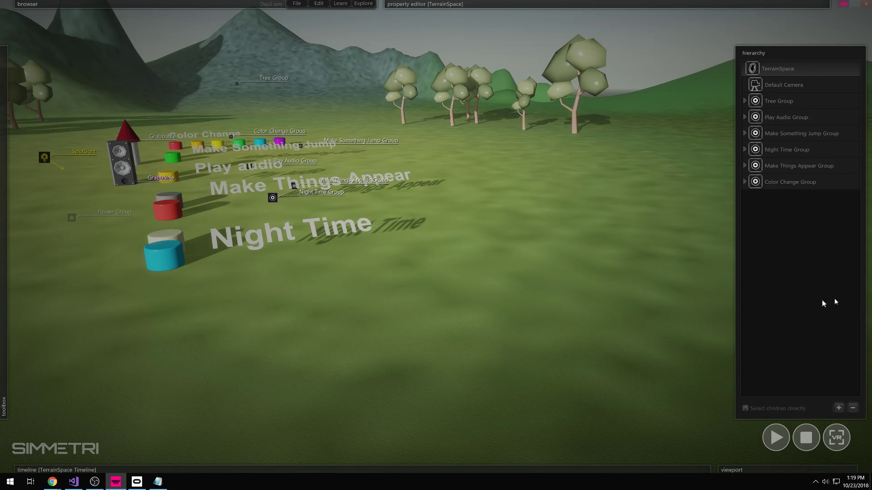
pyautogui.moveTo(823, 304); pyautogui.dragTo(866, 299)
pyautogui.moveTo(728, 314); pyautogui.dragTo(613, 285, button='right')
pyautogui.moveTo(657, 311)
pyautogui.mouseDown(button='right')
pyautogui.moveTo(679, 327)
pyautogui.moveTo(660, 313)
pyautogui.mouseUp(button='right')
# - Bring up the toolbox and scroll through its building categories
pyautogui.click(533, 326)
pyautogui.moveTo(1, 188)
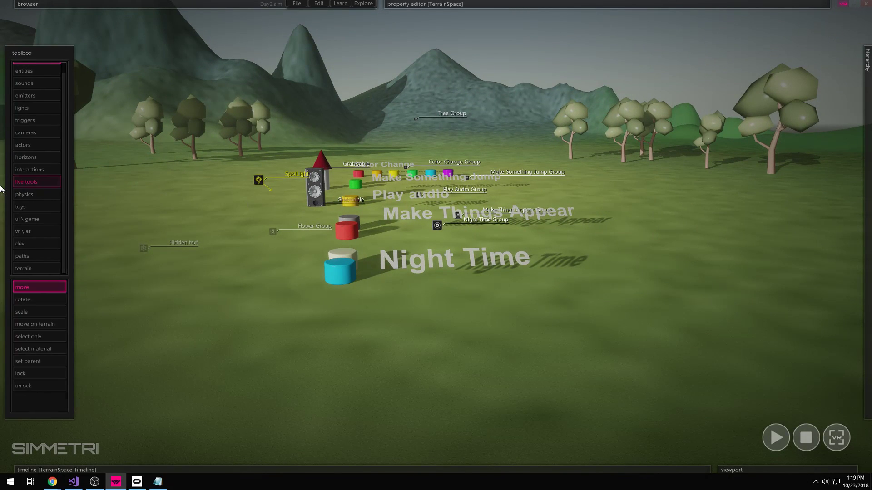
pyautogui.scroll(1, 23, 111)
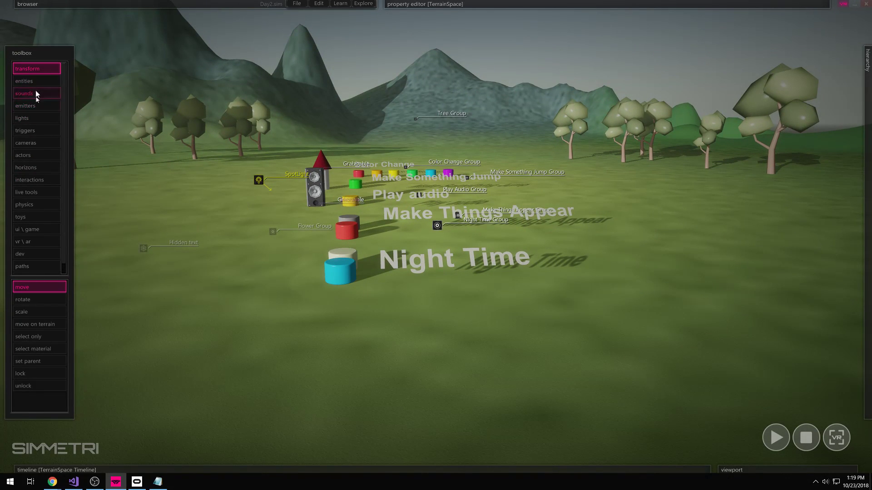
pyautogui.scroll(-1, 42, 232)
pyautogui.scroll(1, 41, 229)
pyautogui.scroll(-1, 38, 221)
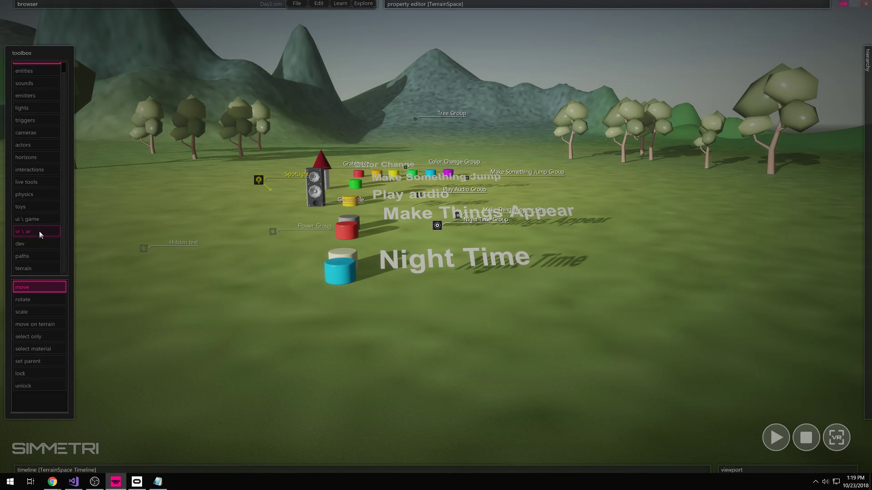
# - Place a 'vr rig (preset)' from the 'vr \ ar' tools onto the terrain, then orbit the view
pyautogui.click(32, 235)
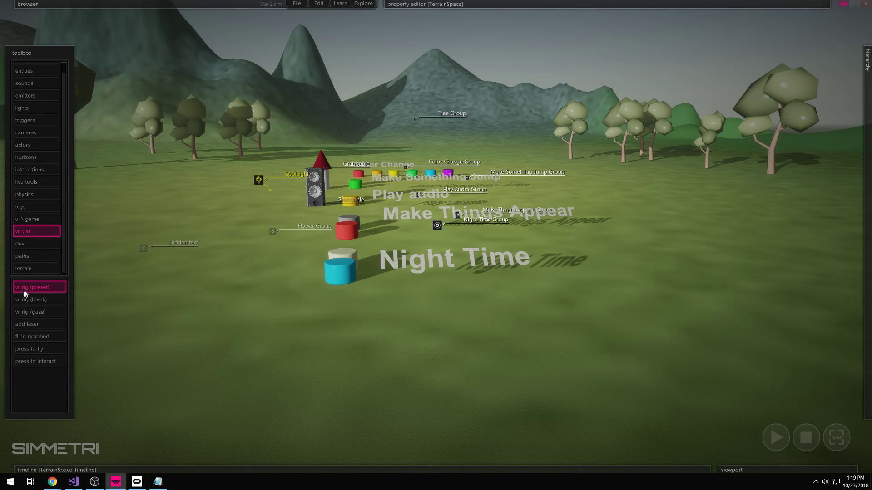
pyautogui.click(48, 288)
pyautogui.click(48, 287)
pyautogui.click(585, 381)
pyautogui.rightClick(603, 365)
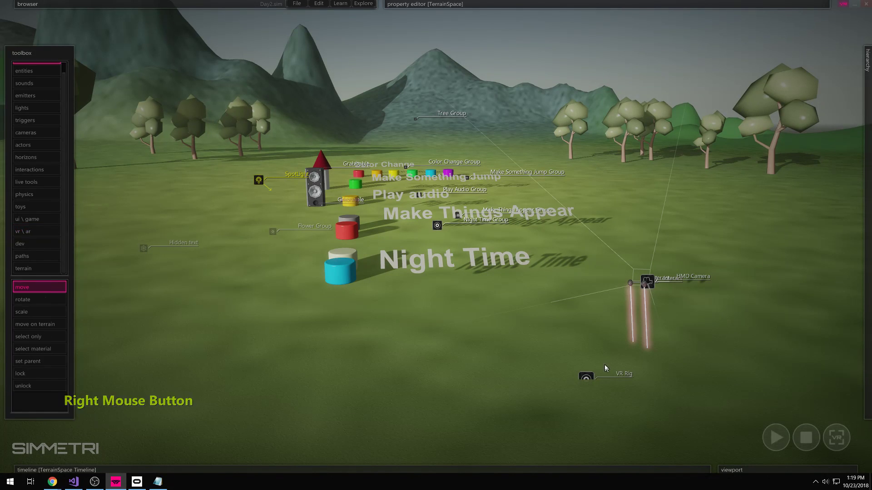
pyautogui.click(586, 382)
pyautogui.moveTo(623, 388); pyautogui.dragTo(726, 403, button='right')
pyautogui.keyDown('ctrl'); pyautogui.moveTo(559, 338); pyautogui.dragTo(603, 350, button='right'); pyautogui.keyUp('ctrl')
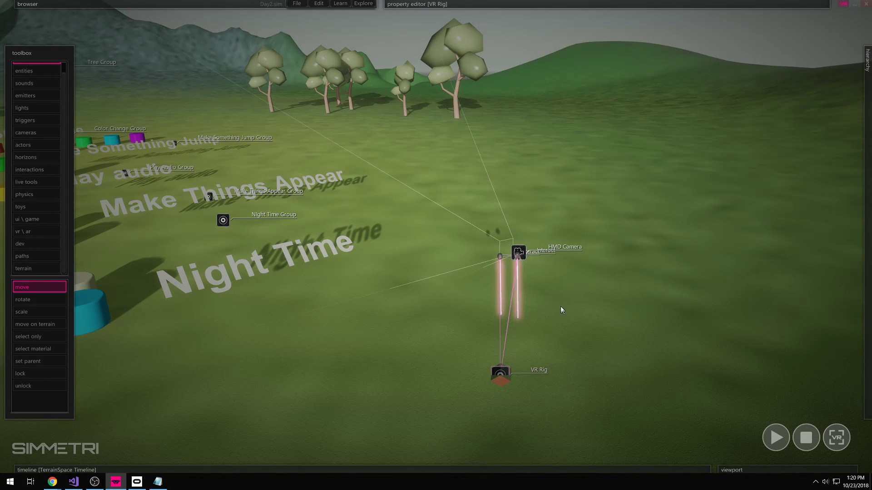
pyautogui.moveTo(867, 245)
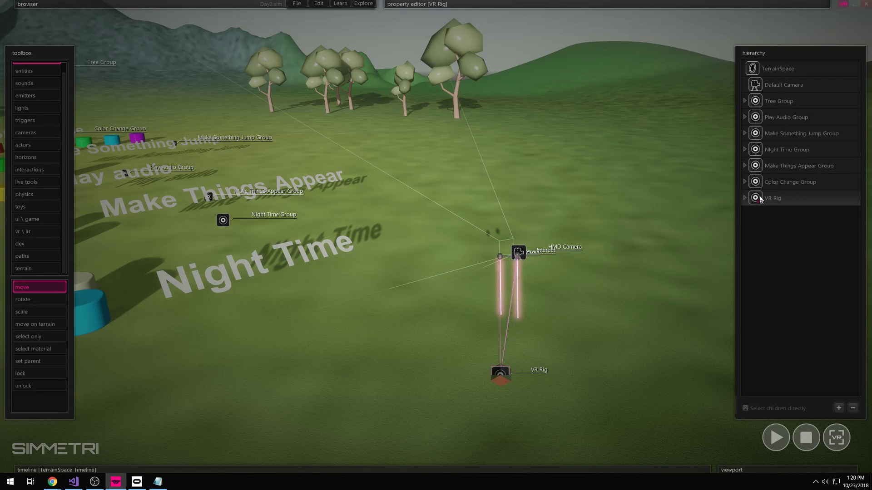
pyautogui.moveTo(504, 385); pyautogui.dragTo(507, 357)
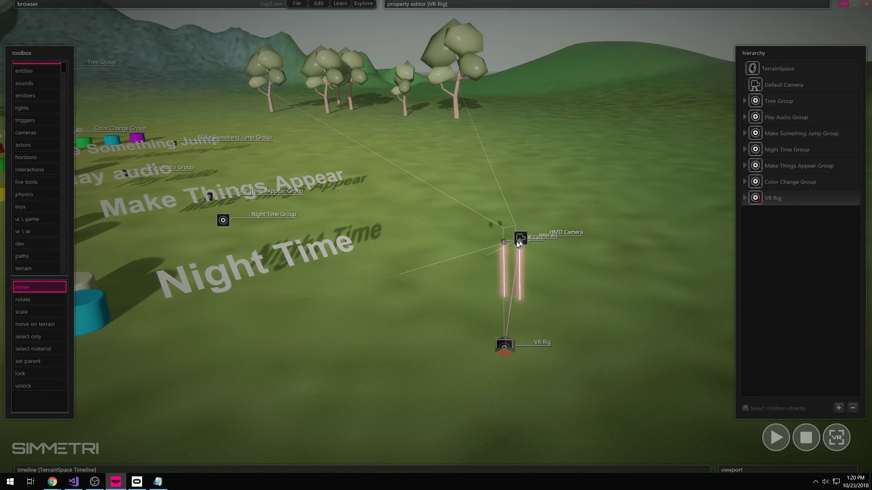
pyautogui.click(746, 198)
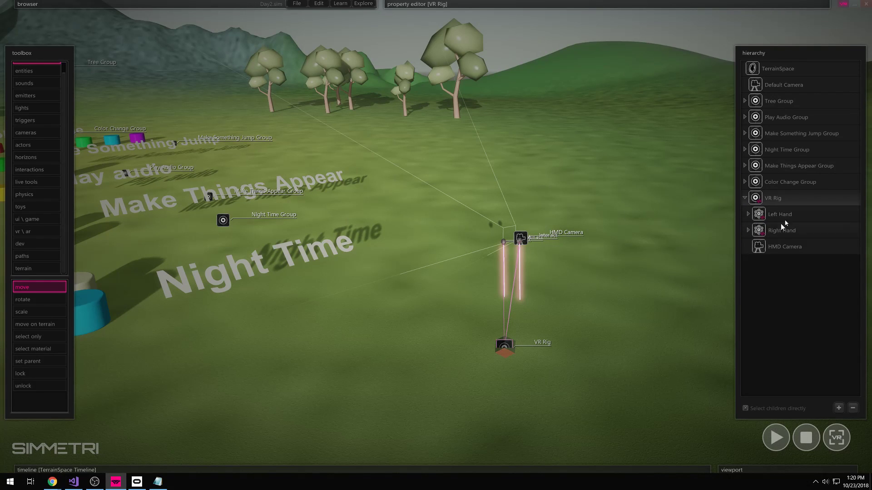
pyautogui.click(767, 219)
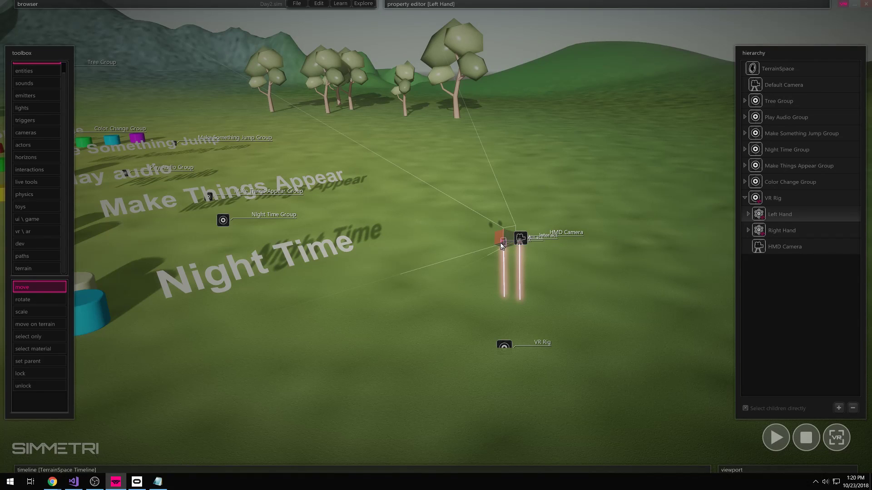
pyautogui.click(756, 229)
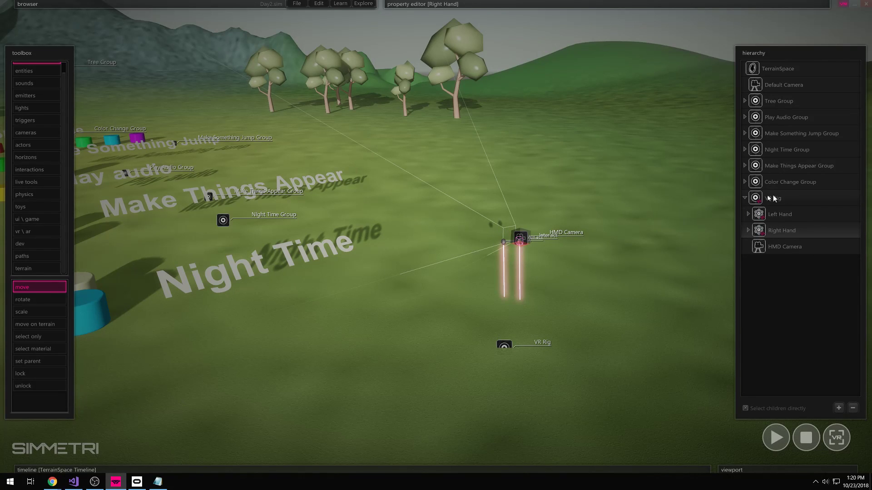
pyautogui.click(782, 215)
pyautogui.click(774, 200)
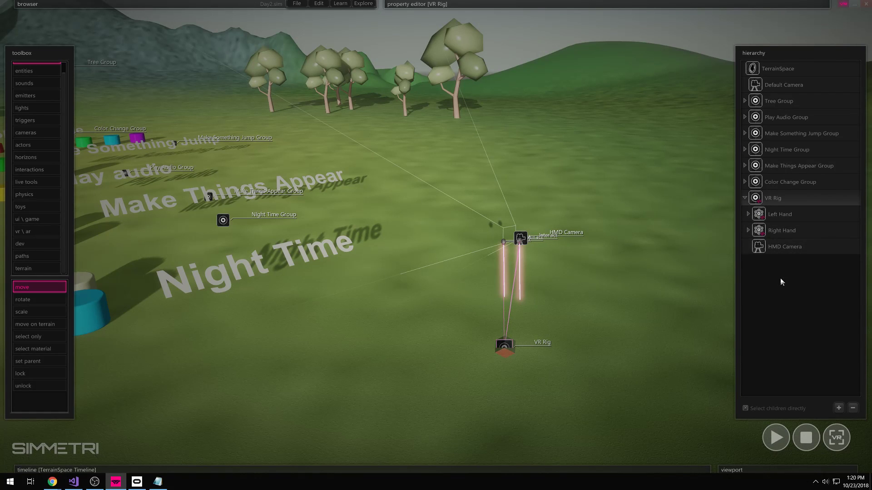
pyautogui.click(772, 250)
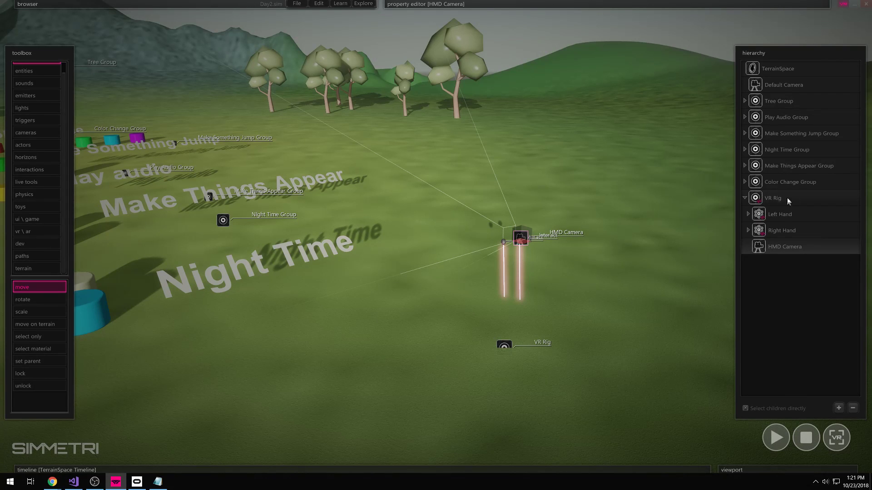
# - Select the VR Rig, then inspect its HMD Camera's properties
pyautogui.click(761, 202)
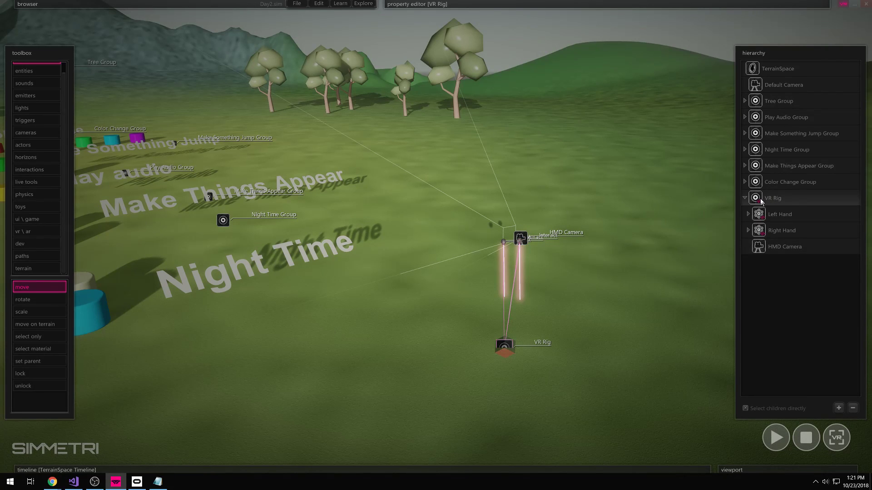
pyautogui.click(761, 250)
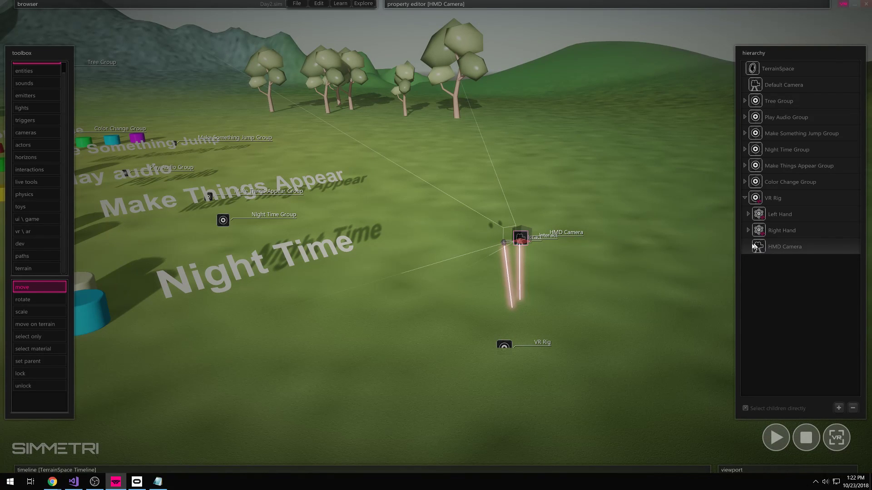
# - Expand both hands in the hierarchy, test-run the scene, and inspect the Right Hand's LaserPointer
pyautogui.click(748, 213)
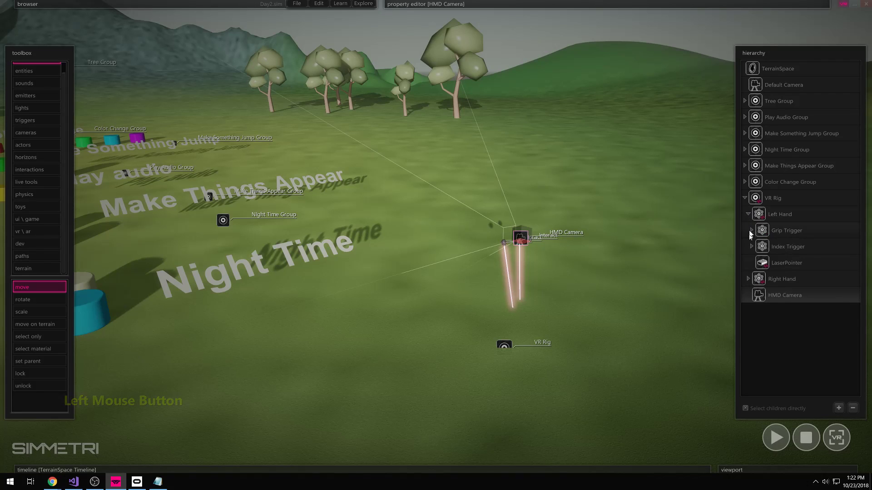
pyautogui.click(748, 279)
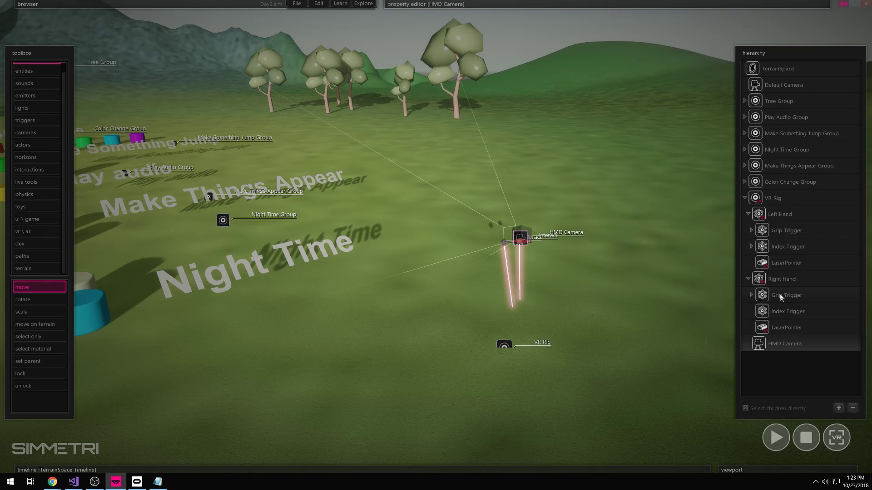
pyautogui.press('space')
pyautogui.click(810, 444)
pyautogui.click(785, 328)
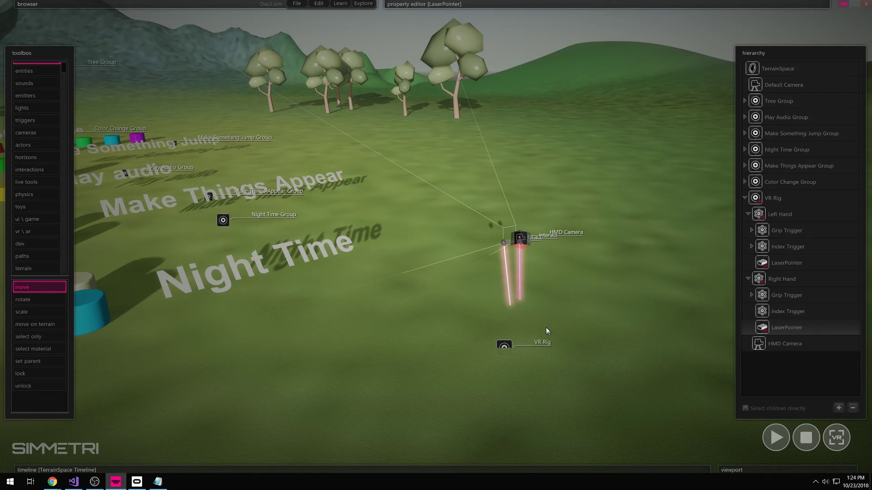
pyautogui.click(579, 324)
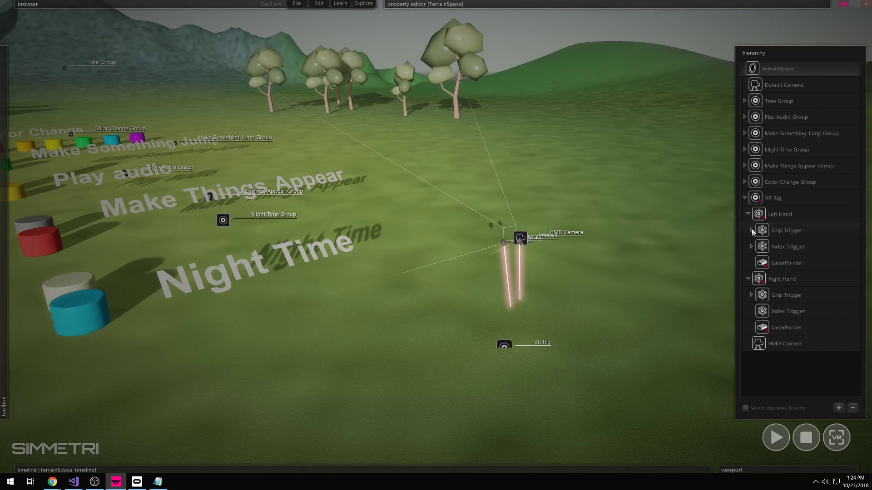
# - Check the Left Index Trigger's Fly action and both Grip Triggers' Interact actions
pyautogui.click(751, 247)
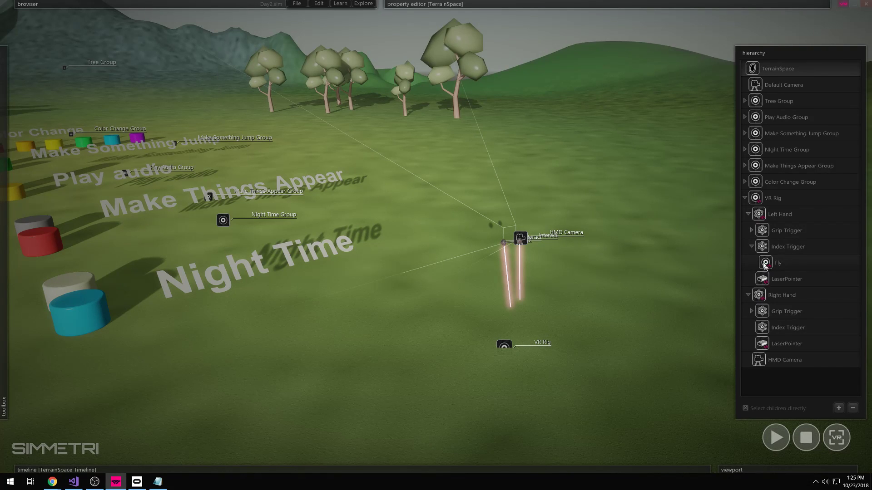
pyautogui.click(750, 247)
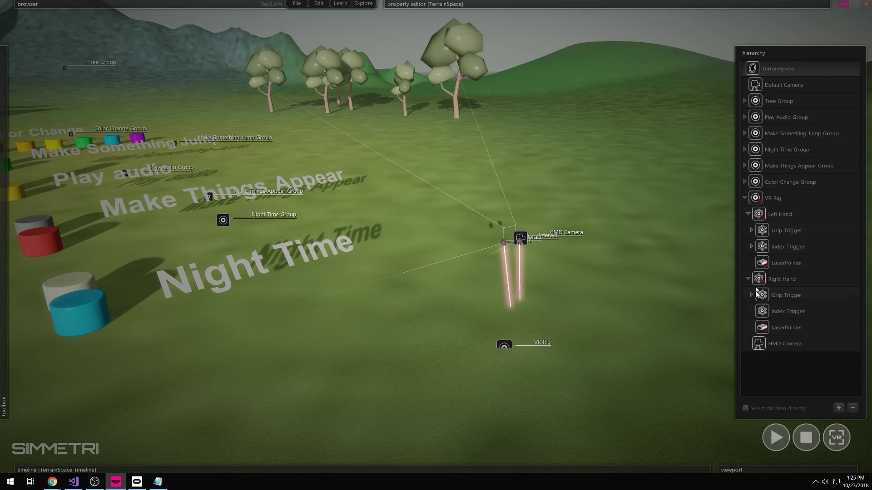
pyautogui.click(752, 230)
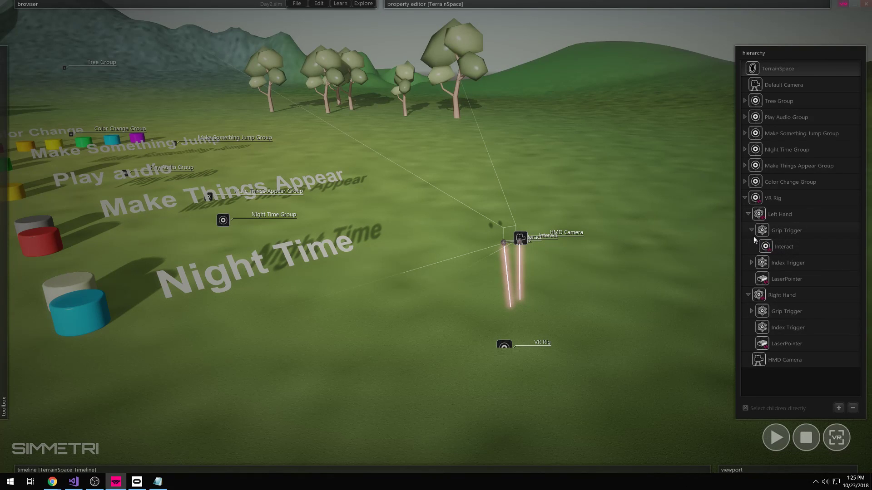
pyautogui.click(751, 311)
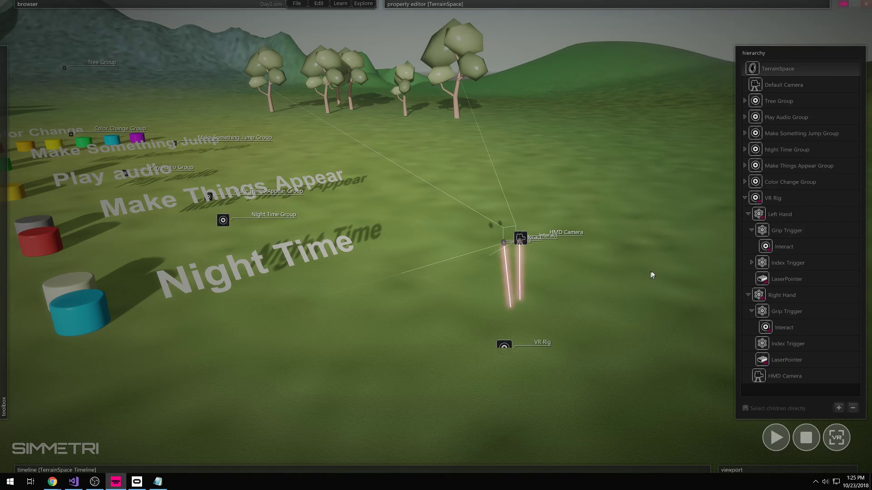
# - Collapse the VR Rig, pull the view back, and run the scene
pyautogui.click(744, 197)
pyautogui.press('s')
pyautogui.moveTo(628, 311); pyautogui.dragTo(638, 318, button='right')
pyautogui.press('space')
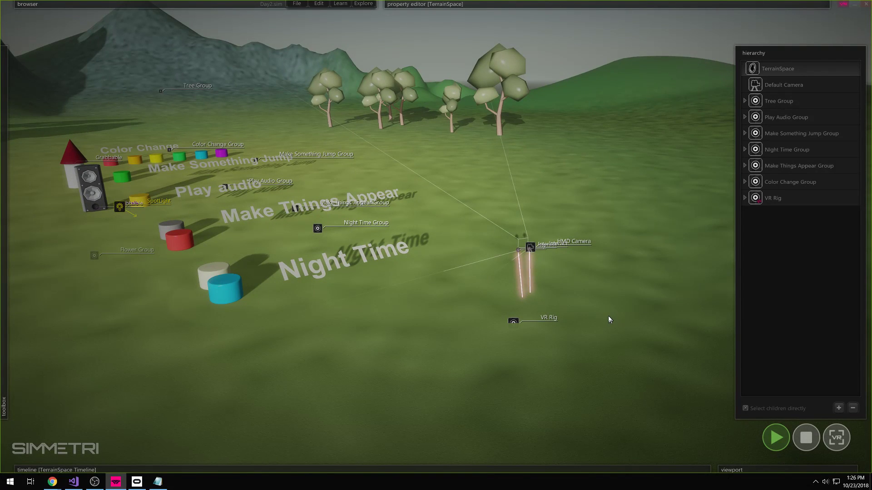
# - Stop the scene, draw a box beside the VR Rig, and run it again
pyautogui.click(806, 437)
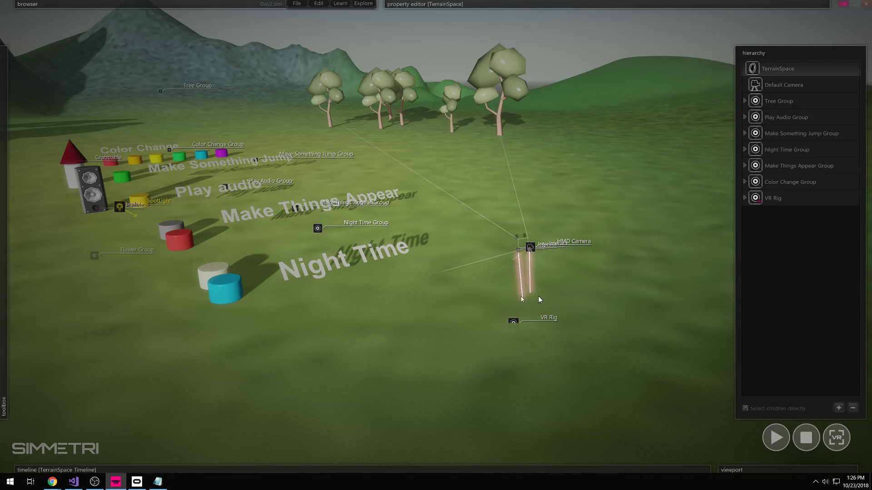
pyautogui.moveTo(9, 141)
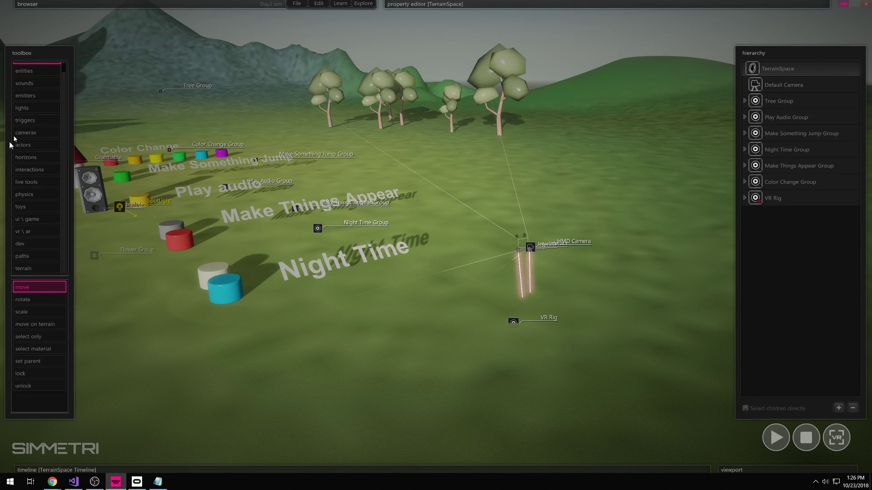
pyautogui.click(26, 71)
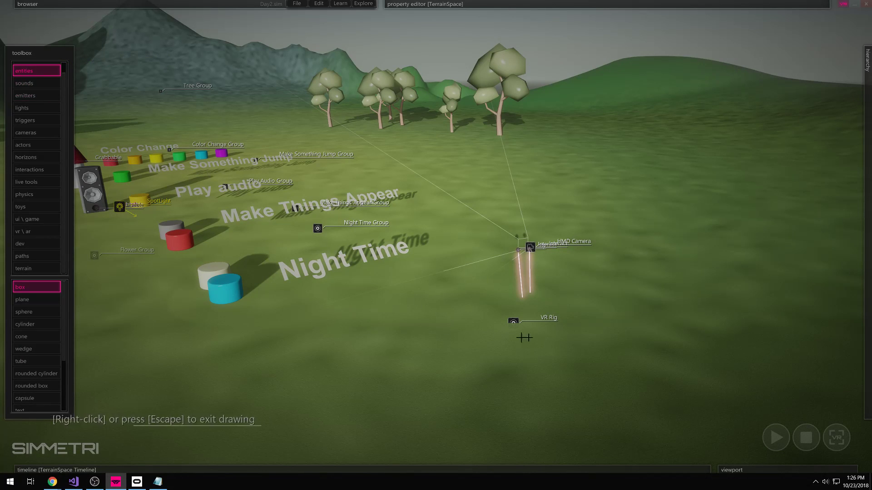
pyautogui.click(581, 273)
pyautogui.moveTo(582, 275)
pyautogui.mouseDown()
pyautogui.moveTo(610, 236)
pyautogui.moveTo(565, 256)
pyautogui.mouseUp()
pyautogui.click(584, 261)
pyautogui.rightClick(636, 268)
pyautogui.press('space')
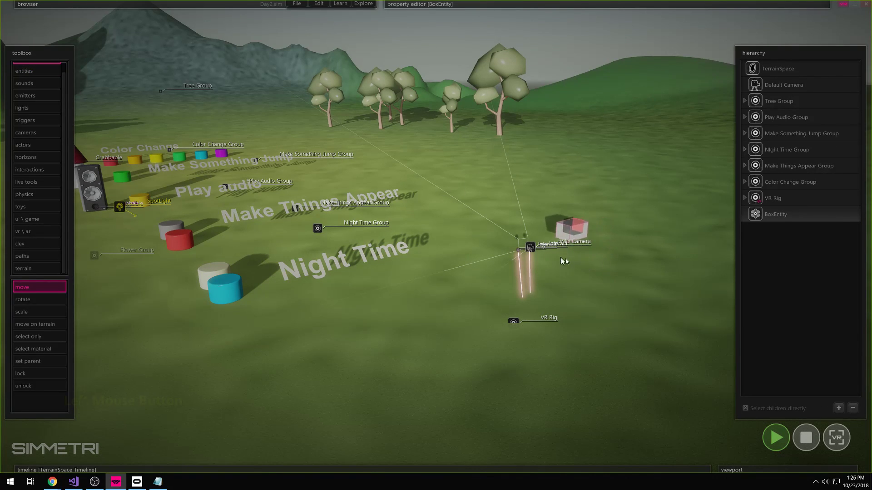
# - Draw a second box beside the first one
pyautogui.click(27, 71)
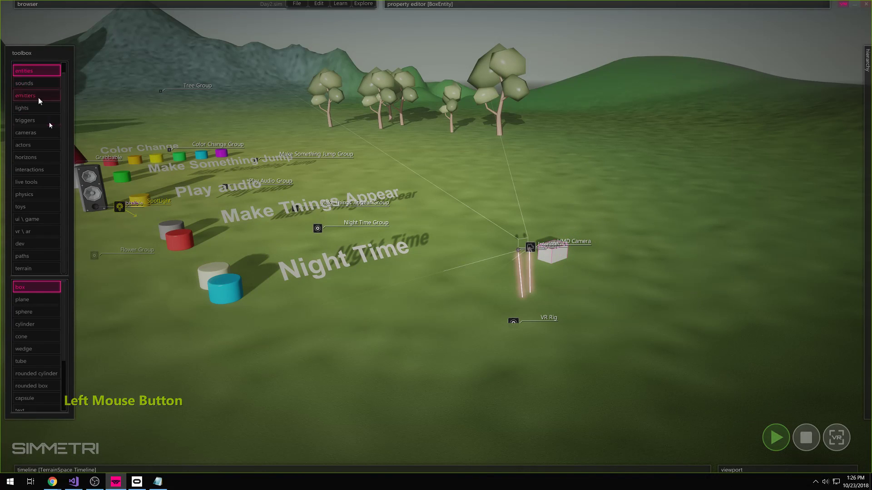
pyautogui.click(36, 288)
pyautogui.moveTo(587, 265); pyautogui.dragTo(582, 277)
pyautogui.click(585, 264)
pyautogui.rightClick(605, 277)
pyautogui.moveTo(608, 277); pyautogui.dragTo(586, 308, button='right')
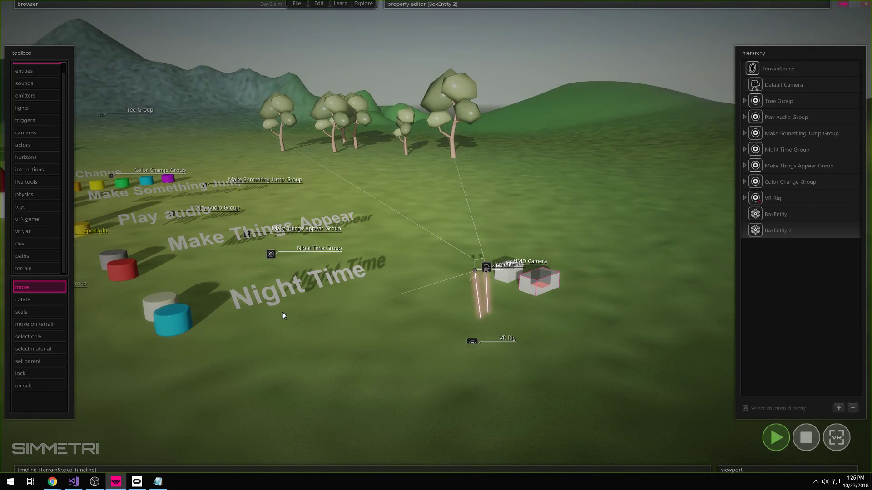
# - Browse the interaction tools and choose 'grabbable fixed'
pyautogui.click(40, 171)
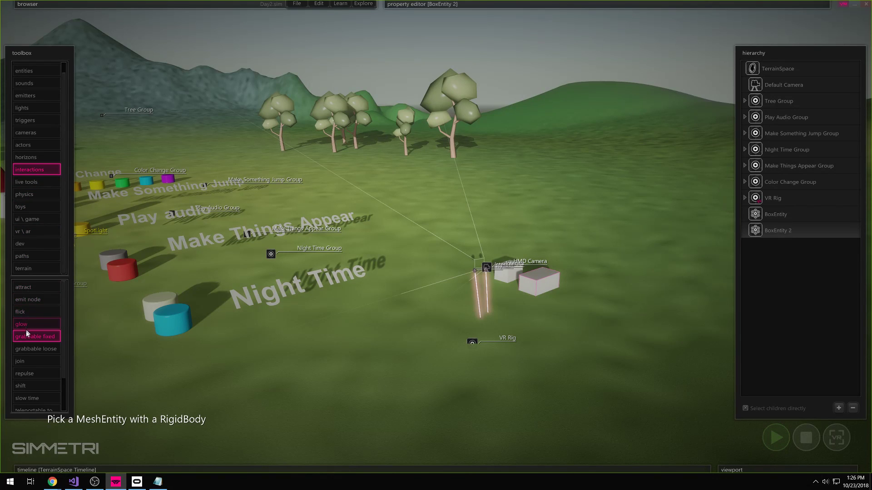
pyautogui.scroll(-3, 27, 386)
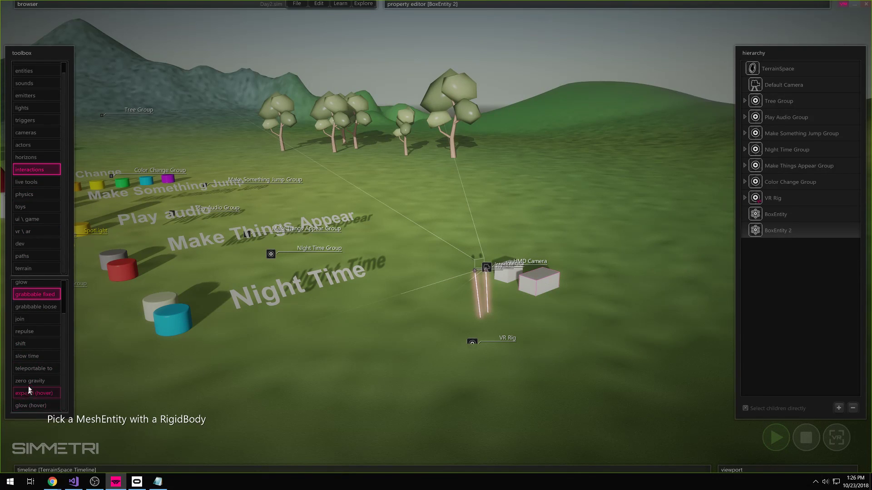
pyautogui.scroll(3, 28, 382)
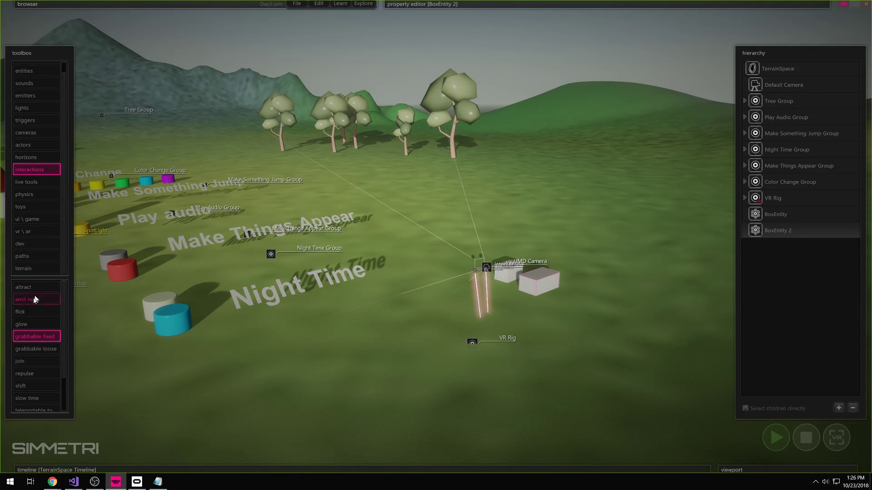
pyautogui.scroll(-3, 38, 314)
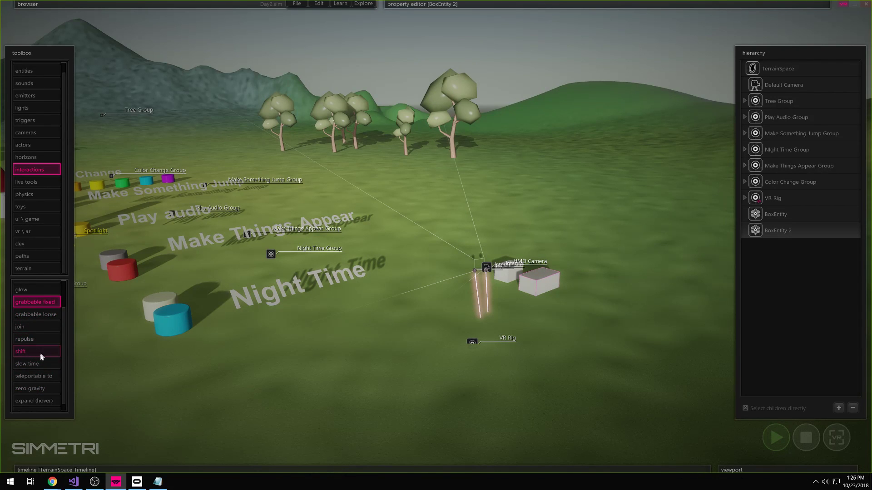
pyautogui.scroll(3, 48, 365)
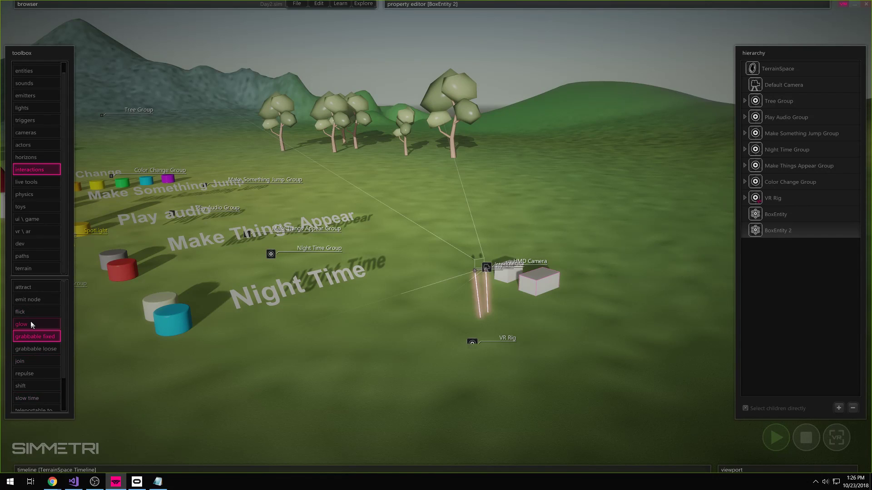
pyautogui.moveTo(82, 318); pyautogui.dragTo(272, 359, button='right')
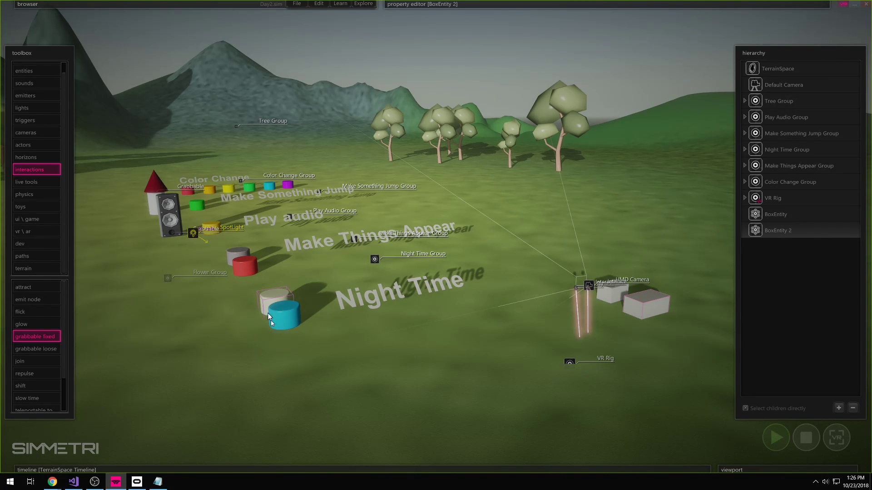
pyautogui.click(36, 398)
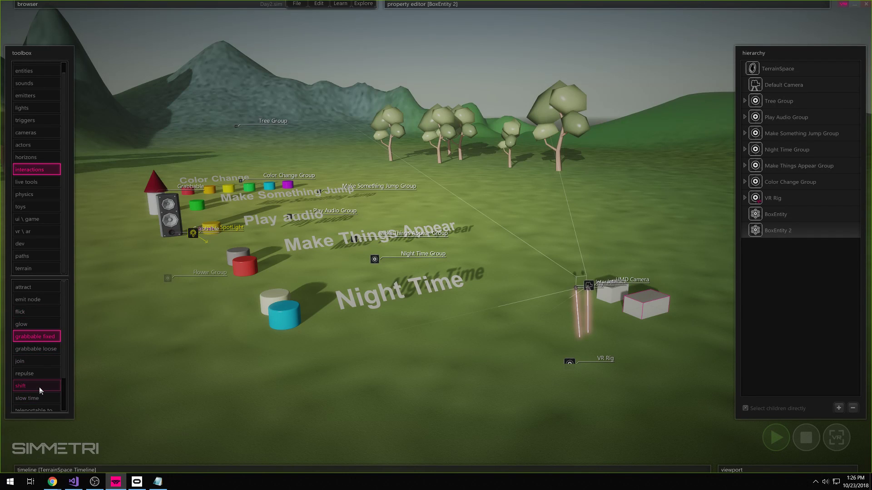
pyautogui.click(32, 337)
pyautogui.moveTo(634, 357); pyautogui.dragTo(551, 340, button='right')
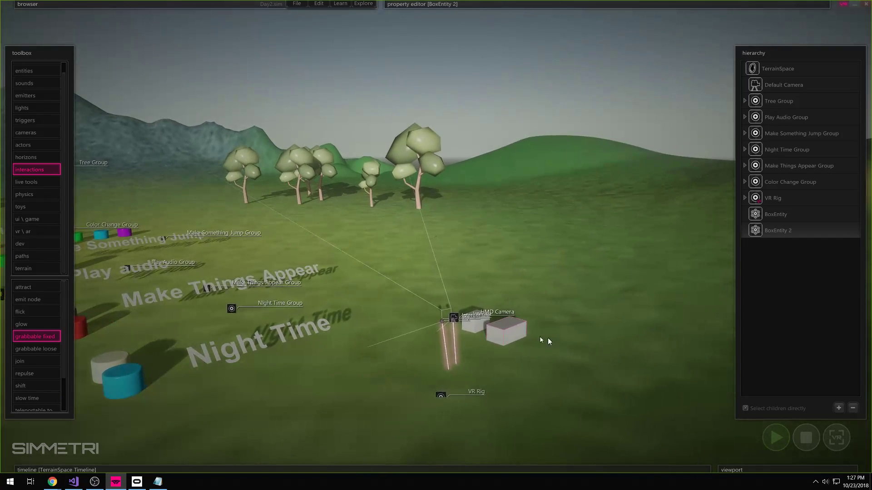
# - Apply the fixed Grabbable interaction to BoxEntity 2 and look back over the rig and boxes
pyautogui.click(506, 332)
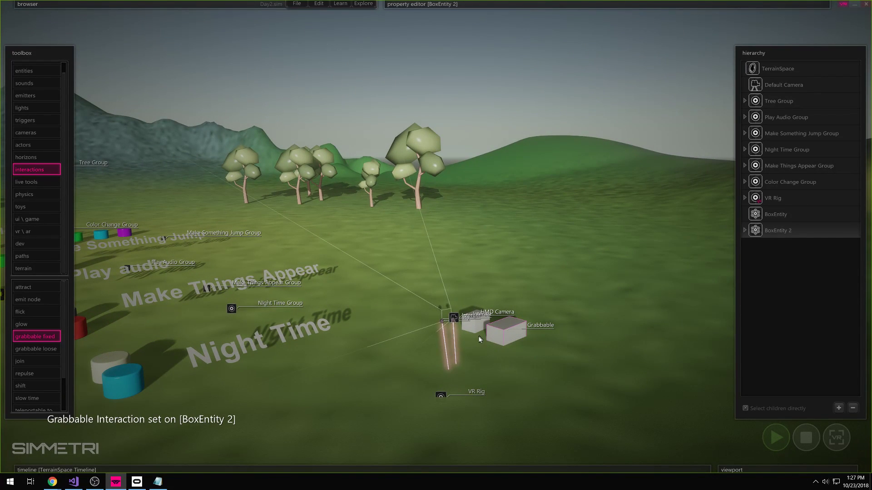
pyautogui.moveTo(345, 362); pyautogui.dragTo(347, 360, button='right')
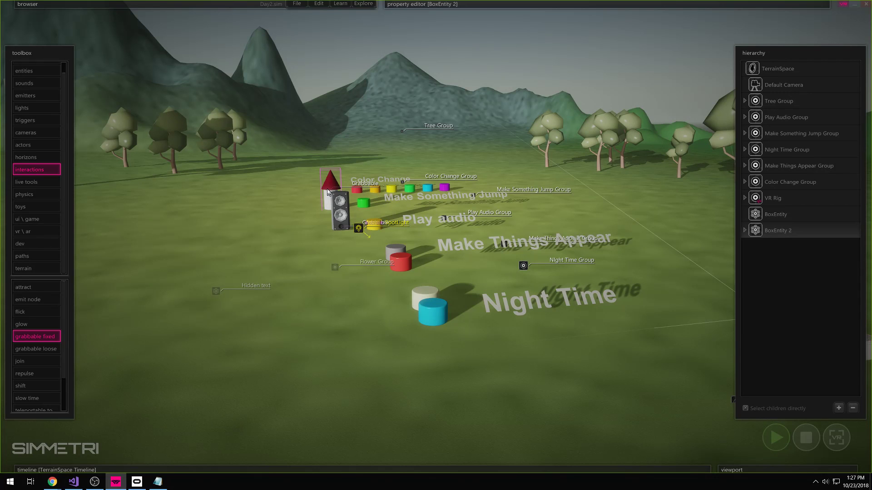
pyautogui.moveTo(318, 268); pyautogui.dragTo(307, 329, button='right')
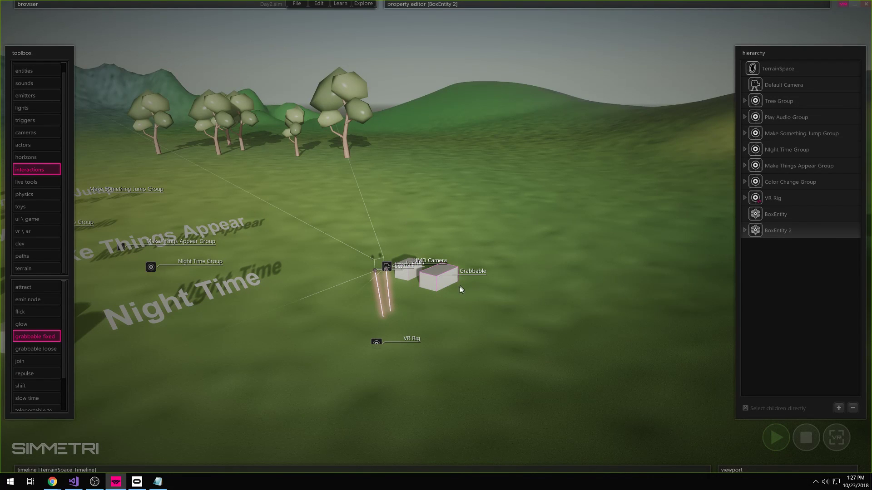
# - Set the grabbable box's colour to yellow
pyautogui.rightClick(436, 290)
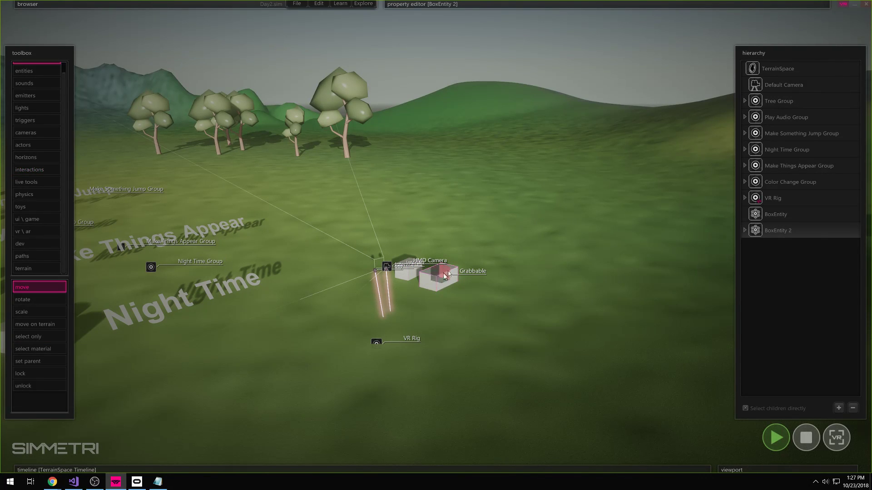
pyautogui.moveTo(475, 8)
pyautogui.click(600, 77)
pyautogui.click(293, 148)
pyautogui.click(282, 288)
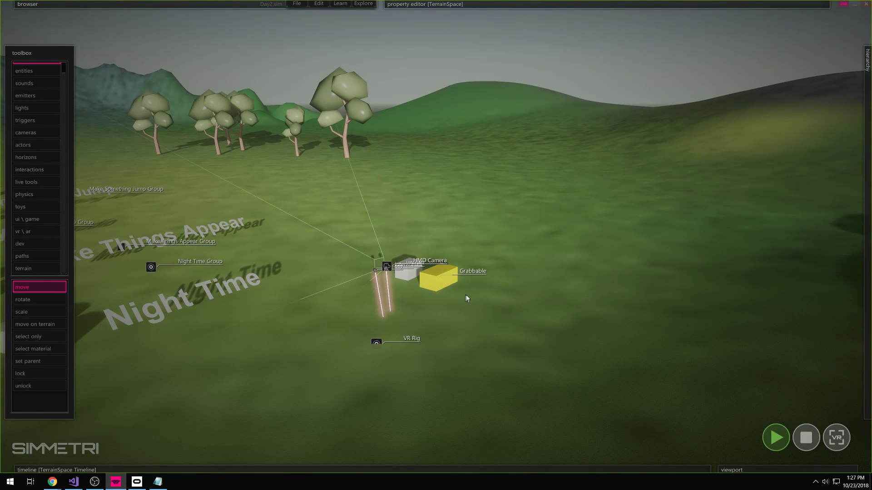
# - Nudge the VR Rig slightly, expand its contents, and bring up the interaction tools
pyautogui.click(377, 344)
pyautogui.moveTo(377, 348); pyautogui.dragTo(392, 351)
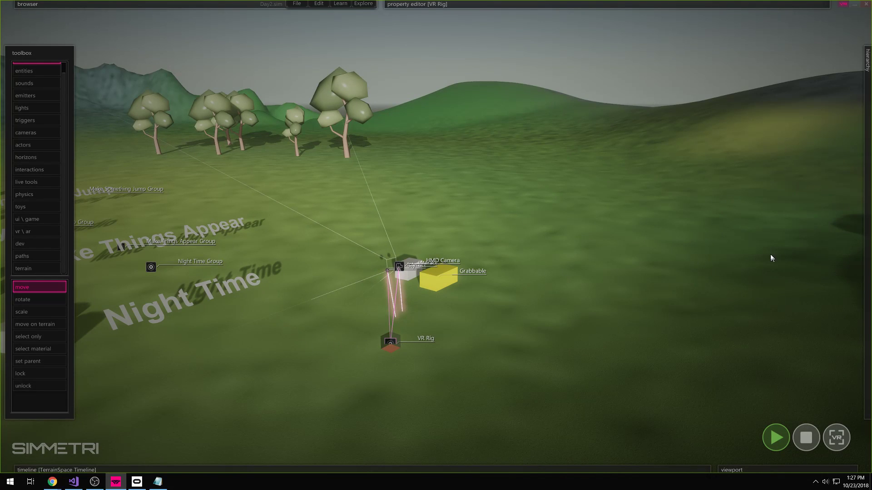
pyautogui.moveTo(862, 257)
pyautogui.click(745, 198)
pyautogui.click(450, 290)
pyautogui.click(47, 172)
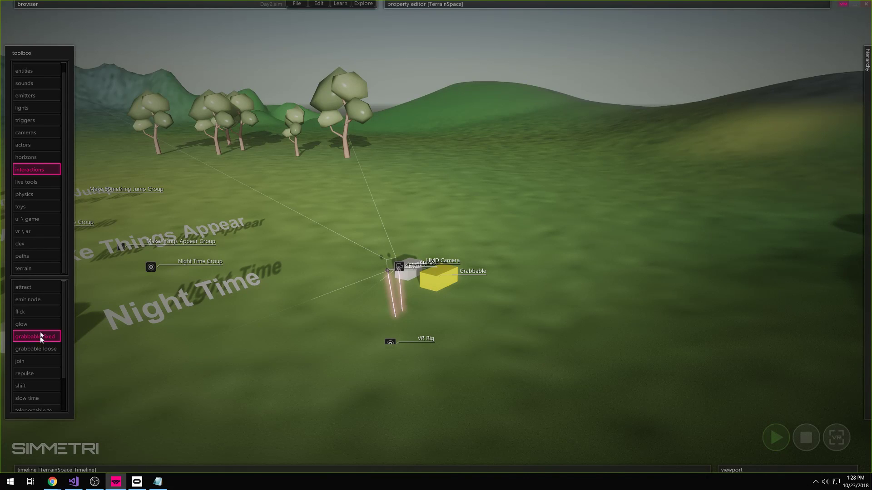
# - Cancel the grab tool, expand the Left Hand's Index Trigger, and run Day2.sim in stereo VR
pyautogui.rightClick(514, 285)
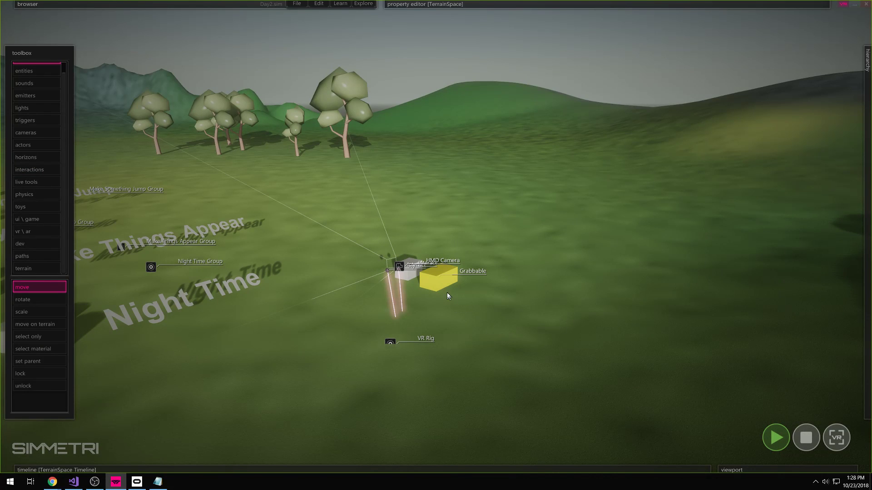
pyautogui.click(624, 315)
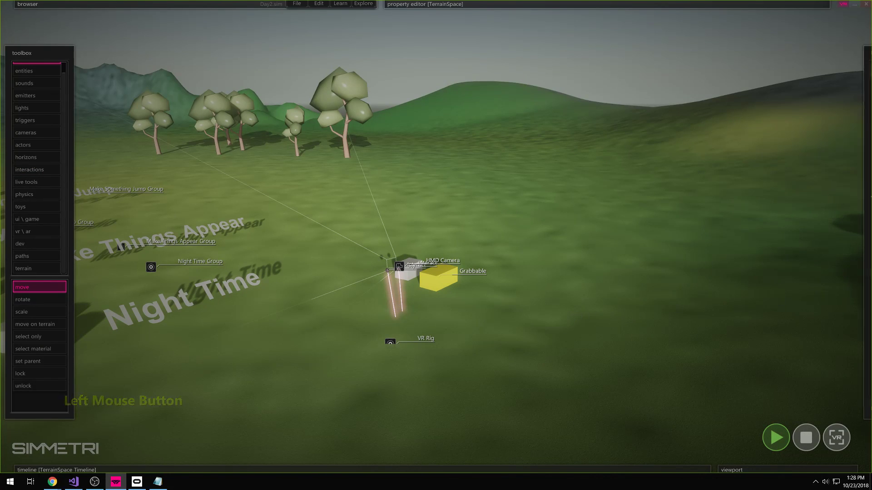
pyautogui.moveTo(864, 267)
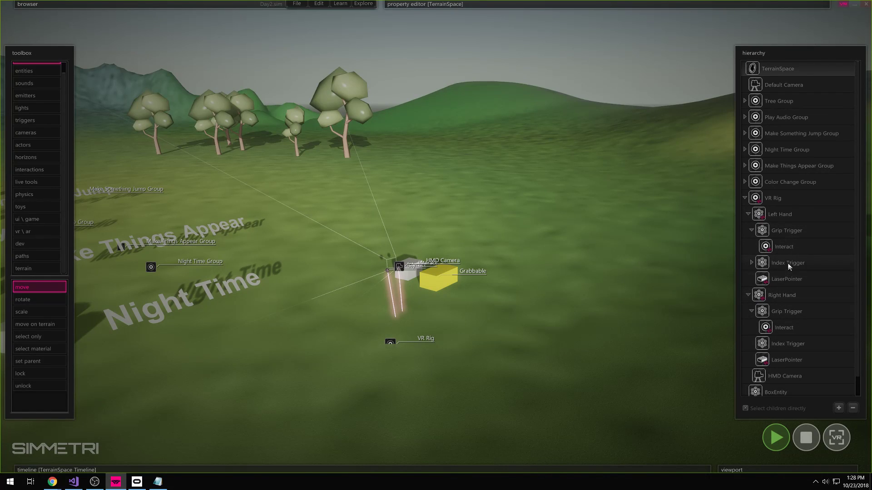
pyautogui.click(751, 263)
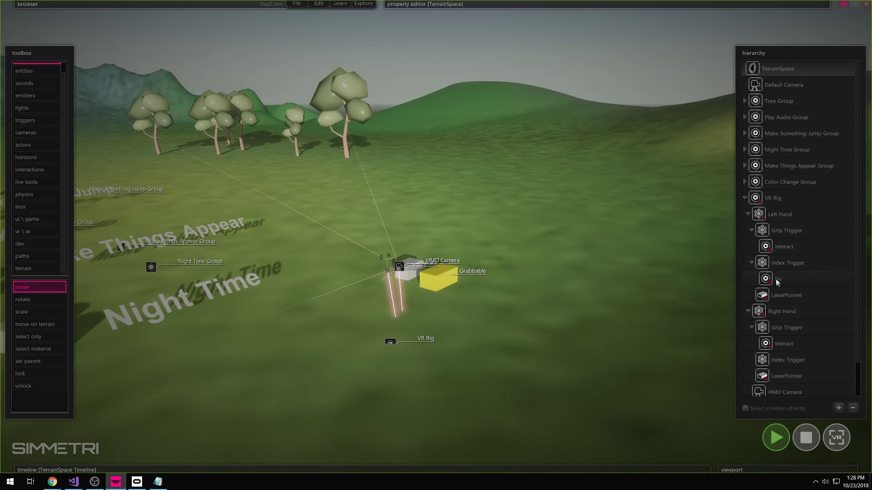
pyautogui.click(838, 438)
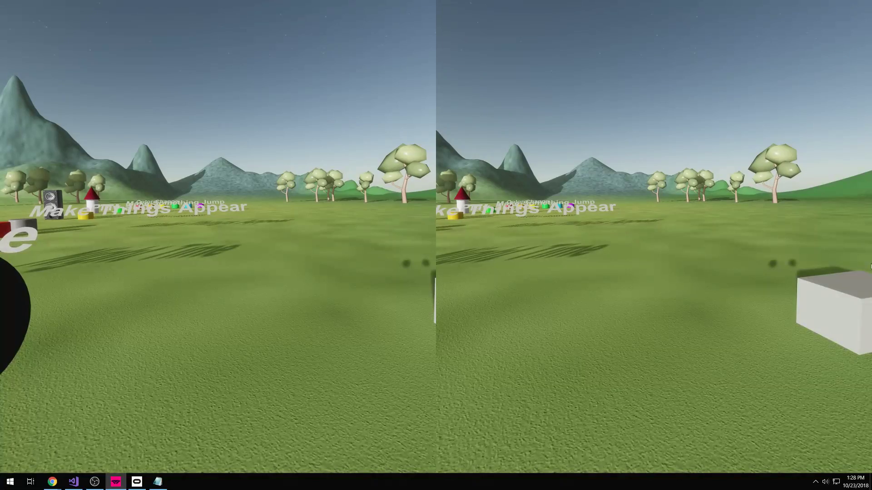
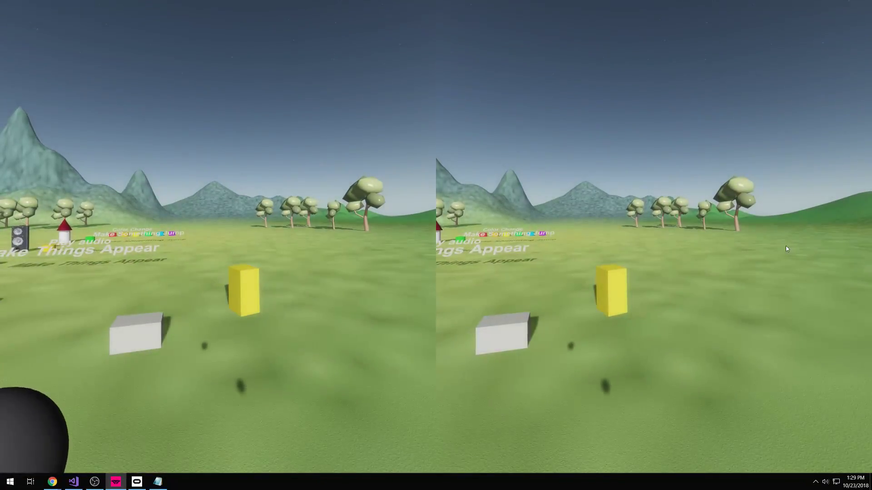
# - Leave the VR preview, then select and collapse the existing VR Rig in the hierarchy
pyautogui.press('Escape')
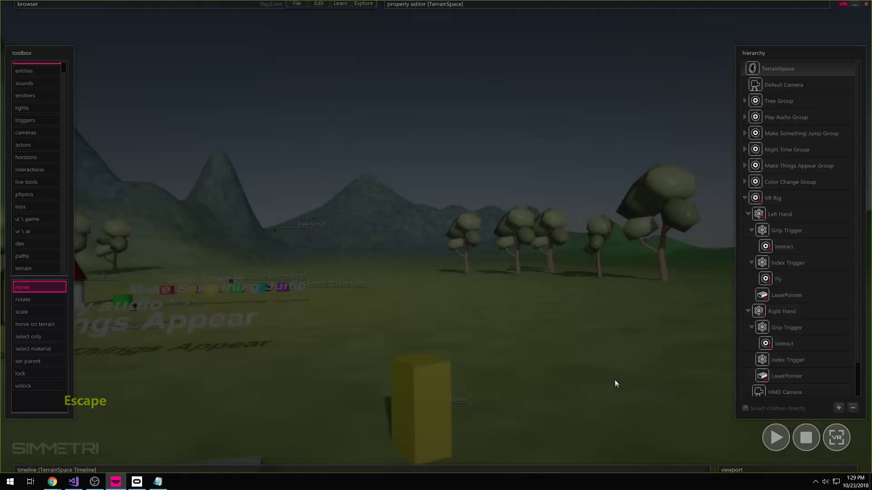
pyautogui.click(721, 368)
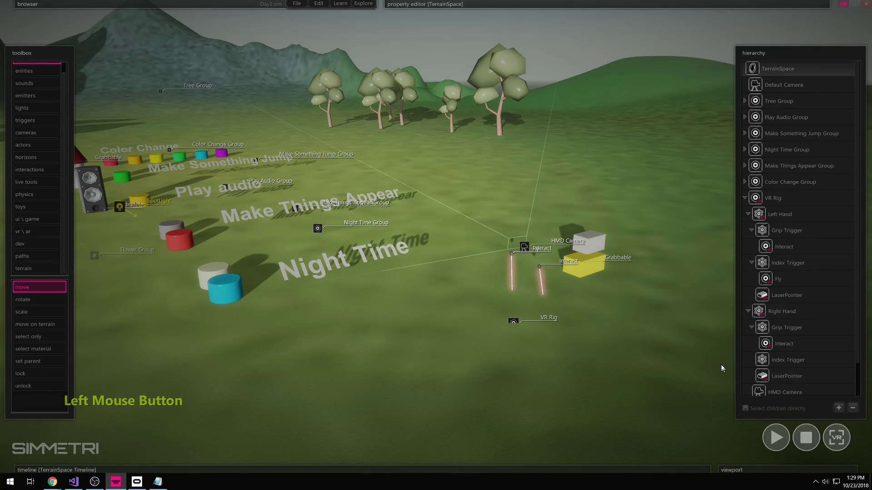
pyautogui.click(790, 200)
pyautogui.click(745, 199)
pyautogui.click(688, 309)
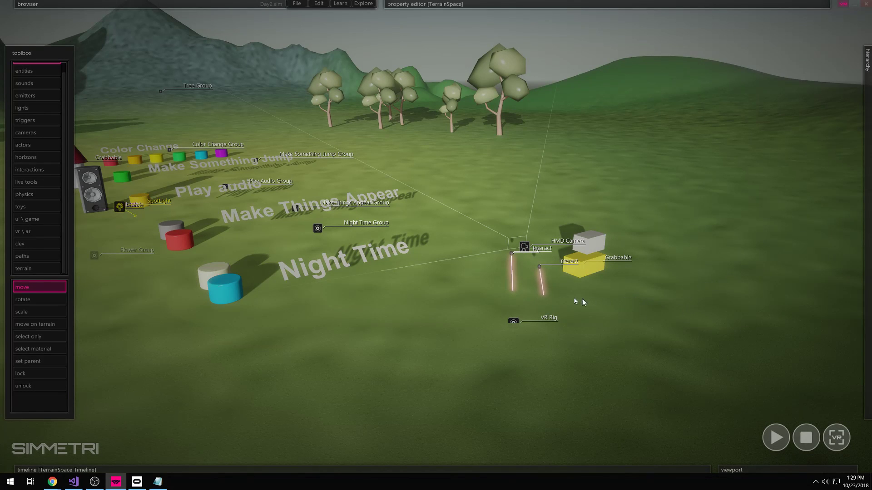
# - Cancel an early blank-rig placement, then select and delete the old VR Rig
pyautogui.click(38, 232)
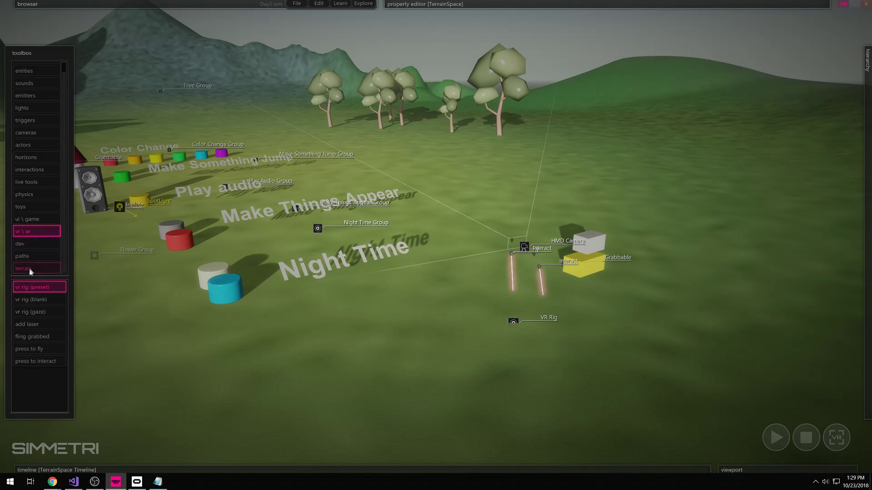
pyautogui.moveTo(136, 326); pyautogui.dragTo(104, 297, button='right')
pyautogui.click(36, 232)
pyautogui.click(32, 299)
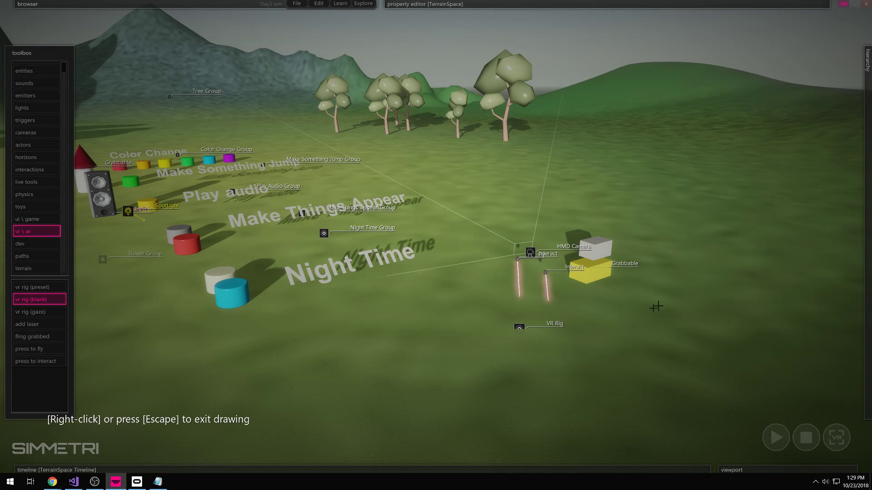
pyautogui.rightClick(636, 316)
pyautogui.moveTo(863, 272)
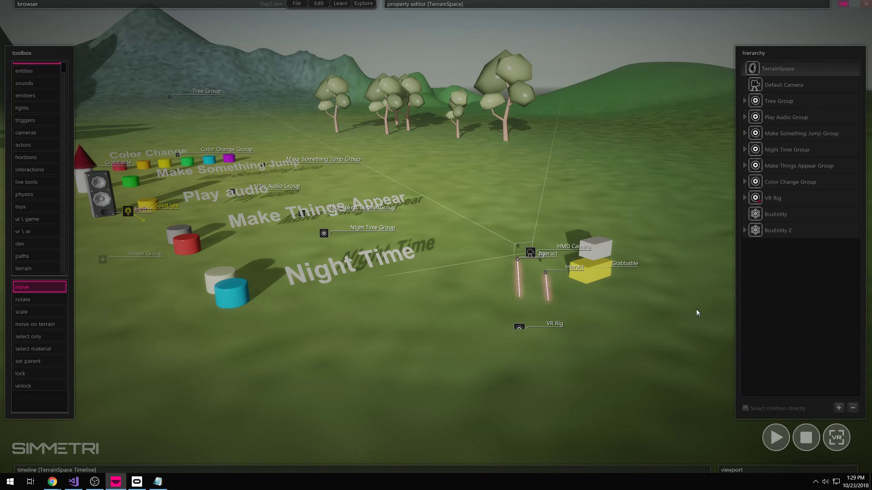
pyautogui.click(519, 328)
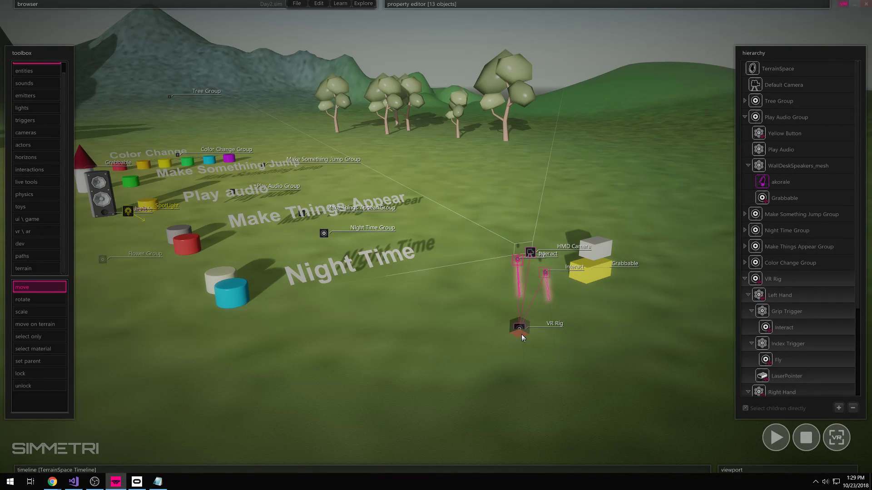
pyautogui.press('Delete')
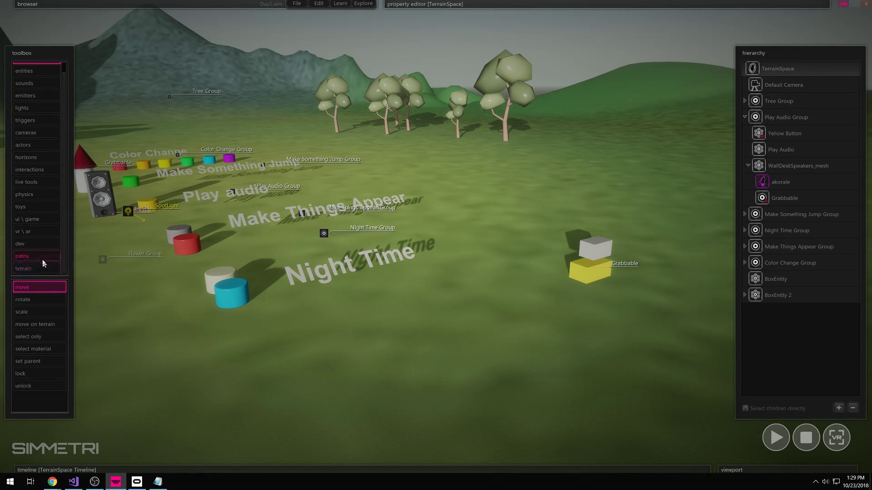
# - Place a blank VR Rig on the terrain beside the boxes and select it
pyautogui.click(32, 231)
pyautogui.click(47, 300)
pyautogui.click(488, 352)
pyautogui.click(487, 353)
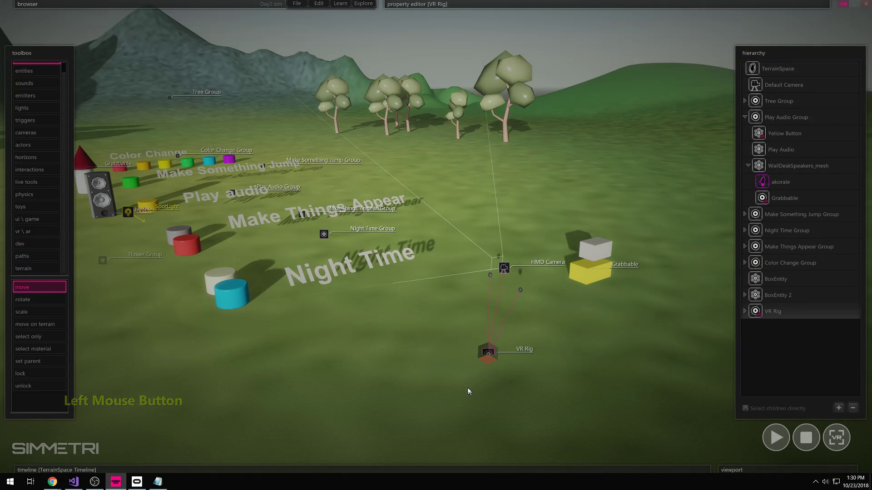
# - Expand the new rig and both hands to show their triggers, then run the scene
pyautogui.click(744, 311)
pyautogui.click(748, 327)
pyautogui.click(747, 373)
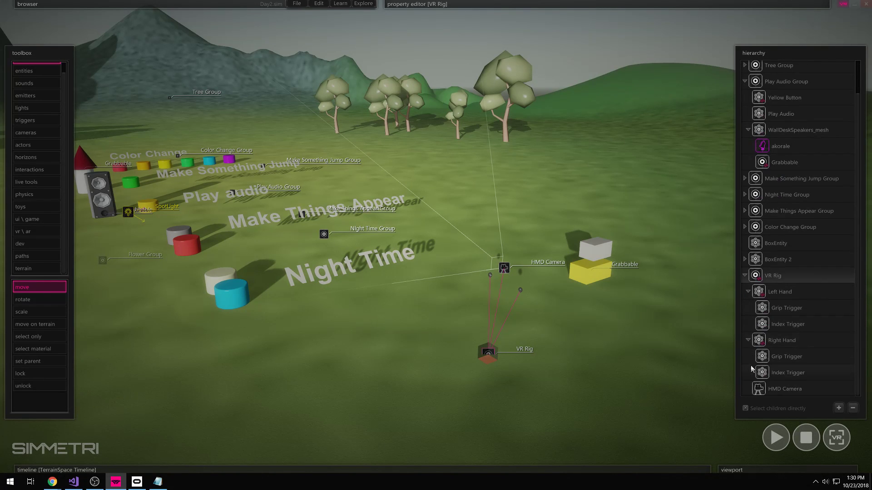
pyautogui.press('space')
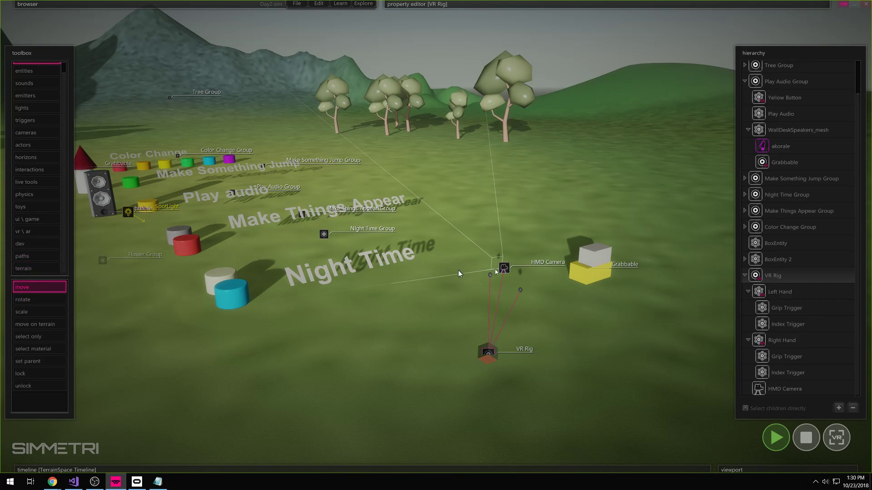
# - Add laser pointers to both the Left Hand and the Right Hand of the new rig
pyautogui.click(785, 309)
pyautogui.click(788, 324)
pyautogui.click(790, 292)
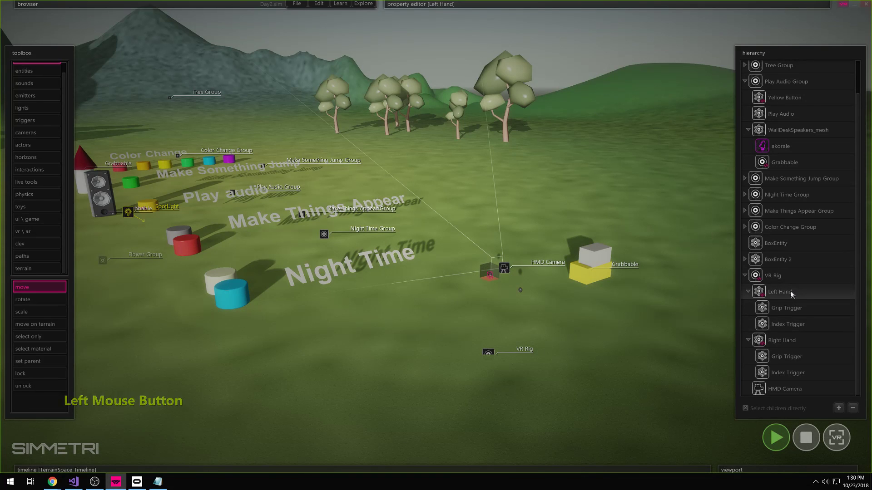
pyautogui.click(36, 231)
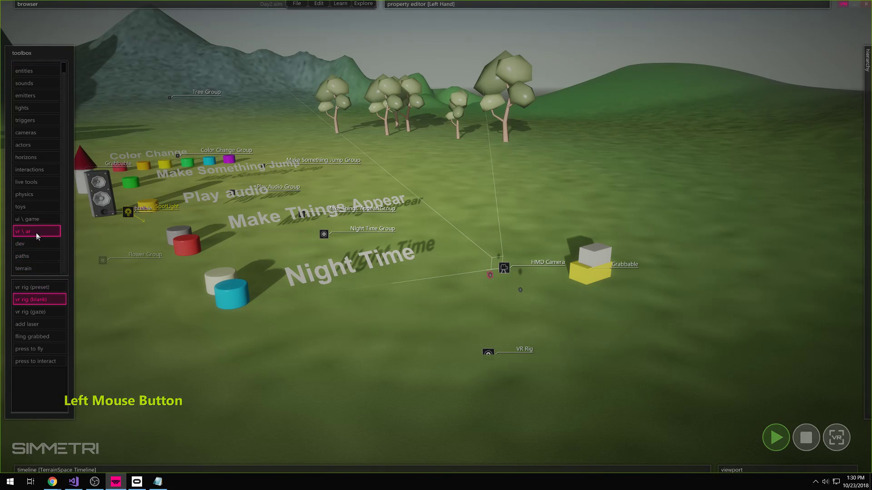
pyautogui.click(37, 299)
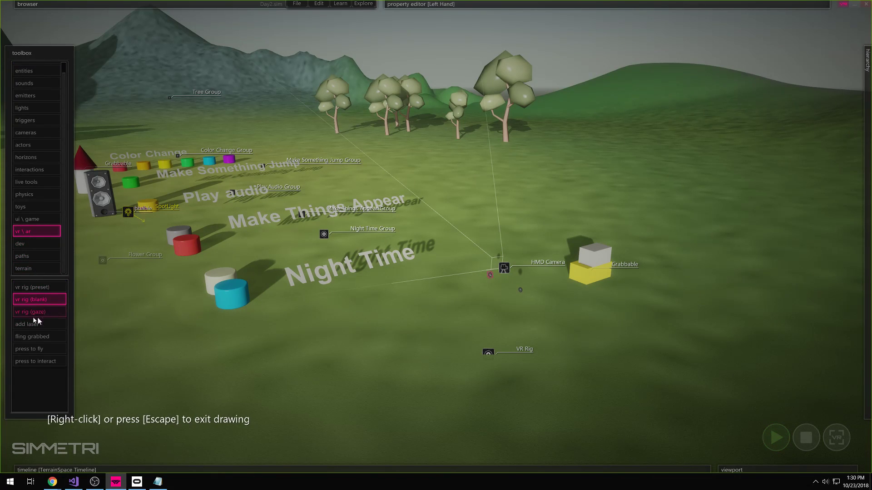
pyautogui.click(41, 324)
pyautogui.moveTo(860, 303)
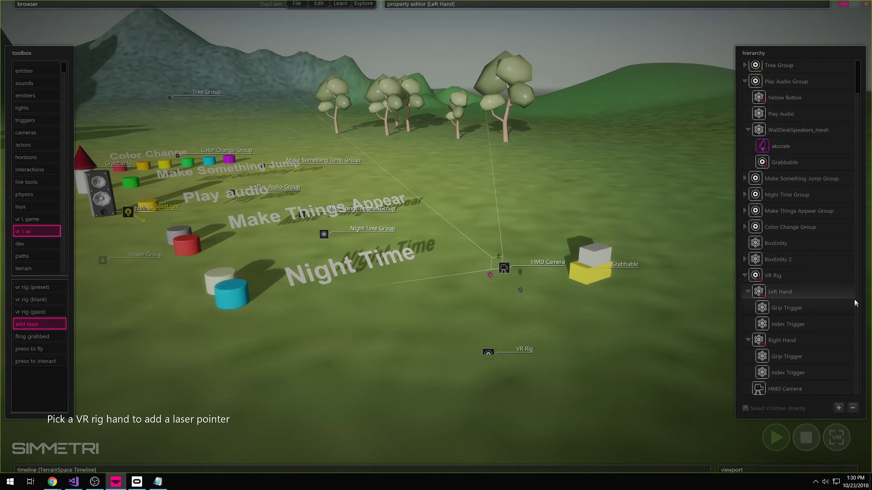
pyautogui.click(781, 294)
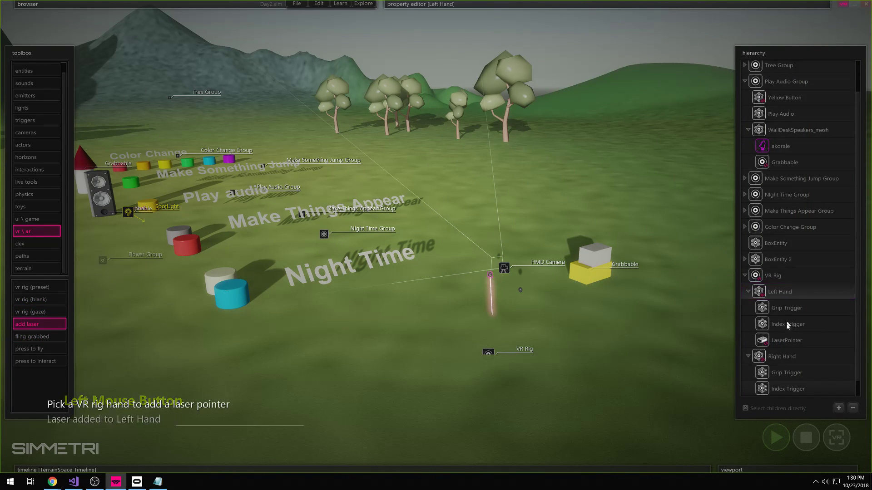
pyautogui.click(788, 356)
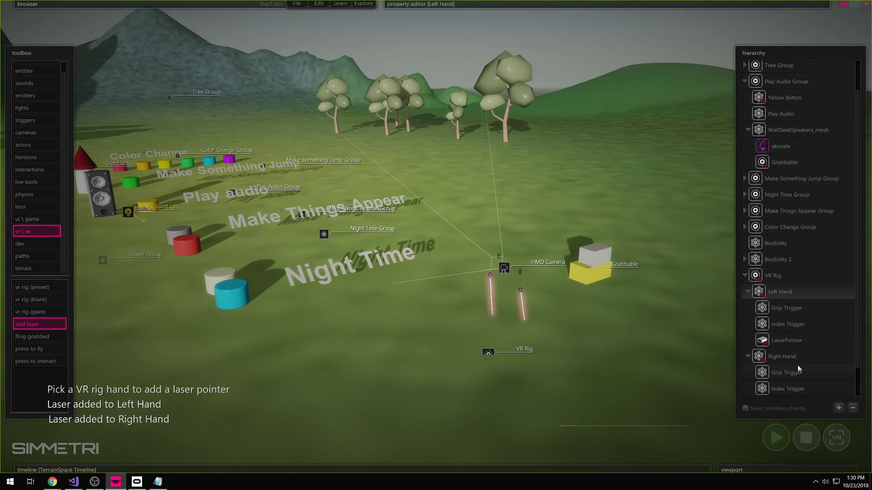
# - Add flying to the Left Index Trigger and interact to both Grip Triggers
pyautogui.click(47, 351)
pyautogui.click(789, 325)
pyautogui.click(47, 360)
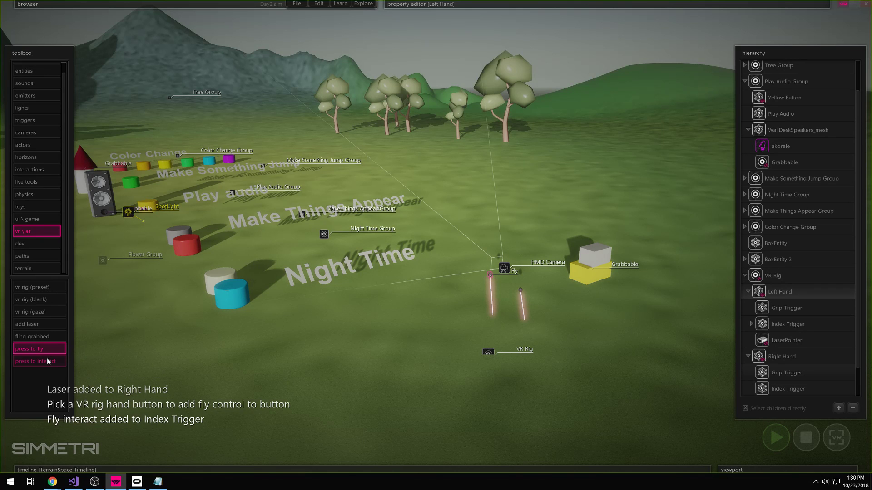
pyautogui.click(785, 311)
pyautogui.click(785, 373)
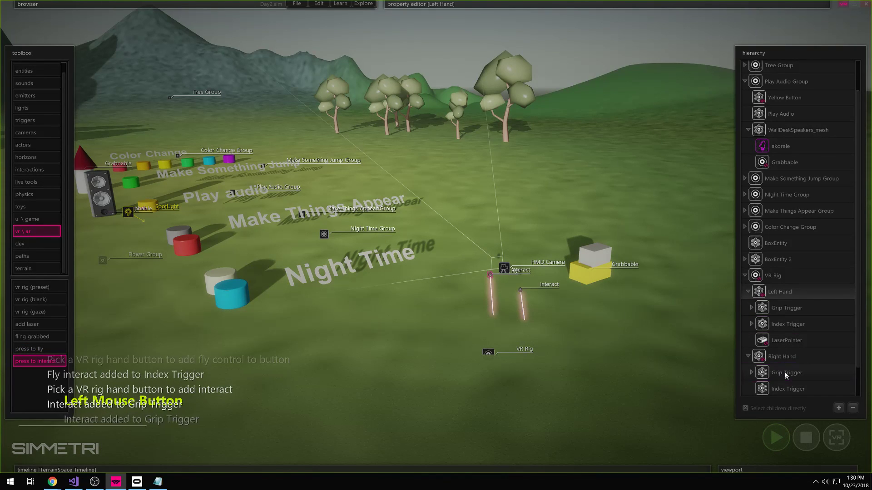
pyautogui.rightClick(634, 345)
pyautogui.click(750, 295)
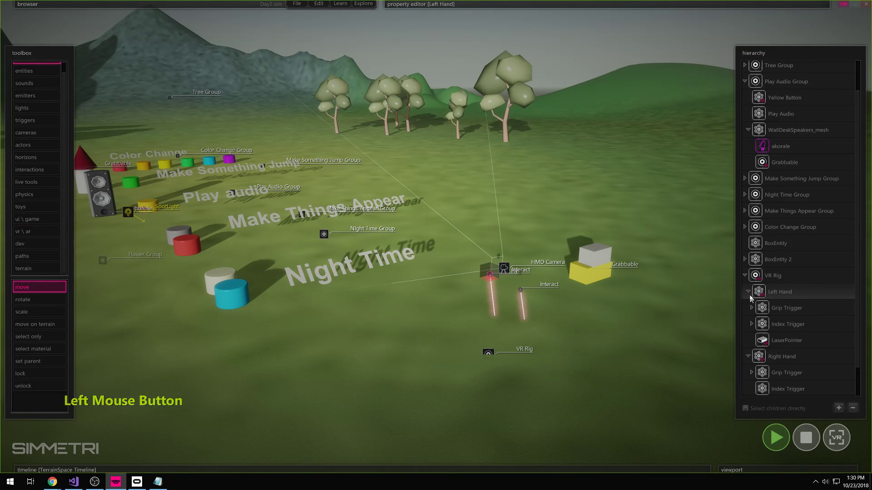
# - Collapse the VR Rig's hierarchy and stop the running simulation
pyautogui.click(747, 325)
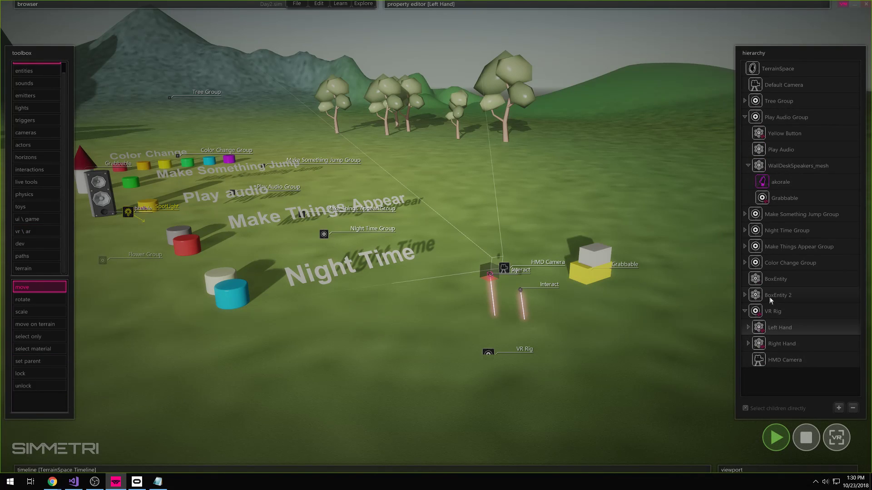
pyautogui.click(776, 309)
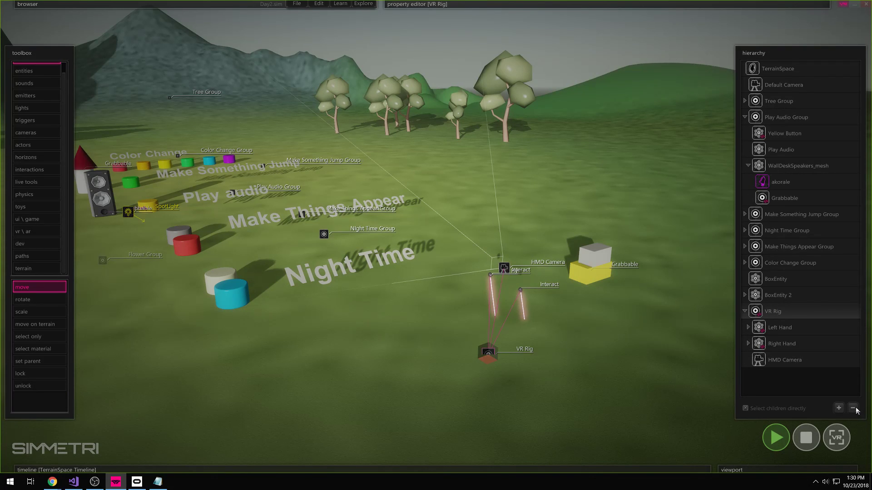
pyautogui.click(746, 311)
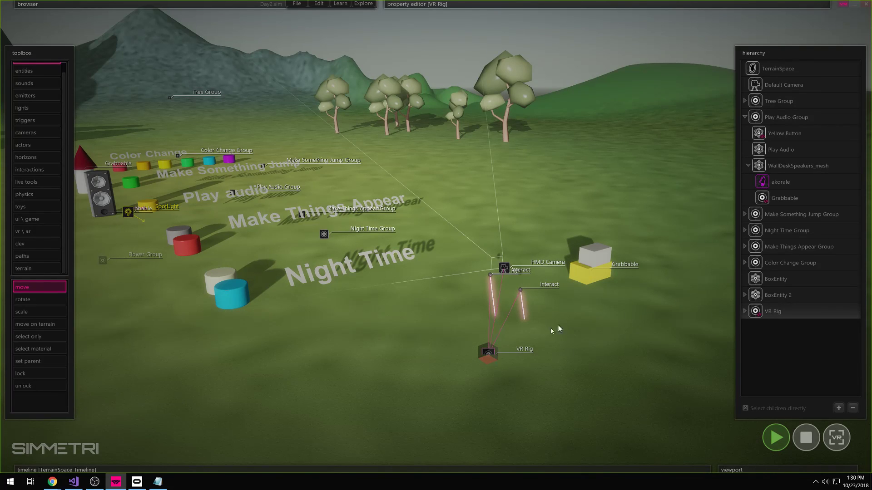
pyautogui.click(807, 438)
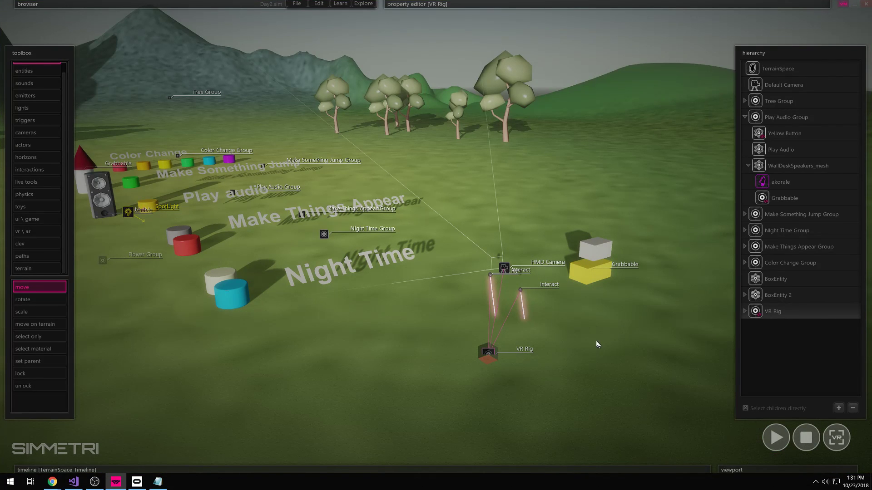
# - Fly the camera over the buttons, briefly selecting and clearing the Night Time buttons
pyautogui.moveTo(621, 343); pyautogui.dragTo(557, 347, button='right')
pyautogui.press('a')
pyautogui.press('x')
pyautogui.click(806, 438)
pyautogui.keyDown('ctrl'); pyautogui.moveTo(695, 393); pyautogui.dragTo(655, 376, button='right'); pyautogui.keyUp('ctrl')
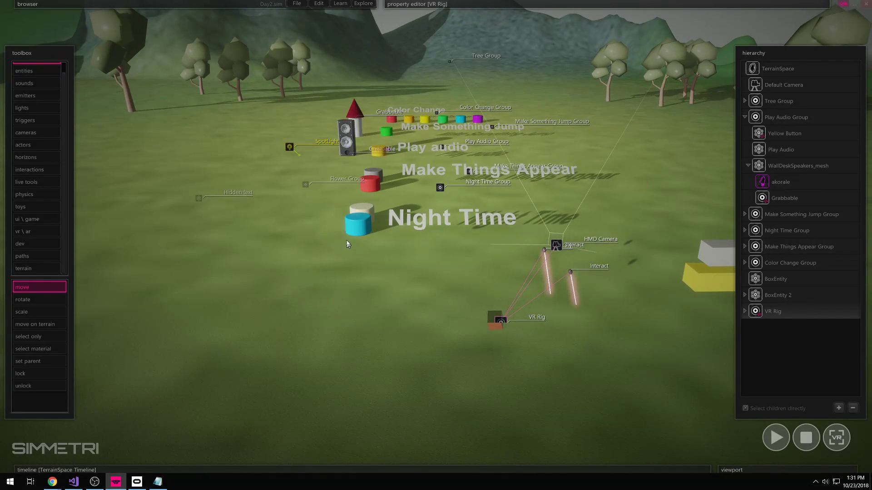
pyautogui.click(358, 224)
pyautogui.moveTo(358, 267); pyautogui.dragTo(435, 333, button='right')
pyautogui.click(437, 334)
pyautogui.click(870, 377)
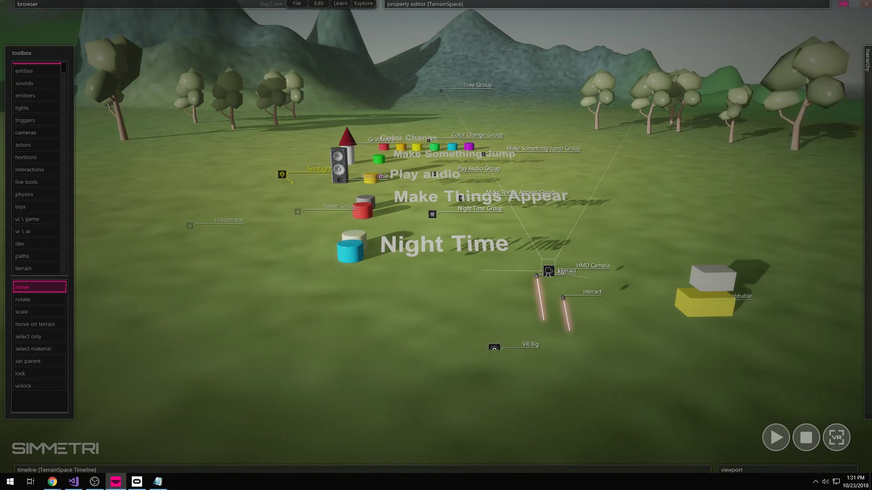
pyautogui.click(668, 363)
# - Delete the grey and yellow boxes from the scene
pyautogui.moveTo(755, 263); pyautogui.dragTo(677, 366)
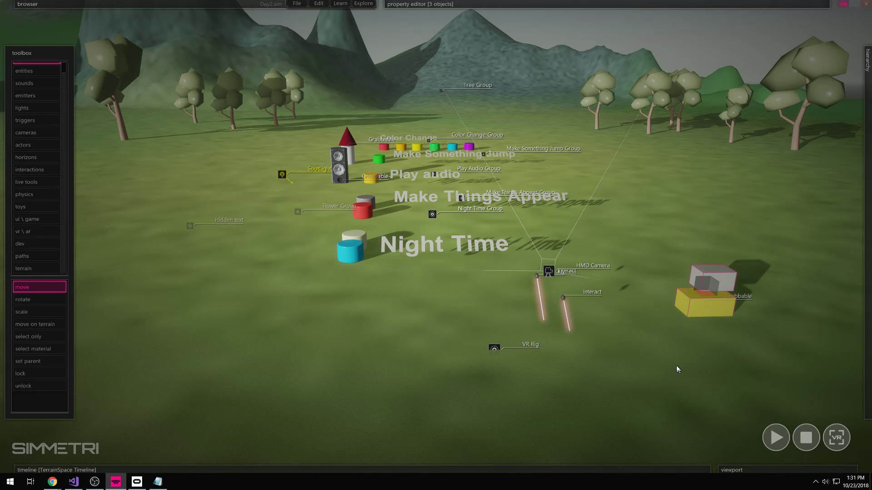
pyautogui.press('Delete')
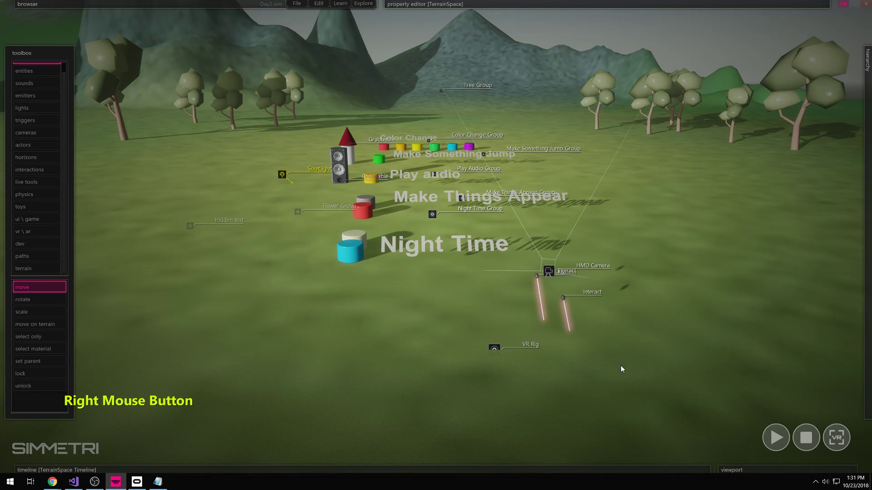
pyautogui.moveTo(623, 366); pyautogui.dragTo(631, 367, button='right')
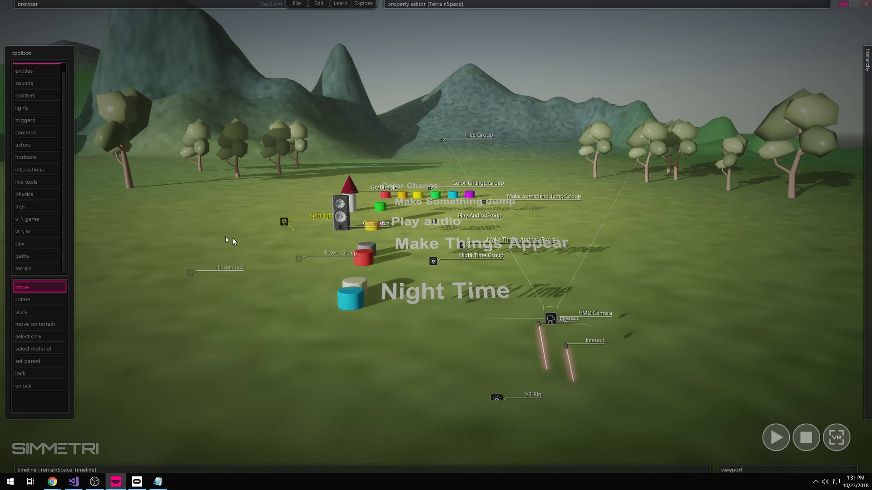
pyautogui.scroll(1, 49, 156)
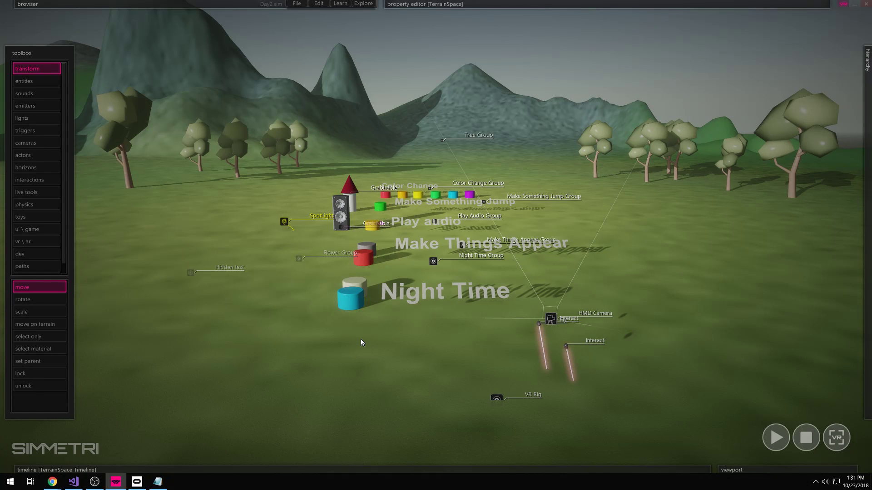
# - Hide the toolbox and fly the view back and left to empty grass
pyautogui.click(1, 330)
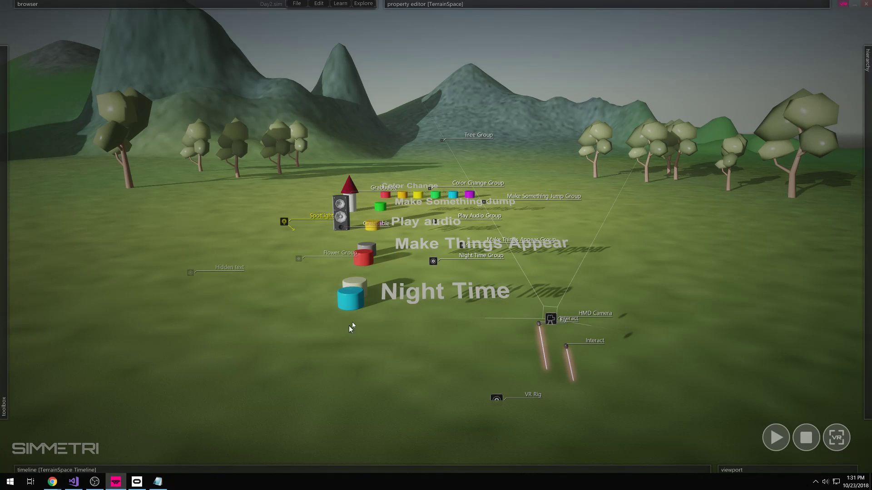
pyautogui.moveTo(368, 336); pyautogui.dragTo(394, 333, button='right')
pyautogui.press('s')
pyautogui.press('a')
pyautogui.press('a')
pyautogui.press('a')
pyautogui.moveTo(435, 236); pyautogui.dragTo(435, 220, button='right')
pyautogui.moveTo(1, 211)
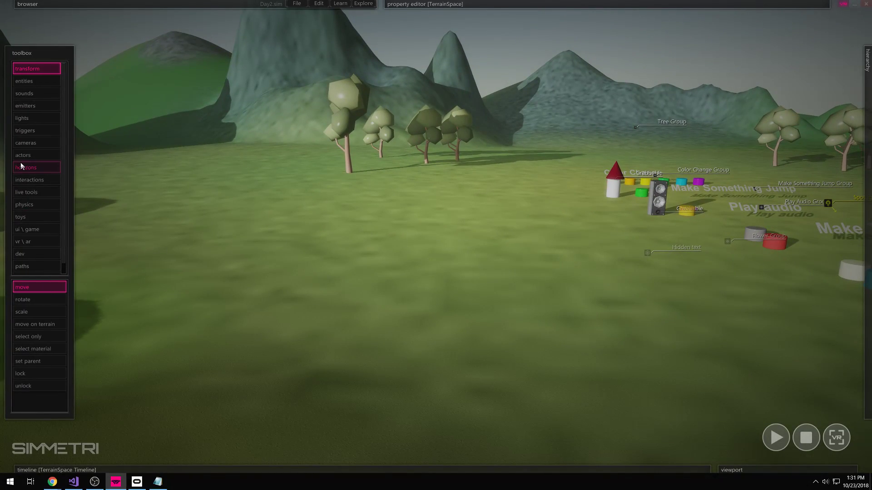
# - Draw a new box entity on the empty grass and finish creating boxes
pyautogui.click(33, 84)
pyautogui.moveTo(384, 306)
pyautogui.mouseDown()
pyautogui.moveTo(375, 320)
pyautogui.moveTo(331, 330)
pyautogui.mouseUp()
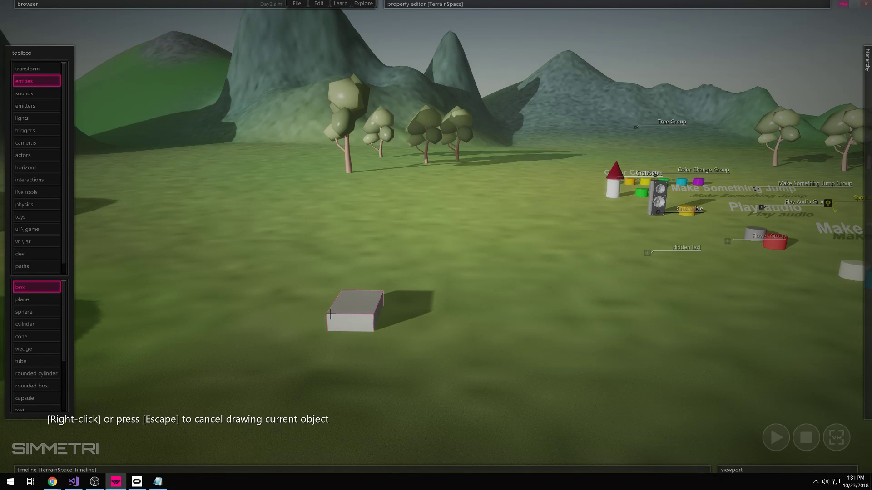
pyautogui.click(330, 313)
pyautogui.rightClick(390, 287)
pyautogui.click(43, 83)
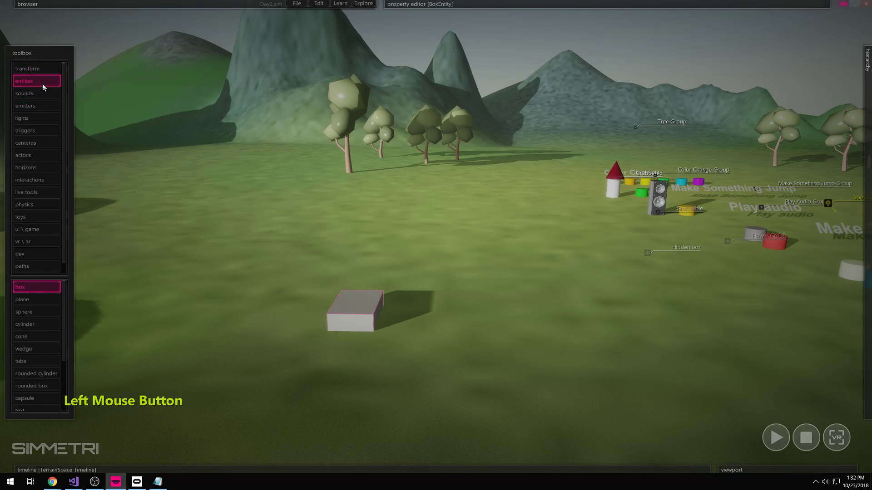
pyautogui.rightClick(26, 284)
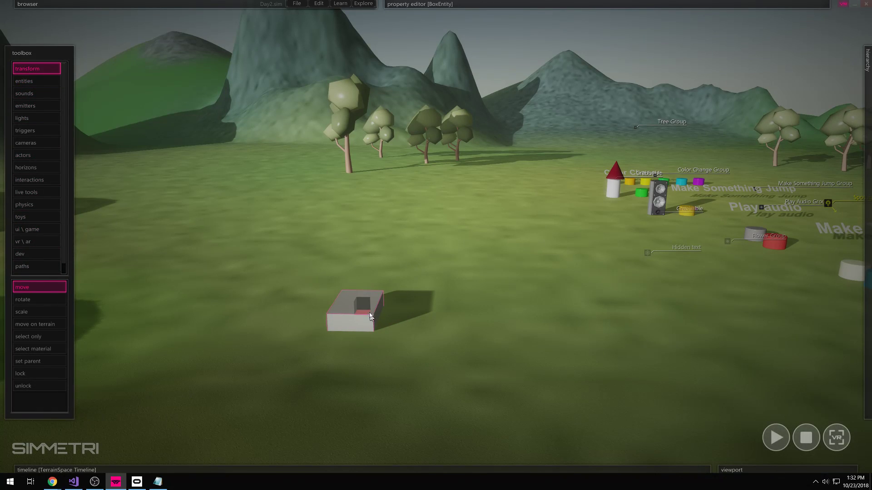
# - Lift the box off the ground and run the simulation so it drops onto the grass
pyautogui.moveTo(366, 310); pyautogui.dragTo(381, 275)
pyautogui.moveTo(381, 274); pyautogui.dragTo(310, 322, button='right')
pyautogui.moveTo(446, 295); pyautogui.dragTo(437, 313, button='right')
pyautogui.click(437, 312)
pyautogui.press('space')
pyautogui.click(461, 264)
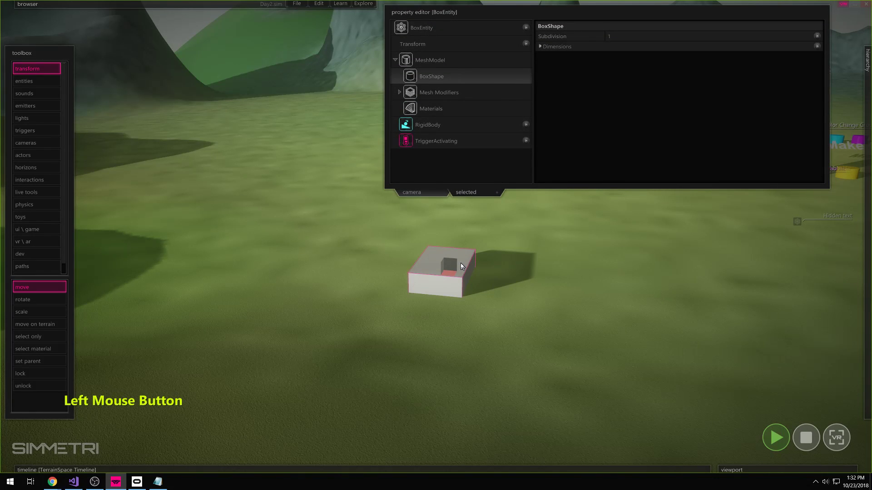
pyautogui.click(465, 272)
pyautogui.rightClick(455, 266)
pyautogui.click(534, 301)
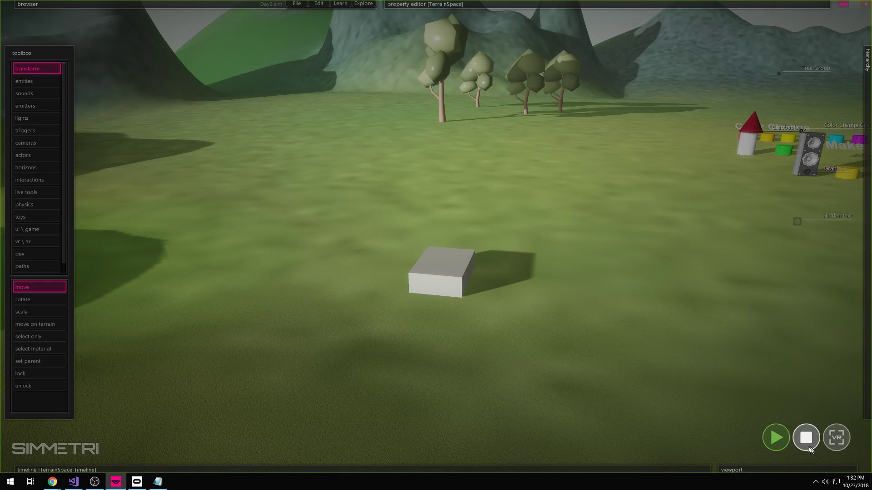
# - Switch playback from VR to desktop mode, run the scene full screen, then exit and stop it
pyautogui.click(502, 350)
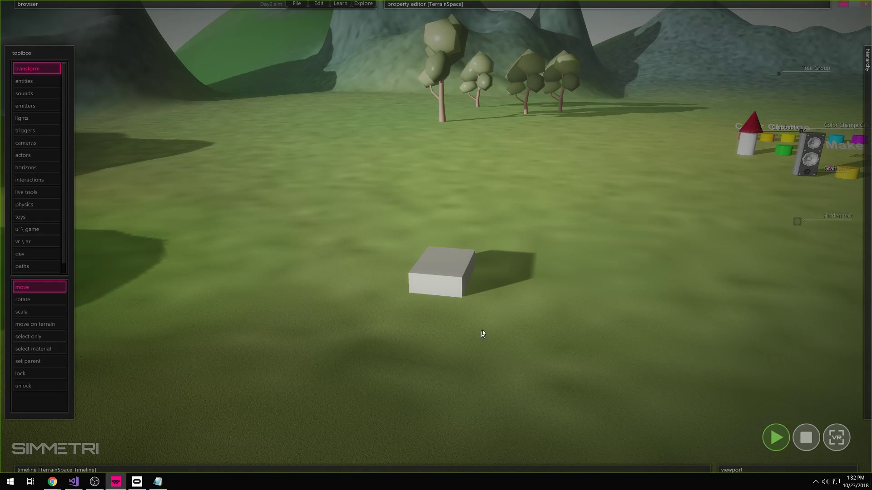
pyautogui.click(843, 6)
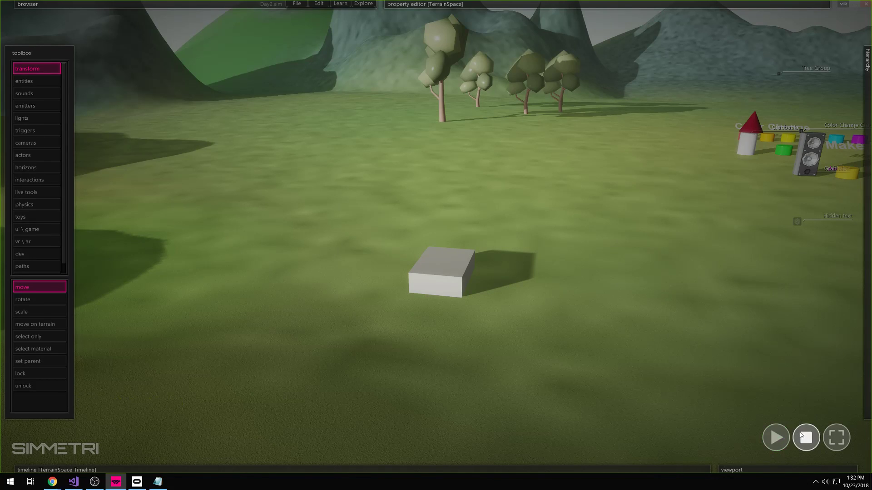
pyautogui.click(837, 437)
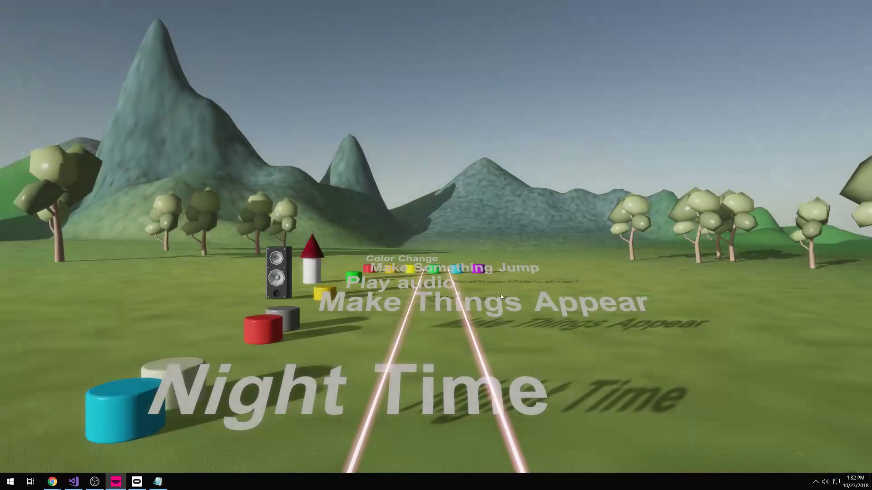
pyautogui.press('Escape')
pyautogui.moveTo(710, 358); pyautogui.dragTo(595, 400, button='right')
pyautogui.click(818, 442)
# - Fly around the white block and start the simulation again
pyautogui.press('w')
pyautogui.press('d')
pyautogui.moveTo(590, 364); pyautogui.dragTo(590, 367, button='right')
pyautogui.moveTo(538, 330)
pyautogui.mouseDown(button='right')
pyautogui.moveTo(529, 328)
pyautogui.moveTo(537, 329)
pyautogui.mouseUp(button='right')
pyautogui.press('a')
pyautogui.moveTo(504, 284)
pyautogui.mouseDown(button='right')
pyautogui.moveTo(510, 290)
pyautogui.moveTo(503, 284)
pyautogui.mouseUp(button='right')
pyautogui.press('d')
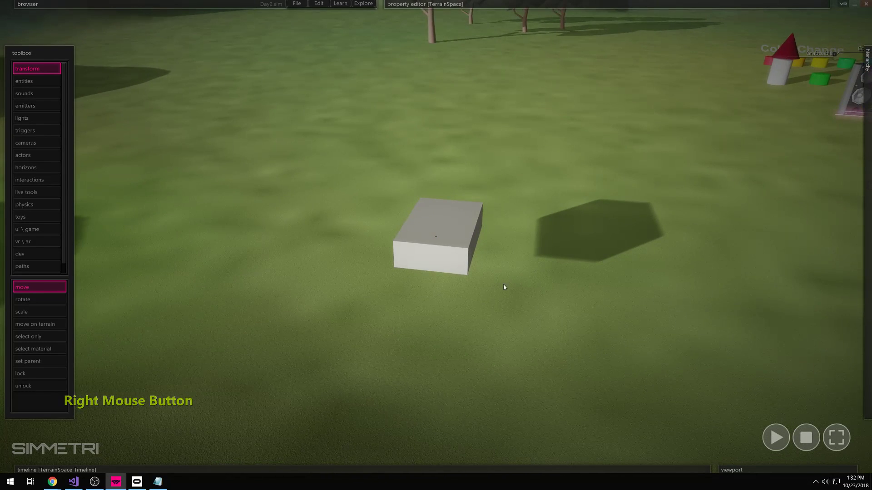
pyautogui.click(775, 437)
# - Move the box farther back on the grass while the simulation runs
pyautogui.click(442, 283)
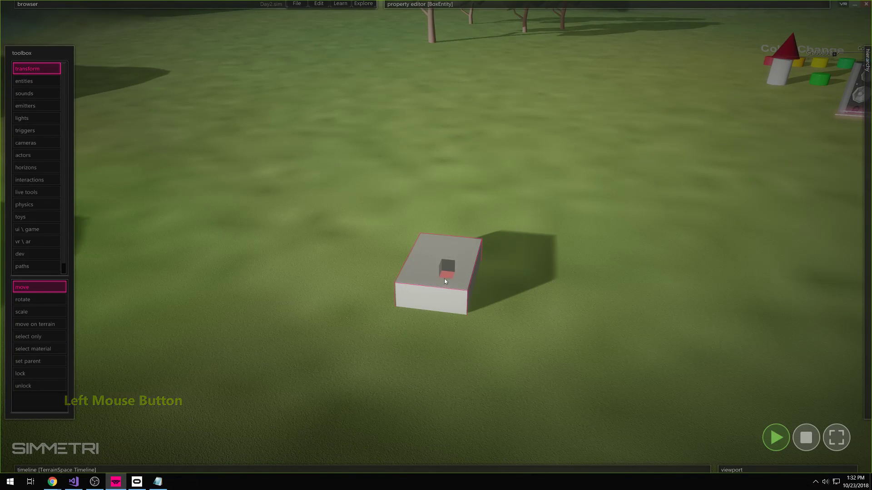
pyautogui.click(462, 262)
pyautogui.click(442, 4)
pyautogui.moveTo(454, 136); pyautogui.dragTo(437, 105, button='right')
pyautogui.keyDown('ctrl'); pyautogui.moveTo(504, 272); pyautogui.dragTo(504, 243, button='right'); pyautogui.keyUp('ctrl')
pyautogui.moveTo(467, 276); pyautogui.dragTo(471, 228)
pyautogui.click(478, 201)
pyautogui.click(472, 219)
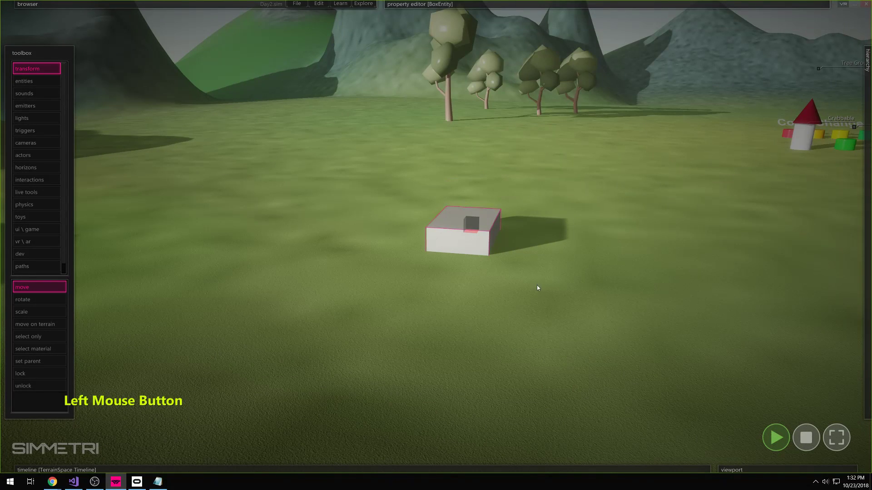
pyautogui.click(506, 264)
pyautogui.click(479, 233)
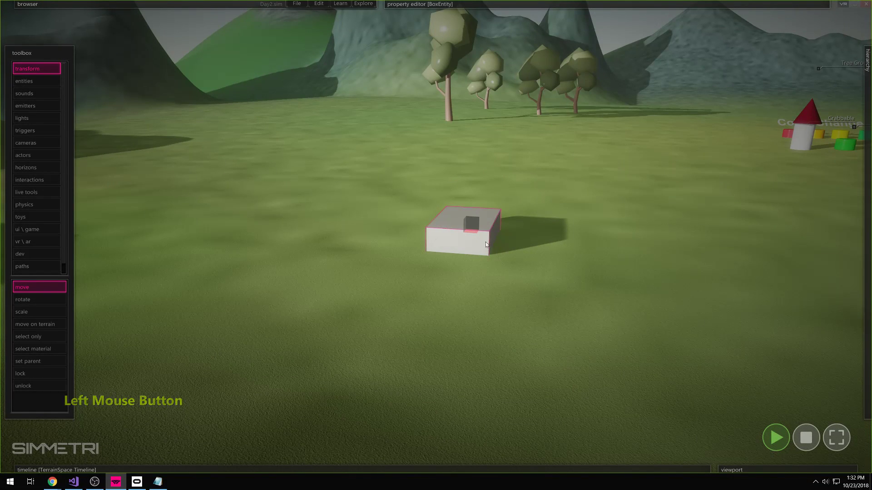
pyautogui.moveTo(628, 308); pyautogui.dragTo(663, 324, button='right')
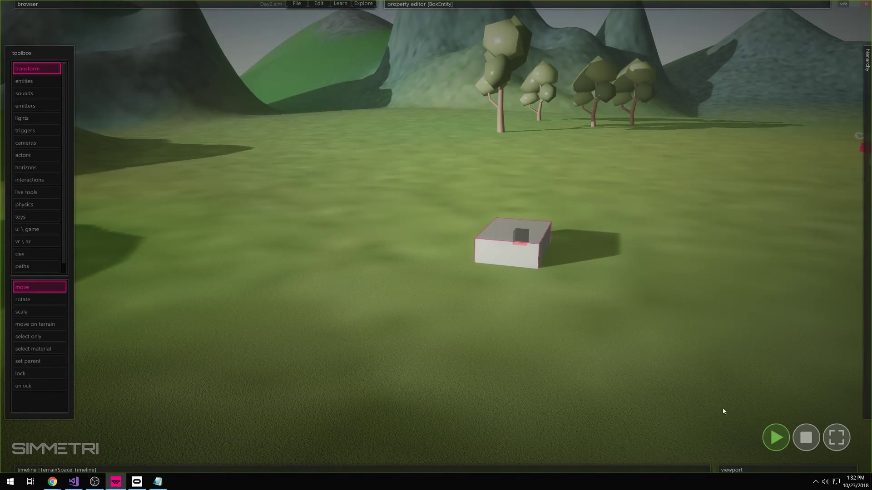
pyautogui.moveTo(554, 267); pyautogui.dragTo(557, 277, button='right')
pyautogui.click(550, 275)
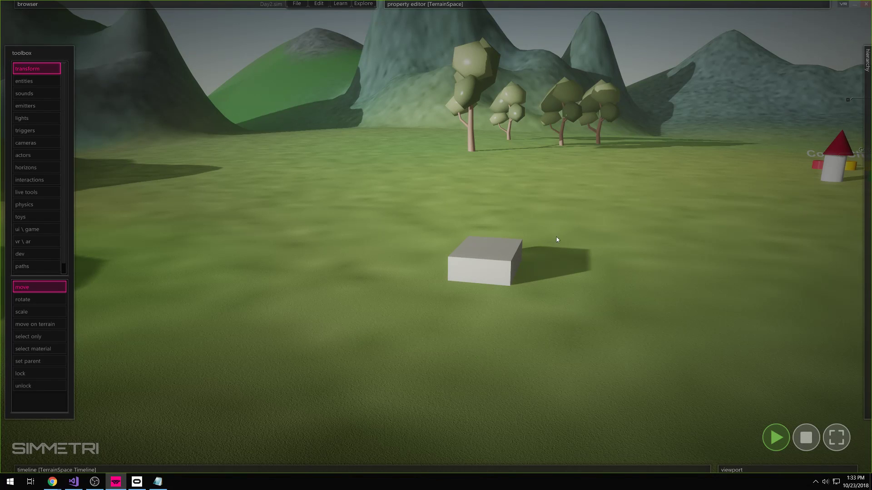
# - Stop the simulation and reposition the box slightly closer to the viewer
pyautogui.click(806, 439)
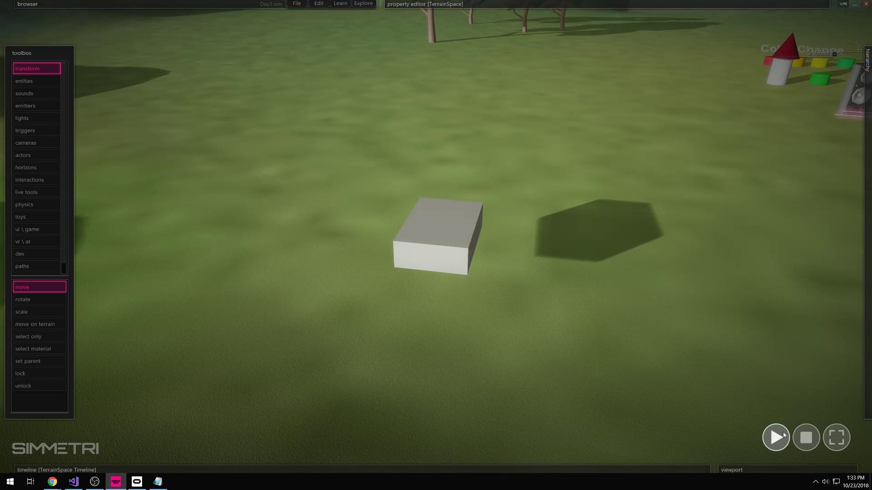
pyautogui.click(462, 230)
pyautogui.moveTo(448, 231); pyautogui.dragTo(449, 261)
pyautogui.moveTo(517, 203); pyautogui.dragTo(362, 331)
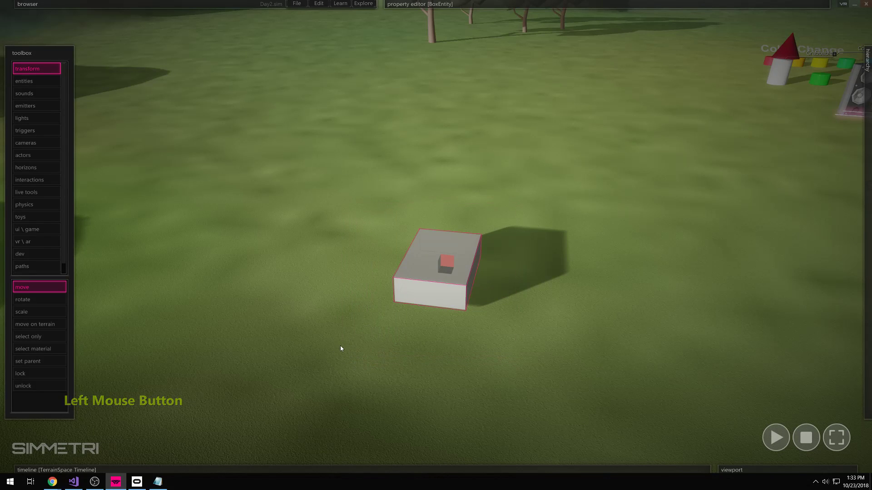
# - Browse the box's MeshModel, physics and TriggerActivating settings in the property editor
pyautogui.moveTo(427, 4)
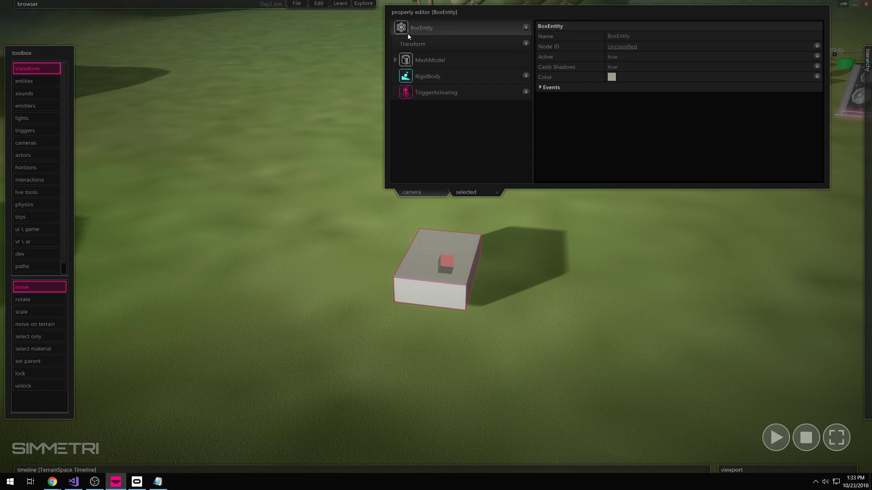
pyautogui.click(395, 61)
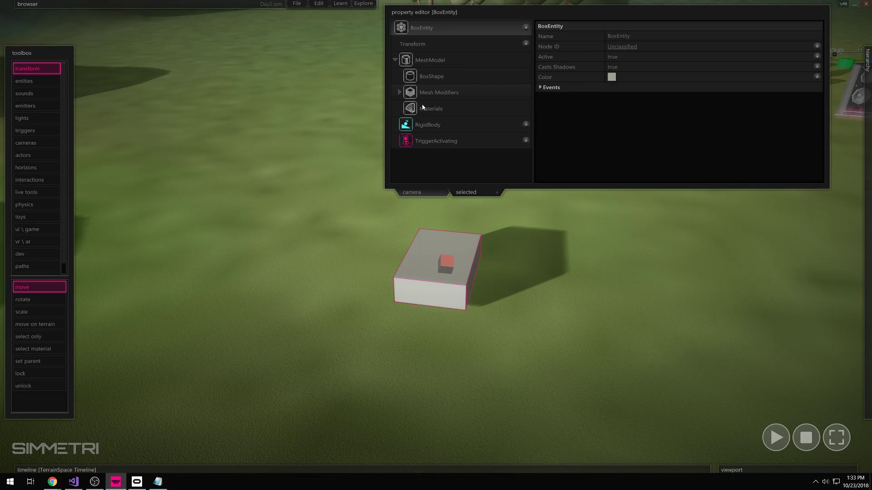
pyautogui.click(396, 61)
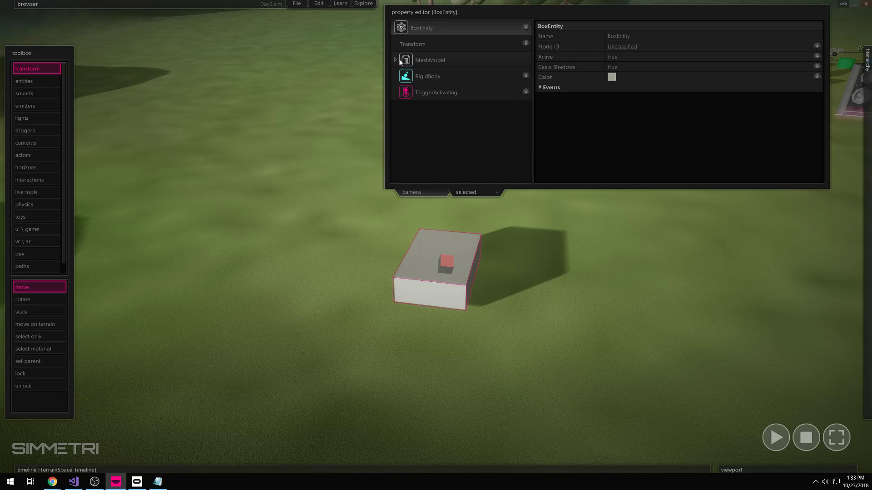
pyautogui.click(427, 78)
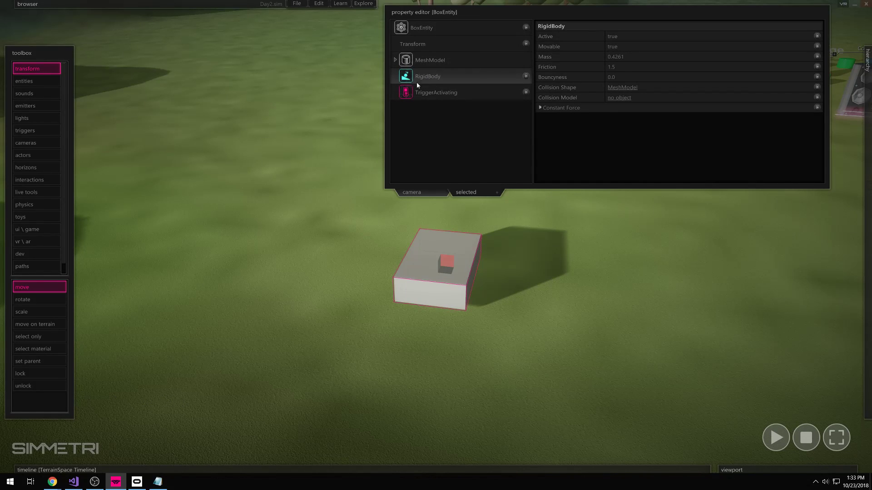
pyautogui.click(414, 95)
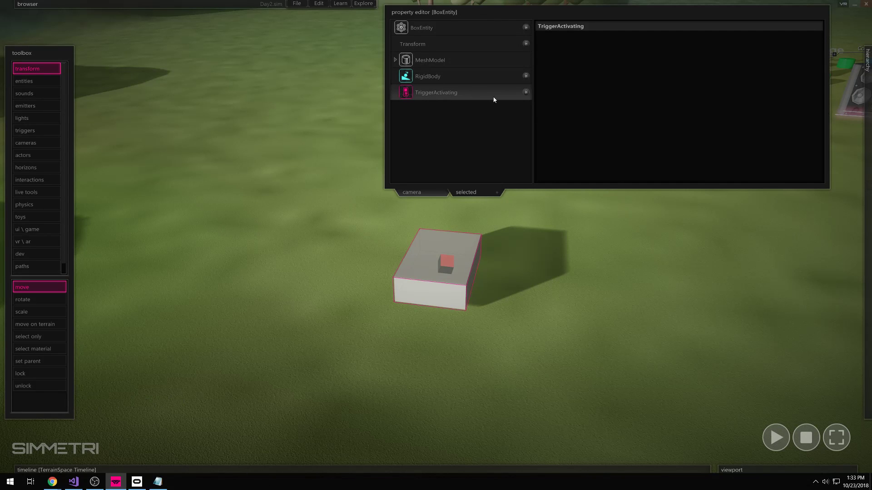
pyautogui.click(426, 59)
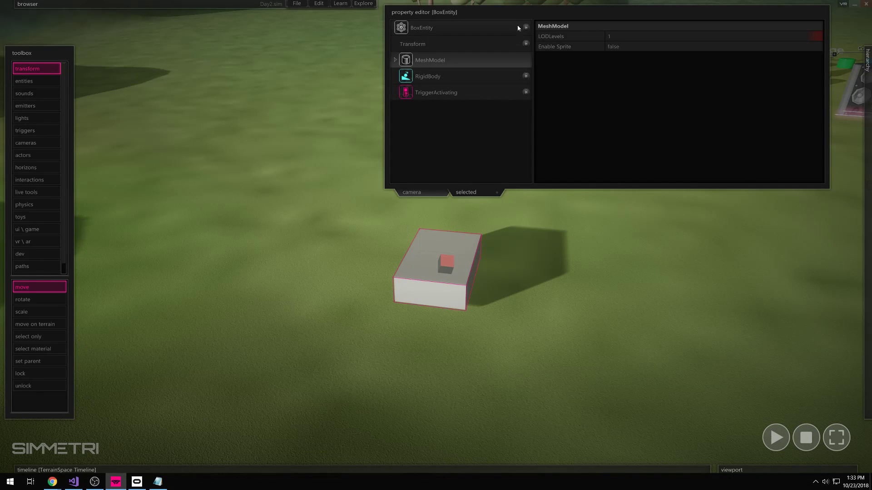
pyautogui.click(495, 30)
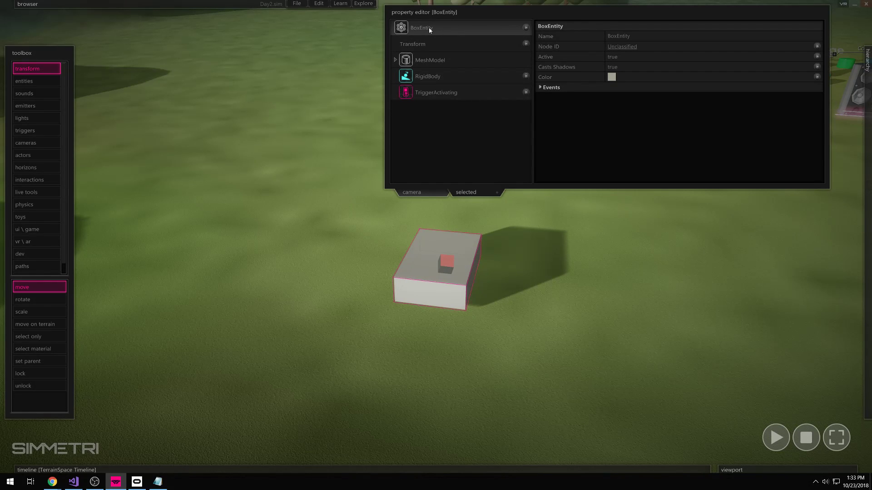
# - Scrub the BoxShape Dimensions y value down to about 0.1369, flattening the box into a slab
pyautogui.click(394, 60)
pyautogui.click(431, 75)
pyautogui.click(540, 46)
pyautogui.moveTo(635, 57)
pyautogui.moveTo(635, 57)
pyautogui.mouseDown()
pyautogui.moveTo(680, 55)
pyautogui.moveTo(642, 69)
pyautogui.mouseUp()
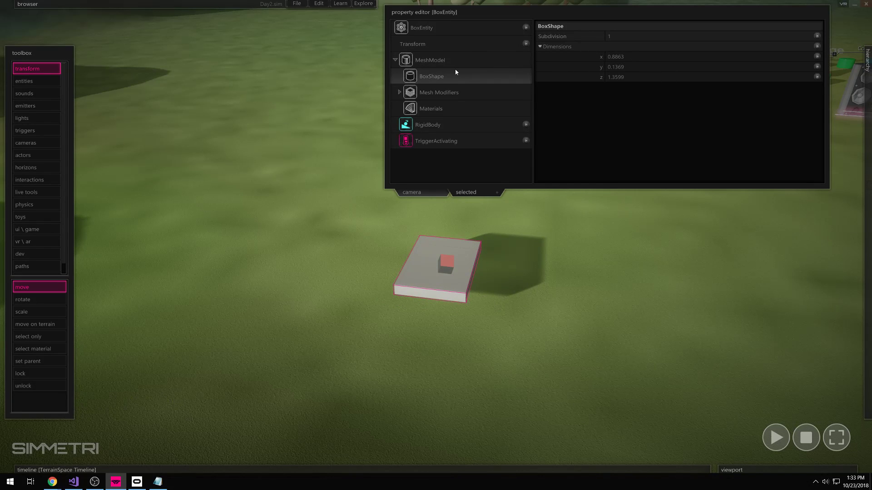
pyautogui.click(545, 248)
pyautogui.click(460, 254)
pyautogui.click(491, 249)
pyautogui.click(466, 253)
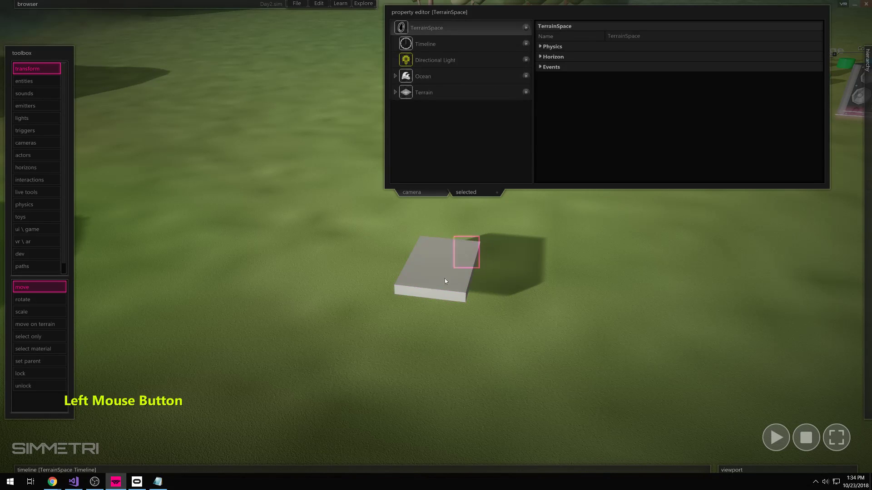
pyautogui.click(394, 61)
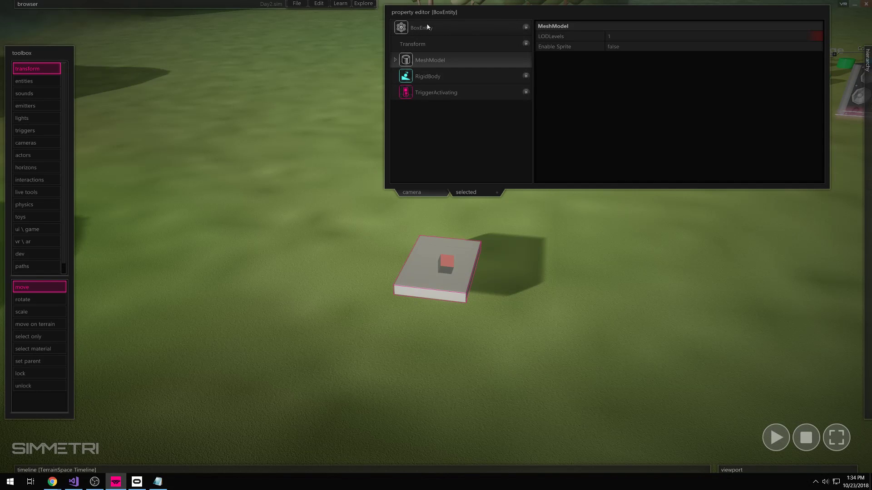
# - Add an Interactable component to the slab box and open its settings
pyautogui.click(526, 27)
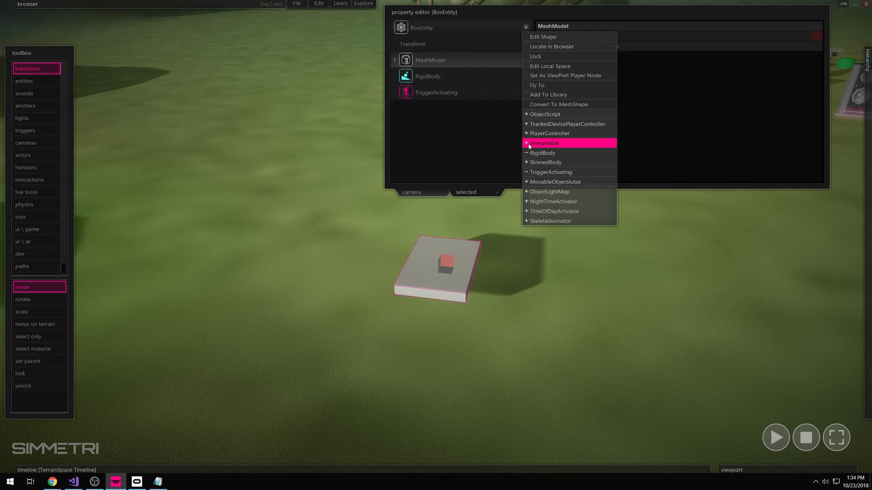
pyautogui.click(563, 145)
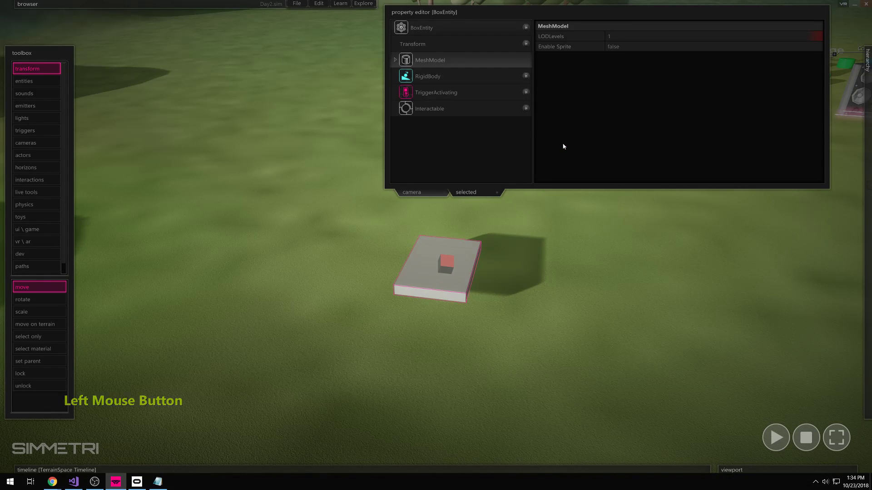
pyautogui.click(429, 109)
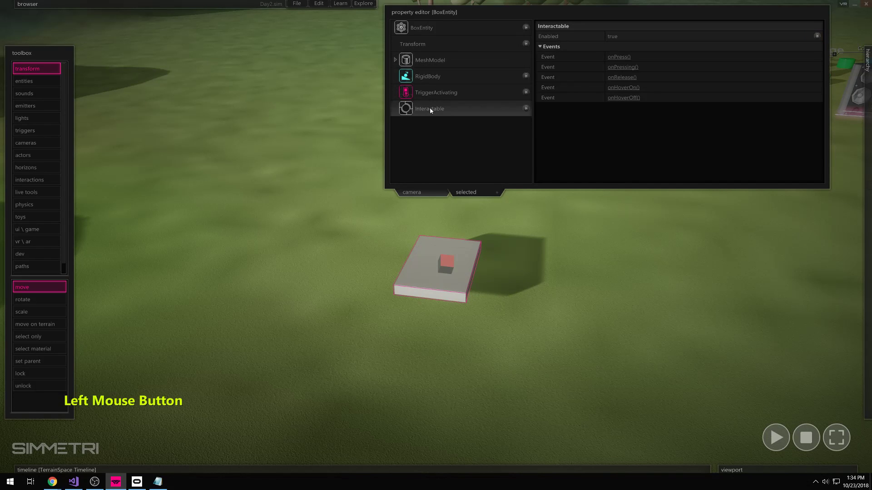
pyautogui.click(438, 110)
# - Expand the Interactable events list showing onPress, onPressing, onRelease, onHoverOn and onHoverOff
pyautogui.click(541, 47)
pyautogui.click(541, 47)
pyautogui.click(541, 47)
pyautogui.click(541, 47)
pyautogui.click(540, 47)
pyautogui.click(540, 47)
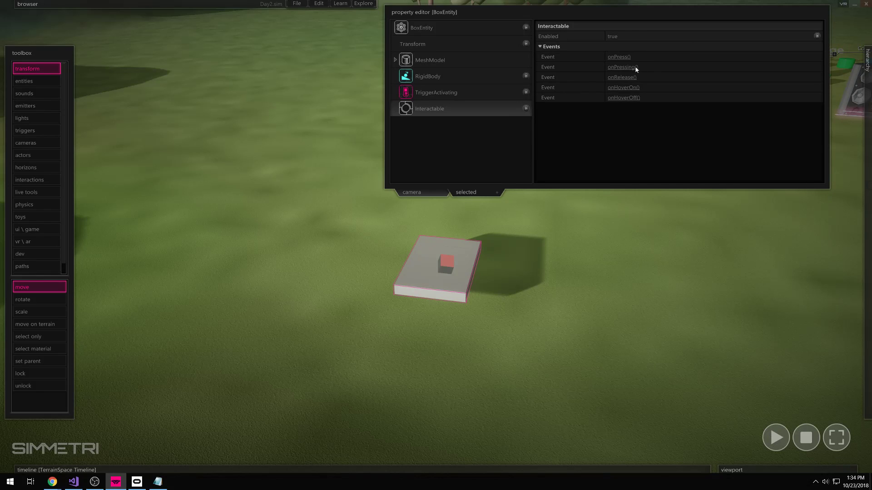
pyautogui.moveTo(614, 71)
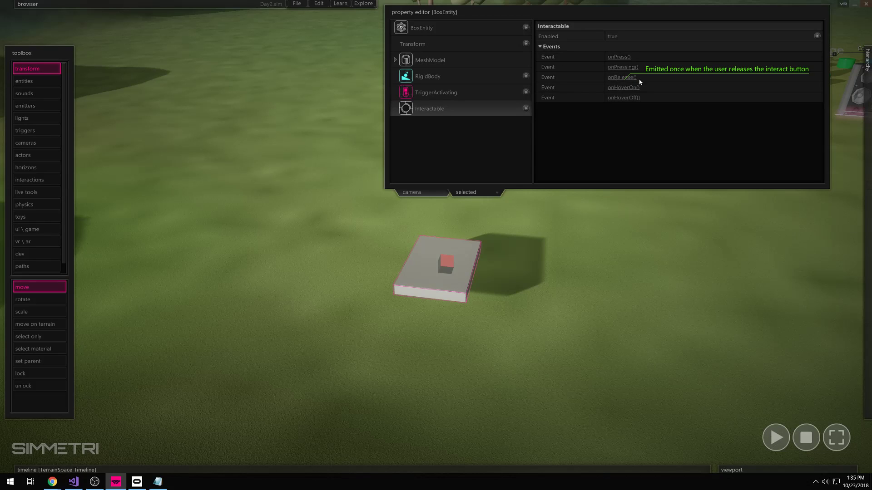
pyautogui.moveTo(650, 88)
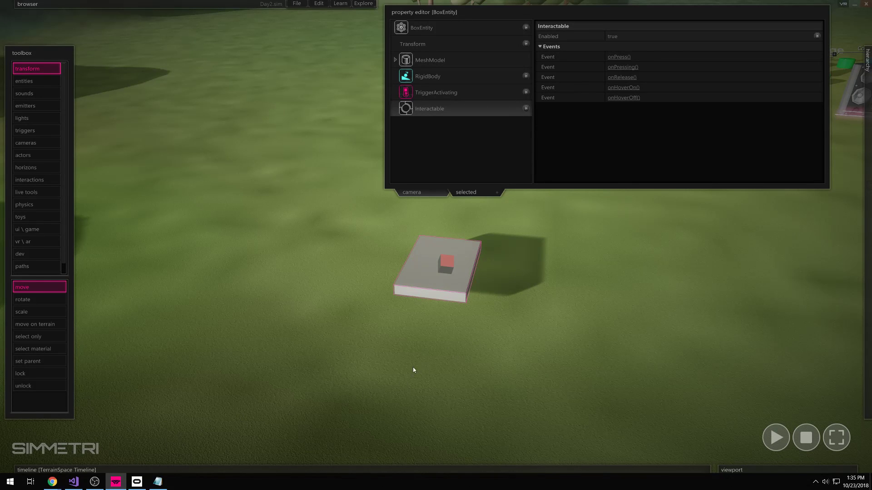
# - Create the box's onPress script stub and move the code editor higher and narrower
pyautogui.click(454, 108)
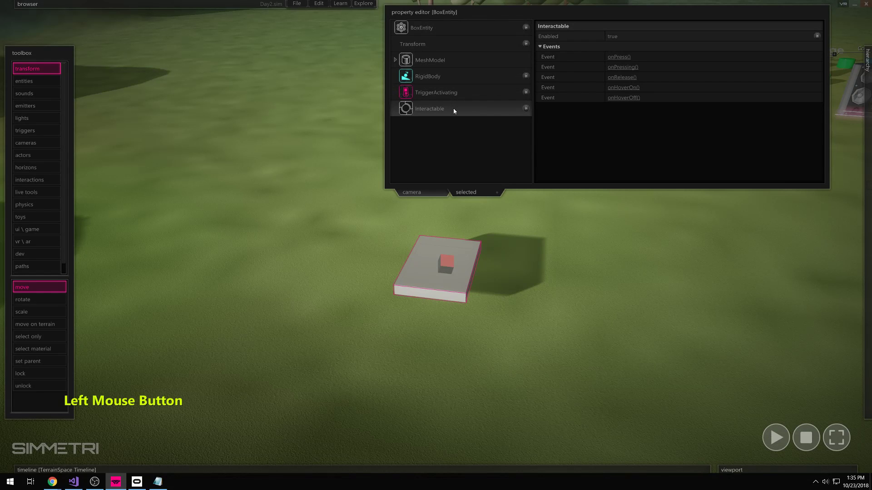
pyautogui.click(623, 57)
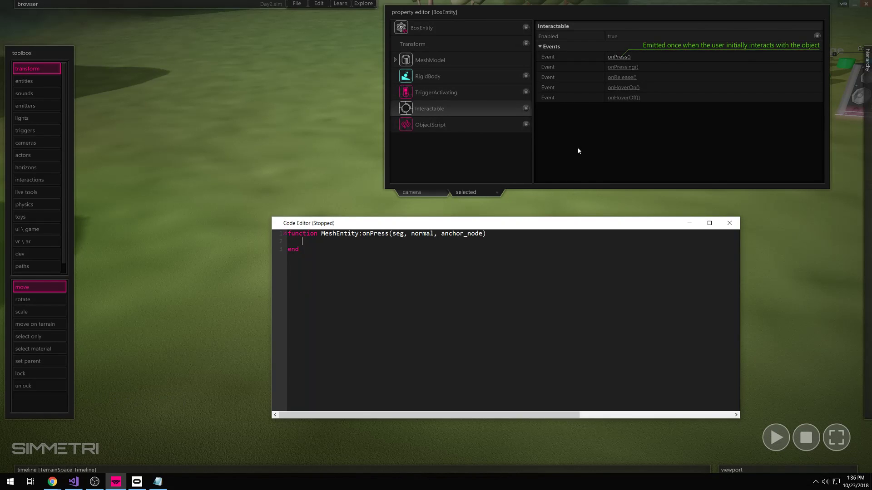
pyautogui.moveTo(542, 227); pyautogui.dragTo(342, 36)
pyautogui.moveTo(541, 207); pyautogui.dragTo(364, 195)
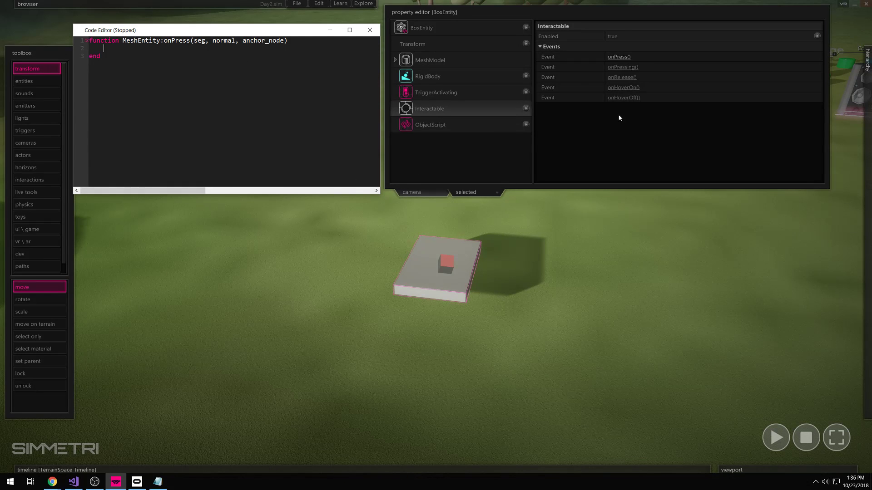
pyautogui.click(370, 30)
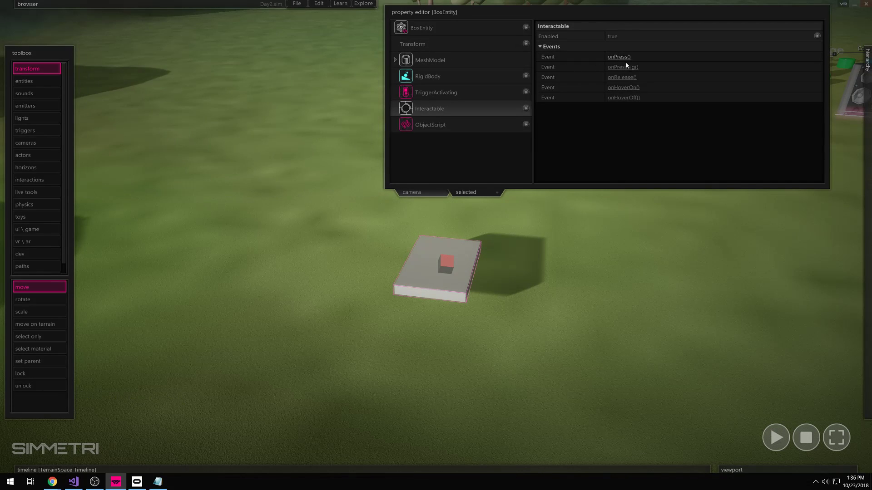
pyautogui.click(622, 58)
pyautogui.click(369, 30)
pyautogui.click(622, 57)
# - Insert blank lines inside the onPress function, just before its end
pyautogui.moveTo(139, 56); pyautogui.dragTo(89, 48)
pyautogui.click(115, 51)
pyautogui.click(102, 48)
pyautogui.click(93, 47)
pyautogui.click(102, 56)
pyautogui.doubleClick(92, 57)
pyautogui.press('Left')
pyautogui.press('Return')
pyautogui.press('Return')
pyautogui.press('Return')
pyautogui.press('Return')
pyautogui.press('Return')
pyautogui.press('Up')
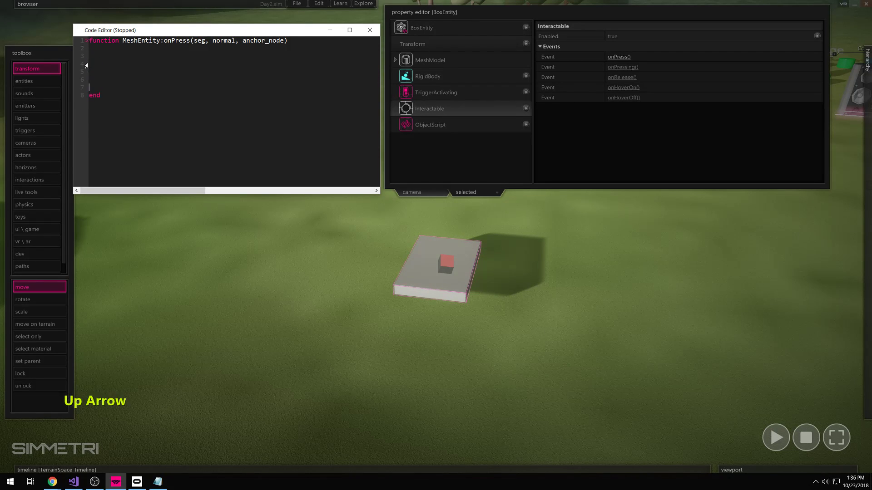
# - Check blank lines 2 to 7 inside the function and return to line 2
pyautogui.moveTo(92, 49)
pyautogui.mouseDown()
pyautogui.moveTo(103, 86)
pyautogui.moveTo(100, 57)
pyautogui.mouseUp()
pyautogui.click(104, 86)
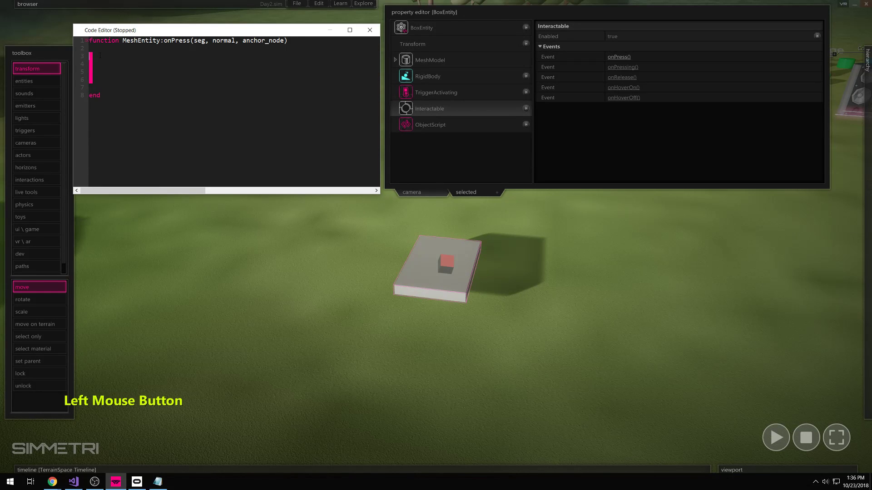
pyautogui.click(99, 49)
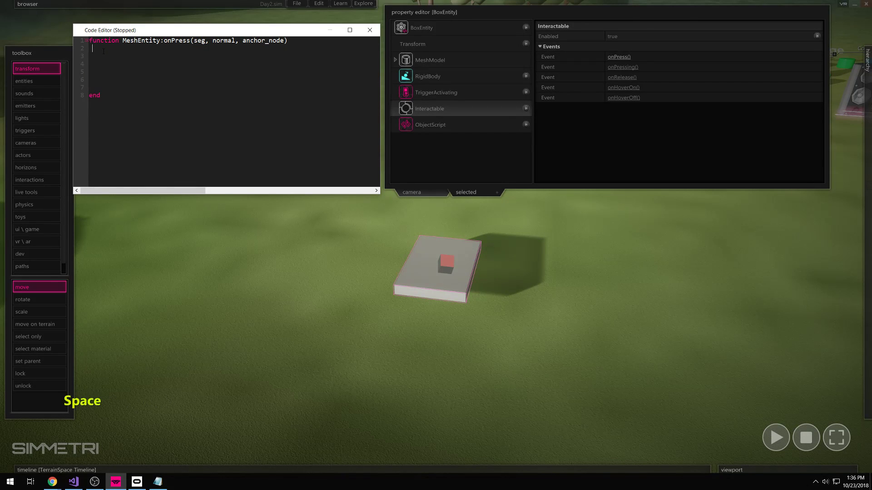
pyautogui.moveTo(104, 51); pyautogui.dragTo(91, 93)
pyautogui.click(116, 49)
# - Add a print( ) call inside the onPress function body
pyautogui.click(100, 49)
pyautogui.click(100, 50)
pyautogui.moveTo(189, 40); pyautogui.dragTo(164, 40)
pyautogui.click(118, 63)
pyautogui.write('print()')
pyautogui.press('Left')
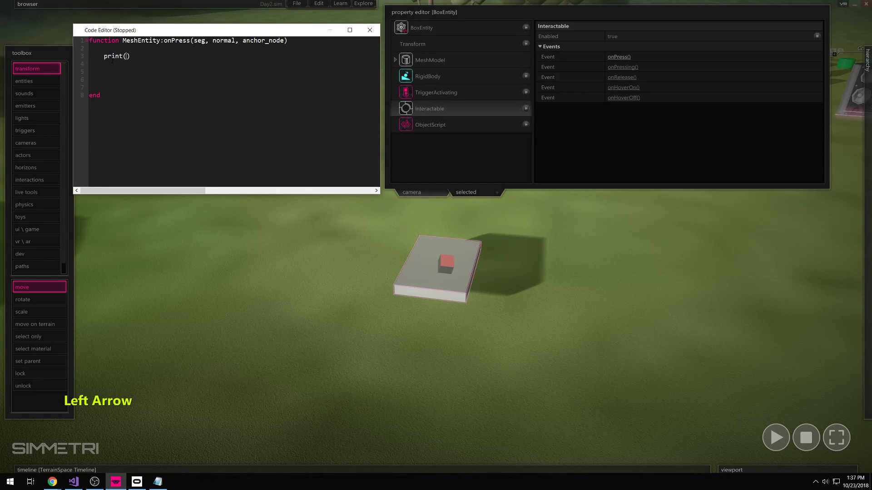
pyautogui.press('Left')
pyautogui.press('Right')
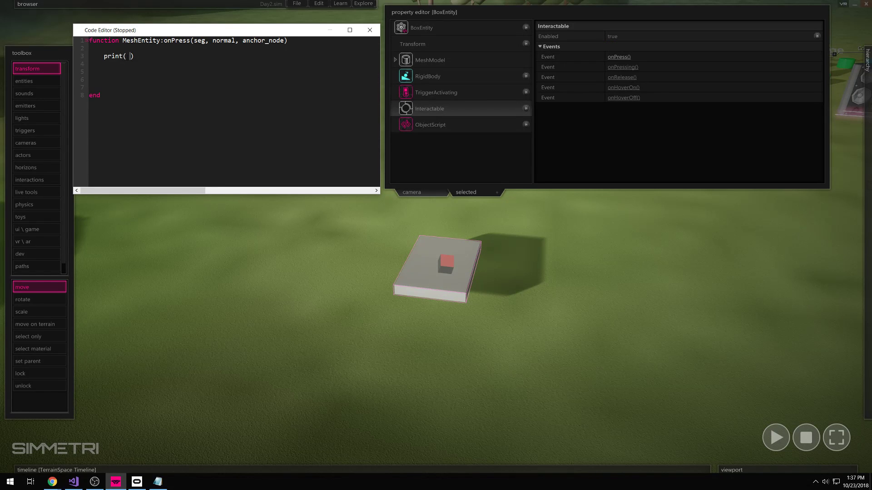
# - Make the print call output "IVE BEEN PRESSED" and start the simulation
pyautogui.write('""')
pyautogui.press('Left')
pyautogui.press('Left')
pyautogui.press('shift')
pyautogui.write('IVE BEEN PRESSED')
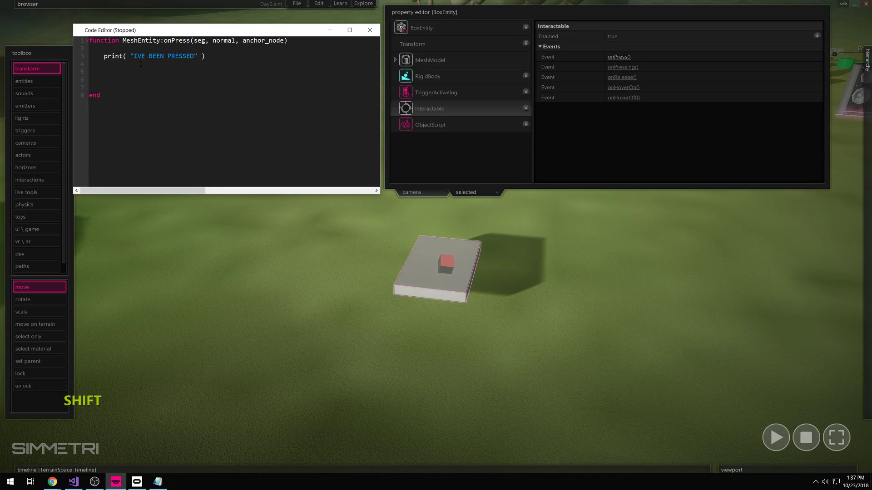
pyautogui.click(216, 58)
pyautogui.click(775, 438)
# - Play the scene and press the box repeatedly to print IVE BEEN PRESSED
pyautogui.click(775, 437)
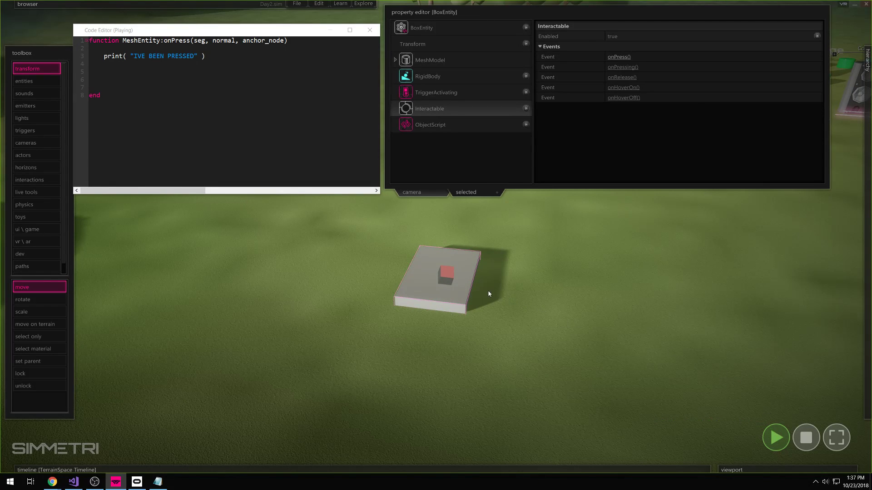
pyautogui.click(456, 294)
pyautogui.click(447, 297)
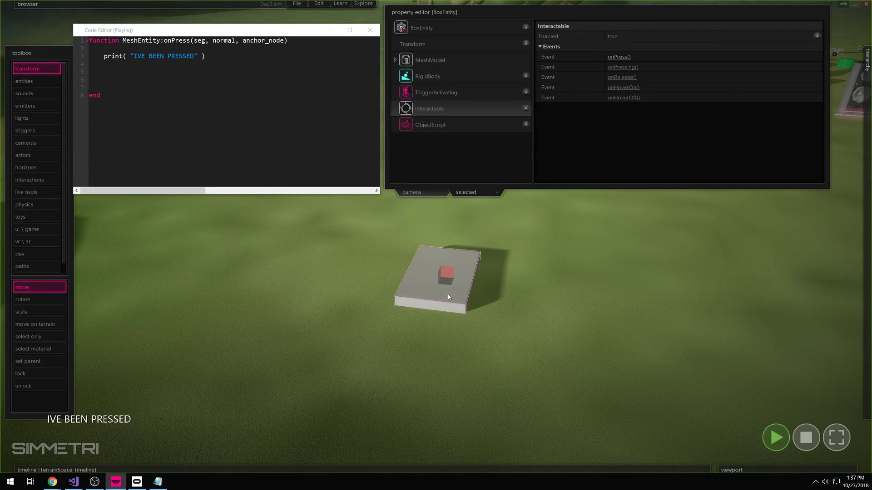
pyautogui.click(447, 297)
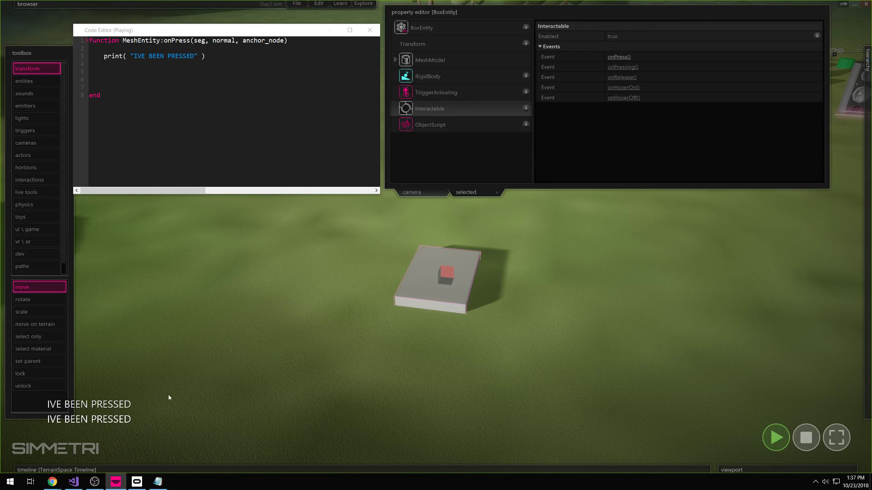
pyautogui.click(463, 303)
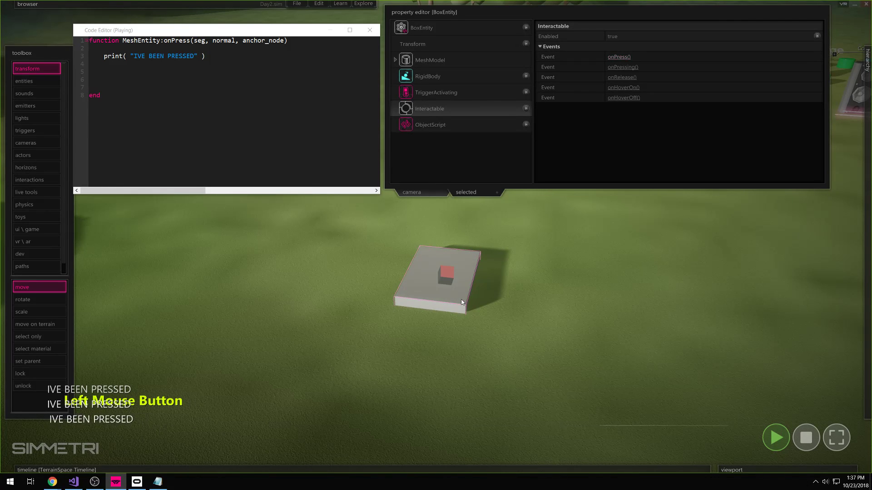
pyautogui.click(462, 303)
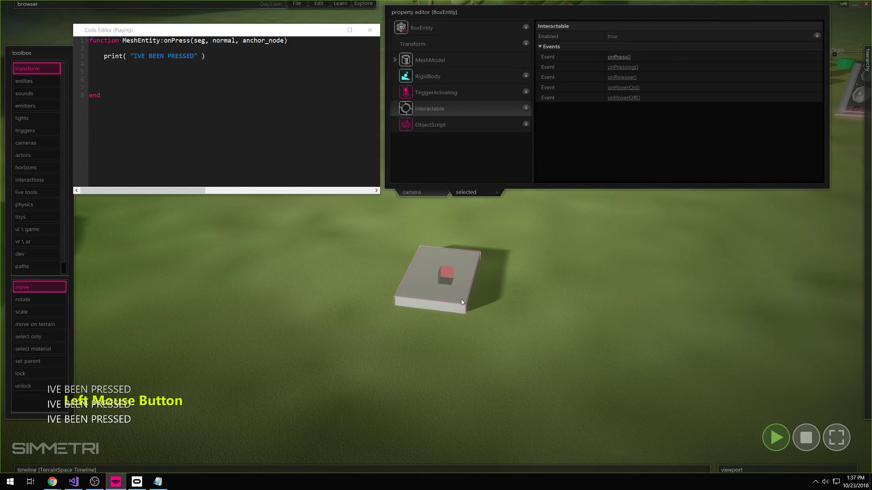
pyautogui.click(462, 303)
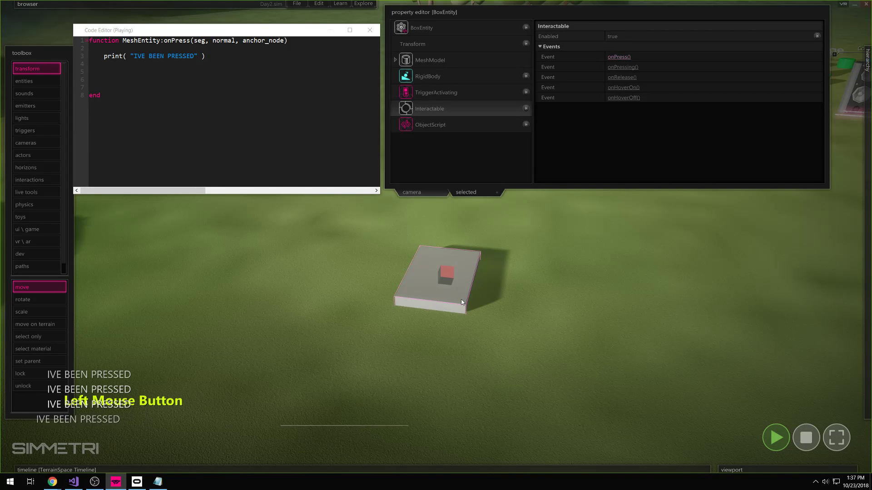
pyautogui.click(462, 302)
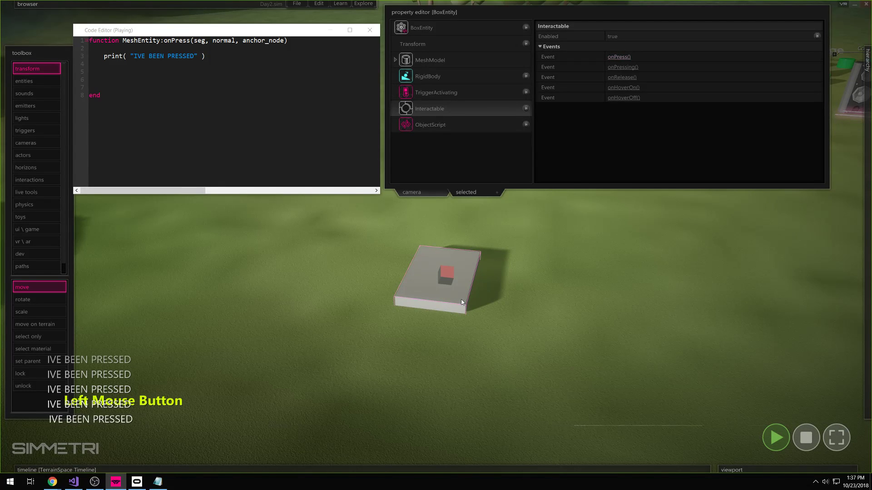
pyautogui.click(454, 304)
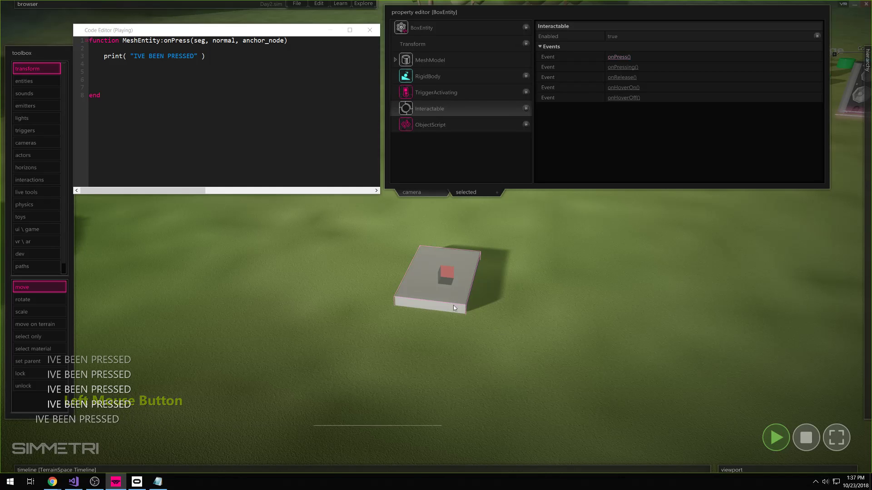
pyautogui.click(457, 298)
pyautogui.click(456, 299)
pyautogui.click(456, 298)
pyautogui.click(456, 299)
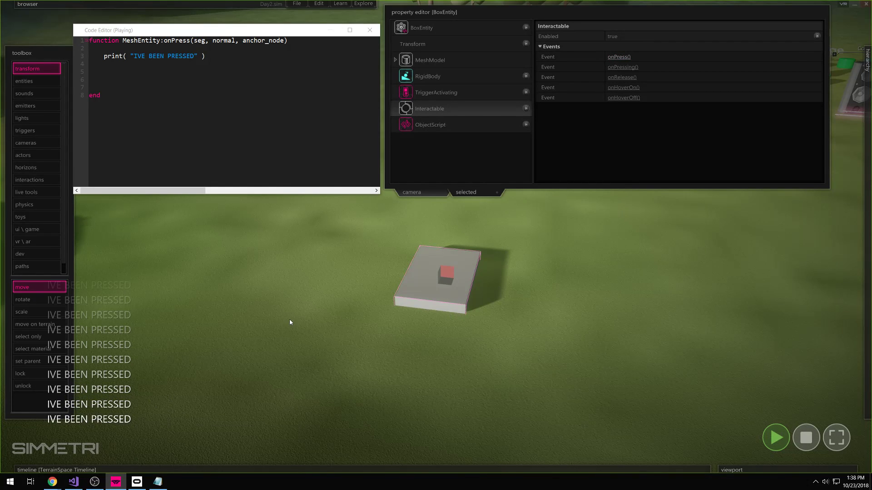
# - Delete the empty lines so the print call is followed directly by end
pyautogui.click(121, 82)
pyautogui.press('BackSpace')
pyautogui.press('BackSpace')
pyautogui.press('BackSpace')
pyautogui.press('BackSpace')
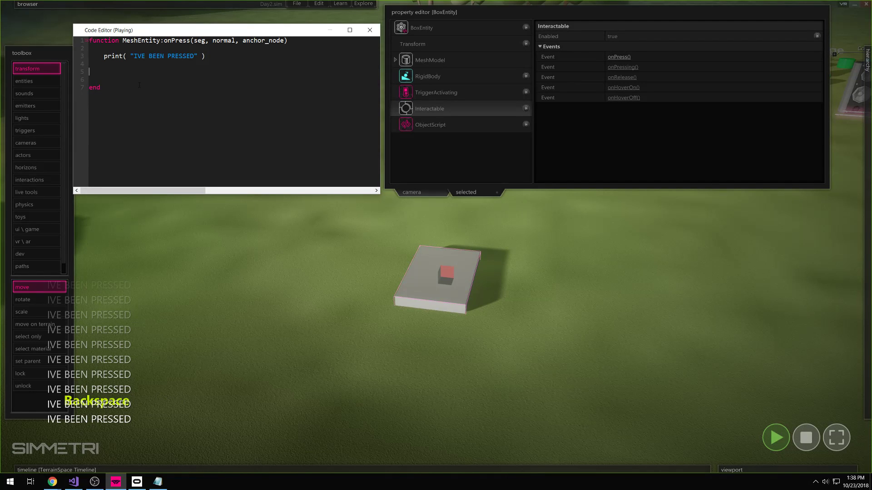
pyautogui.moveTo(622, 87)
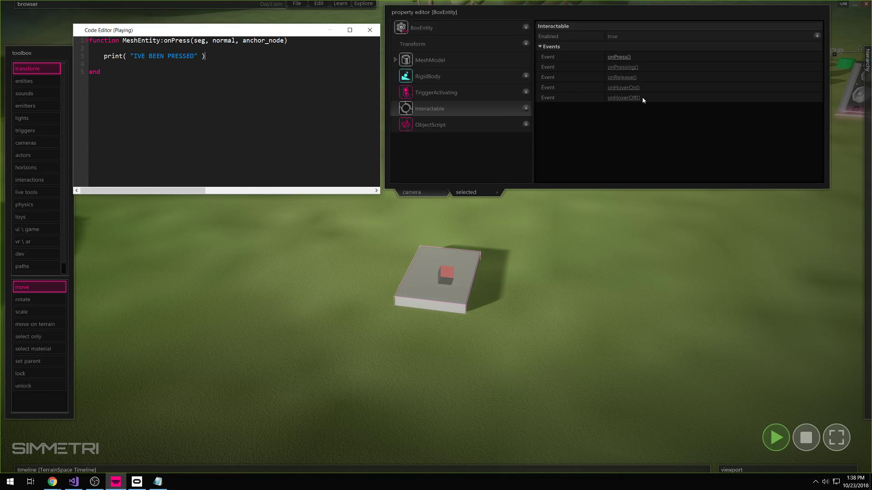
# - Add an onHoverOn stub with blank lines, separated from the onPress function
pyautogui.click(627, 87)
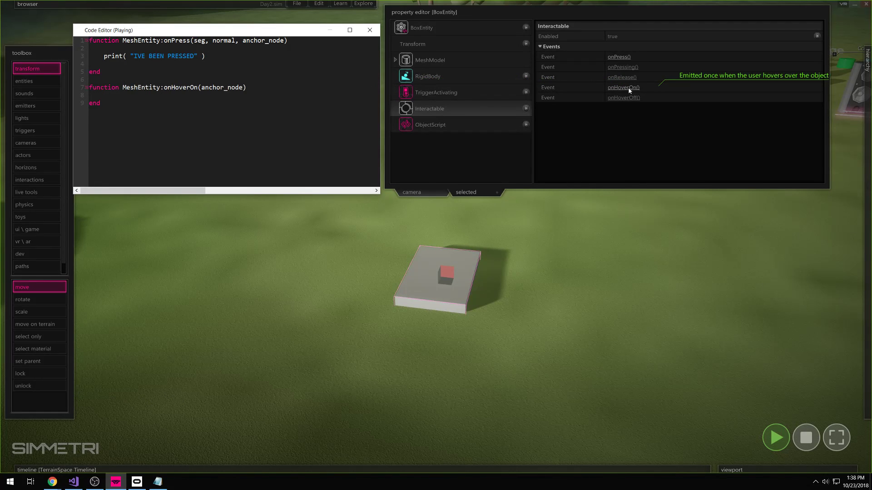
pyautogui.press('Return')
pyautogui.press('Return')
pyautogui.press('Return')
pyautogui.click(105, 104)
pyautogui.click(101, 80)
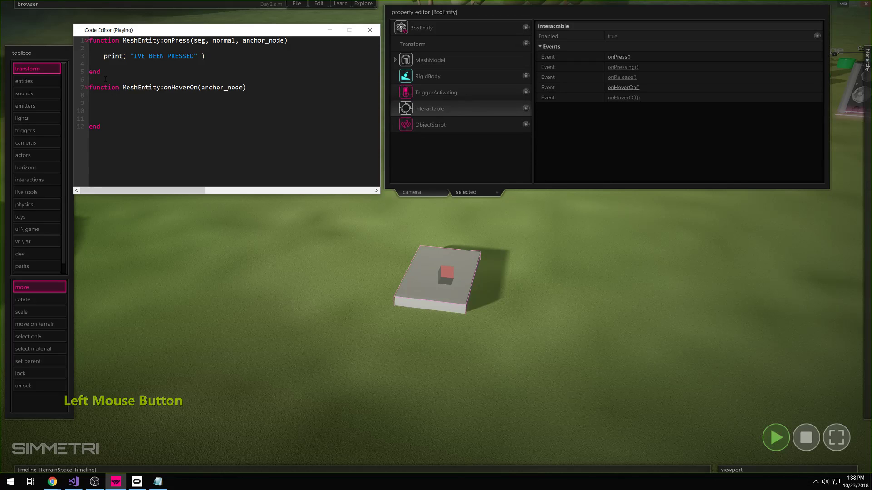
pyautogui.press('Return')
pyautogui.press('Return')
# - Make onHoverOn call print( a ), then stop and replay the scene to test it
pyautogui.moveTo(197, 103); pyautogui.dragTo(171, 103)
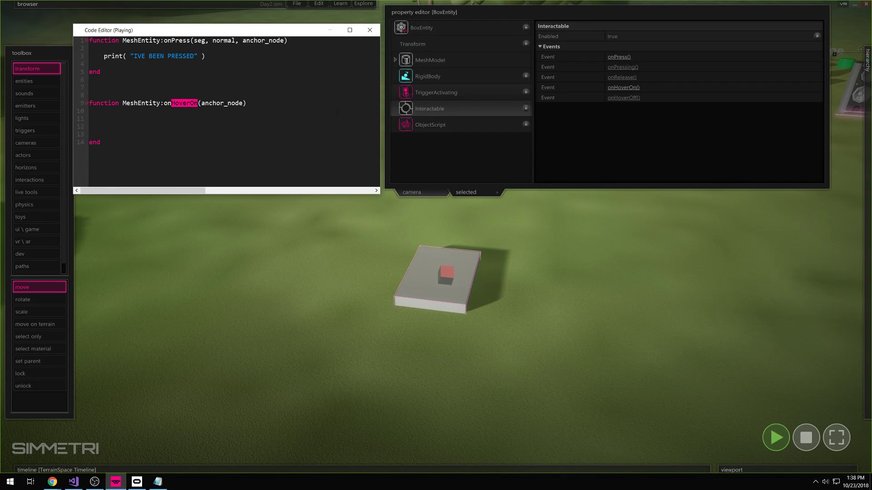
pyautogui.click(112, 122)
pyautogui.write('print()')
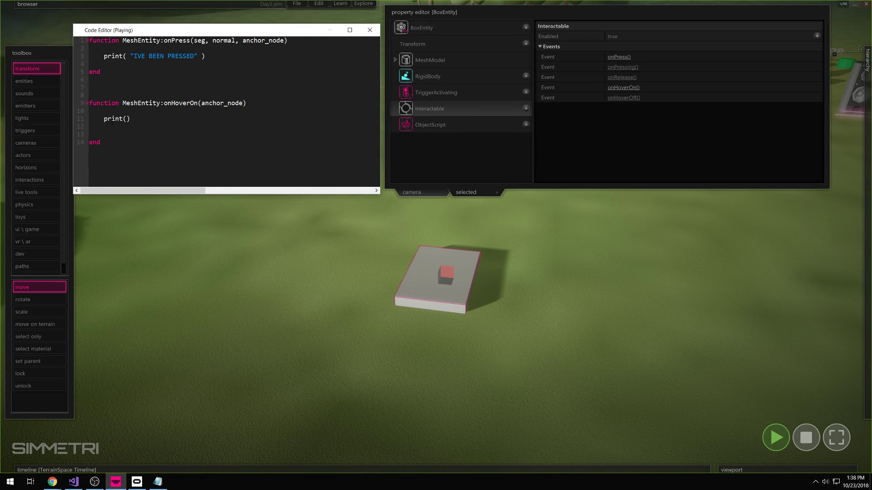
pyautogui.press('Left')
pyautogui.press('Left')
pyautogui.write('""')
pyautogui.press('Left')
pyautogui.press('Right')
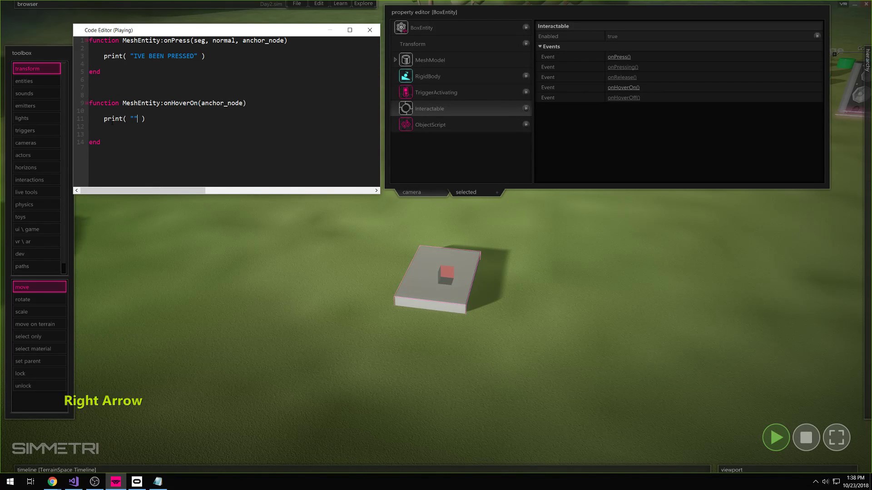
pyautogui.press('BackSpace')
pyautogui.press('BackSpace')
pyautogui.write('a')
pyautogui.click(242, 203)
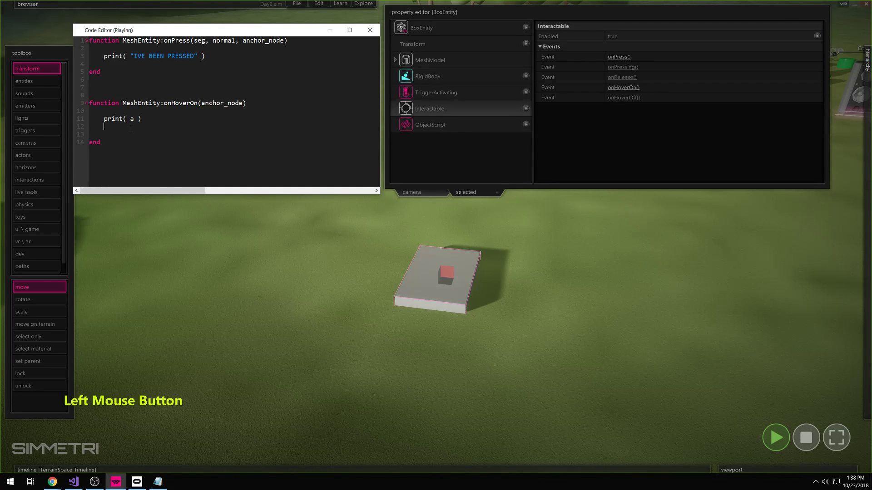
pyautogui.click(775, 434)
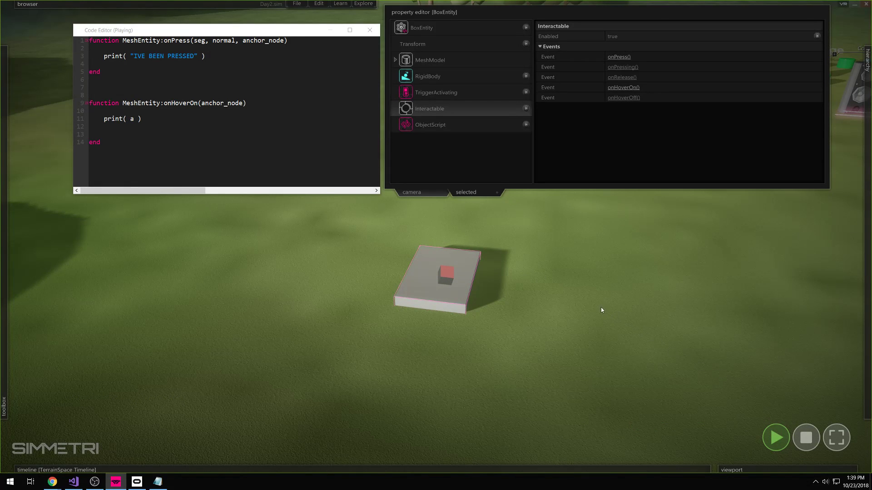
# - Stop the simulation with Escape to clear the run-time error on print( a )
pyautogui.moveTo(463, 272)
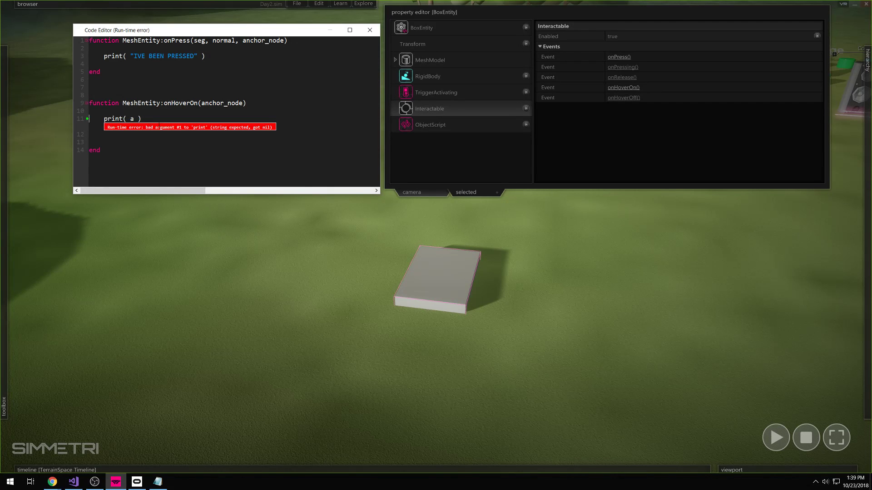
pyautogui.click(212, 128)
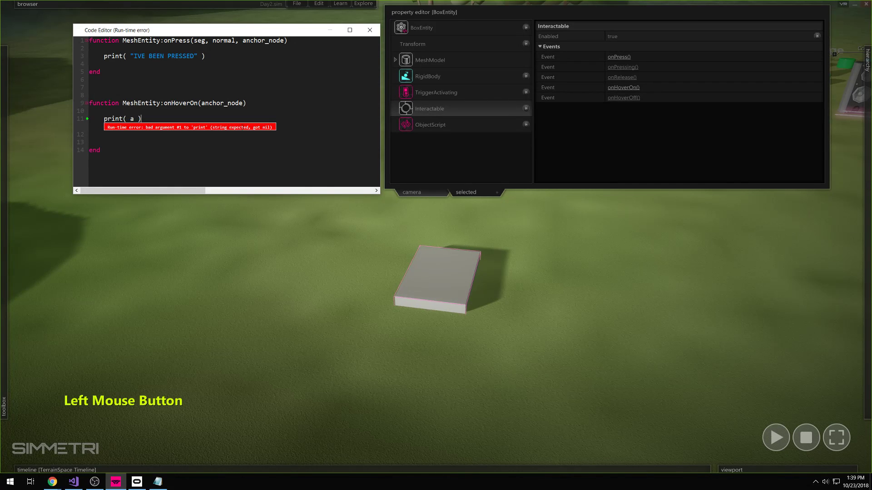
pyautogui.click(160, 139)
pyautogui.click(149, 122)
pyautogui.press('Escape')
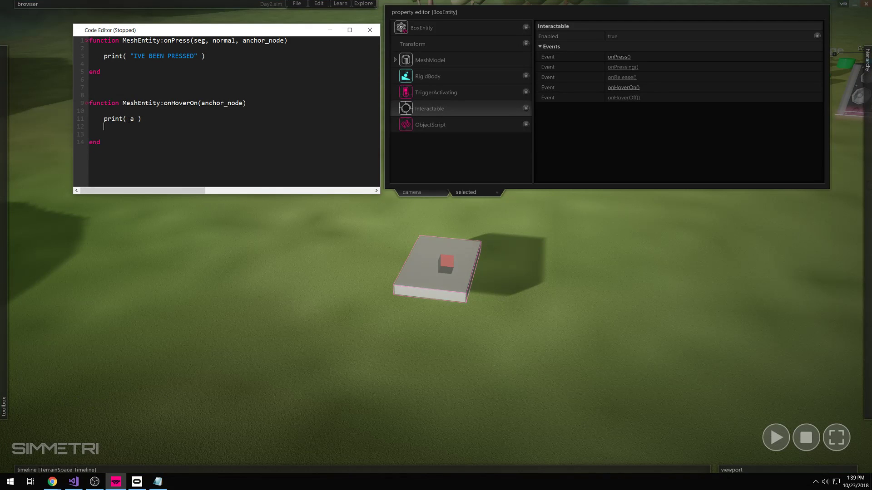
pyautogui.moveTo(131, 56); pyautogui.dragTo(197, 56)
pyautogui.moveTo(135, 122); pyautogui.dragTo(131, 122)
# - Add a blank line and replace the variable a with the string "HOVERED" in onHoverOn
pyautogui.click(135, 120)
pyautogui.press('Return')
pyautogui.doubleClick(131, 126)
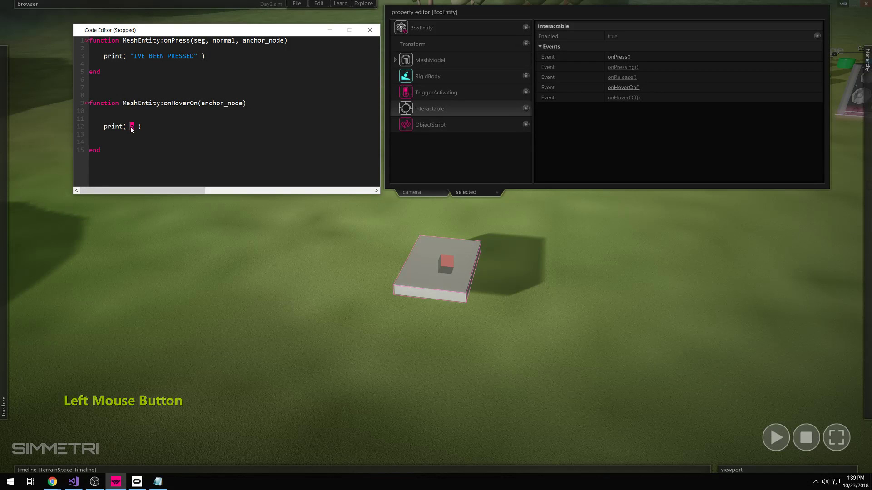
pyautogui.press('BackSpace')
pyautogui.press('shift')
pyautogui.write('""')
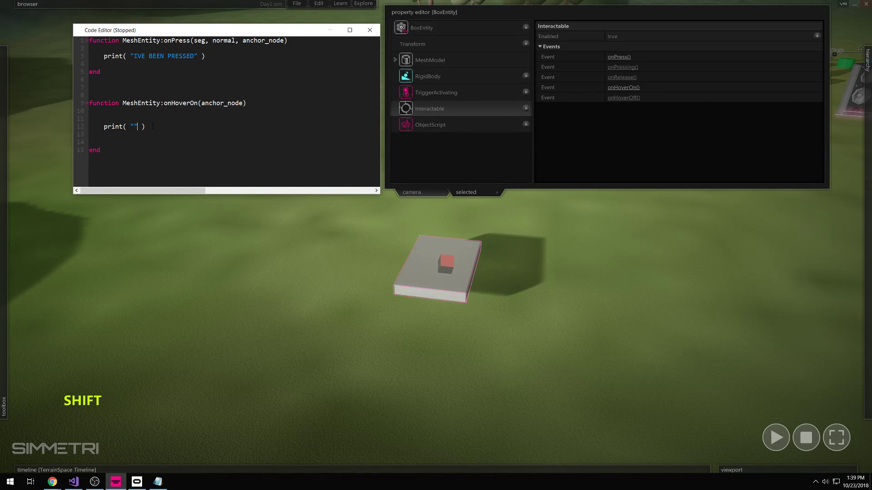
pyautogui.press('Left')
pyautogui.write('HOVERED')
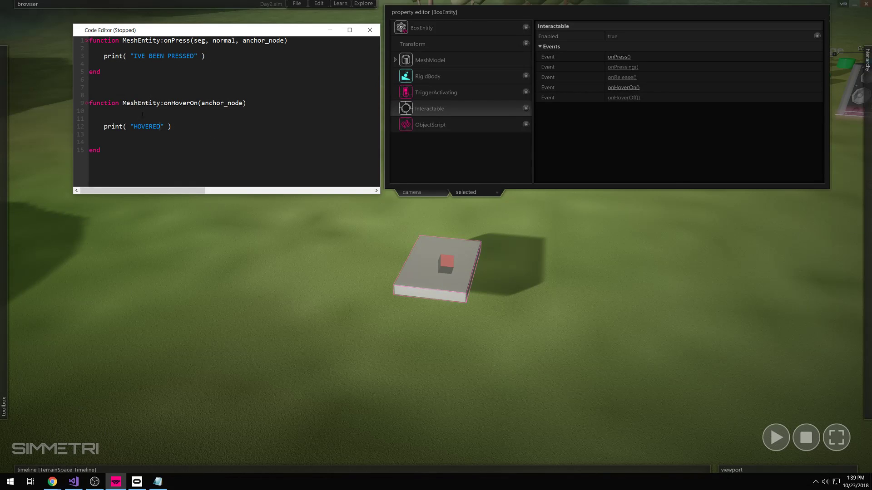
pyautogui.click(317, 254)
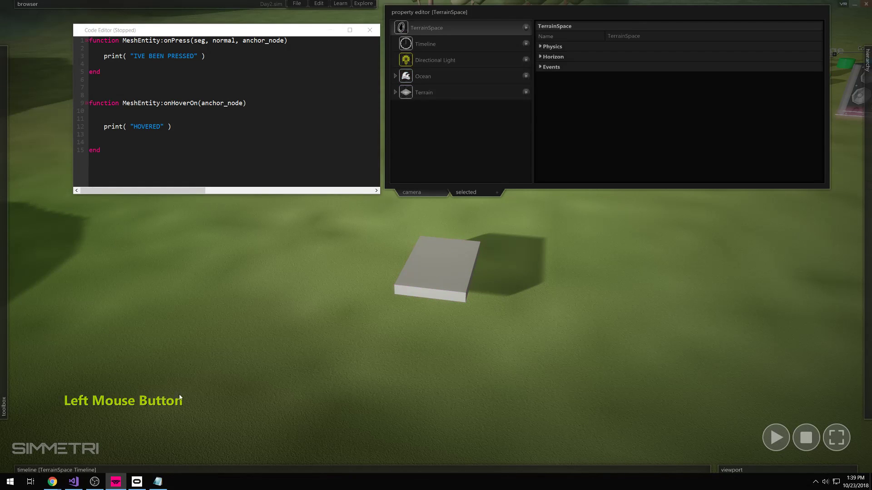
pyautogui.click(777, 440)
pyautogui.moveTo(459, 275)
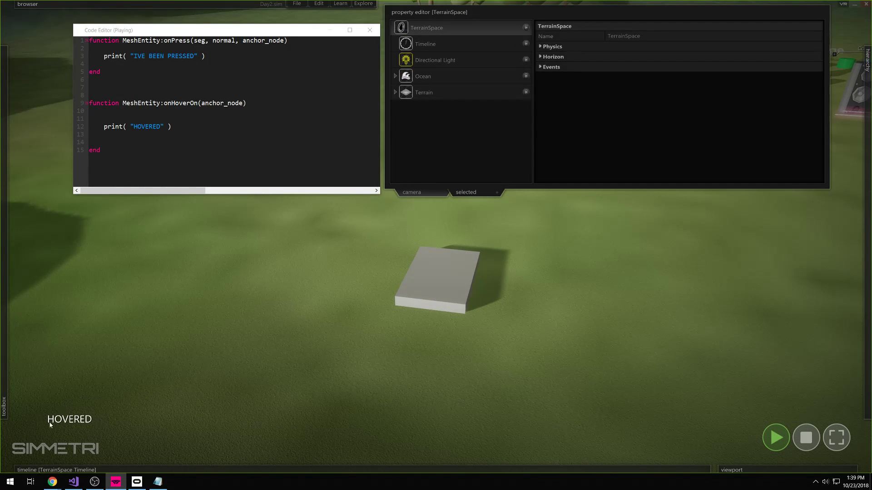
pyautogui.click(451, 279)
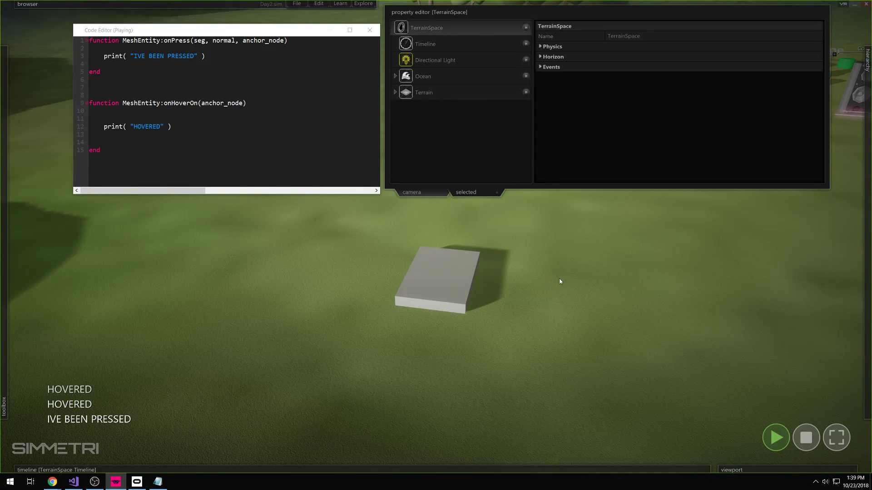
pyautogui.moveTo(443, 282)
pyautogui.click(517, 302)
pyautogui.click(150, 155)
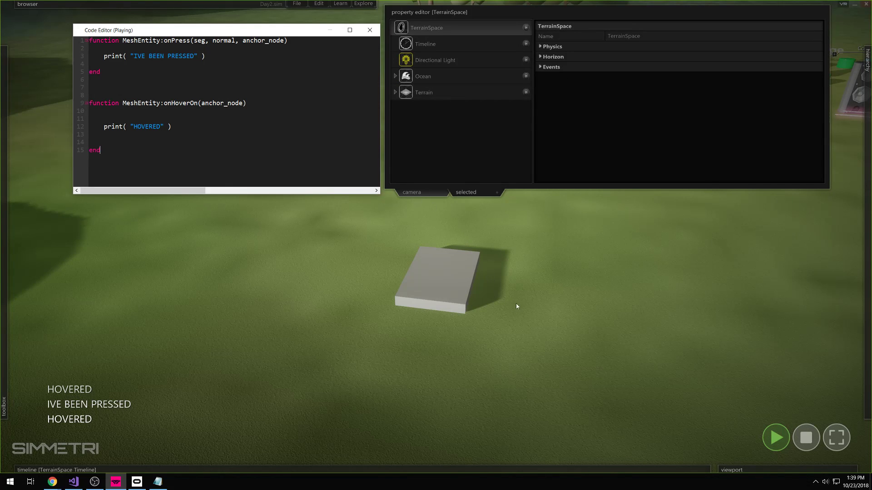
pyautogui.click(806, 437)
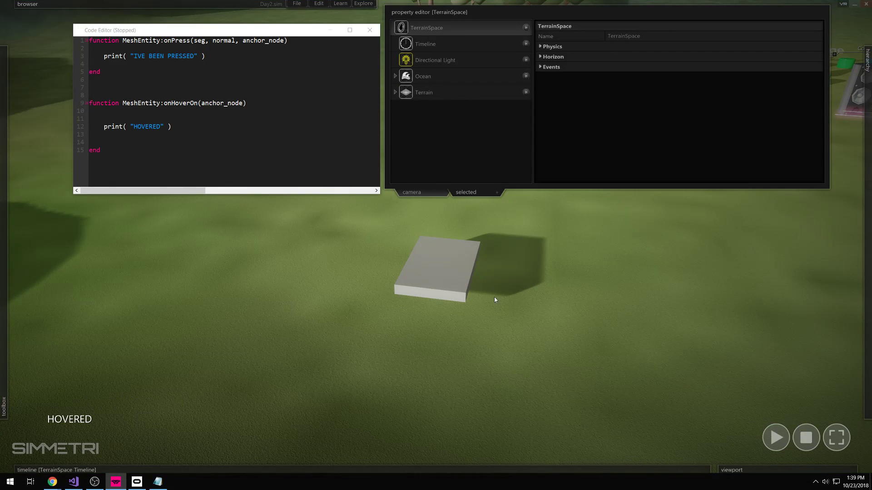
pyautogui.moveTo(498, 294); pyautogui.dragTo(499, 304, button='right')
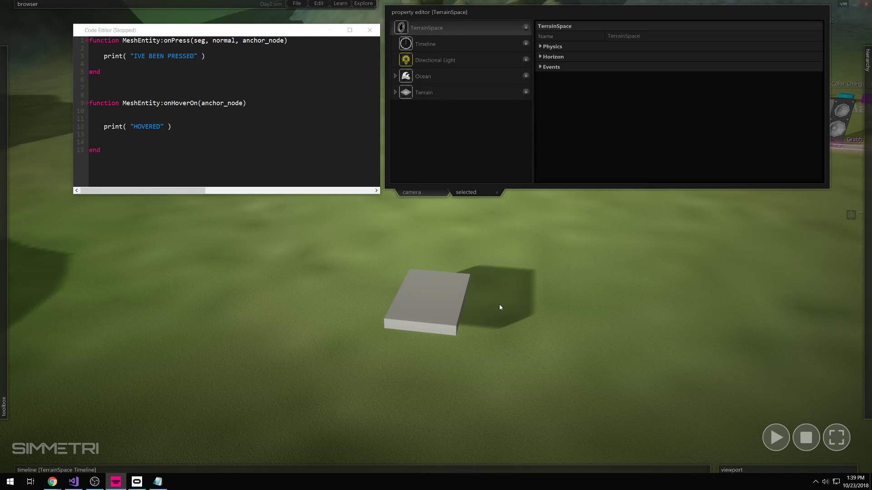
# - Select the box slab, reframe the view, and show the Interactable component's events
pyautogui.click(434, 307)
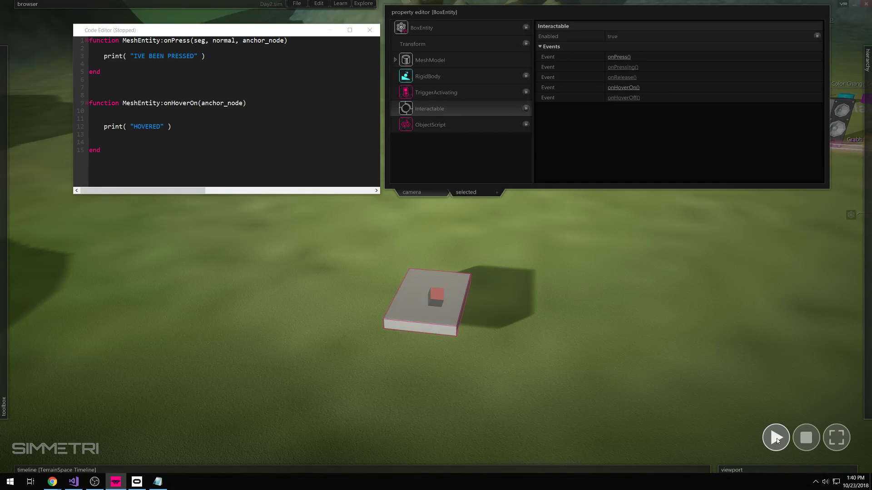
pyautogui.moveTo(736, 339); pyautogui.dragTo(671, 262, button='right')
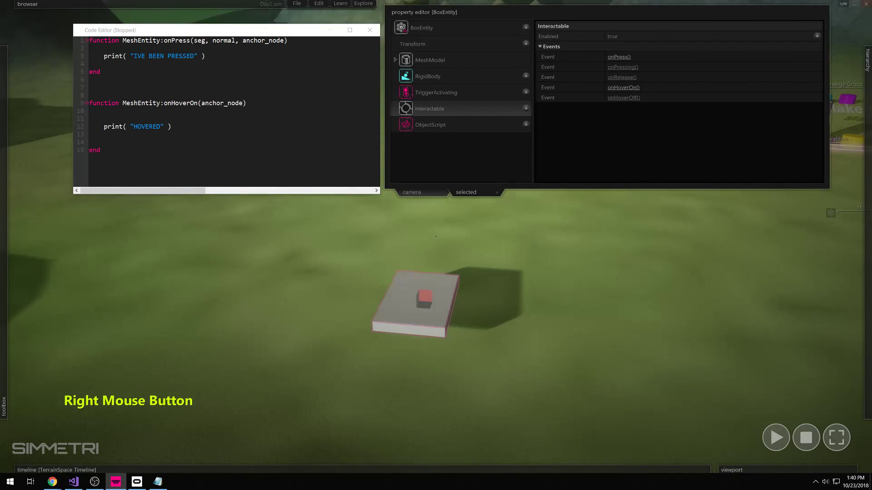
pyautogui.moveTo(436, 237); pyautogui.dragTo(435, 241, button='right')
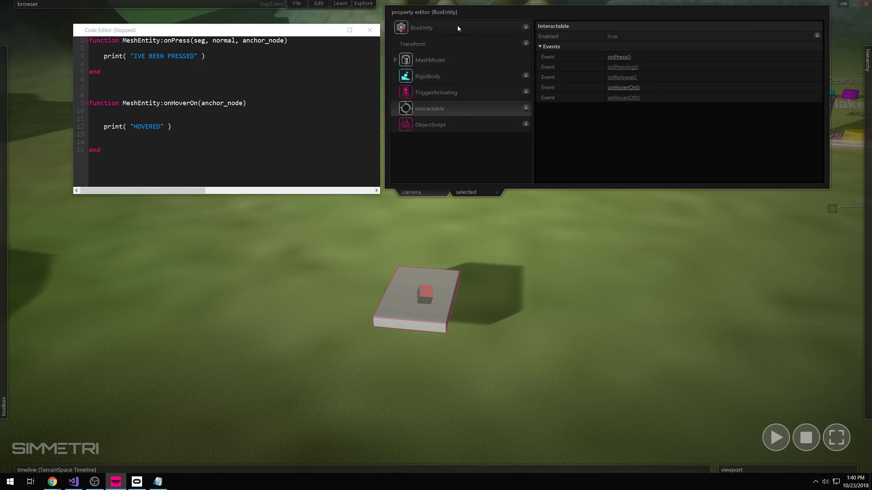
pyautogui.click(525, 29)
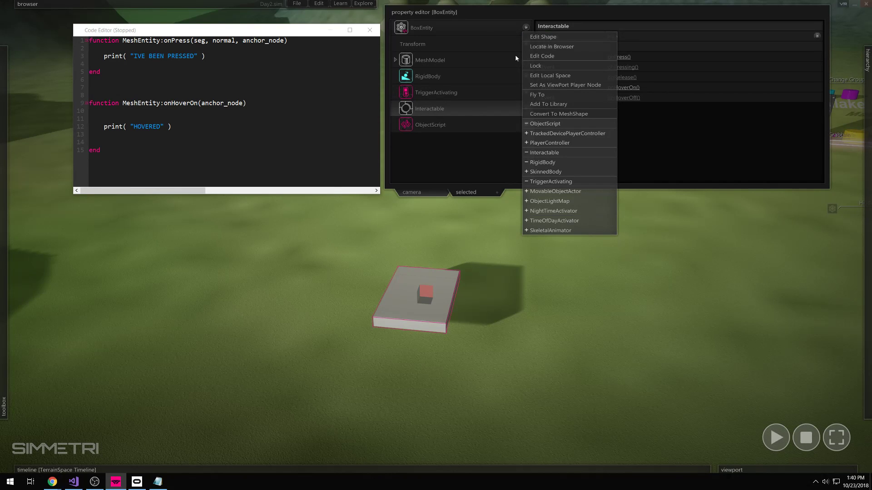
pyautogui.click(489, 27)
pyautogui.click(526, 27)
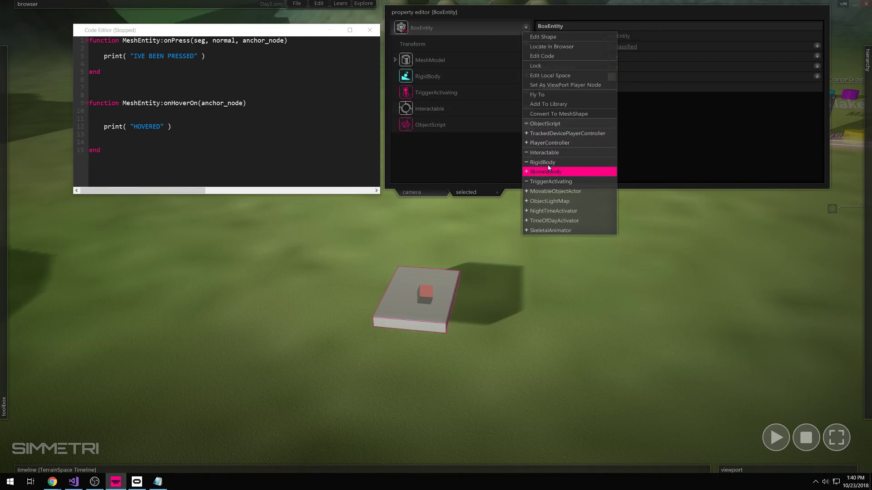
pyautogui.click(465, 106)
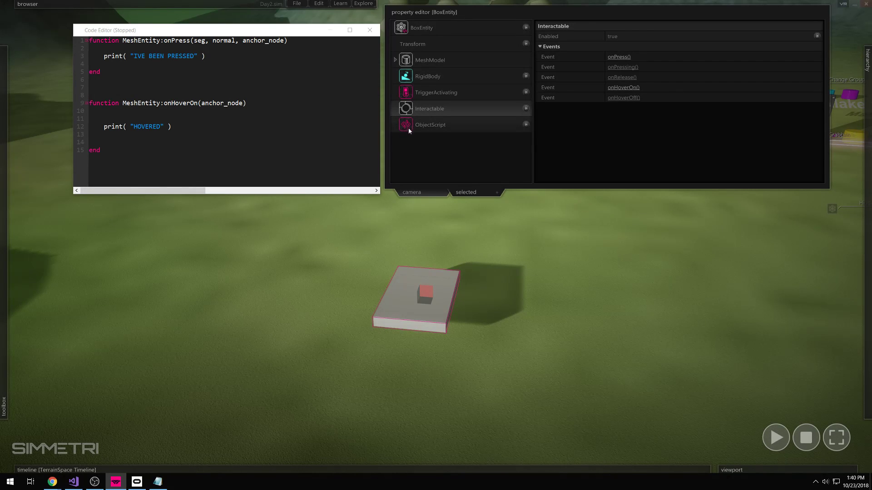
# - Review the script code, close the code editor, and reselect the box to show its events
pyautogui.click(231, 4)
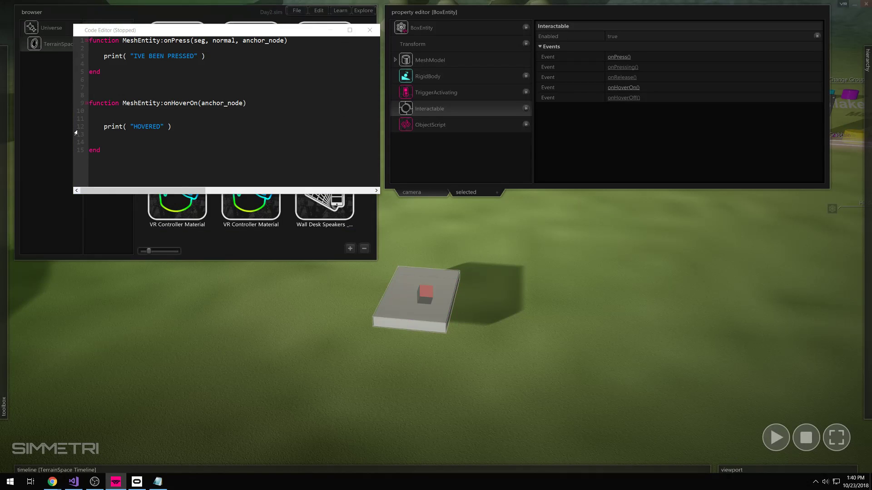
pyautogui.click(157, 5)
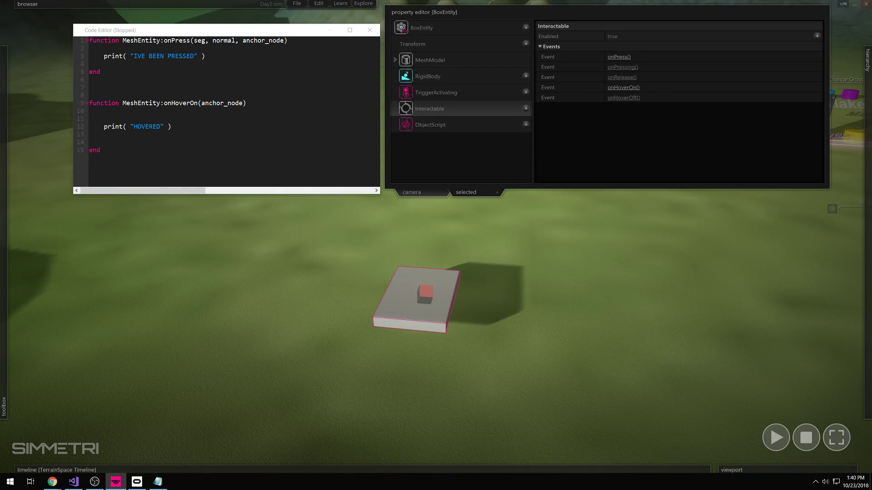
pyautogui.moveTo(90, 42); pyautogui.dragTo(49, 24)
pyautogui.click(104, 151)
pyautogui.click(182, 155)
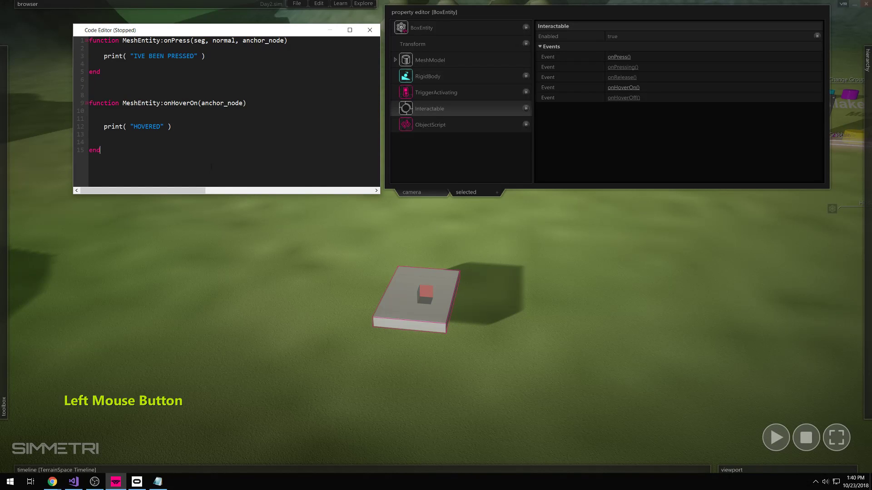
pyautogui.moveTo(455, 127); pyautogui.dragTo(444, 122)
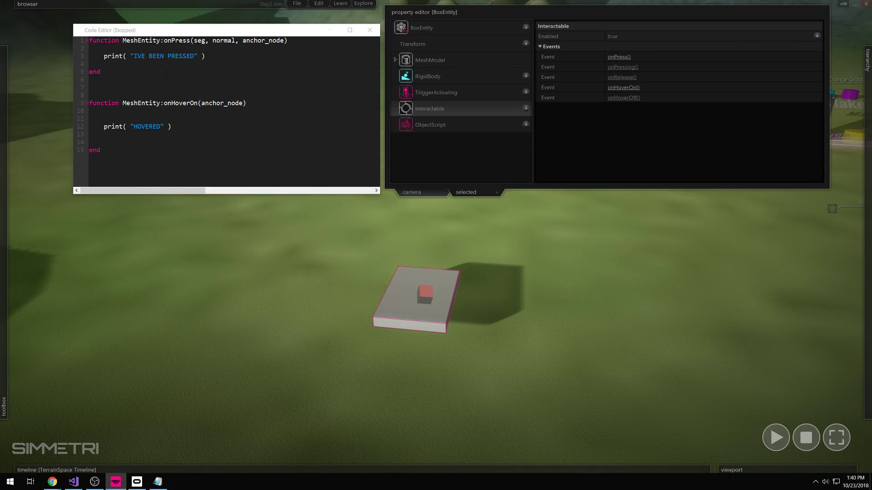
pyautogui.moveTo(102, 73); pyautogui.dragTo(26, 27)
pyautogui.click(175, 40)
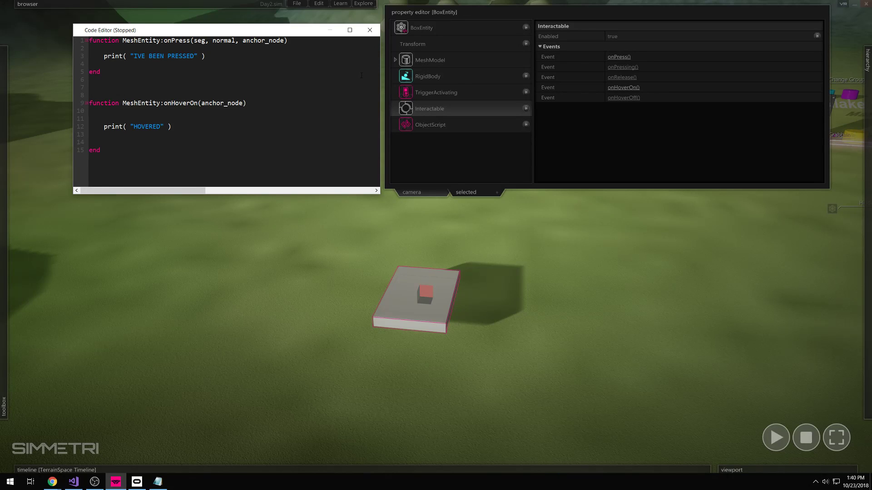
pyautogui.click(369, 30)
pyautogui.click(584, 250)
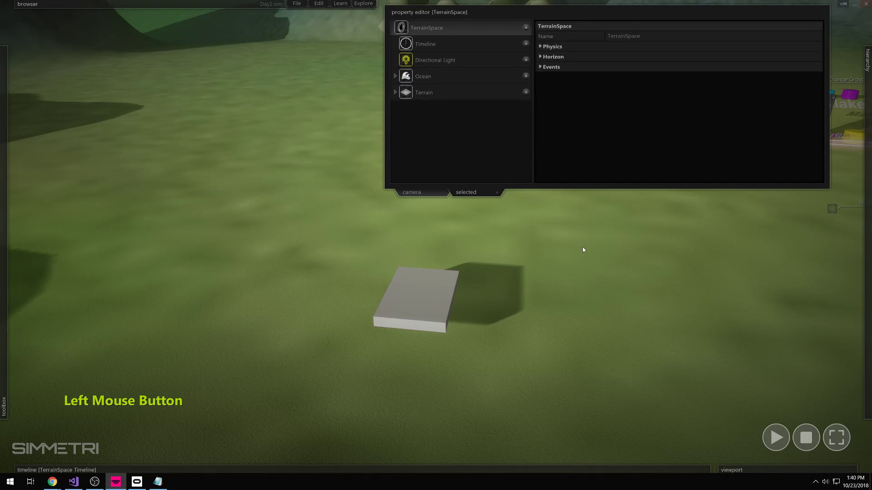
pyautogui.click(440, 296)
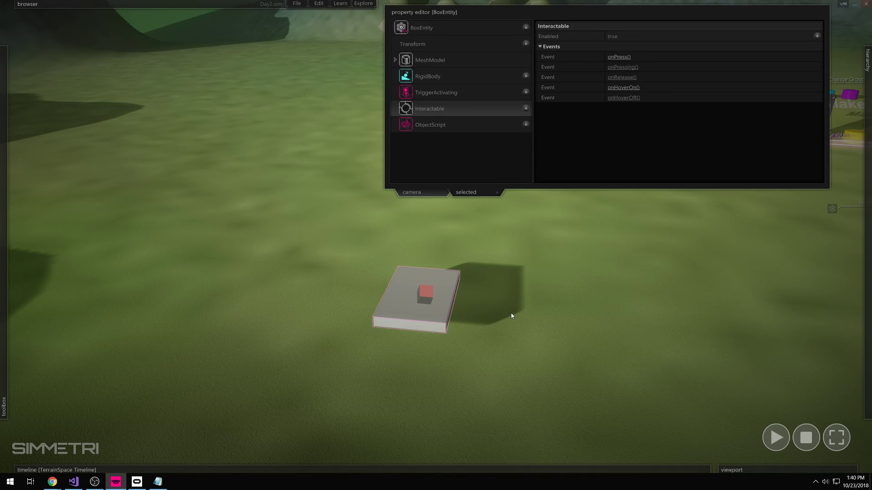
# - Reselect the box and browse its BoxEntity options menus
pyautogui.click(868, 295)
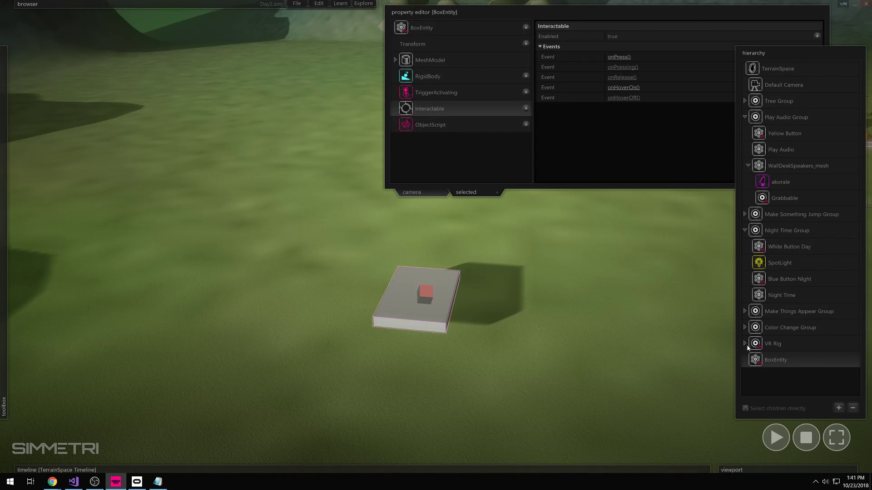
pyautogui.click(612, 341)
pyautogui.click(419, 315)
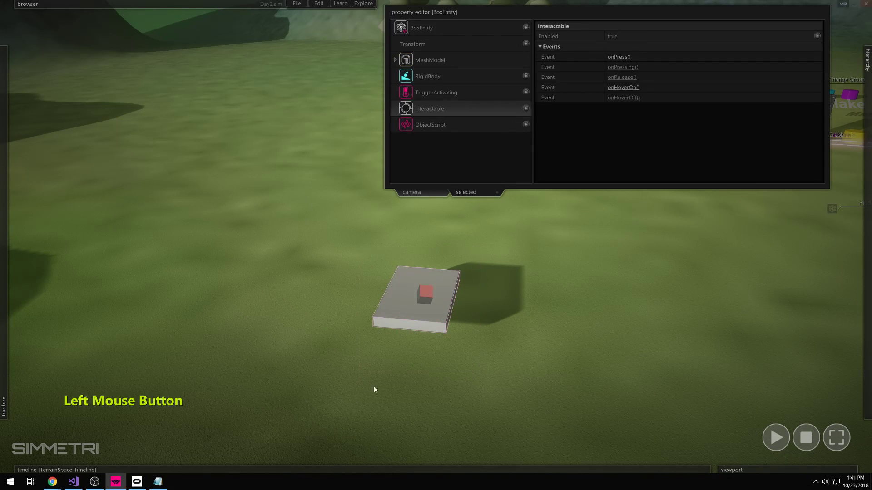
pyautogui.click(404, 30)
pyautogui.rightClick(404, 30)
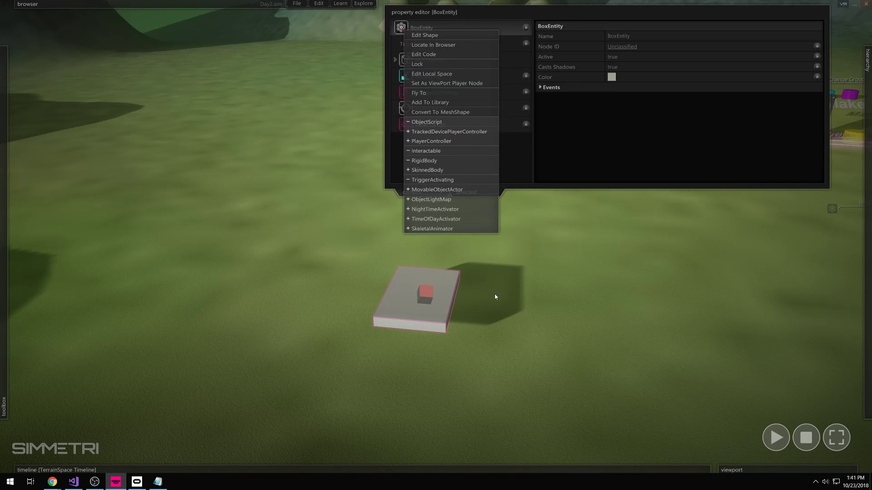
pyautogui.click(481, 340)
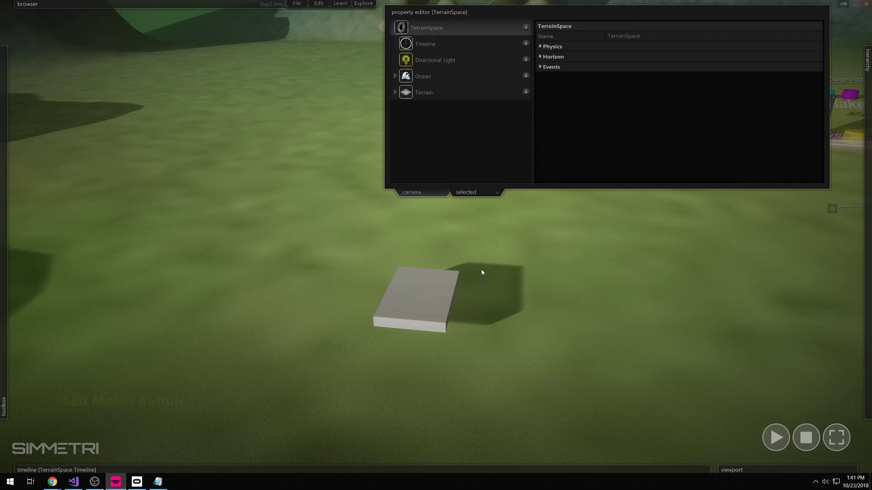
pyautogui.rightClick(430, 310)
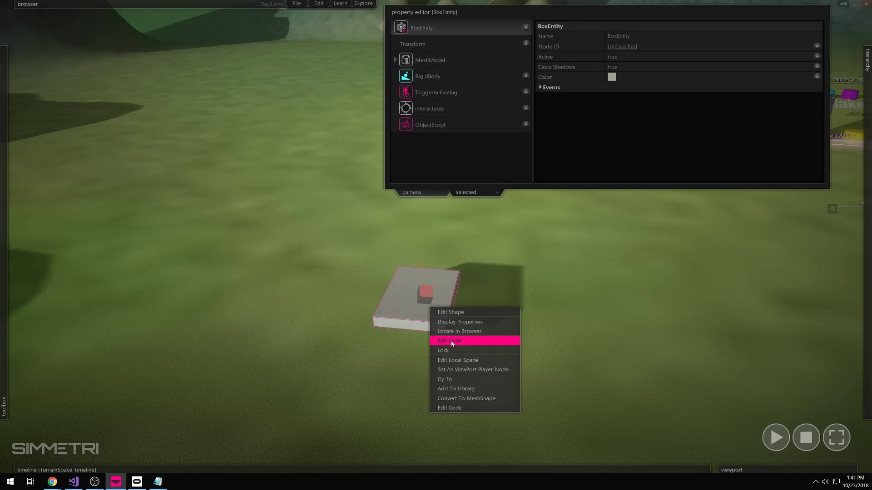
pyautogui.click(564, 288)
# - Open the BoxEntity's script from the scene hierarchy and from its script attribute
pyautogui.moveTo(856, 323)
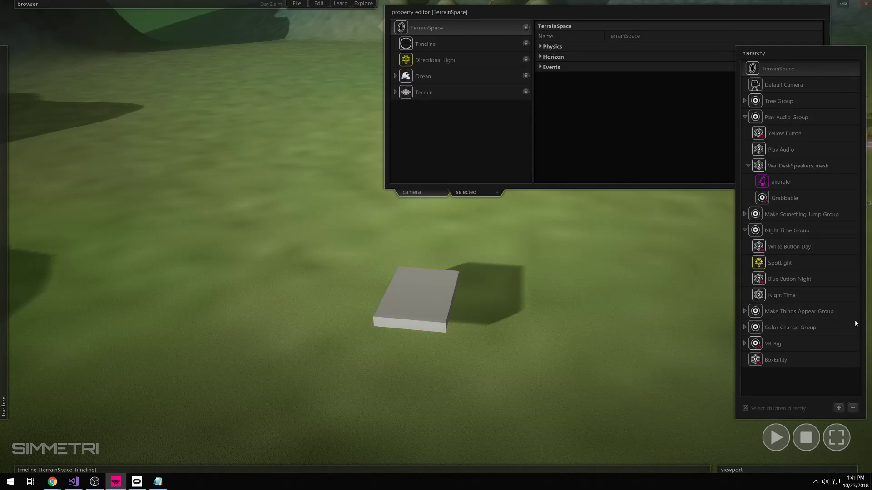
pyautogui.click(773, 361)
pyautogui.rightClick(765, 363)
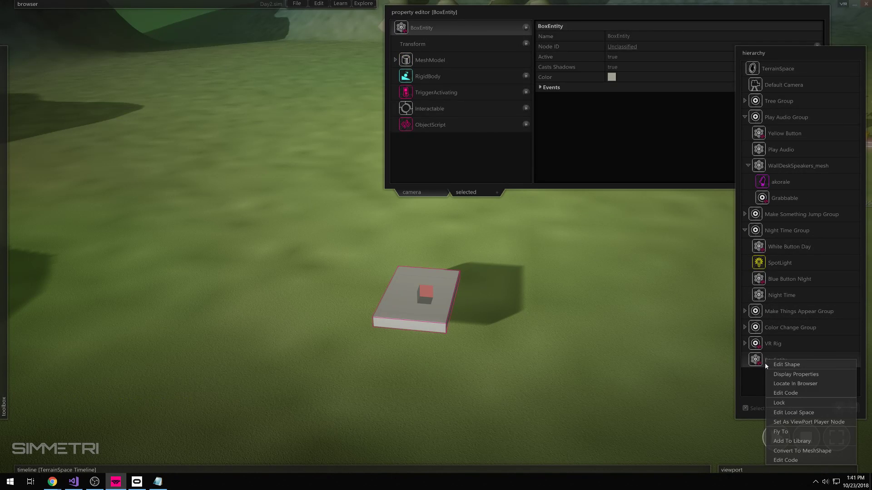
pyautogui.click(784, 393)
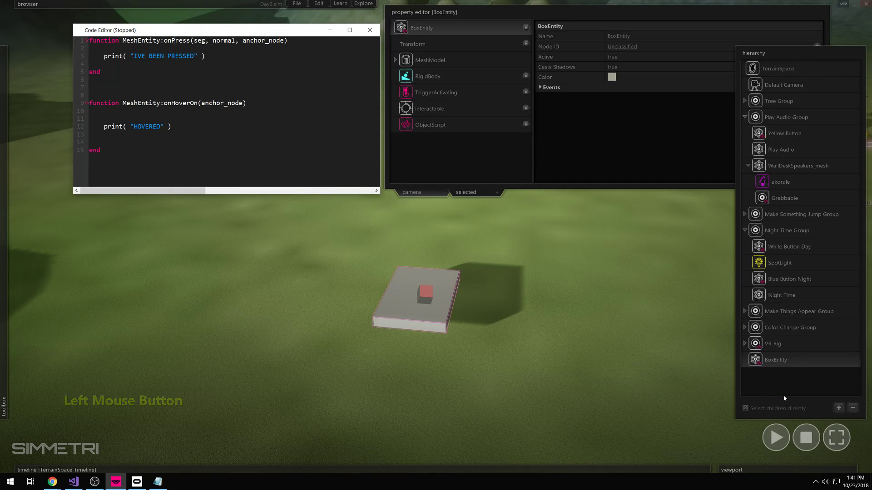
pyautogui.click(369, 30)
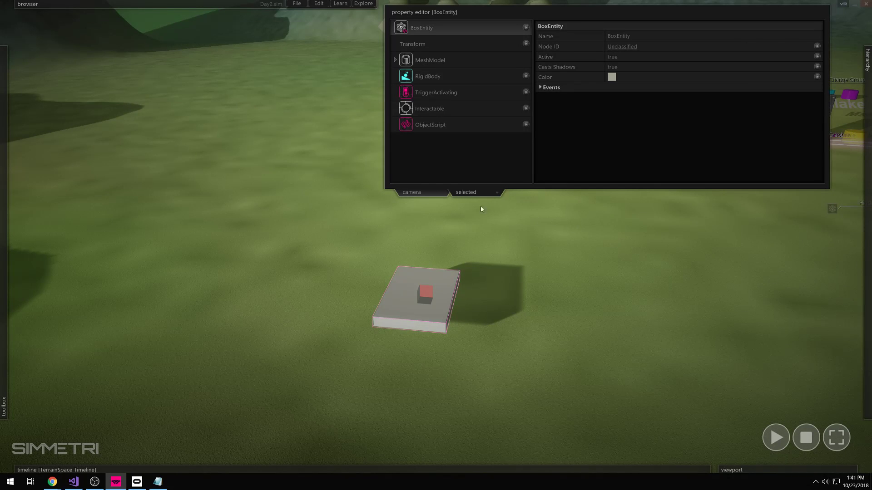
pyautogui.click(422, 235)
pyautogui.click(424, 295)
pyautogui.click(409, 126)
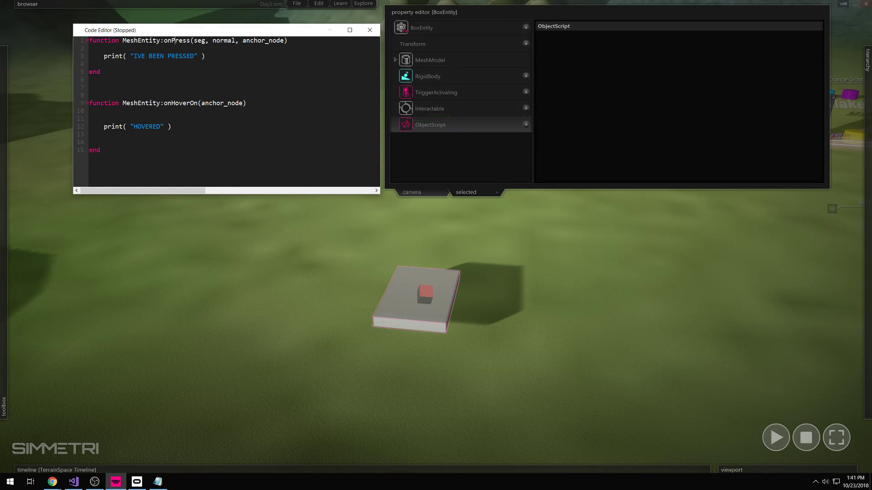
pyautogui.click(370, 30)
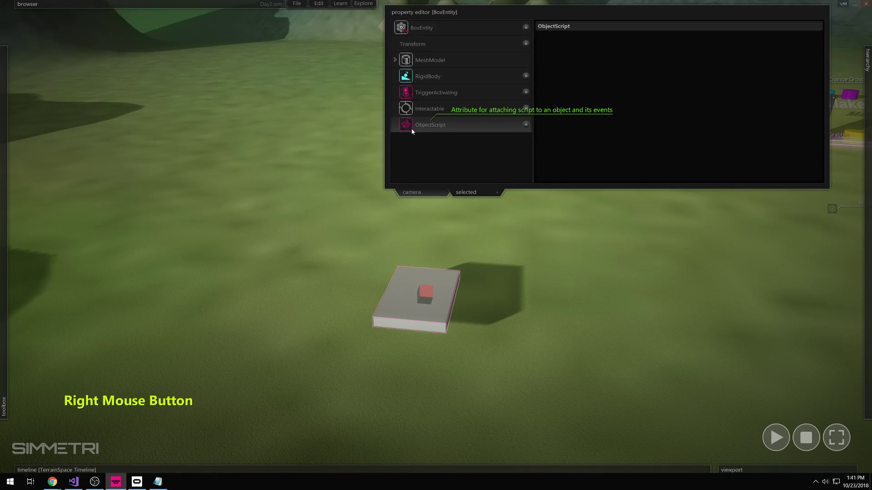
# - Reopen the script through the script attribute's and the box's right-click options
pyautogui.rightClick(412, 129)
pyautogui.click(433, 135)
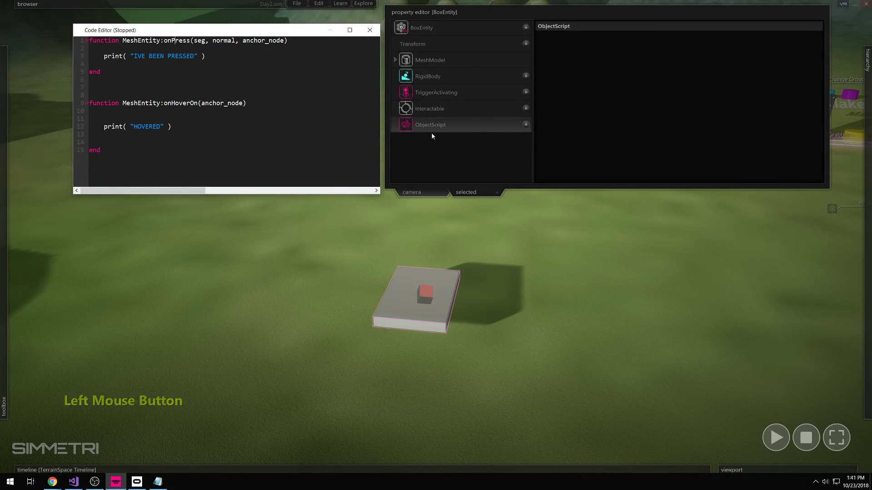
pyautogui.click(370, 30)
pyautogui.click(522, 254)
pyautogui.rightClick(436, 297)
pyautogui.click(451, 330)
pyautogui.click(369, 30)
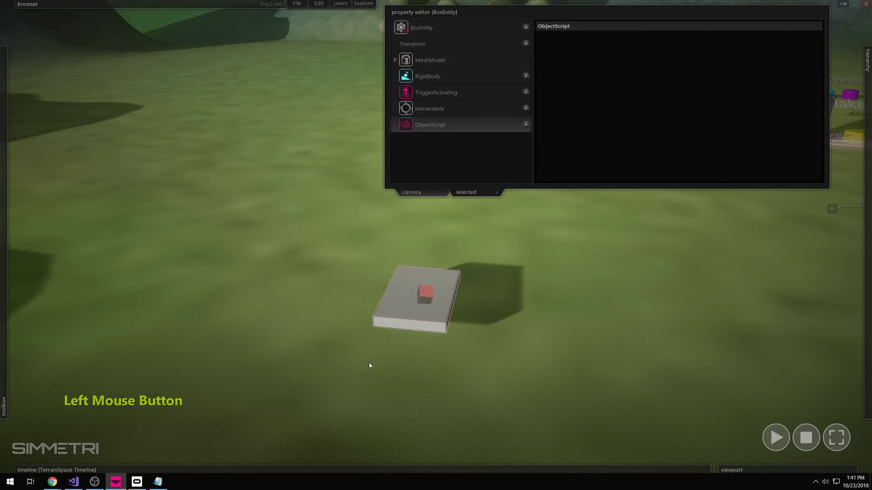
# - Open the ObjectScript via Edit Code and show the Interactable events beside it
pyautogui.rightClick(410, 323)
pyautogui.click(434, 356)
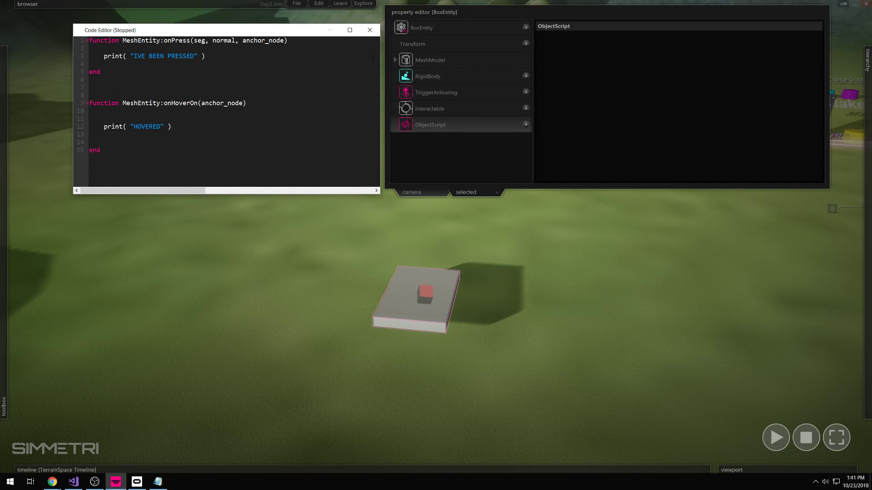
pyautogui.click(370, 29)
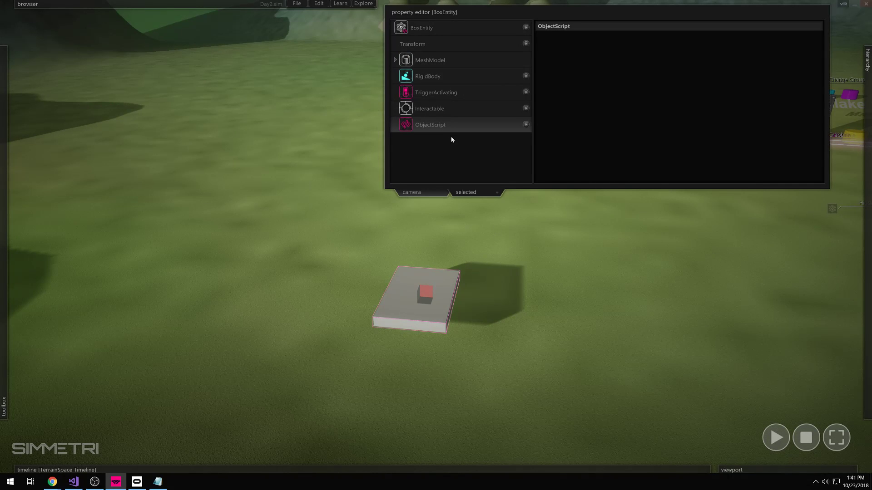
pyautogui.rightClick(427, 296)
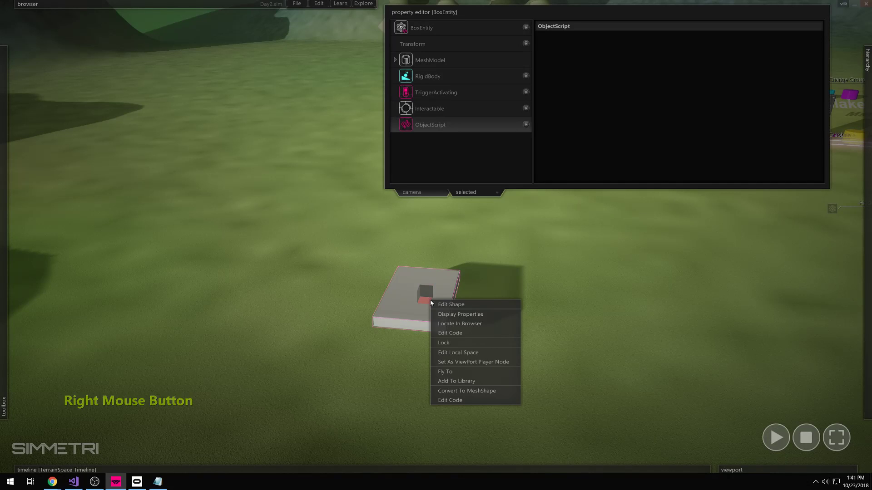
pyautogui.click(467, 331)
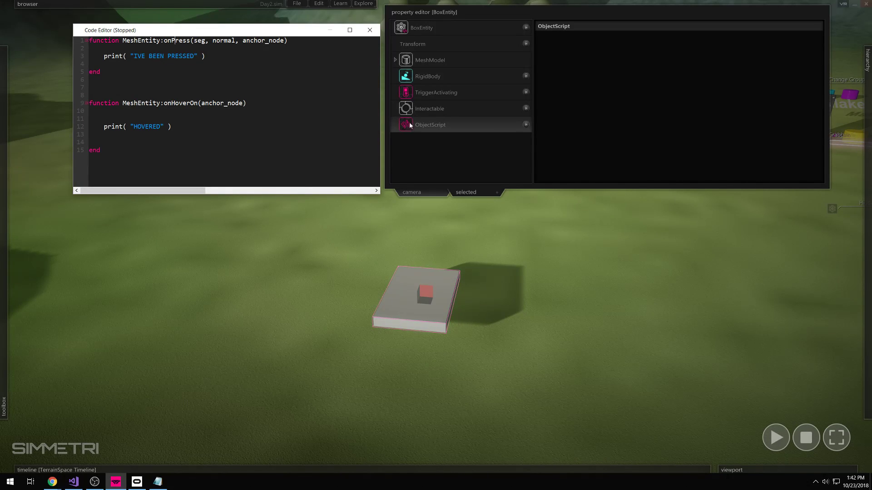
pyautogui.click(450, 109)
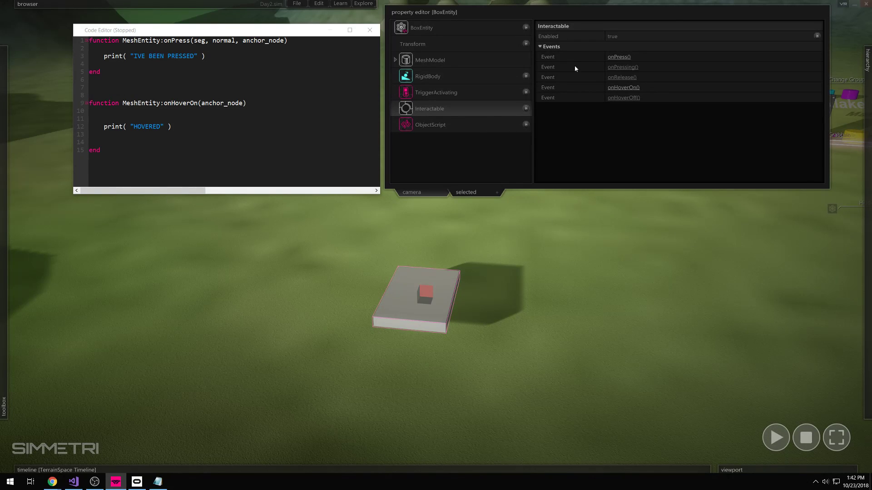
# - Play the scene and test the box script's 'IVE BEEN PRESSED' and 'HOVERED' messages
pyautogui.click(496, 306)
pyautogui.click(443, 288)
pyautogui.click(777, 438)
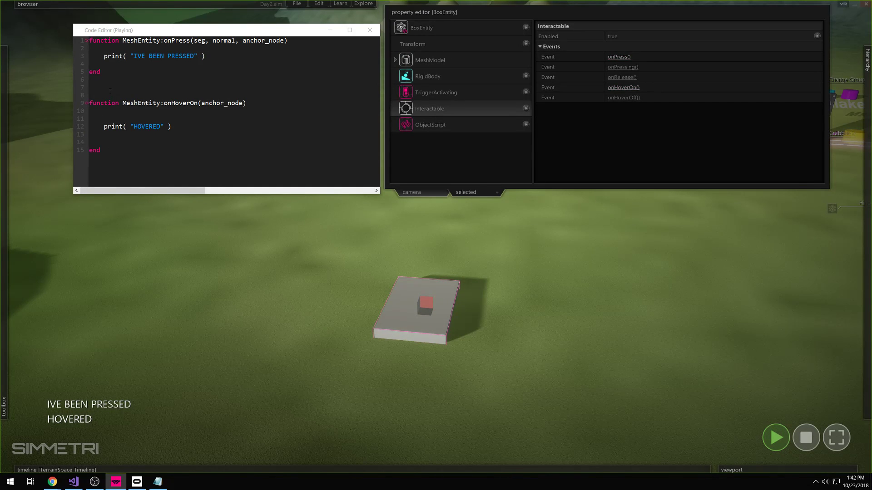
pyautogui.click(316, 231)
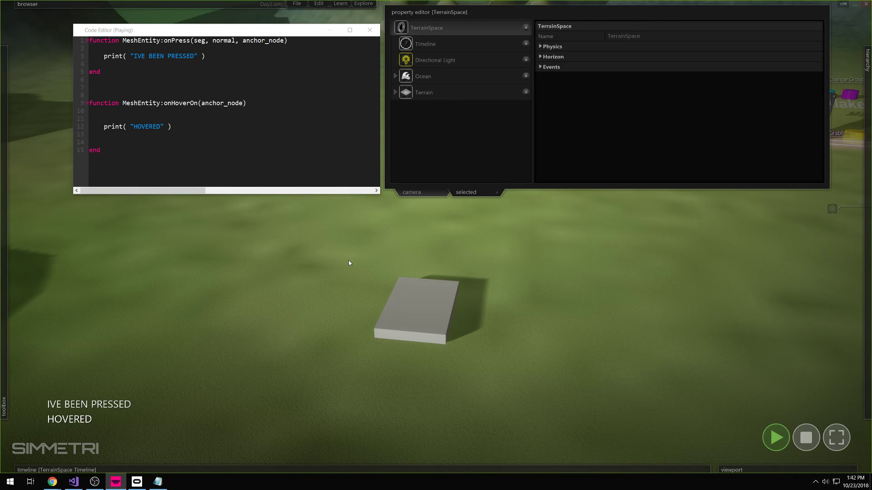
pyautogui.moveTo(348, 263); pyautogui.dragTo(583, 195, button='right')
pyautogui.moveTo(513, 273); pyautogui.dragTo(516, 271, button='right')
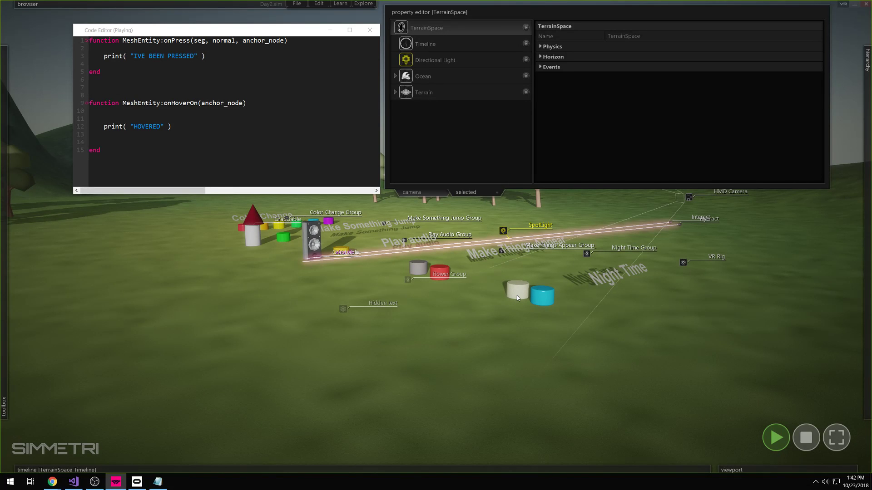
# - Marquee-select the grey box slab and delete it from the terrain
pyautogui.moveTo(527, 288); pyautogui.dragTo(436, 236, button='right')
pyautogui.press('s')
pyautogui.moveTo(517, 278); pyautogui.dragTo(451, 351)
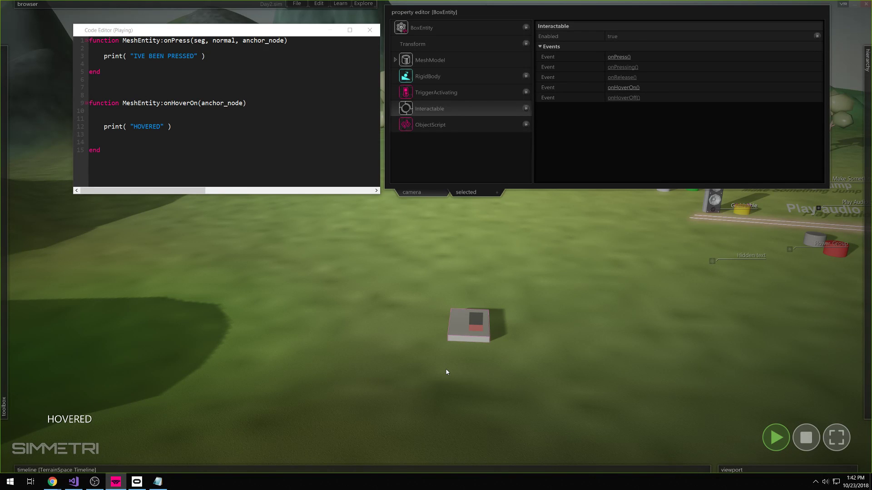
pyautogui.press('Delete')
pyautogui.moveTo(458, 220); pyautogui.dragTo(436, 237, button='right')
pyautogui.press('w')
# - Draw a short rounded cylinder entity on the grass
pyautogui.moveTo(15, 285)
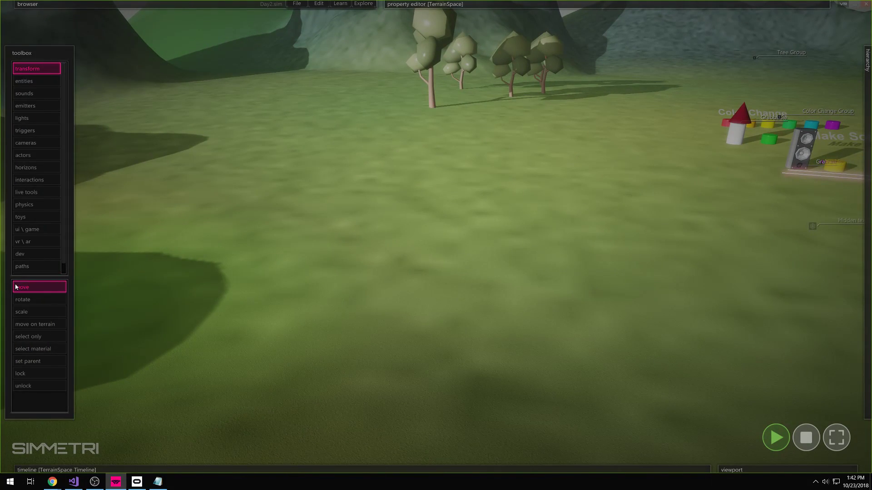
pyautogui.moveTo(539, 245); pyautogui.dragTo(656, 214, button='right')
pyautogui.moveTo(538, 257); pyautogui.dragTo(13, 109, button='right')
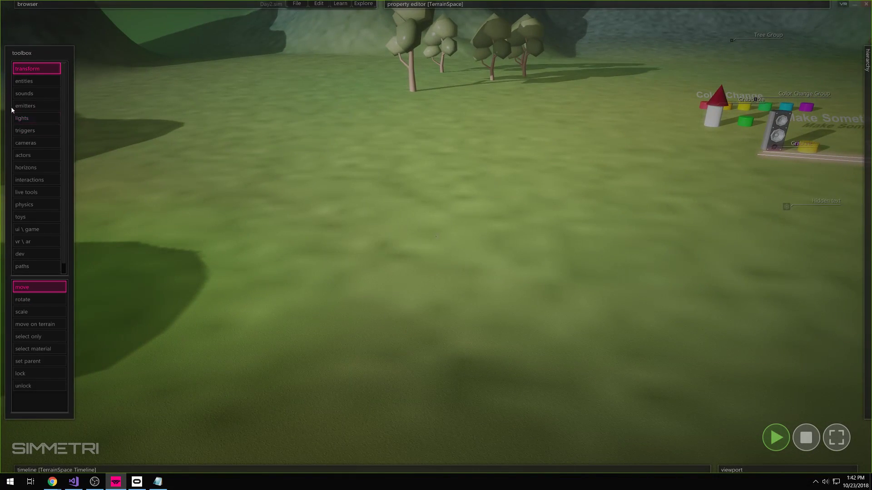
pyautogui.click(29, 84)
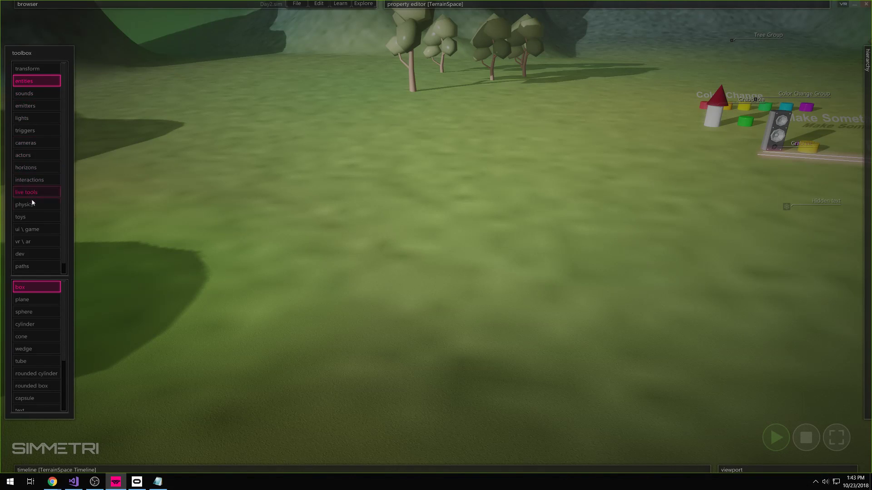
pyautogui.click(42, 375)
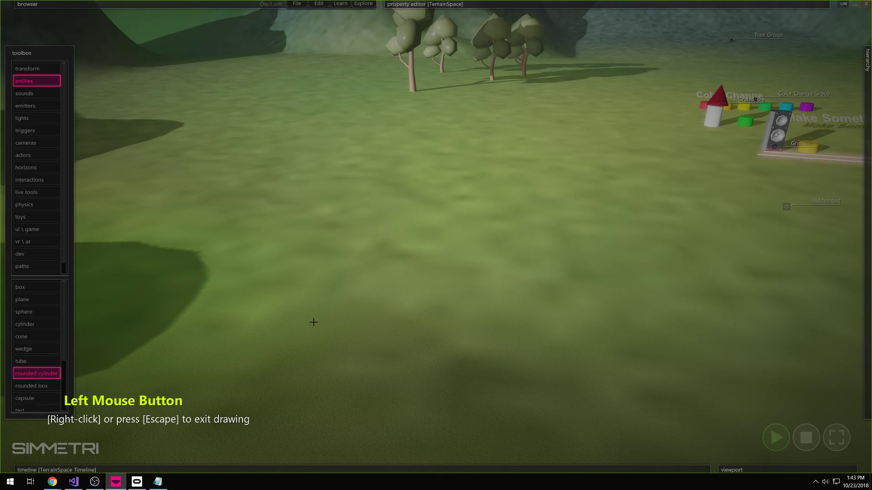
pyautogui.moveTo(313, 322); pyautogui.dragTo(291, 338)
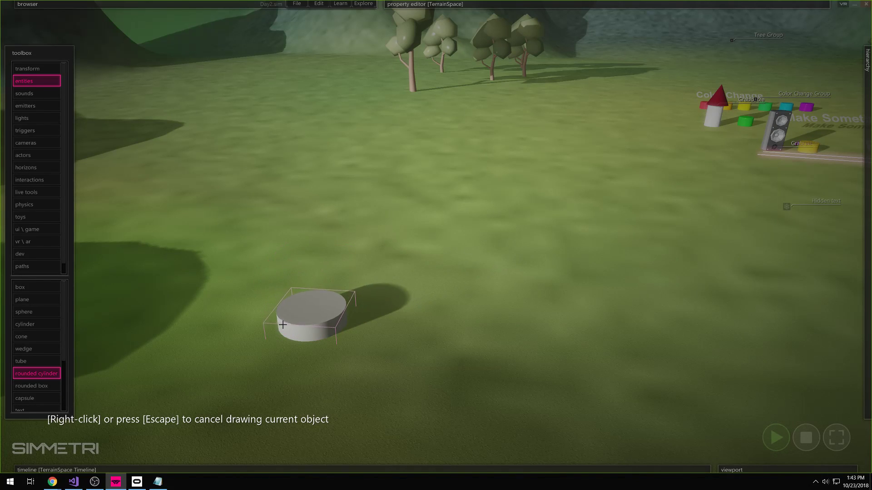
pyautogui.moveTo(282, 309)
pyautogui.mouseDown()
pyautogui.moveTo(282, 321)
pyautogui.moveTo(281, 313)
pyautogui.mouseUp()
pyautogui.rightClick(359, 277)
# - Push the new cylinder around the grass while the simulation runs
pyautogui.press('a')
pyautogui.press('w')
pyautogui.moveTo(359, 277); pyautogui.dragTo(344, 289, button='right')
pyautogui.press('ctrl')
pyautogui.press('e')
pyautogui.moveTo(382, 316); pyautogui.dragTo(392, 277)
pyautogui.moveTo(418, 283); pyautogui.dragTo(468, 273)
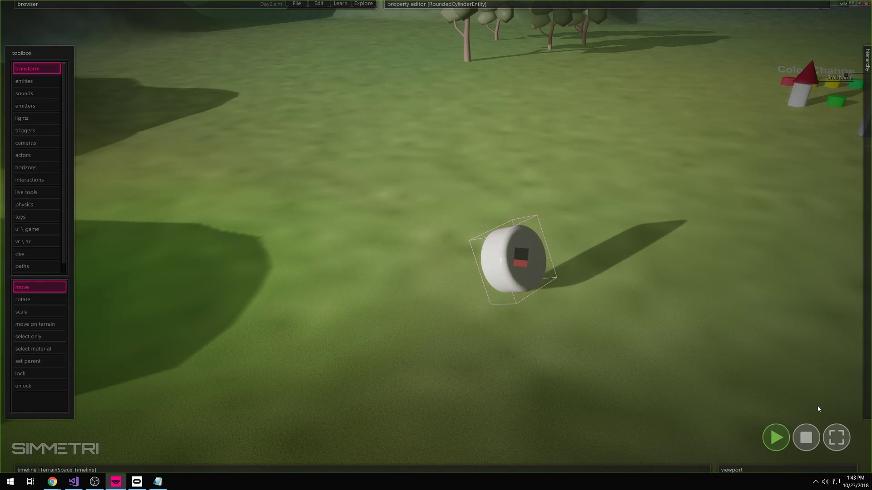
# - Stop the simulation and reposition the cylinder on the grass
pyautogui.click(805, 435)
pyautogui.moveTo(604, 290); pyautogui.dragTo(515, 314, button='right')
pyautogui.click(515, 314)
pyautogui.moveTo(433, 245); pyautogui.dragTo(495, 205)
pyautogui.moveTo(495, 205); pyautogui.dragTo(560, 159, button='right')
pyautogui.press('w')
pyautogui.moveTo(436, 237); pyautogui.dragTo(493, 277, button='right')
# - Color the rounded cylinder dark blue (R 10, G 10, B 67) and close the property editor
pyautogui.click(490, 277)
pyautogui.click(375, 305)
pyautogui.moveTo(498, 9)
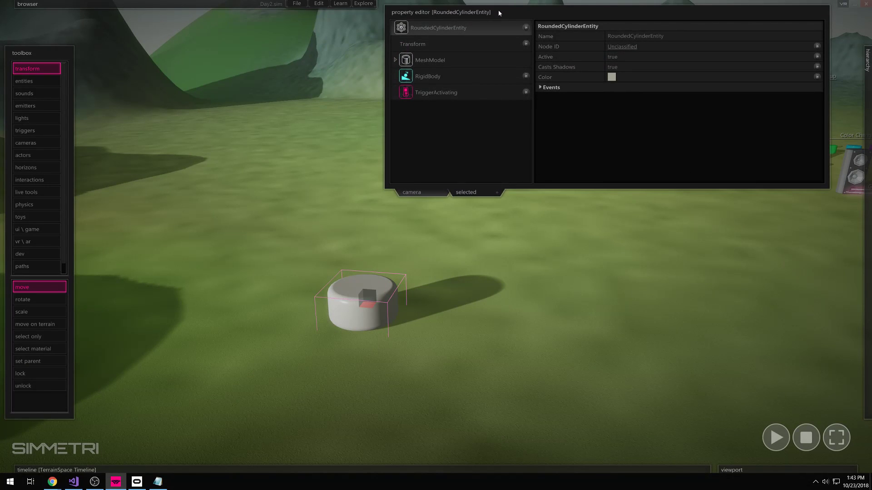
pyautogui.moveTo(439, 259); pyautogui.dragTo(381, 297)
pyautogui.click(612, 77)
pyautogui.click(313, 173)
pyautogui.click(289, 218)
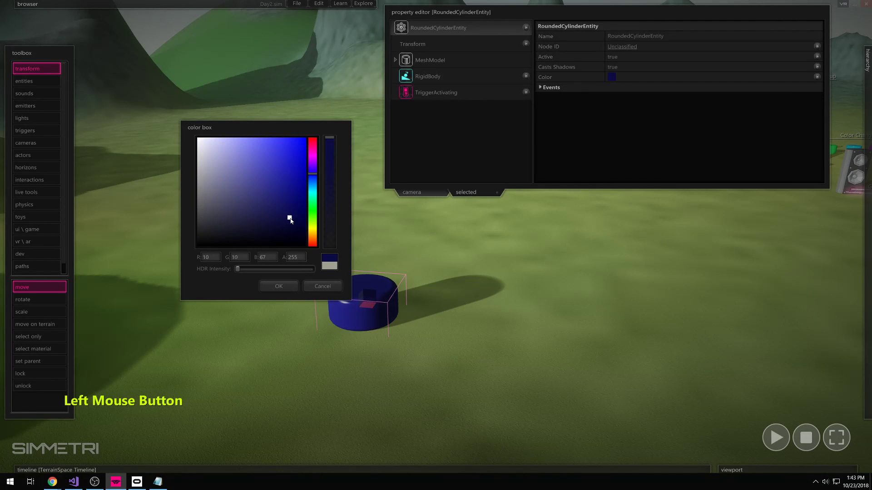
pyautogui.click(281, 286)
pyautogui.click(498, 271)
pyautogui.click(465, 6)
pyautogui.moveTo(433, 275); pyautogui.dragTo(430, 280, button='right')
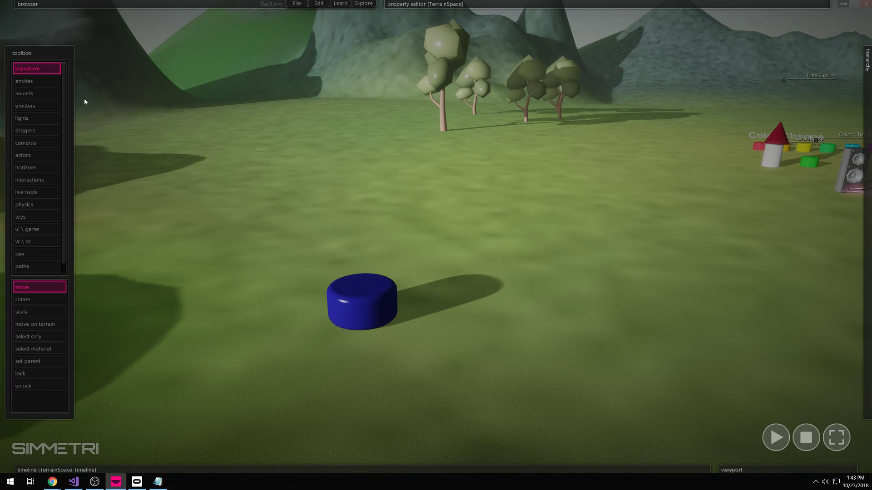
# - Create a TextShape text entity beside the blue cylinder
pyautogui.click(33, 82)
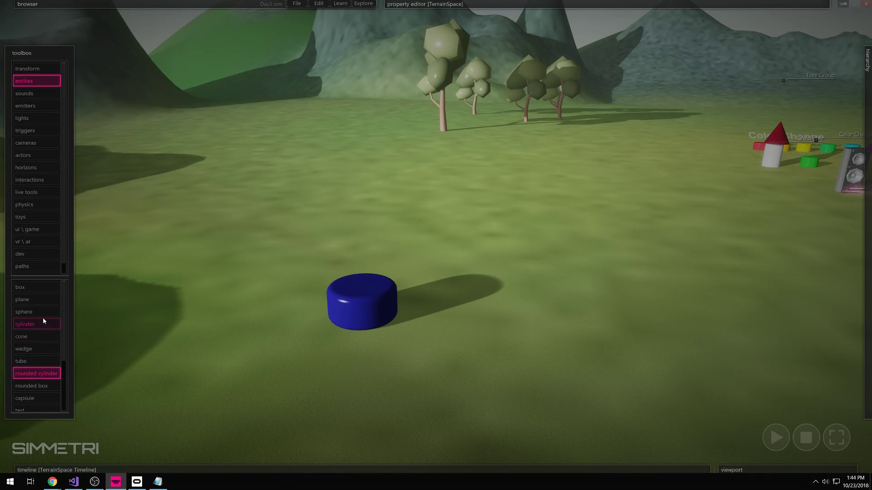
pyautogui.scroll(-2, 45, 314)
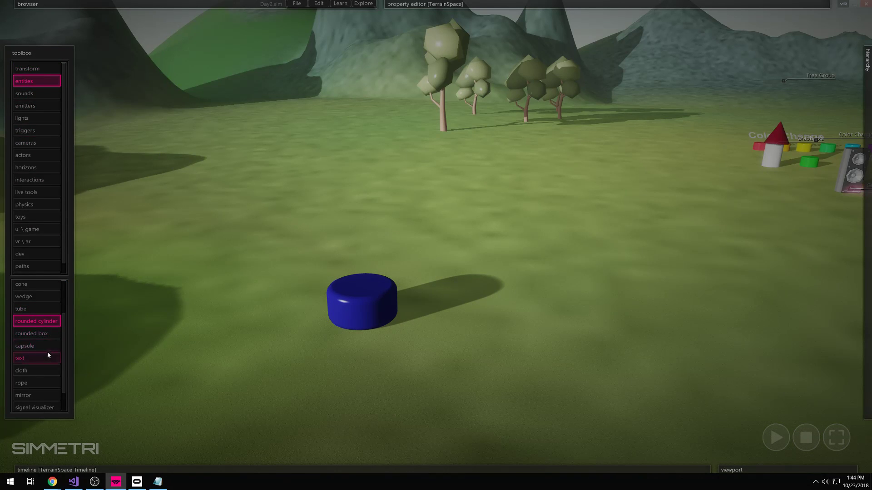
pyautogui.click(28, 361)
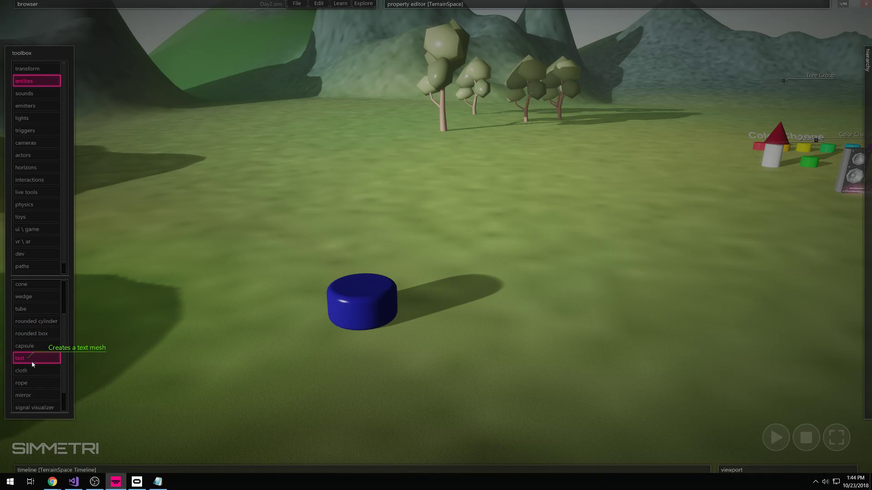
pyautogui.click(424, 325)
pyautogui.click(414, 329)
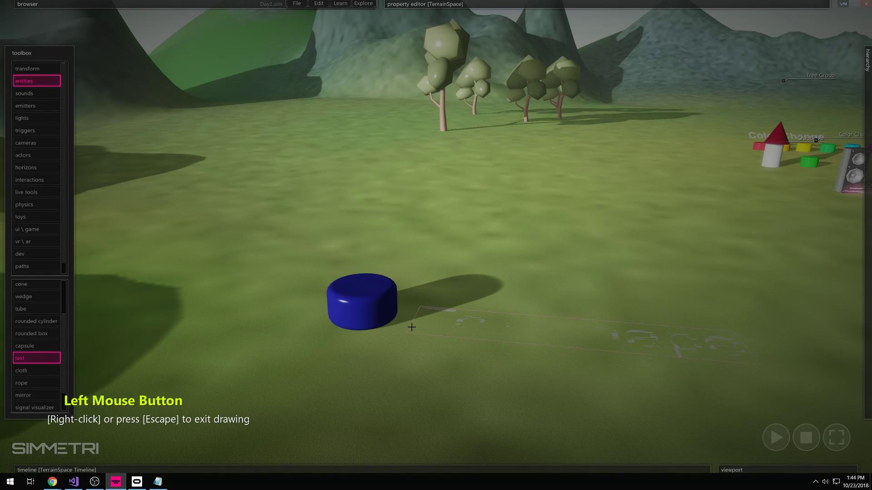
pyautogui.rightClick(417, 326)
pyautogui.moveTo(418, 322); pyautogui.dragTo(414, 311)
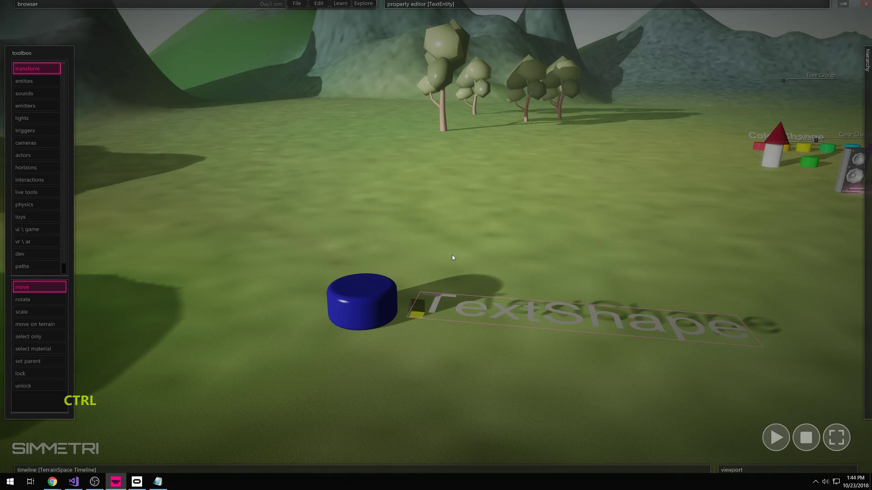
# - Rotate the TextShape label upright and reselect it
pyautogui.press('e')
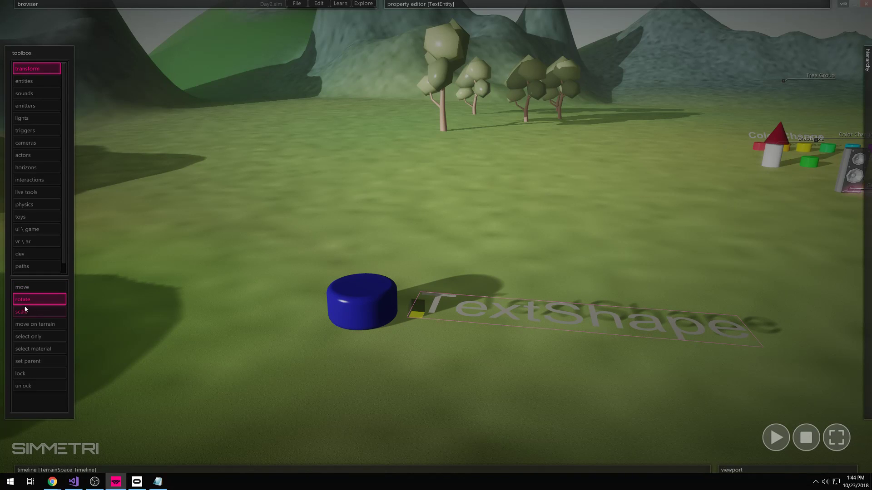
pyautogui.press('e')
pyautogui.press('w')
pyautogui.press('r')
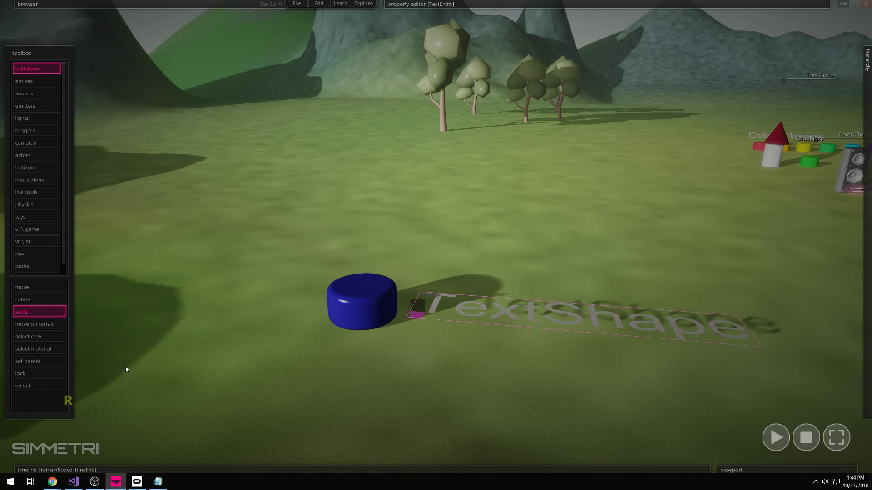
pyautogui.press('w')
pyautogui.press('e')
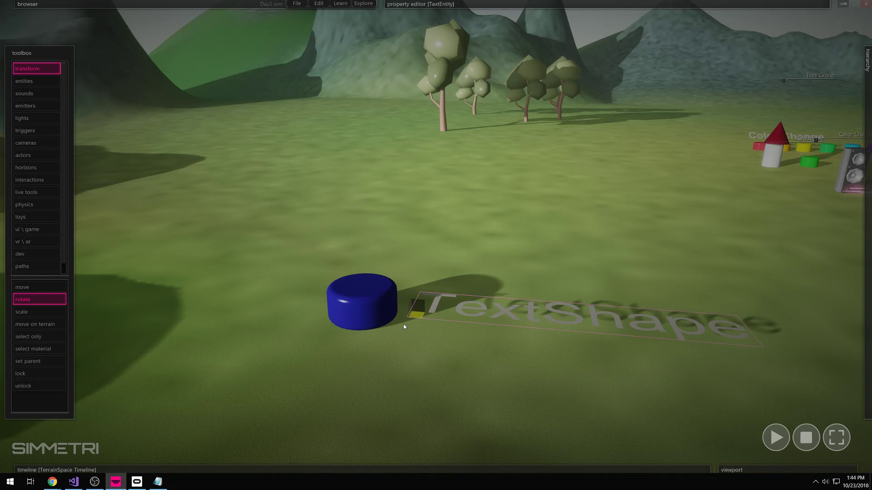
pyautogui.moveTo(411, 309); pyautogui.dragTo(449, 372)
pyautogui.click(457, 371)
pyautogui.moveTo(457, 371); pyautogui.dragTo(469, 377, button='right')
pyautogui.press('s')
pyautogui.click(527, 228)
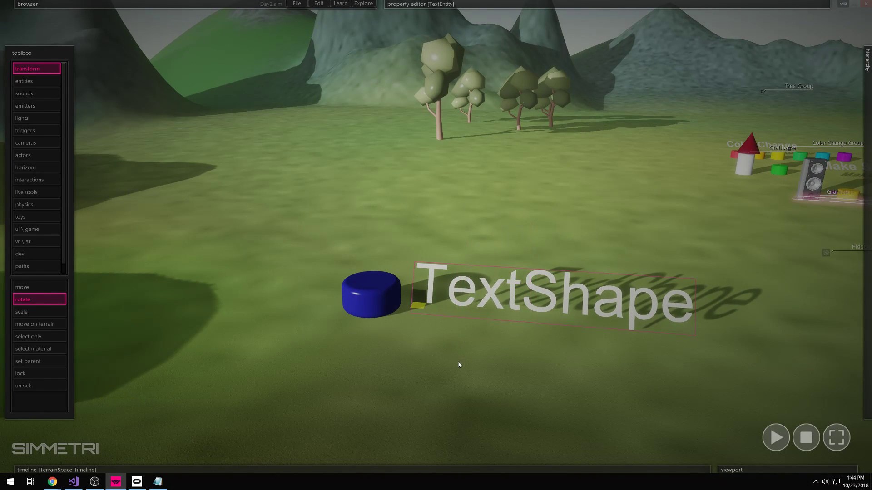
# - Give the label the Audiowide font at size 0.4833
pyautogui.press('w')
pyautogui.moveTo(458, 13)
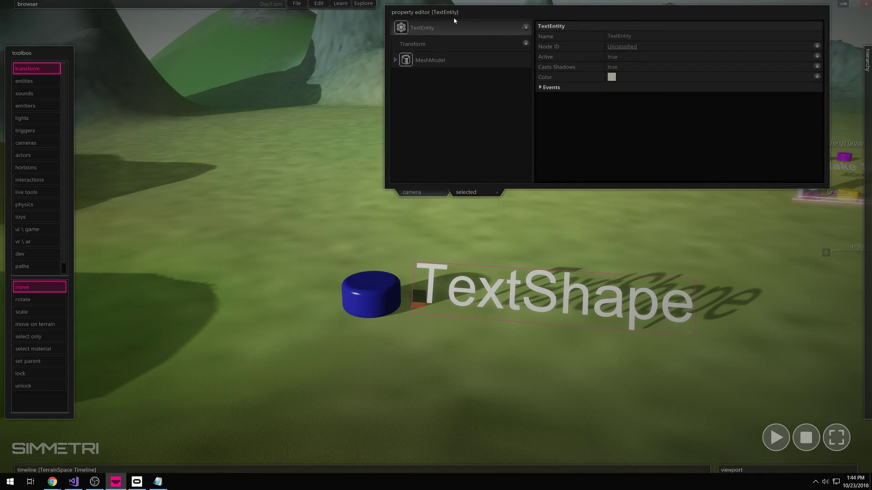
pyautogui.click(395, 60)
pyautogui.click(438, 76)
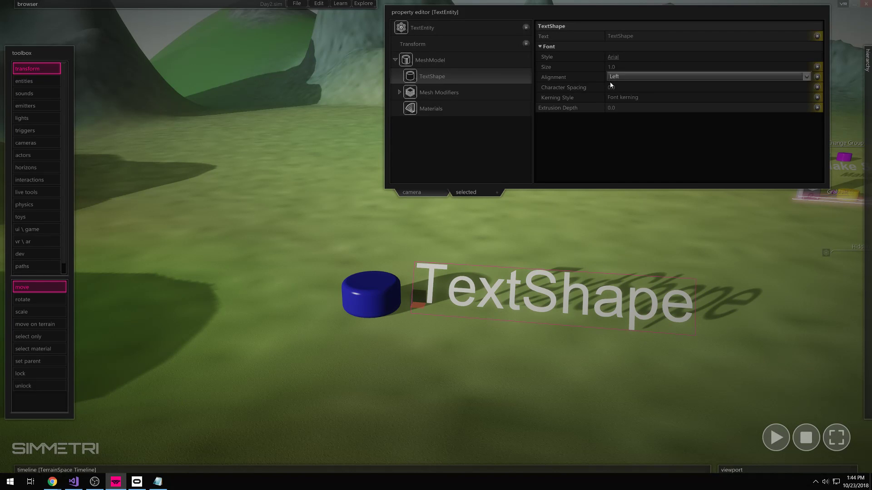
pyautogui.click(613, 57)
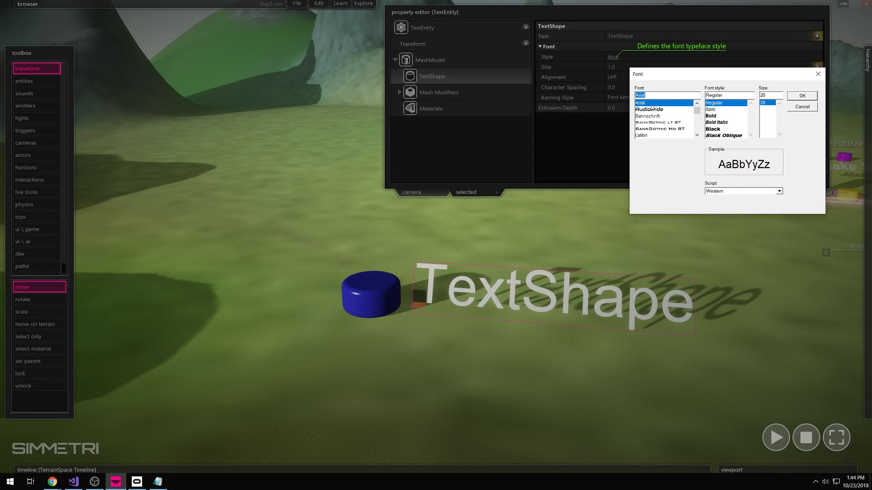
pyautogui.click(657, 111)
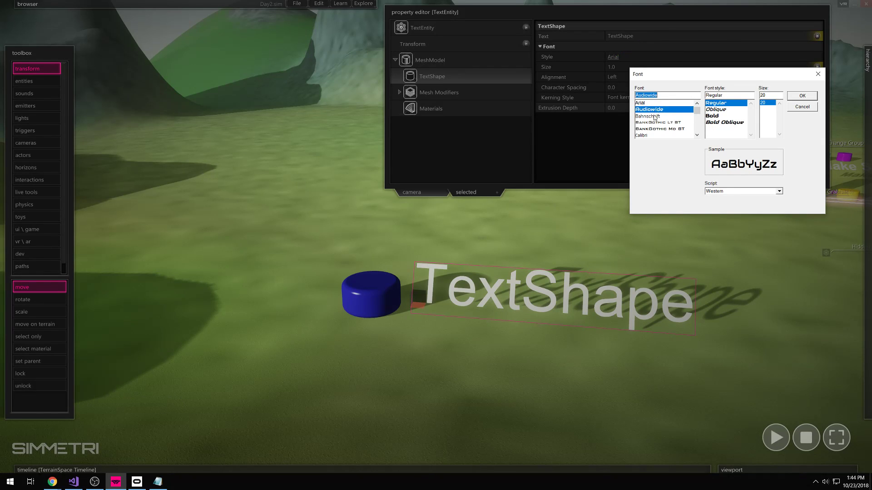
pyautogui.click(803, 96)
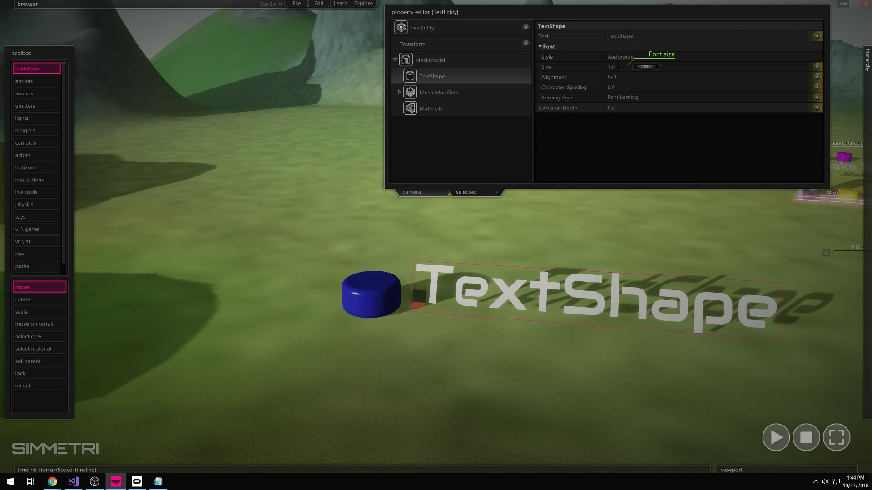
pyautogui.moveTo(652, 69); pyautogui.dragTo(638, 71)
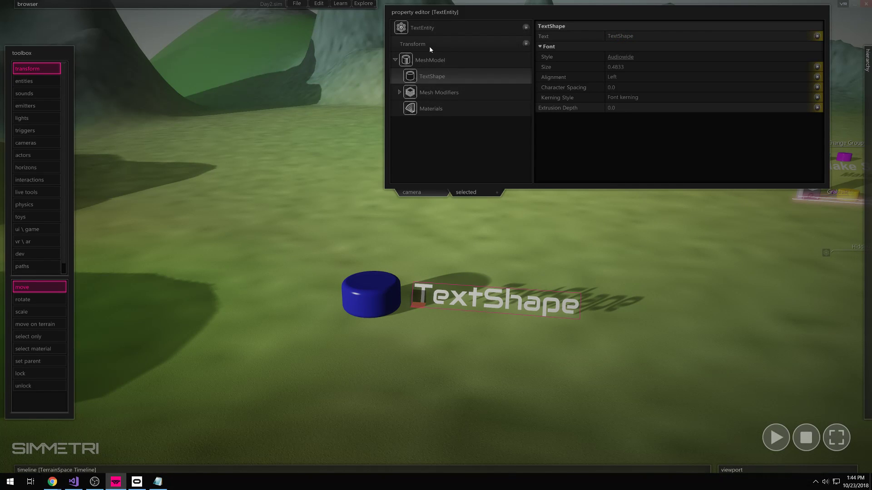
# - Set the label's extrusion depth to 0.0 and its text to NIGHT TIME
pyautogui.click(435, 26)
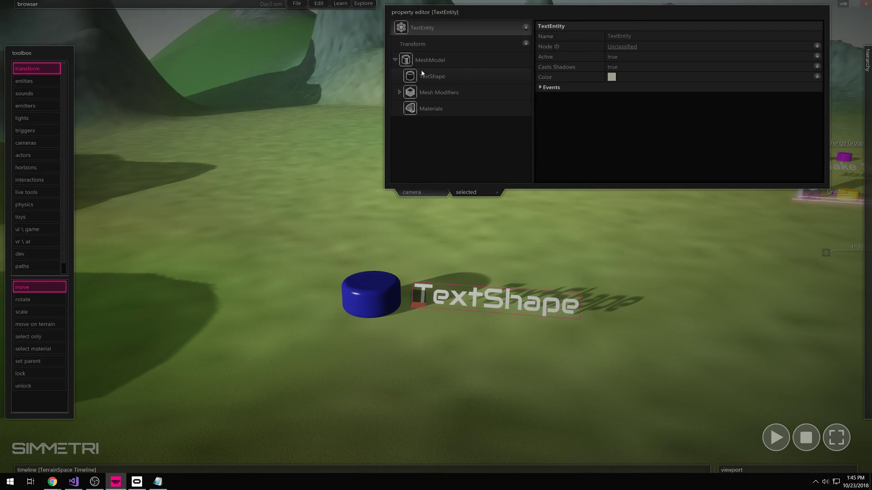
pyautogui.click(393, 59)
pyautogui.click(396, 60)
pyautogui.click(395, 61)
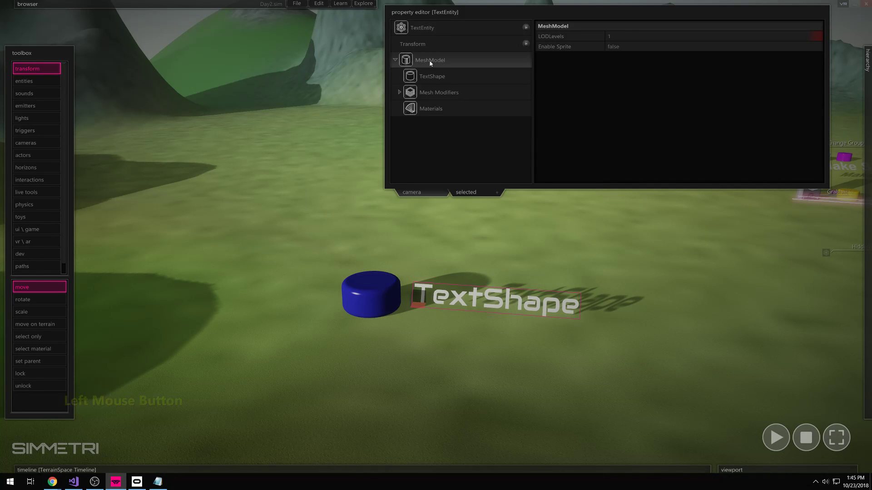
pyautogui.click(439, 78)
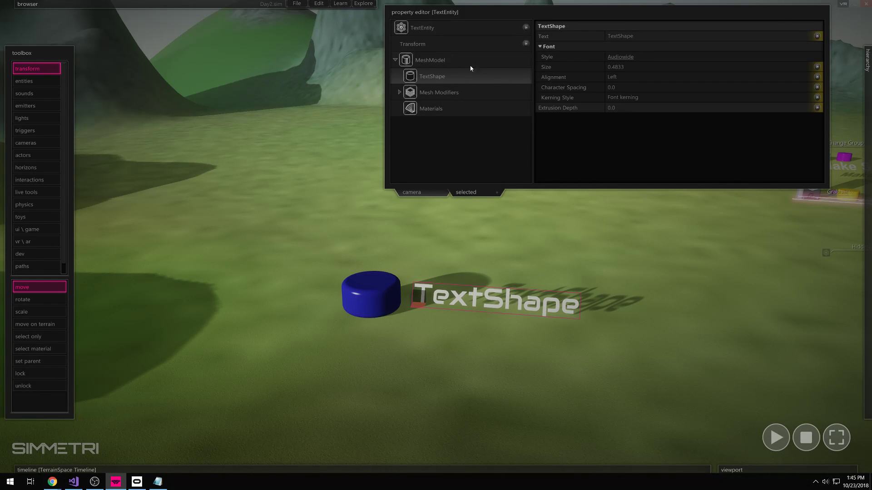
pyautogui.moveTo(634, 108)
pyautogui.mouseDown()
pyautogui.moveTo(658, 111)
pyautogui.moveTo(597, 119)
pyautogui.moveTo(634, 109)
pyautogui.mouseUp()
pyautogui.click(639, 36)
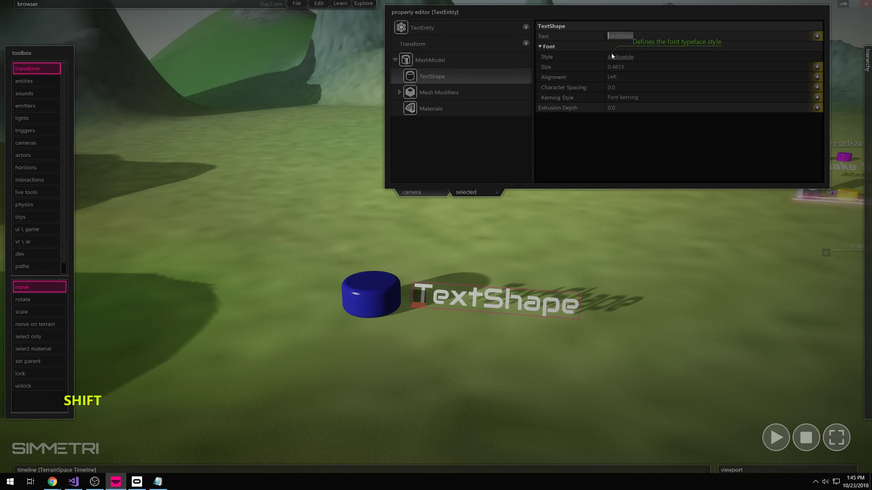
pyautogui.write('NI')
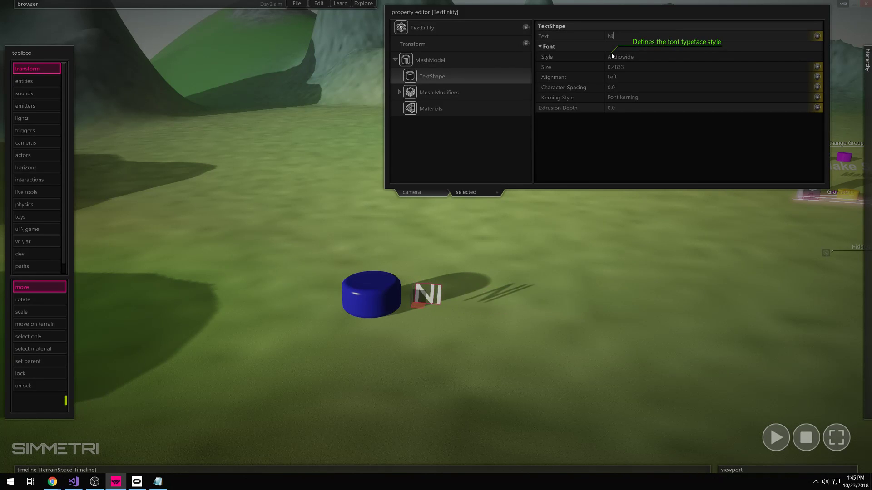
pyautogui.write('GHT TIME')
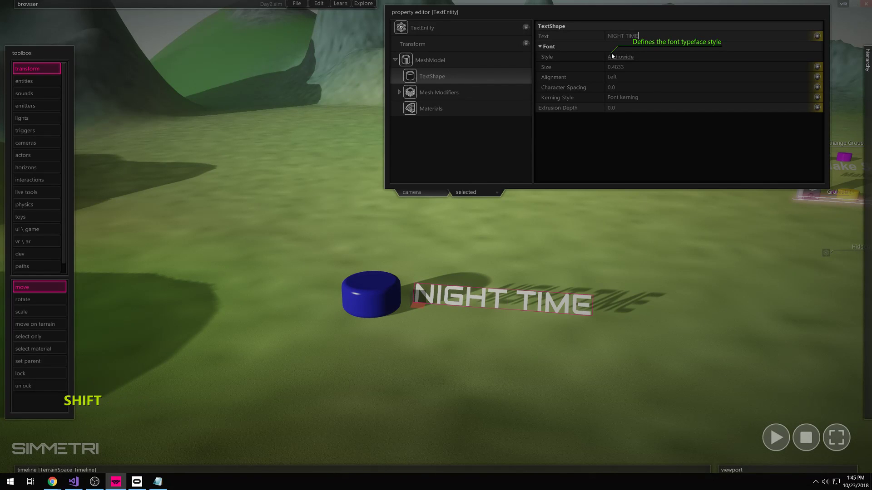
pyautogui.click(513, 212)
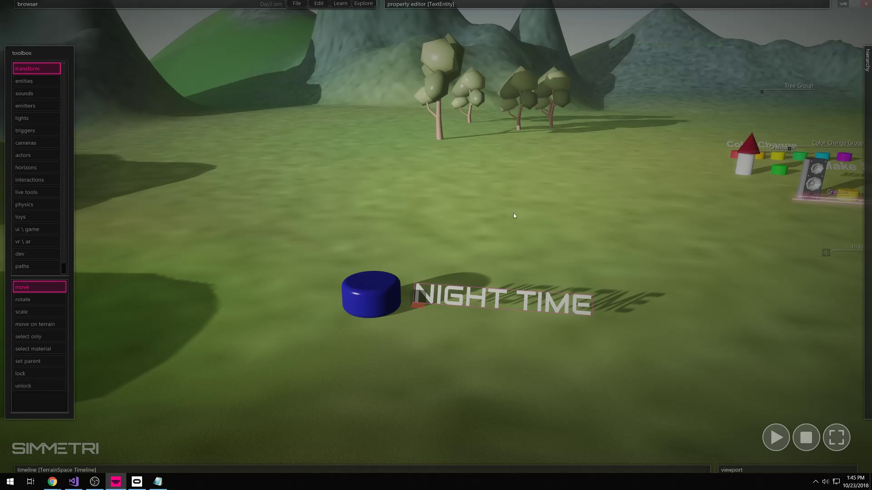
# - Box-select the blue cylinder button together with its NIGHT TIME label
pyautogui.rightClick(525, 278)
pyautogui.press('w')
pyautogui.moveTo(522, 277); pyautogui.dragTo(545, 285, button='right')
pyautogui.press('w')
pyautogui.press('s')
pyautogui.press('a')
pyautogui.press('w')
pyautogui.press('s')
pyautogui.moveTo(535, 244); pyautogui.dragTo(539, 246, button='right')
pyautogui.press('d')
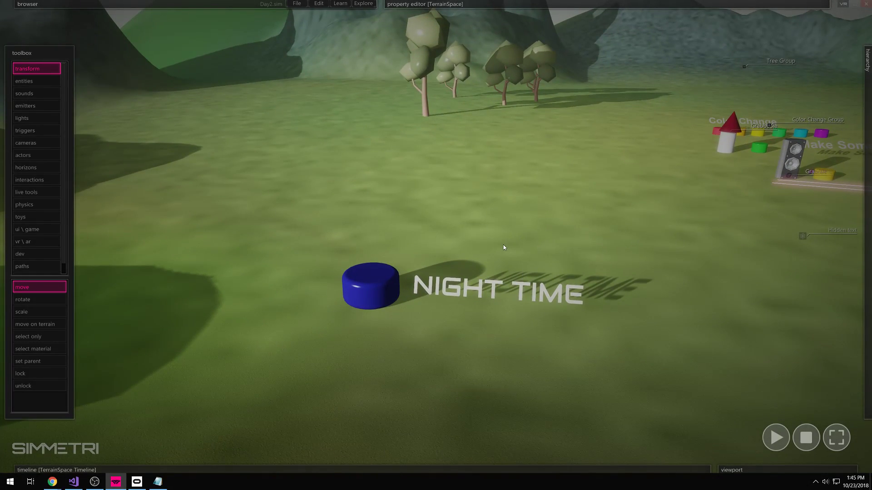
pyautogui.moveTo(478, 229); pyautogui.dragTo(333, 385)
pyautogui.moveTo(479, 211); pyautogui.dragTo(333, 361)
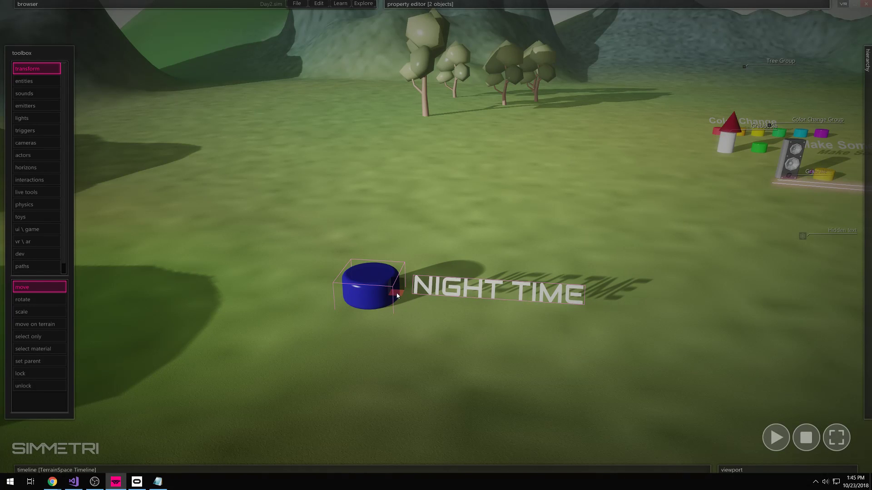
# - Alt-drag copies of the button and label into new rows stepping back
pyautogui.click(410, 217)
pyautogui.moveTo(620, 221); pyautogui.dragTo(290, 367)
pyautogui.keyDown('alt'); pyautogui.moveTo(396, 293); pyautogui.dragTo(452, 177); pyautogui.keyUp('alt')
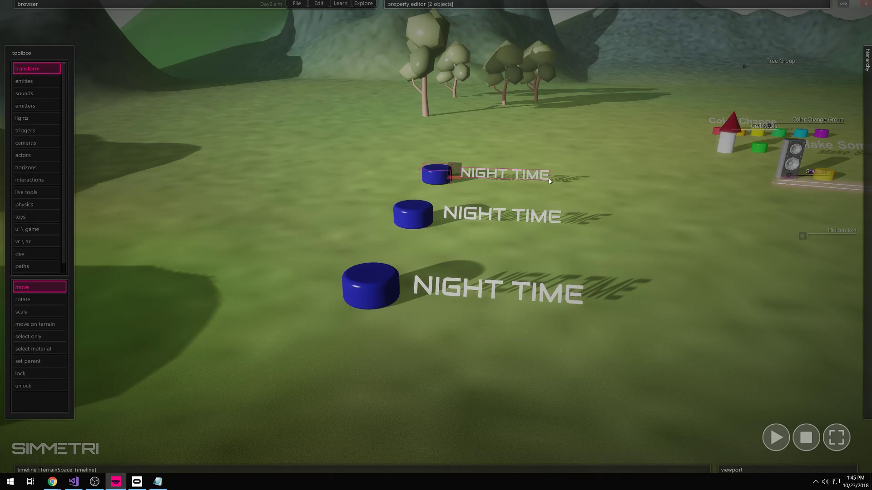
pyautogui.moveTo(544, 199); pyautogui.dragTo(566, 205, button='right')
pyautogui.moveTo(779, 228); pyautogui.dragTo(800, 230, button='right')
pyautogui.moveTo(508, 237); pyautogui.dragTo(345, 237, button='right')
pyautogui.click(350, 217)
pyautogui.keyDown('alt'); pyautogui.keyDown('shift'); pyautogui.moveTo(364, 211); pyautogui.dragTo(398, 165); pyautogui.keyUp('shift'); pyautogui.keyUp('alt')
# - Change the first copied label's text to MAKE THINGS APPEAR
pyautogui.click(339, 328)
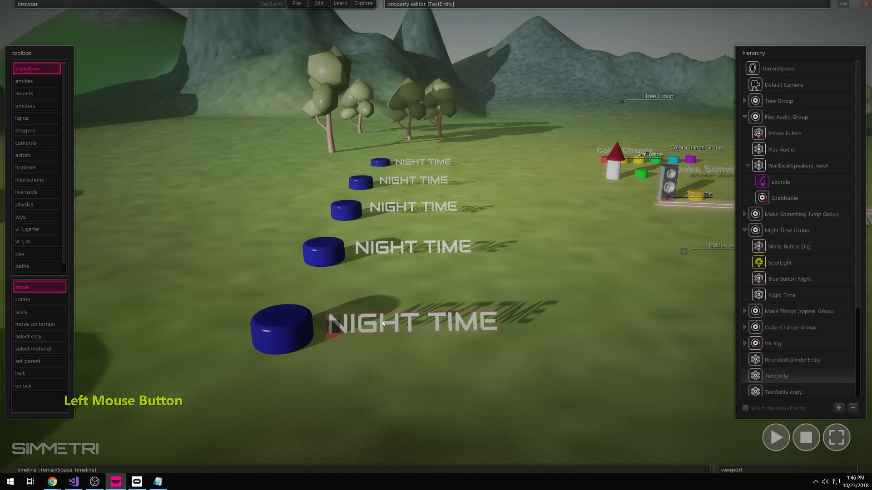
pyautogui.click(384, 246)
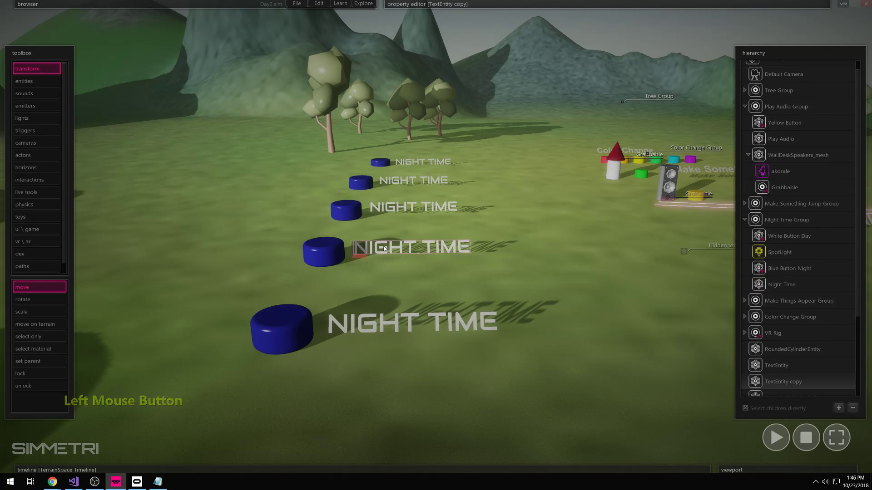
pyautogui.moveTo(533, 9)
pyautogui.moveTo(420, 227); pyautogui.dragTo(363, 219, button='right')
pyautogui.click(443, 78)
pyautogui.click(644, 35)
pyautogui.hotkey('shift', 'Home')
pyautogui.write('Make things')
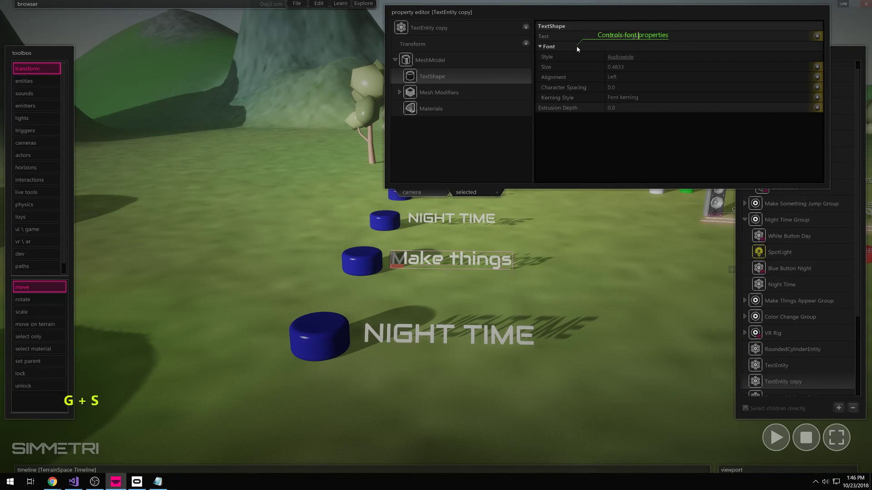
pyautogui.press('BackSpace')
pyautogui.press('BackSpace')
pyautogui.press('BackSpace')
pyautogui.press('BackSpace')
pyautogui.press('BackSpace')
pyautogui.press('BackSpace')
pyautogui.press('BackSpace')
pyautogui.press('BackSpace')
pyautogui.press('BackSpace')
pyautogui.press('BackSpace')
pyautogui.press('BackSpace')
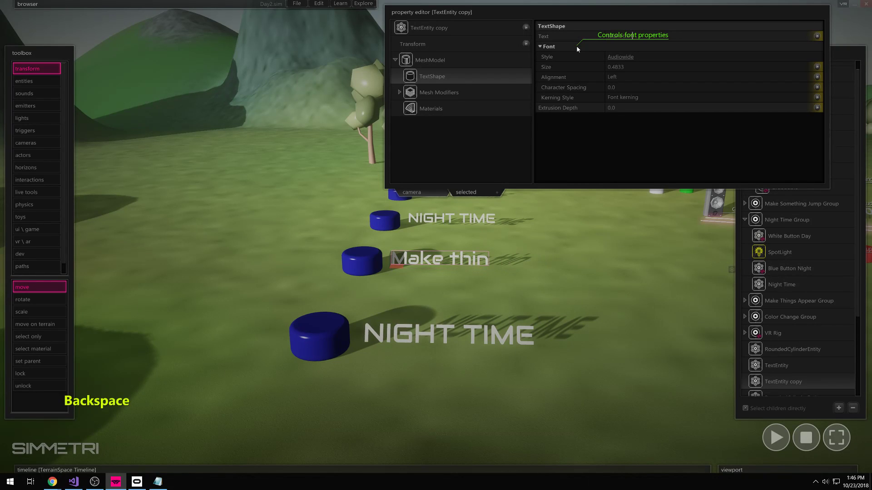
pyautogui.write('MA')
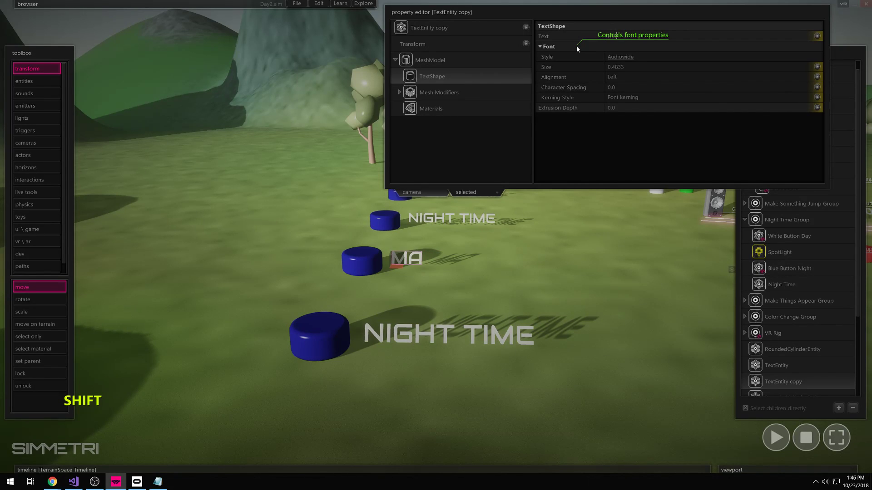
pyautogui.write('KE THINGS APPERA')
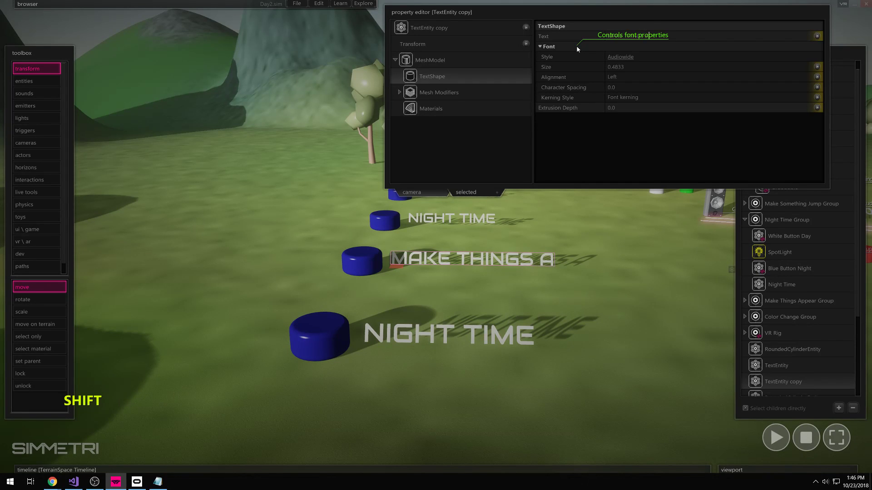
pyautogui.press('BackSpace')
pyautogui.press('BackSpace')
pyautogui.write('AR')
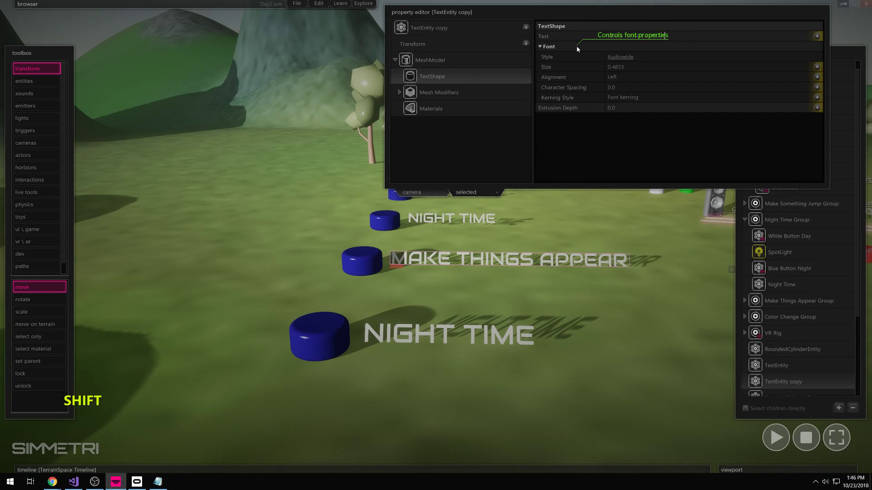
# - Change the next copied label's text to PLAY AUDIO
pyautogui.moveTo(508, 202); pyautogui.dragTo(476, 230)
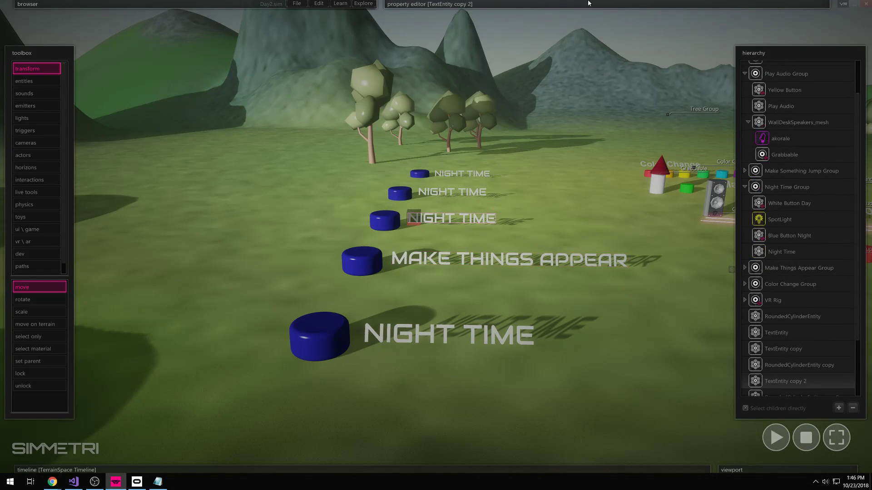
pyautogui.moveTo(603, 3)
pyautogui.click(650, 35)
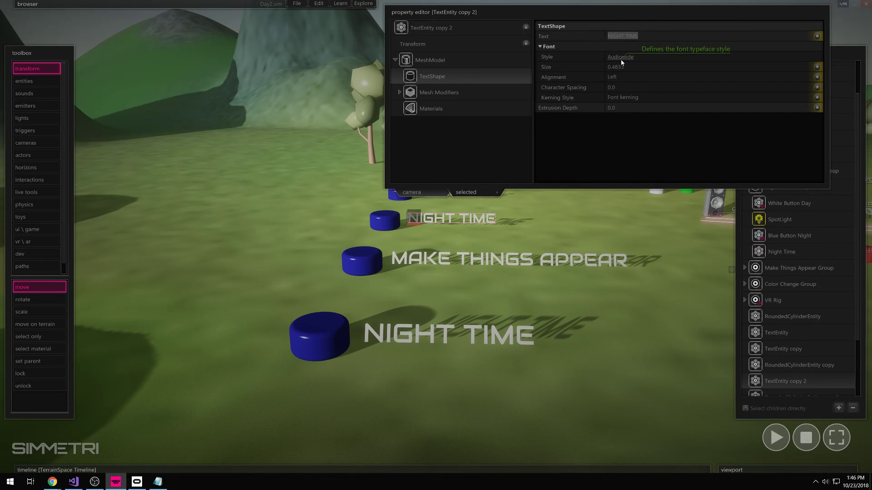
pyautogui.write('P')
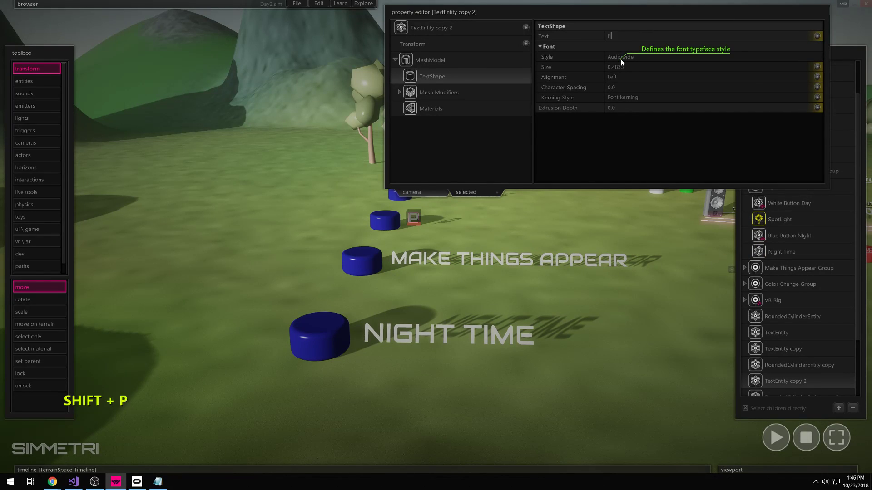
pyautogui.write('LAY AUDIO')
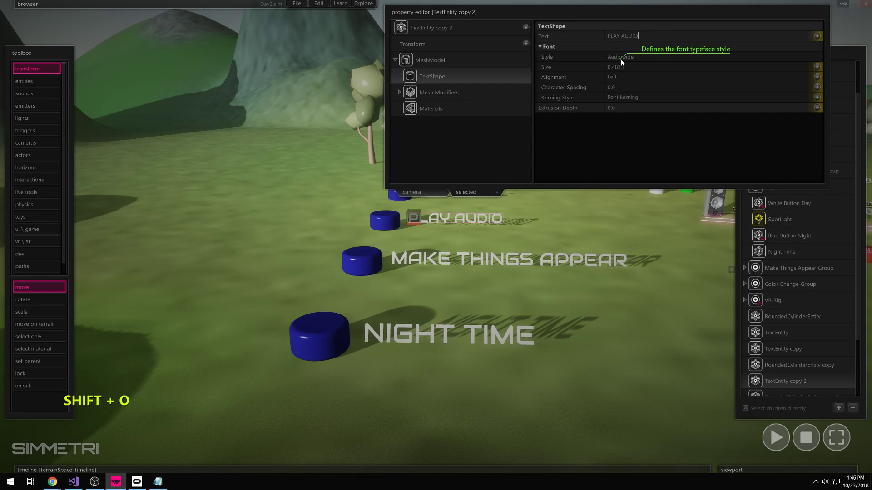
pyautogui.click(497, 4)
# - Relabel the next copy with MAKE and the farthest label COLOR CHANGE
pyautogui.click(499, 189)
pyautogui.click(474, 194)
pyautogui.moveTo(550, 11)
pyautogui.moveTo(633, 42); pyautogui.dragTo(569, 41)
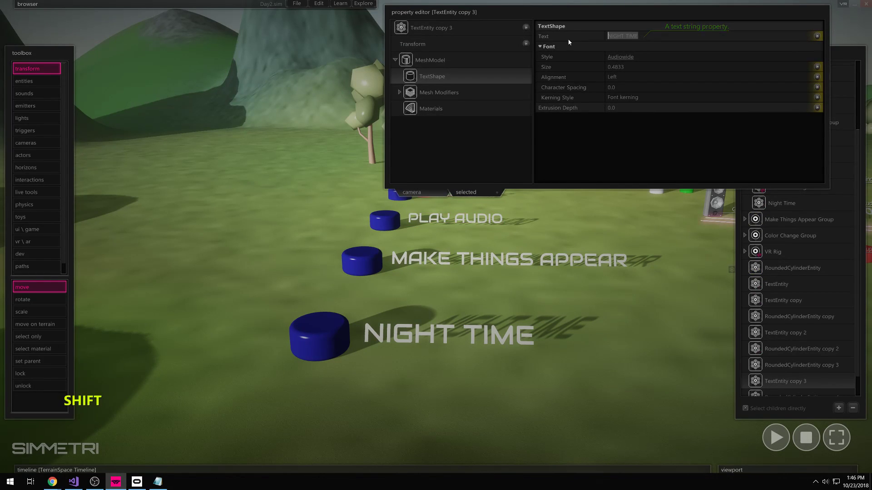
pyautogui.write('MAKE JUMP')
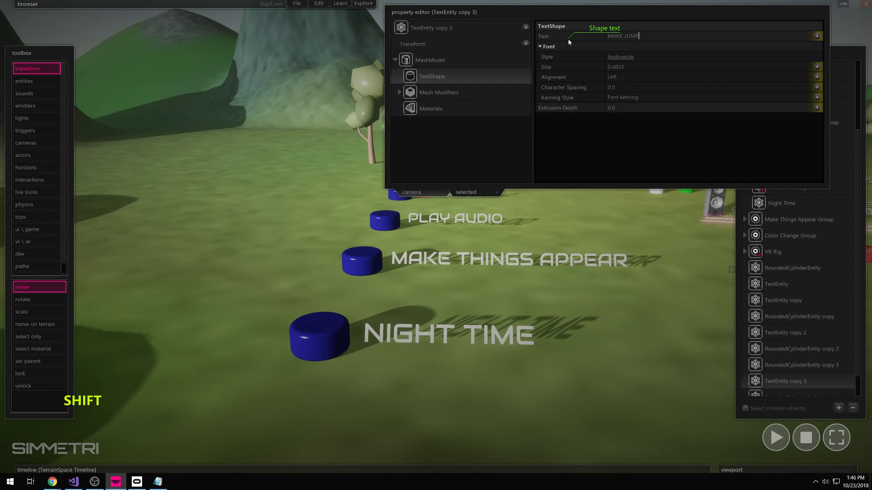
pyautogui.click(488, 173)
pyautogui.moveTo(609, 4)
pyautogui.moveTo(641, 36); pyautogui.dragTo(596, 47)
pyautogui.write('COLOR CHANGE')
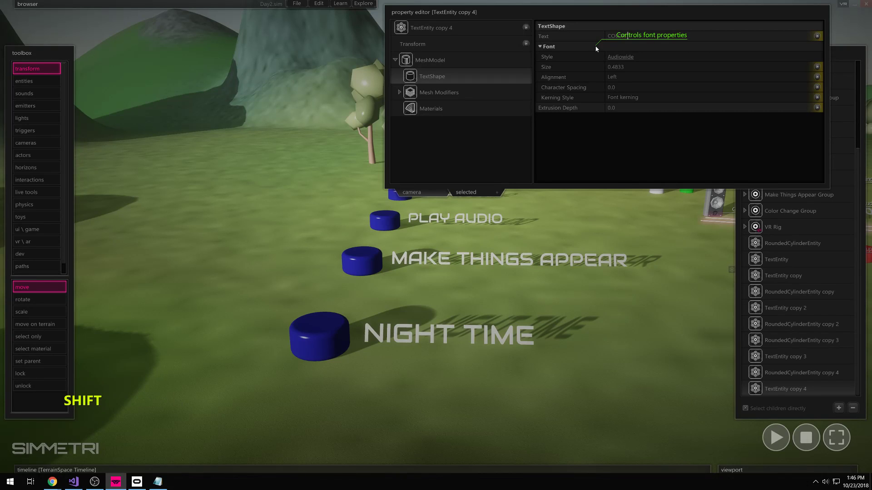
pyautogui.click(362, 261)
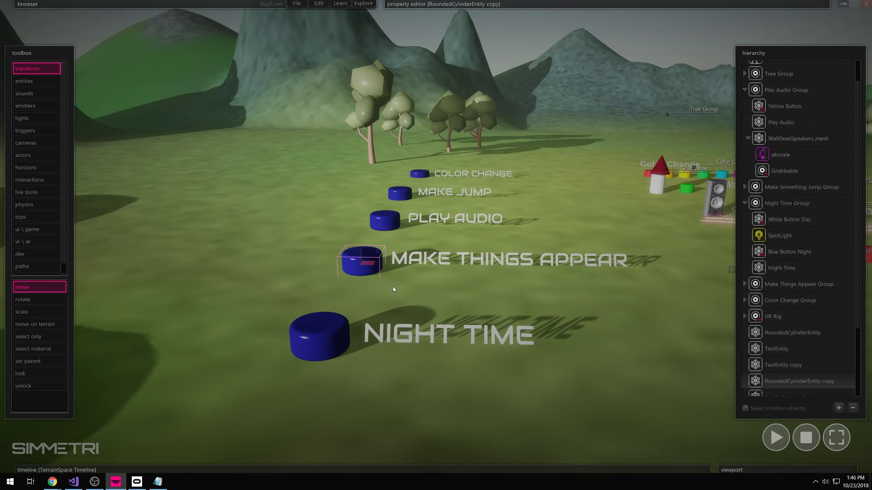
# - Recolour the Make Things Appear button a bright orange
pyautogui.moveTo(532, 67)
pyautogui.click(612, 77)
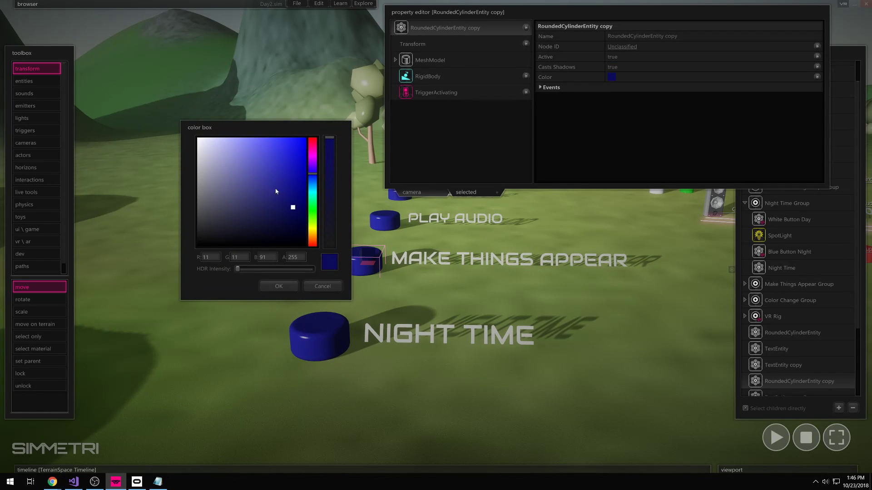
pyautogui.moveTo(313, 235); pyautogui.dragTo(313, 238)
pyautogui.moveTo(296, 202); pyautogui.dragTo(307, 142)
pyautogui.click(315, 240)
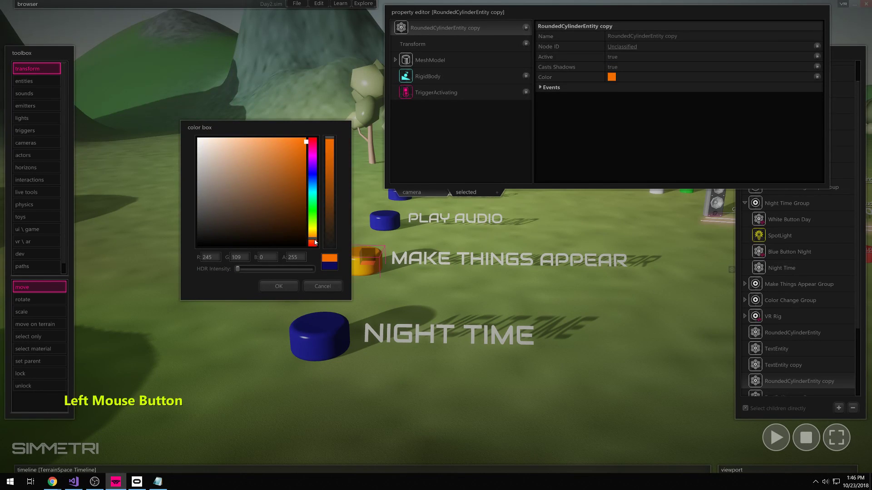
pyautogui.click(281, 282)
# - Select the Play Audio button and recolour it yellow-green
pyautogui.click(384, 227)
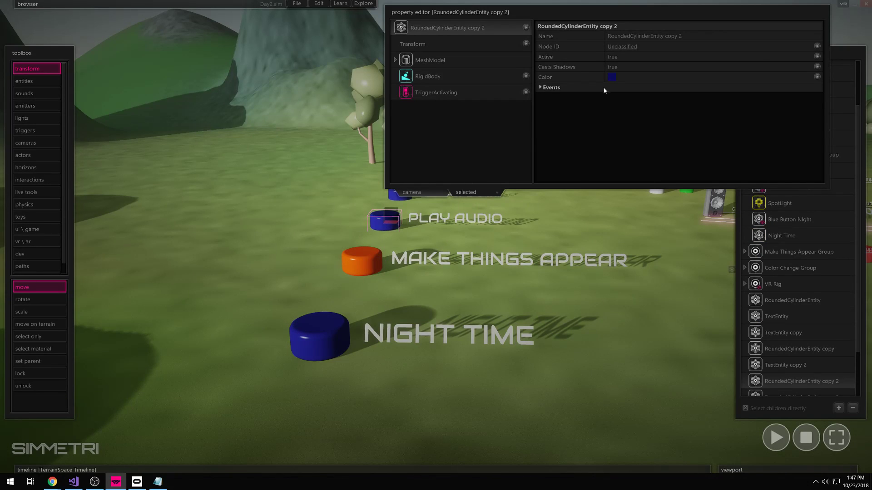
pyautogui.click(611, 77)
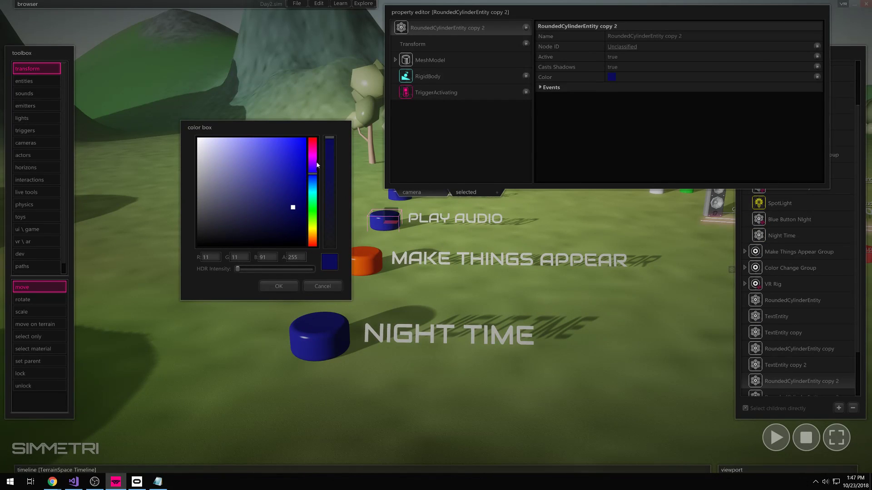
pyautogui.moveTo(311, 216); pyautogui.dragTo(313, 160)
pyautogui.click(302, 151)
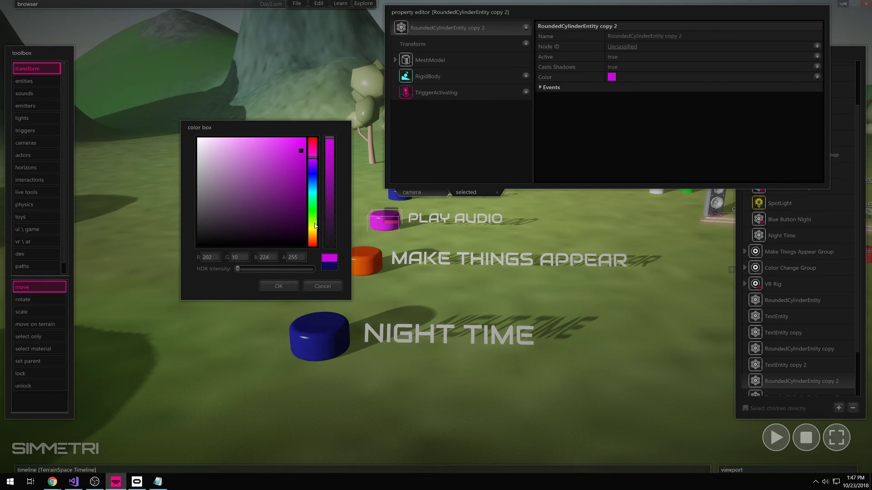
pyautogui.click(313, 223)
pyautogui.click(281, 287)
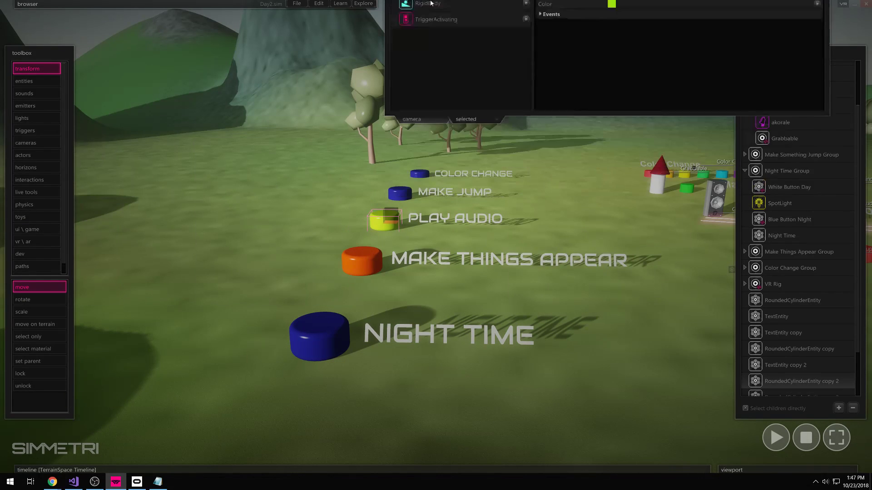
# - Select the Make Jump button and recolour it bright green
pyautogui.click(395, 196)
pyautogui.moveTo(505, 2)
pyautogui.click(611, 77)
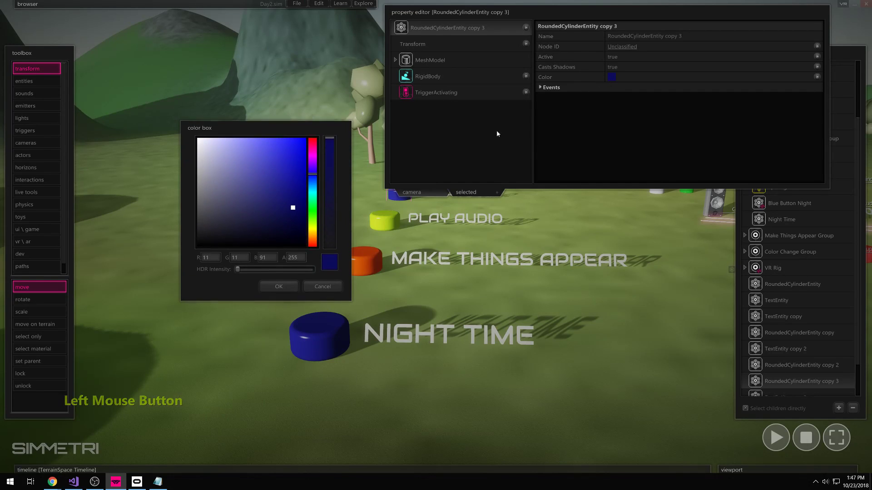
pyautogui.click(313, 209)
pyautogui.click(306, 137)
pyautogui.click(278, 286)
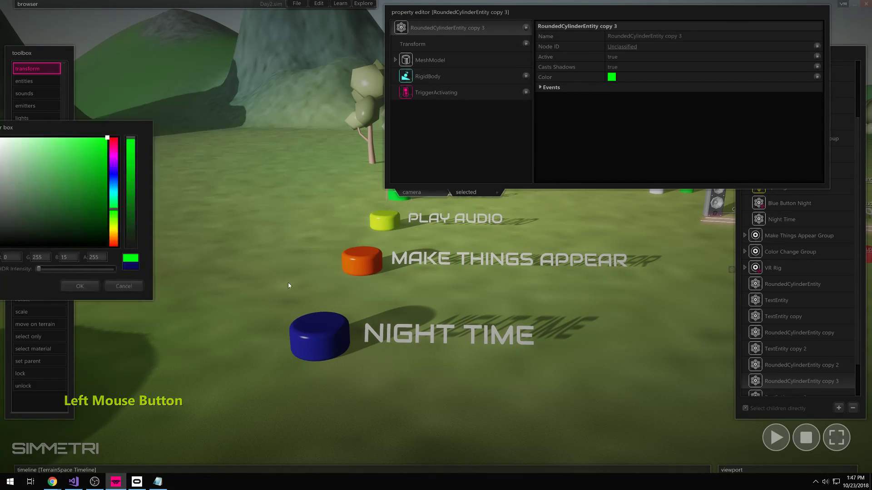
# - Recolour the Color Change button cyan, then clear the selection
pyautogui.click(417, 171)
pyautogui.moveTo(549, 69)
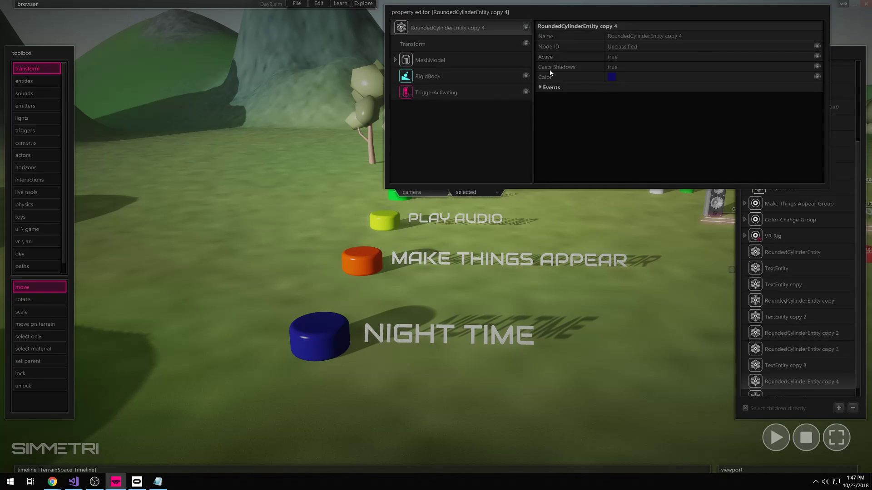
pyautogui.click(325, 339)
pyautogui.click(417, 172)
pyautogui.click(612, 77)
pyautogui.moveTo(308, 216)
pyautogui.mouseDown()
pyautogui.moveTo(309, 228)
pyautogui.moveTo(305, 149)
pyautogui.mouseUp()
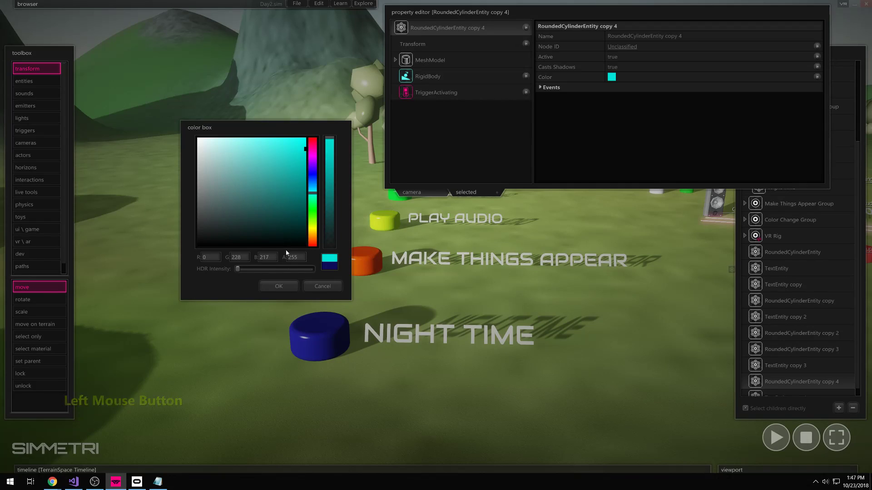
pyautogui.click(279, 286)
pyautogui.click(522, 213)
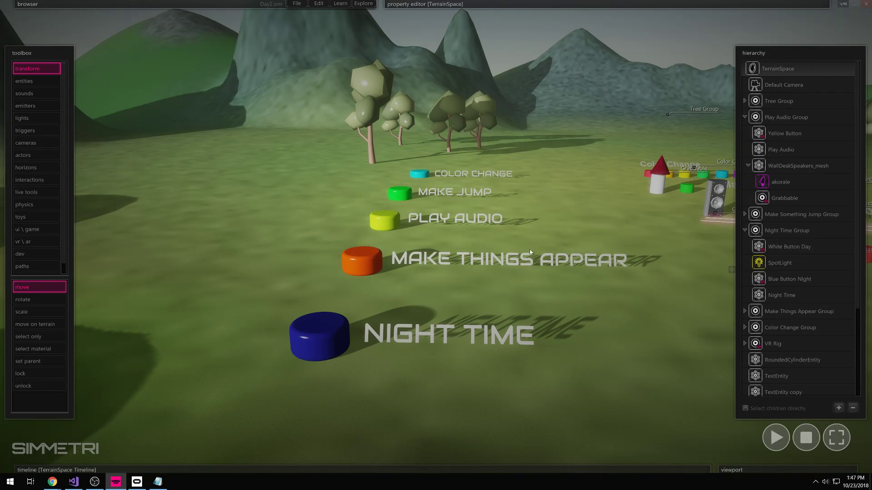
# - Fly the view across the terrain toward the row of buttons
pyautogui.press('q')
pyautogui.moveTo(509, 383); pyautogui.dragTo(524, 335, button='right')
pyautogui.press('e')
pyautogui.press('w')
pyautogui.press('w')
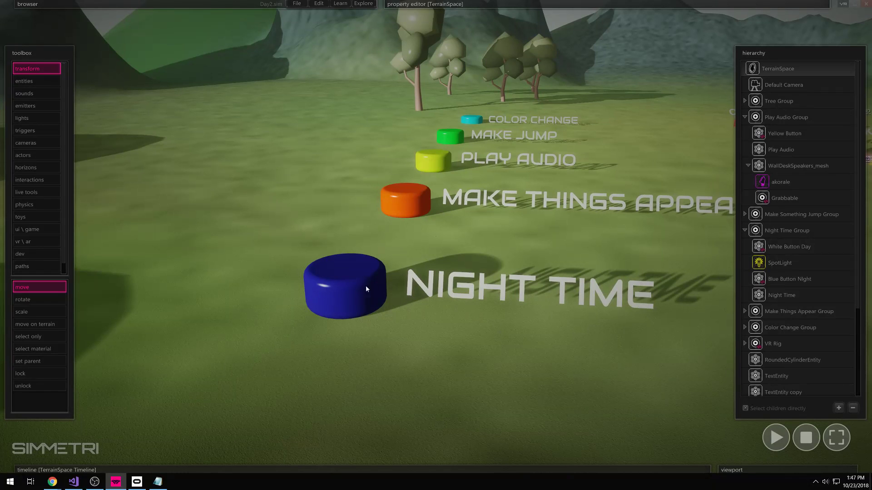
# - Nudge the Night Time button slightly, frame the buttons, and start the simulation
pyautogui.click(350, 290)
pyautogui.moveTo(338, 280); pyautogui.dragTo(356, 273)
pyautogui.moveTo(413, 340); pyautogui.dragTo(435, 312, button='right')
pyautogui.press('w')
pyautogui.press('s')
pyautogui.click(774, 439)
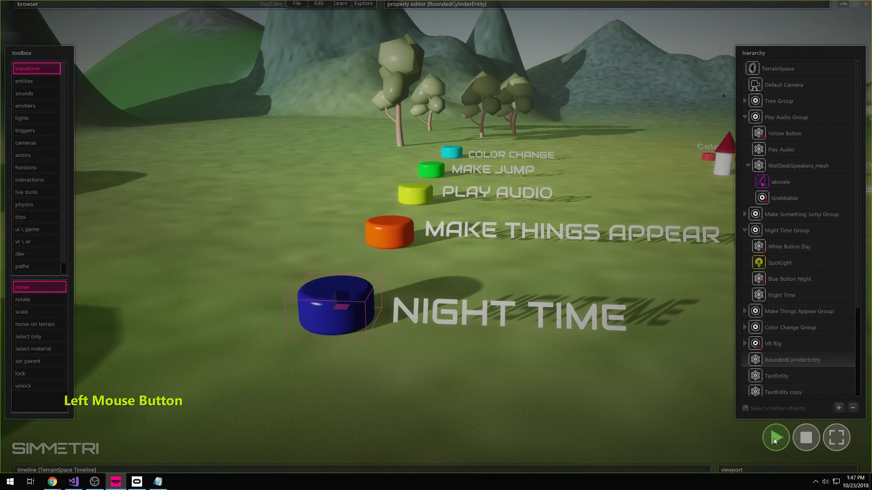
pyautogui.click(406, 283)
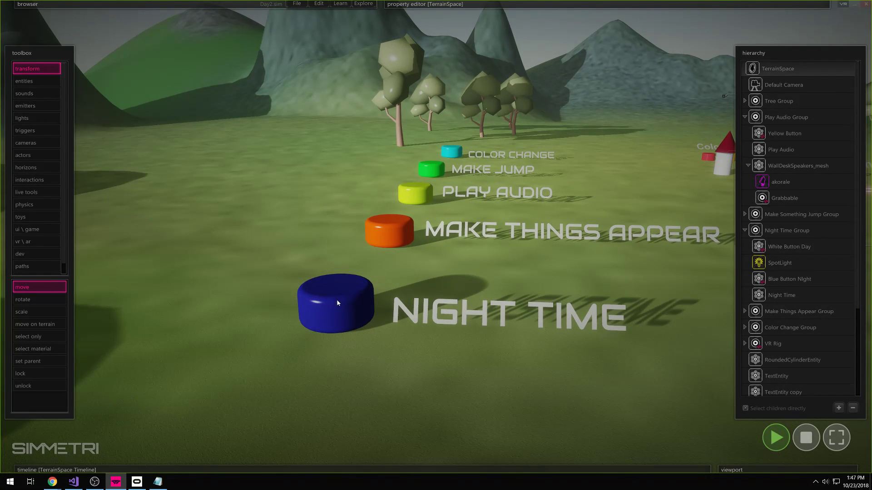
pyautogui.click(336, 302)
# - Select the Night Time button and view its rounded cylinder shape settings
pyautogui.click(267, 308)
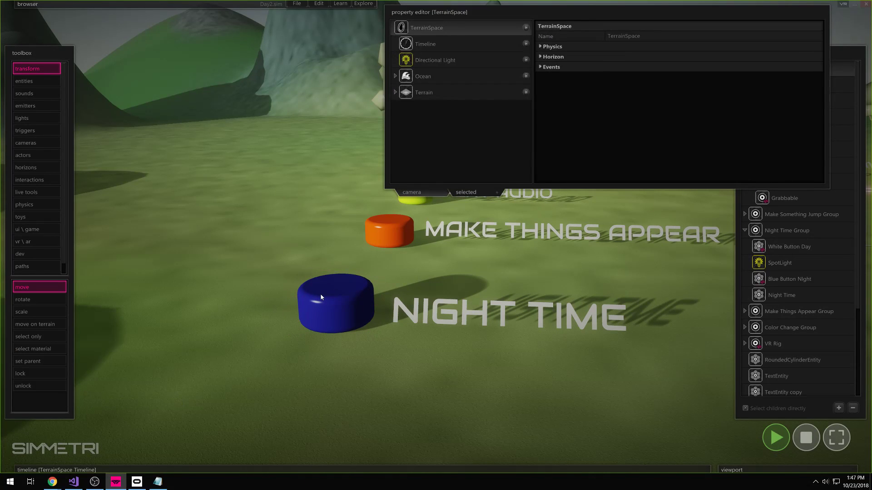
pyautogui.click(321, 295)
pyautogui.click(376, 306)
pyautogui.click(362, 297)
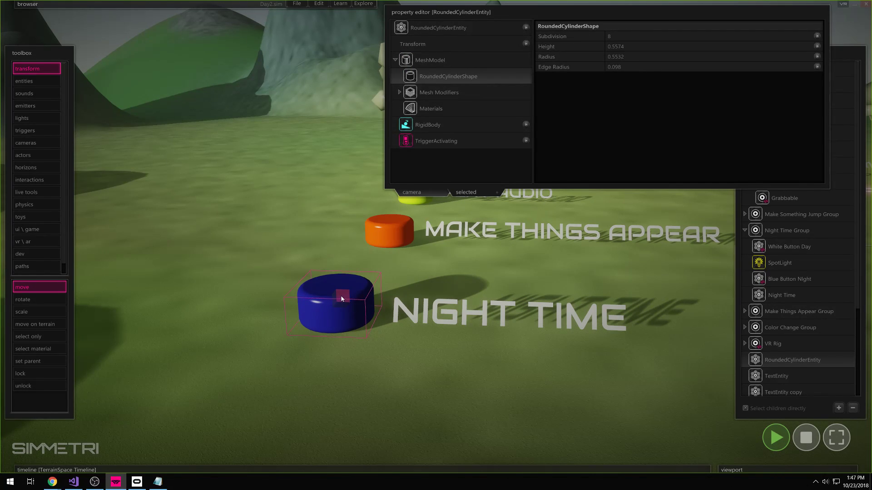
pyautogui.click(414, 275)
pyautogui.click(359, 304)
pyautogui.click(400, 283)
pyautogui.click(362, 291)
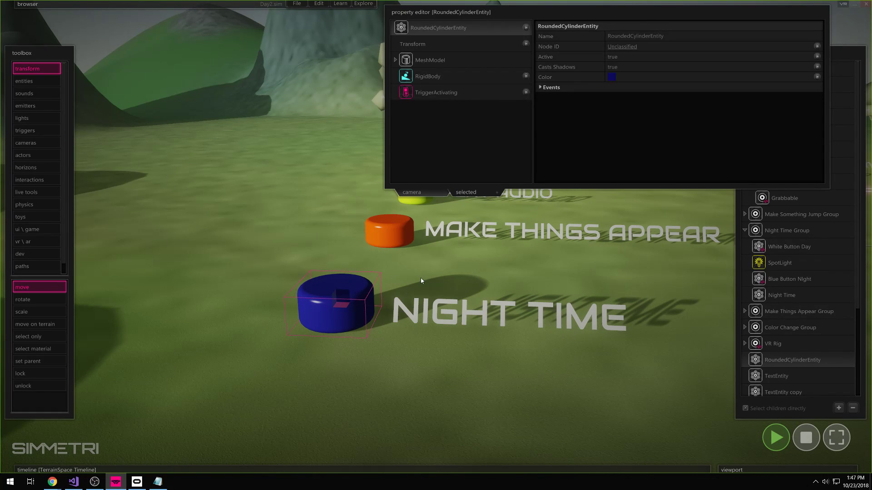
# - Add an Interactable component to the Night Time button and show its events
pyautogui.click(448, 288)
pyautogui.click(347, 282)
pyautogui.click(296, 257)
pyautogui.click(317, 315)
pyautogui.click(526, 27)
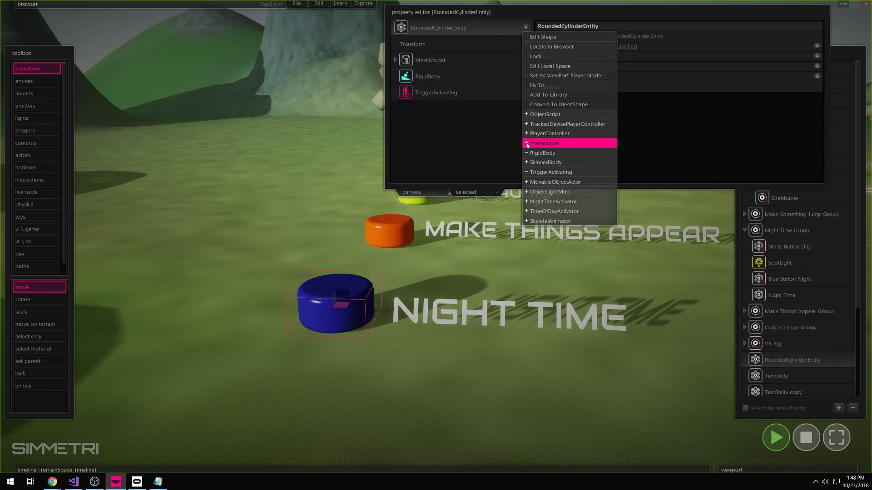
pyautogui.click(527, 144)
pyautogui.click(468, 109)
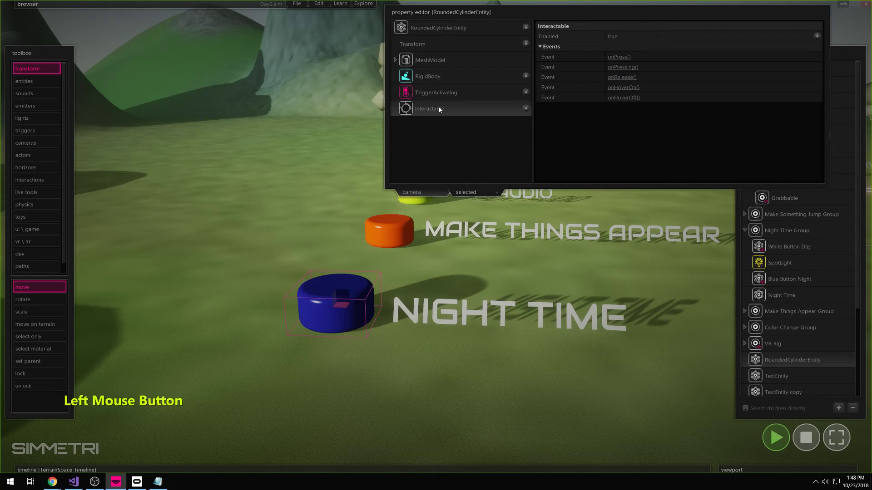
# - Create a script for the Night Time button's onPress event
pyautogui.click(620, 56)
pyautogui.moveTo(494, 329); pyautogui.dragTo(499, 282, button='right')
pyautogui.press('s')
pyautogui.press('w')
pyautogui.moveTo(753, 432); pyautogui.dragTo(749, 431, button='right')
pyautogui.press('a')
pyautogui.press('s')
pyautogui.moveTo(577, 329); pyautogui.dragTo(551, 360, button='right')
pyautogui.press('d')
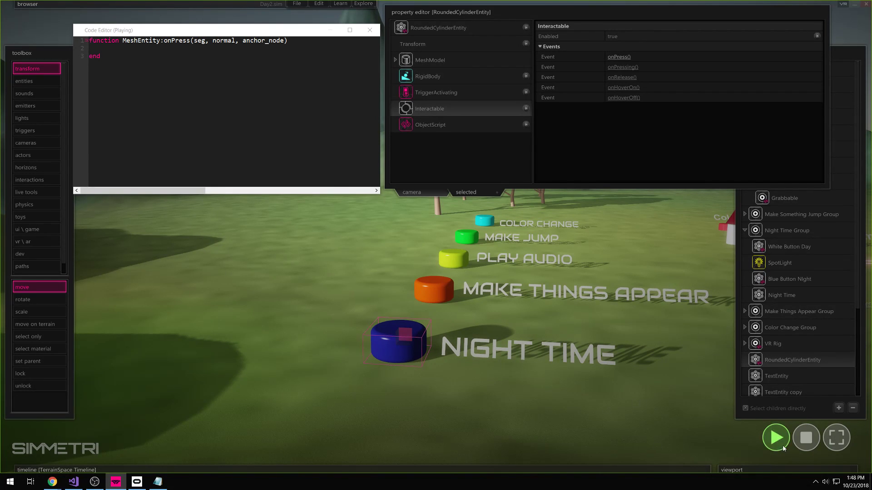
# - Stop the simulation and add blank lines inside the onPress function body
pyautogui.click(806, 446)
pyautogui.moveTo(436, 237); pyautogui.dragTo(426, 186, button='right')
pyautogui.press('s')
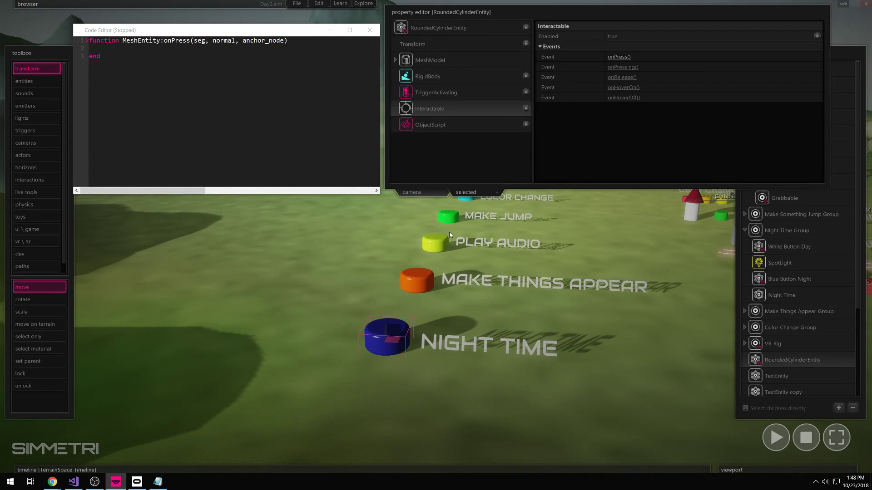
pyautogui.click(187, 74)
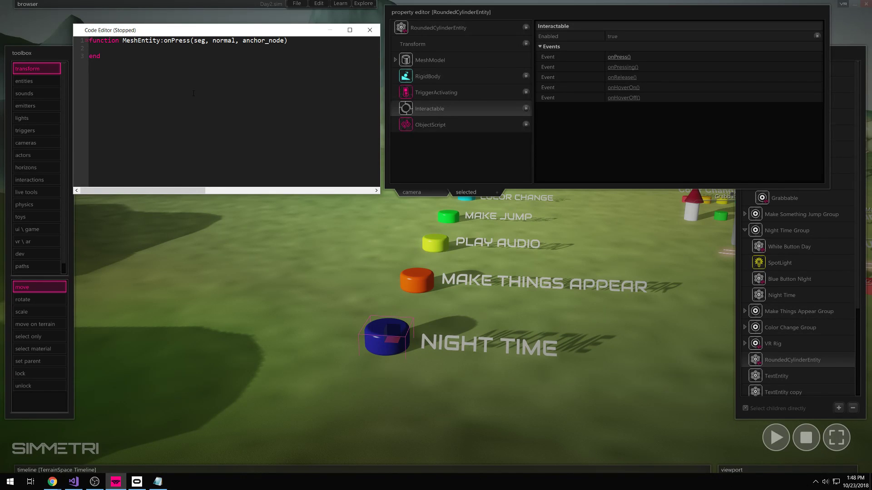
pyautogui.click(120, 50)
pyautogui.press('Return')
pyautogui.press('Return')
pyautogui.click(119, 59)
# - Select the SkySpace to show its settings, with Time Of Day at 15.0083
pyautogui.click(567, 10)
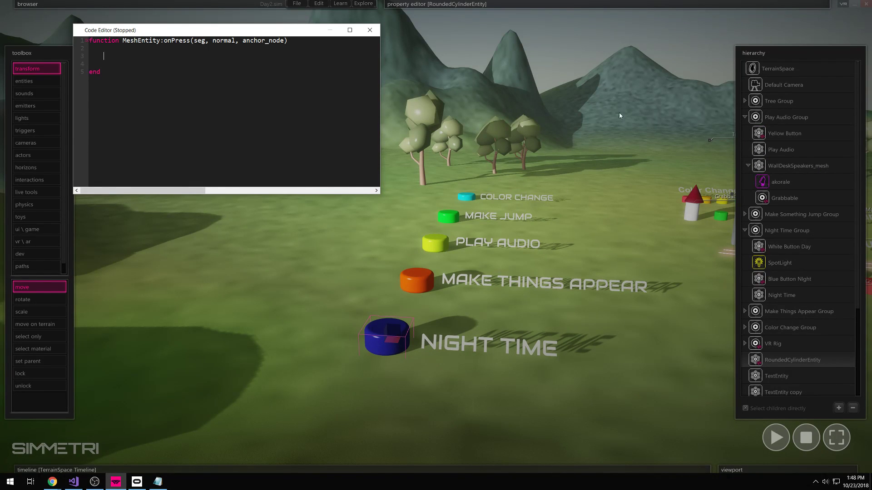
pyautogui.moveTo(616, 103); pyautogui.dragTo(644, 141, button='right')
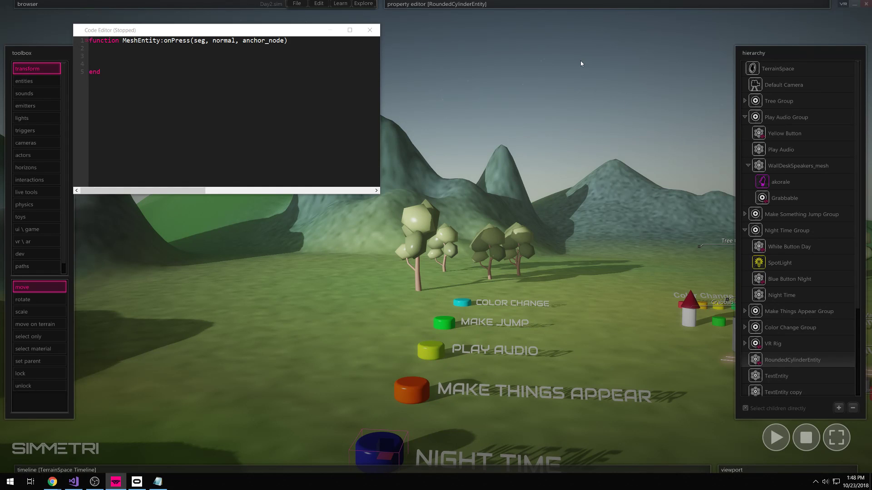
pyautogui.click(570, 41)
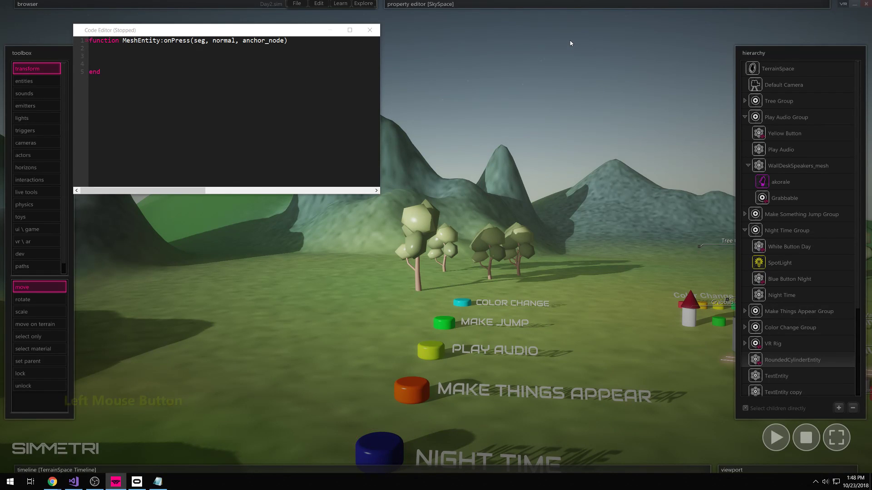
pyautogui.click(558, 50)
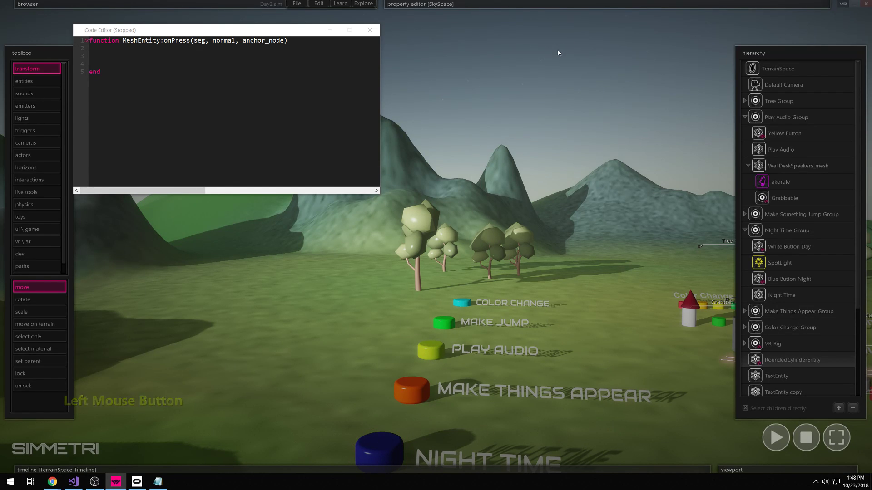
pyautogui.click(417, 67)
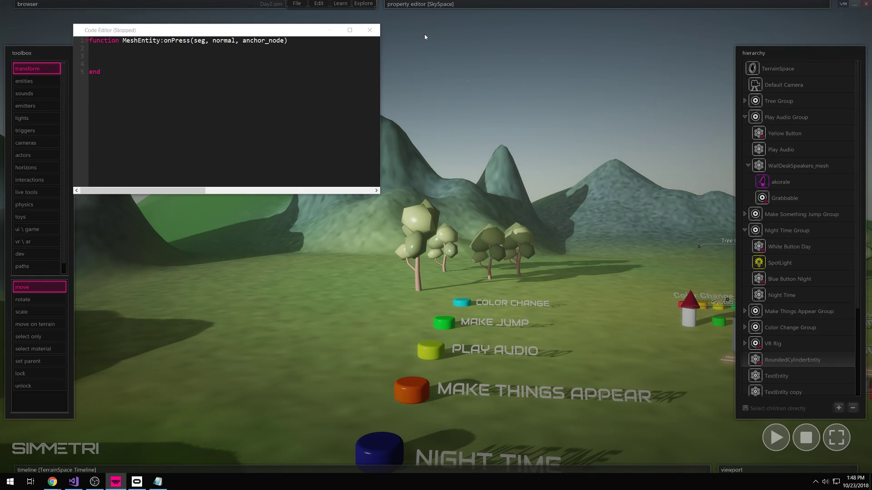
pyautogui.moveTo(424, 37)
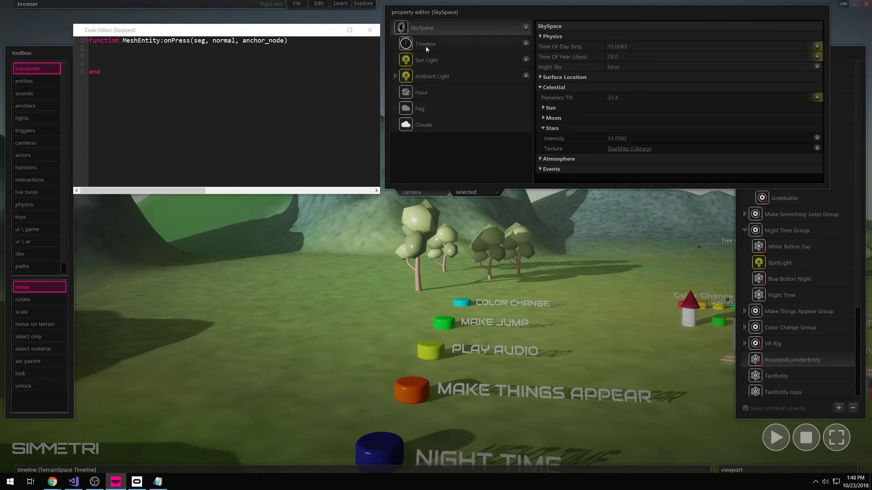
# - Raise the SkySpace cloud coverage to about 0.48
pyautogui.moveTo(436, 255); pyautogui.dragTo(444, 188, button='right')
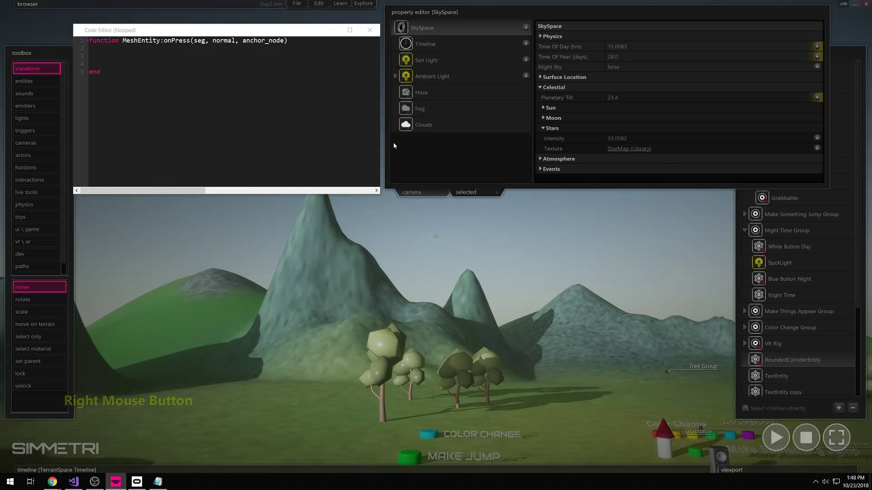
pyautogui.click(432, 112)
pyautogui.click(465, 128)
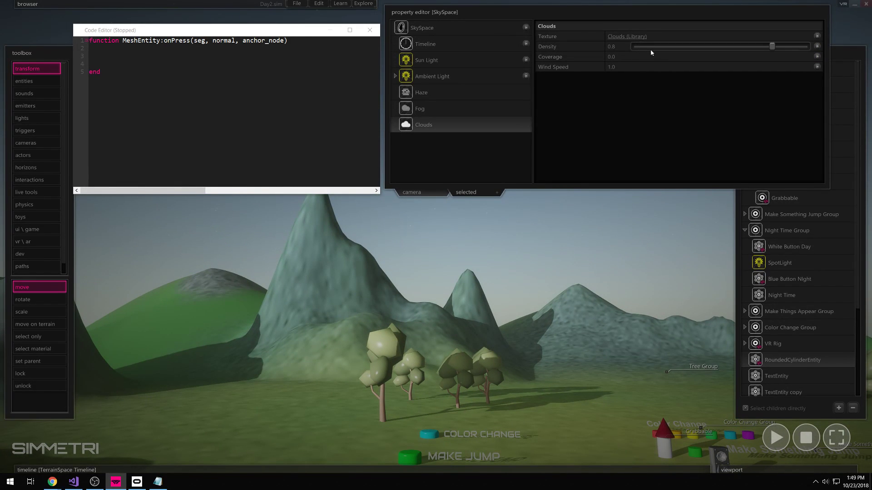
pyautogui.moveTo(635, 57)
pyautogui.mouseDown()
pyautogui.moveTo(712, 57)
pyautogui.moveTo(630, 61)
pyautogui.mouseUp()
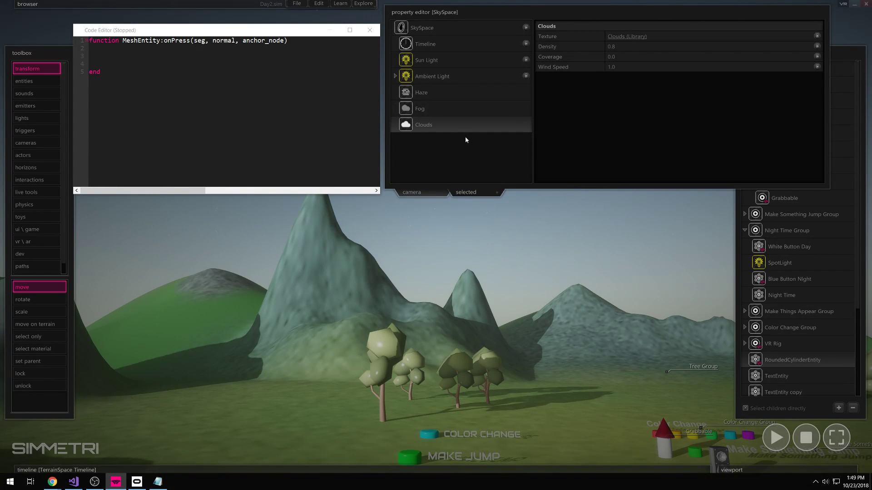
# - Slide the Time Of Day toward sunset, then back slightly earlier
pyautogui.click(436, 30)
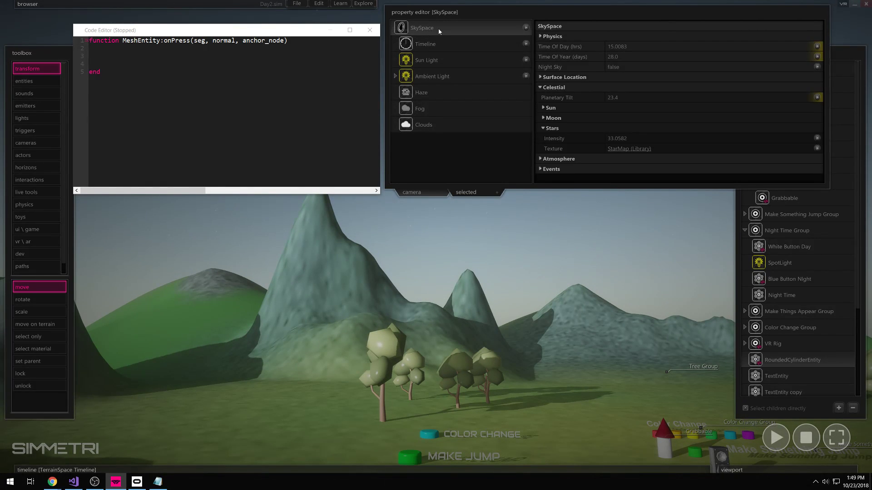
pyautogui.moveTo(458, 229); pyautogui.dragTo(485, 86, button='right')
pyautogui.moveTo(739, 47)
pyautogui.moveTo(739, 47)
pyautogui.mouseDown()
pyautogui.moveTo(754, 47)
pyautogui.moveTo(721, 48)
pyautogui.moveTo(778, 47)
pyautogui.moveTo(757, 48)
pyautogui.mouseUp()
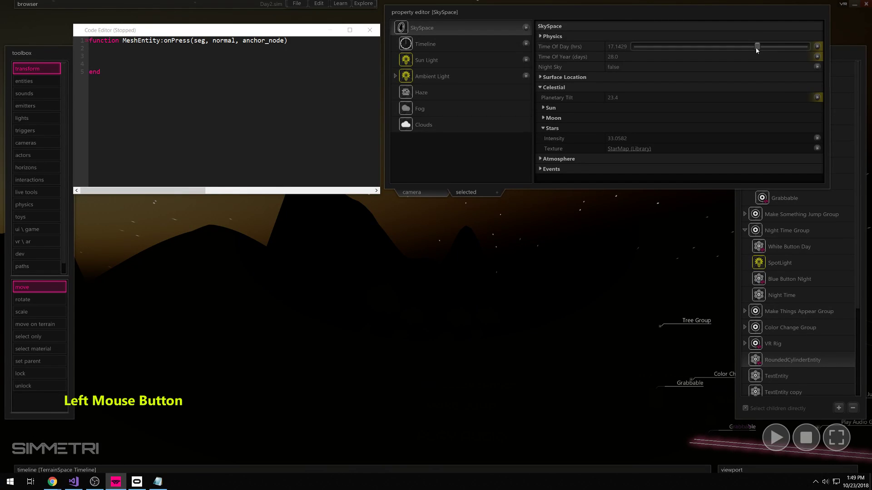
pyautogui.moveTo(756, 47); pyautogui.dragTo(730, 50)
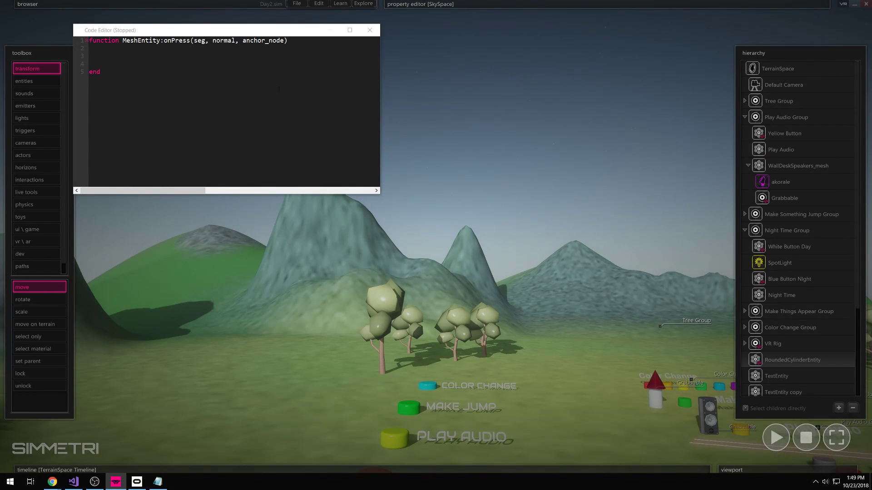
# - Bring the row of labelled buttons into view and try selecting the Night Time cylinder
pyautogui.click(191, 88)
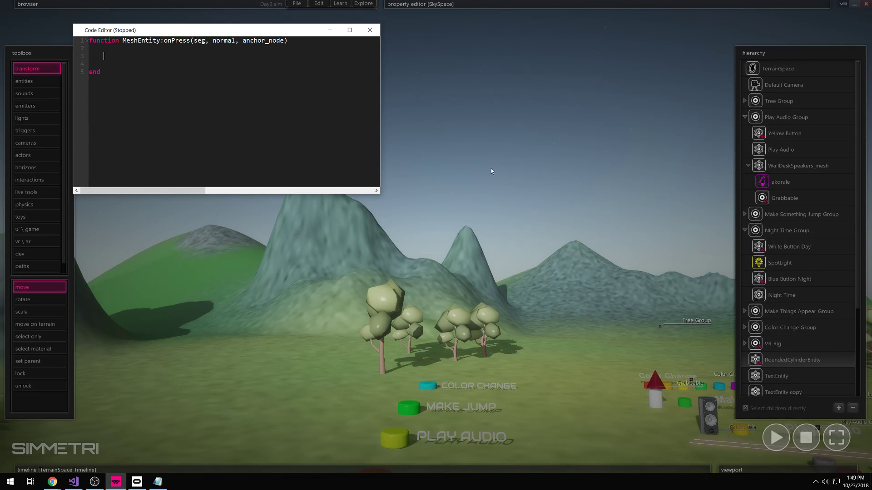
pyautogui.moveTo(574, 296); pyautogui.dragTo(389, 367, button='right')
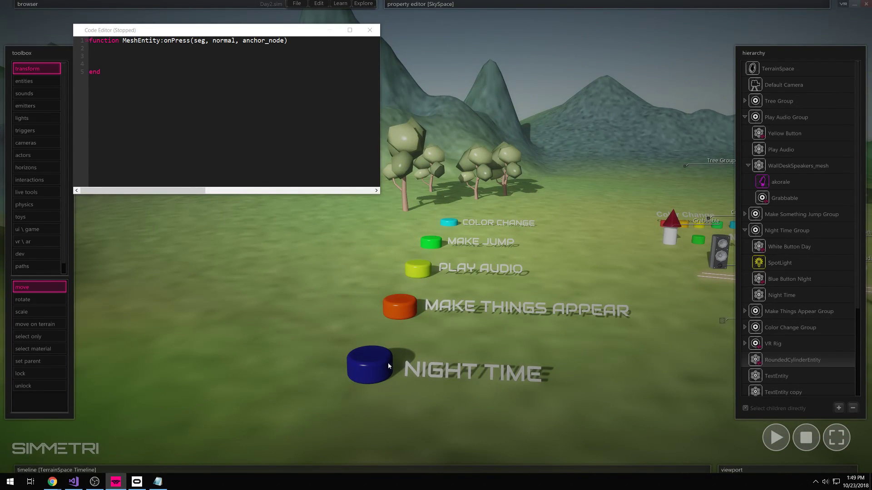
pyautogui.click(106, 46)
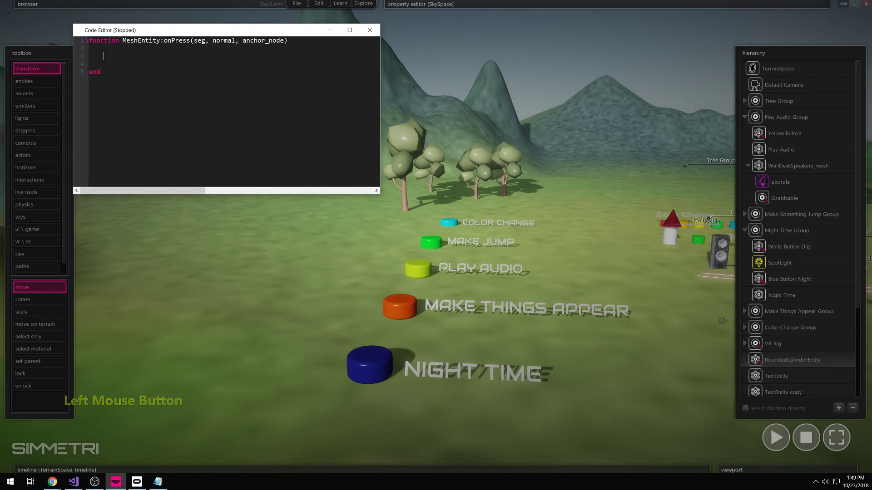
pyautogui.click(386, 337)
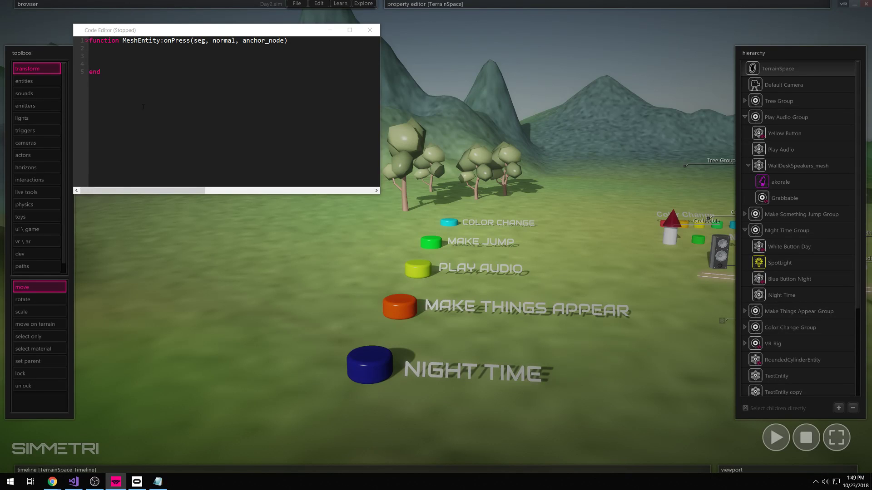
pyautogui.click(368, 383)
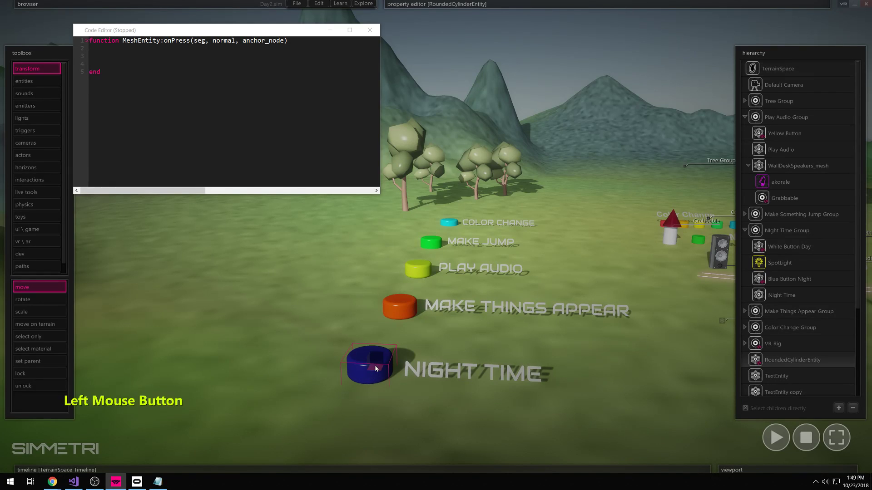
pyautogui.click(564, 43)
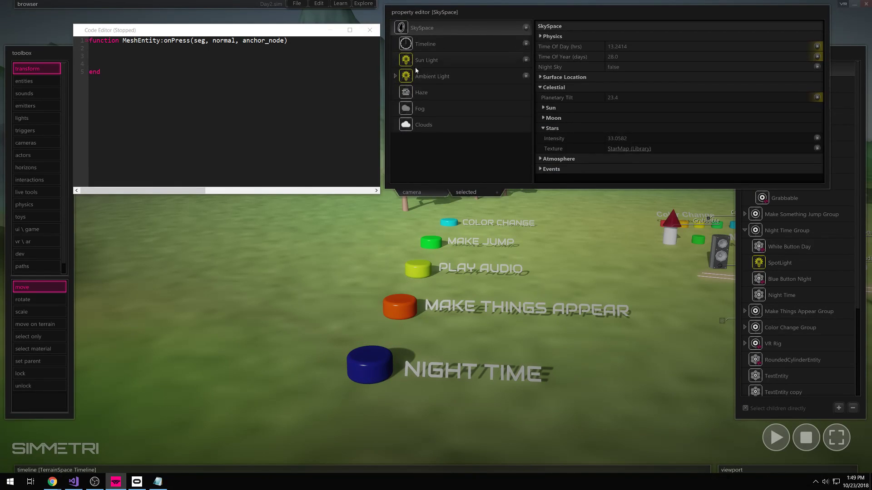
pyautogui.click(344, 254)
pyautogui.click(401, 305)
pyautogui.click(351, 316)
pyautogui.click(375, 334)
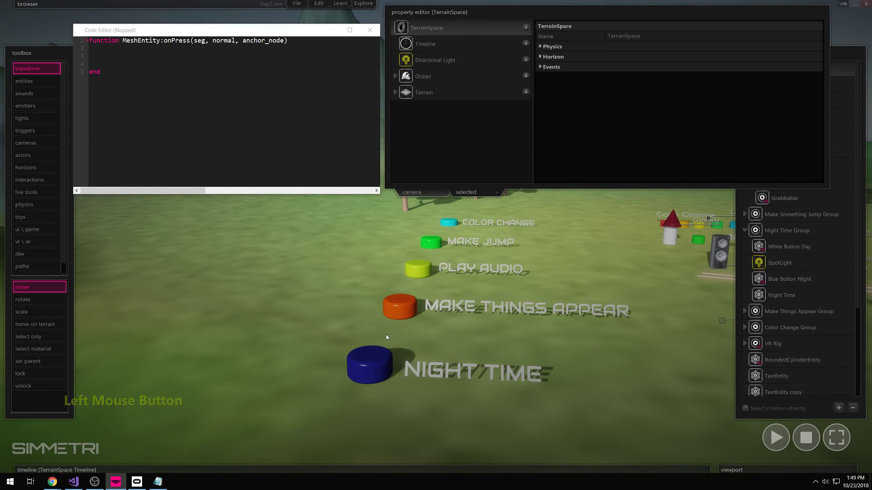
# - Close the old script window and open the Night Time cylinder's code for editing
pyautogui.click(369, 30)
pyautogui.click(366, 356)
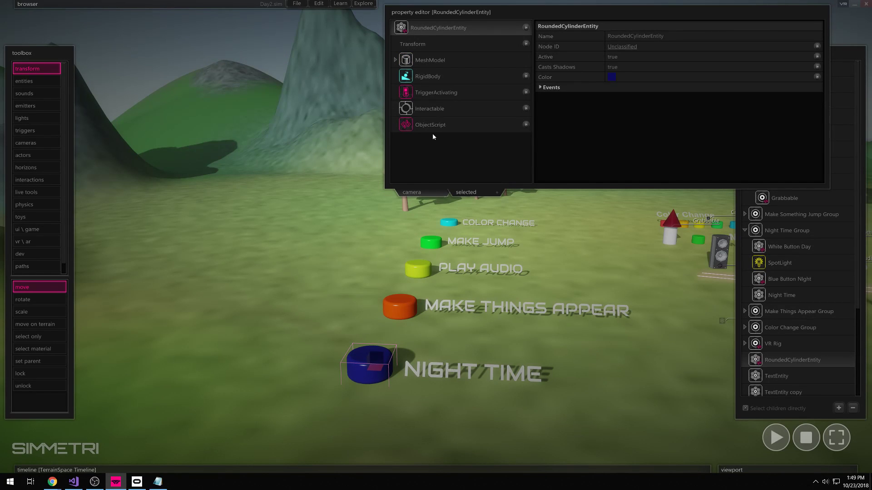
pyautogui.click(408, 126)
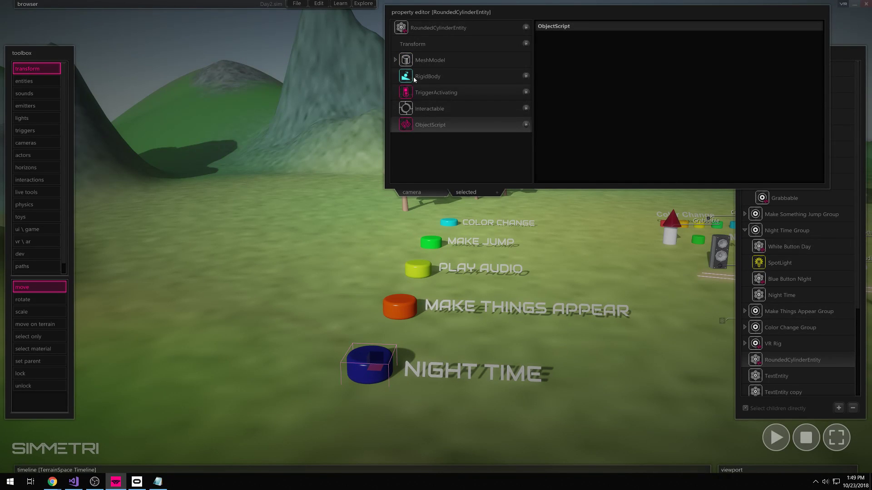
pyautogui.click(401, 28)
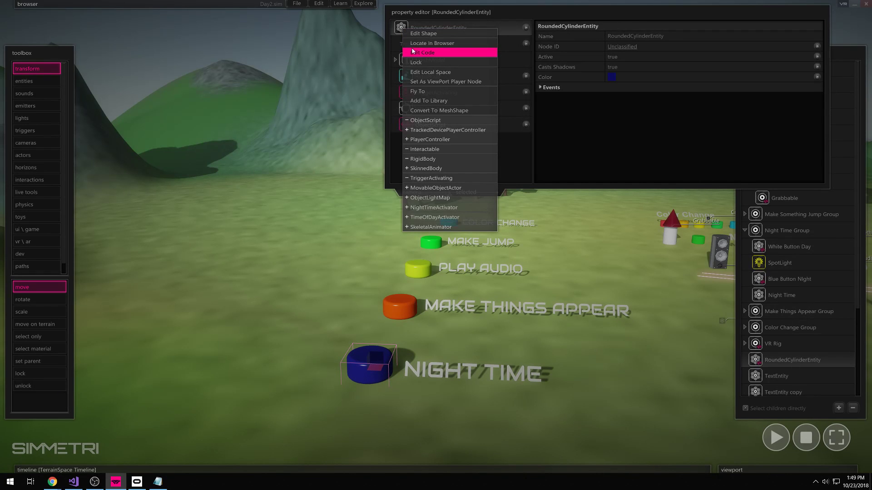
pyautogui.click(411, 53)
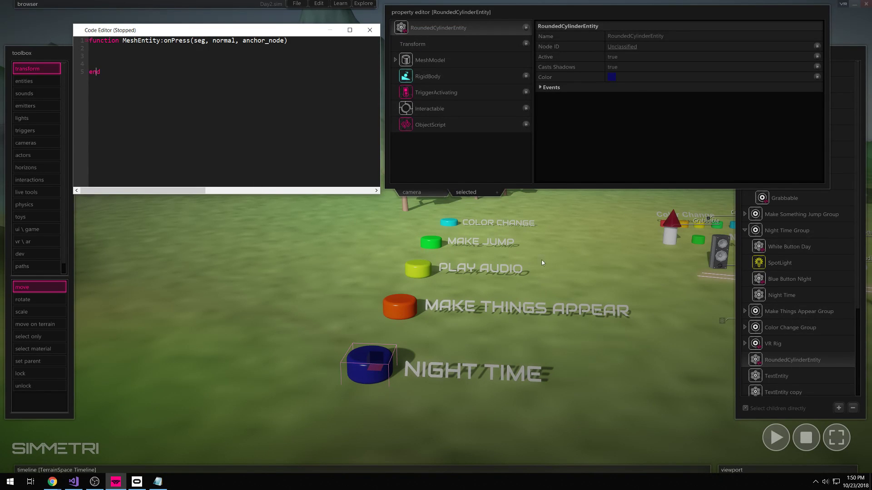
pyautogui.moveTo(581, 321); pyautogui.dragTo(605, 328, button='right')
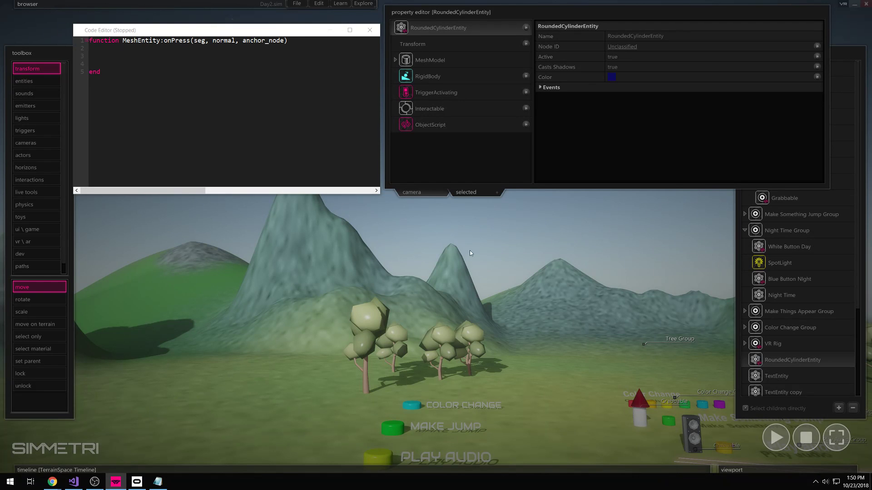
# - Show the SkySpace properties, grab its object reference, and return to the onPress function
pyautogui.click(554, 200)
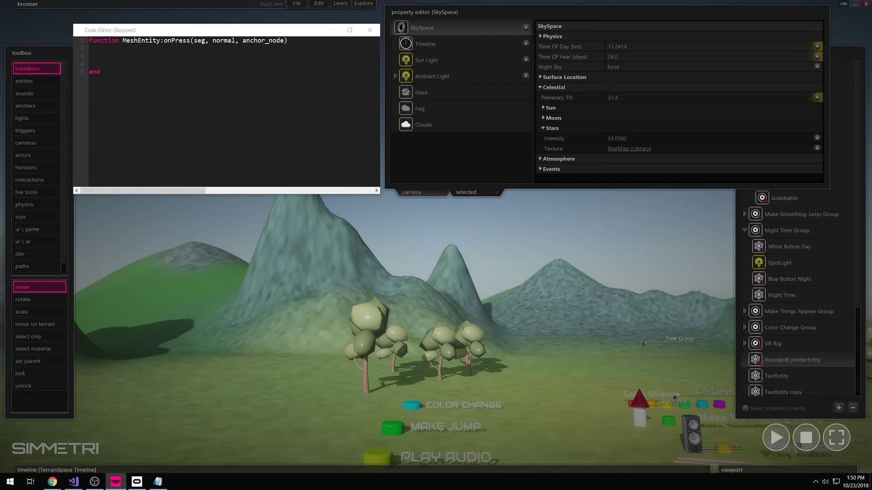
pyautogui.click(448, 11)
pyautogui.click(445, 8)
pyautogui.click(403, 28)
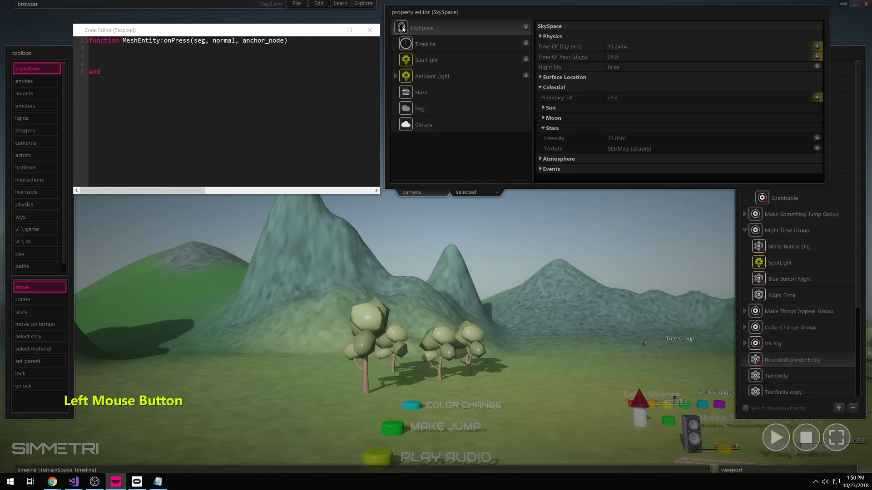
pyautogui.moveTo(633, 49)
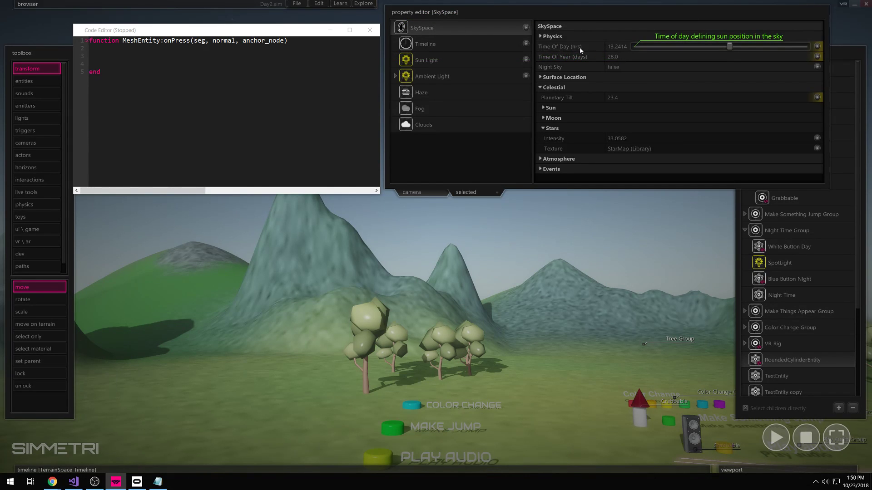
pyautogui.moveTo(402, 28)
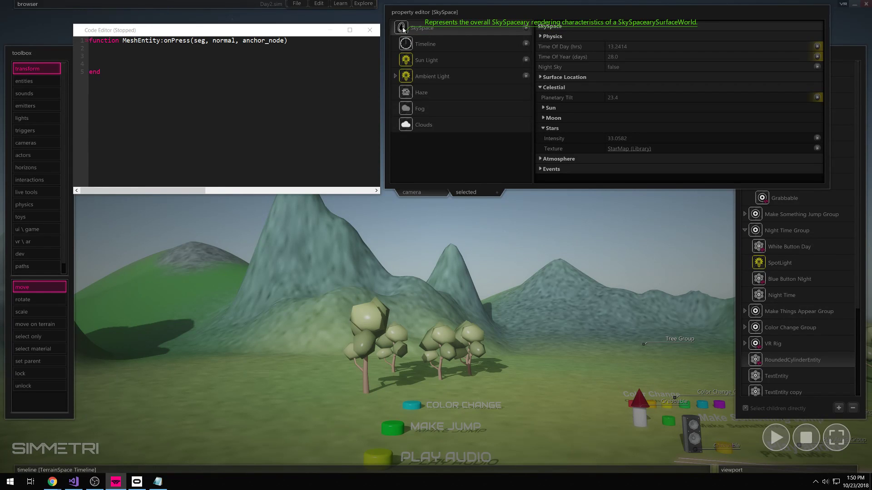
pyautogui.click(222, 49)
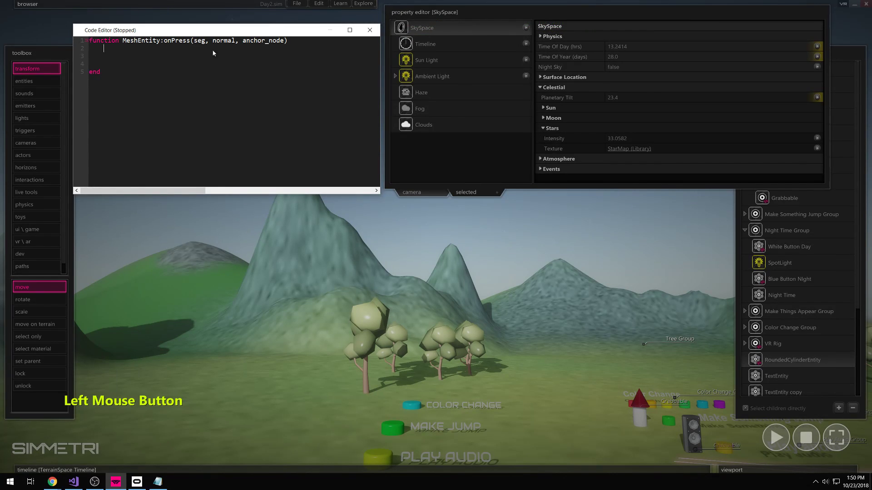
# - Paste the 'SkySpace = findObjectByUid(...)' line into onPress and add blank lines below
pyautogui.write('SkySpace = findObjectByUid("^1/13SENSJD58GSW2OWMB43PHGTKE")')
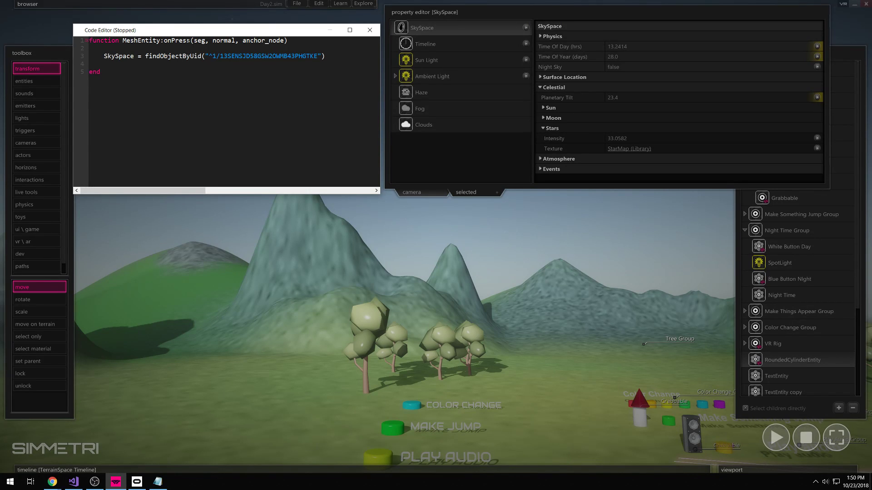
pyautogui.click(119, 64)
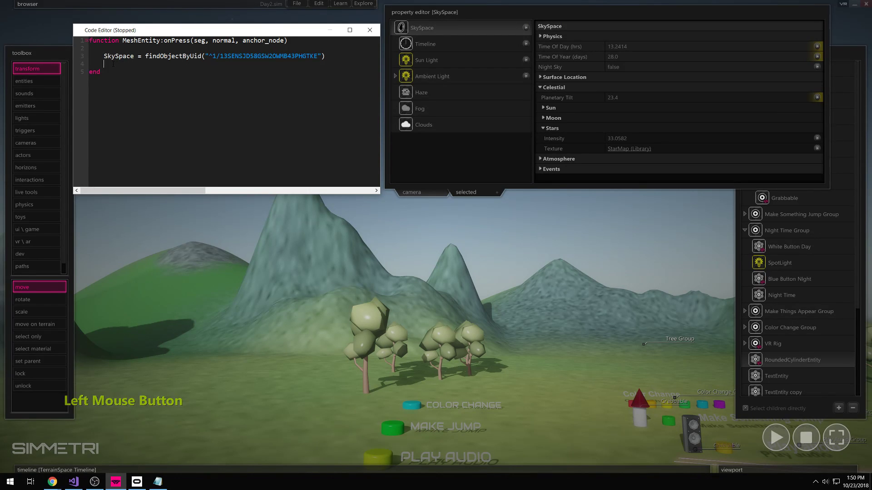
pyautogui.press('Return')
pyautogui.press('Return')
pyautogui.click(114, 71)
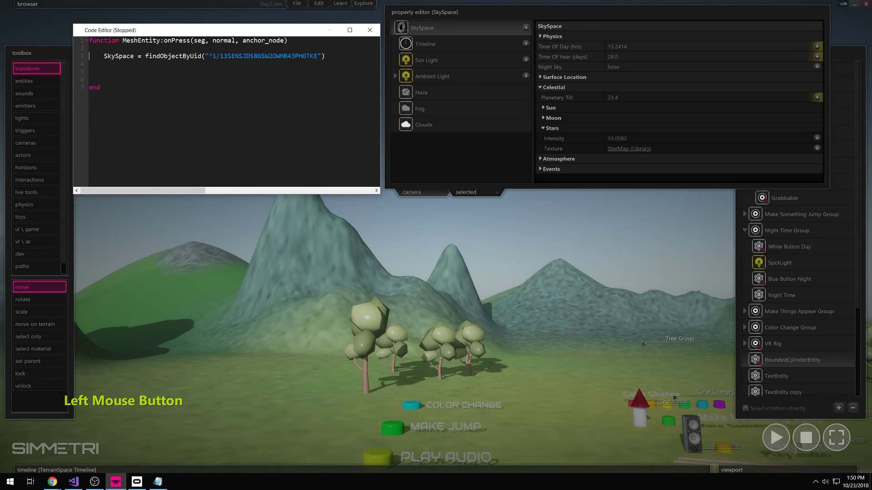
pyautogui.moveTo(403, 29)
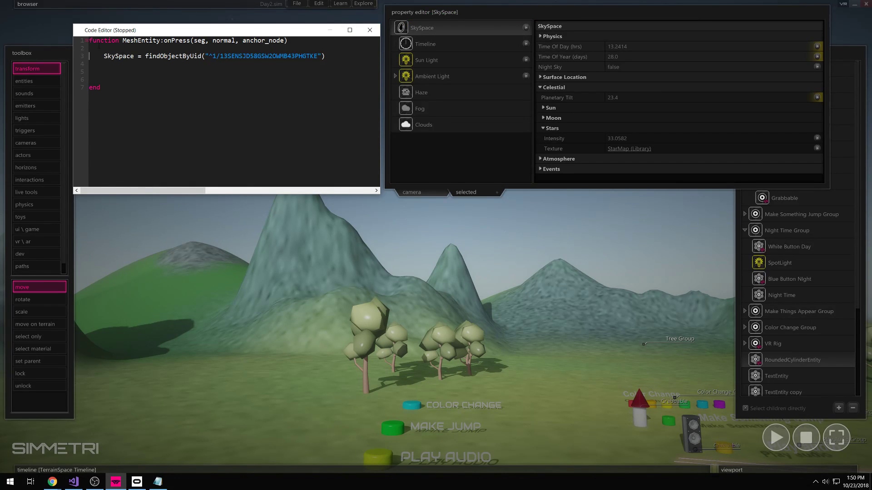
pyautogui.click(112, 67)
# - Review the lookup line's variable, findObjectByUid call and id string, adding a line before end
pyautogui.moveTo(104, 56); pyautogui.dragTo(341, 60)
pyautogui.click(136, 57)
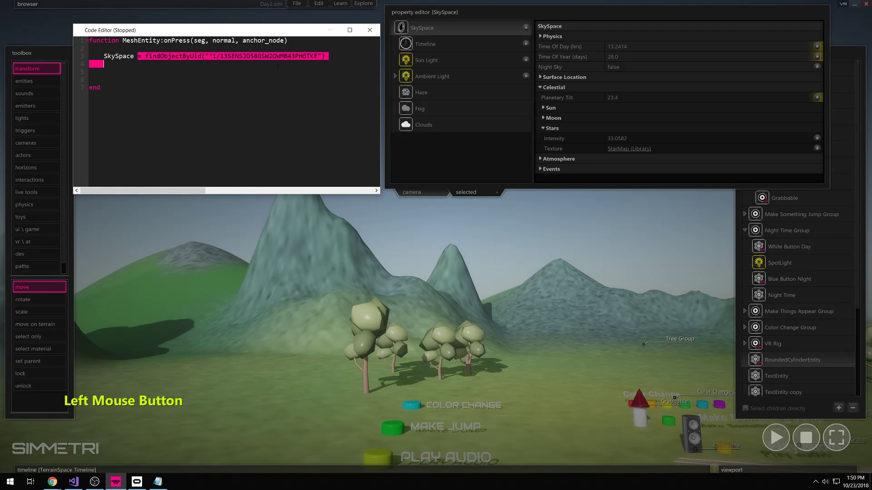
pyautogui.click(341, 60)
pyautogui.moveTo(190, 56); pyautogui.dragTo(317, 57)
pyautogui.click(333, 60)
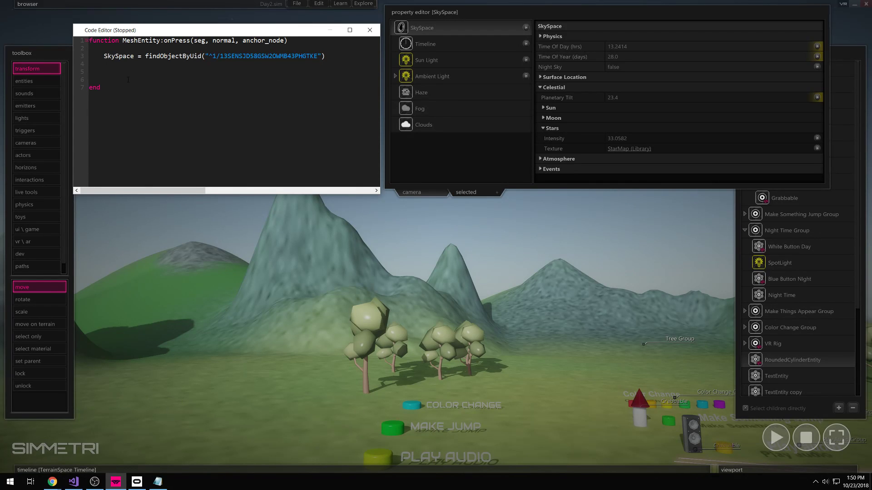
pyautogui.press('Return')
pyautogui.moveTo(104, 56); pyautogui.dragTo(135, 56)
pyautogui.click(103, 56)
# - Type 'SkySpace.' on line 5 below the lookup to begin accessing its members
pyautogui.click(117, 69)
pyautogui.click(330, 78)
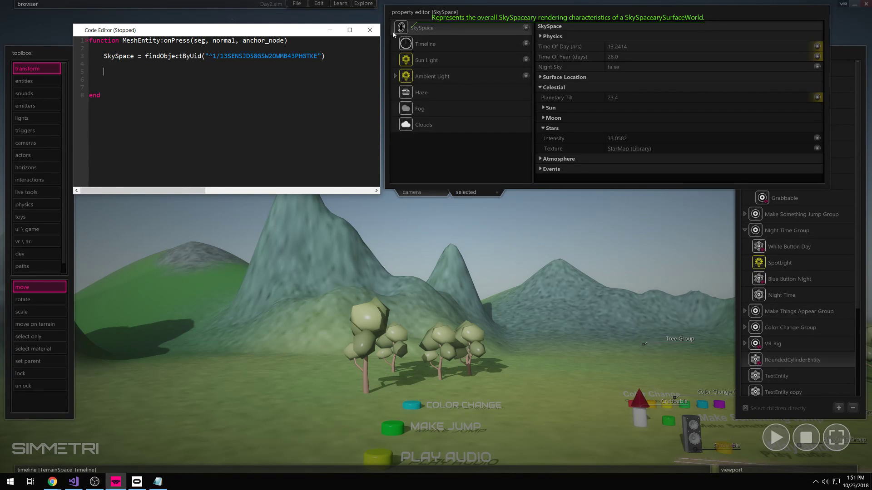
pyautogui.click(111, 77)
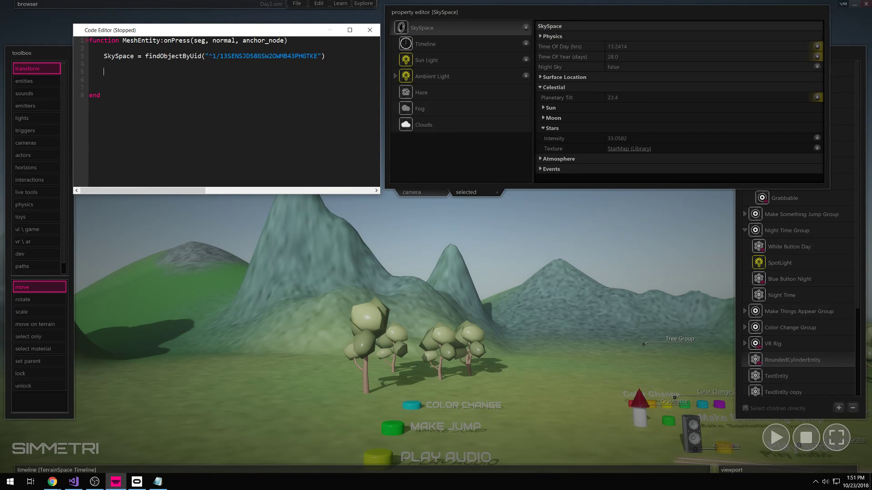
pyautogui.moveTo(104, 58); pyautogui.dragTo(135, 57)
pyautogui.click(112, 72)
pyautogui.press('shift')
pyautogui.press('shift')
pyautogui.write('Sky')
pyautogui.press('shift')
pyautogui.write('Space')
pyautogui.click(133, 71)
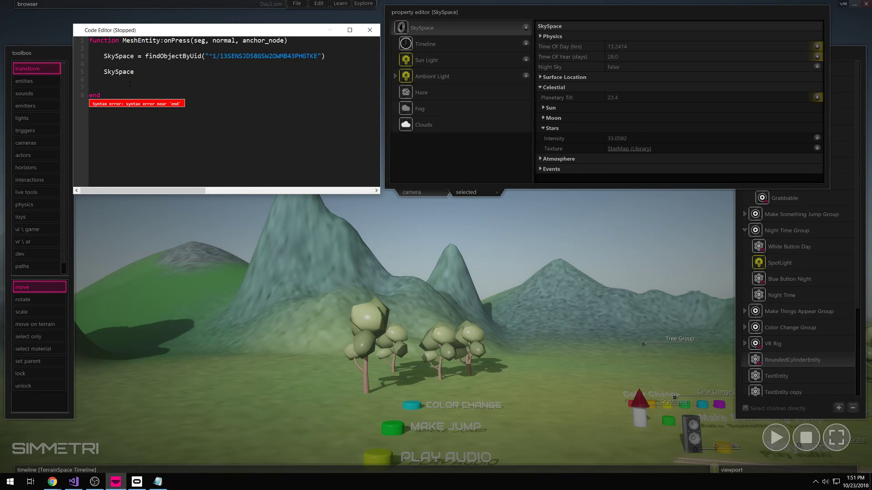
pyautogui.write('.')
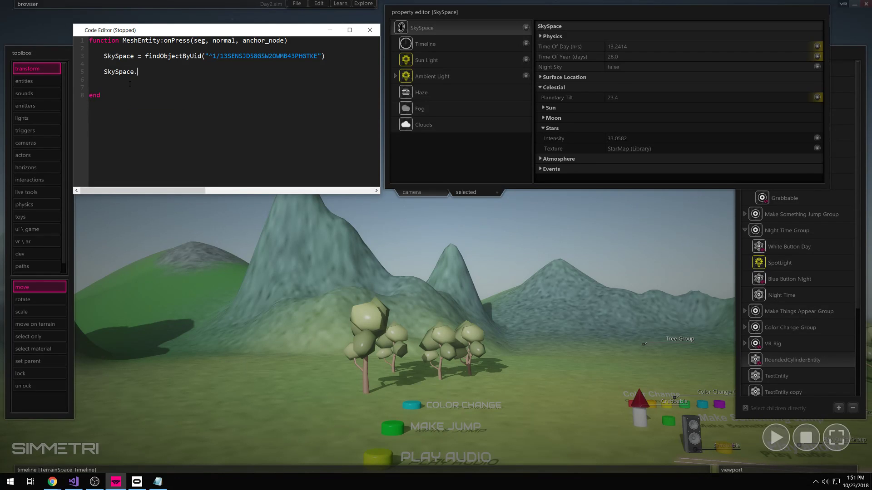
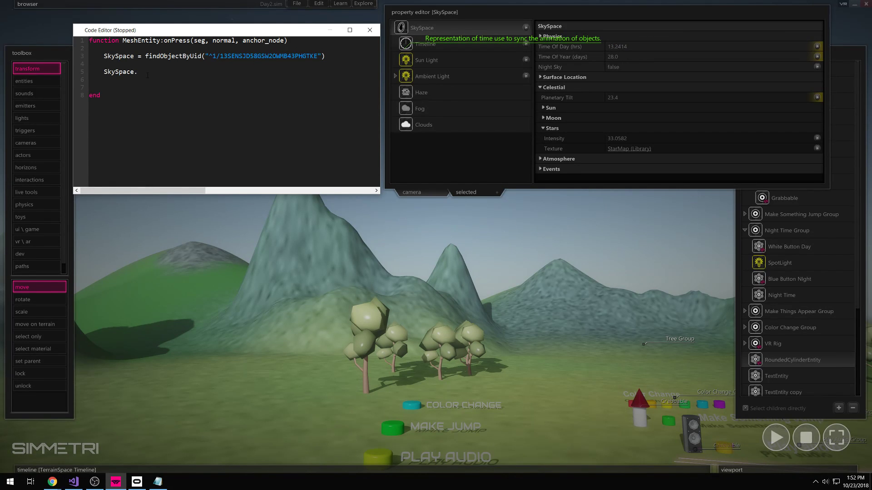
# - Complete line 5 of onPress as 'SkySpace.timeOfDay = 17'
pyautogui.write('timeOfDay =')
pyautogui.click(139, 72)
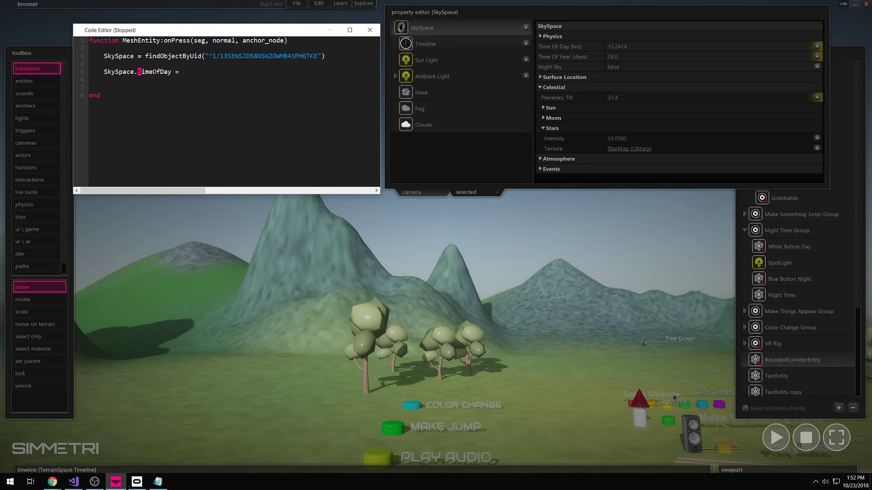
pyautogui.click(162, 72)
pyautogui.click(184, 73)
pyautogui.moveTo(527, 240); pyautogui.dragTo(595, 41, button='right')
pyautogui.moveTo(610, 47)
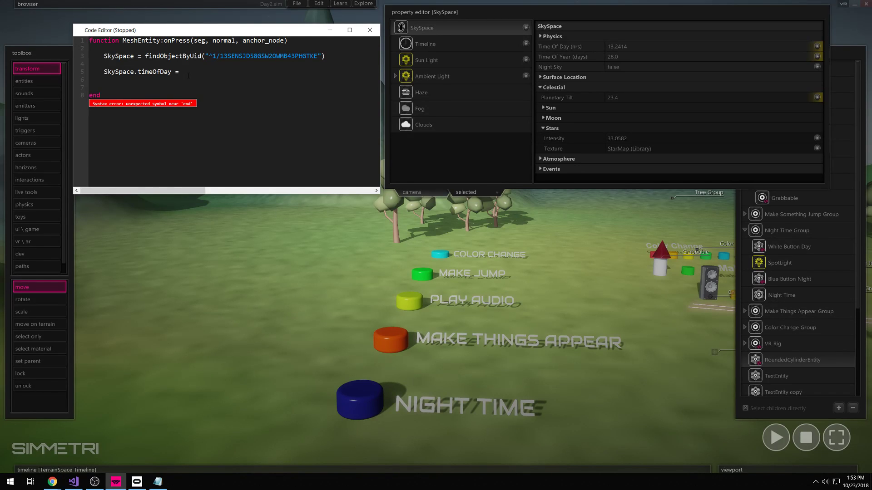
pyautogui.write('17')
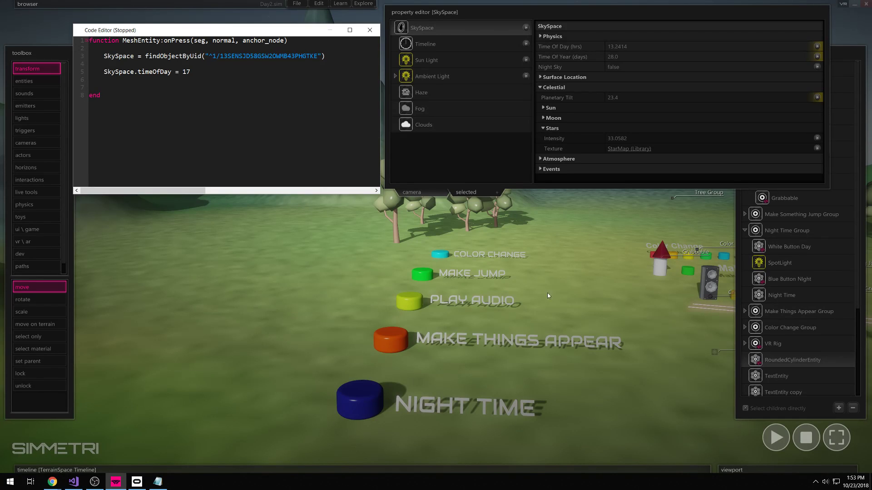
pyautogui.click(565, 299)
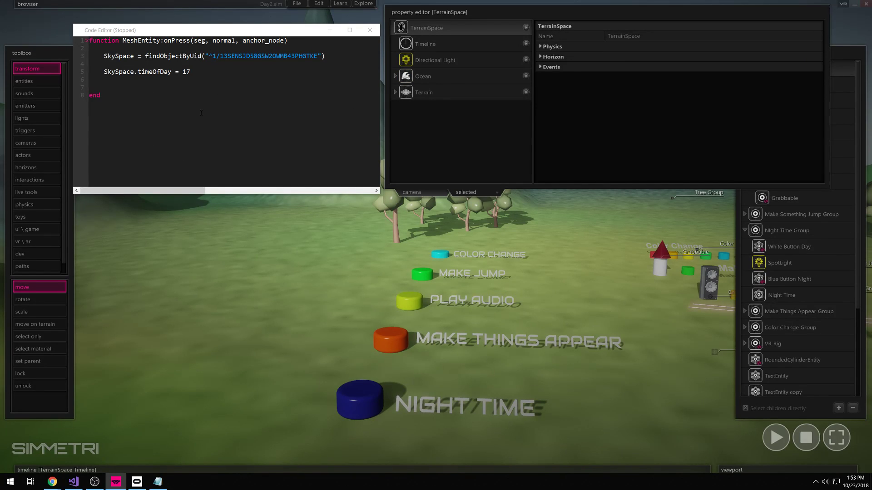
pyautogui.click(599, 333)
pyautogui.moveTo(639, 387); pyautogui.dragTo(642, 394, button='right')
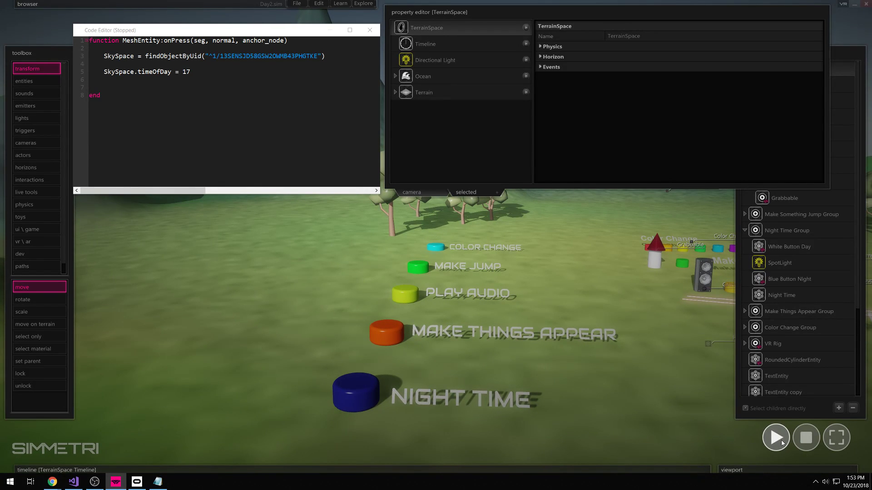
pyautogui.click(777, 439)
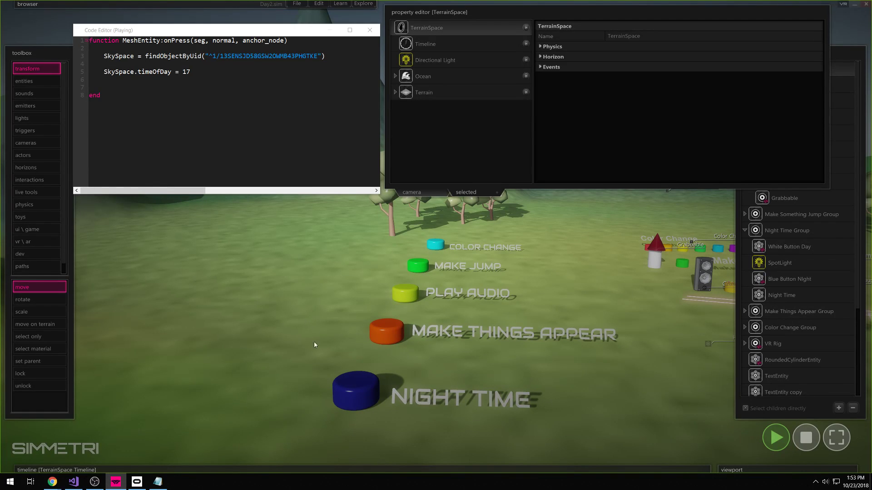
pyautogui.click(358, 392)
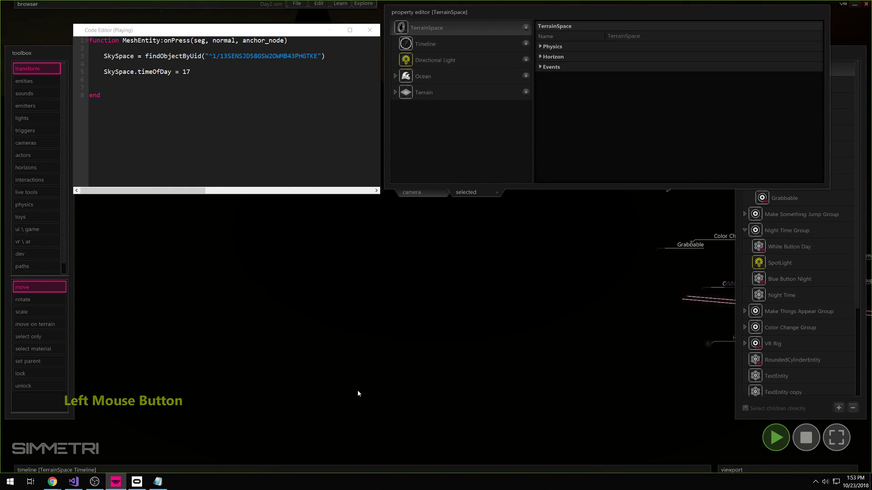
pyautogui.moveTo(358, 393); pyautogui.dragTo(436, 237, button='right')
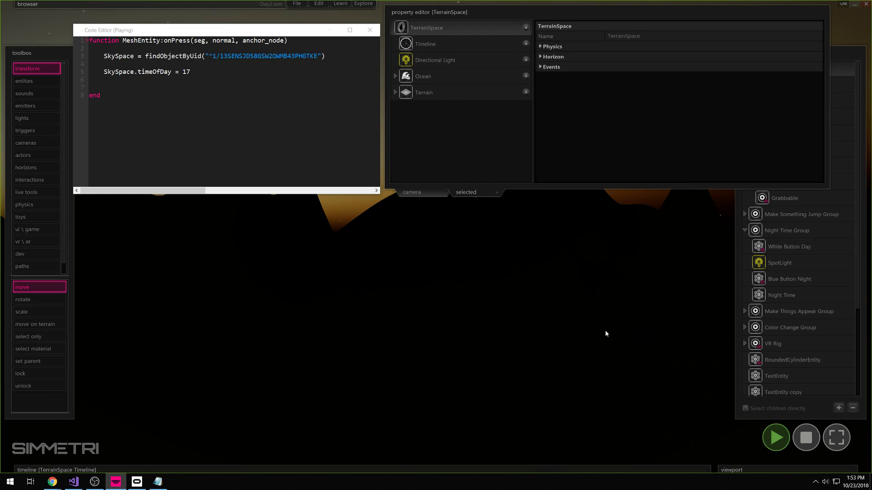
pyautogui.moveTo(634, 357); pyautogui.dragTo(436, 237, button='right')
pyautogui.moveTo(708, 399); pyautogui.dragTo(436, 237, button='right')
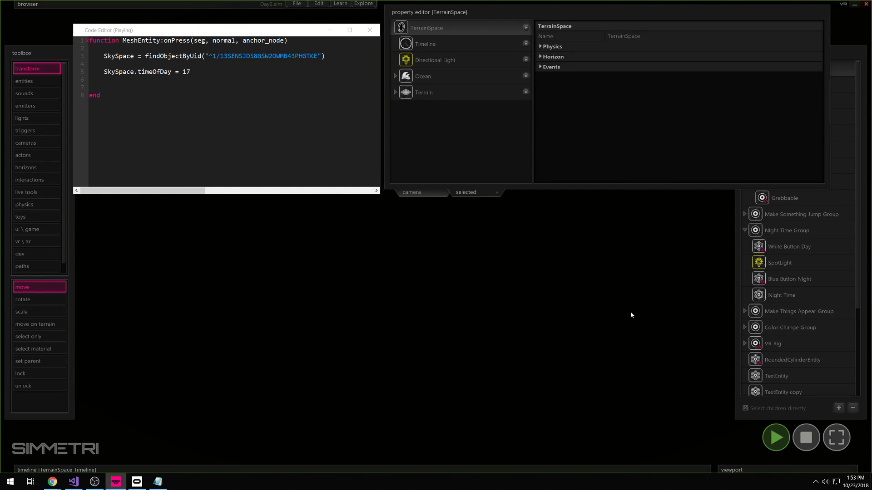
pyautogui.click(376, 330)
pyautogui.click(806, 438)
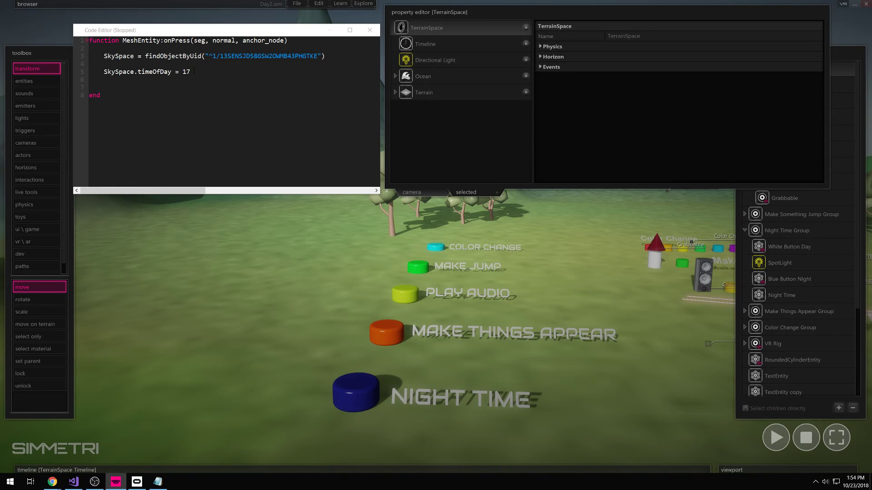
# - Place a spot light, SpotLight 2, on the Night Time button and raise it just above
pyautogui.click(107, 65)
pyautogui.click(100, 64)
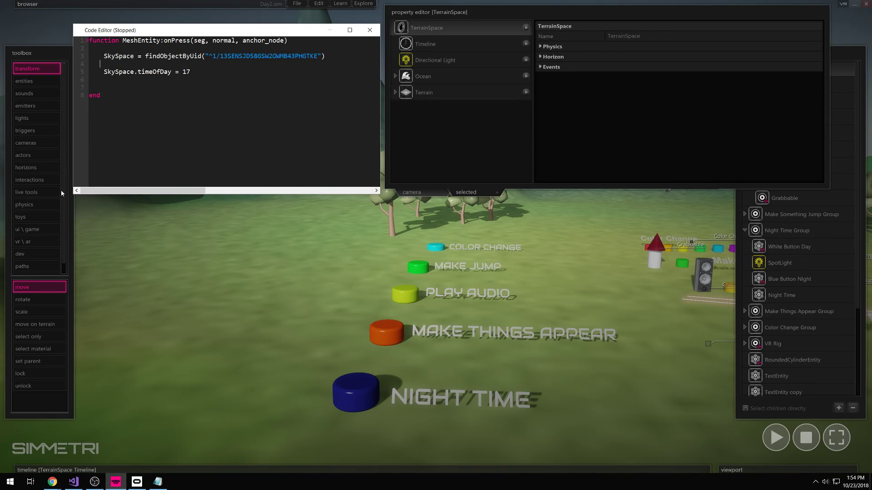
pyautogui.click(23, 118)
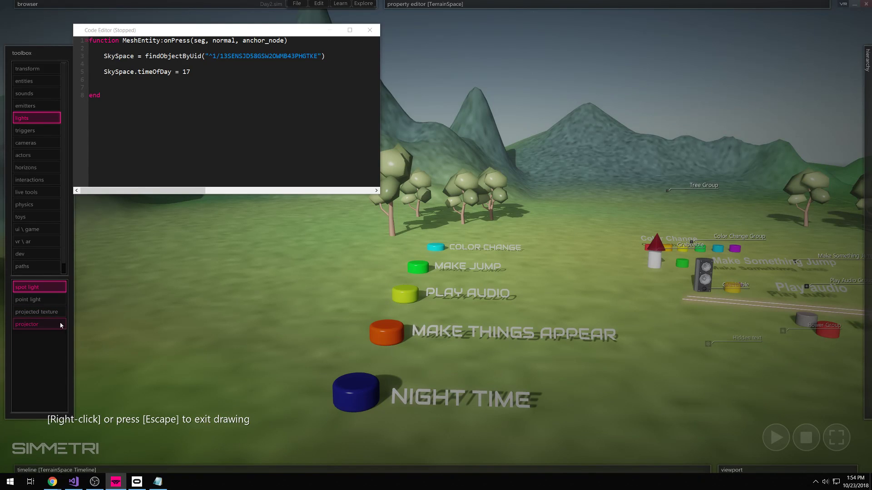
pyautogui.click(347, 385)
pyautogui.rightClick(345, 358)
pyautogui.moveTo(352, 383); pyautogui.dragTo(354, 314)
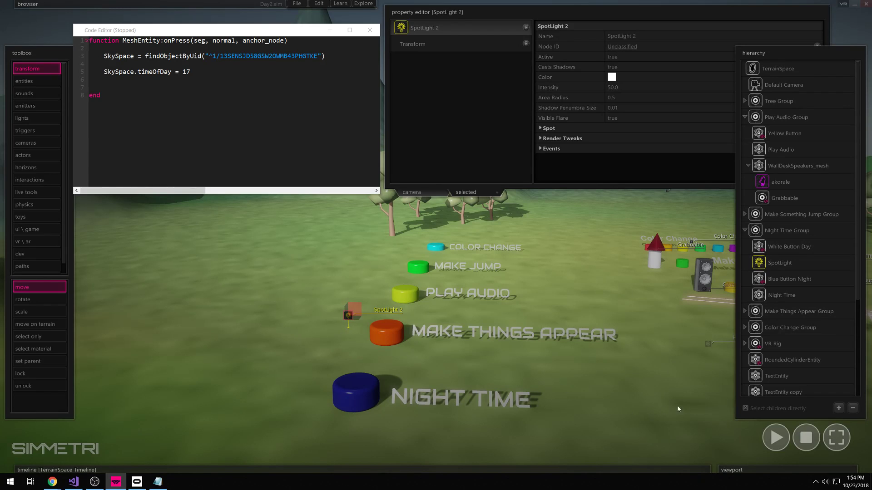
pyautogui.click(777, 438)
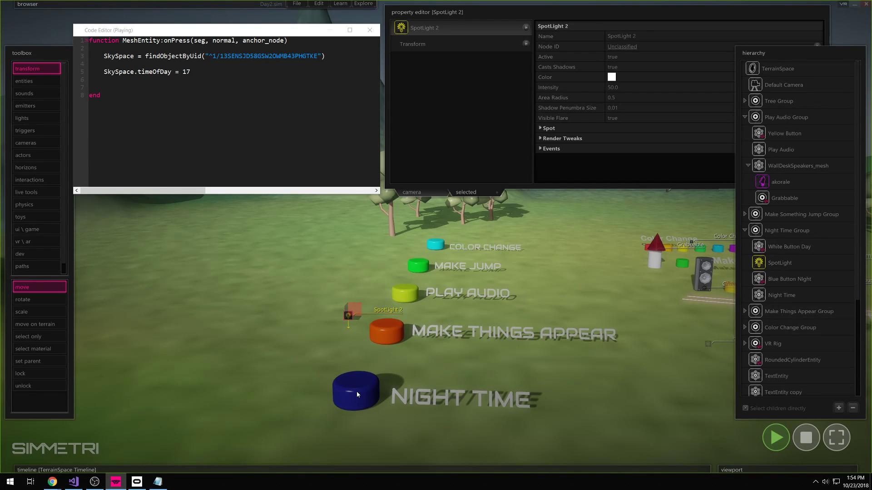
pyautogui.click(357, 391)
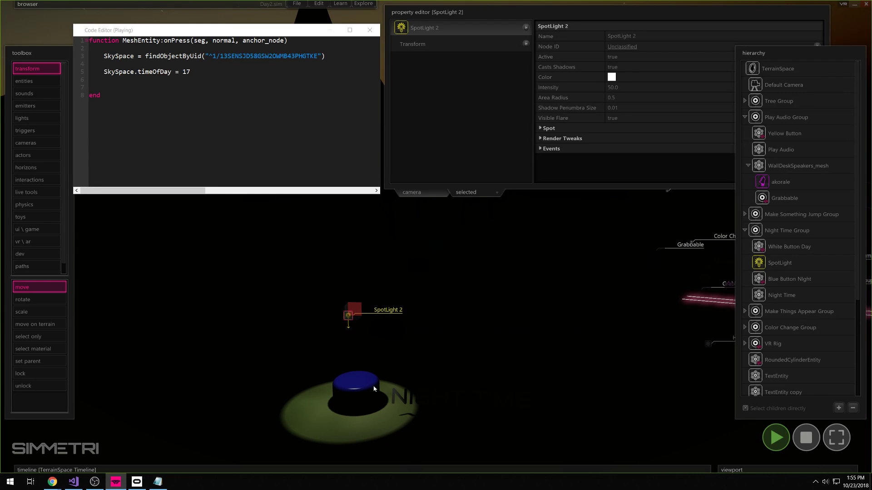
pyautogui.click(805, 444)
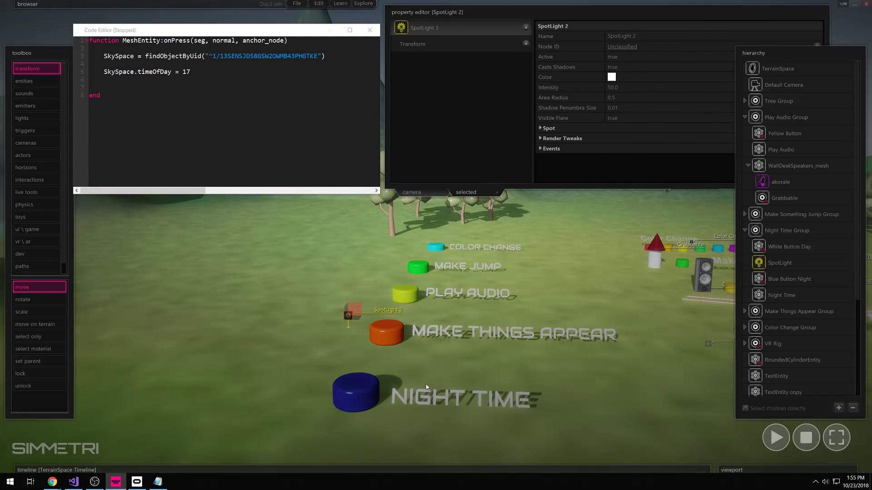
pyautogui.moveTo(420, 384); pyautogui.dragTo(400, 386, button='right')
pyautogui.moveTo(458, 395); pyautogui.dragTo(472, 382, button='right')
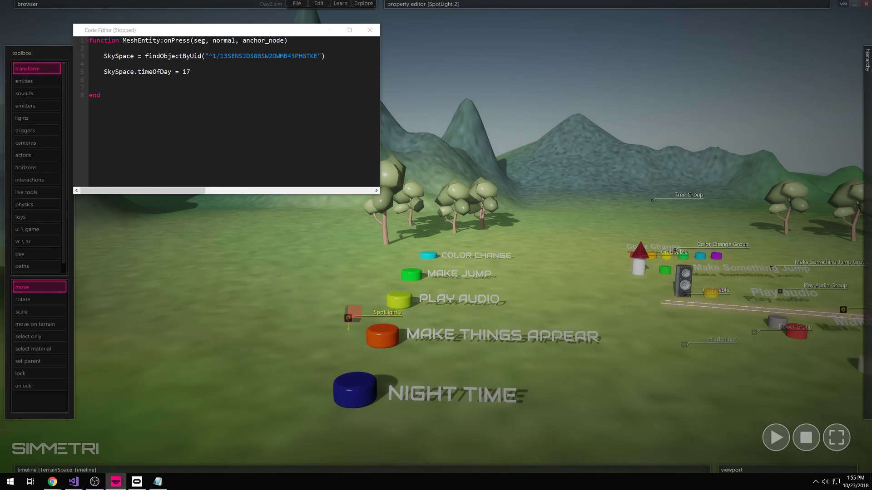
# - Nudge the code editor window up and right, then select the blue Night Time cylinder
pyautogui.moveTo(137, 72); pyautogui.dragTo(190, 72)
pyautogui.click(194, 73)
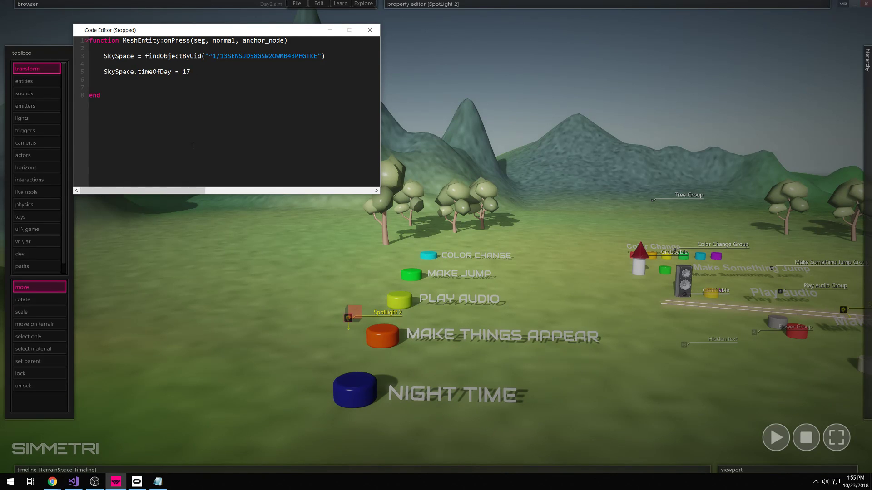
pyautogui.click(290, 373)
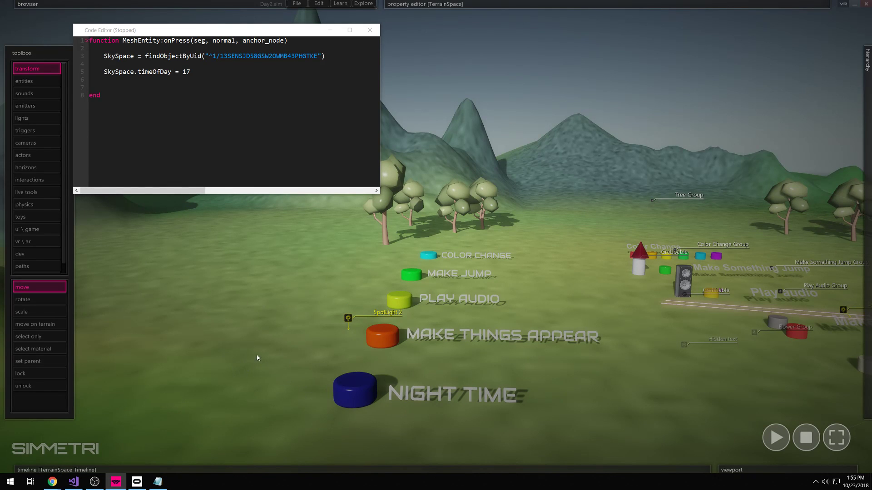
pyautogui.moveTo(211, 30); pyautogui.dragTo(224, 20)
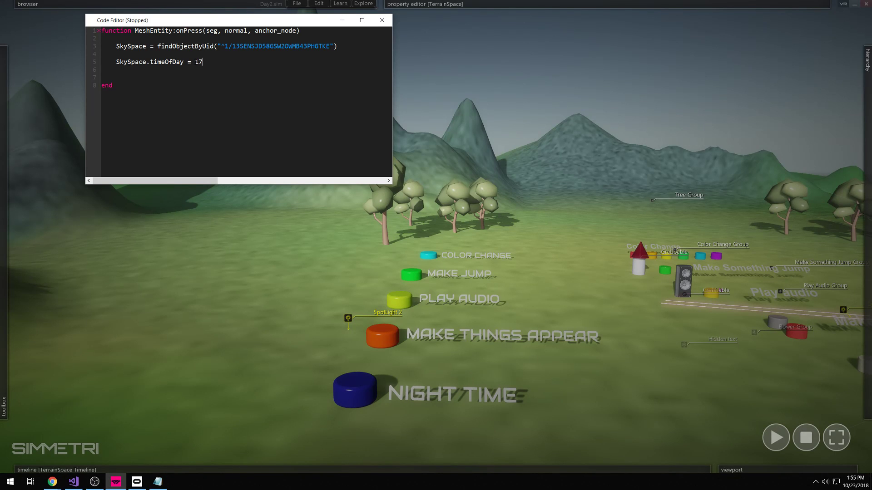
pyautogui.click(353, 401)
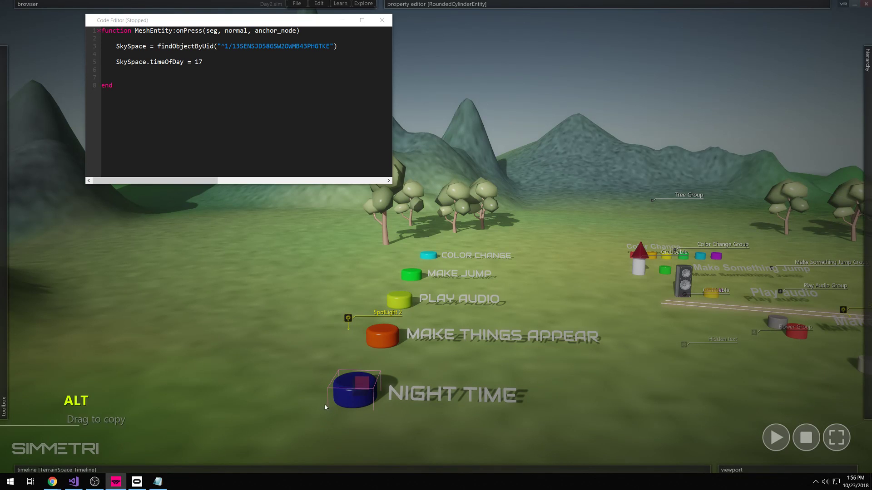
# - Alt-drag the Night Time button to create RoundedCylinderEntity copy 5 just behind it
pyautogui.moveTo(6, 394)
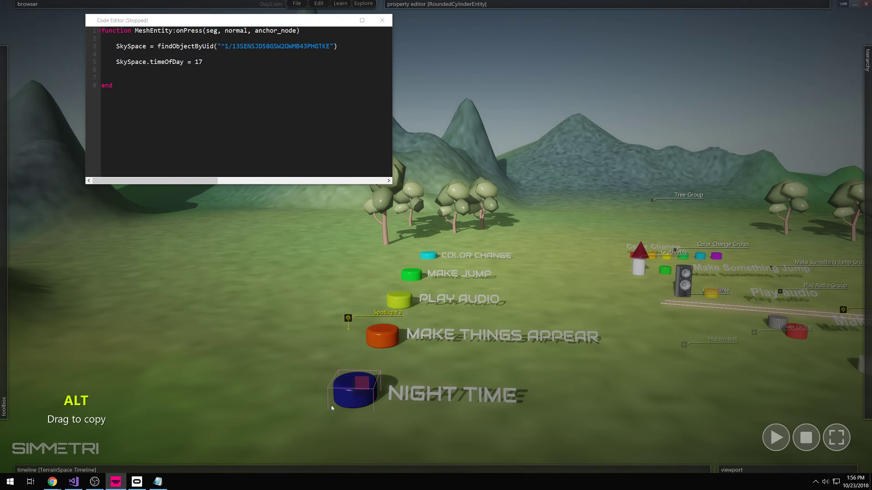
pyautogui.keyDown('alt'); pyautogui.moveTo(363, 397); pyautogui.dragTo(377, 370); pyautogui.keyUp('alt')
pyautogui.click(384, 369)
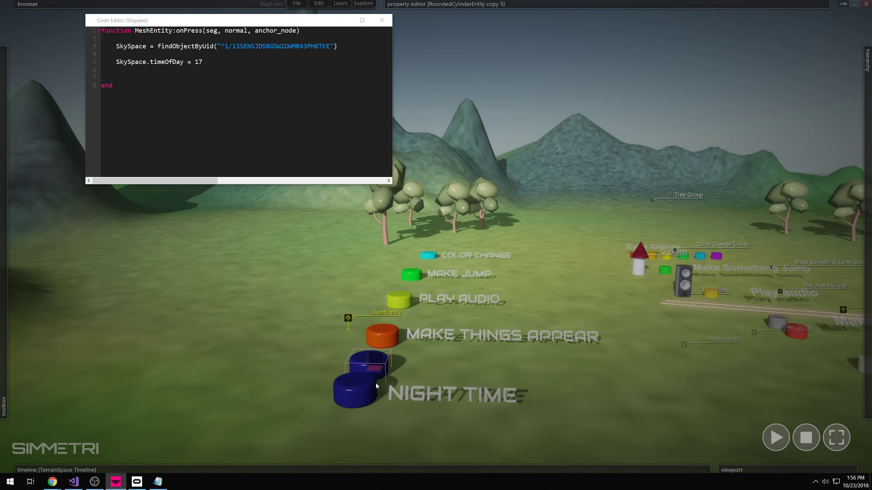
pyautogui.moveTo(321, 22); pyautogui.dragTo(274, 27)
pyautogui.moveTo(429, 5)
# - Inspect the original's Interactable and ObjectScript components, then show the copy's general properties
pyautogui.click(359, 400)
pyautogui.click(361, 393)
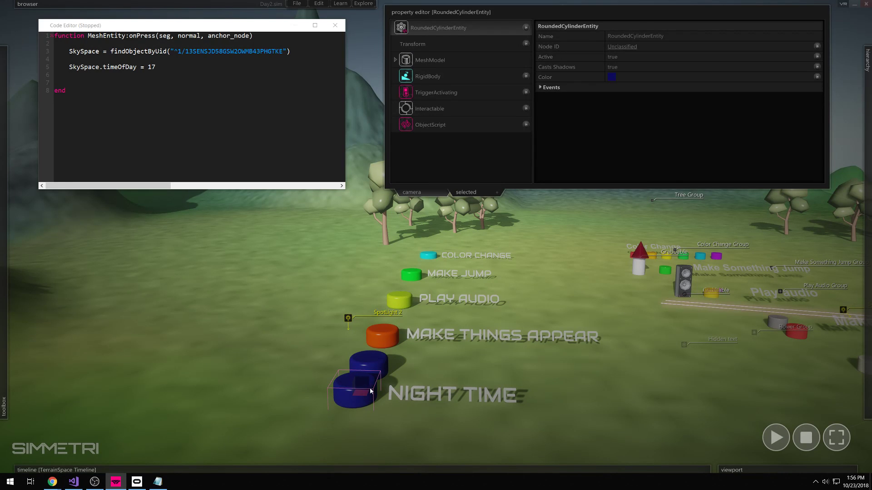
pyautogui.click(363, 391)
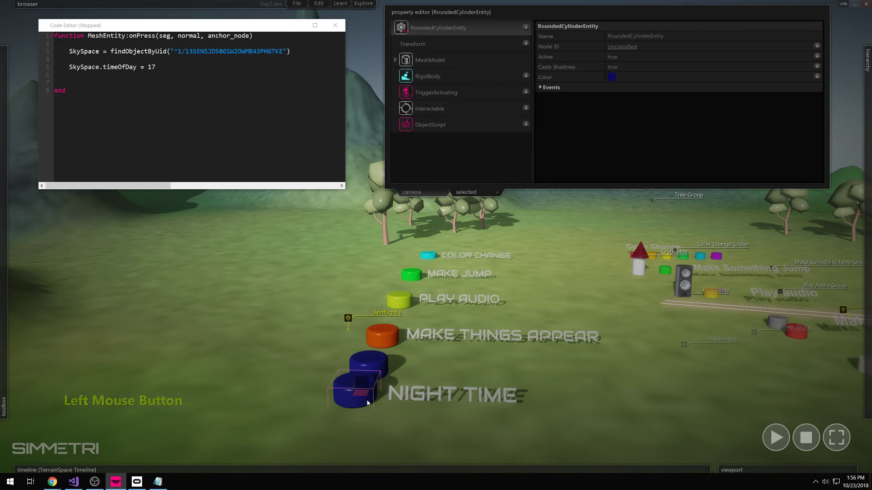
pyautogui.click(452, 113)
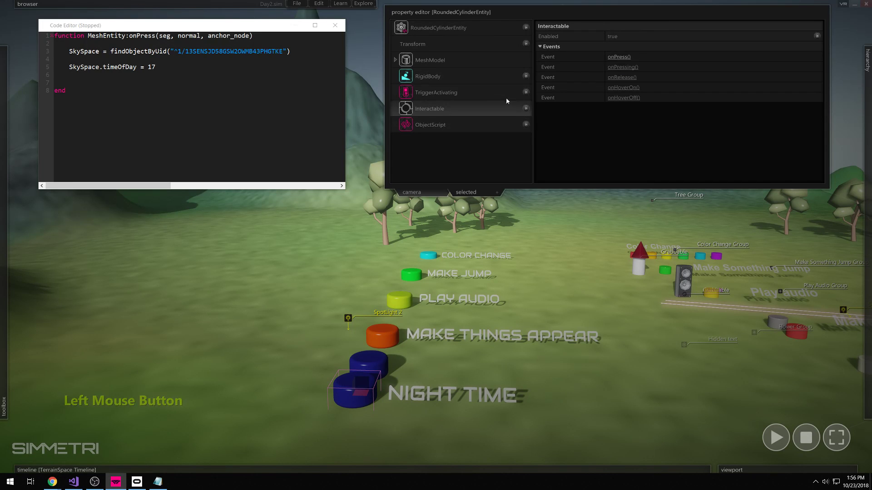
pyautogui.click(479, 126)
pyautogui.click(374, 367)
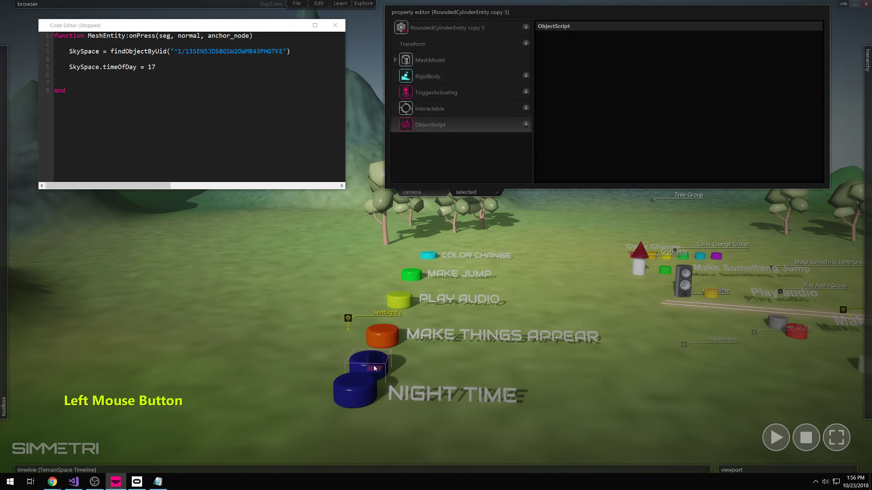
pyautogui.click(379, 367)
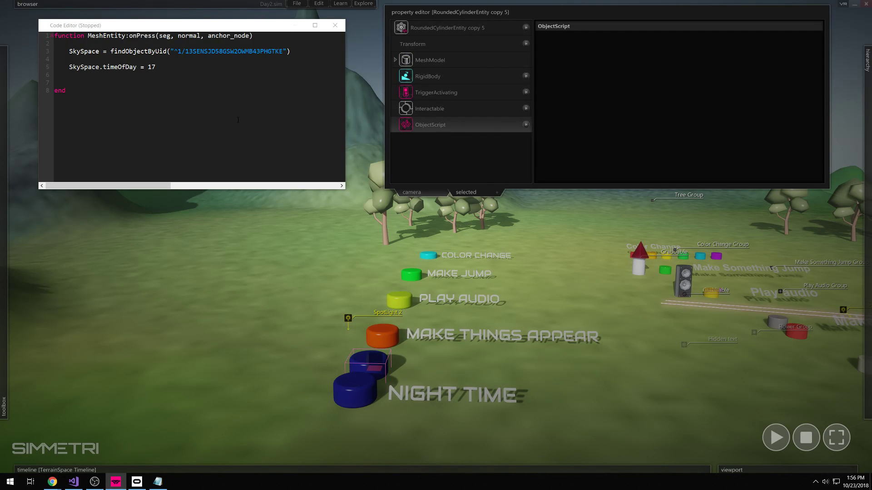
pyautogui.click(458, 27)
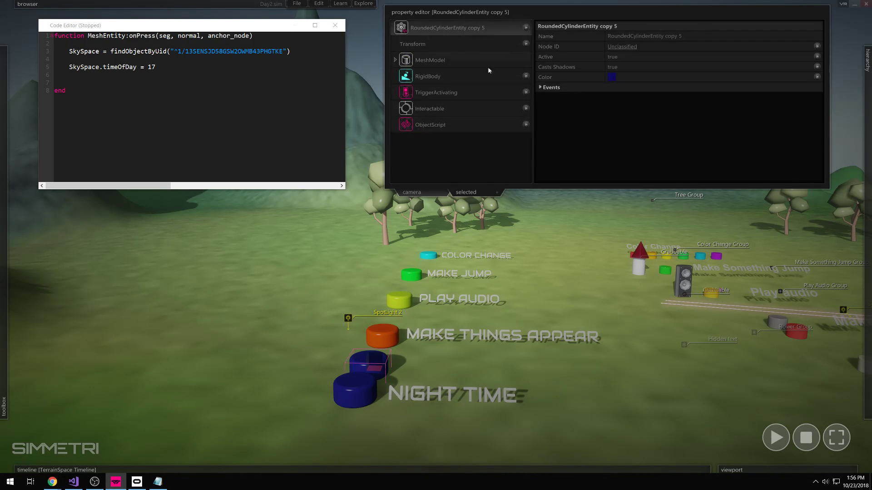
# - Change the copied cylinder's colour to pale yellow, RGB 224, 231, 113
pyautogui.click(612, 76)
pyautogui.click(216, 196)
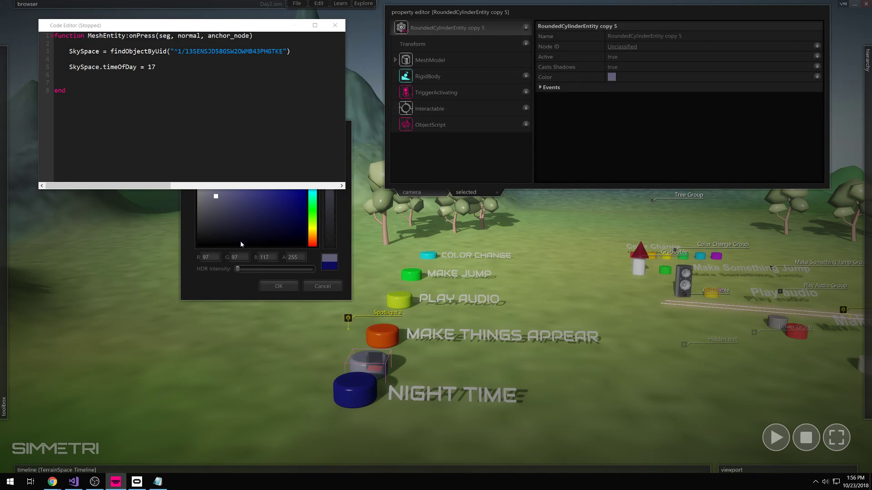
pyautogui.moveTo(245, 237); pyautogui.dragTo(204, 162)
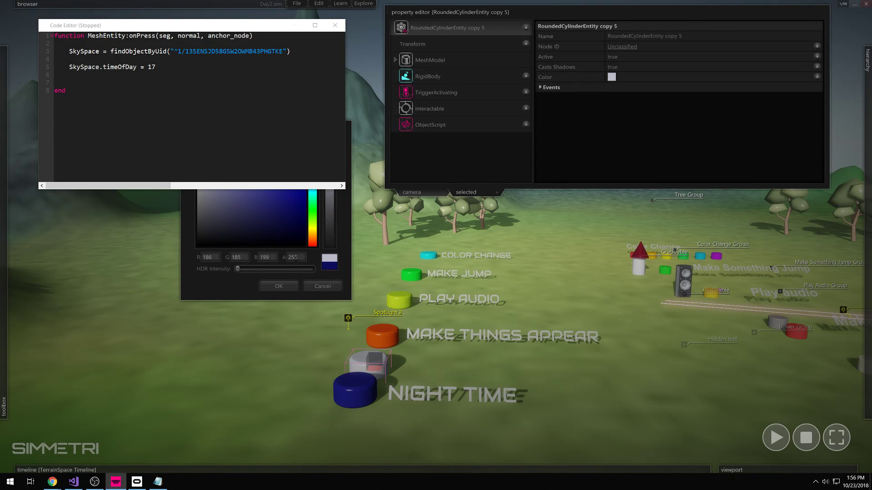
pyautogui.click(312, 227)
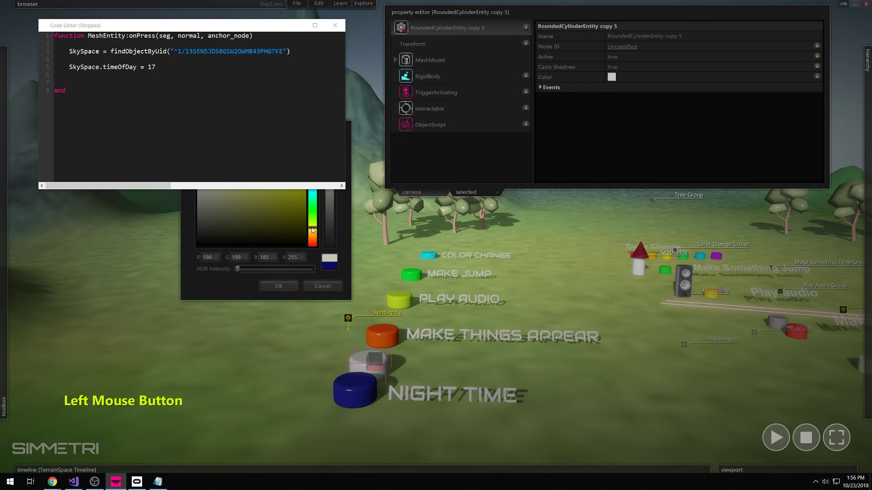
pyautogui.click(252, 186)
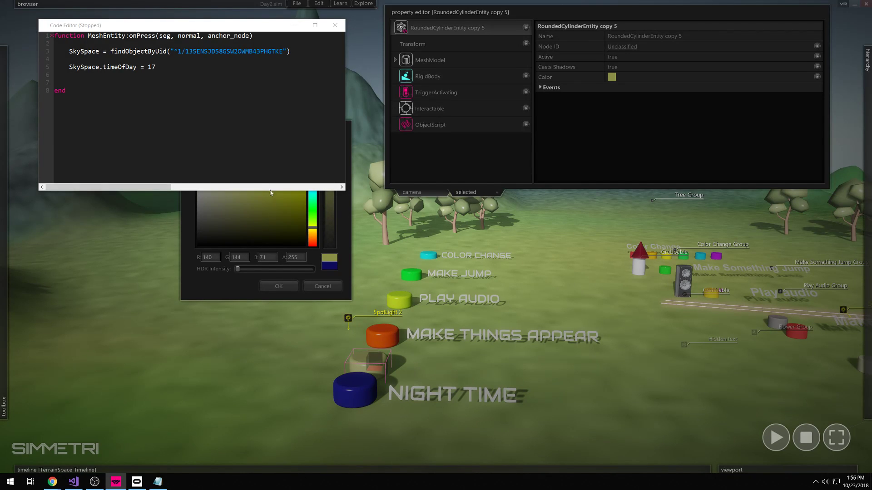
pyautogui.click(351, 214)
pyautogui.click(225, 286)
pyautogui.moveTo(266, 26); pyautogui.dragTo(182, 307)
pyautogui.moveTo(232, 123); pyautogui.dragTo(405, 215)
pyautogui.click(422, 243)
pyautogui.click(425, 240)
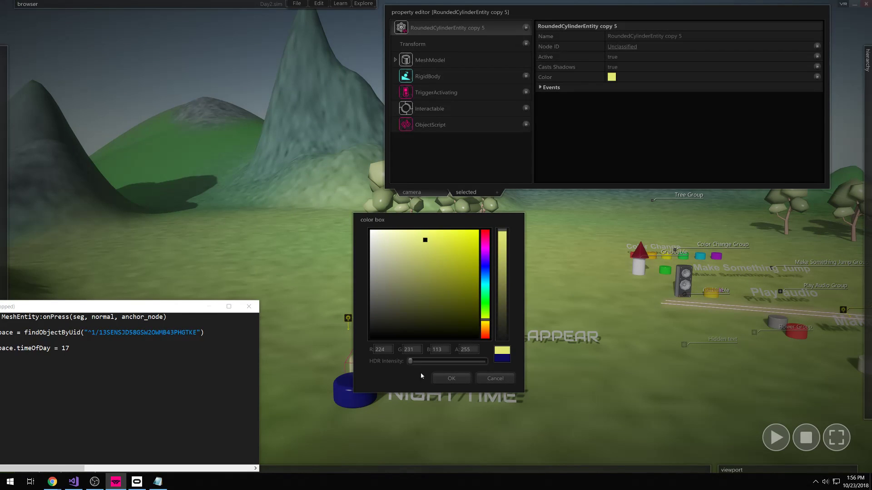
pyautogui.click(450, 378)
# - Move the code editor back to the top-left and reselect the cream cylinder
pyautogui.moveTo(152, 314); pyautogui.dragTo(261, 31)
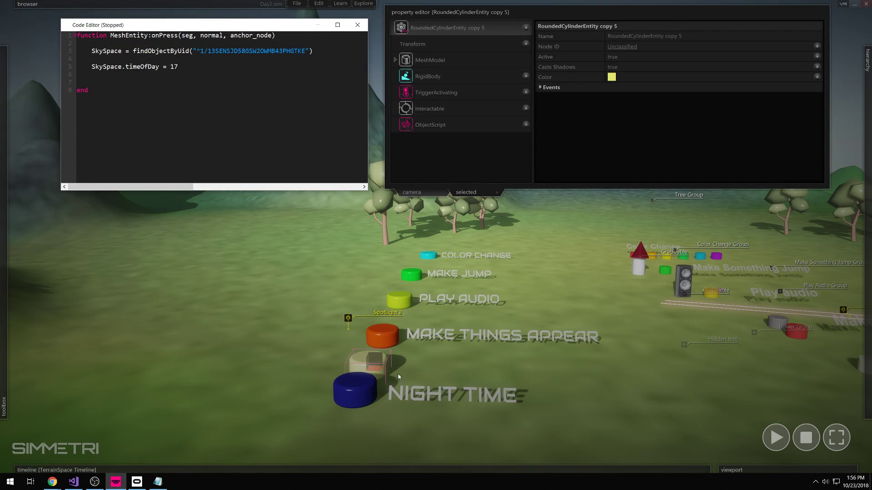
pyautogui.click(416, 376)
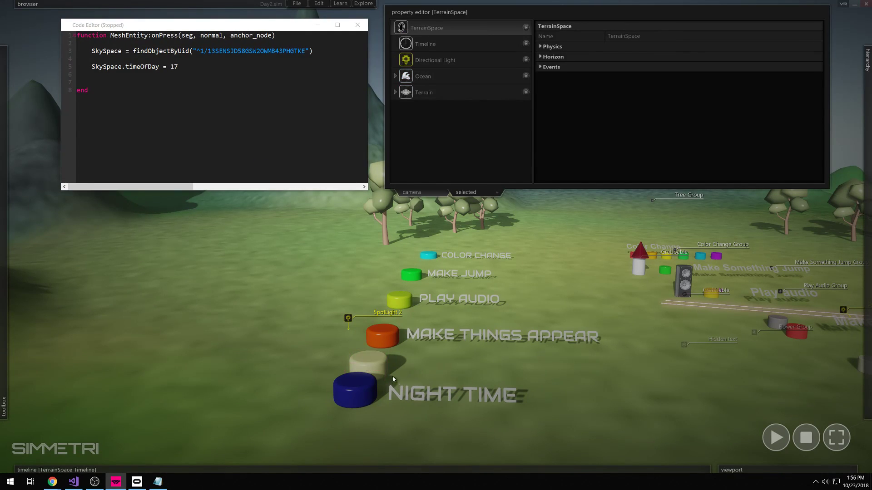
pyautogui.click(371, 368)
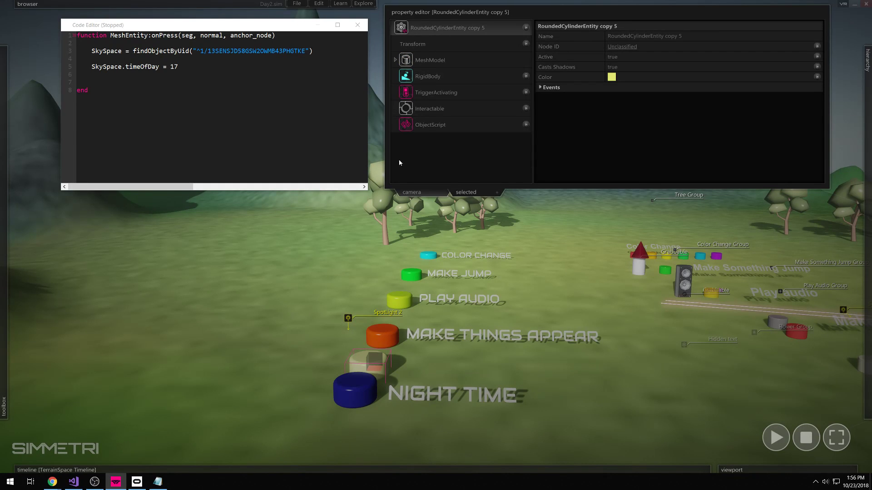
# - Edit the cream cylinder's script so timeOfDay is set to 14 instead of 17
pyautogui.click(366, 396)
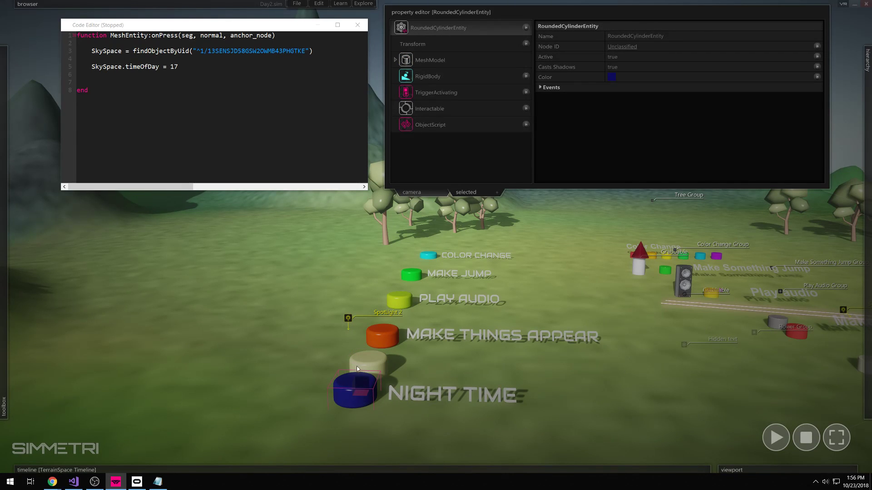
pyautogui.rightClick(343, 395)
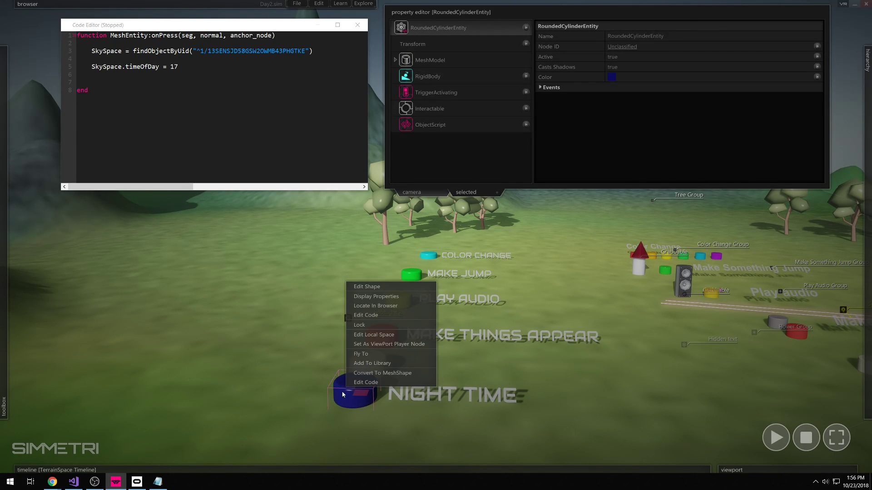
pyautogui.click(366, 382)
pyautogui.click(366, 360)
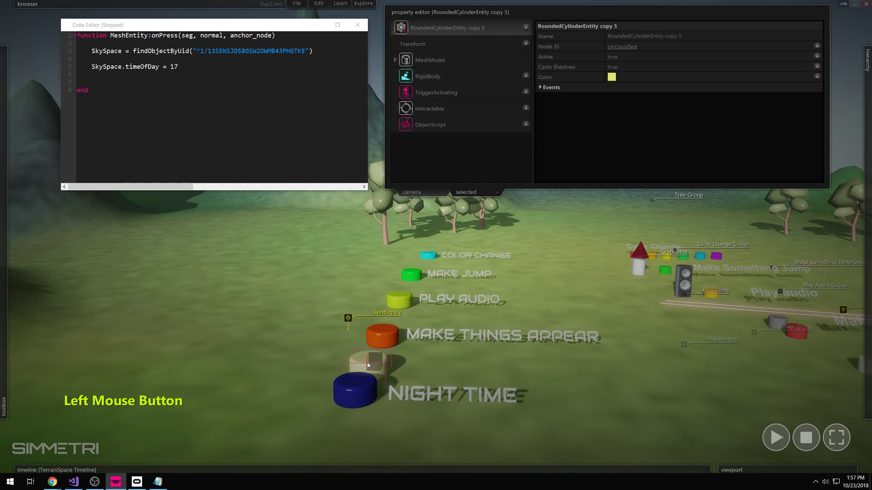
pyautogui.rightClick(364, 360)
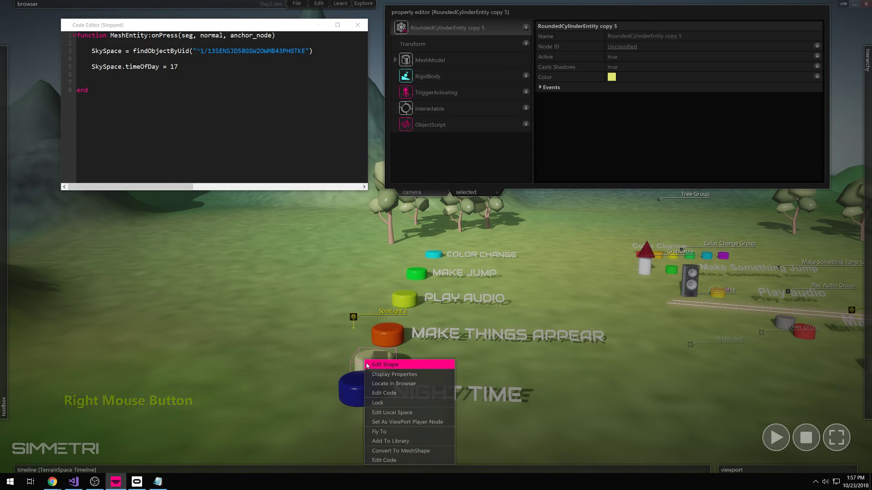
pyautogui.click(399, 394)
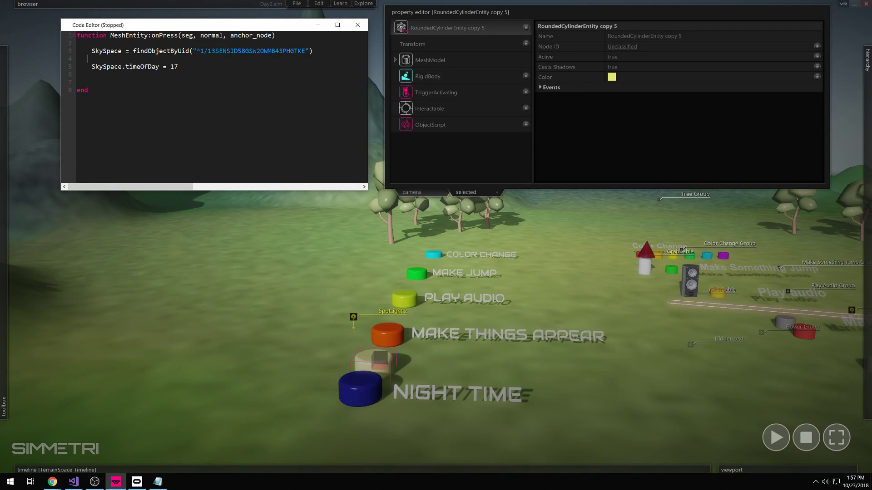
pyautogui.moveTo(178, 67); pyautogui.dragTo(174, 67)
pyautogui.write('4')
# - Compare the blue and cream cylinders' scripts to verify the 17 and 14 values
pyautogui.click(350, 394)
pyautogui.rightClick(356, 391)
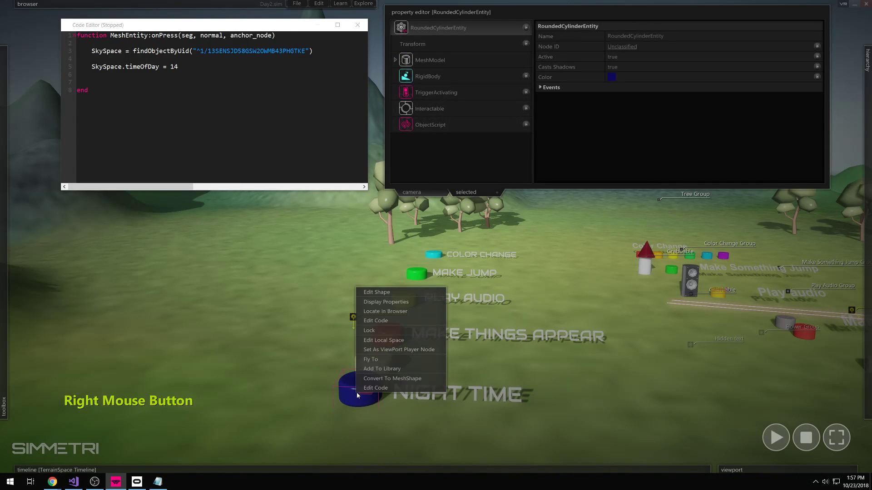
pyautogui.click(391, 387)
pyautogui.click(378, 363)
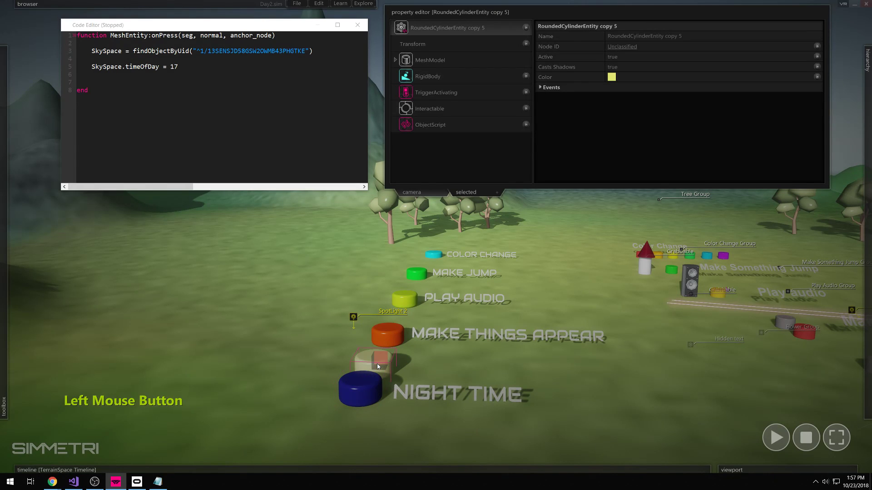
pyautogui.rightClick(377, 361)
pyautogui.click(404, 393)
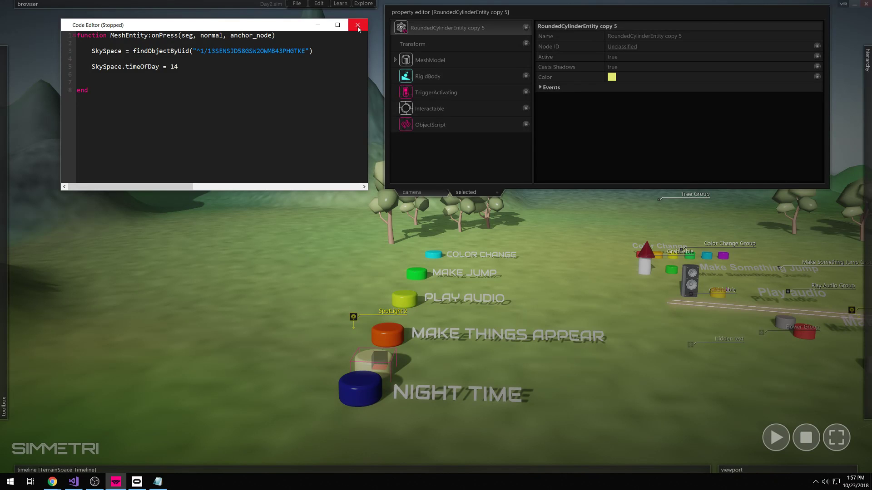
pyautogui.click(654, 386)
# - Play the scene and test the Night Time and cream buttons switching night and day
pyautogui.click(773, 440)
pyautogui.click(359, 388)
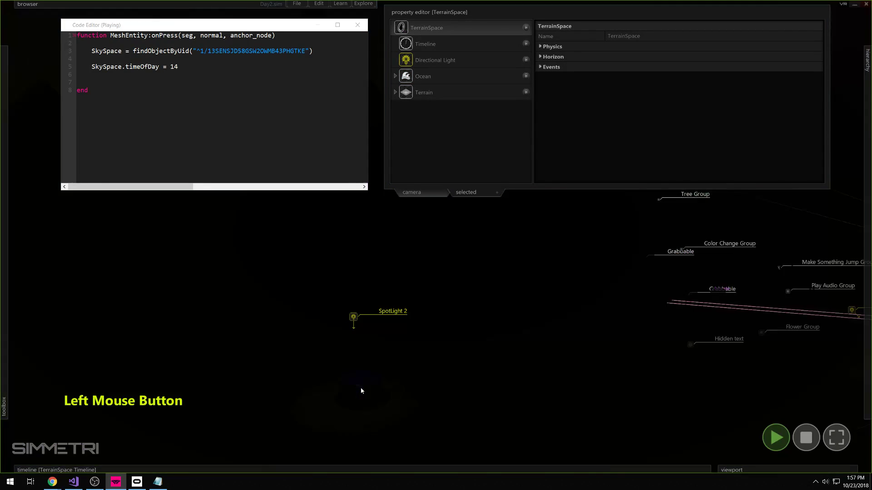
pyautogui.click(376, 365)
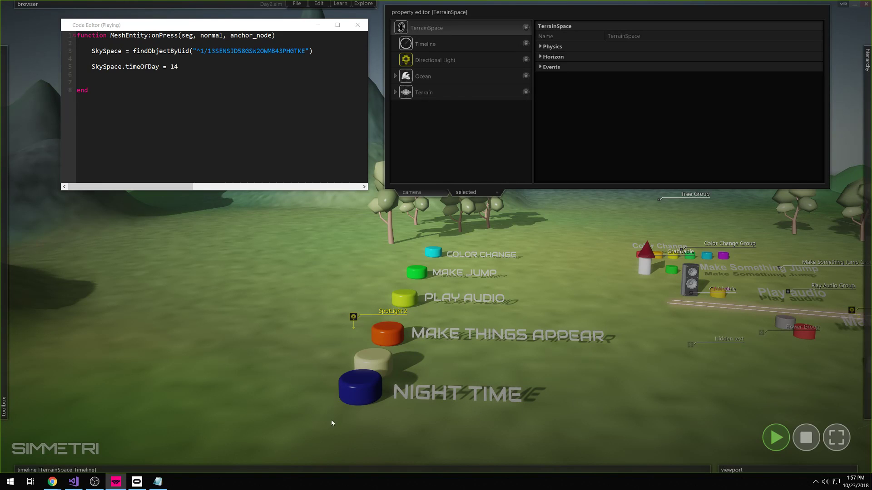
pyautogui.click(319, 408)
pyautogui.moveTo(319, 406); pyautogui.dragTo(382, 360)
pyautogui.click(372, 377)
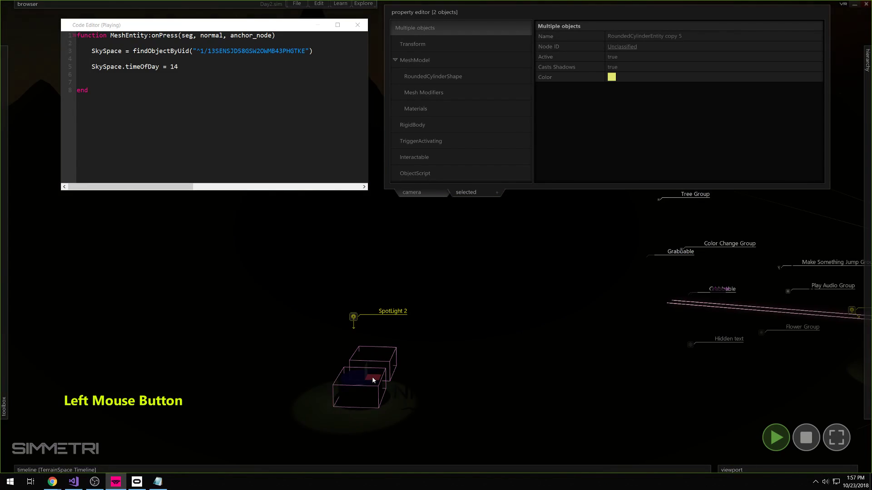
# - Stop the scene and move SpotLight 2 up beside the Make Jump button
pyautogui.click(806, 437)
pyautogui.click(407, 435)
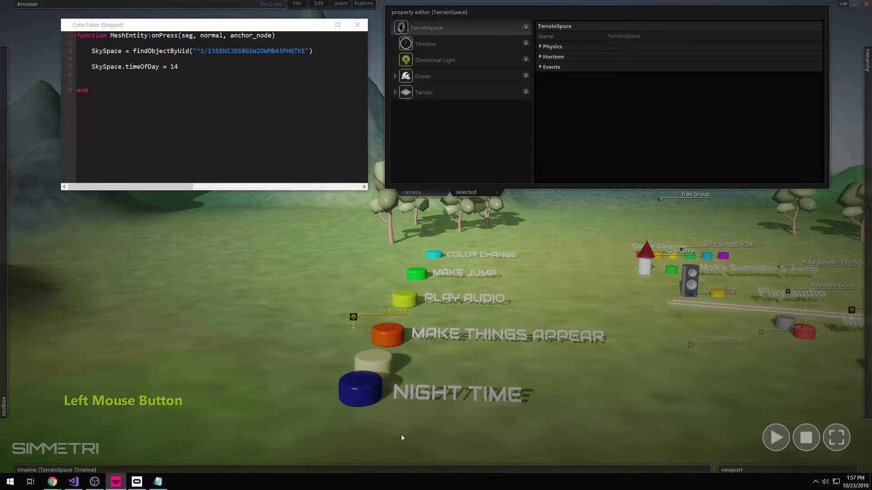
pyautogui.click(357, 316)
pyautogui.moveTo(361, 314); pyautogui.dragTo(361, 279)
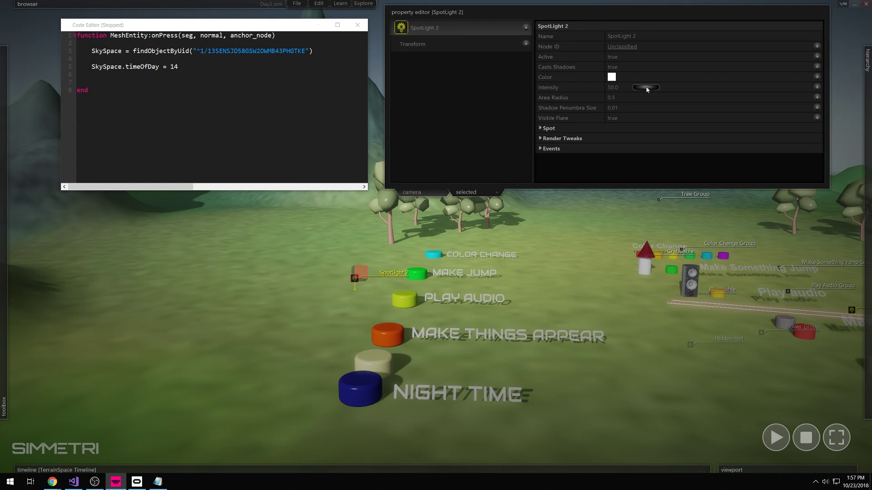
# - Set SpotLight 2's area radius to 0.7661 and test night and daylight in play mode
pyautogui.moveTo(686, 97); pyautogui.dragTo(688, 97)
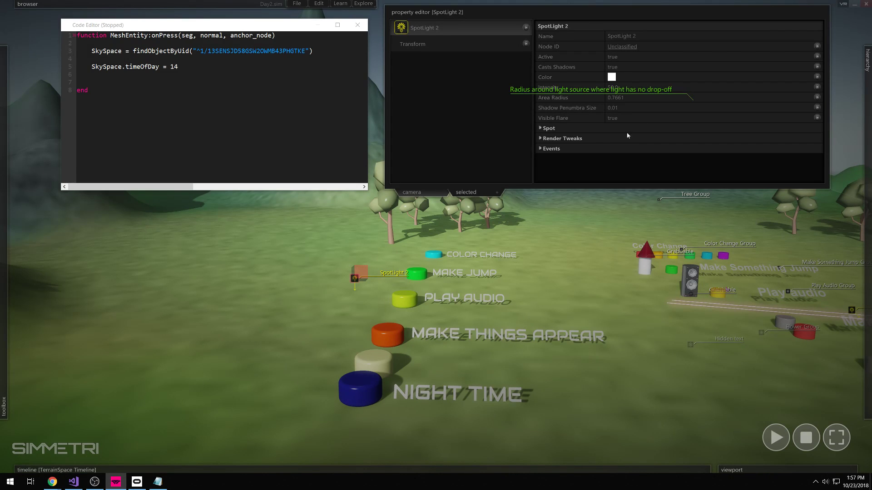
pyautogui.click(778, 445)
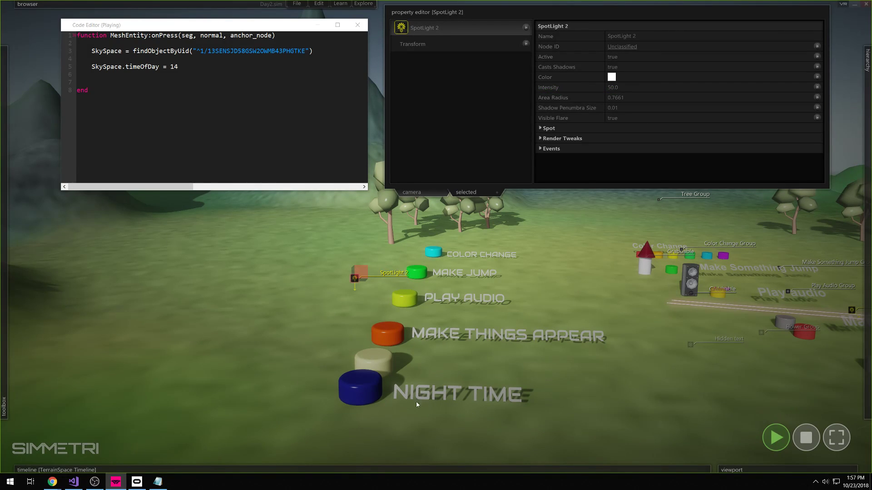
pyautogui.click(362, 391)
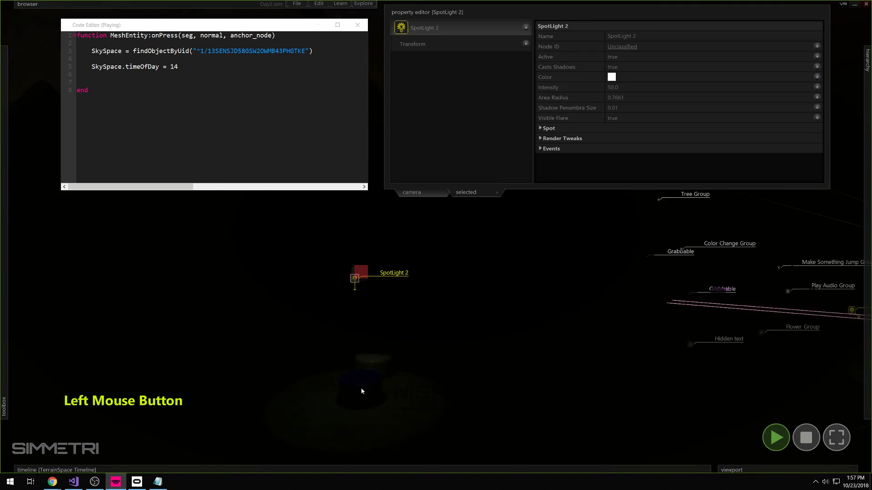
pyautogui.click(377, 364)
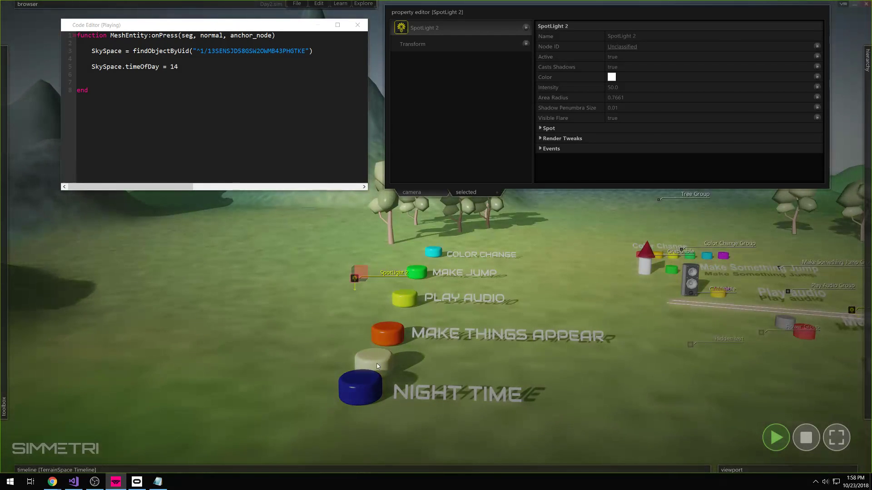
# - Shift SpotLight 2 up and right next to Make Jump, restarting the scene between tries
pyautogui.keyDown('shift'); pyautogui.moveTo(359, 281); pyautogui.dragTo(365, 279); pyautogui.keyUp('shift')
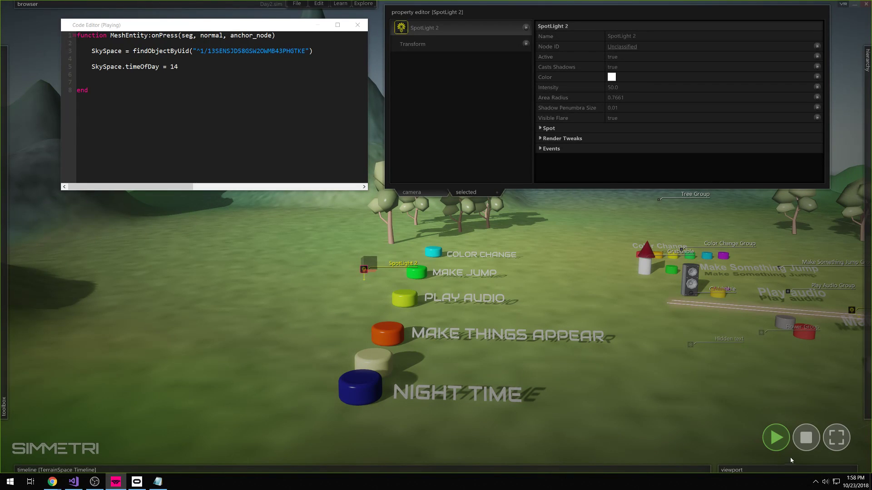
pyautogui.press('ctrl')
pyautogui.click(810, 443)
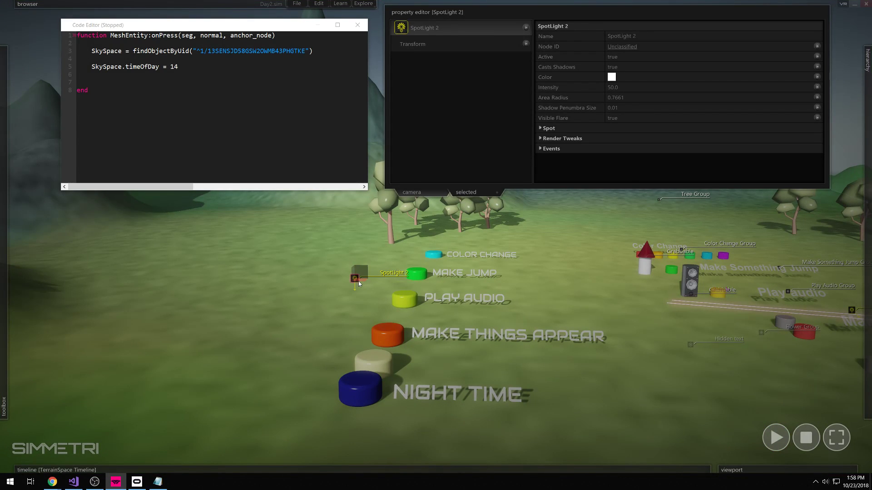
pyautogui.click(776, 437)
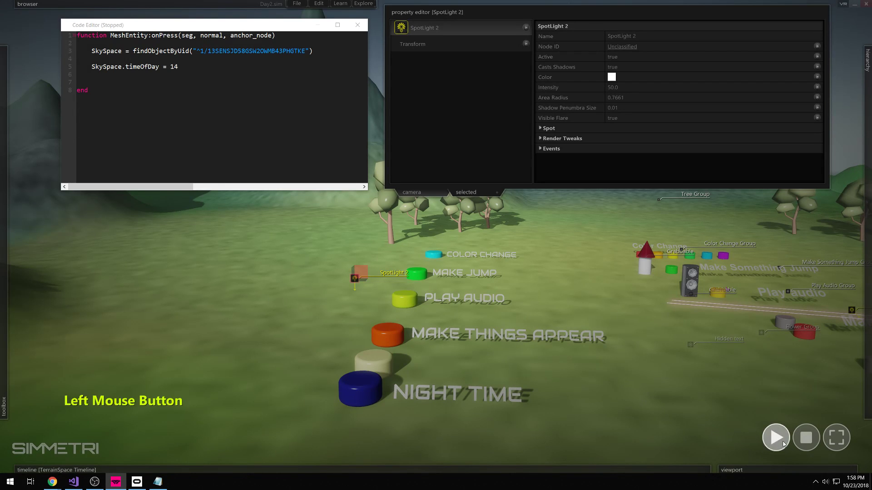
pyautogui.keyDown('shift'); pyautogui.moveTo(358, 282); pyautogui.dragTo(367, 268); pyautogui.keyUp('shift')
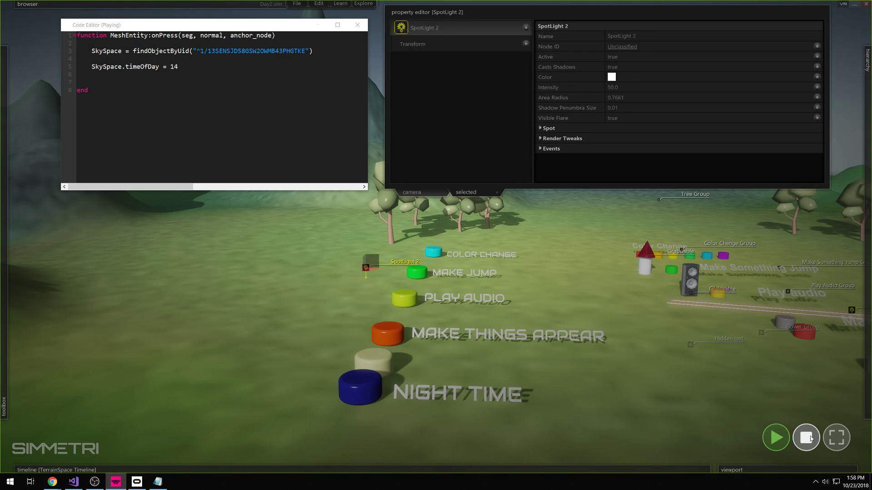
pyautogui.click(775, 434)
pyautogui.press('shift')
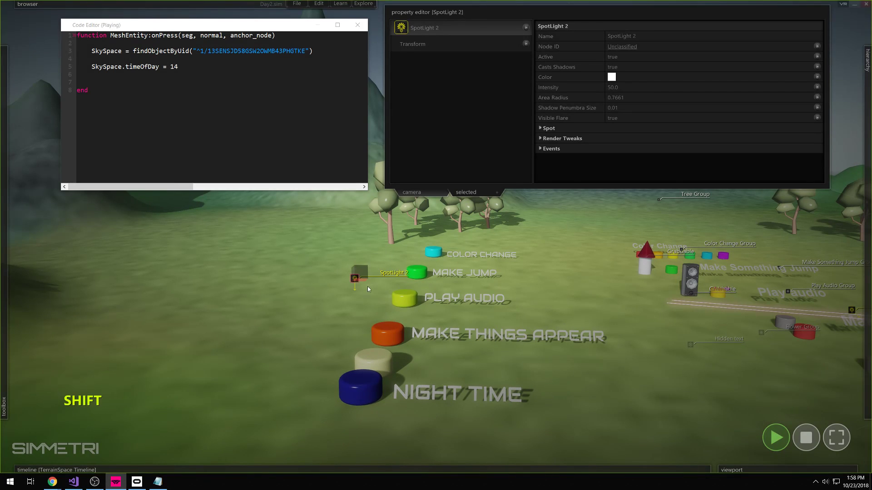
pyautogui.keyDown('shift'); pyautogui.moveTo(359, 280); pyautogui.dragTo(366, 273); pyautogui.keyUp('shift')
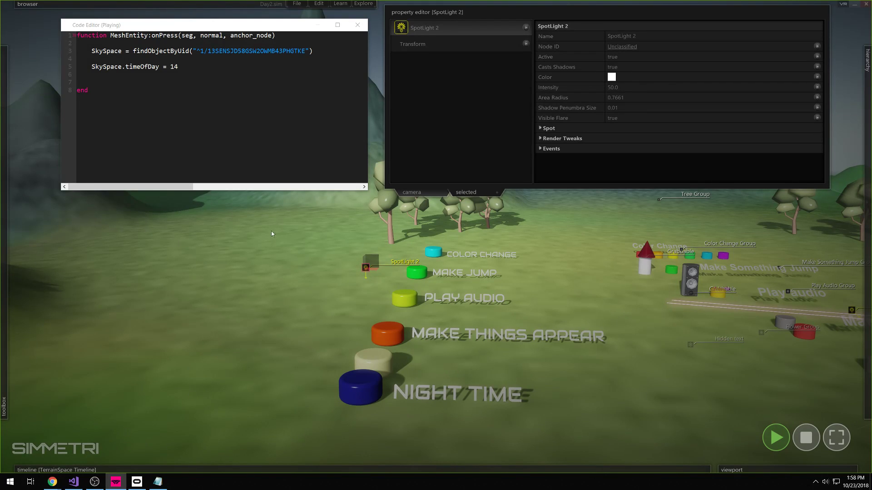
# - Browse the editing commands menu and move the code editor down to the left
pyautogui.click(319, 3)
pyautogui.moveTo(295, 31); pyautogui.dragTo(256, 206)
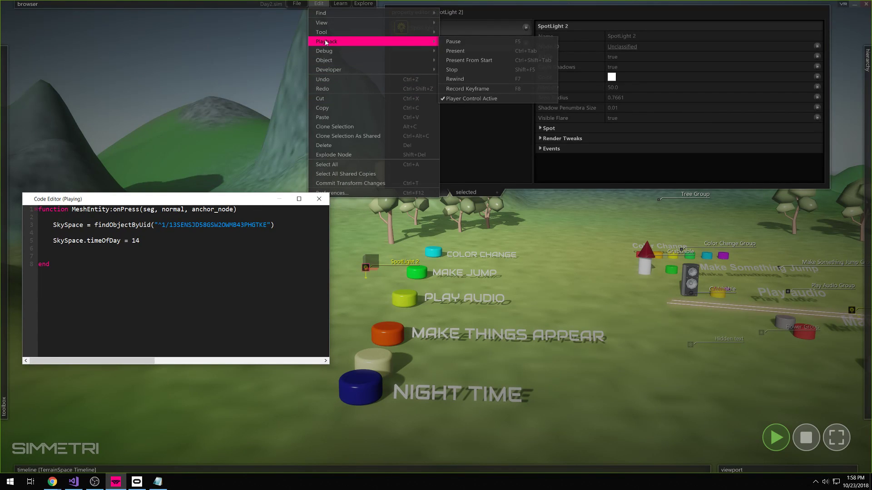
pyautogui.moveTo(329, 35)
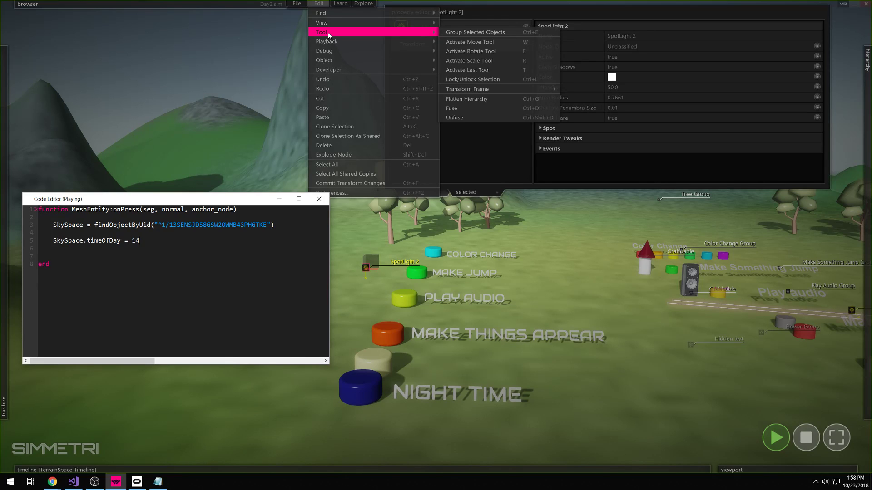
pyautogui.moveTo(339, 65)
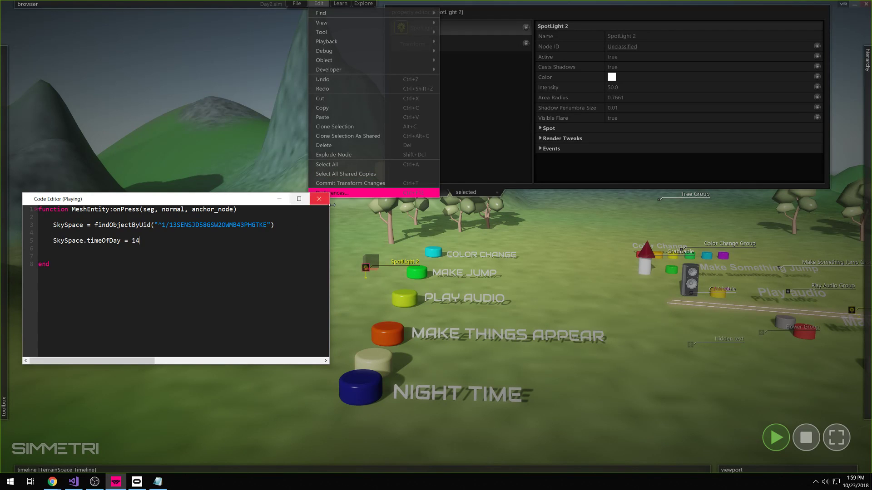
pyautogui.click(353, 301)
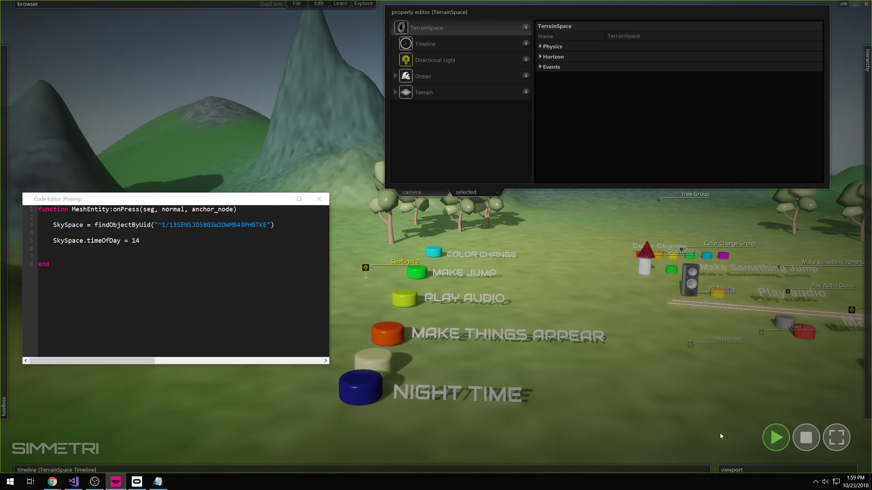
# - Commit SpotLight 2's transform with Ctrl+T, stop the scene, and move the code editor to the top
pyautogui.click(367, 268)
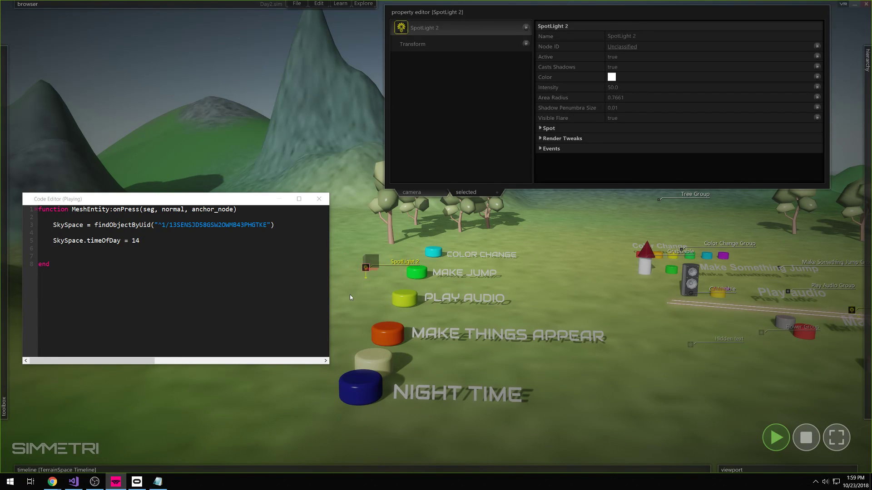
pyautogui.press('ctrl')
pyautogui.hotkey('ctrl', 't')
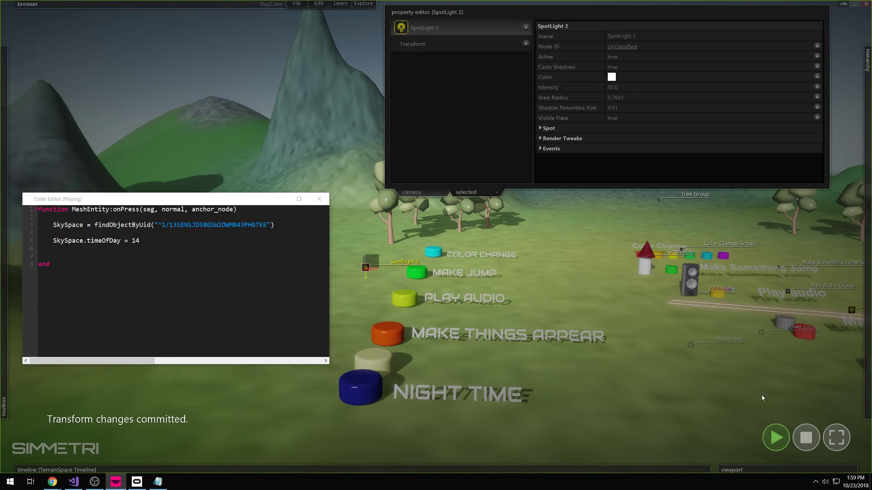
pyautogui.click(809, 439)
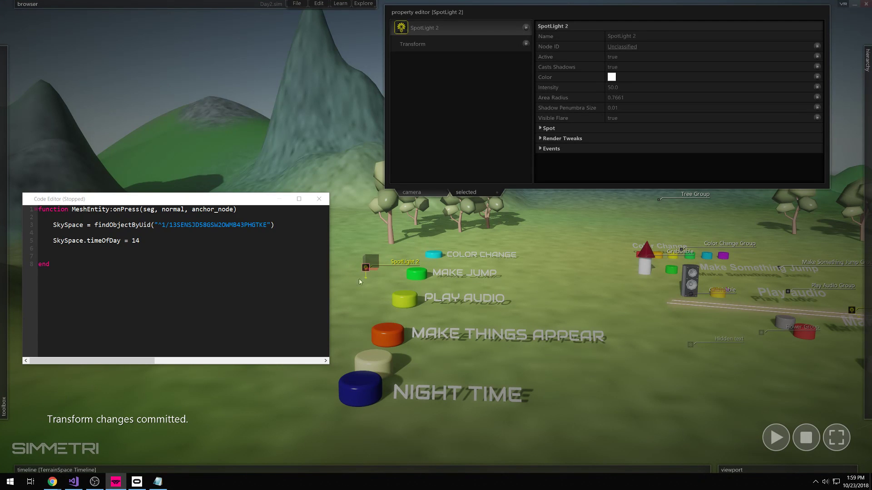
pyautogui.moveTo(114, 199); pyautogui.dragTo(160, 23)
# - Play the scene and confirm the blue and white buttons switch between night and day
pyautogui.click(768, 436)
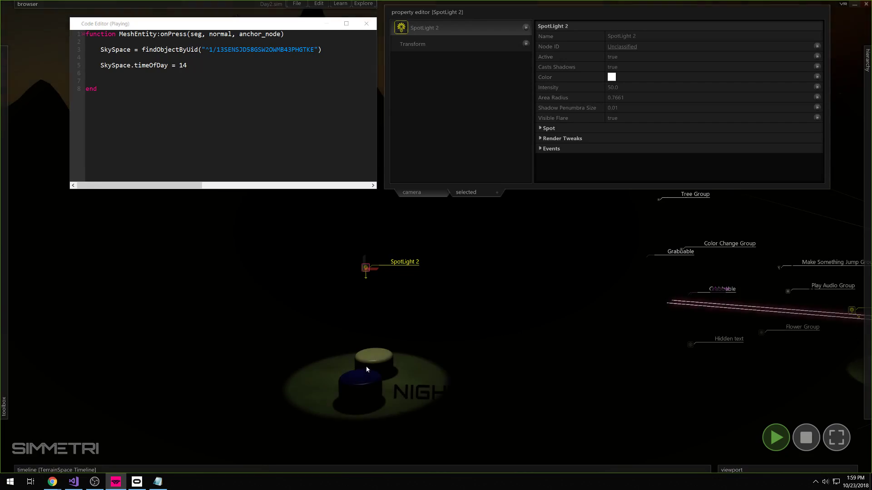
pyautogui.click(376, 362)
pyautogui.click(362, 392)
pyautogui.click(379, 360)
pyautogui.click(783, 436)
# - Fly the camera back and over the scene to frame the Night Time buttons
pyautogui.moveTo(608, 397); pyautogui.dragTo(583, 387, button='right')
pyautogui.press('s')
pyautogui.press('e')
pyautogui.press('w')
pyautogui.moveTo(488, 352); pyautogui.dragTo(581, 291, button='right')
pyautogui.press('d')
pyautogui.press('a')
pyautogui.press('w')
pyautogui.press('ctrl')
pyautogui.press('w')
pyautogui.moveTo(529, 354); pyautogui.dragTo(527, 380, button='right')
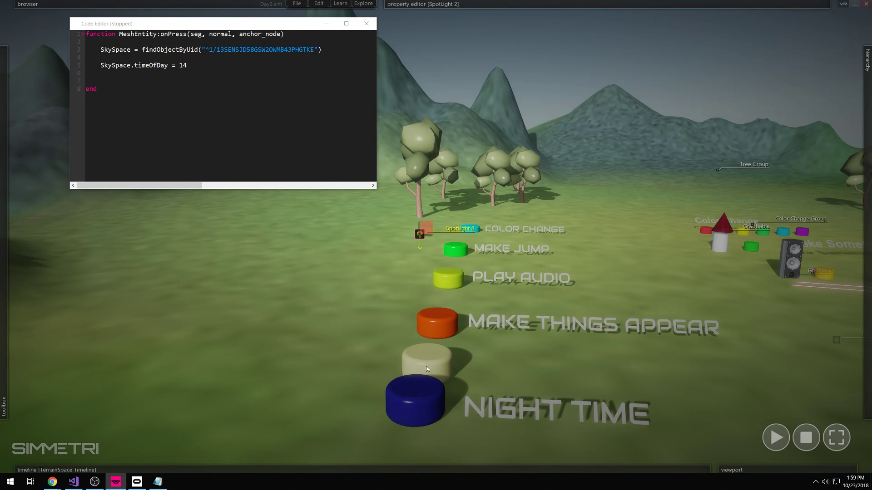
# - Move both Night Time buttons and their label away from Make Things Appear, then close the code editor
pyautogui.moveTo(516, 359); pyautogui.dragTo(387, 444)
pyautogui.moveTo(537, 384); pyautogui.dragTo(535, 381, button='right')
pyautogui.press('s')
pyautogui.moveTo(426, 415); pyautogui.dragTo(429, 416)
pyautogui.moveTo(474, 331); pyautogui.dragTo(402, 443)
pyautogui.moveTo(503, 327); pyautogui.dragTo(445, 320)
pyautogui.moveTo(473, 336); pyautogui.dragTo(455, 343, button='right')
pyautogui.click(554, 353)
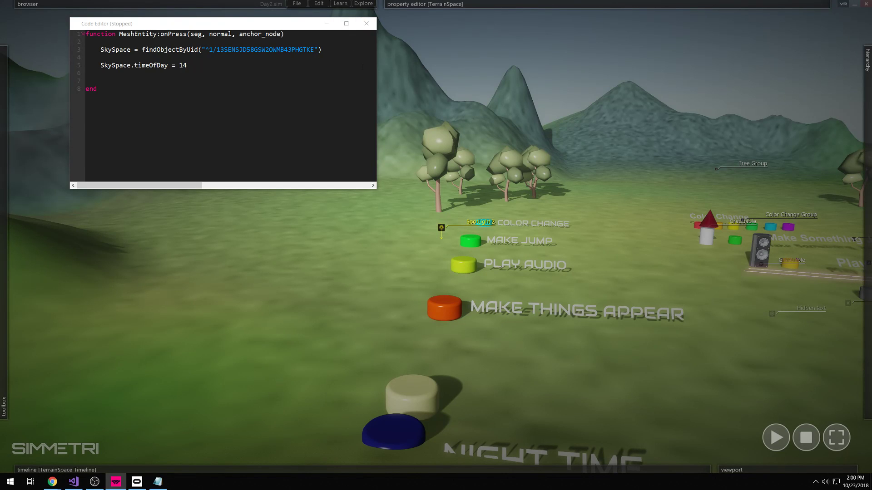
pyautogui.click(367, 23)
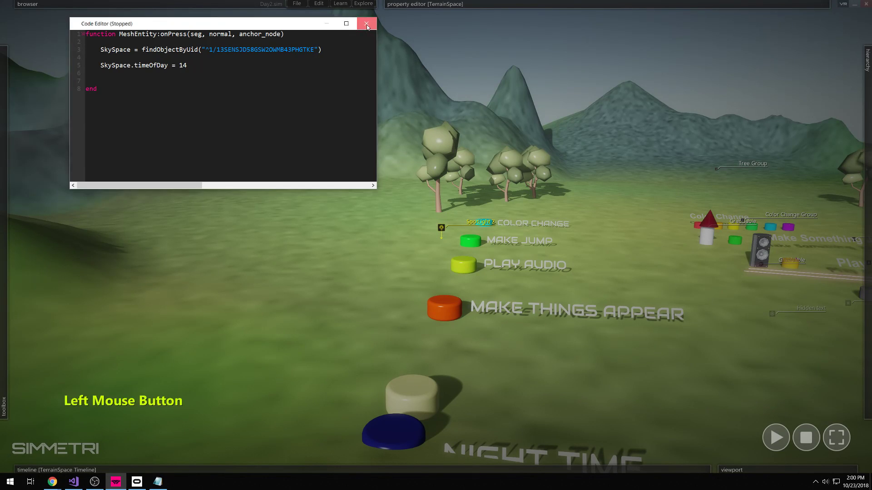
# - Play the scene and press the orange Make Things Appear button to reveal the hidden flowers
pyautogui.click(431, 302)
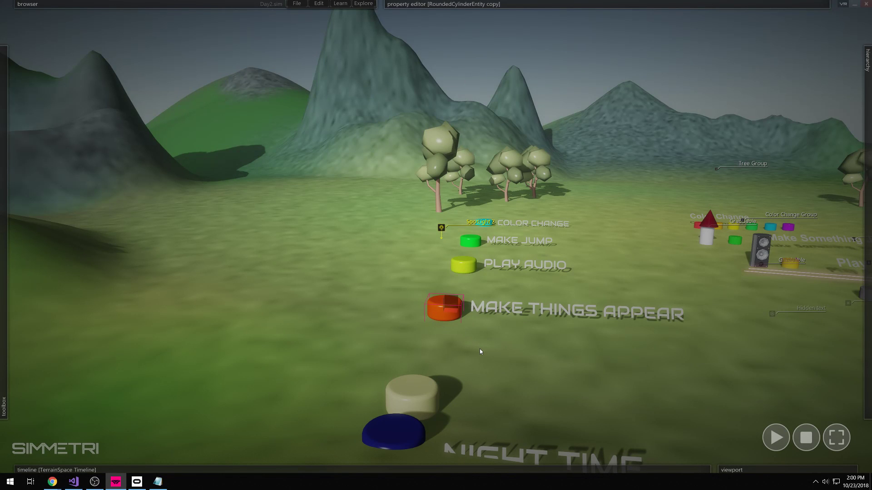
pyautogui.moveTo(470, 384); pyautogui.dragTo(480, 369, button='right')
pyautogui.press('w')
pyautogui.press('space')
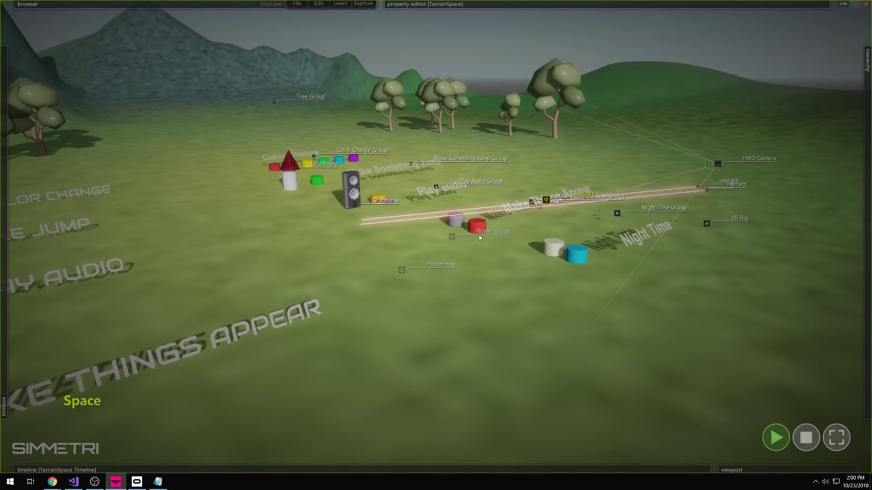
pyautogui.click(427, 252)
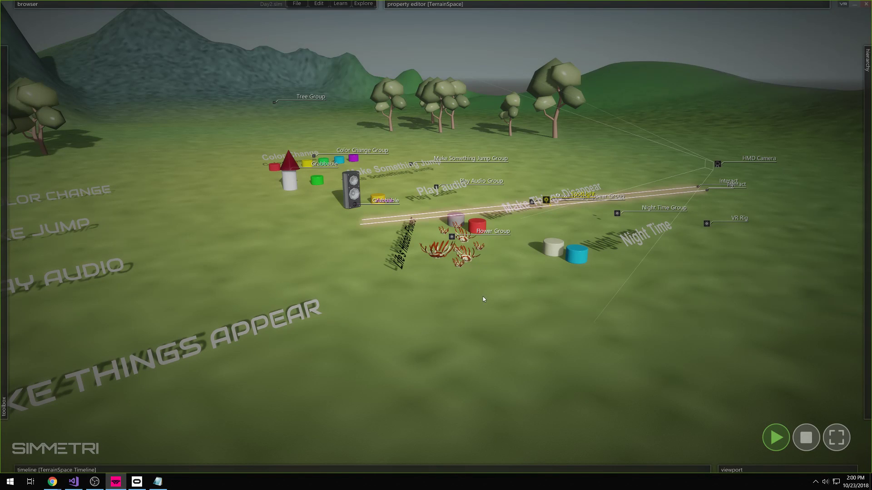
pyautogui.click(811, 438)
# - Swing the camera back toward the button row and show the toolbox's entity shapes
pyautogui.moveTo(520, 369); pyautogui.dragTo(342, 424, button='right')
pyautogui.moveTo(436, 236)
pyautogui.keyDown('ctrl'); pyautogui.mouseDown(button='right')
pyautogui.moveTo(435, 182)
pyautogui.moveTo(420, 185)
pyautogui.moveTo(432, 225)
pyautogui.moveTo(423, 211)
pyautogui.moveTo(447, 237)
pyautogui.moveTo(517, 240)
pyautogui.moveTo(409, 236)
pyautogui.moveTo(435, 237)
pyautogui.moveTo(437, 252)
pyautogui.moveTo(436, 236)
pyautogui.mouseUp(button='right'); pyautogui.keyUp('ctrl')
pyautogui.press('d')
pyautogui.press('w')
pyautogui.press('w')
pyautogui.press('w')
pyautogui.press('s')
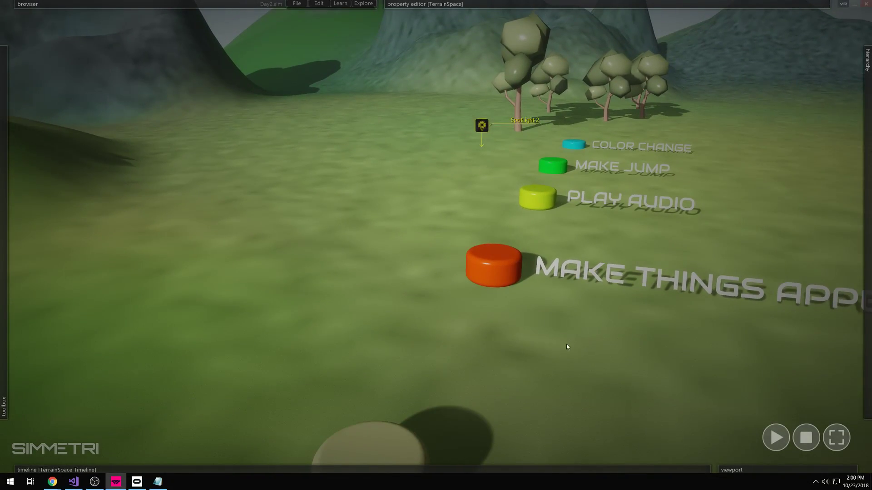
pyautogui.moveTo(599, 332); pyautogui.dragTo(402, 308, button='right')
pyautogui.moveTo(550, 334); pyautogui.dragTo(252, 282, button='right')
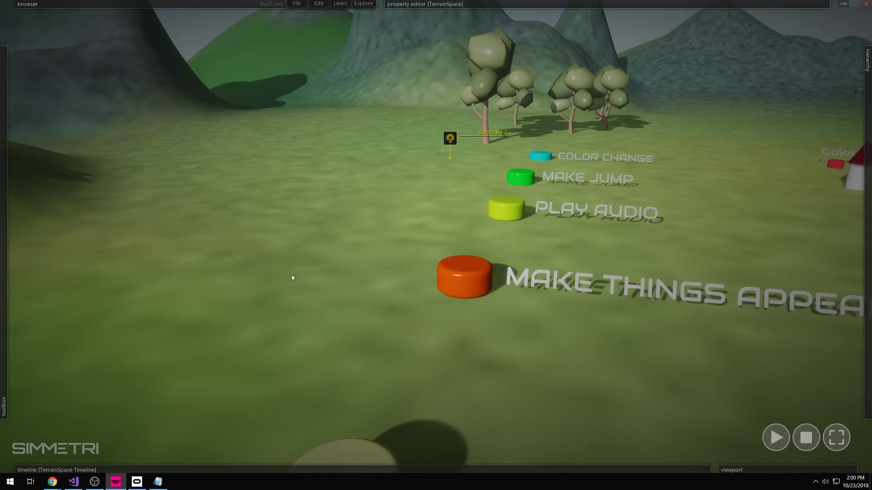
pyautogui.moveTo(0, 211)
pyautogui.click(31, 81)
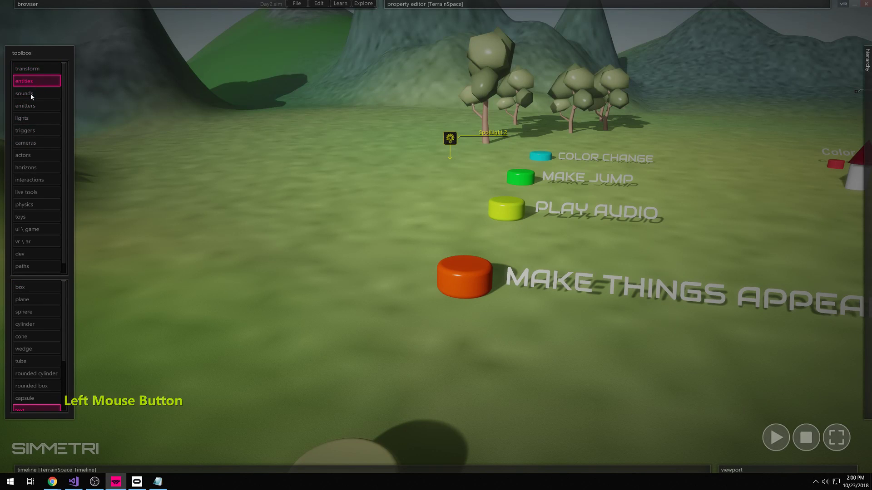
# - Draw a cone on the grass with a tube standing on top of it
pyautogui.click(38, 337)
pyautogui.click(273, 266)
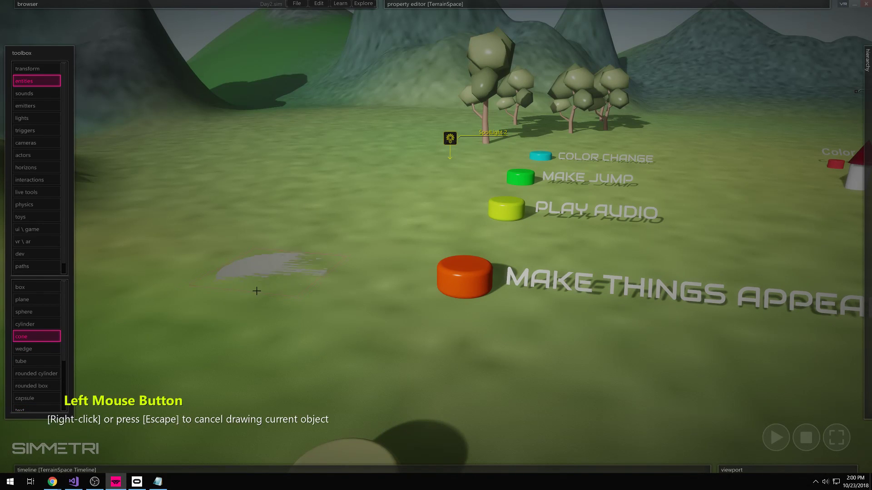
pyautogui.click(274, 274)
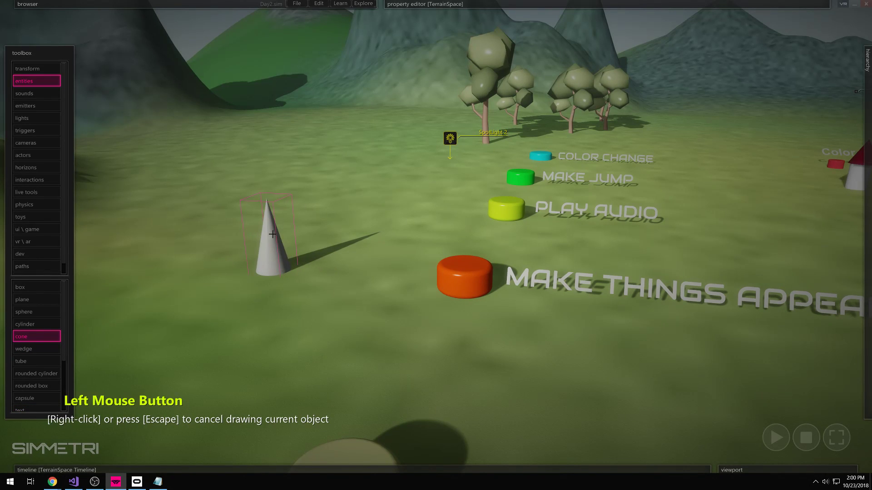
pyautogui.click(273, 232)
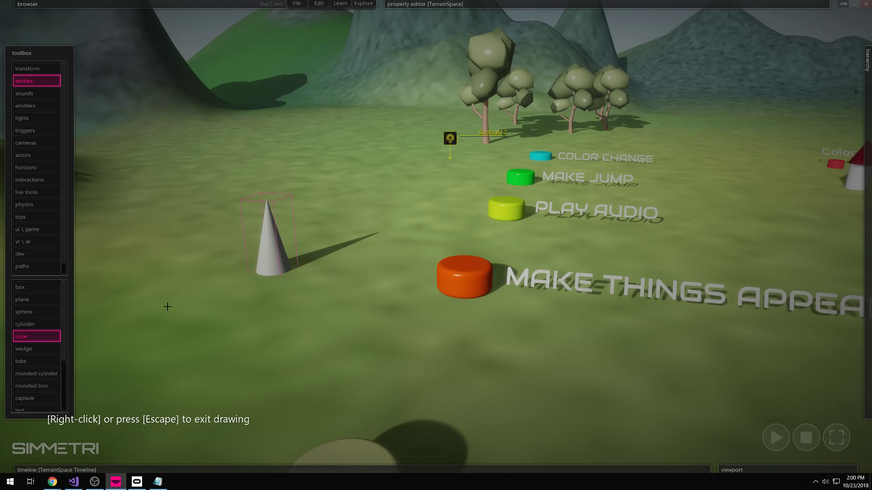
pyautogui.click(45, 361)
pyautogui.click(269, 252)
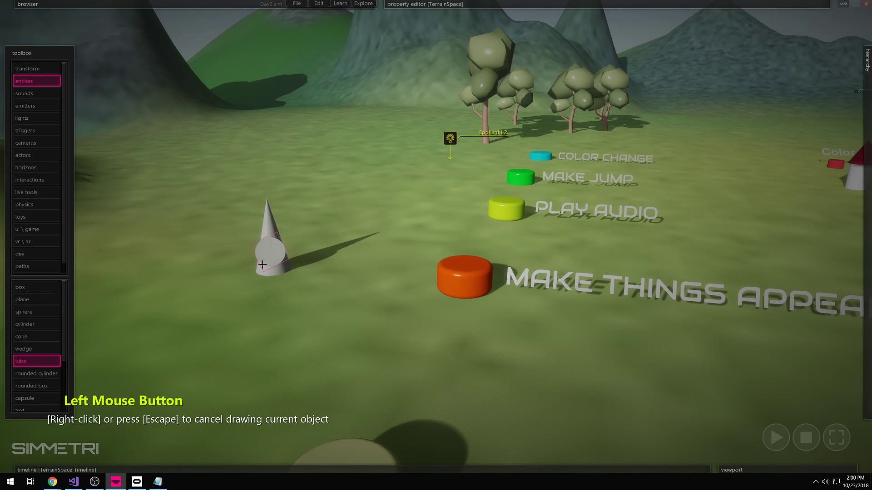
pyautogui.click(265, 260)
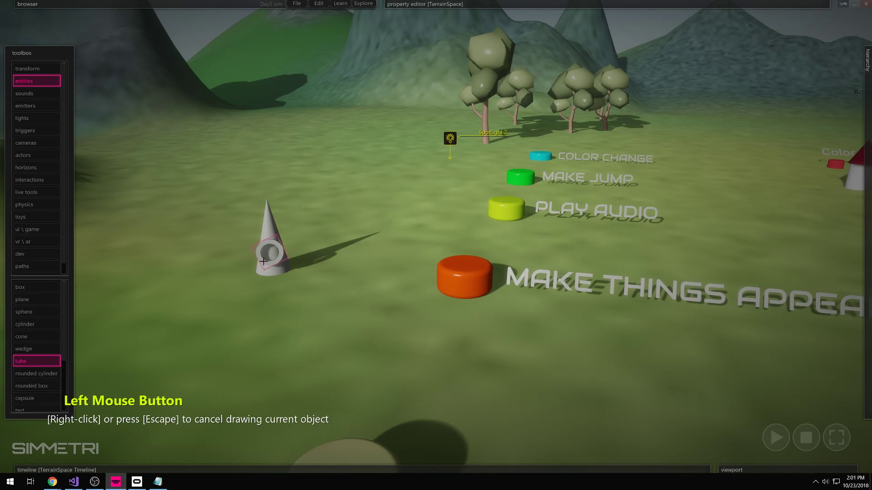
pyautogui.click(264, 262)
pyautogui.rightClick(300, 220)
# - Select the cone and tube together and test their physics with a play-and-stop run
pyautogui.moveTo(316, 184); pyautogui.dragTo(231, 303)
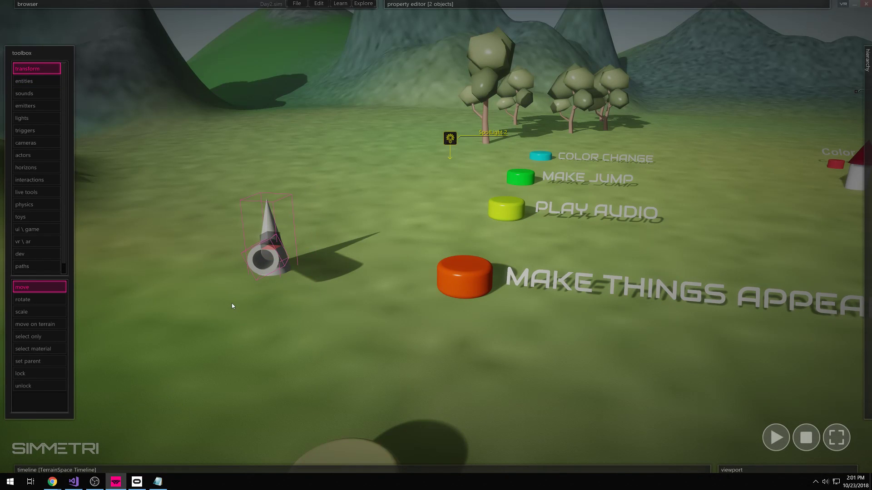
pyautogui.moveTo(314, 185); pyautogui.dragTo(227, 304)
pyautogui.moveTo(320, 205); pyautogui.dragTo(207, 336)
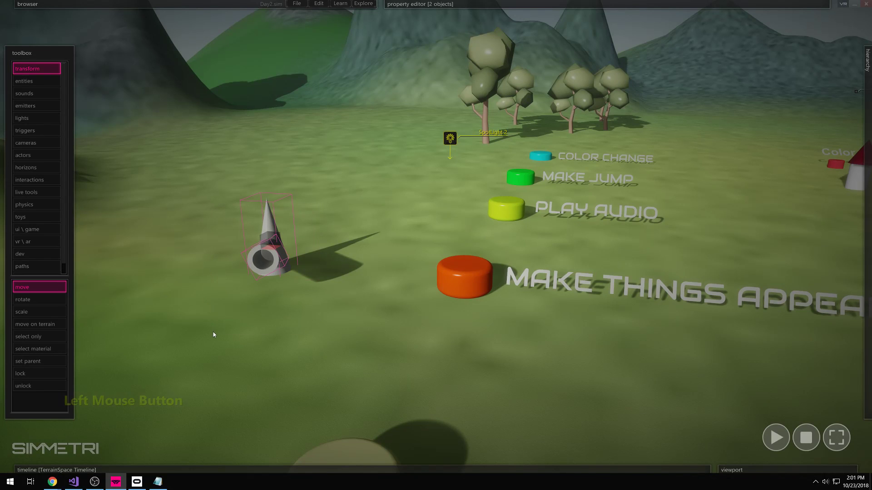
pyautogui.press('space')
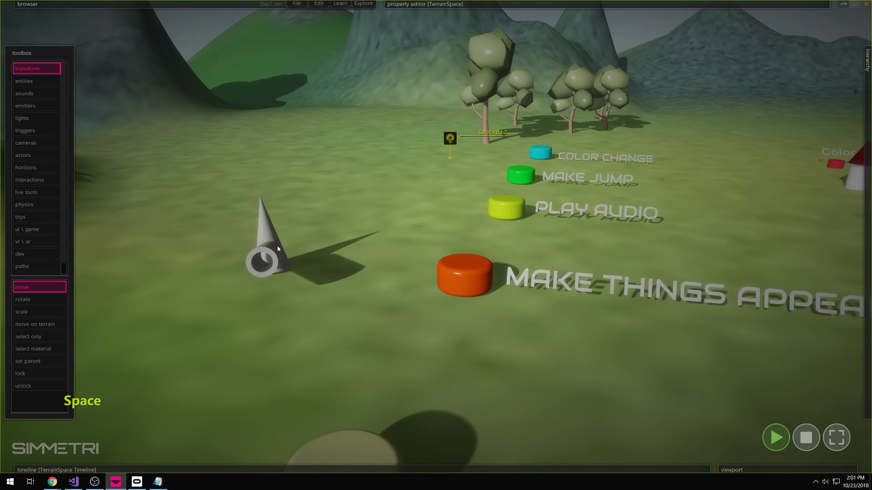
pyautogui.press('space')
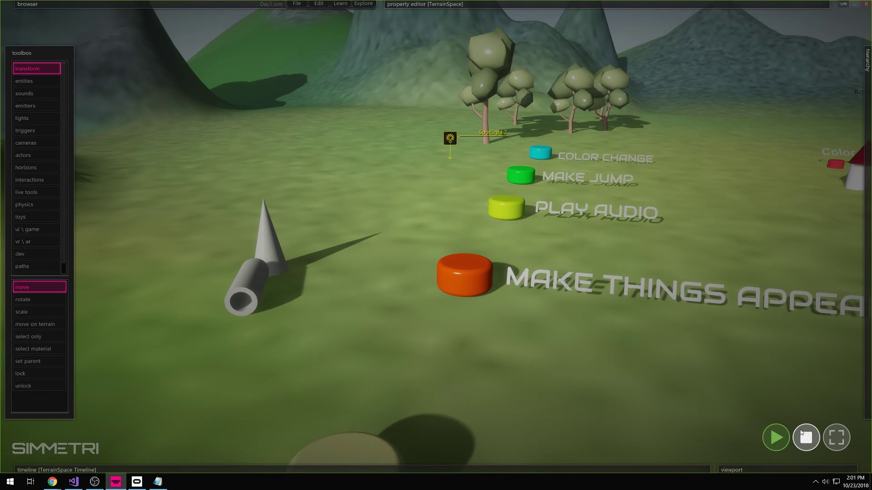
# - Fuse the cone and tube into one object with Ctrl+F, then fling it across the grass in play mode
pyautogui.moveTo(396, 228); pyautogui.dragTo(202, 324)
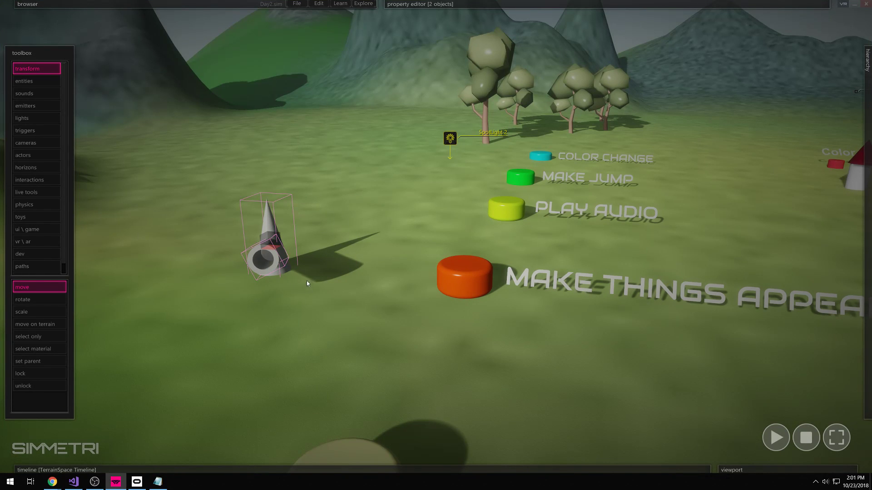
pyautogui.hotkey('ctrl', 'f')
pyautogui.press('space')
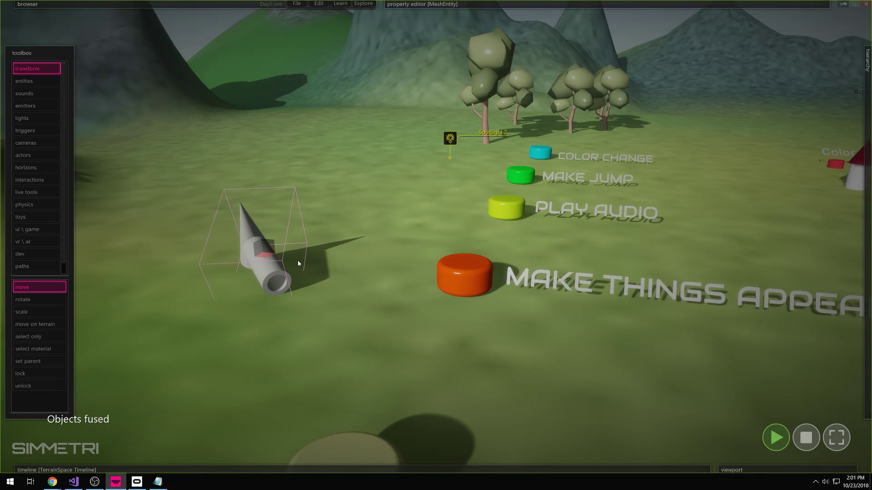
pyautogui.moveTo(260, 252); pyautogui.dragTo(380, 285)
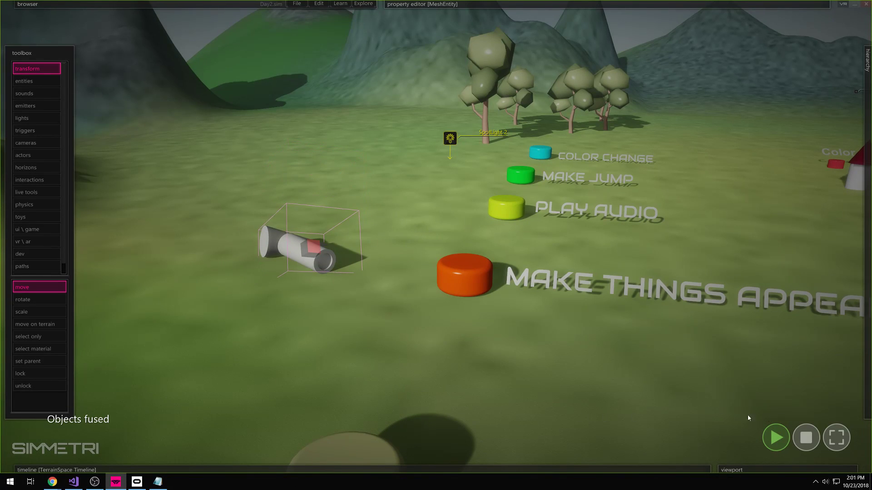
pyautogui.click(798, 437)
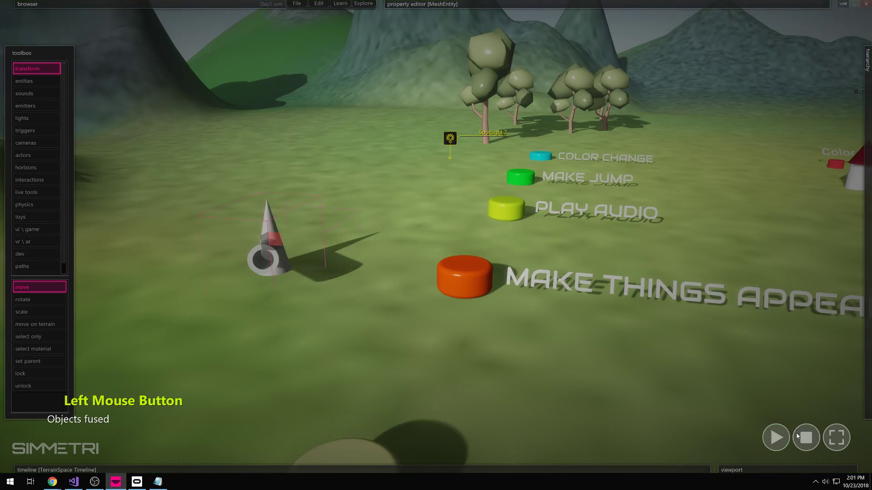
# - Lay the tube horizontally off the cone's side and test the new hammer shape
pyautogui.keyDown('ctrl'); pyautogui.click(271, 249); pyautogui.keyUp('ctrl')
pyautogui.keyDown('ctrl'); pyautogui.moveTo(271, 249); pyautogui.dragTo(339, 250); pyautogui.keyUp('ctrl')
pyautogui.press('space')
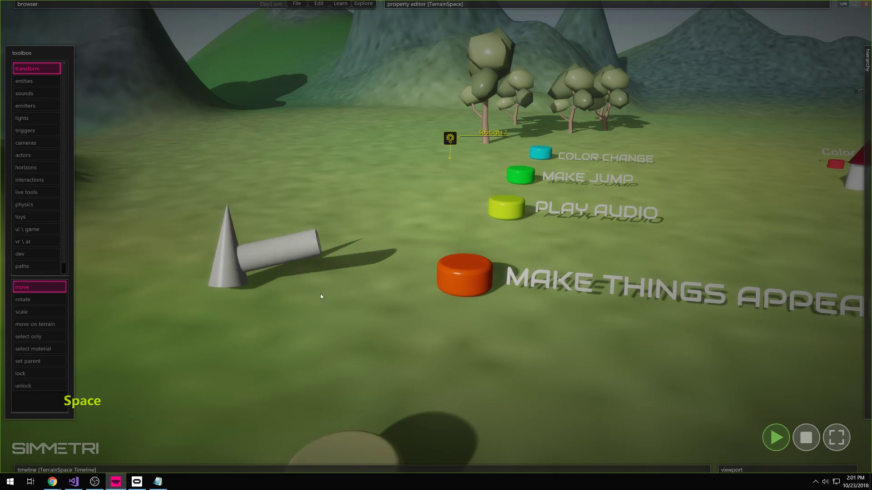
pyautogui.click(806, 437)
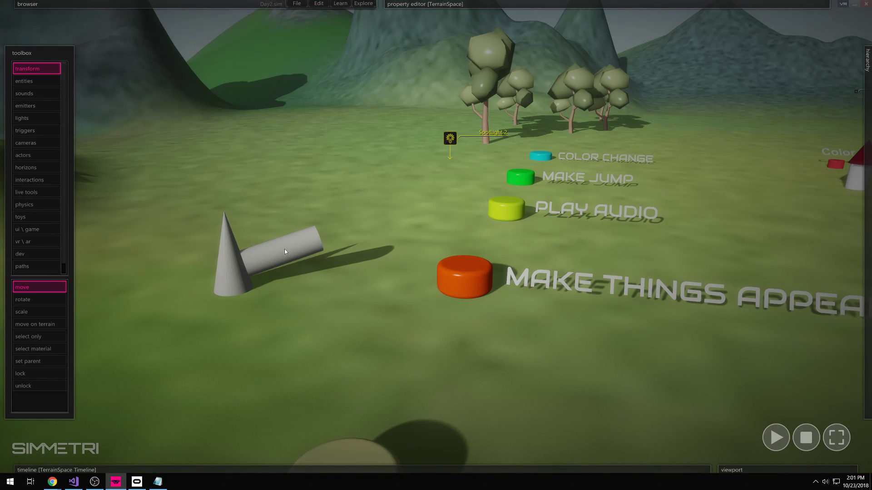
# - Place a new text object on the terrain from the toolbox entities
pyautogui.click(43, 83)
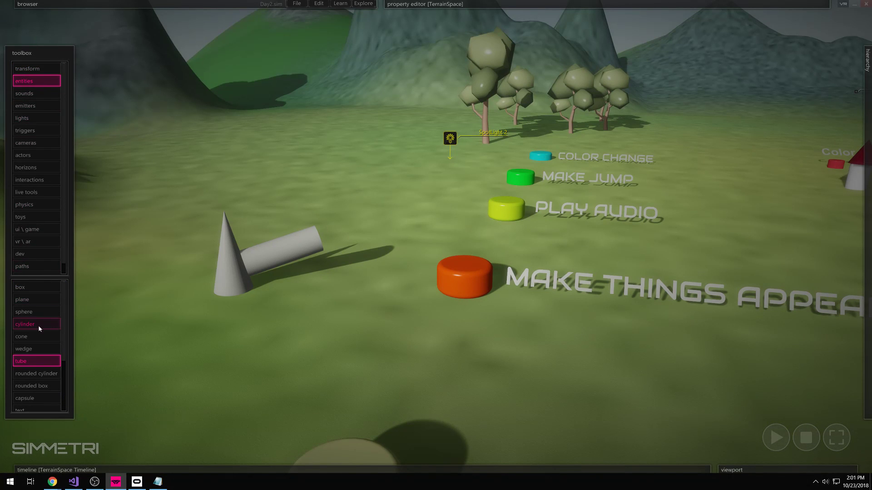
pyautogui.click(30, 407)
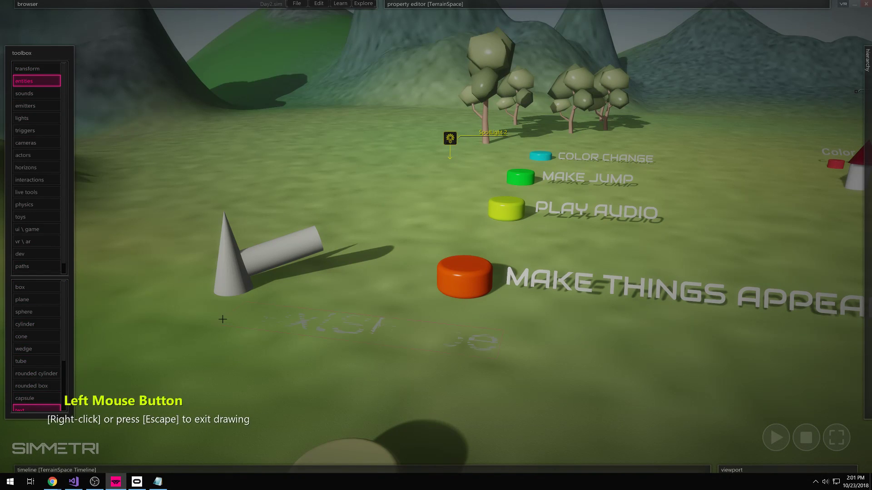
pyautogui.rightClick(158, 313)
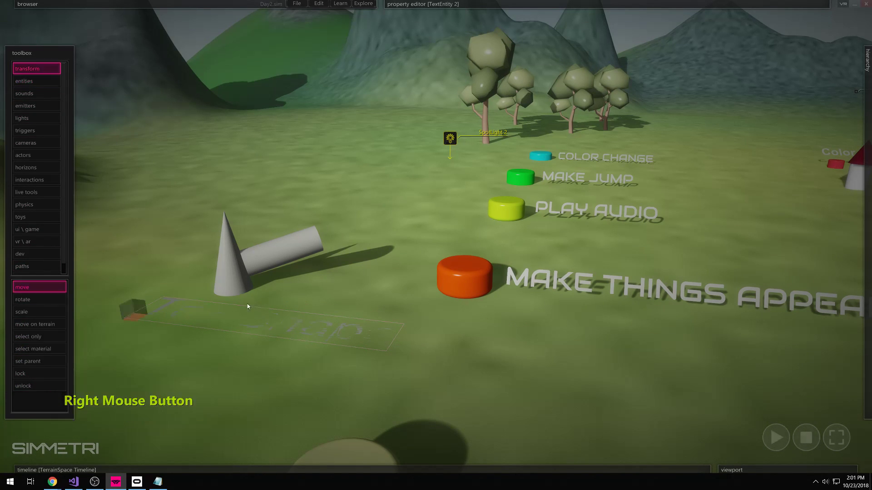
# - Rotate the new text beside the hammer and change its TextShape text to 'Hammer'
pyautogui.keyDown('ctrl'); pyautogui.click(130, 321); pyautogui.keyUp('ctrl')
pyautogui.keyDown('ctrl'); pyautogui.moveTo(132, 322); pyautogui.dragTo(176, 342); pyautogui.keyUp('ctrl')
pyautogui.moveTo(572, 4)
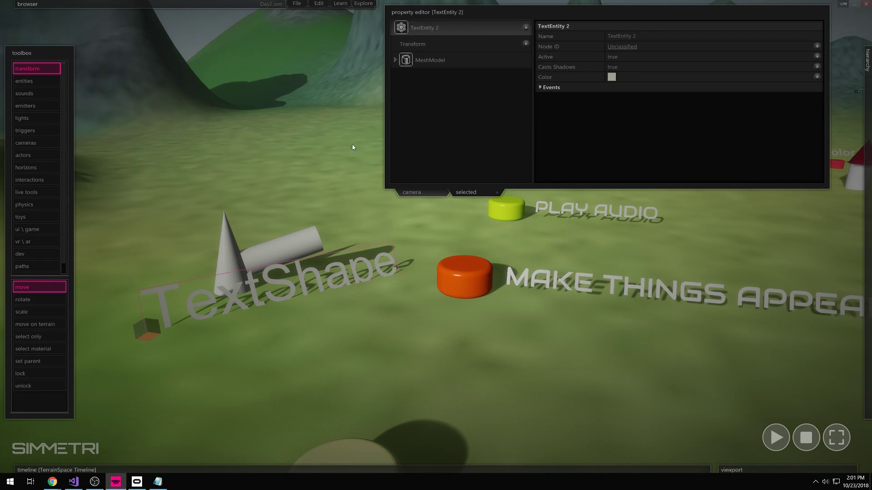
pyautogui.click(395, 60)
pyautogui.click(432, 76)
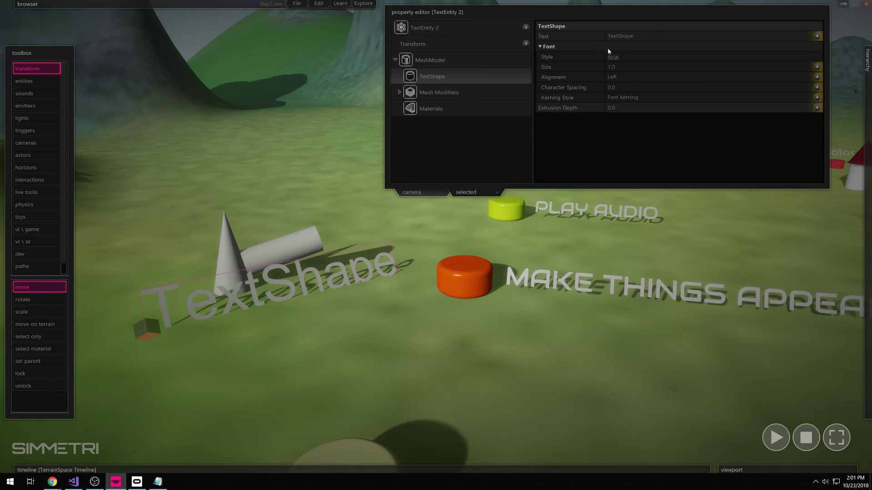
pyautogui.click(639, 35)
pyautogui.write('Hammer')
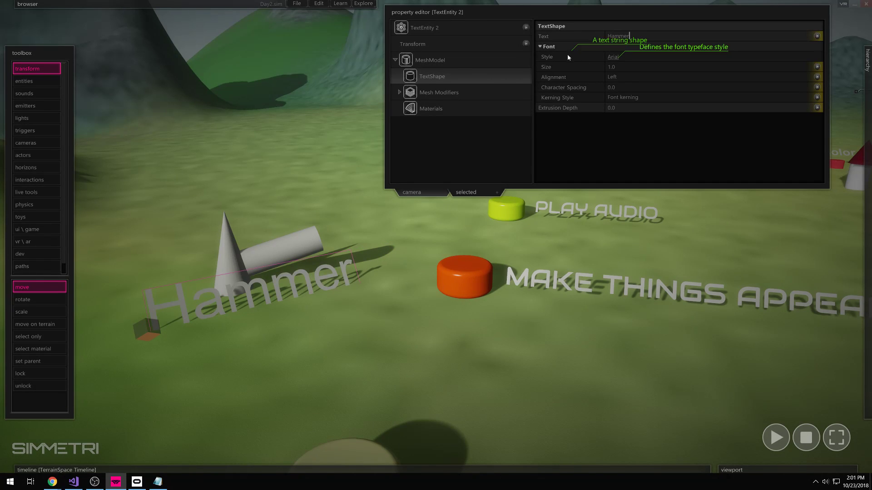
# - Set the text's font to BankGothic Md BT Bold
pyautogui.click(613, 57)
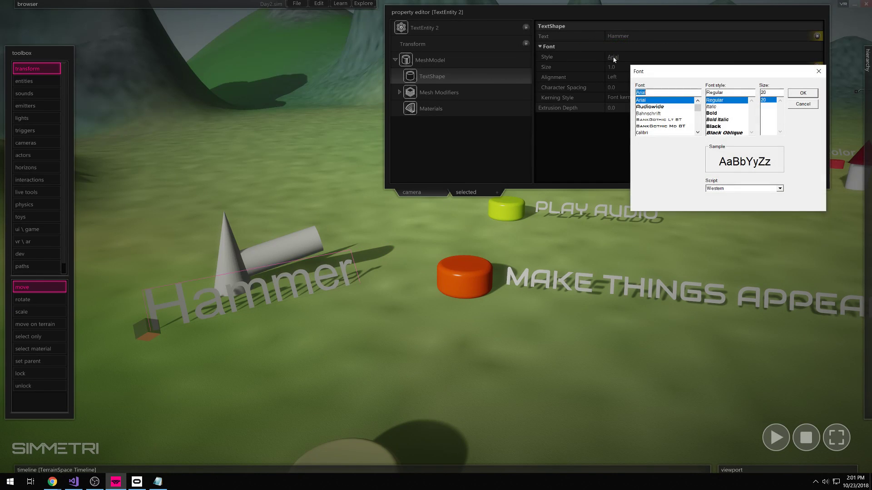
pyautogui.click(649, 129)
pyautogui.click(667, 126)
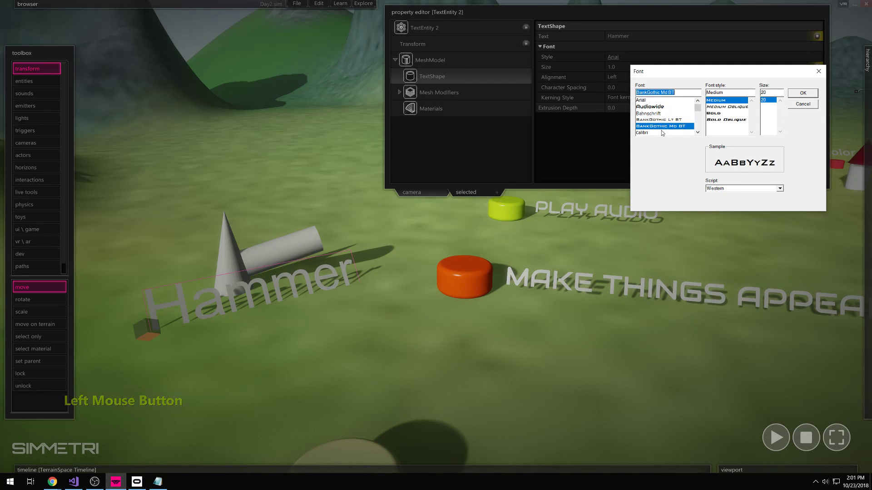
pyautogui.click(713, 113)
pyautogui.click(803, 93)
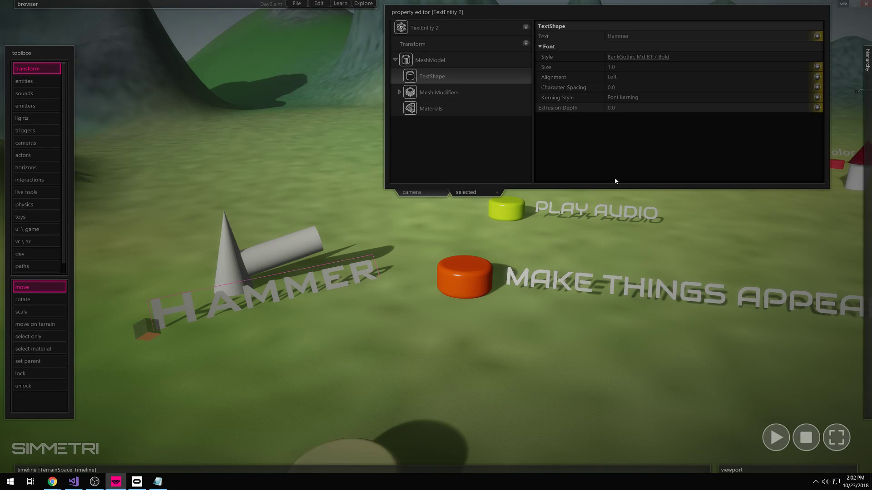
# - Colour the HAMMER text a near-black dark grey (RGB 30, 30, 25)
pyautogui.click(431, 28)
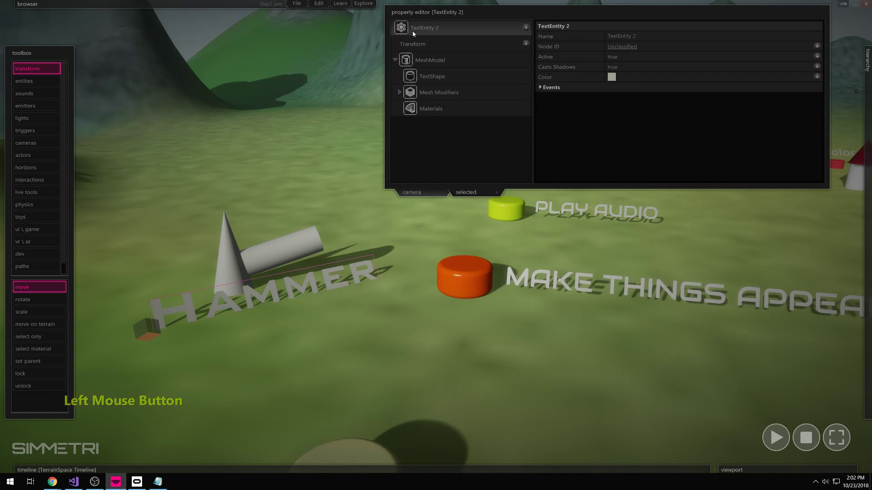
pyautogui.click(612, 77)
pyautogui.click(437, 252)
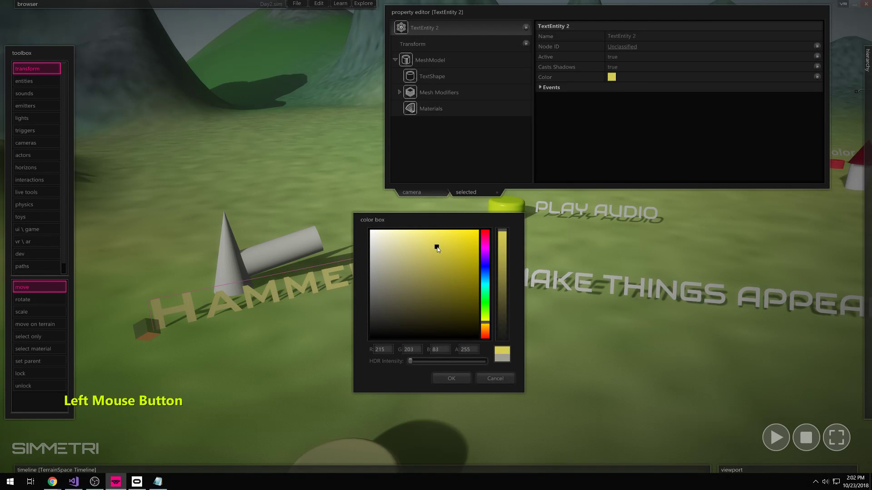
pyautogui.click(390, 326)
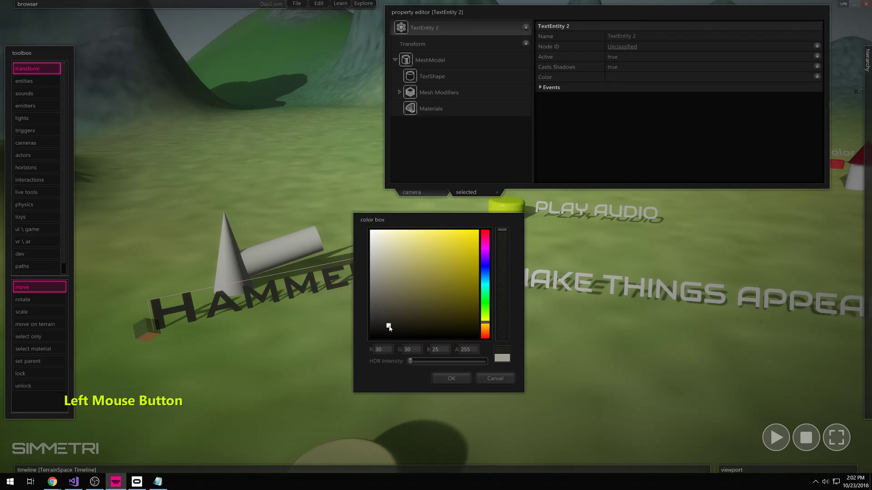
pyautogui.click(442, 380)
# - Give the cone-and-cylinder hammer a dark brown colour
pyautogui.click(276, 262)
pyautogui.click(611, 77)
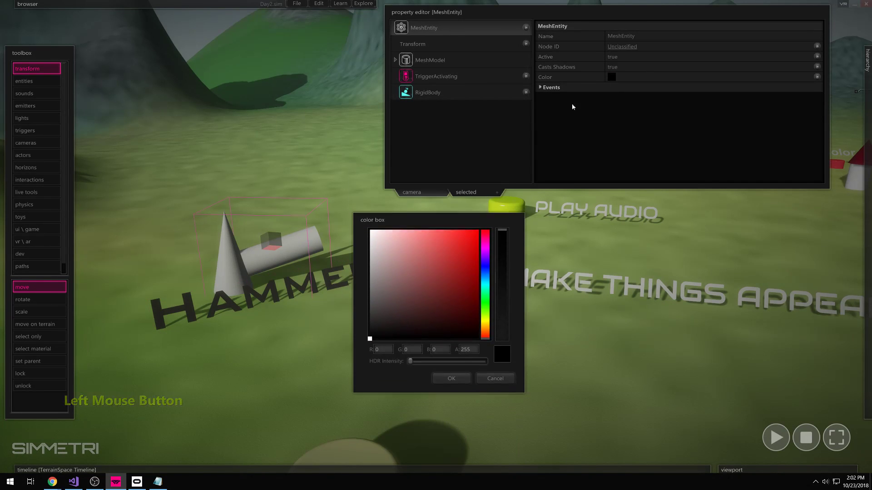
pyautogui.click(486, 298)
pyautogui.moveTo(468, 274); pyautogui.dragTo(479, 233)
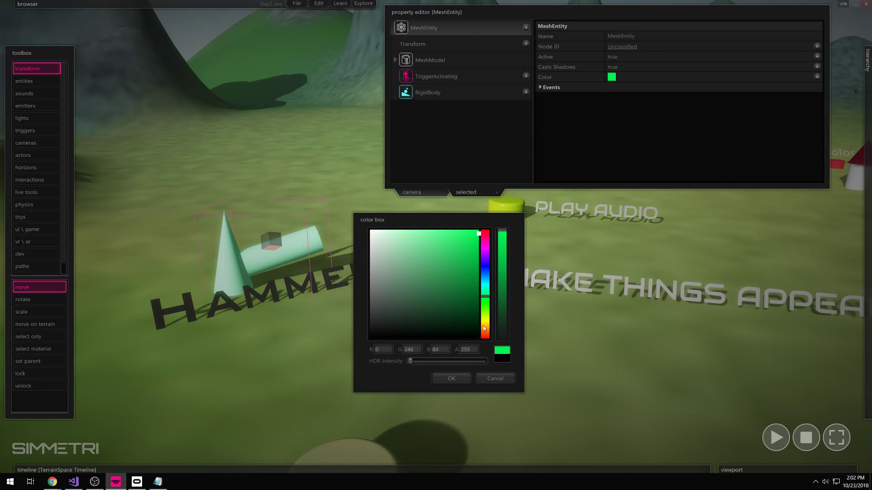
pyautogui.click(485, 337)
pyautogui.moveTo(413, 314); pyautogui.dragTo(421, 308)
pyautogui.moveTo(485, 332)
pyautogui.mouseDown()
pyautogui.moveTo(487, 344)
pyautogui.moveTo(490, 323)
pyautogui.moveTo(449, 326)
pyautogui.mouseUp()
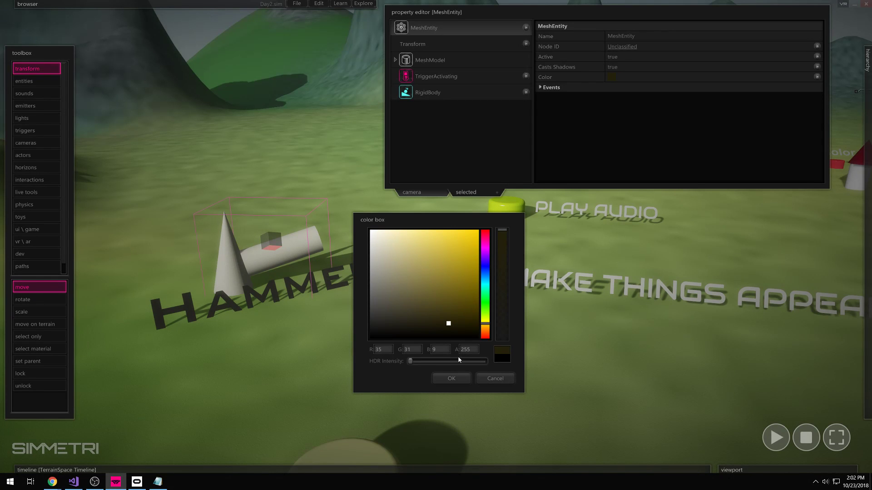
pyautogui.click(456, 379)
pyautogui.click(282, 375)
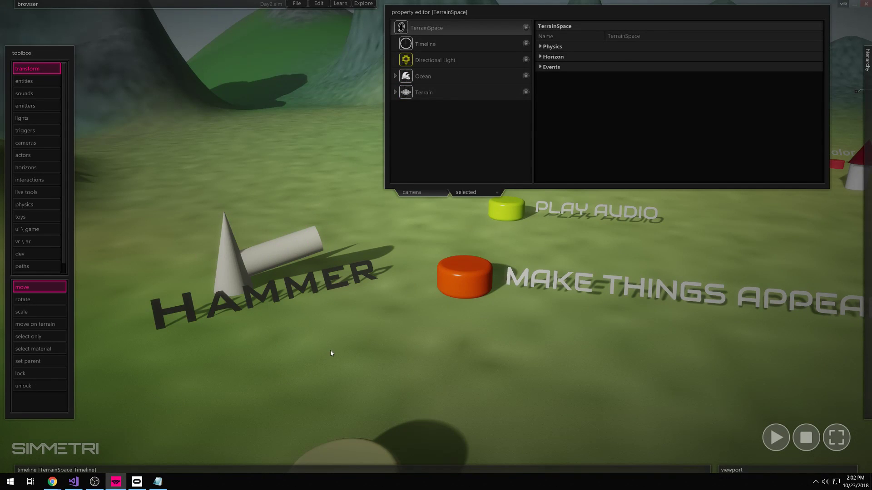
# - Add the fixed grabbable interaction to the cone-and-cylinder hammer mesh
pyautogui.press('d')
pyautogui.moveTo(317, 355); pyautogui.dragTo(379, 200, button='right')
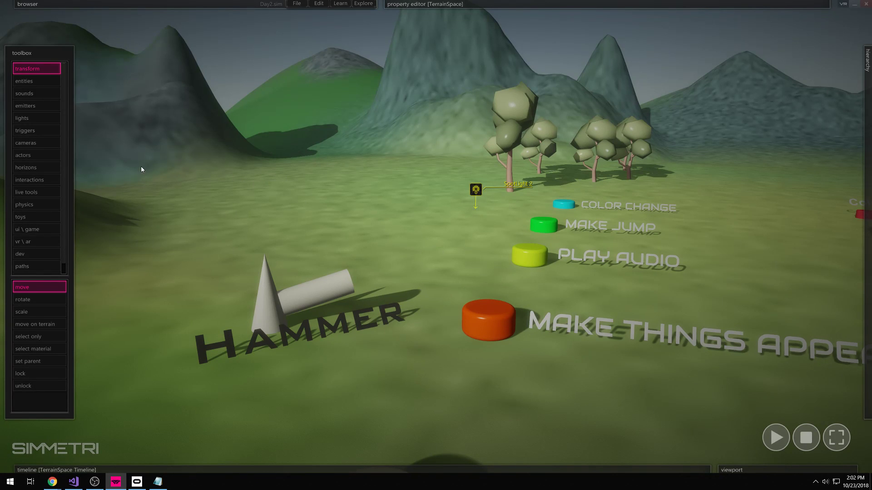
pyautogui.click(264, 298)
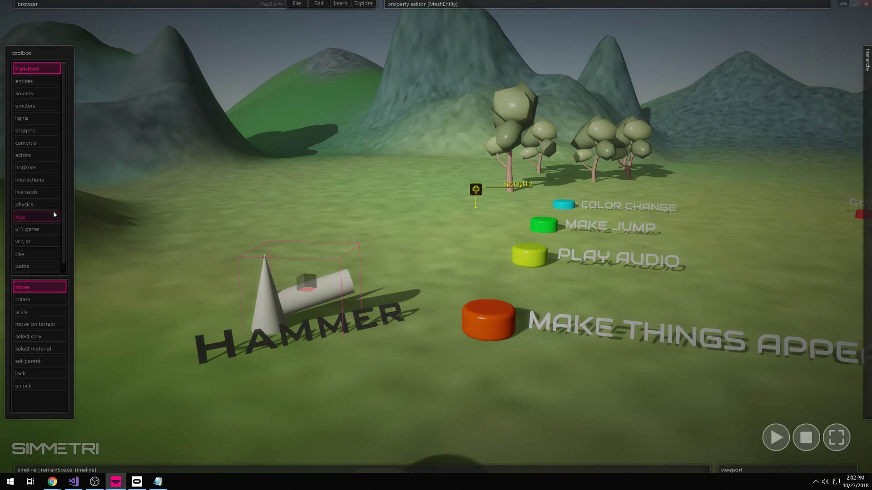
pyautogui.click(39, 180)
pyautogui.click(15, 340)
pyautogui.click(270, 306)
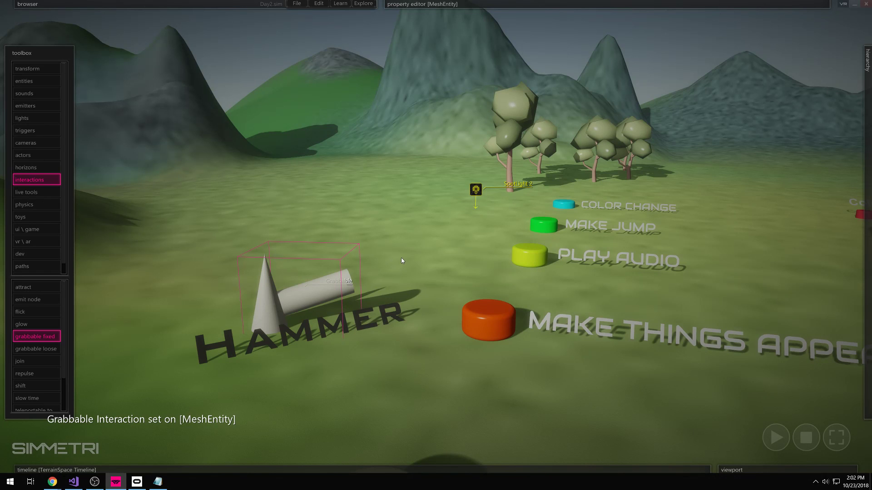
pyautogui.rightClick(409, 272)
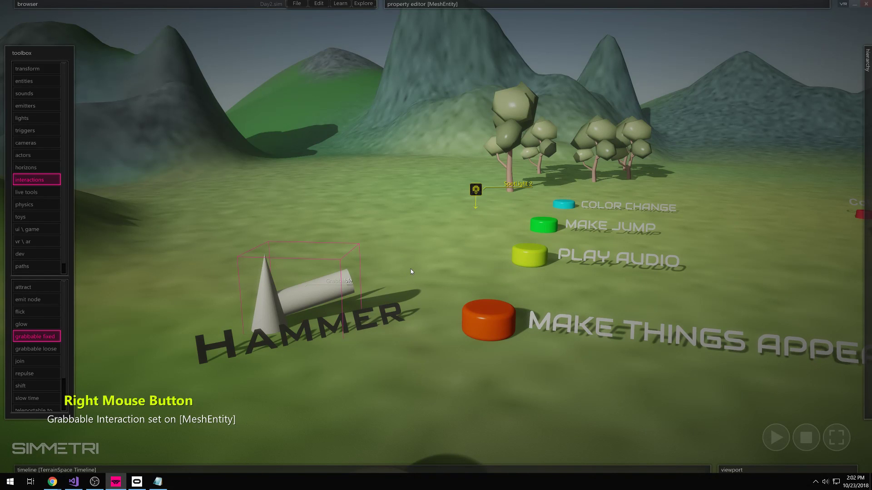
pyautogui.press('s')
pyautogui.moveTo(405, 276); pyautogui.dragTo(406, 285, button='right')
# - Move the NIGHT TIME button group to the right
pyautogui.click(366, 408)
pyautogui.moveTo(366, 407); pyautogui.dragTo(518, 401)
pyautogui.click(352, 208)
pyautogui.moveTo(361, 257); pyautogui.dragTo(413, 275, button='right')
# - Move SpotLight 2 toward the lower right of the scene
pyautogui.click(588, 152)
pyautogui.moveTo(590, 153); pyautogui.dragTo(709, 421)
pyautogui.moveTo(675, 383); pyautogui.dragTo(675, 384, button='right')
pyautogui.press('a')
pyautogui.moveTo(513, 243); pyautogui.dragTo(513, 244, button='right')
pyautogui.moveTo(493, 229); pyautogui.dragTo(554, 268)
pyautogui.moveTo(463, 228); pyautogui.dragTo(480, 243, button='right')
pyautogui.press('d')
pyautogui.press('w')
pyautogui.press('s')
pyautogui.press('a')
pyautogui.press('s')
# - Box-select the hammer, buttons, labels and trees (12 objects) and move them up and left
pyautogui.moveTo(588, 114); pyautogui.dragTo(236, 330)
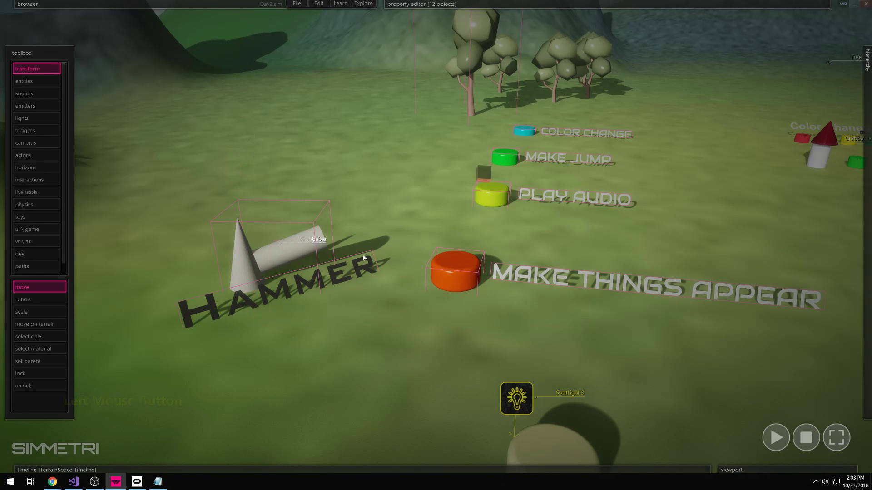
pyautogui.moveTo(484, 181); pyautogui.dragTo(455, 157)
pyautogui.moveTo(455, 156); pyautogui.dragTo(436, 236, button='right')
pyautogui.press('e')
pyautogui.press('w')
pyautogui.press('s')
pyautogui.moveTo(198, 317); pyautogui.dragTo(207, 237, button='right')
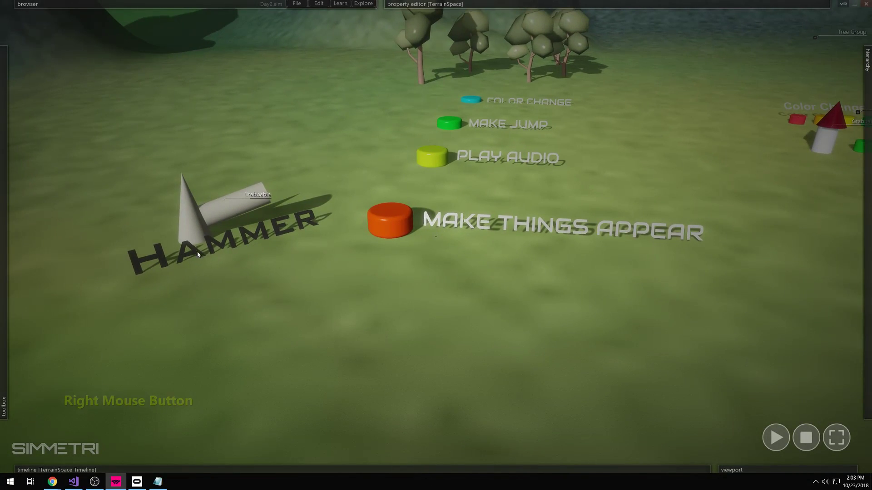
pyautogui.press('w')
pyautogui.moveTo(299, 261); pyautogui.dragTo(436, 236, button='right')
pyautogui.moveTo(336, 308); pyautogui.dragTo(436, 236, button='right')
pyautogui.press('w')
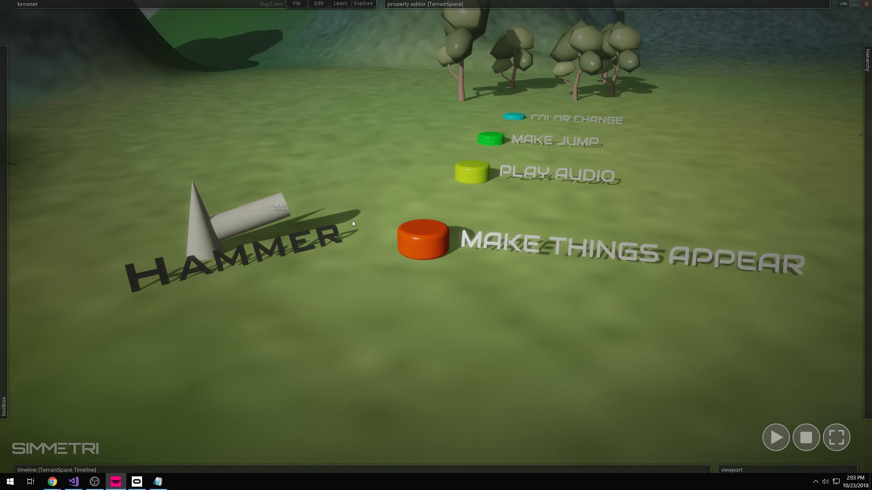
pyautogui.scroll(-10, 811, 343)
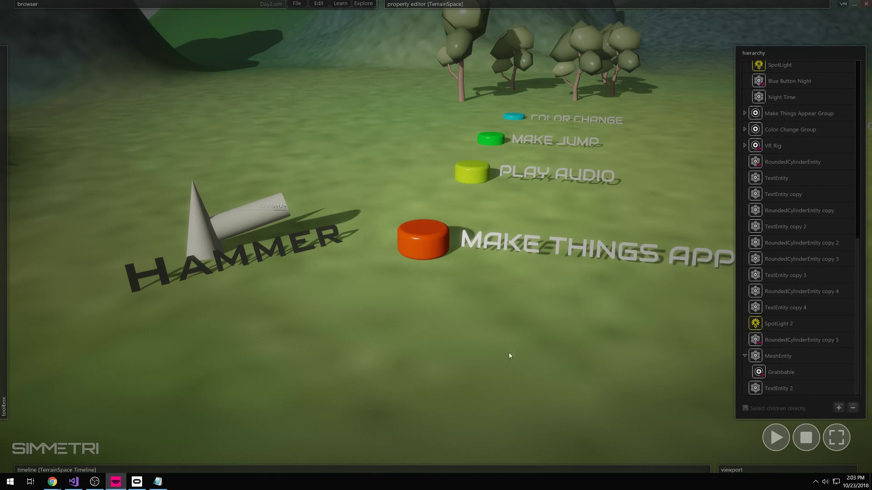
# - Rename the hammer MeshEntity to 'Hammer'
pyautogui.click(778, 358)
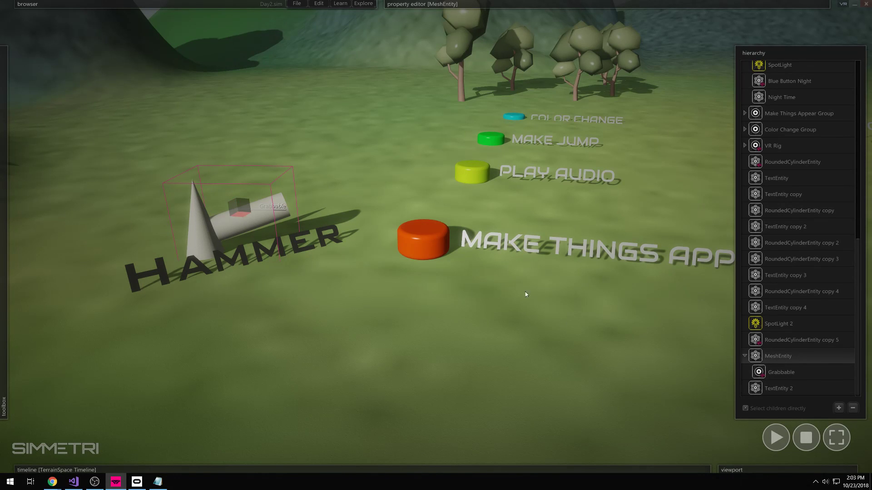
pyautogui.moveTo(516, 2)
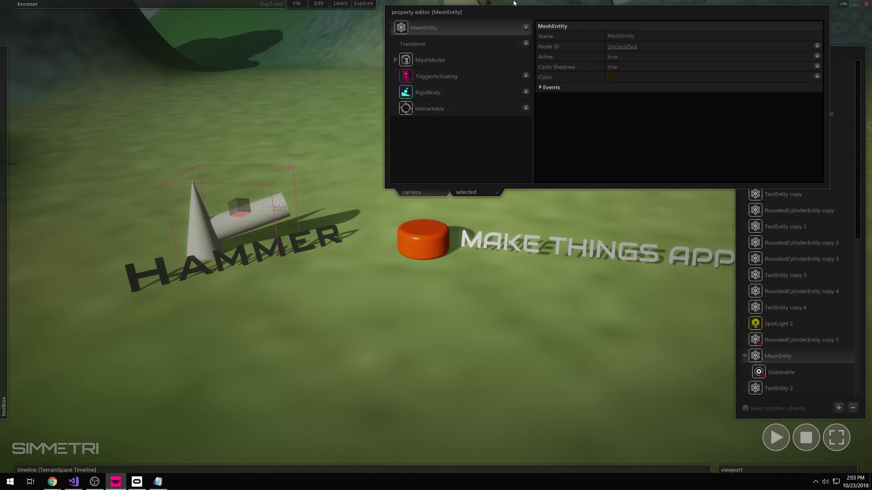
pyautogui.click(563, 33)
pyautogui.write('Hammer')
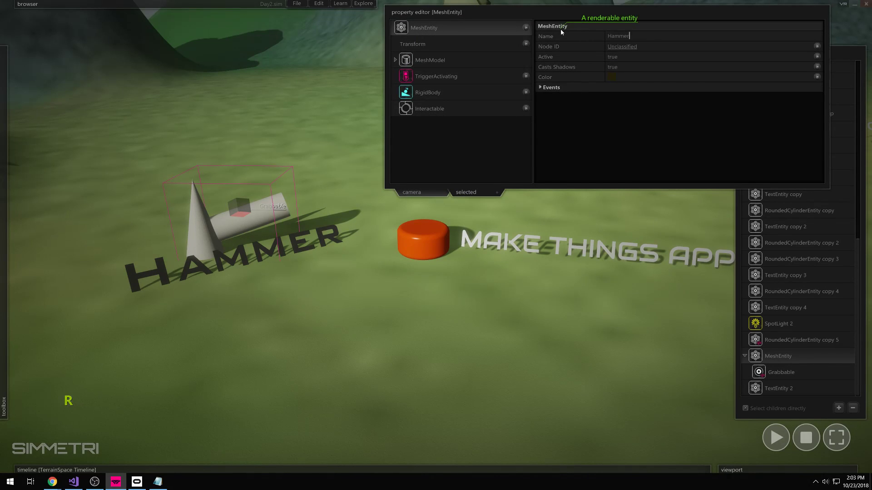
pyautogui.press('Return')
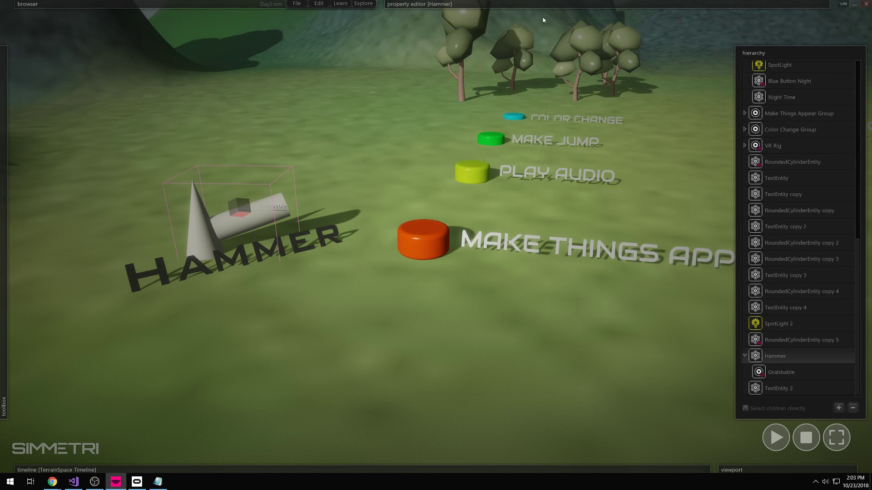
# - Rename TextEntity 2 to 'Hammer Label'
pyautogui.click(780, 388)
pyautogui.moveTo(599, 4)
pyautogui.click(638, 36)
pyautogui.write('Hammer Label')
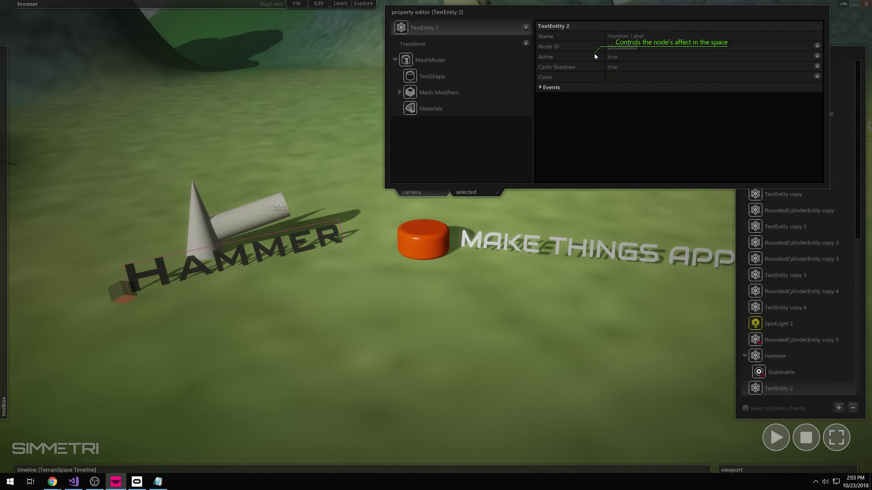
pyautogui.press('Return')
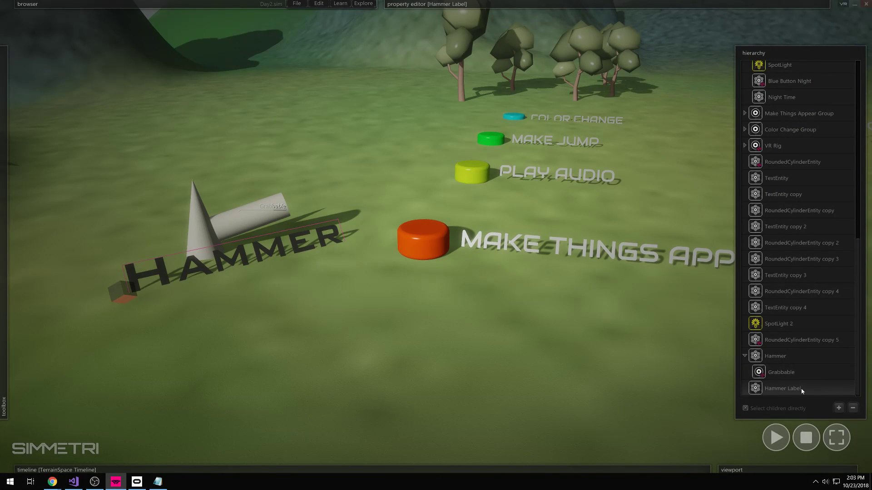
# - Select the Hammer object, then its Hammer and Hammer Label entries in the hierarchy
pyautogui.click(286, 217)
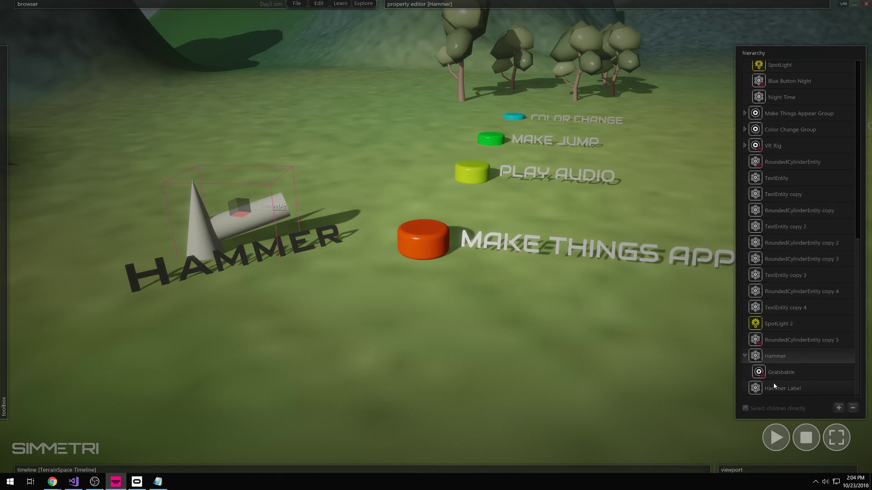
pyautogui.click(777, 361)
pyautogui.moveTo(442, 2)
pyautogui.click(790, 386)
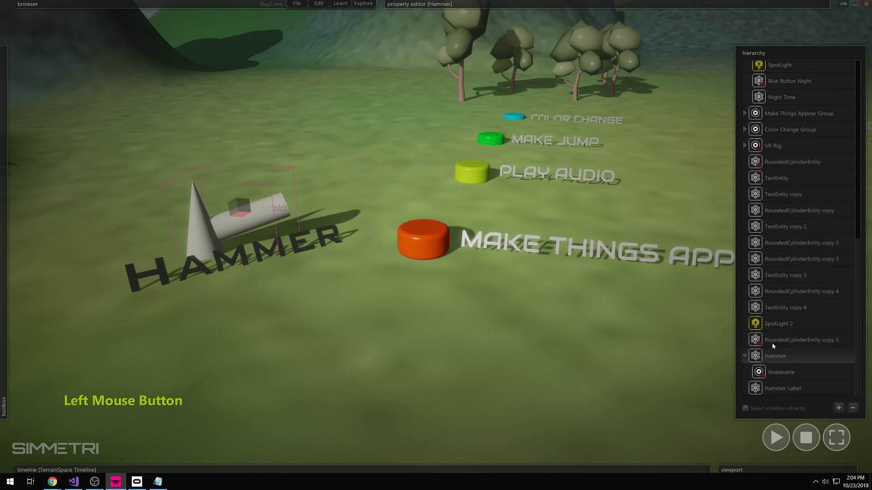
pyautogui.moveTo(490, 4)
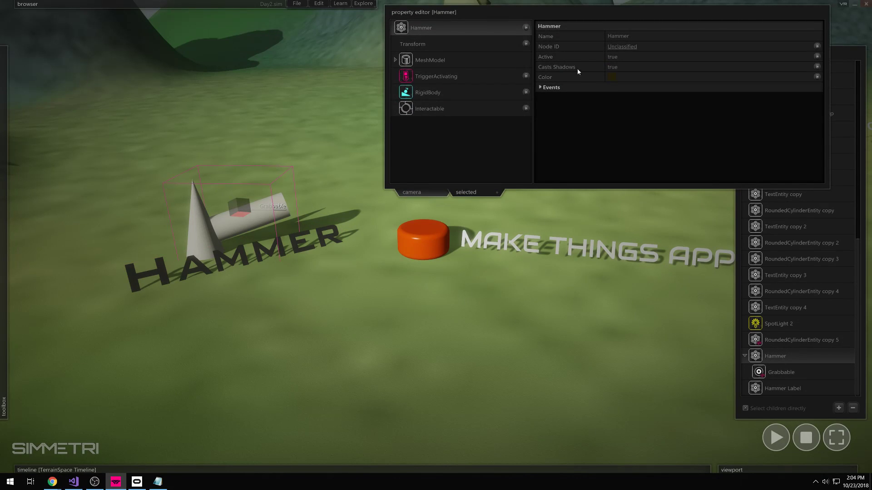
# - Set Active to false on Hammer and Hammer Label so both disappear
pyautogui.click(614, 57)
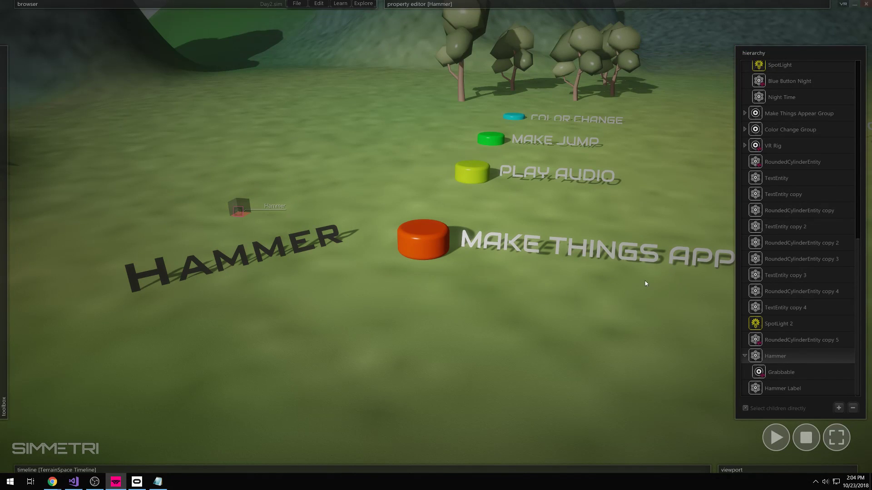
pyautogui.click(783, 388)
pyautogui.moveTo(566, 4)
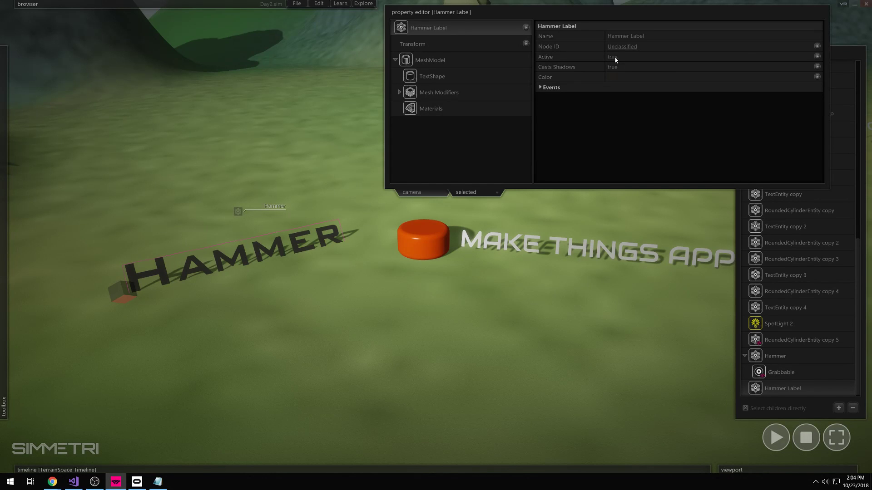
pyautogui.click(615, 59)
# - Nudge the orange Make Things Appear button slightly left, then select Hammer and Hammer Label
pyautogui.moveTo(364, 322); pyautogui.dragTo(395, 305, button='right')
pyautogui.moveTo(436, 236); pyautogui.dragTo(376, 327, button='right')
pyautogui.press('d')
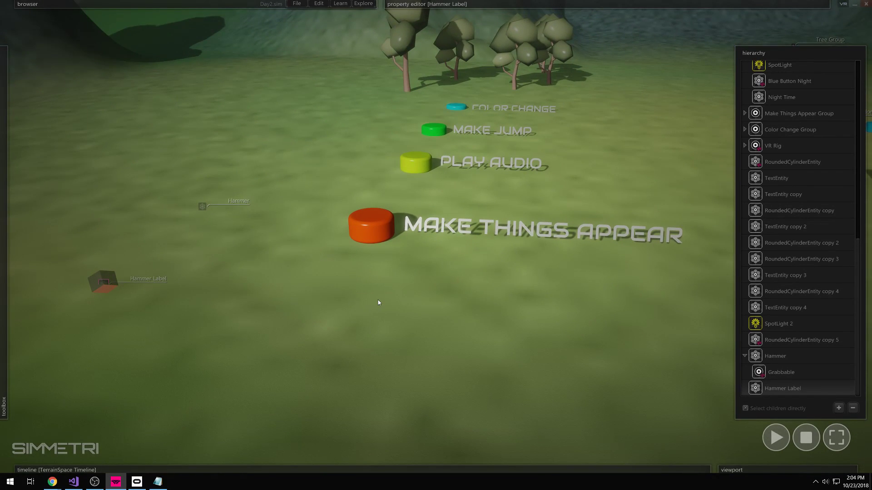
pyautogui.click(368, 230)
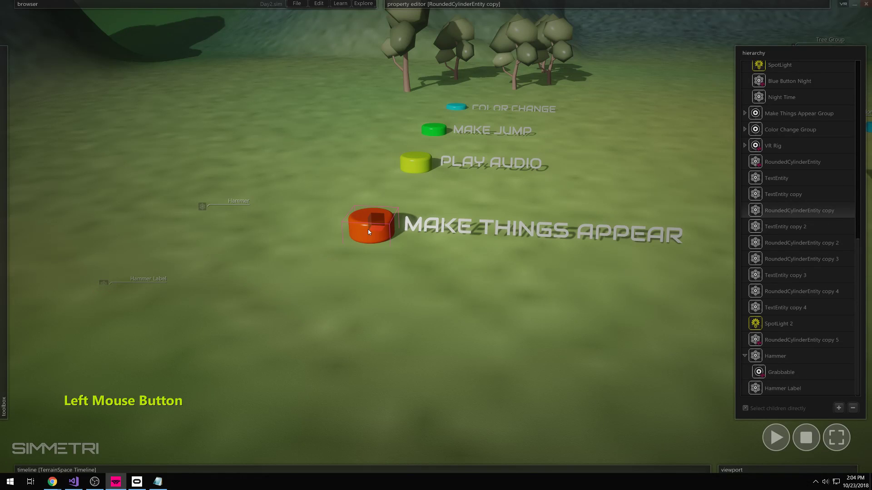
pyautogui.moveTo(378, 230); pyautogui.dragTo(370, 228)
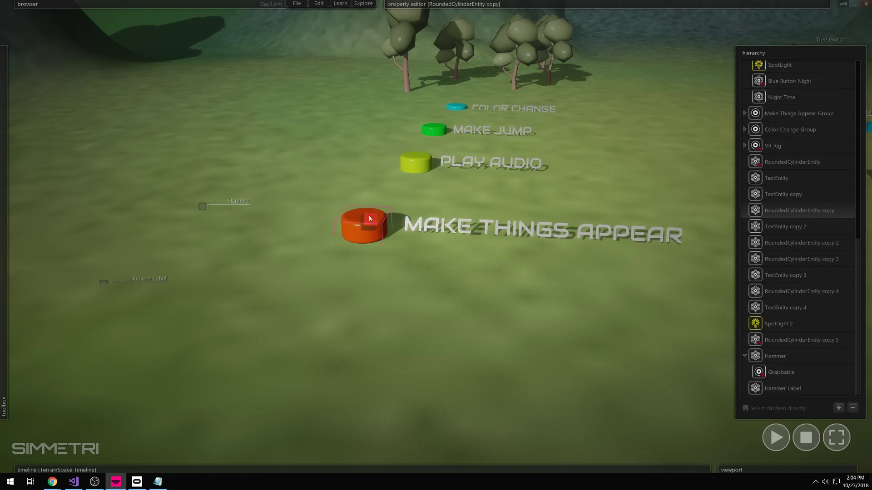
pyautogui.moveTo(223, 177); pyautogui.dragTo(108, 292)
# - Add an Interactable component to the orange button and show its events
pyautogui.click(295, 300)
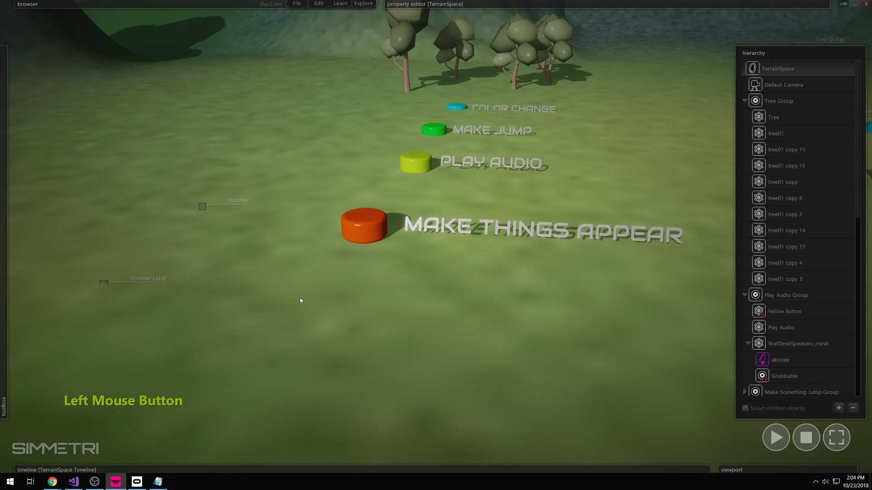
pyautogui.click(366, 233)
pyautogui.moveTo(454, 5)
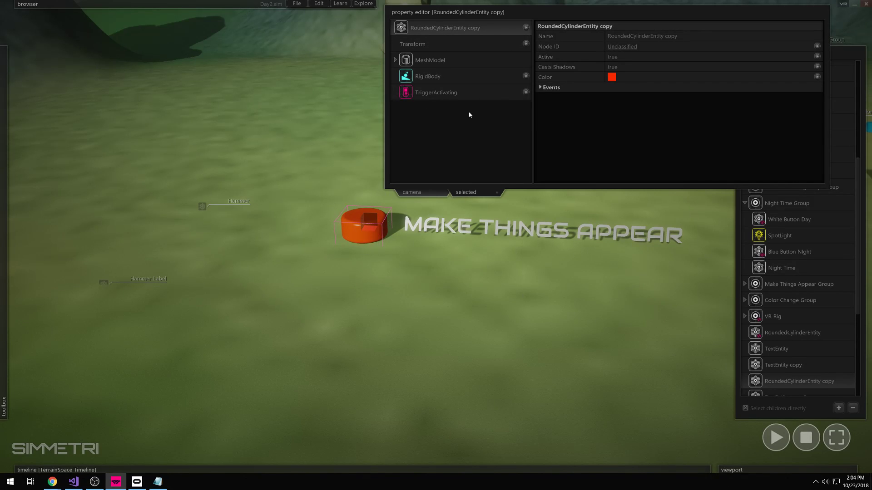
pyautogui.click(371, 247)
pyautogui.click(365, 225)
pyautogui.click(526, 28)
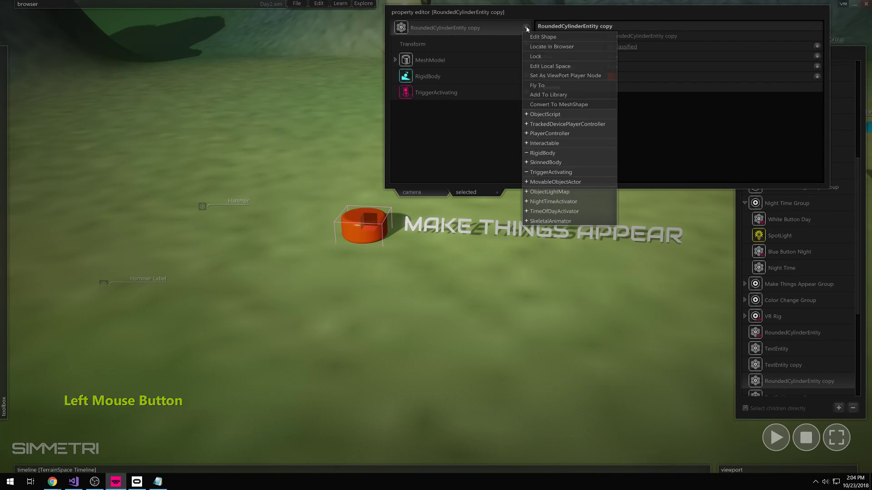
pyautogui.click(551, 143)
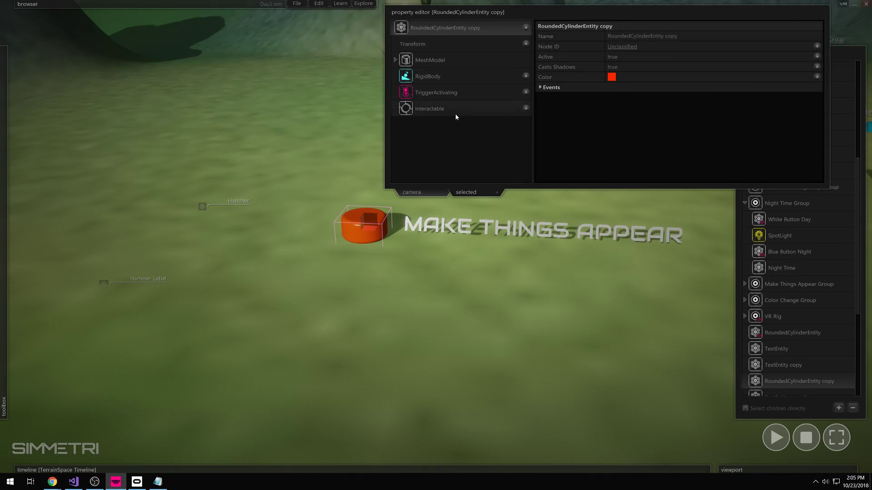
pyautogui.click(435, 114)
# - Create the orange button's onPress script and select the Hammer object in the scene
pyautogui.click(614, 58)
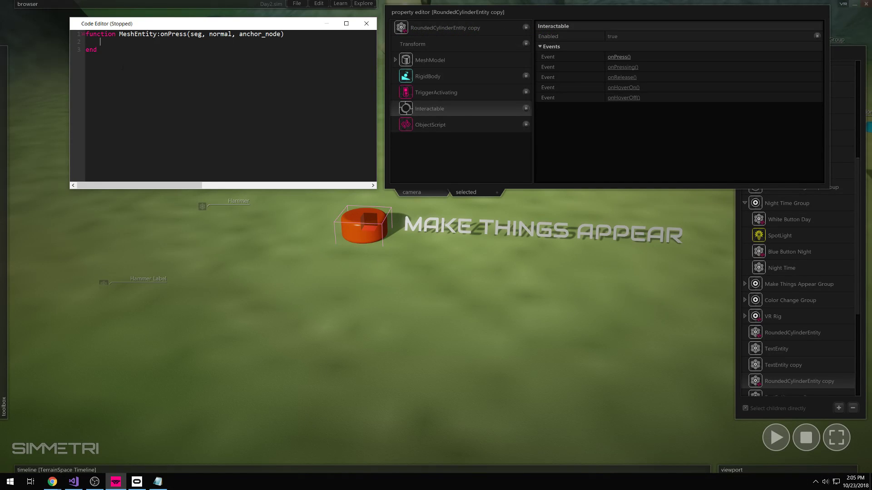
pyautogui.press('Return')
pyautogui.press('Return')
pyautogui.press('Return')
pyautogui.click(146, 84)
pyautogui.moveTo(266, 300); pyautogui.dragTo(243, 294, button='right')
pyautogui.click(106, 51)
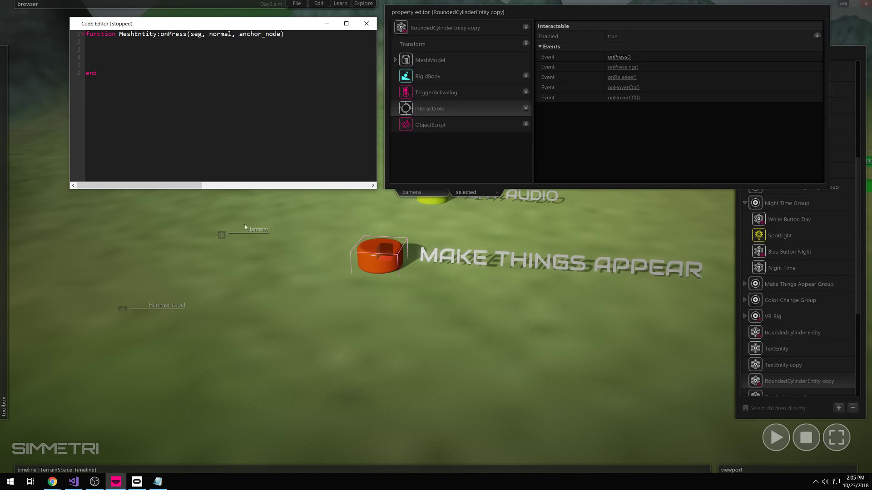
pyautogui.moveTo(245, 222); pyautogui.dragTo(113, 310)
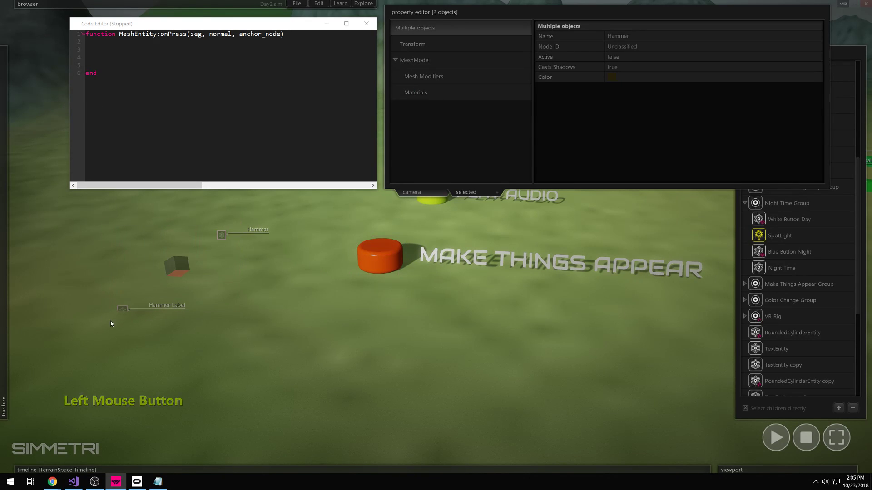
pyautogui.click(153, 106)
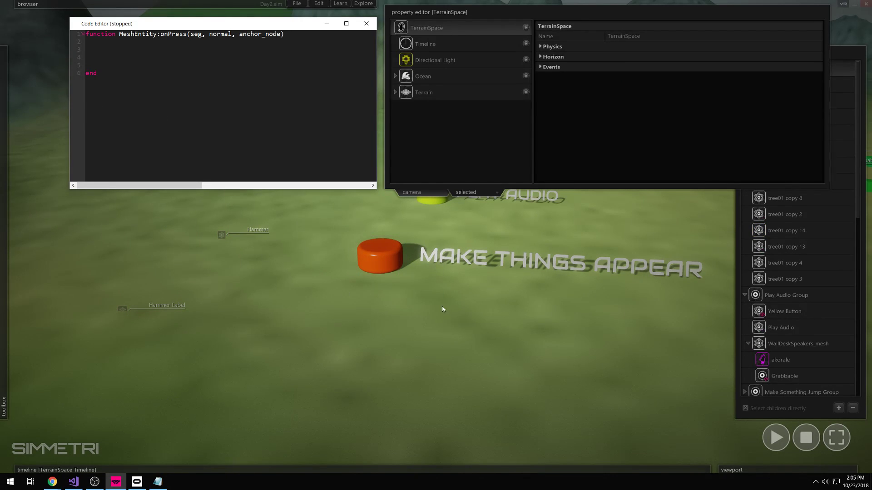
pyautogui.scroll(-5, 795, 308)
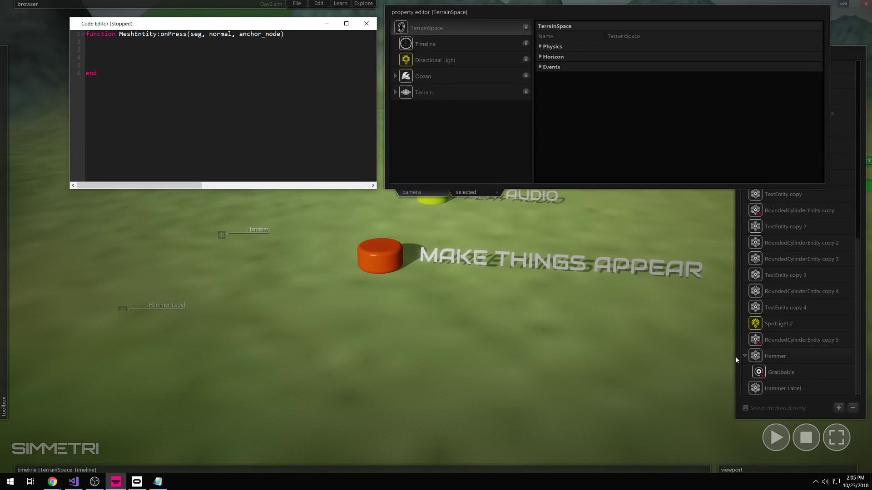
pyautogui.click(222, 236)
pyautogui.click(237, 213)
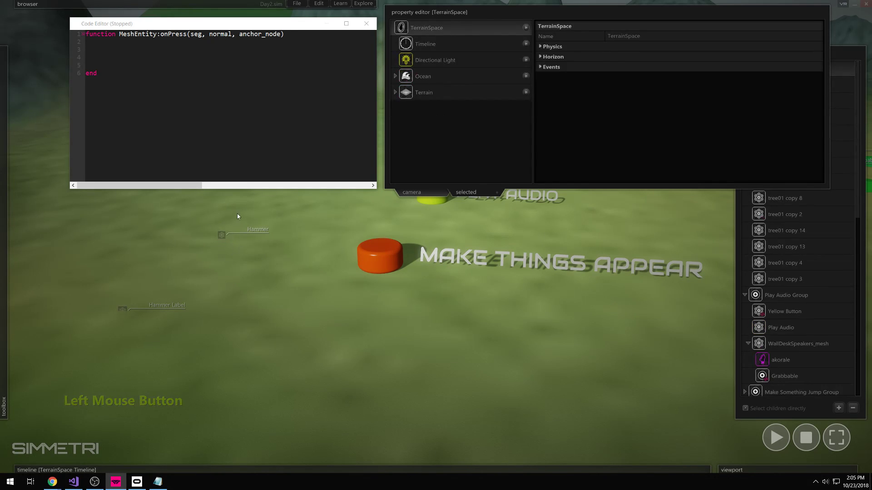
pyautogui.click(219, 241)
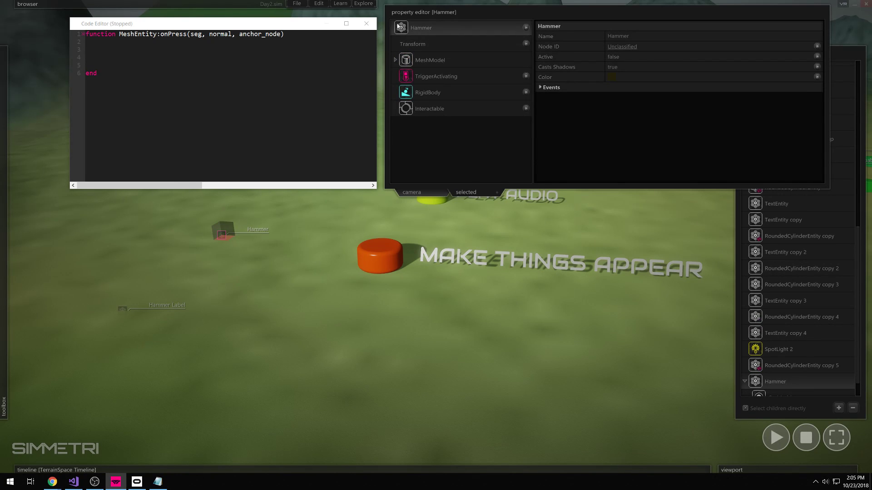
pyautogui.click(325, 47)
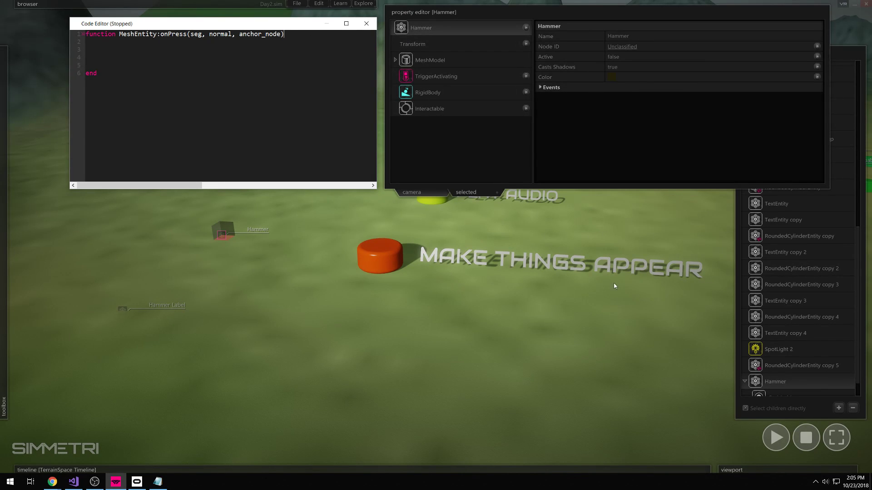
pyautogui.scroll(-1, 790, 387)
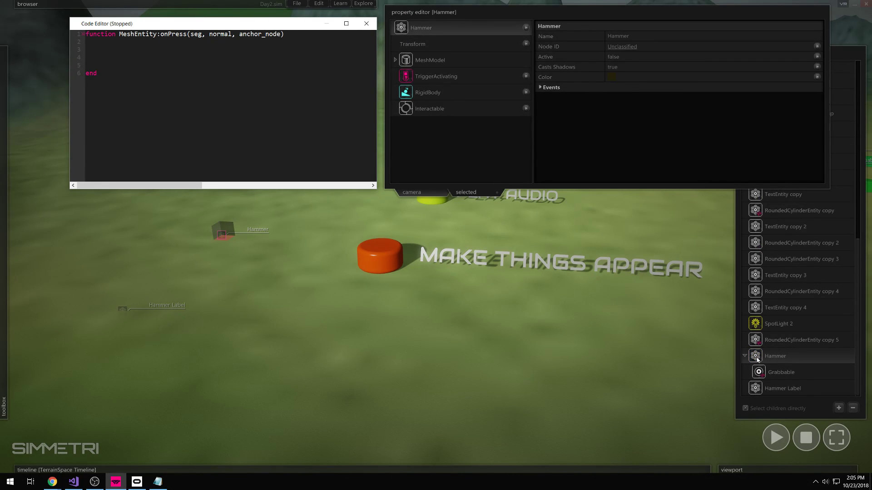
# - Insert UID lookups of Hammer and Hammer Label into the onPress function body
pyautogui.moveTo(757, 359); pyautogui.dragTo(113, 122)
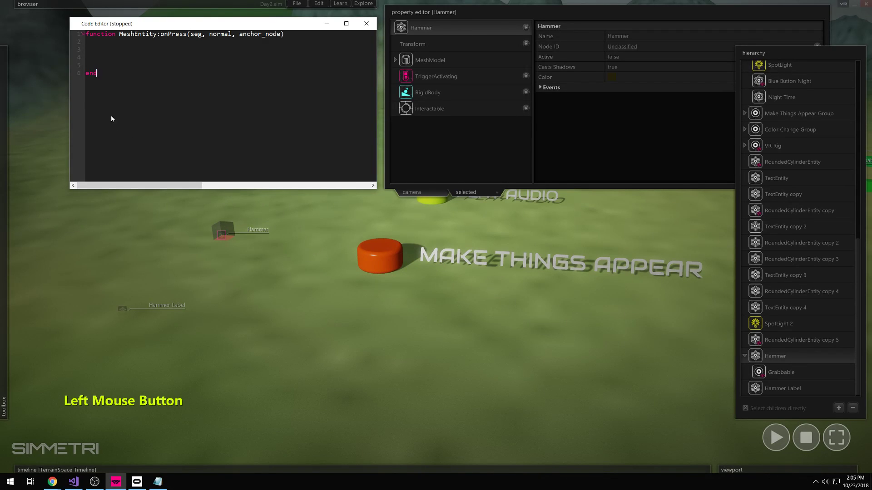
pyautogui.moveTo(100, 57); pyautogui.dragTo(209, 53)
pyautogui.click(116, 60)
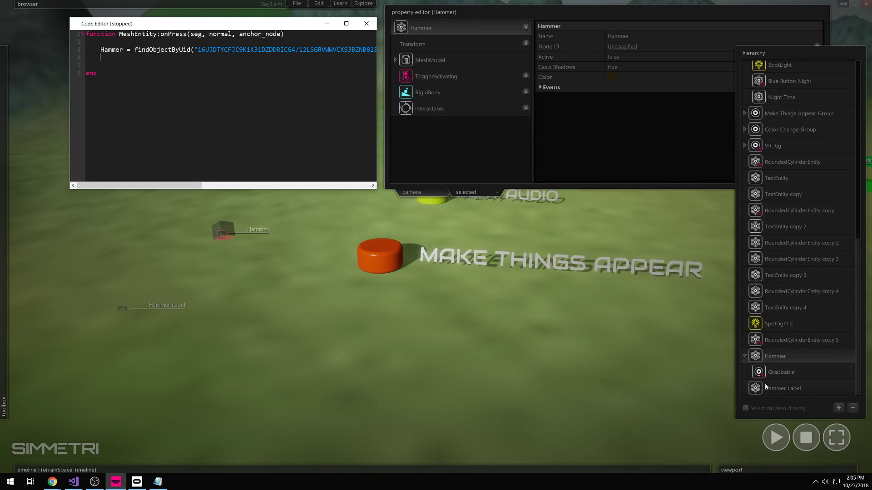
pyautogui.moveTo(756, 389); pyautogui.dragTo(104, 59)
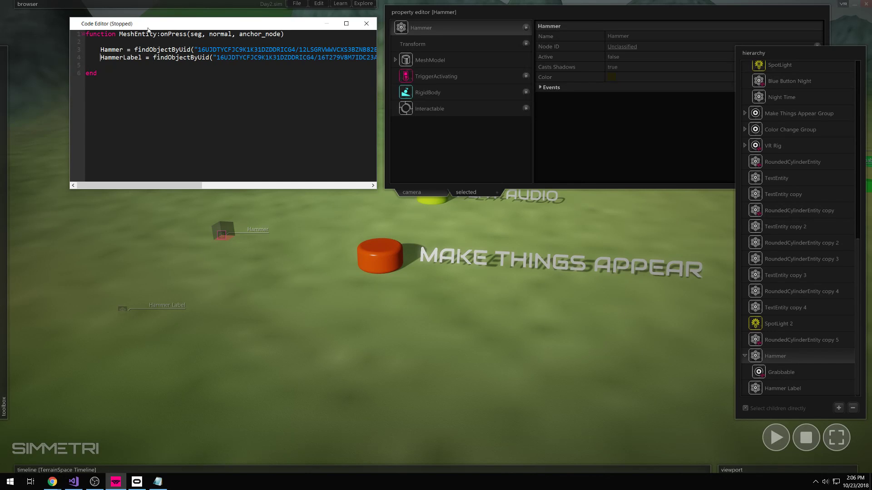
pyautogui.click(102, 66)
pyautogui.press('Return')
pyautogui.press('Return')
pyautogui.press('Up')
# - Add 'Hammer.active = true' to the onPress function
pyautogui.click(613, 56)
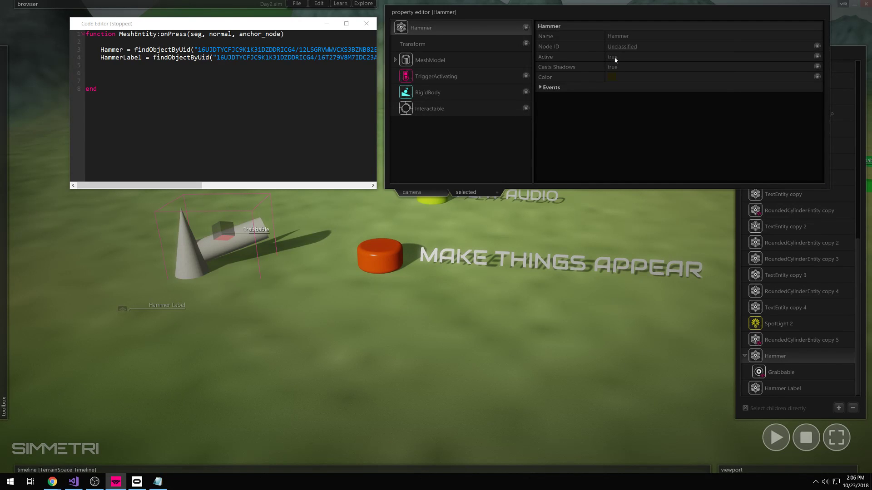
pyautogui.click(83, 108)
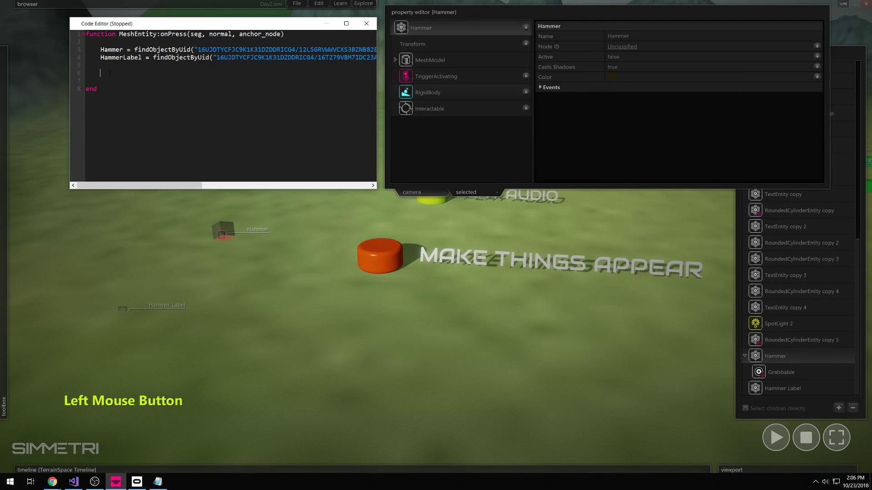
pyautogui.write('Ha')
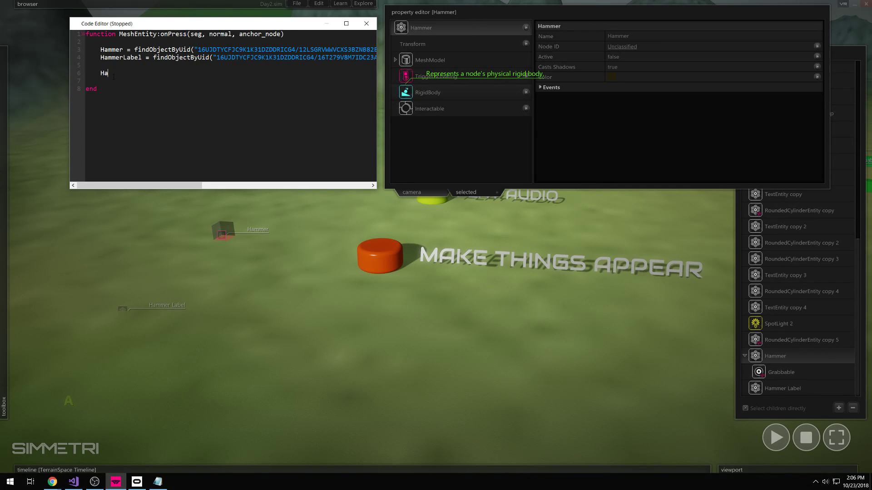
pyautogui.write('mmer.active = true')
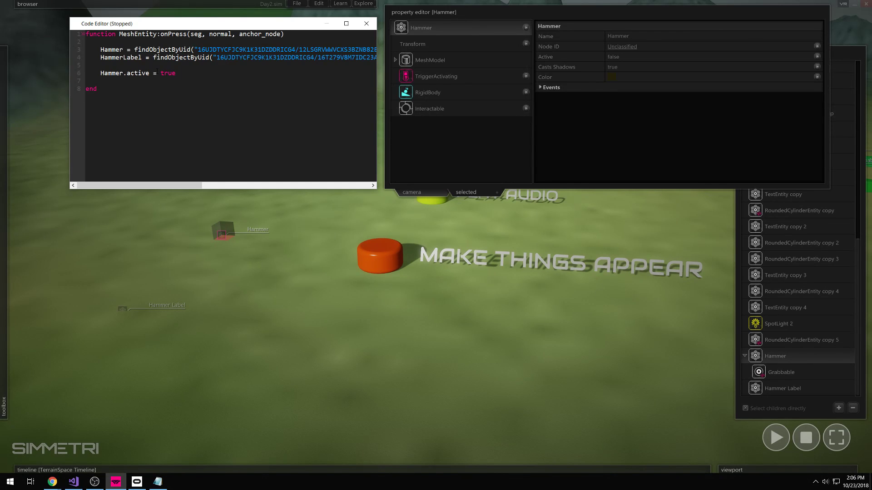
# - Run the scene and press the orange button several times to confirm the hammer appears
pyautogui.click(776, 437)
pyautogui.click(381, 257)
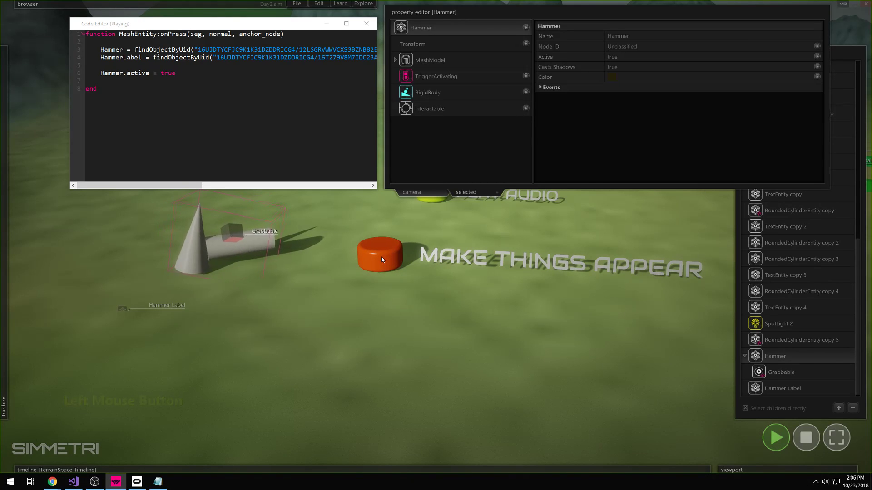
pyautogui.click(779, 441)
pyautogui.click(780, 443)
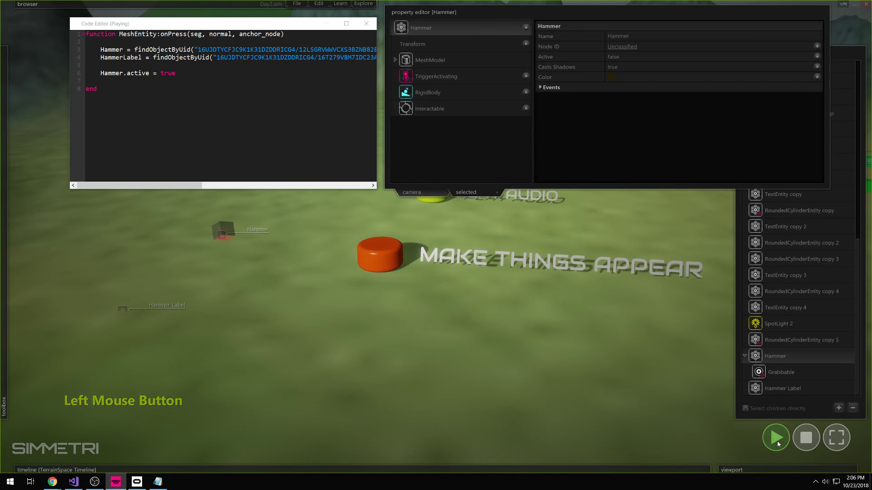
pyautogui.click(378, 258)
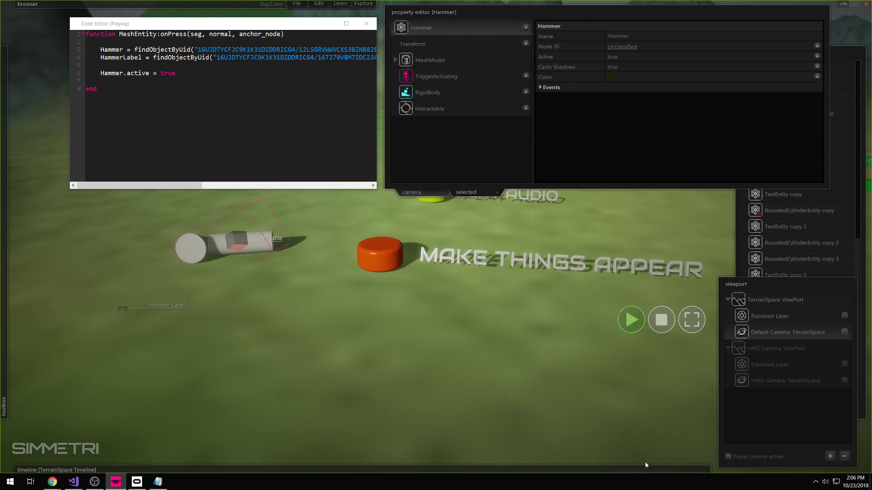
pyautogui.click(806, 437)
pyautogui.click(778, 439)
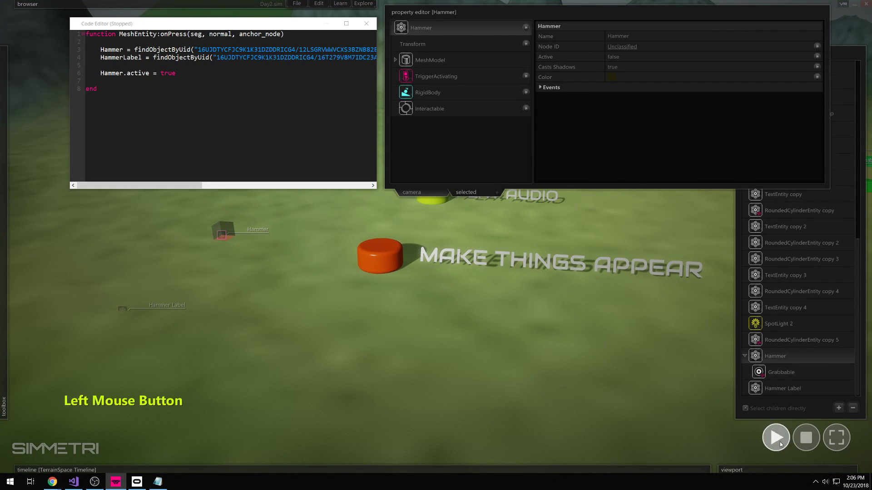
pyautogui.click(375, 259)
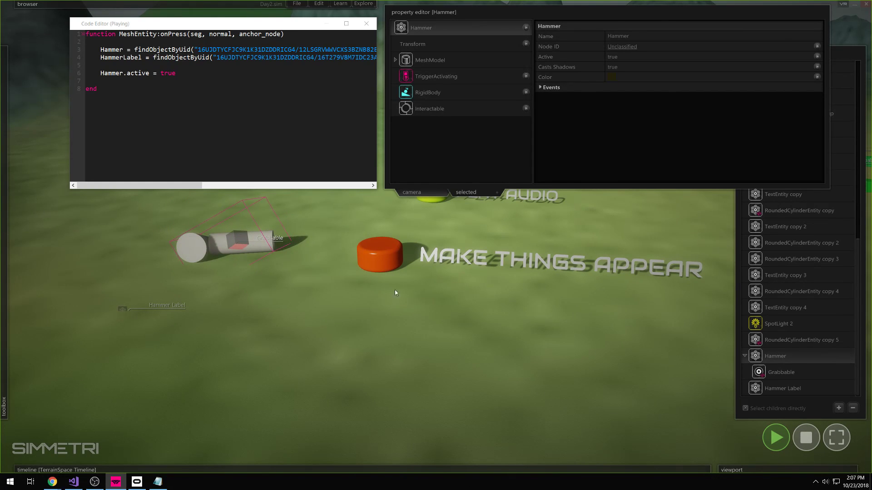
pyautogui.click(806, 437)
pyautogui.click(178, 77)
# - Add 'HammerLabel.active = true' and test that the orange button shows hammer and label
pyautogui.press('Return')
pyautogui.write('Hamm')
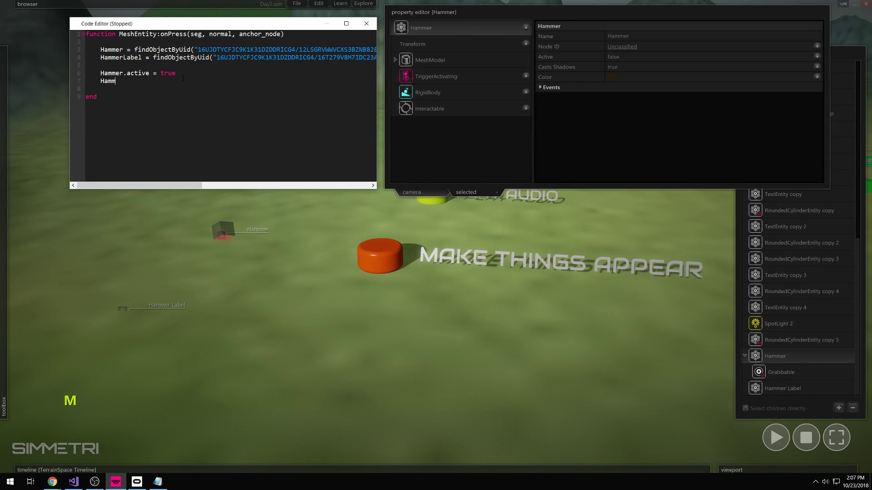
pyautogui.write('erLabel.active ')
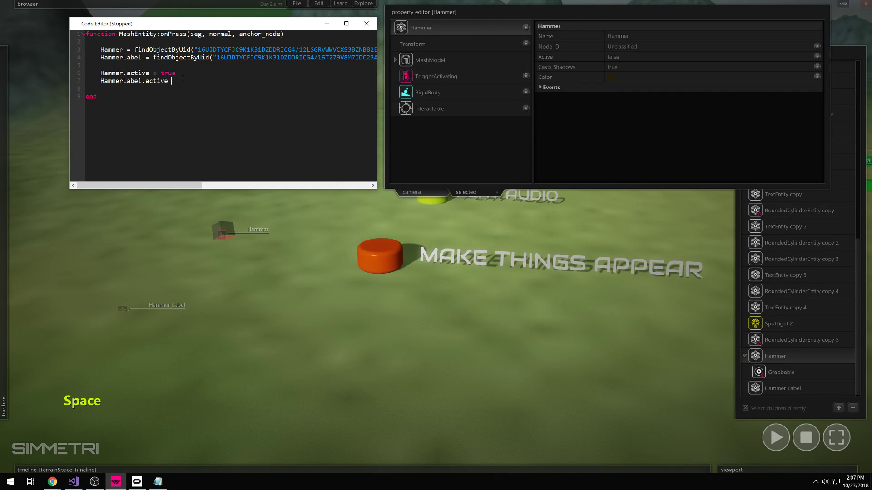
pyautogui.write('= true')
pyautogui.click(776, 437)
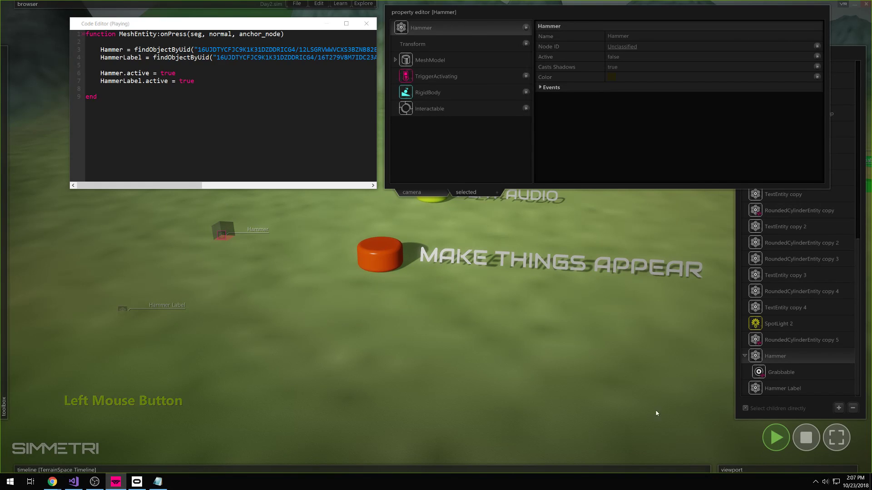
pyautogui.click(382, 257)
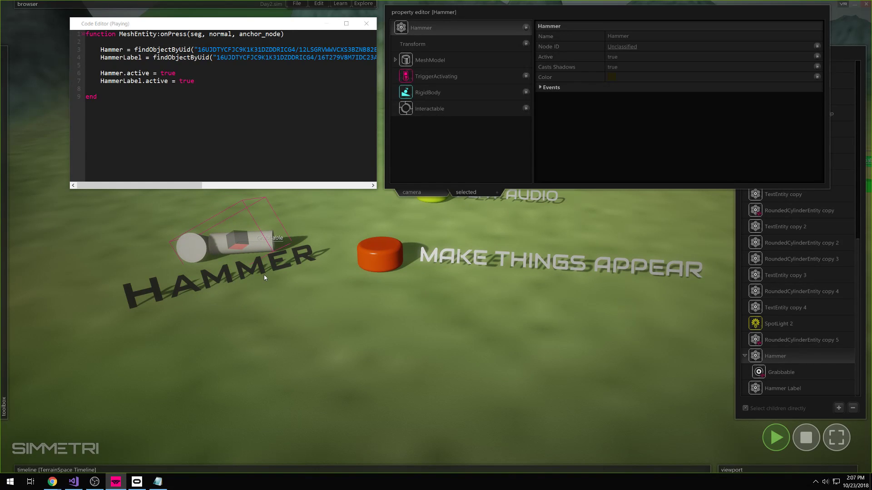
# - Fly the camera back and up to frame the hammer and the coloured buttons
pyautogui.moveTo(367, 255); pyautogui.dragTo(492, 376, button='right')
pyautogui.press('s')
pyautogui.press('e')
pyautogui.press('w')
pyautogui.press('s')
pyautogui.press('w')
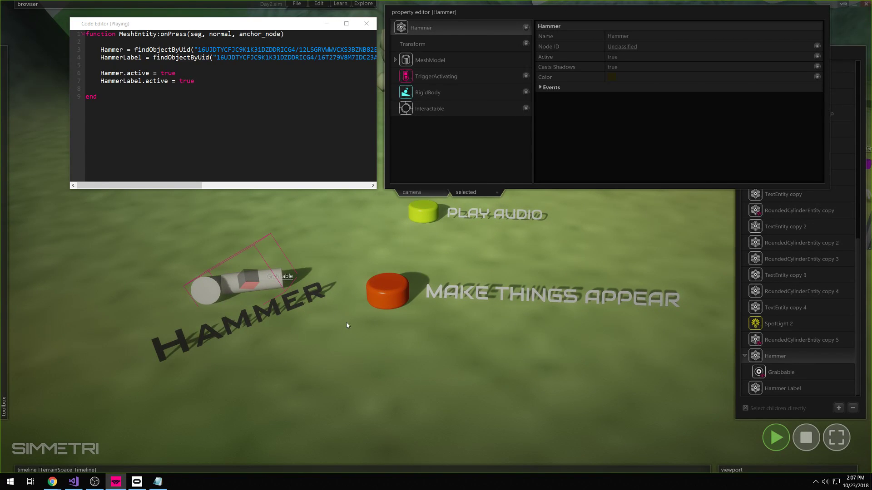
# - Collapse the property editor and the Hammer hierarchy node, framing the buttons in view
pyautogui.click(522, 11)
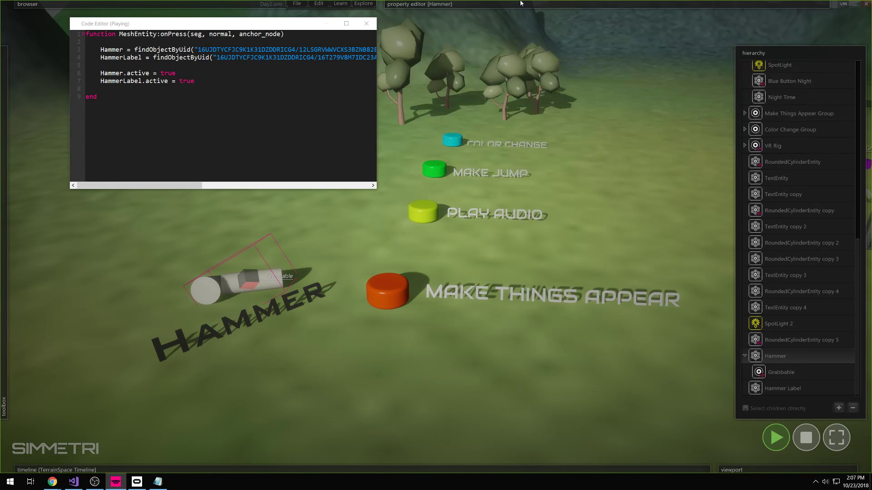
pyautogui.moveTo(604, 254); pyautogui.dragTo(570, 260, button='right')
pyautogui.press('w')
pyautogui.moveTo(436, 237); pyautogui.dragTo(436, 236, button='right')
pyautogui.press('ctrl')
pyautogui.press('w')
pyautogui.press('s')
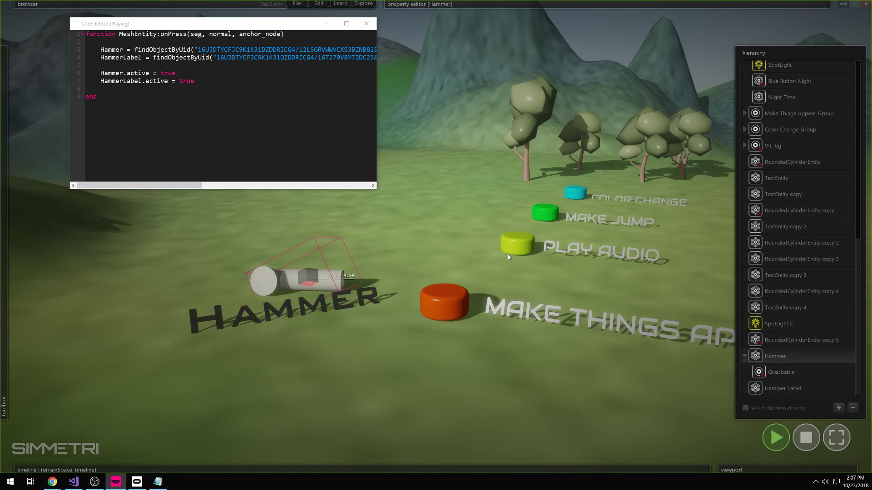
pyautogui.click(745, 356)
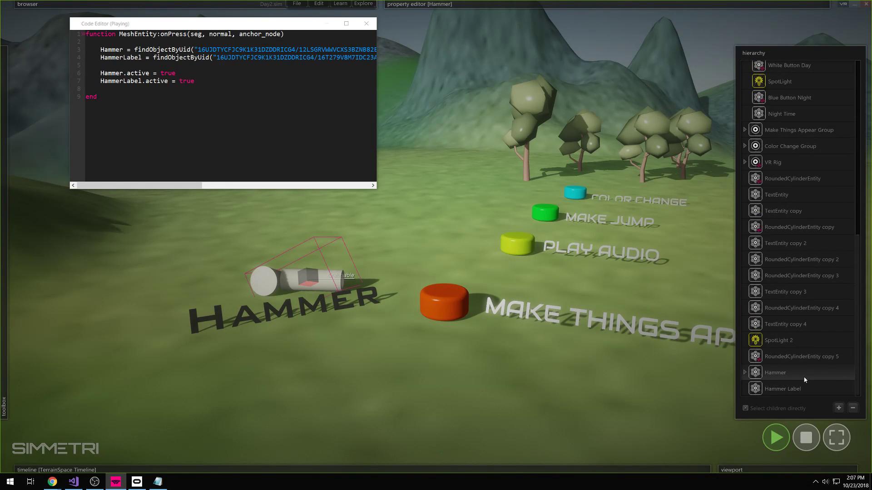
# - Run the scene twice, pressing the orange button to reveal the hammer and label, then stop
pyautogui.click(807, 437)
pyautogui.press('w')
pyautogui.moveTo(356, 356); pyautogui.dragTo(377, 353, button='right')
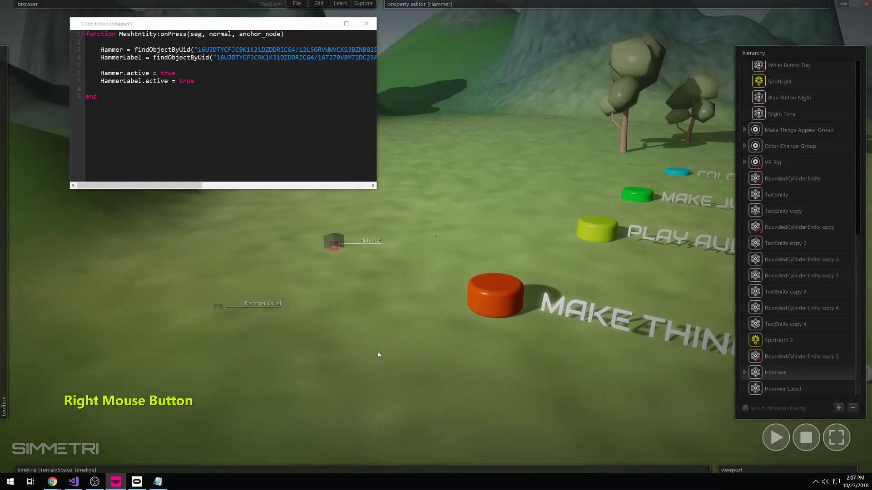
pyautogui.click(776, 437)
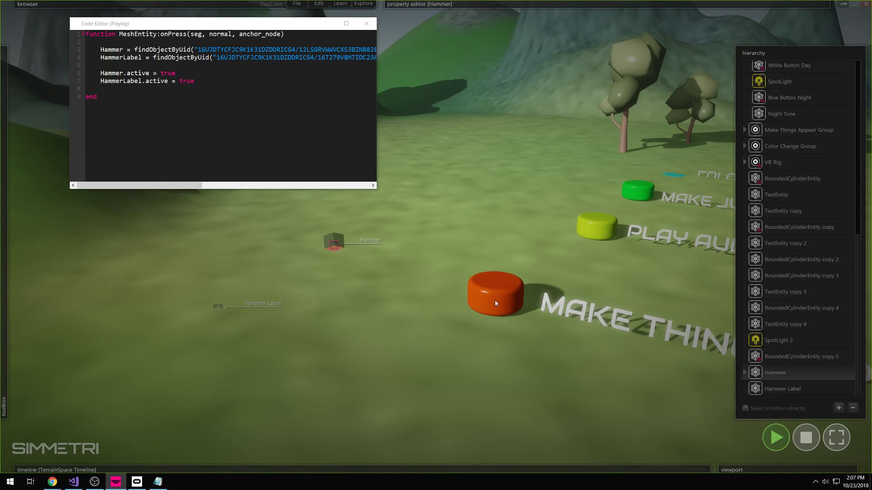
pyautogui.click(495, 303)
pyautogui.click(799, 433)
pyautogui.click(777, 441)
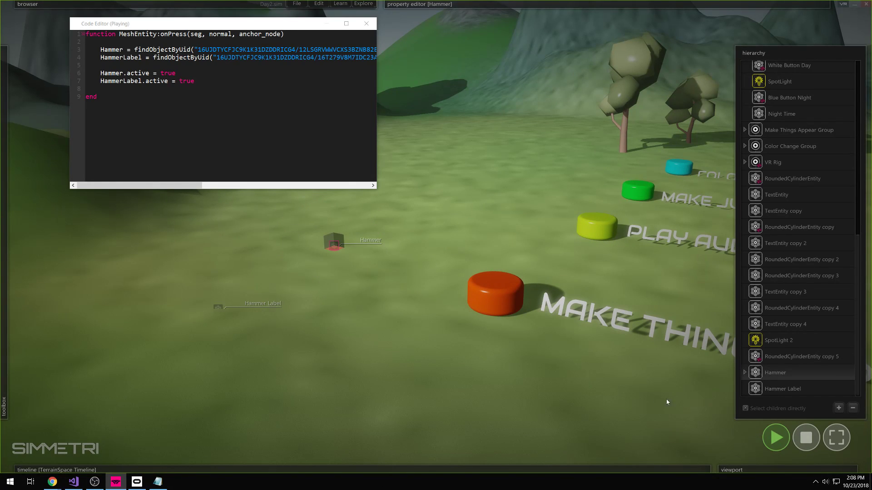
pyautogui.click(490, 302)
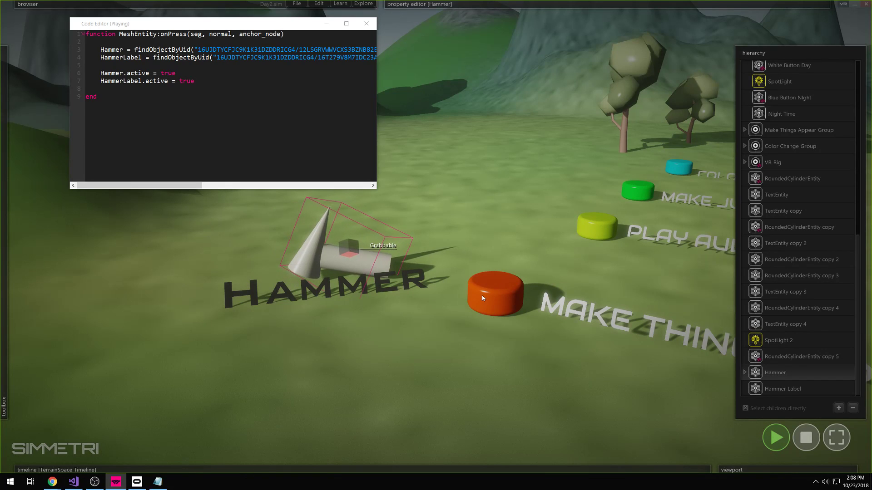
pyautogui.click(806, 438)
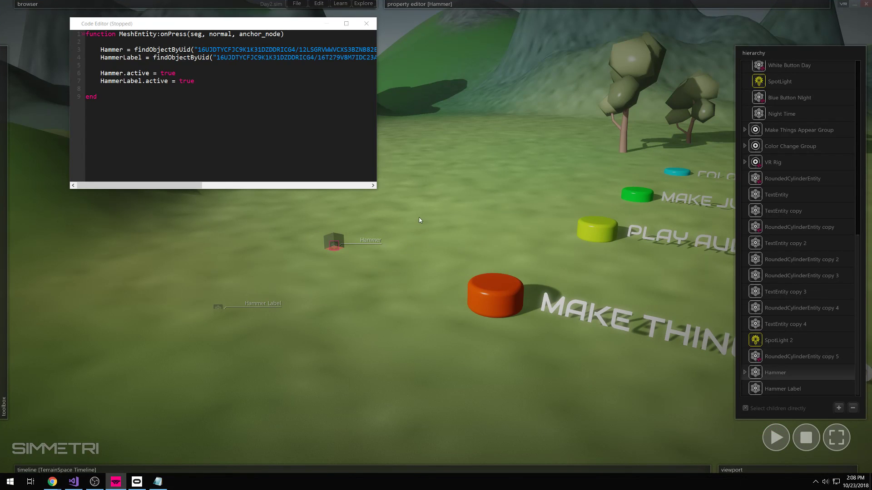
# - Insert blank lines after line 8, before the onPress function's end
pyautogui.click(110, 89)
pyautogui.press('Return')
pyautogui.press('Return')
pyautogui.press('Up')
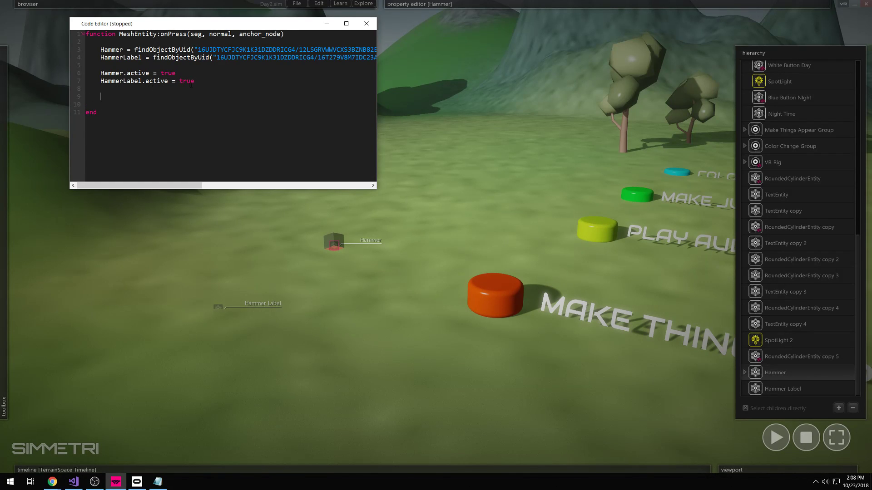
pyautogui.moveTo(190, 84); pyautogui.dragTo(101, 73)
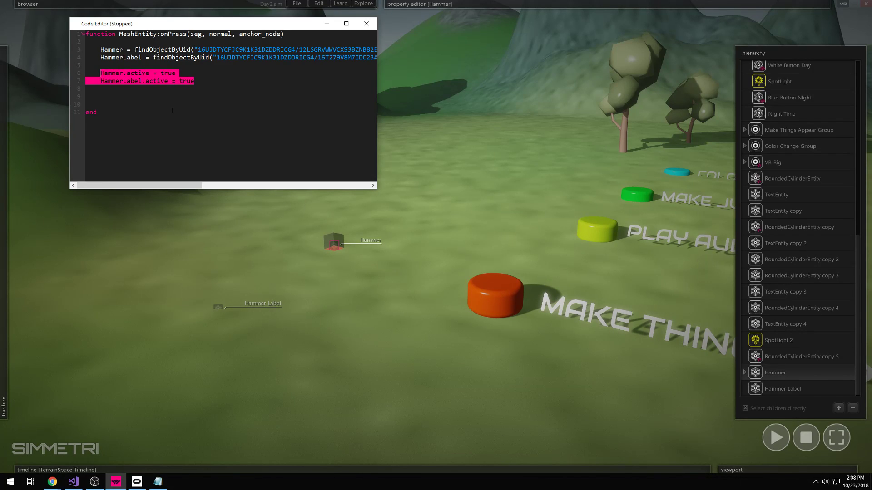
pyautogui.moveTo(105, 113); pyautogui.dragTo(86, 34)
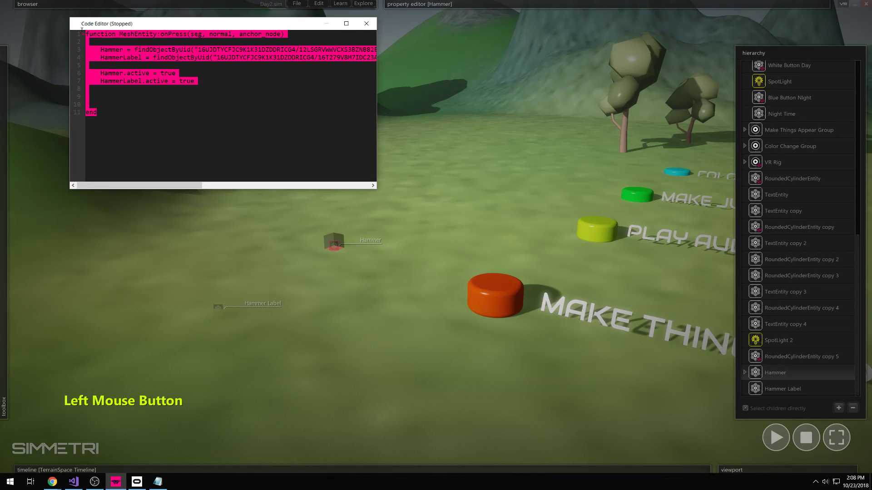
pyautogui.click(123, 98)
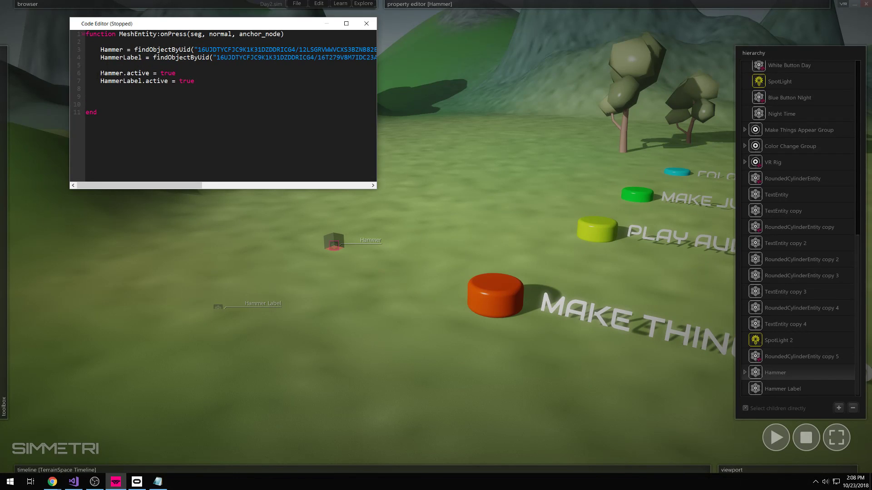
pyautogui.click(111, 96)
pyautogui.press('shift')
pyautogui.moveTo(98, 68); pyautogui.dragTo(208, 86)
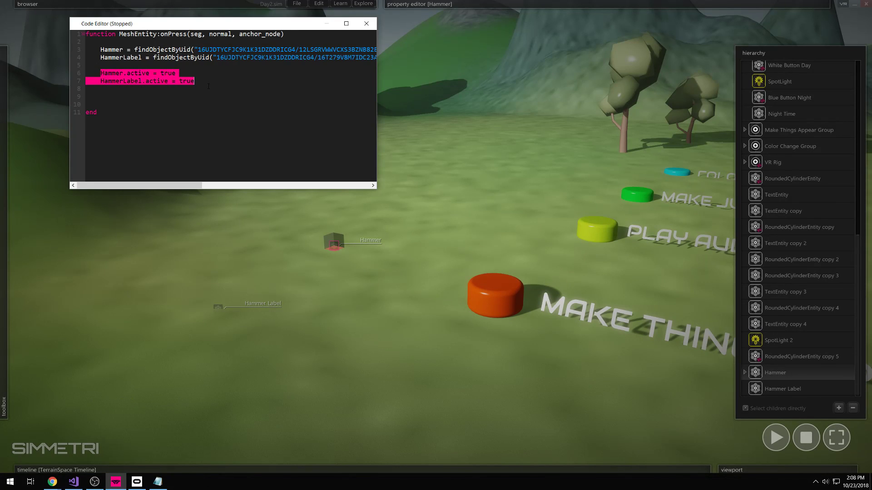
pyautogui.click(114, 89)
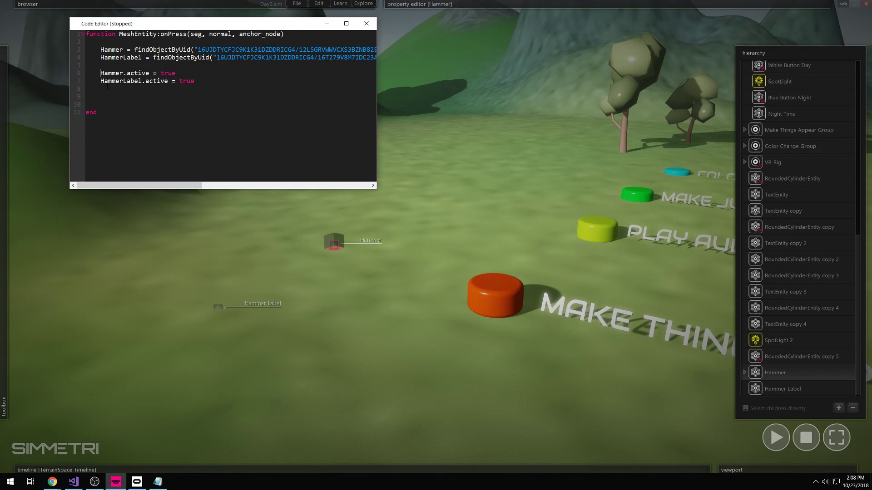
# - Comment out the Hammer and HammerLabel activation lines 6 and 7 with '--'
pyautogui.write('--')
pyautogui.press('Left')
pyautogui.press('Down')
pyautogui.press('Left')
pyautogui.write('--')
pyautogui.press('Up')
pyautogui.press('Left')
pyautogui.press('Left')
pyautogui.press('Left')
pyautogui.hotkey('shift', 'Right')
pyautogui.hotkey('shift', 'Right')
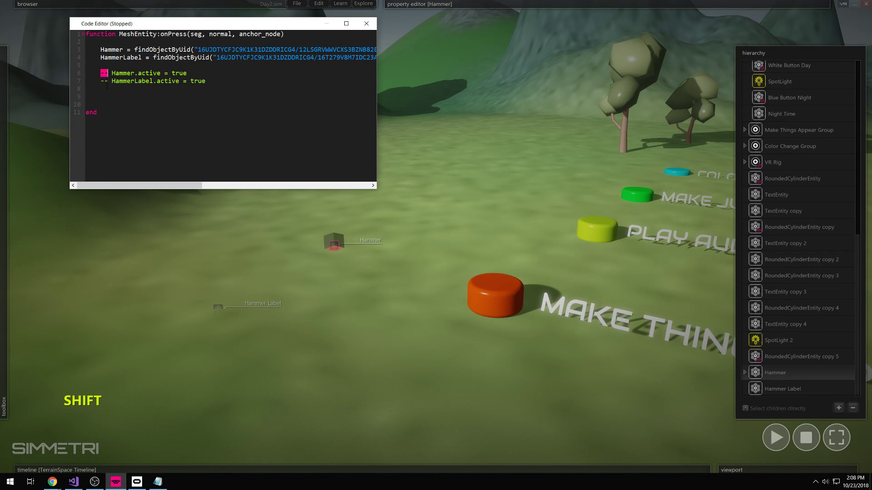
pyautogui.press('Left')
pyautogui.hotkey('shift', 'Down')
pyautogui.hotkey('shift', 'End')
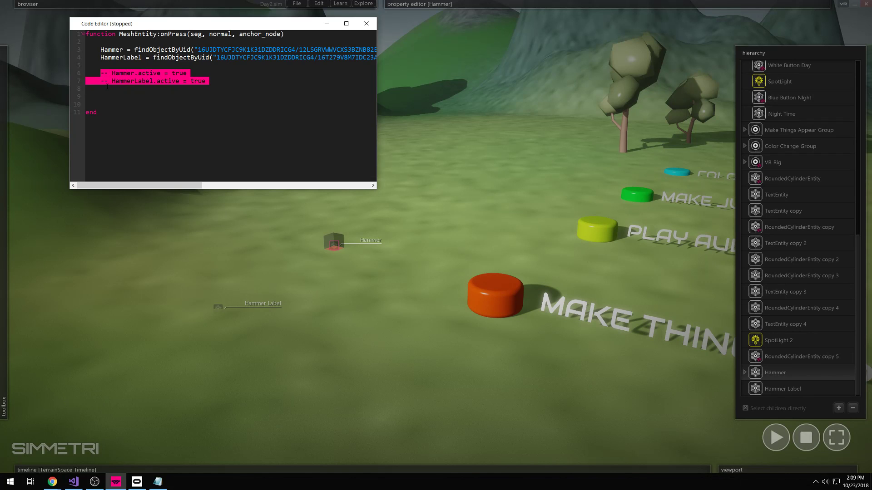
pyautogui.press('Right')
pyautogui.press('Up')
pyautogui.press('Up')
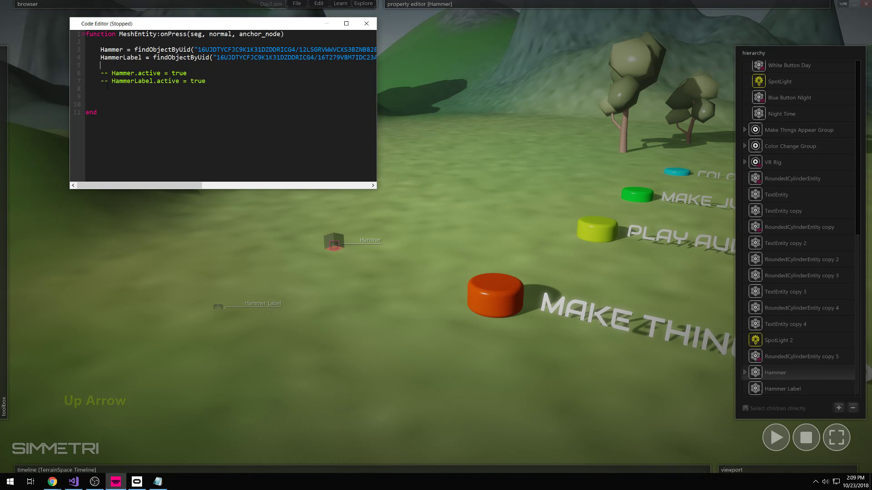
pyautogui.moveTo(206, 90); pyautogui.dragTo(101, 74)
pyautogui.click(86, 89)
# - Add the comment '-- MAKE THINGS ACTIVE' above the commented activation lines
pyautogui.click(115, 67)
pyautogui.press('Return')
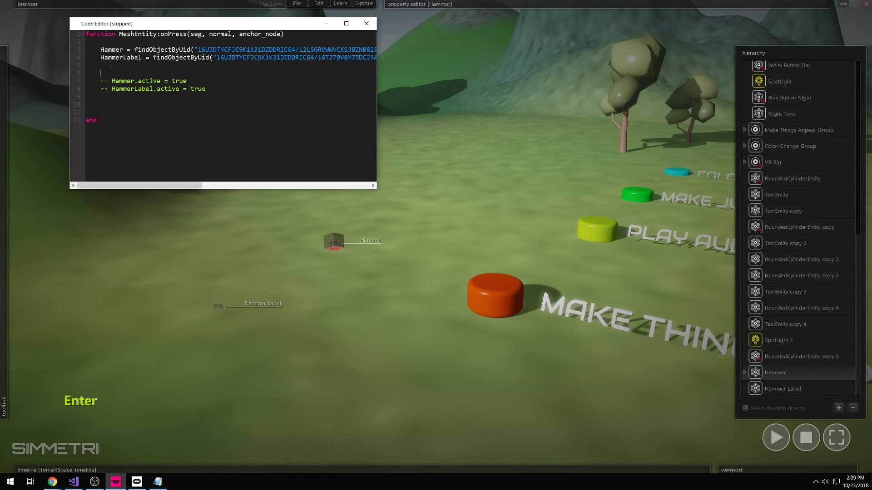
pyautogui.press('BackSpace')
pyautogui.write('-- HER')
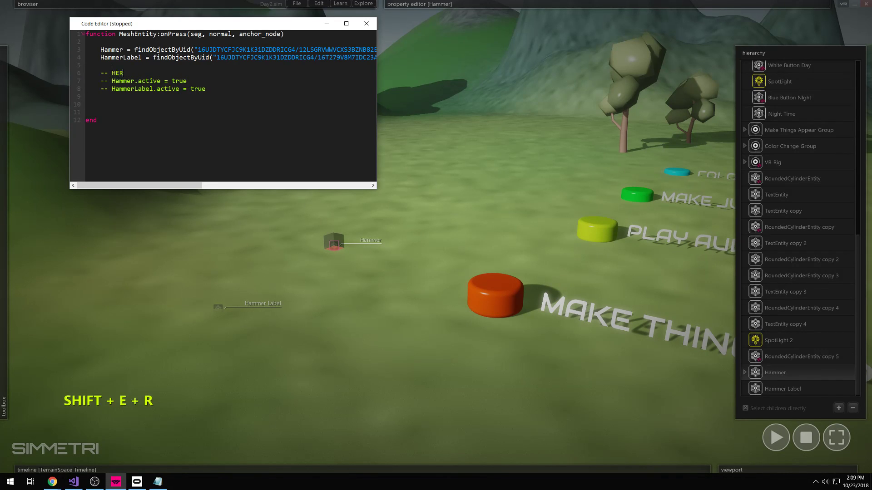
pyautogui.write('ES WHERE IM STUCK')
pyautogui.moveTo(188, 73); pyautogui.dragTo(111, 73)
pyautogui.click(141, 73)
pyautogui.moveTo(190, 73); pyautogui.dragTo(113, 75)
pyautogui.press('shift')
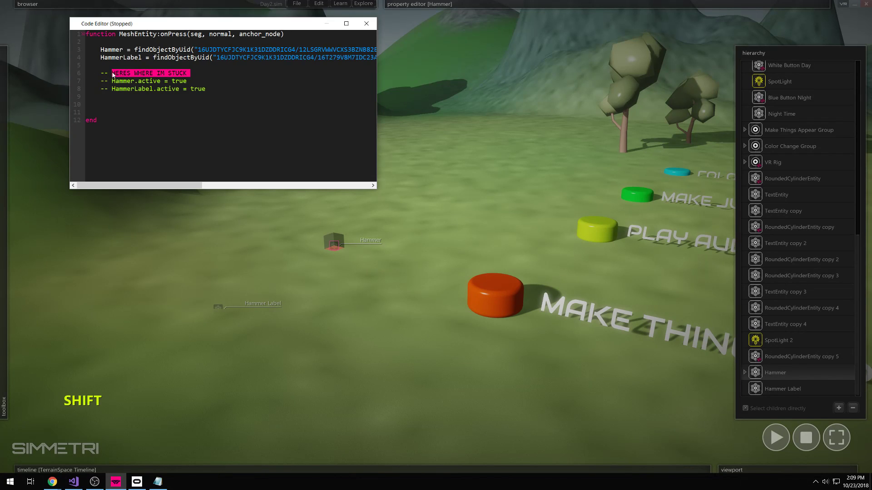
pyautogui.write('N')
pyautogui.press('BackSpace')
pyautogui.write('MAKE THINGS ')
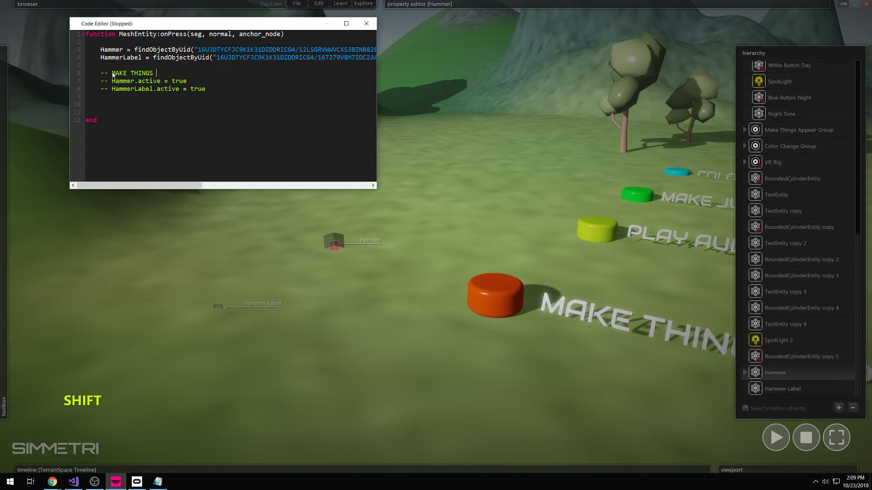
pyautogui.write('ACTIVE')
# - Open a new empty line 10 below the commented activation lines
pyautogui.click(122, 96)
pyautogui.click(108, 89)
pyautogui.moveTo(206, 89); pyautogui.dragTo(100, 81)
pyautogui.click(116, 102)
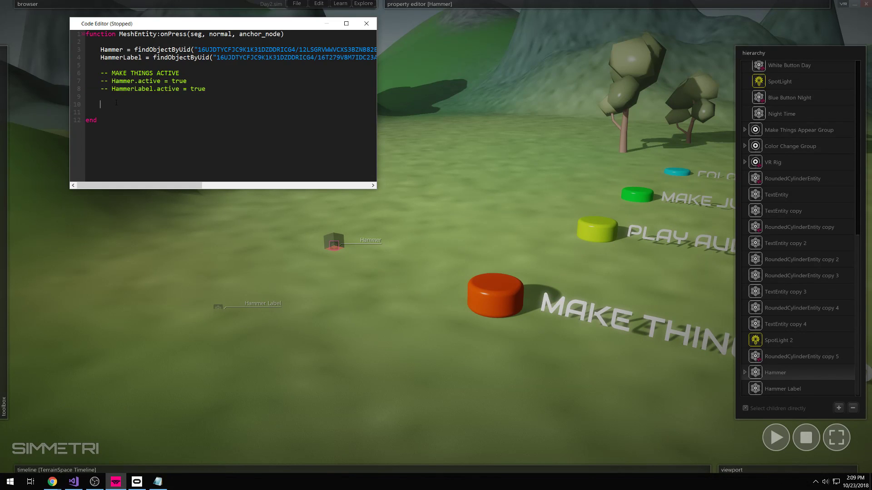
pyautogui.press('Return')
# - Type 'Hammer:fadeIn()' on line 10 beneath the commented activation lines
pyautogui.doubleClick(105, 76)
pyautogui.click(111, 113)
pyautogui.write('Hammer')
pyautogui.press('shift')
pyautogui.write(':fadeIn()')
# - Check the Hammer:fadeIn() call against the Hammer lookup on line 3
pyautogui.hotkey('shift', 'Left')
pyautogui.hotkey('shift', 'Left')
pyautogui.hotkey('shift', 'Left')
pyautogui.hotkey('shift', 'Left')
pyautogui.hotkey('shift', 'Left')
pyautogui.hotkey('shift', 'Left')
pyautogui.hotkey('shift', 'Left')
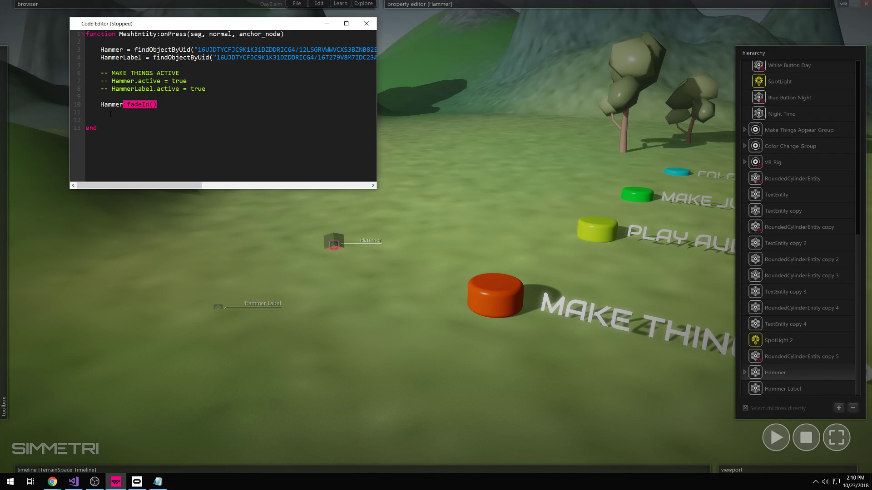
pyautogui.press('Left')
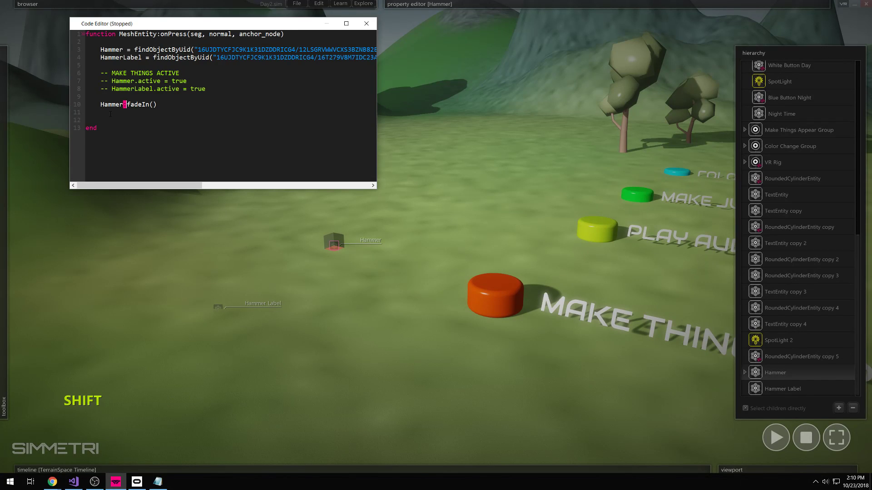
pyautogui.press('Left')
pyautogui.press('Right')
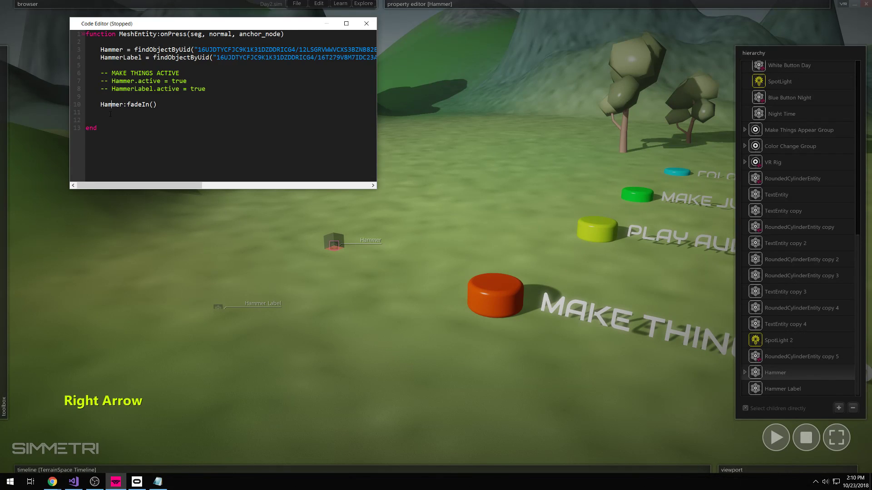
pyautogui.press('Right')
pyautogui.press('Up')
pyautogui.press('Up')
pyautogui.press('Up')
pyautogui.press('Up')
pyautogui.press('Up')
pyautogui.press('Up')
pyautogui.press('Up')
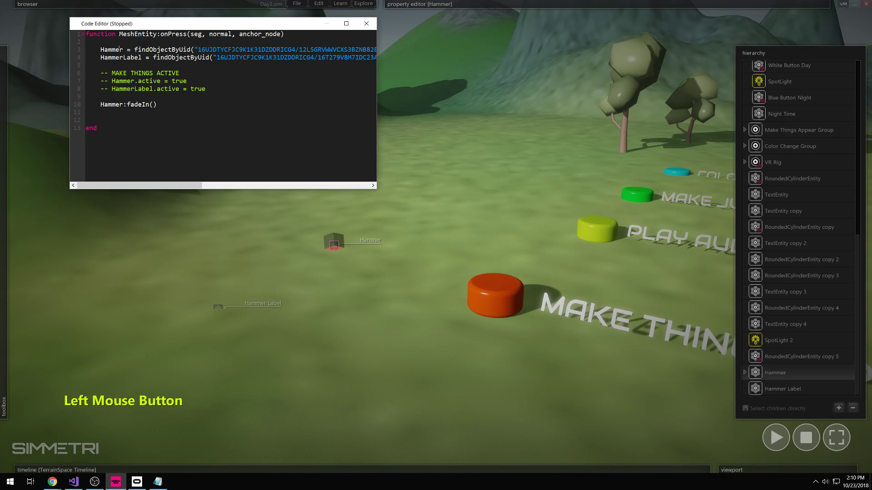
pyautogui.doubleClick(111, 50)
pyautogui.doubleClick(125, 105)
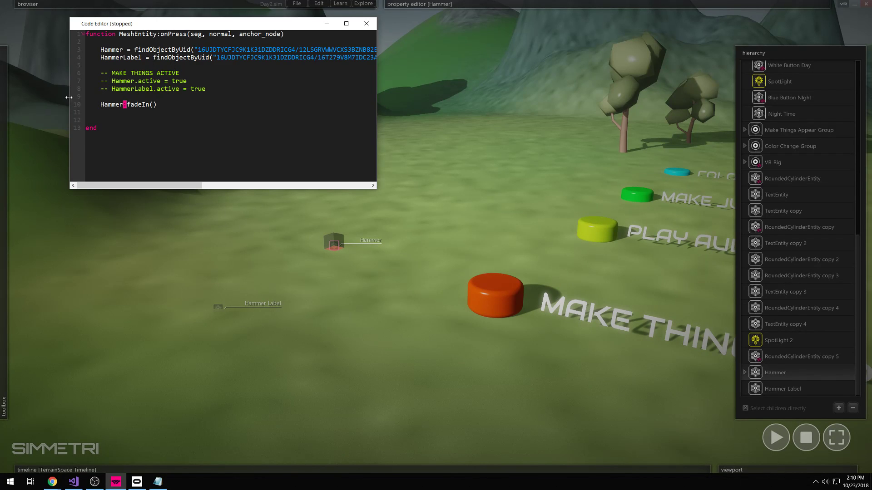
pyautogui.moveTo(100, 105); pyautogui.dragTo(123, 105)
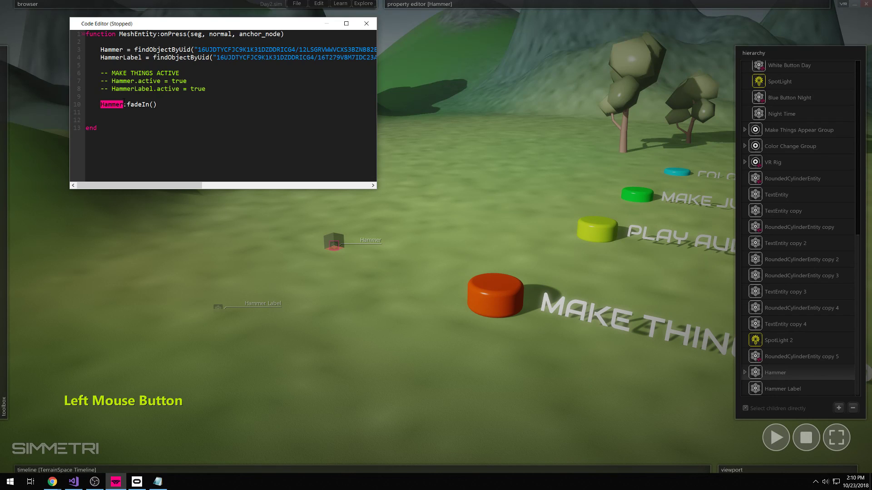
pyautogui.click(144, 105)
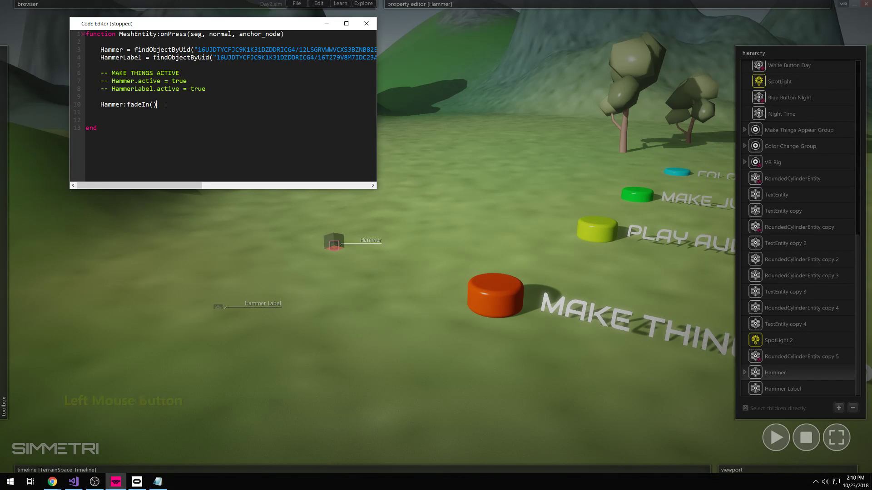
pyautogui.moveTo(99, 105); pyautogui.dragTo(158, 105)
pyautogui.click(160, 105)
pyautogui.moveTo(158, 104); pyautogui.dragTo(134, 105)
pyautogui.click(124, 115)
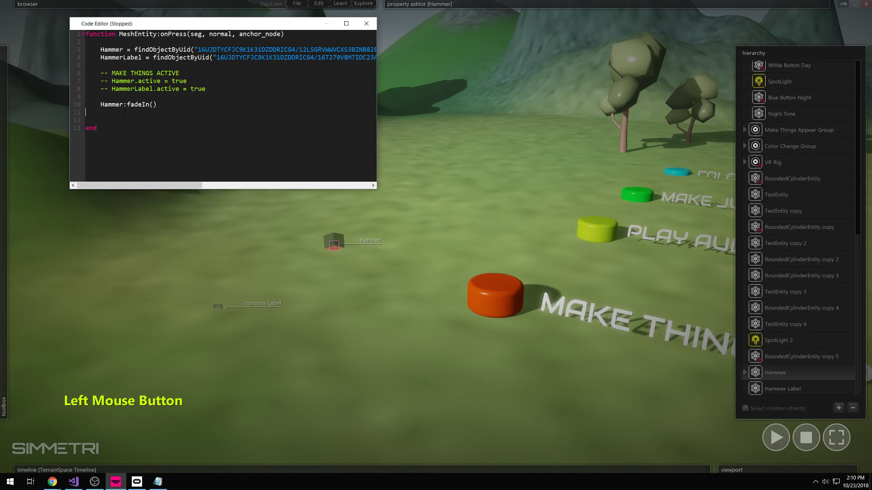
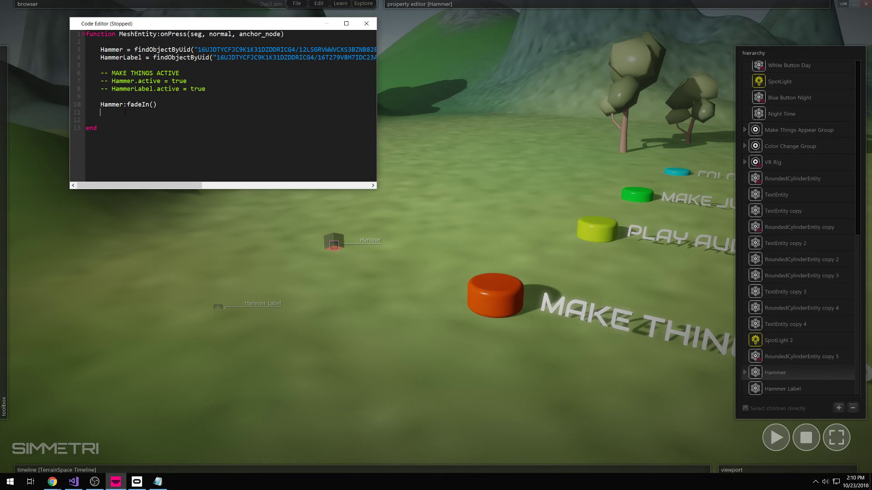
# - Add 'HammerLabel:fadeIn()' on line 11 below Hammer:fadeIn()
pyautogui.press('shift')
pyautogui.write('HammerLabel')
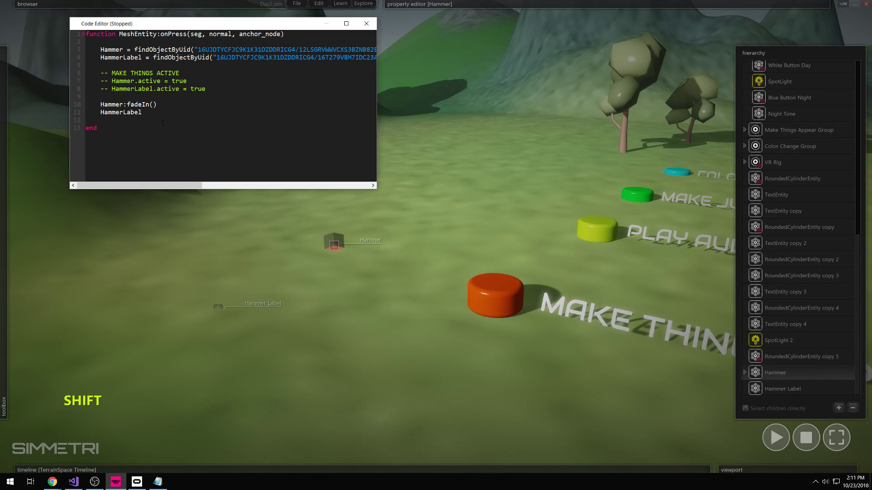
pyautogui.write(':fade')
pyautogui.press('shift')
pyautogui.write('In')
pyautogui.press('shift')
pyautogui.write('()')
# - Remove the stray spaces inside the parentheses of HammerLabel:fadeIn()
pyautogui.click(125, 104)
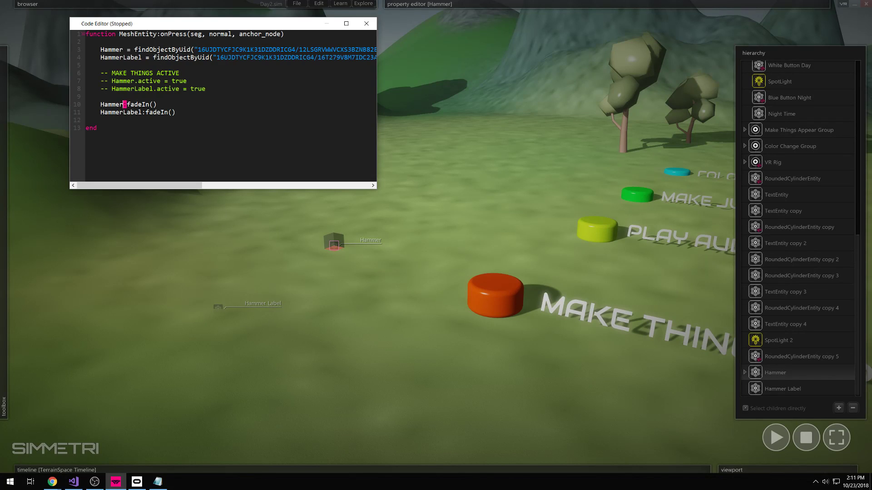
pyautogui.click(159, 34)
pyautogui.click(188, 35)
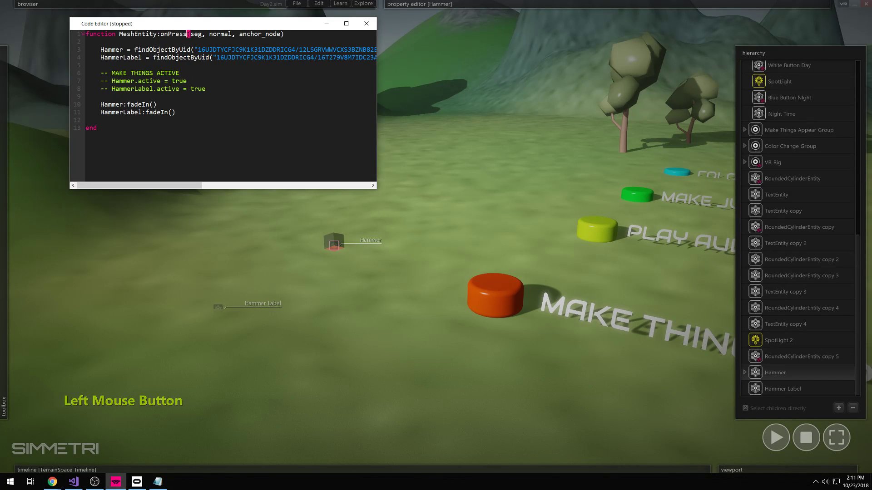
pyautogui.click(282, 35)
pyautogui.click(145, 113)
pyautogui.click(173, 113)
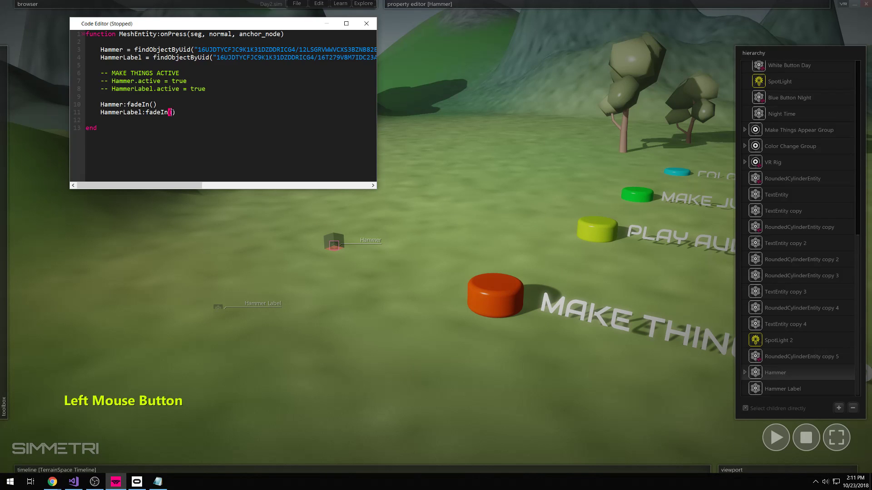
pyautogui.click(175, 113)
pyautogui.press('BackSpace')
pyautogui.press('Right')
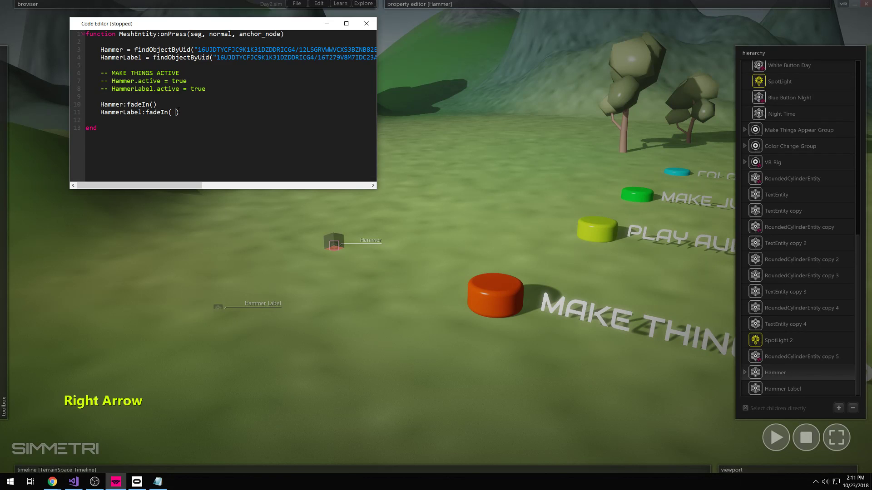
pyautogui.press('BackSpace')
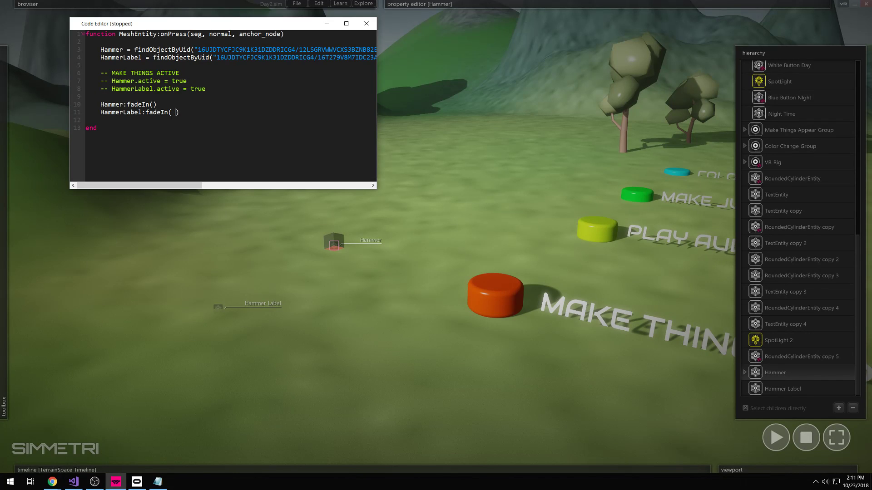
pyautogui.press('BackSpace')
pyautogui.click(171, 113)
pyautogui.press('BackSpace')
pyautogui.press('BackSpace')
# - Compare the new HammerLabel:fadeIn() line against Hammer:fadeIn() on line 10
pyautogui.click(182, 112)
pyautogui.click(177, 114)
pyautogui.moveTo(168, 113); pyautogui.dragTo(157, 113)
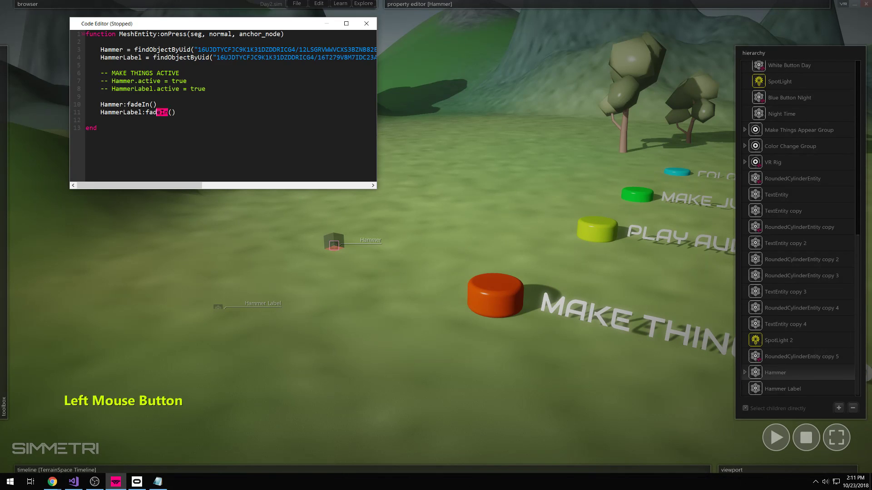
pyautogui.click(181, 114)
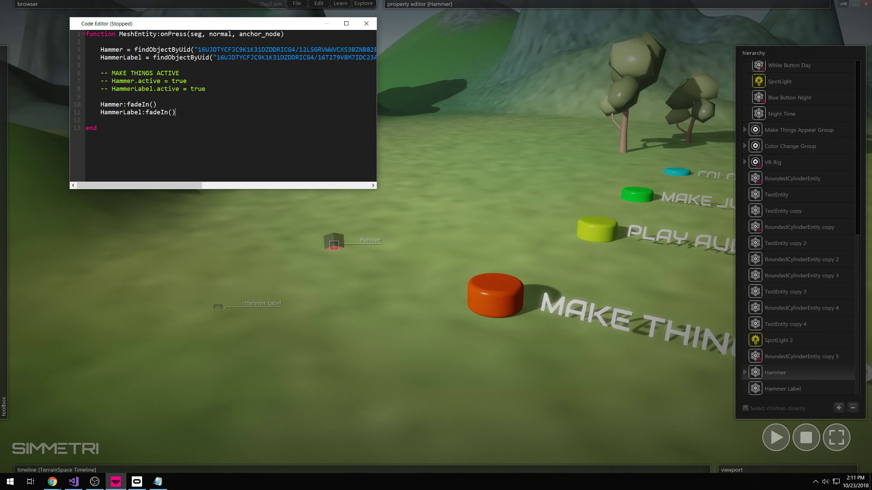
pyautogui.moveTo(101, 104); pyautogui.dragTo(156, 104)
pyautogui.click(184, 106)
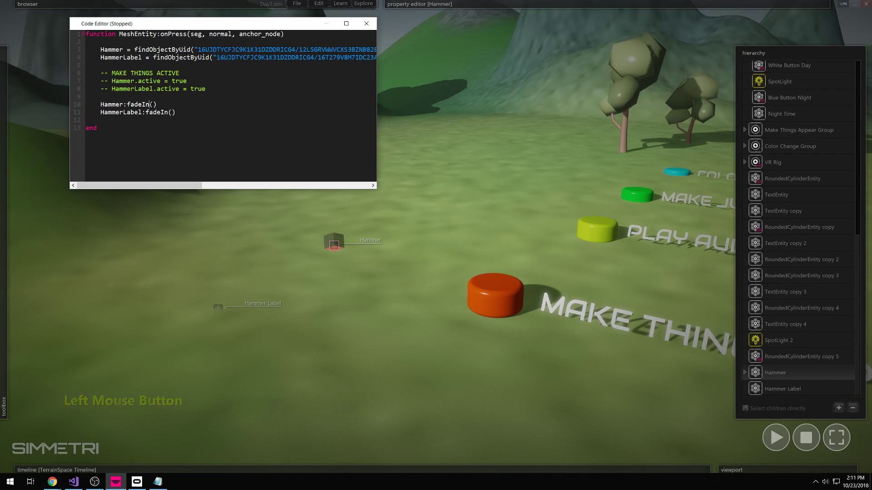
pyautogui.press('Left')
pyautogui.click(158, 104)
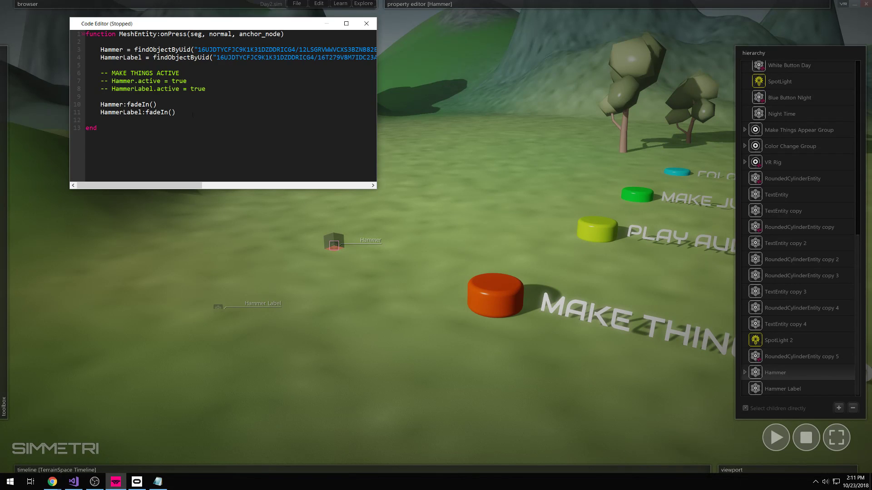
# - Replay the scene several times, pressing the orange Make Things button to fade in the hammer
pyautogui.click(776, 437)
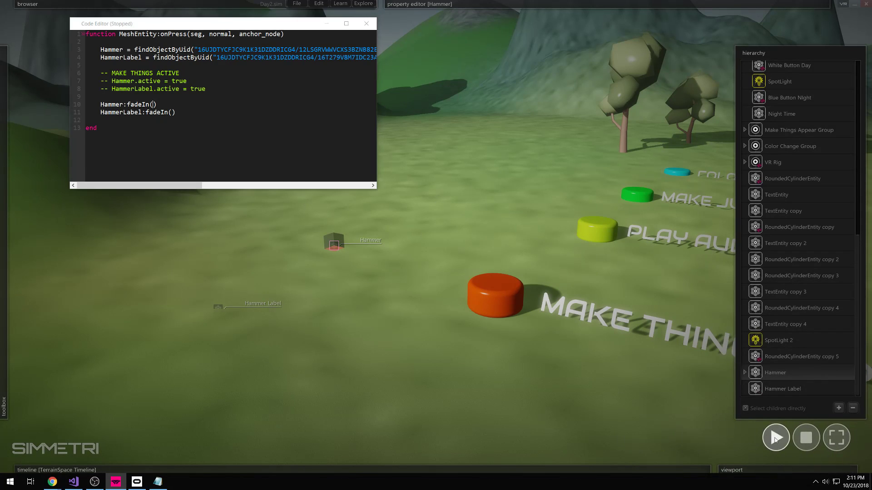
pyautogui.click(491, 299)
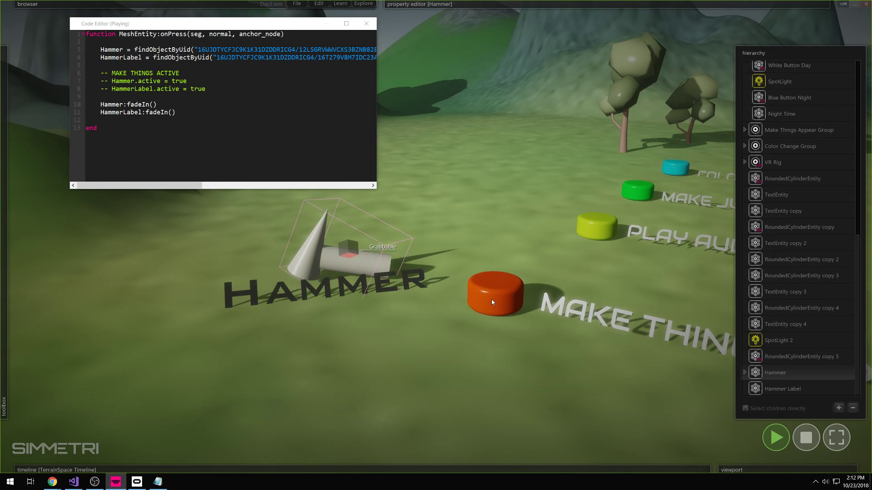
pyautogui.click(806, 437)
pyautogui.click(776, 437)
pyautogui.click(475, 293)
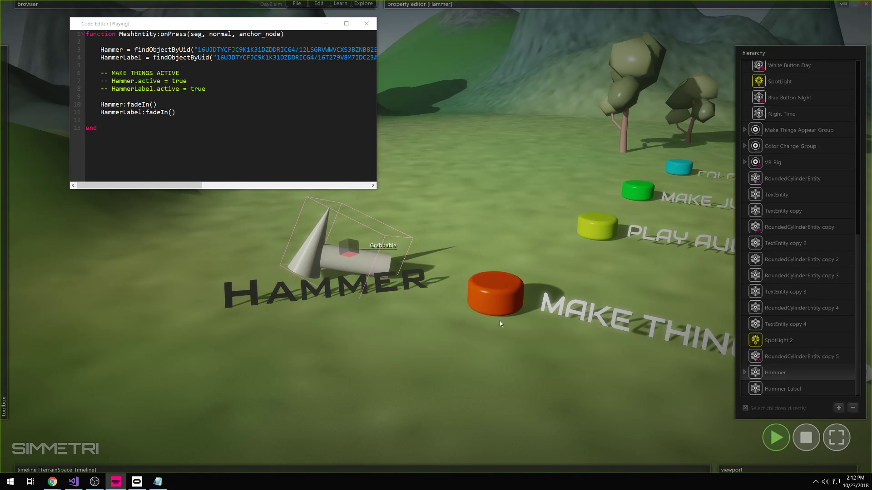
pyautogui.click(806, 437)
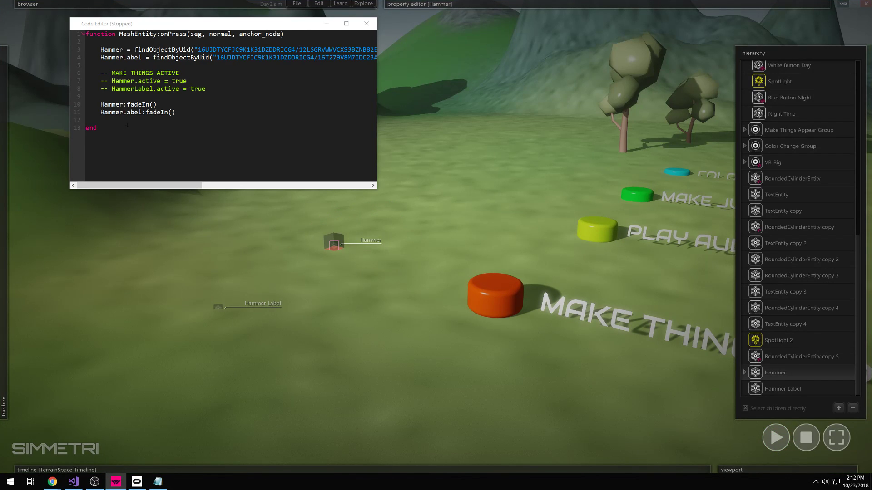
pyautogui.click(776, 437)
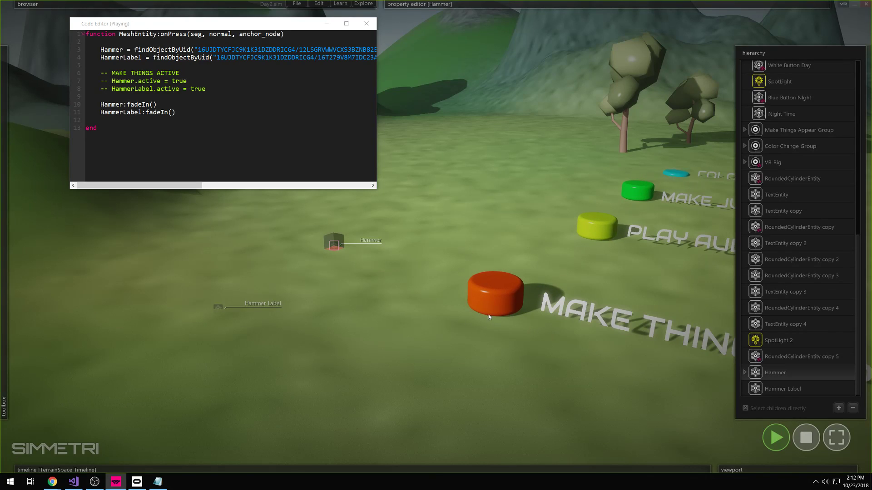
pyautogui.click(482, 297)
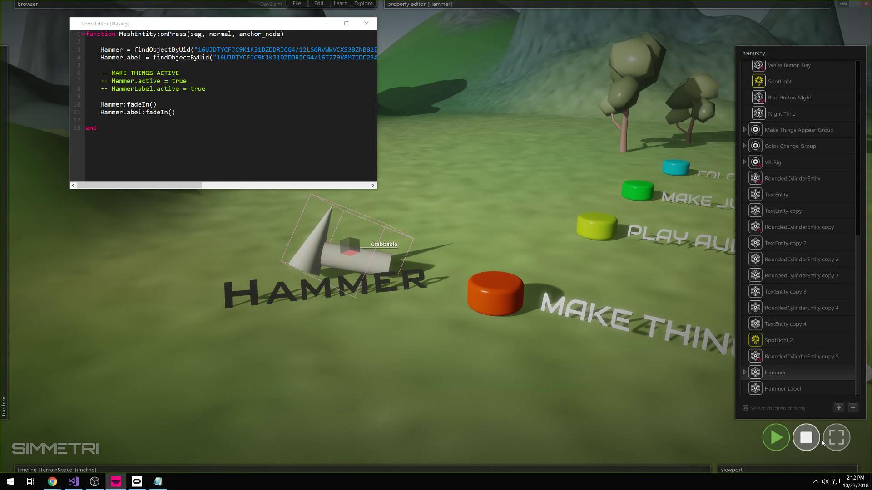
pyautogui.click(805, 437)
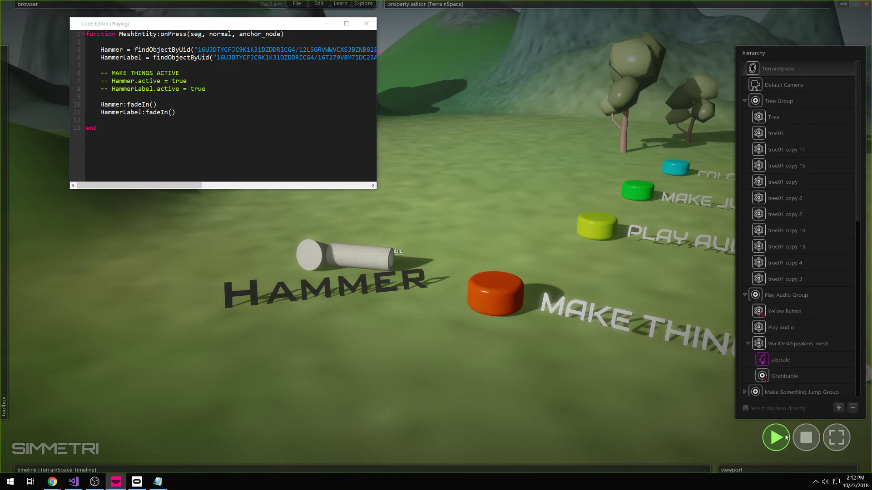
pyautogui.click(805, 437)
pyautogui.click(777, 436)
pyautogui.click(778, 437)
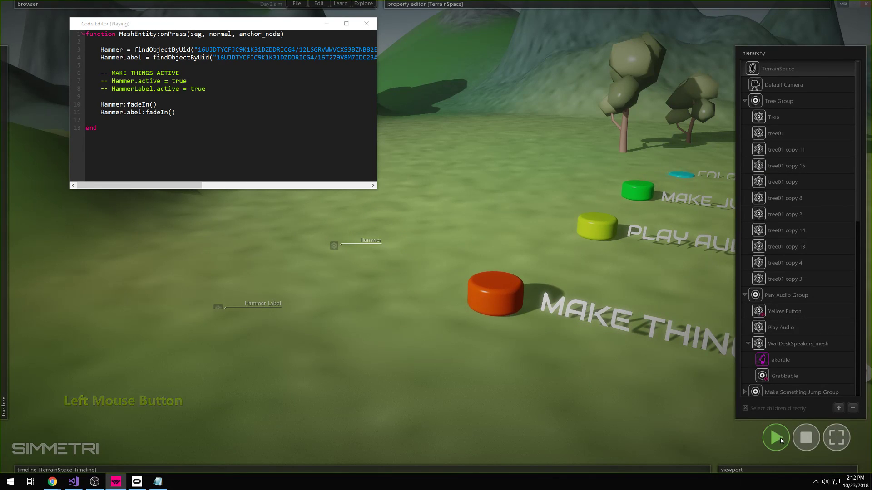
pyautogui.click(484, 294)
# - Select the HAMMER text label during playback and bring up its properties
pyautogui.click(242, 302)
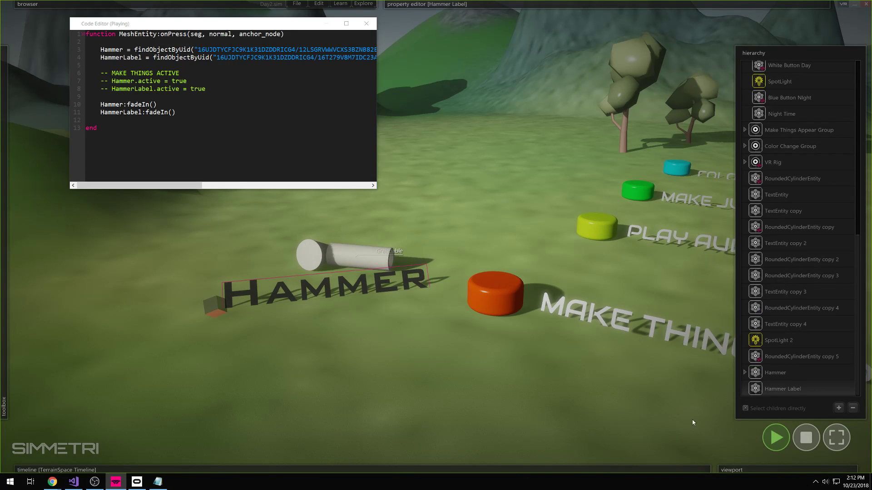
pyautogui.click(806, 438)
pyautogui.click(316, 353)
pyautogui.click(775, 437)
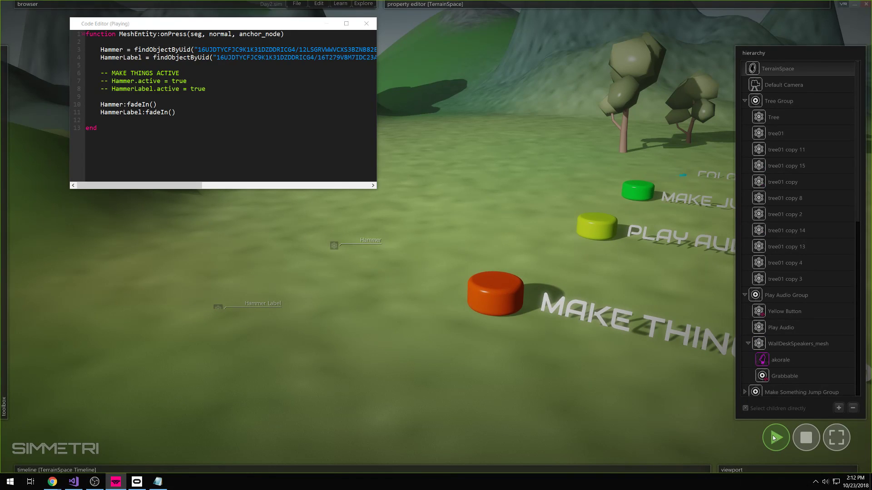
pyautogui.click(472, 304)
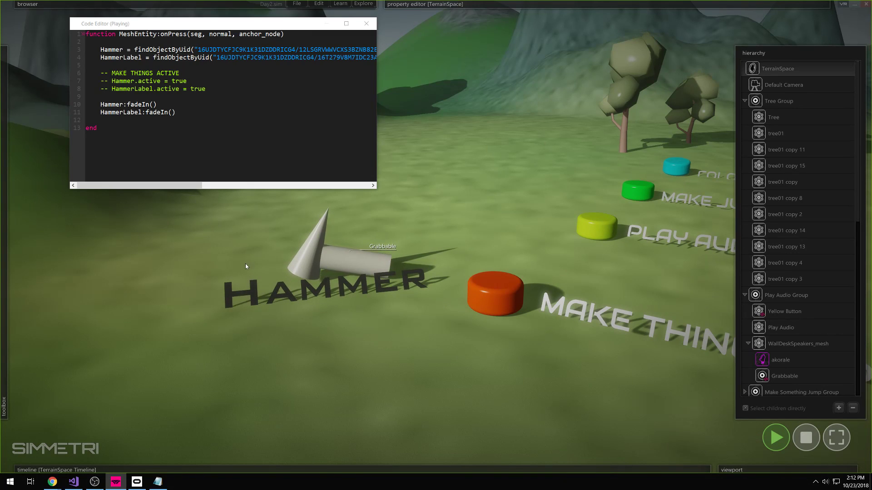
pyautogui.click(245, 295)
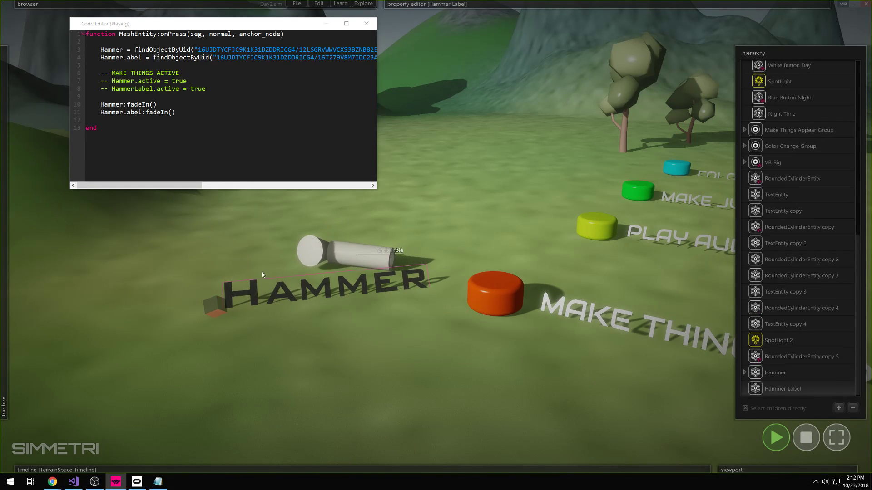
pyautogui.click(502, 4)
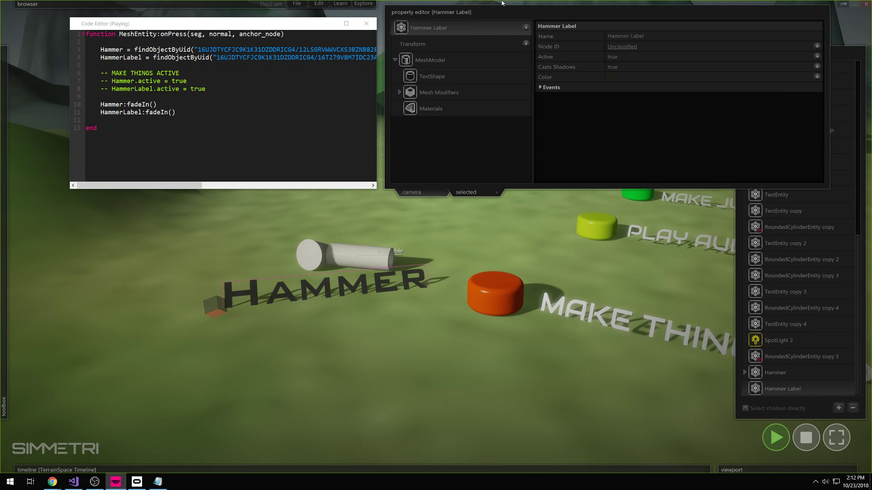
# - Set the HAMMER label's Casts Shadows to false and replay with the orange button
pyautogui.click(303, 304)
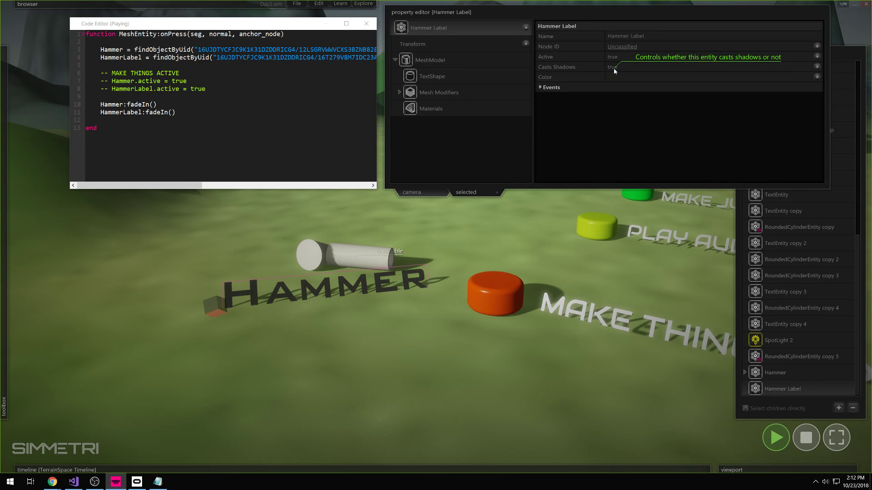
pyautogui.click(614, 68)
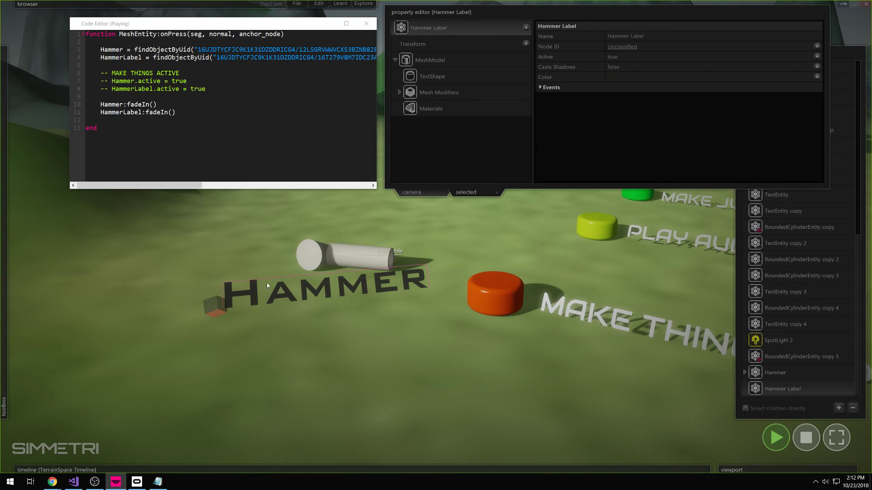
pyautogui.click(776, 437)
pyautogui.click(776, 438)
pyautogui.click(500, 299)
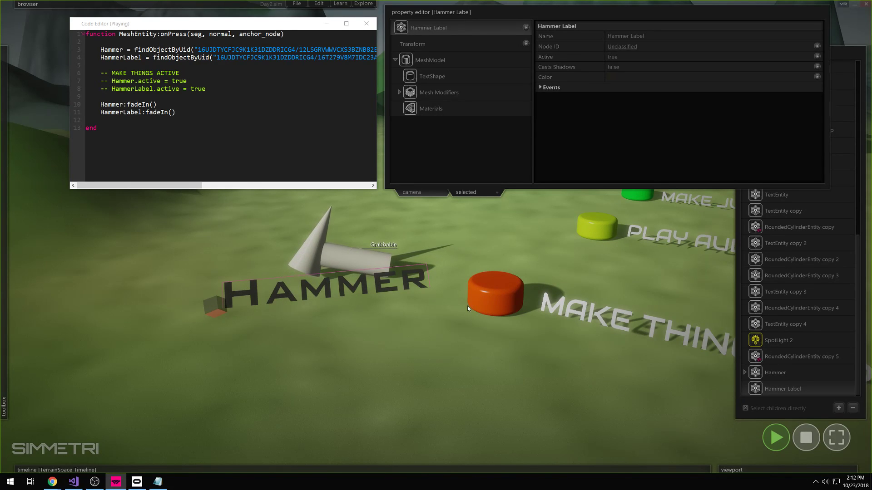
# - Fly the camera around the field to view the shadowless label
pyautogui.press('a')
pyautogui.moveTo(421, 340); pyautogui.dragTo(438, 284, button='right')
pyautogui.moveTo(436, 237); pyautogui.dragTo(454, 223, button='right')
pyautogui.click(776, 438)
pyautogui.click(776, 437)
pyautogui.click(480, 303)
pyautogui.moveTo(494, 367); pyautogui.dragTo(472, 345, button='right')
pyautogui.press('w')
pyautogui.press('s')
pyautogui.moveTo(436, 237); pyautogui.dragTo(387, 315, button='right')
pyautogui.press('w')
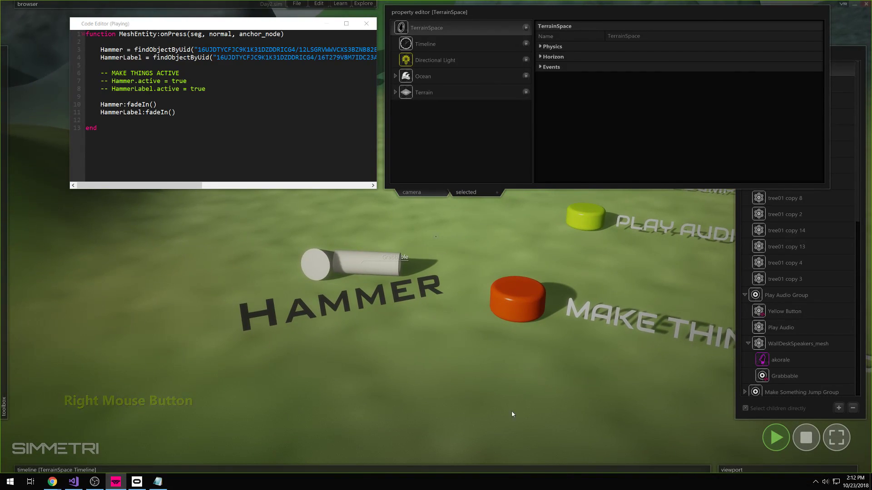
# - Select the hammer and label, replay the orange button once more, then stop
pyautogui.click(433, 289)
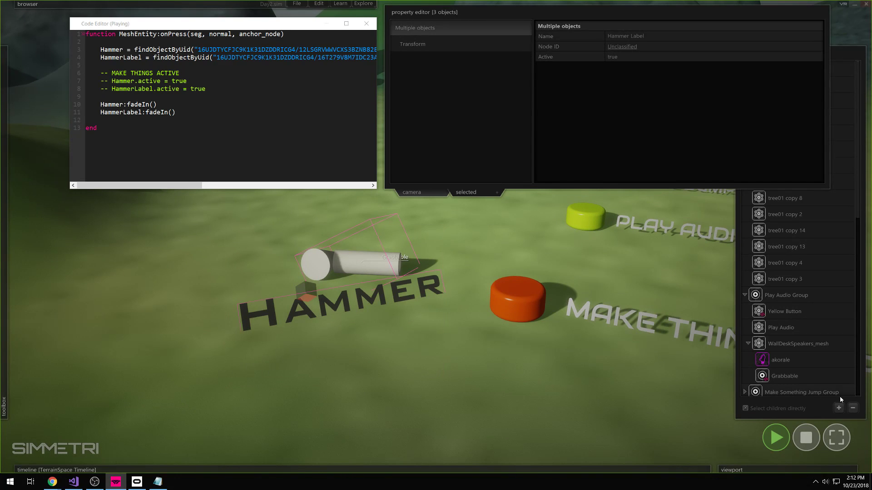
pyautogui.click(808, 443)
pyautogui.click(774, 445)
pyautogui.click(484, 313)
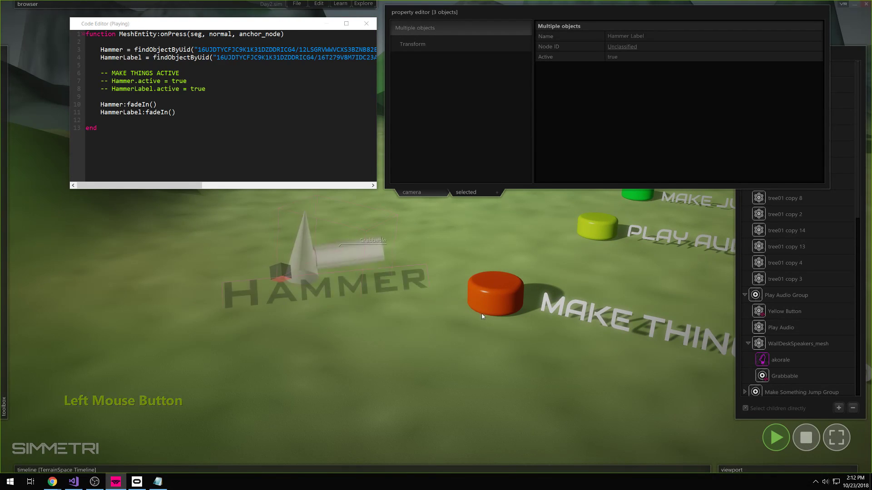
pyautogui.click(806, 447)
pyautogui.click(541, 395)
pyautogui.moveTo(541, 395); pyautogui.dragTo(606, 359, button='right')
# - Box-select the orange button and Alt-drag a copy up and to its right
pyautogui.press('s')
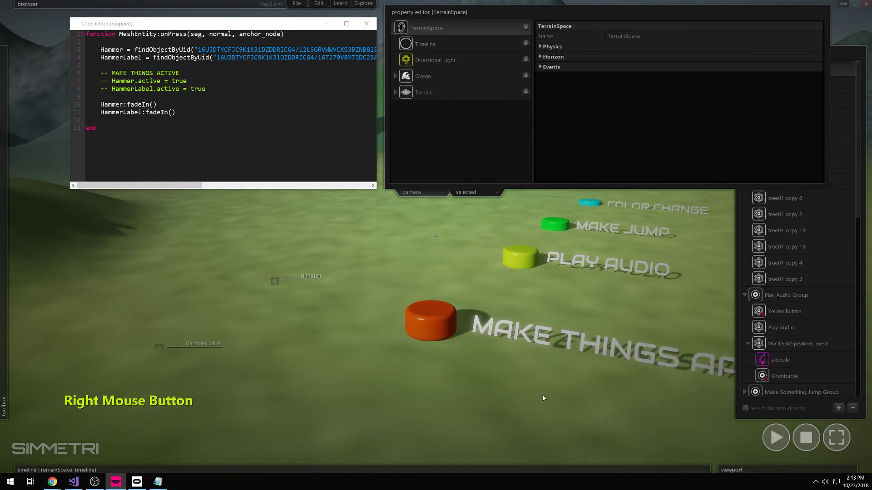
pyautogui.press('s')
pyautogui.moveTo(509, 356); pyautogui.dragTo(477, 285, button='right')
pyautogui.press('w')
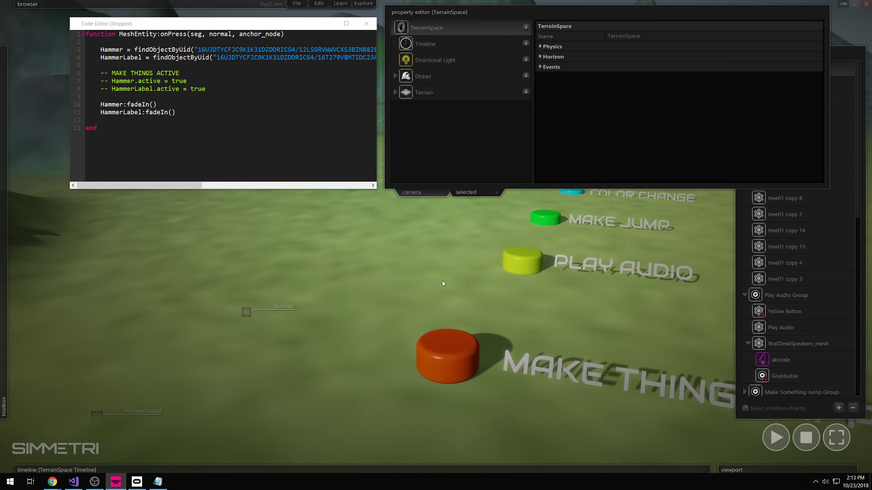
pyautogui.moveTo(4, 319)
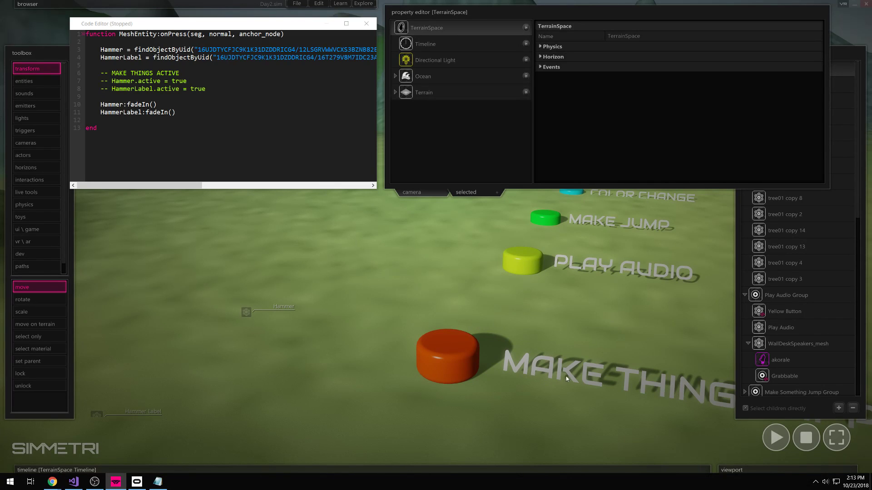
pyautogui.moveTo(471, 322); pyautogui.dragTo(421, 393)
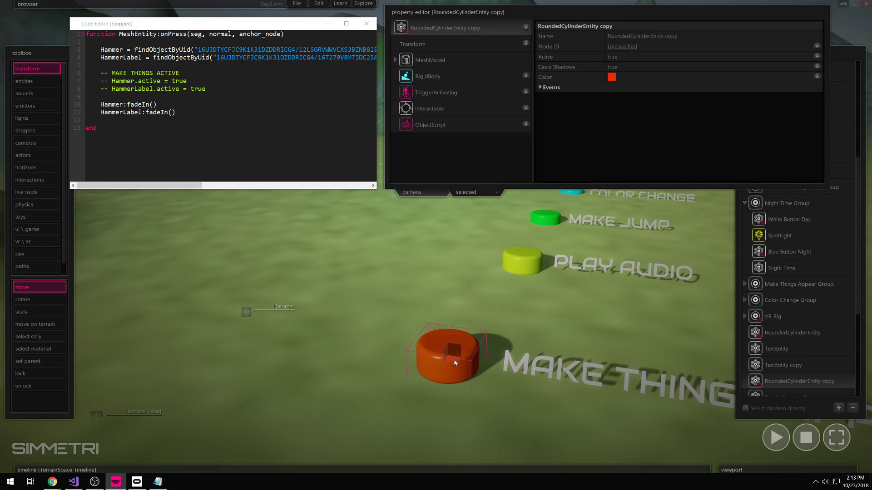
pyautogui.press('alt')
pyautogui.keyDown('alt'); pyautogui.moveTo(451, 363); pyautogui.dragTo(502, 292); pyautogui.keyUp('alt')
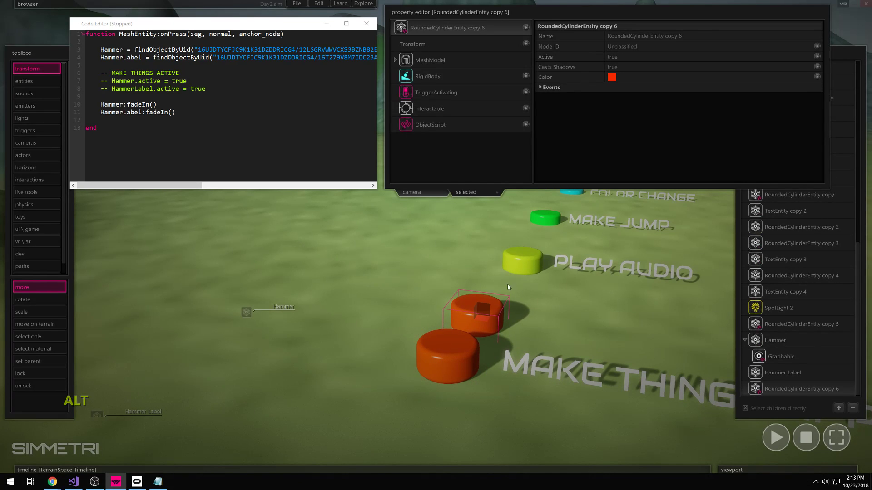
# - Change the copied button's Color to purple
pyautogui.click(612, 76)
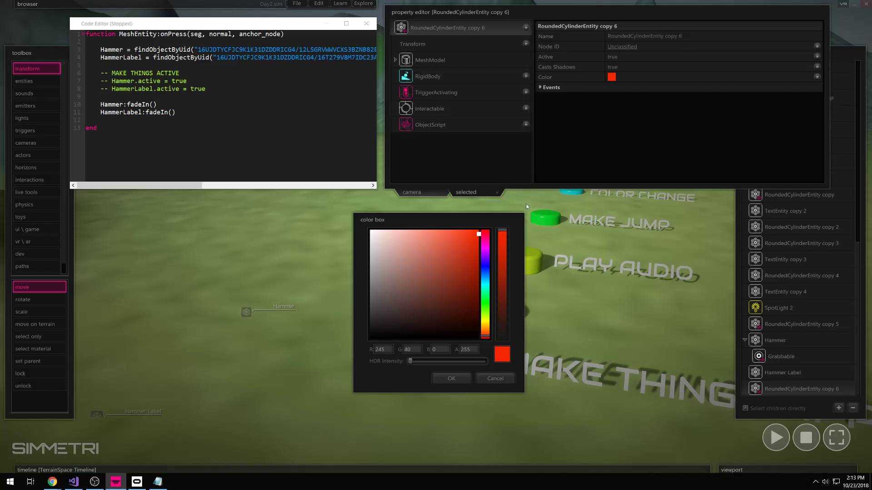
pyautogui.click(486, 260)
pyautogui.click(459, 379)
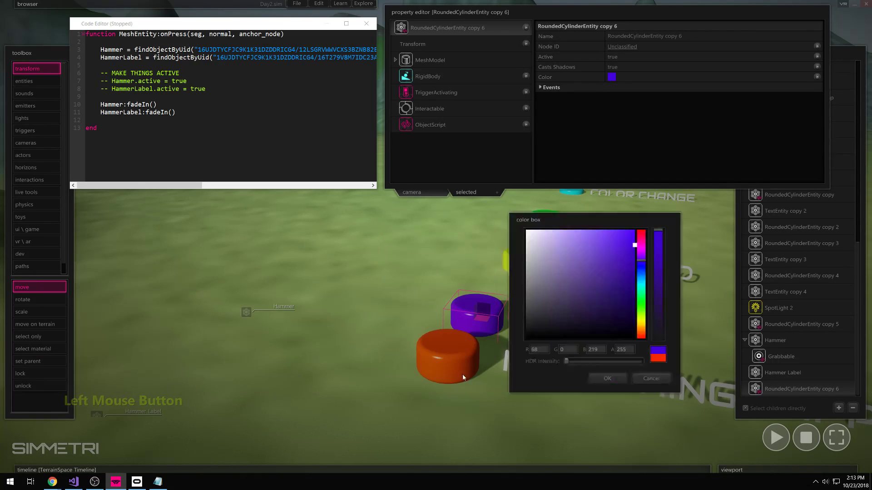
pyautogui.click(483, 321)
pyautogui.click(475, 364)
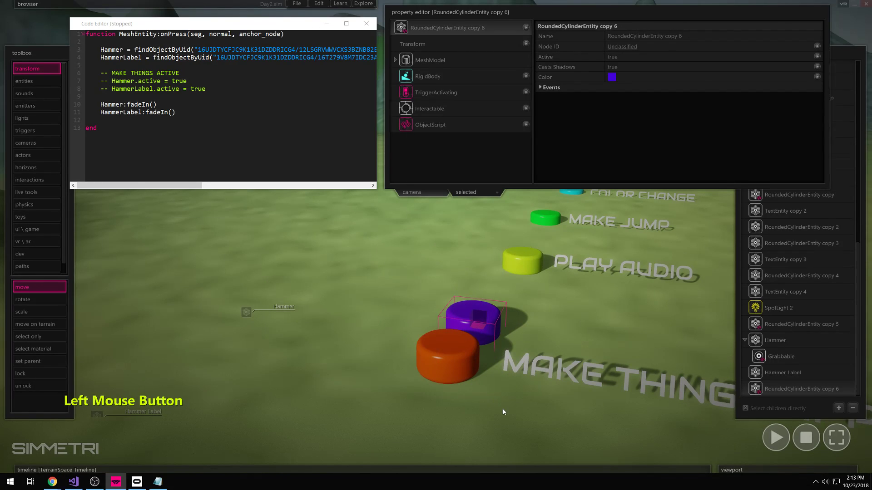
pyautogui.click(488, 332)
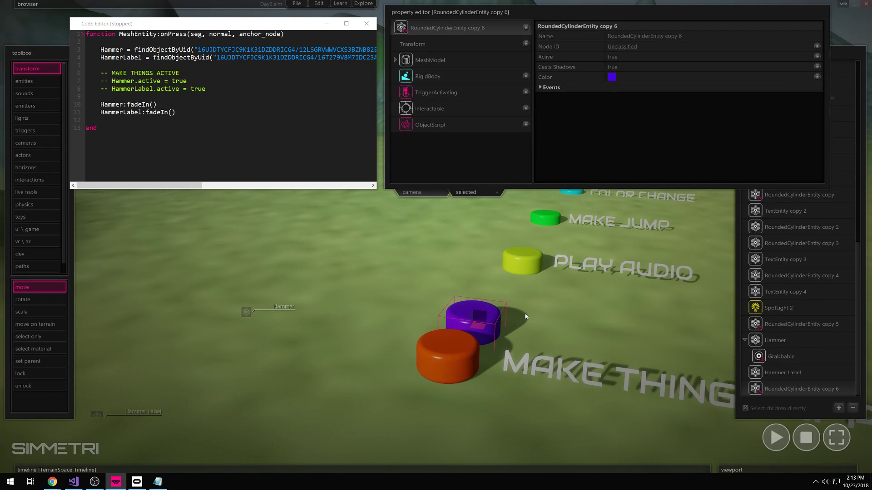
pyautogui.moveTo(581, 335); pyautogui.dragTo(599, 338, button='right')
# - Copy the MAKE THINGS APPEAR label above itself and insert DIS to read MAKE THINGS DISAPPEAR
pyautogui.click(476, 364)
pyautogui.keyDown('alt'); pyautogui.moveTo(441, 356); pyautogui.dragTo(426, 331); pyautogui.keyUp('alt')
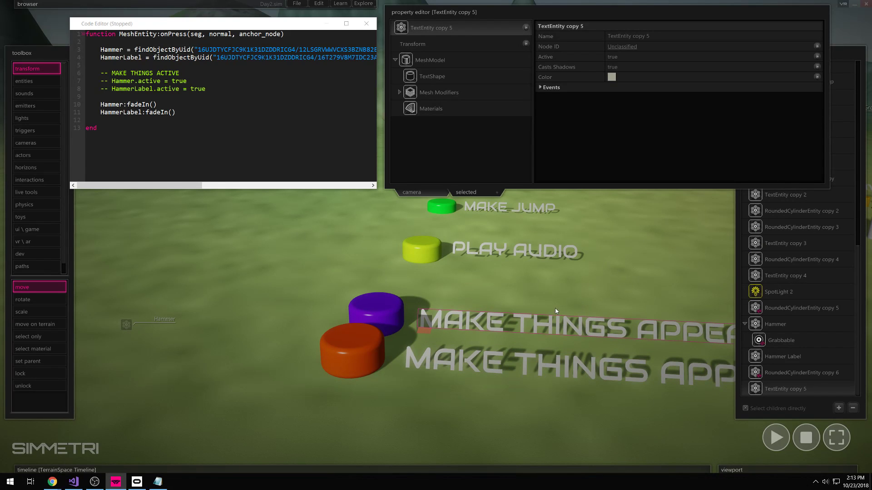
pyautogui.click(438, 78)
pyautogui.click(645, 37)
pyautogui.write('DIS')
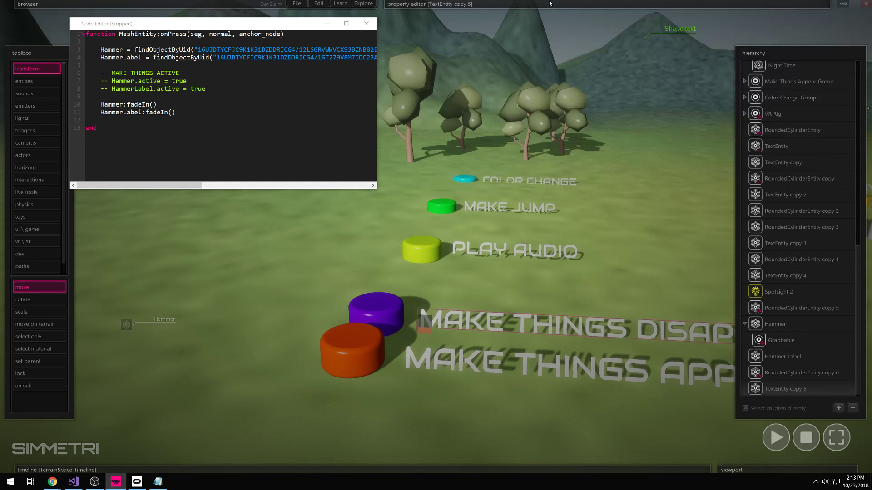
pyautogui.click(483, 401)
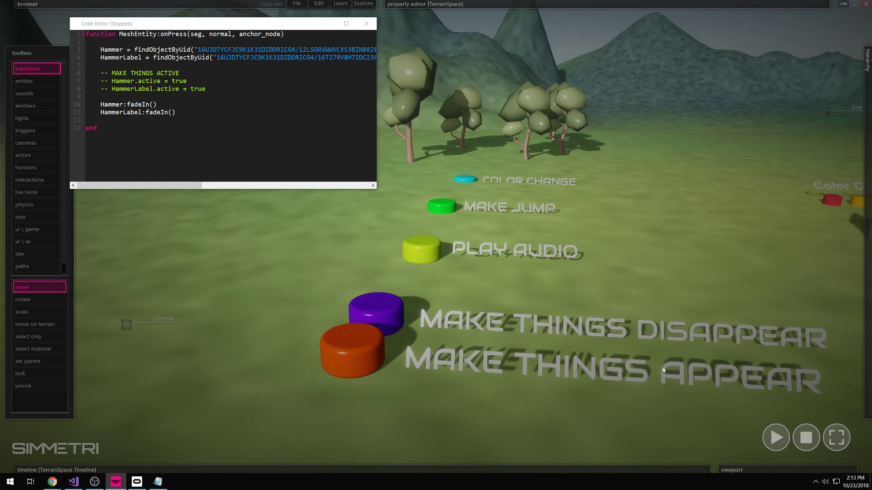
# - Open the purple button's script in the Code Editor
pyautogui.click(391, 330)
pyautogui.moveTo(392, 330); pyautogui.dragTo(533, 298, button='right')
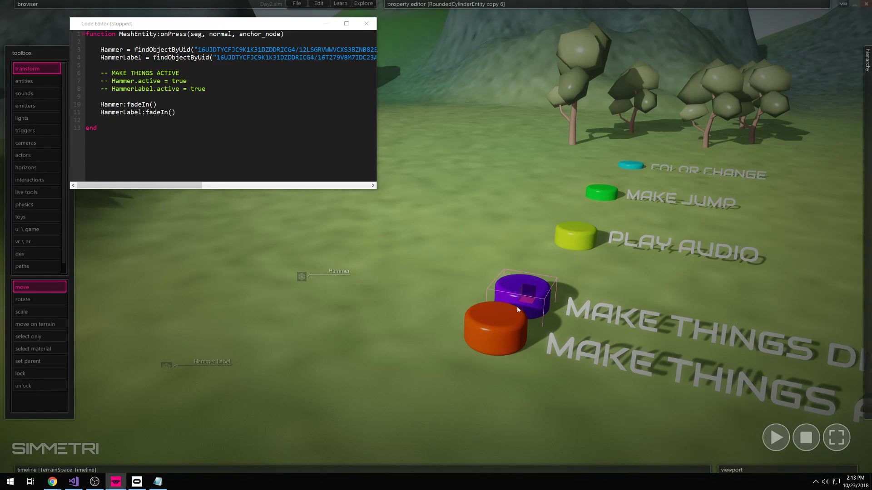
pyautogui.rightClick(517, 296)
pyautogui.click(520, 293)
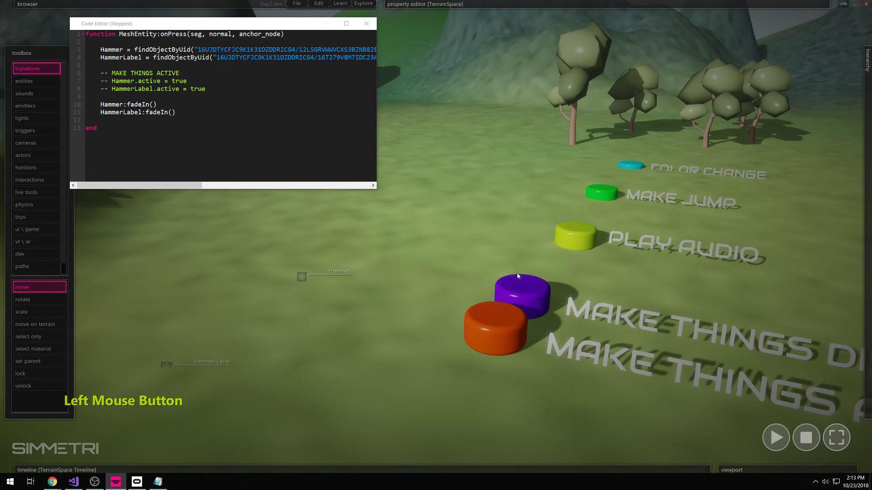
pyautogui.rightClick(538, 309)
pyautogui.click(547, 321)
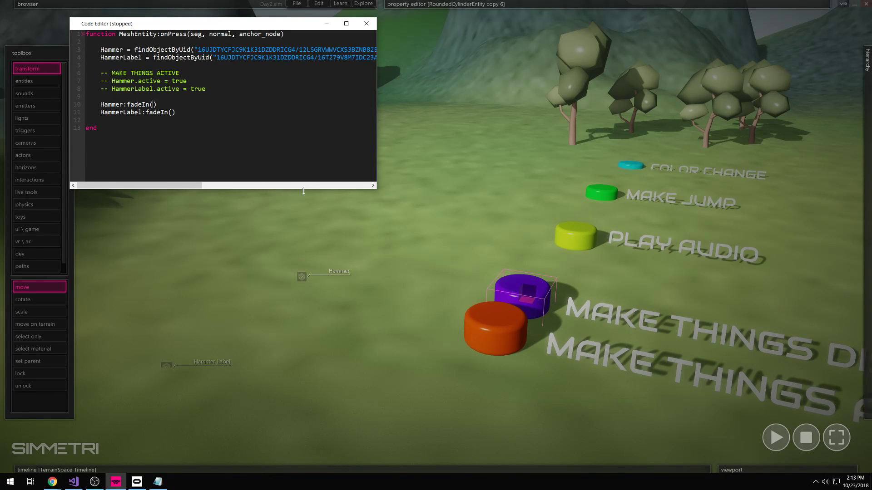
# - Change both Hammer and HammerLabel fadeIn() calls to fadeOutAndDeactivate()
pyautogui.click(175, 112)
pyautogui.click(146, 104)
pyautogui.write('Out')
pyautogui.write('AndD')
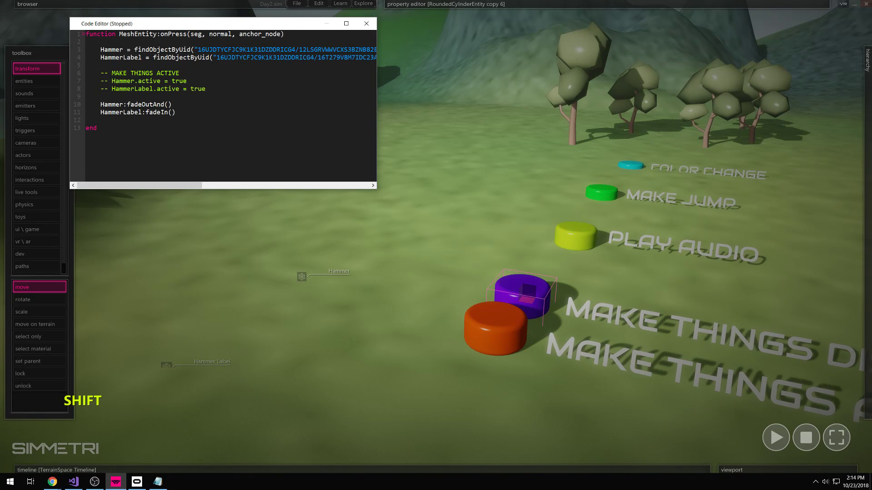
pyautogui.write('eactivate')
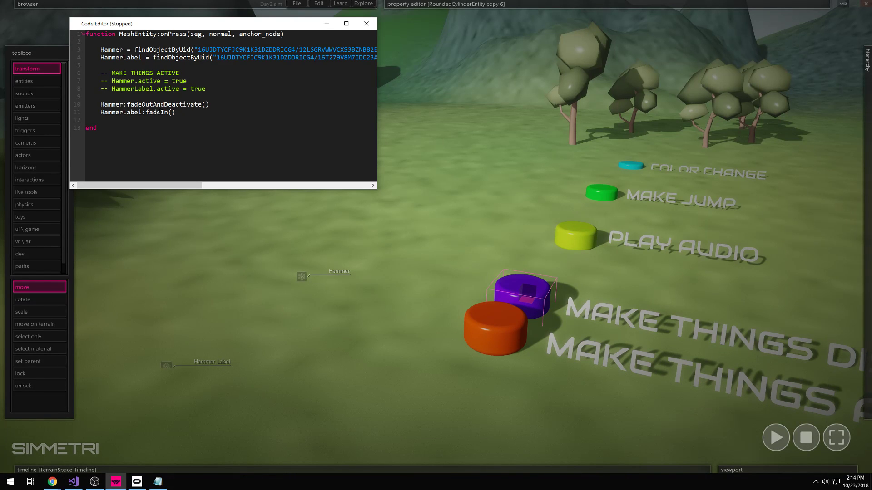
pyautogui.moveTo(209, 105); pyautogui.dragTo(145, 113)
pyautogui.write('fadeOutAndDeactivate()')
pyautogui.click(776, 437)
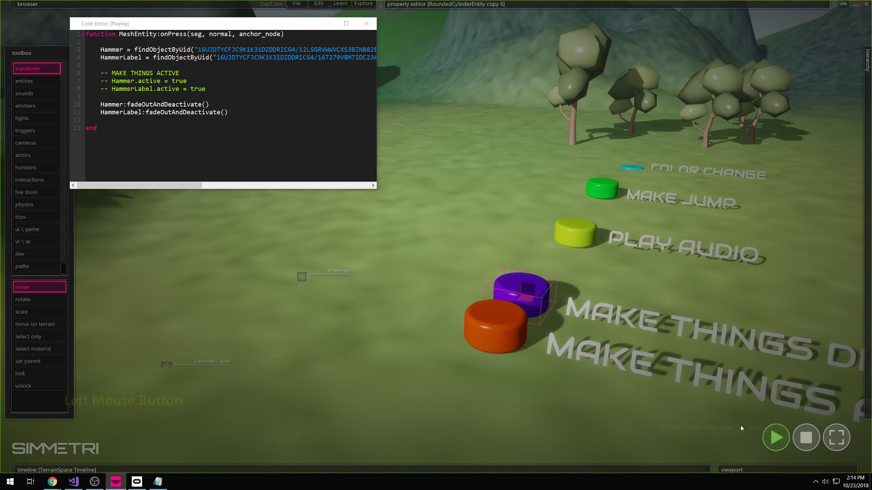
pyautogui.click(492, 332)
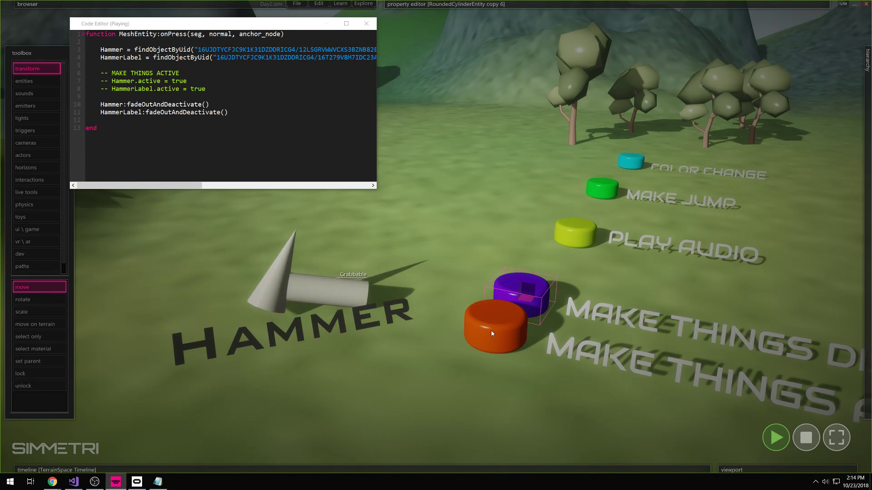
pyautogui.click(509, 293)
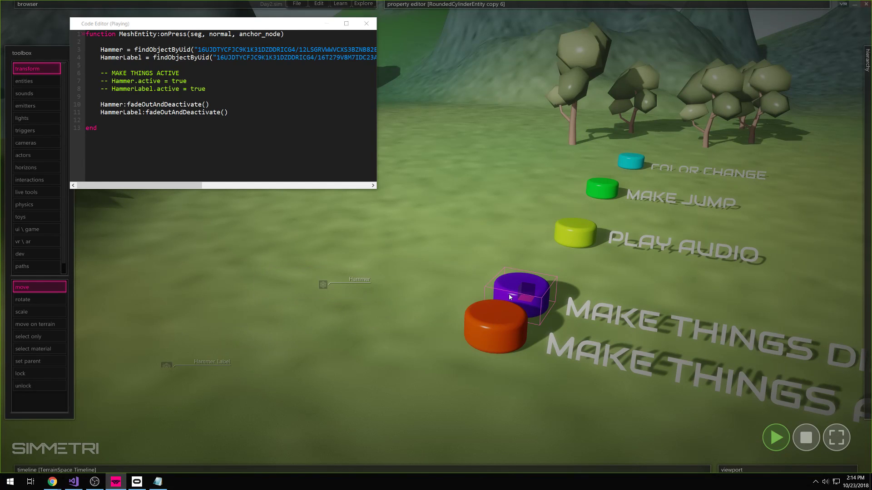
pyautogui.click(501, 332)
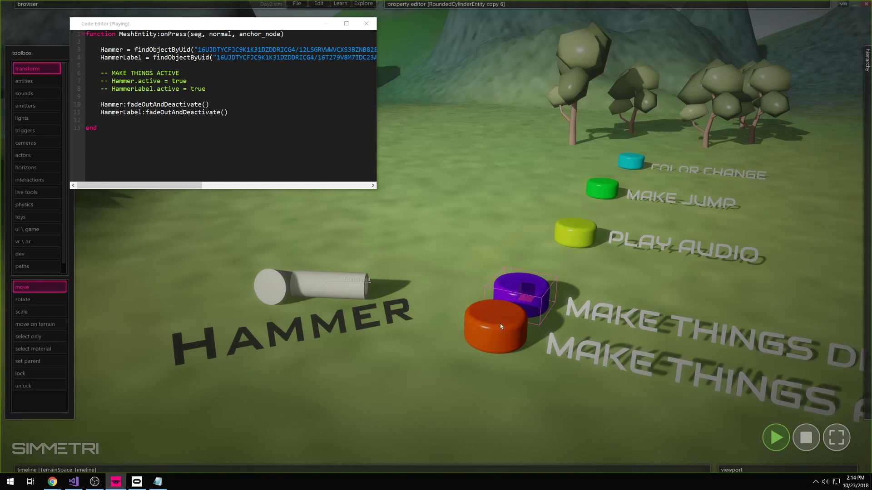
pyautogui.click(512, 284)
pyautogui.click(513, 288)
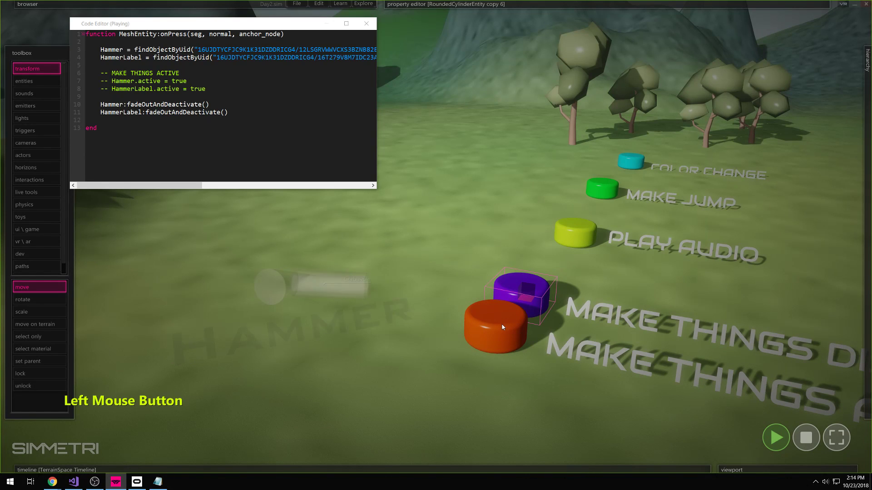
pyautogui.click(513, 291)
pyautogui.click(498, 323)
pyautogui.click(516, 292)
pyautogui.moveTo(243, 112); pyautogui.dragTo(93, 104)
pyautogui.rightClick(557, 313)
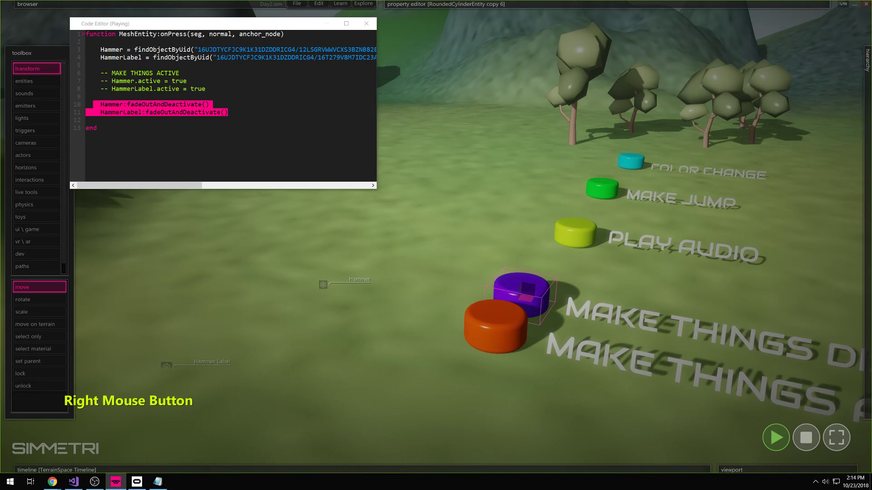
pyautogui.moveTo(557, 314); pyautogui.dragTo(567, 395, button='right')
pyautogui.click(389, 316)
pyautogui.click(806, 437)
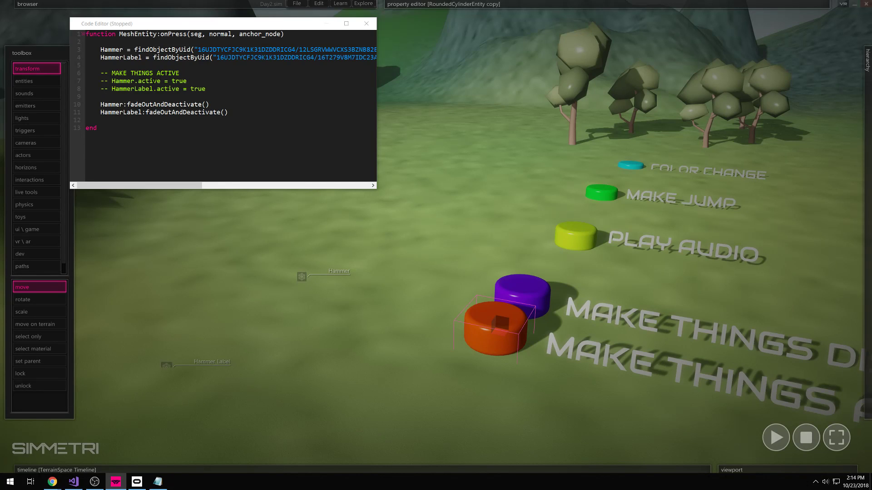
pyautogui.click(527, 293)
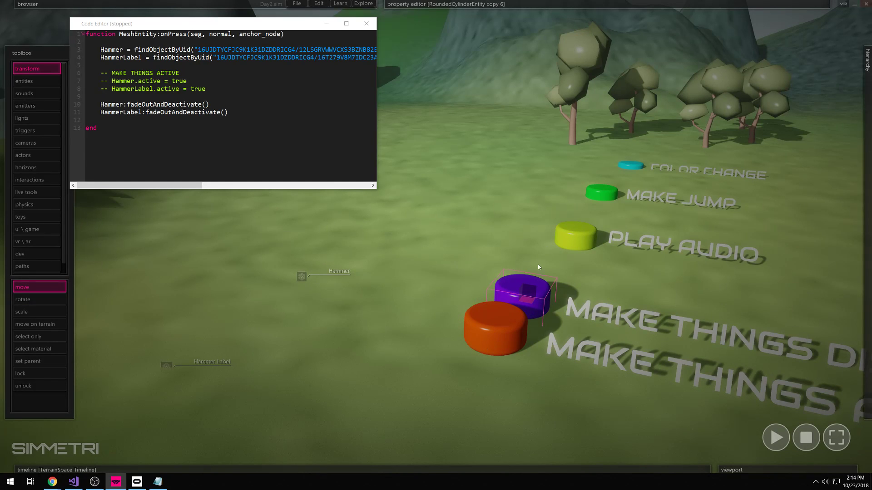
pyautogui.click(522, 292)
pyautogui.rightClick(522, 291)
pyautogui.click(544, 323)
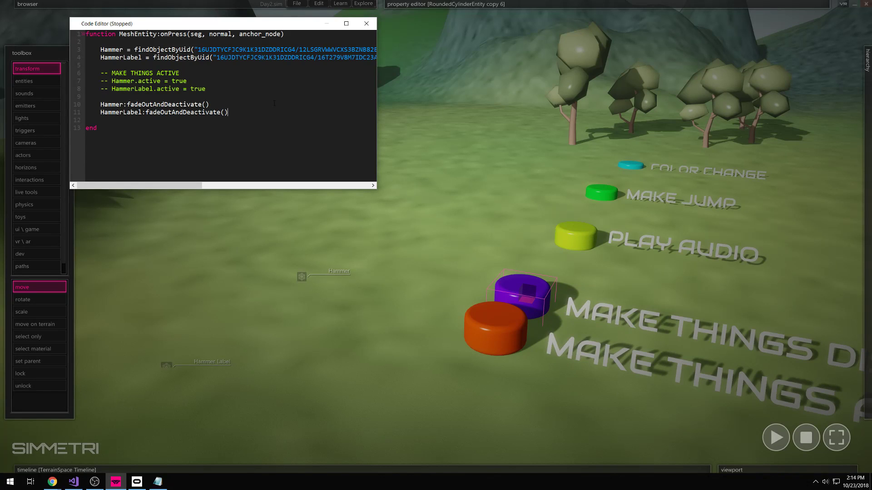
pyautogui.click(268, 112)
pyautogui.moveTo(100, 50); pyautogui.dragTo(112, 50)
pyautogui.moveTo(426, 5)
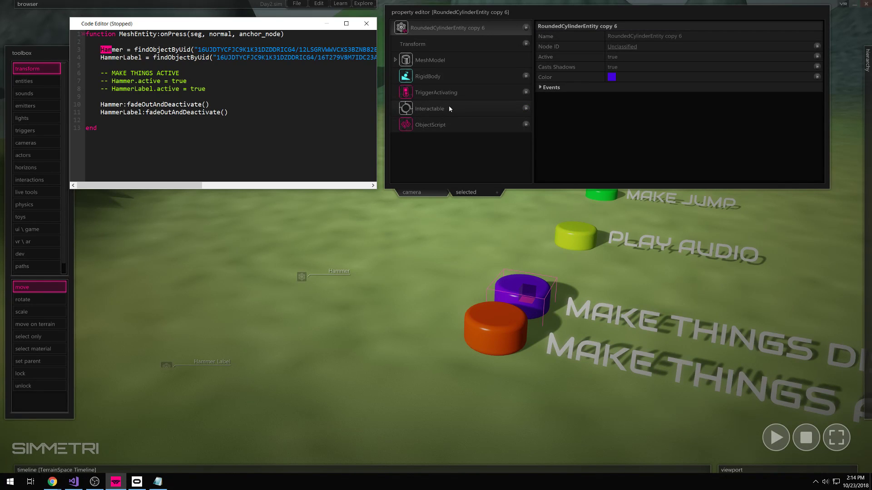
pyautogui.moveTo(100, 50); pyautogui.dragTo(149, 65)
pyautogui.doubleClick(121, 50)
pyautogui.click(108, 57)
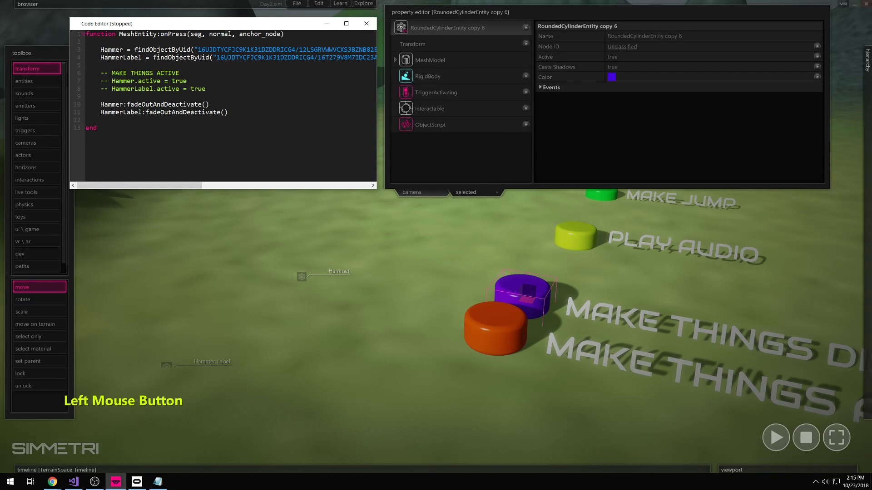
pyautogui.moveTo(100, 50); pyautogui.dragTo(133, 63)
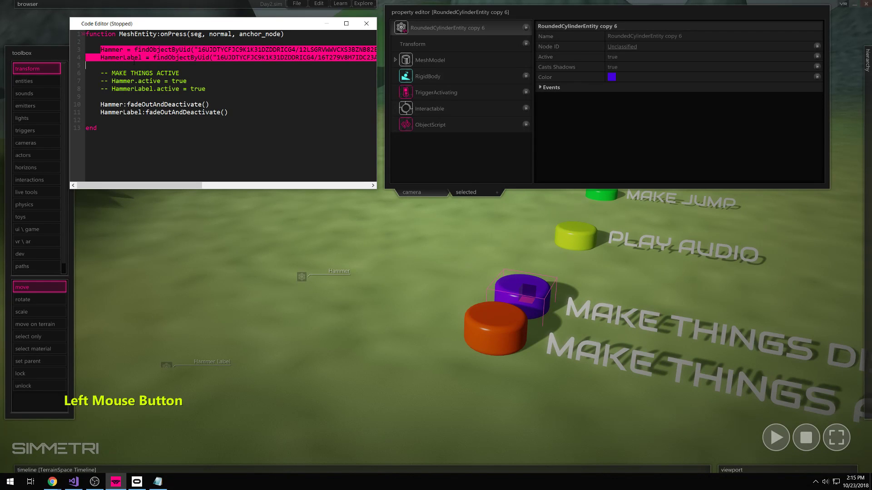
pyautogui.click(99, 48)
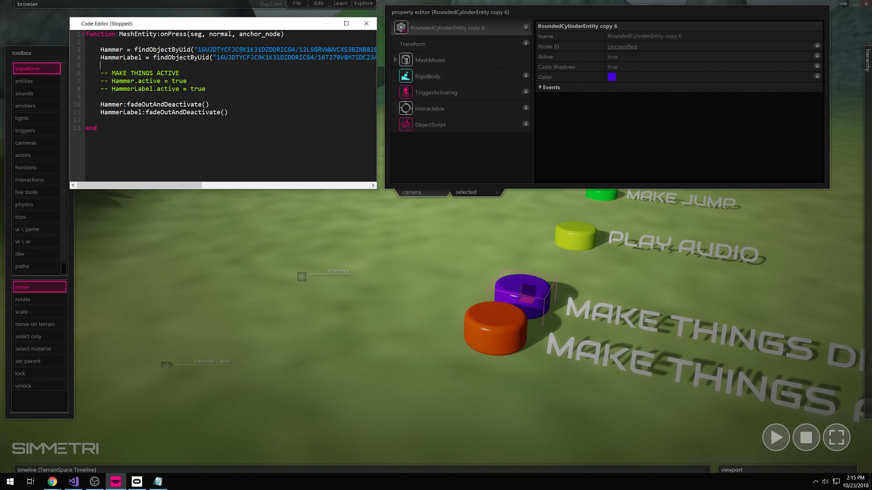
pyautogui.doubleClick(117, 51)
pyautogui.moveTo(134, 50); pyautogui.dragTo(86, 42)
pyautogui.moveTo(203, 45); pyautogui.dragTo(153, 50)
pyautogui.click(100, 55)
pyautogui.moveTo(96, 51); pyautogui.dragTo(187, 91)
pyautogui.click(104, 65)
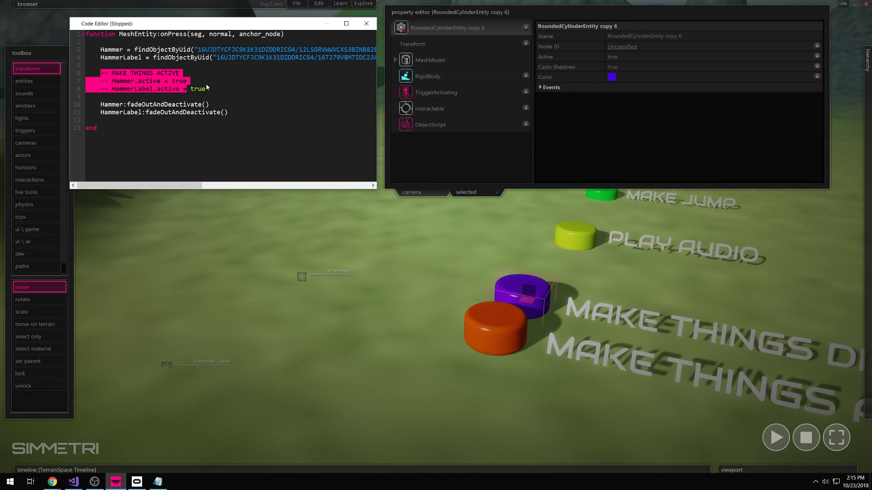
pyautogui.click(206, 90)
pyautogui.moveTo(127, 104); pyautogui.dragTo(210, 105)
pyautogui.click(250, 113)
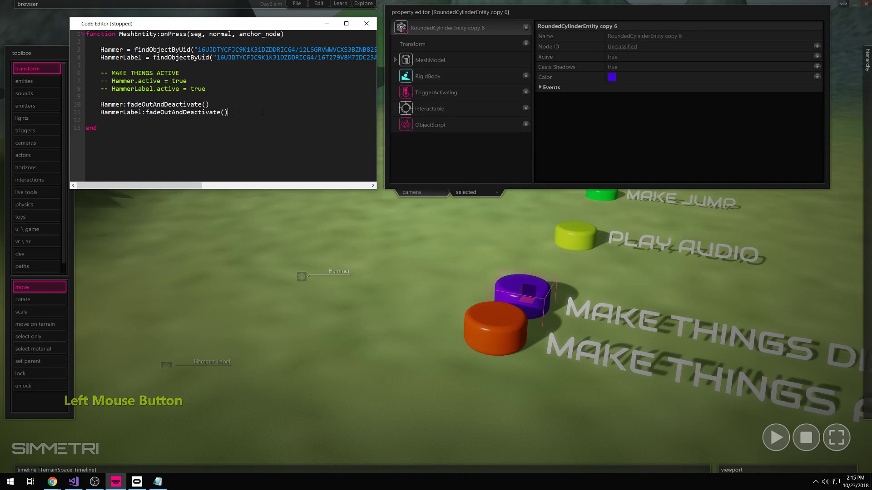
# - Close the code editor and fly the camera above the button row
pyautogui.click(374, 29)
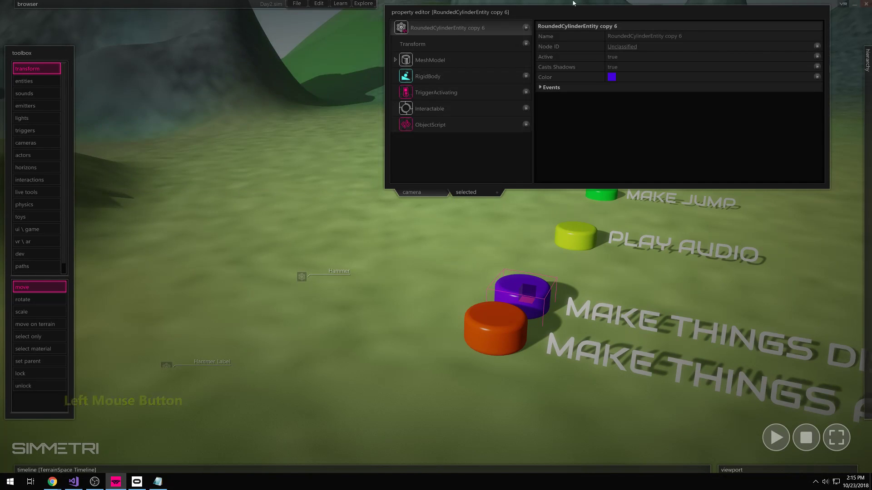
pyautogui.click(406, 211)
pyautogui.moveTo(406, 210); pyautogui.dragTo(436, 191, button='right')
pyautogui.press('s')
pyautogui.press('a')
pyautogui.press('d')
pyautogui.press('space')
pyautogui.press('space')
# - Run the scene, stop it, and switch on VR mode
pyautogui.click(416, 167)
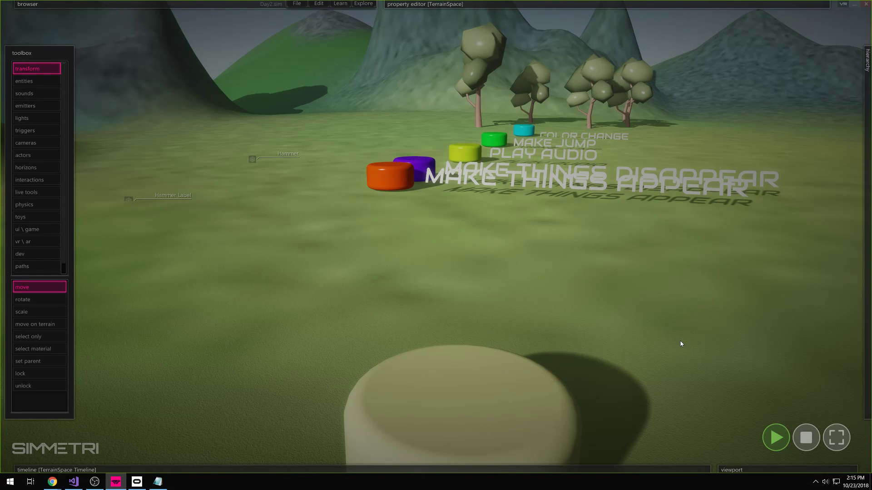
pyautogui.click(807, 437)
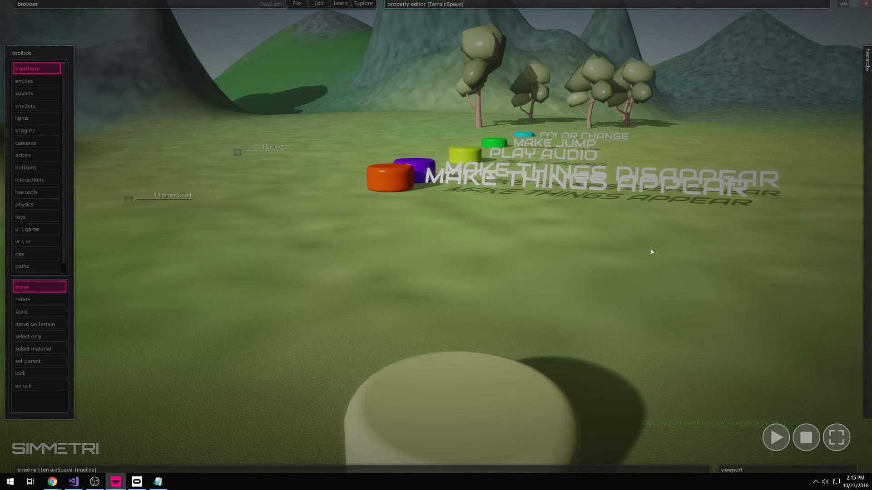
pyautogui.click(844, 5)
pyautogui.click(838, 441)
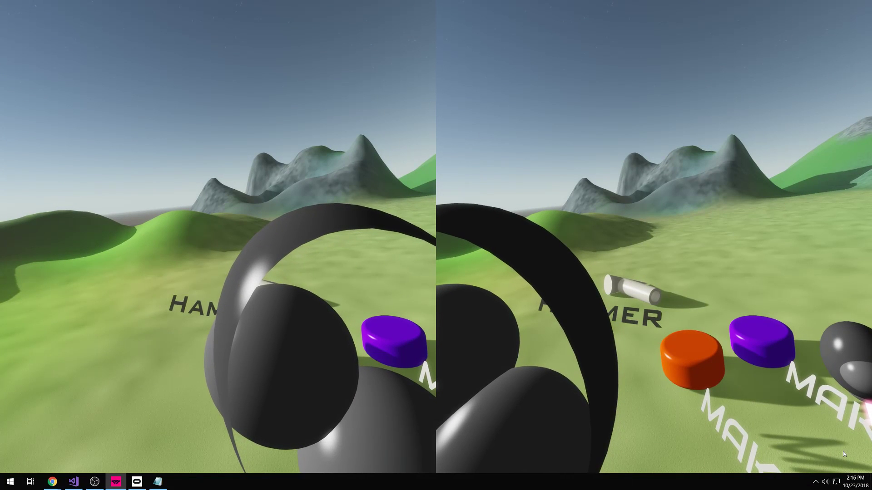
pyautogui.press('Escape')
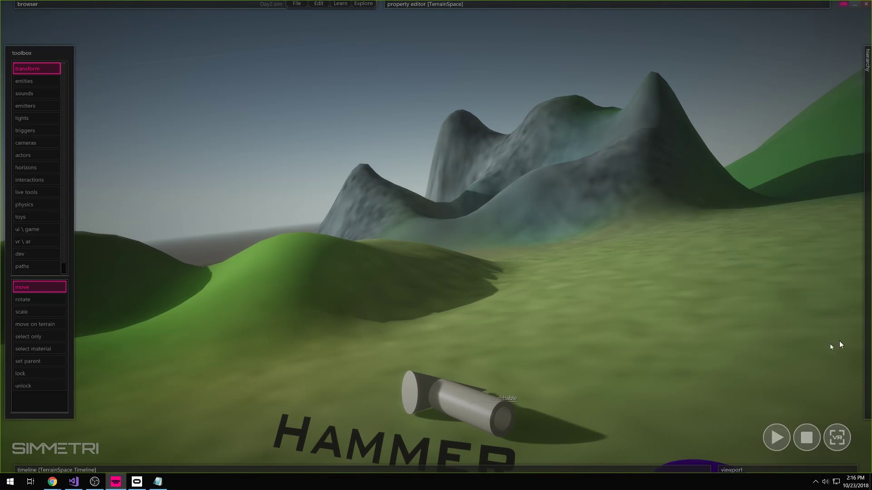
# - Return to the normal editor layout and fly close to the five coloured buttons
pyautogui.press('Escape')
pyautogui.moveTo(764, 347); pyautogui.dragTo(761, 345, button='right')
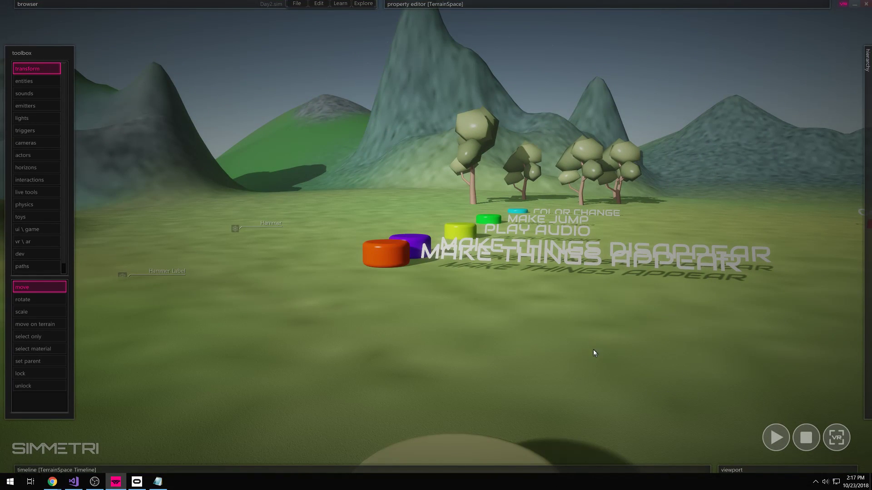
pyautogui.moveTo(769, 354)
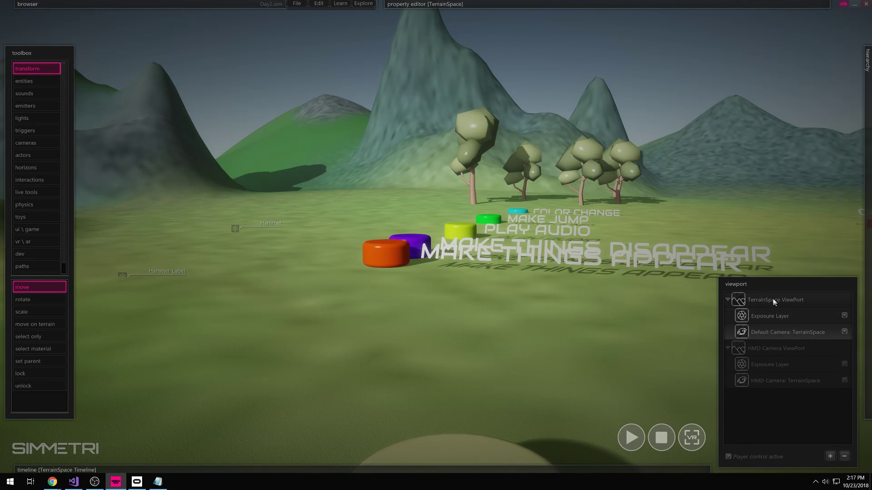
pyautogui.moveTo(680, 320); pyautogui.dragTo(638, 274, button='right')
pyautogui.press('w')
pyautogui.press('s')
pyautogui.press('s')
pyautogui.moveTo(432, 357); pyautogui.dragTo(393, 335, button='right')
pyautogui.press('d')
pyautogui.press('s')
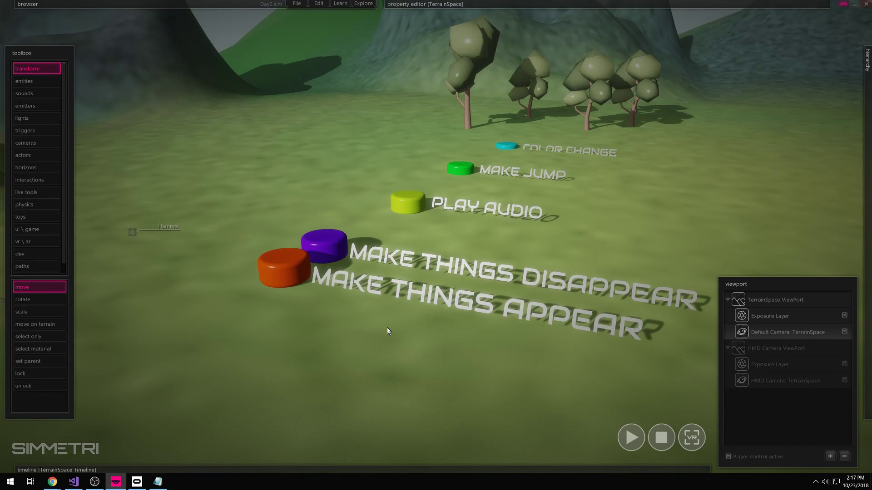
# - Turn the view down toward the button row and fly the camera around it
pyautogui.moveTo(387, 327); pyautogui.dragTo(349, 280, button='right')
pyautogui.moveTo(448, 351); pyautogui.dragTo(468, 342, button='right')
pyautogui.press('w')
pyautogui.press('a')
pyautogui.press('d')
pyautogui.press('ctrl')
pyautogui.press('e')
pyautogui.press('s')
pyautogui.moveTo(451, 373); pyautogui.dragTo(451, 373, button='right')
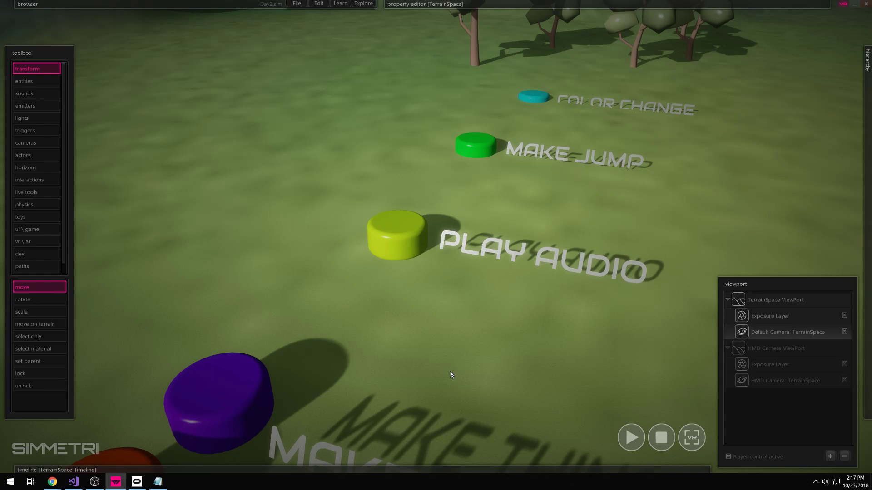
pyautogui.moveTo(453, 377); pyautogui.dragTo(454, 382, button='right')
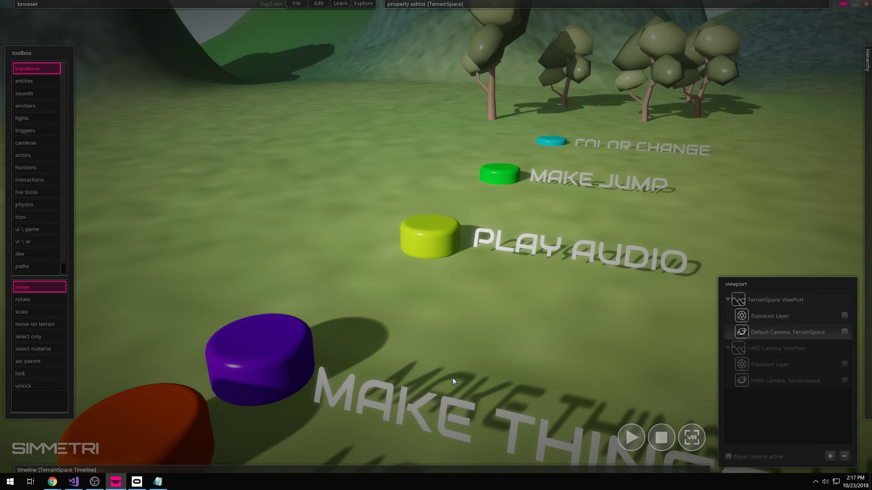
pyautogui.moveTo(397, 383); pyautogui.dragTo(410, 327, button='right')
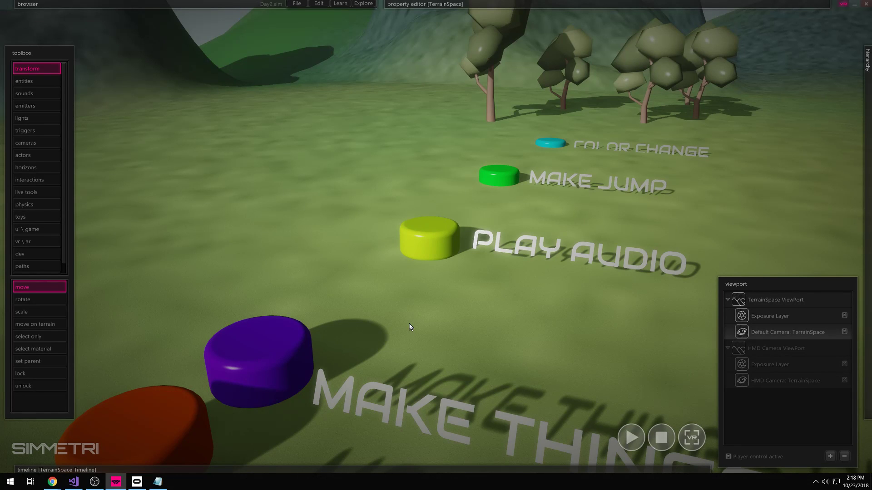
pyautogui.moveTo(410, 327); pyautogui.dragTo(438, 326, button='right')
# - Fly in close to the PLAY AUDIO button, keeping open ground on the left
pyautogui.press('s')
pyautogui.press('w')
pyautogui.press('s')
pyautogui.press('w')
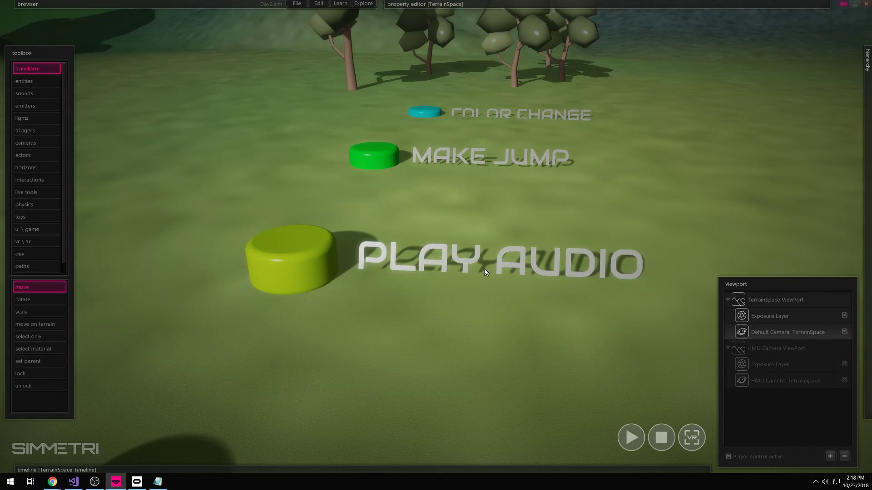
pyautogui.moveTo(509, 276); pyautogui.dragTo(435, 236, button='right')
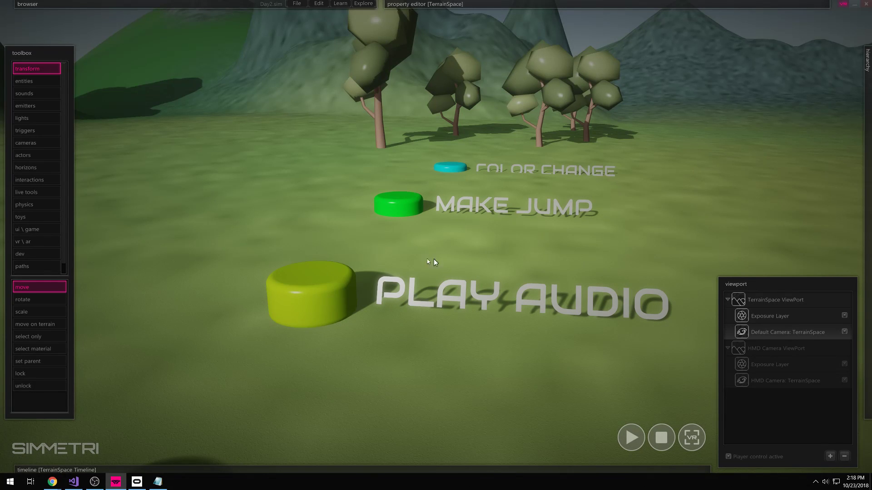
pyautogui.moveTo(335, 252); pyautogui.dragTo(411, 247, button='right')
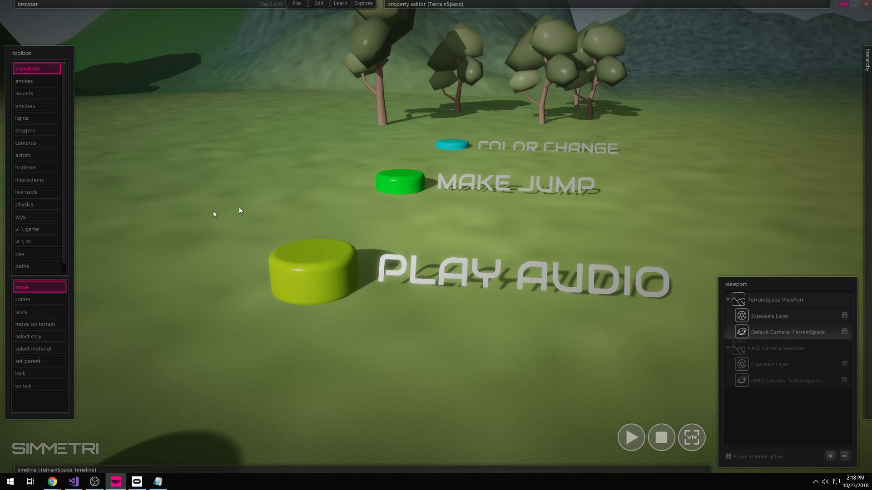
pyautogui.press('a')
pyautogui.press('w')
pyautogui.moveTo(244, 295); pyautogui.dragTo(251, 307, button='right')
pyautogui.press('s')
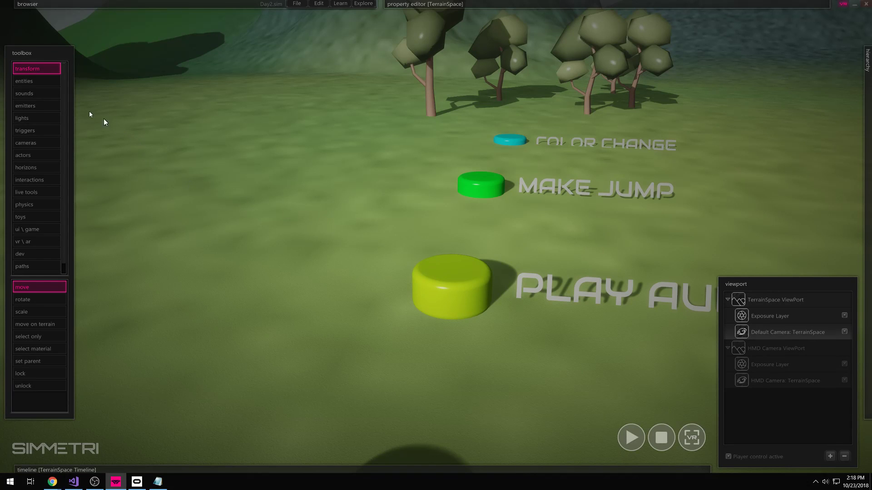
# - Place a text shape on the ground, then delete it
pyautogui.click(20, 82)
pyautogui.click(249, 292)
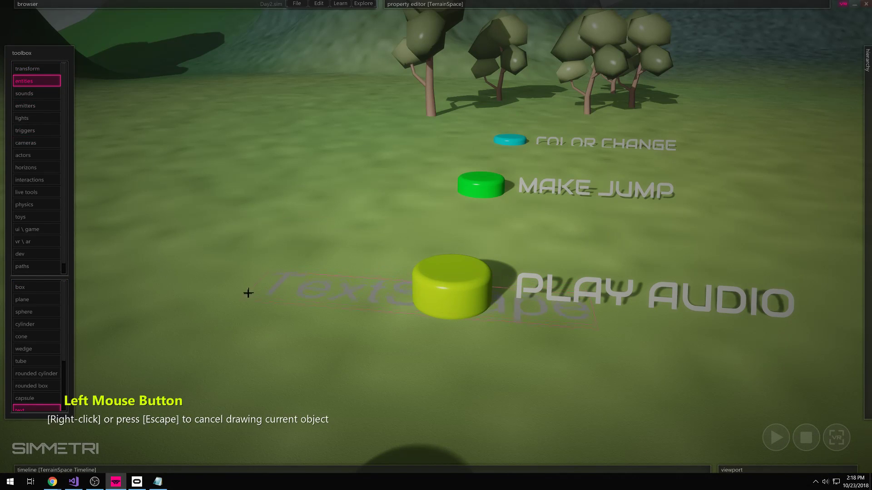
pyautogui.click(228, 291)
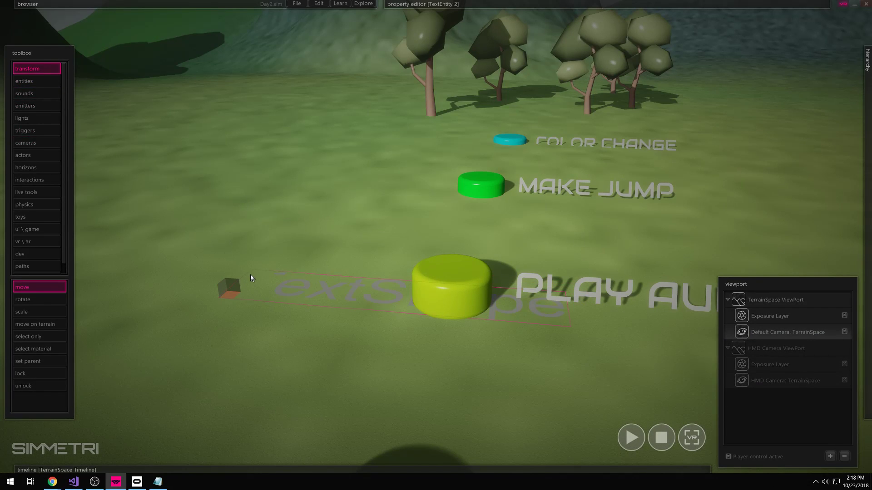
pyautogui.press('Delete')
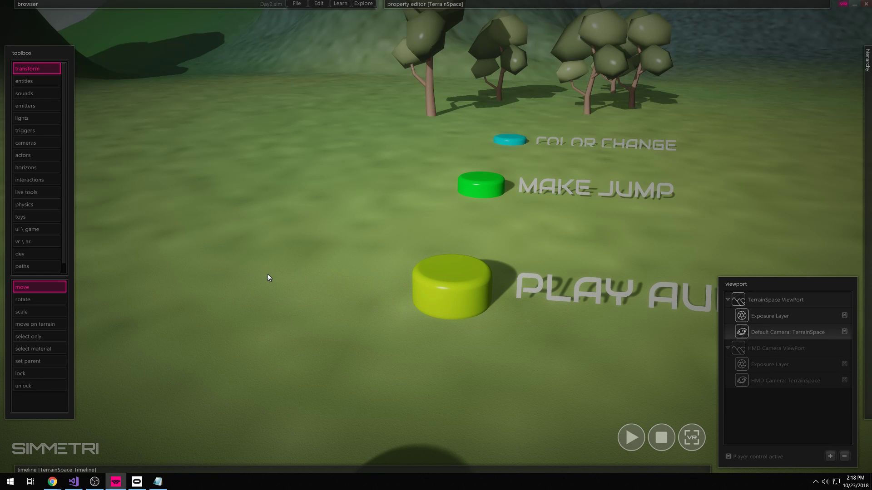
# - Pick the rounded box from the shape entities list
pyautogui.click(46, 82)
pyautogui.scroll(-2, 52, 336)
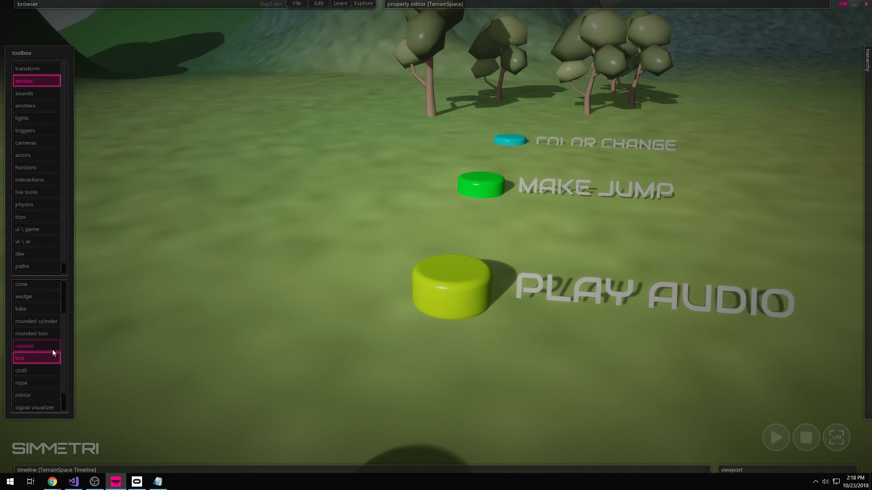
pyautogui.click(39, 336)
# - Draw a tall rounded box on the terrain and colour it black
pyautogui.moveTo(266, 291); pyautogui.dragTo(242, 317)
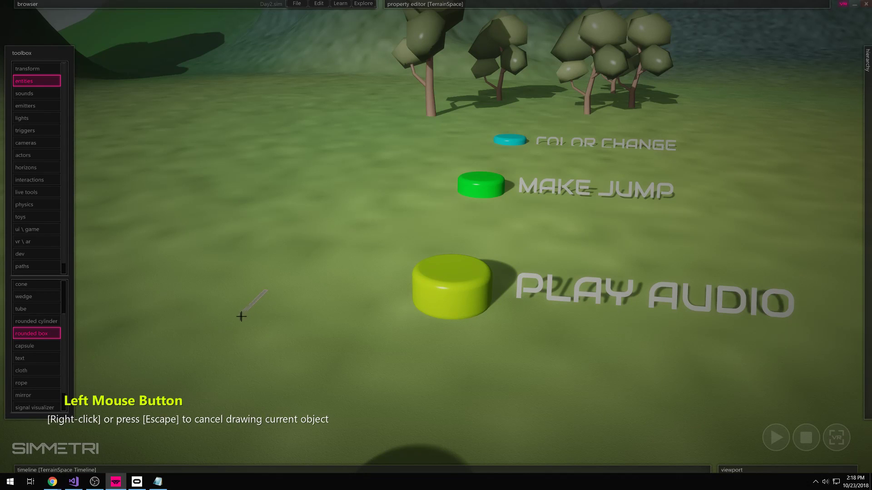
pyautogui.click(167, 209)
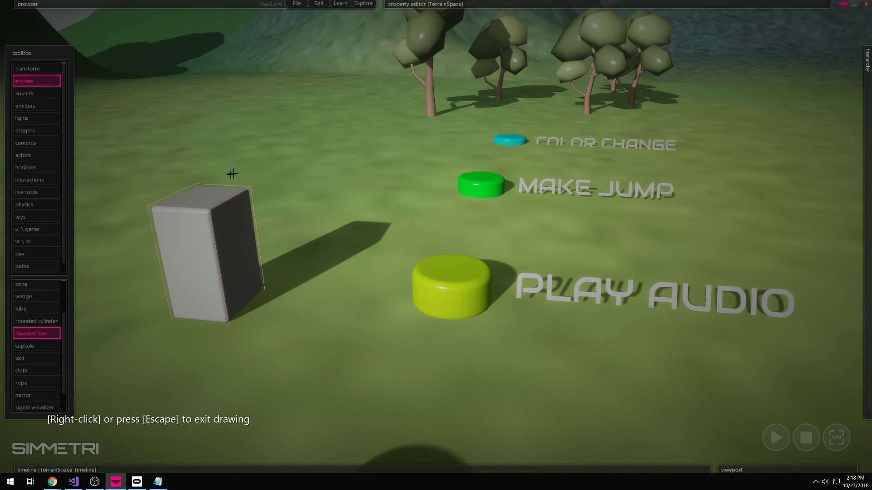
pyautogui.press('Escape')
pyautogui.click(235, 214)
pyautogui.moveTo(535, 7)
pyautogui.click(613, 78)
pyautogui.moveTo(425, 281); pyautogui.dragTo(370, 338)
pyautogui.click(451, 379)
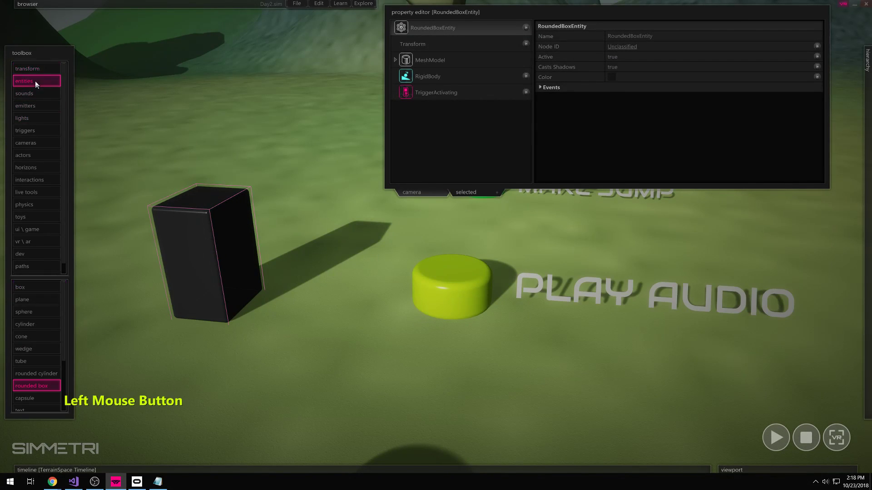
# - Draw a cone on the ground next to the black box
pyautogui.click(35, 81)
pyautogui.click(36, 336)
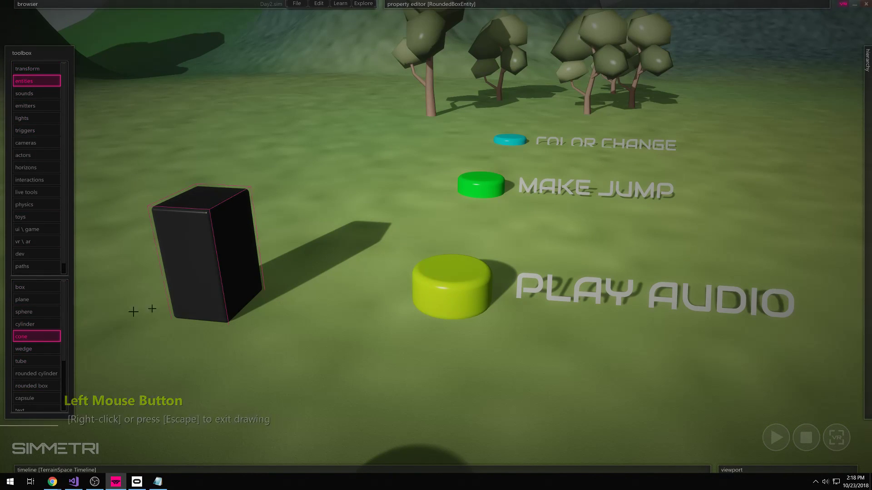
pyautogui.click(283, 338)
pyautogui.click(257, 360)
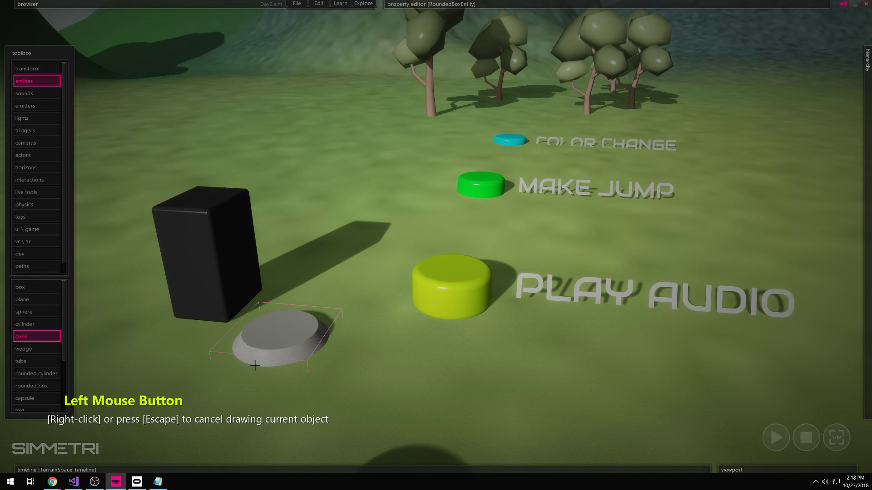
pyautogui.rightClick(287, 366)
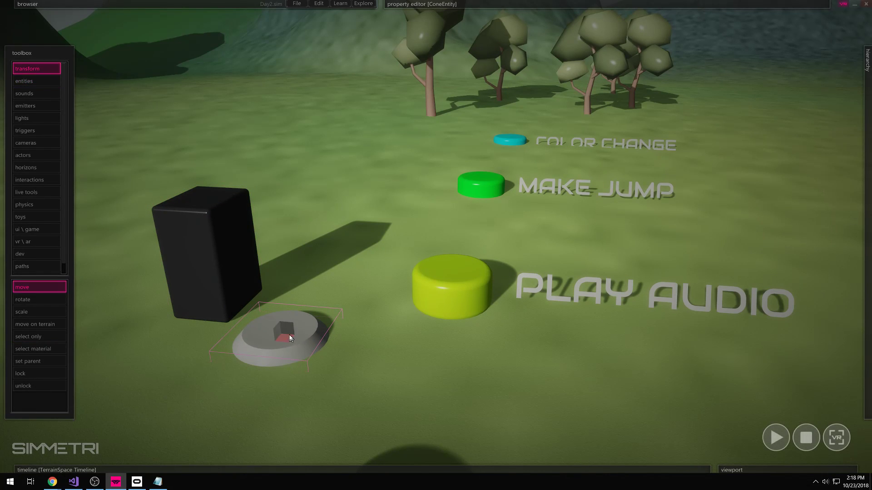
# - Shrink the cone, tip it onto its side and move it against the box
pyautogui.press('r')
pyautogui.moveTo(283, 337); pyautogui.dragTo(278, 355)
pyautogui.rightClick(325, 354)
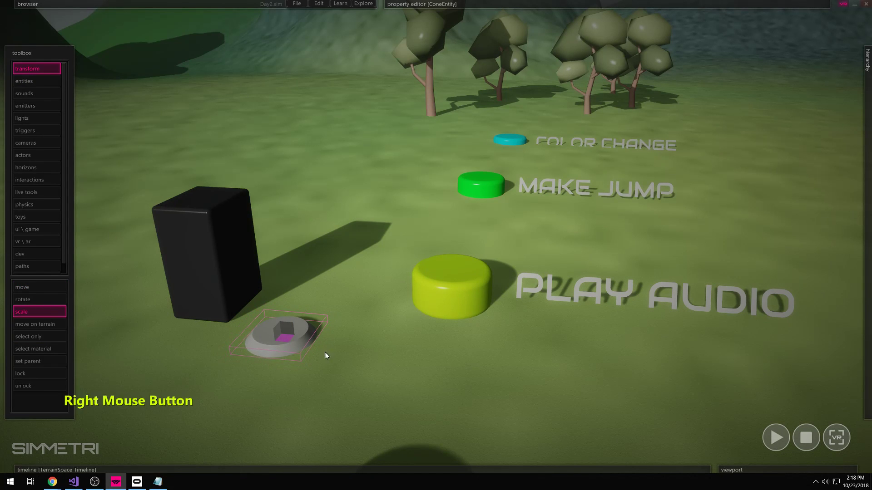
pyautogui.click(284, 337)
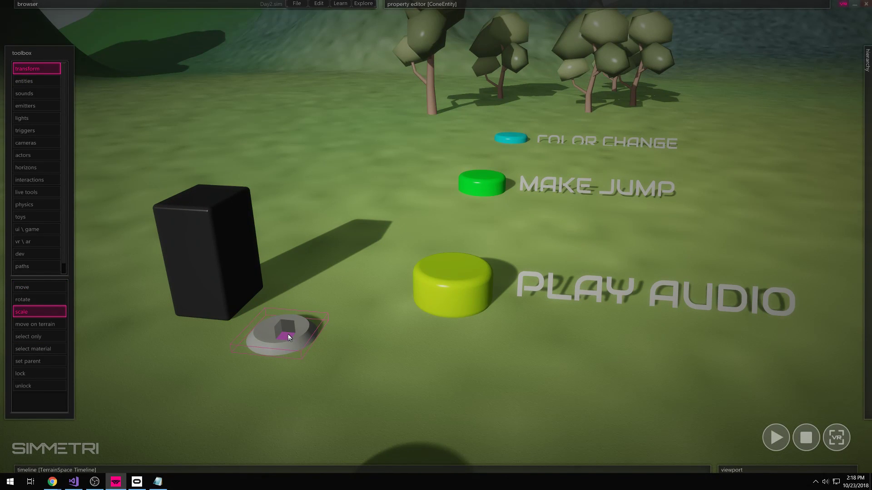
pyautogui.press('e')
pyautogui.moveTo(290, 326)
pyautogui.keyDown('ctrl'); pyautogui.keyDown('shift'); pyautogui.mouseDown()
pyautogui.moveTo(262, 321)
pyautogui.moveTo(288, 331)
pyautogui.mouseUp(); pyautogui.keyUp('shift'); pyautogui.keyUp('ctrl')
pyautogui.press('w')
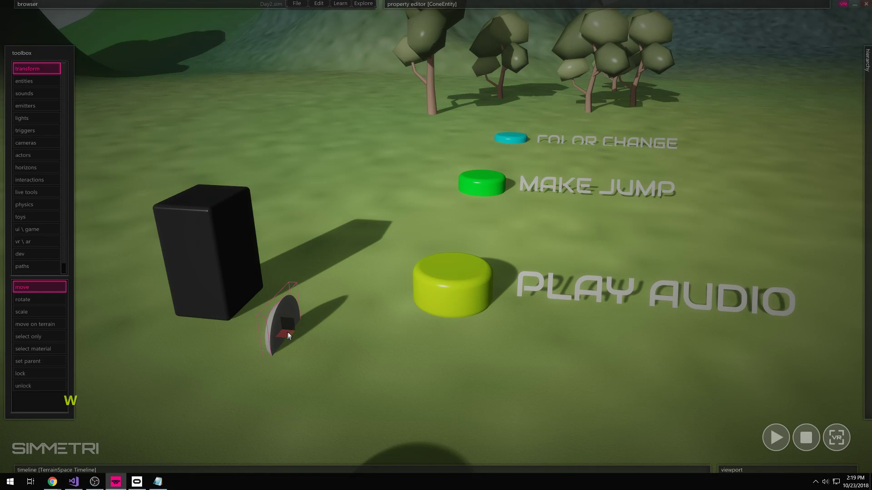
pyautogui.moveTo(287, 334); pyautogui.dragTo(255, 302)
# - Slide the cone onto the box's face and duplicate it as a second speaker cone
pyautogui.click(249, 291)
pyautogui.moveTo(247, 329); pyautogui.dragTo(275, 294, button='right')
pyautogui.click(342, 255)
pyautogui.click(343, 257)
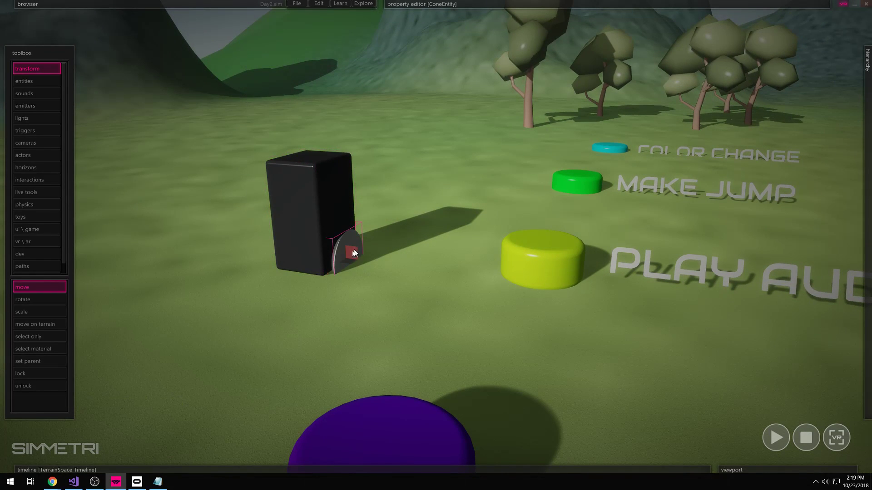
pyautogui.moveTo(337, 225); pyautogui.dragTo(333, 185)
pyautogui.press('r')
pyautogui.press('w')
# - Select the box and both cones and fuse them into one speaker
pyautogui.click(377, 205)
pyautogui.moveTo(395, 152); pyautogui.dragTo(234, 301)
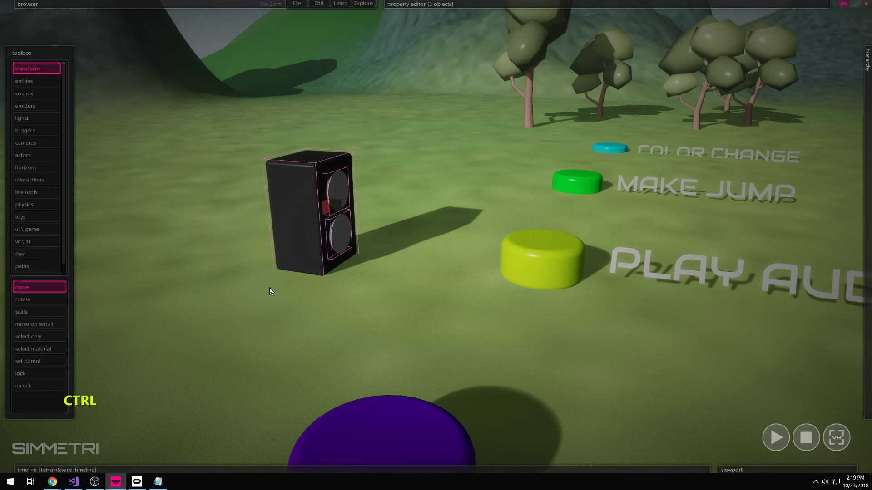
pyautogui.hotkey('ctrl', 'd')
# - Run the scene, turn the speaker slightly, then stop so it resets
pyautogui.click(298, 309)
pyautogui.press('space')
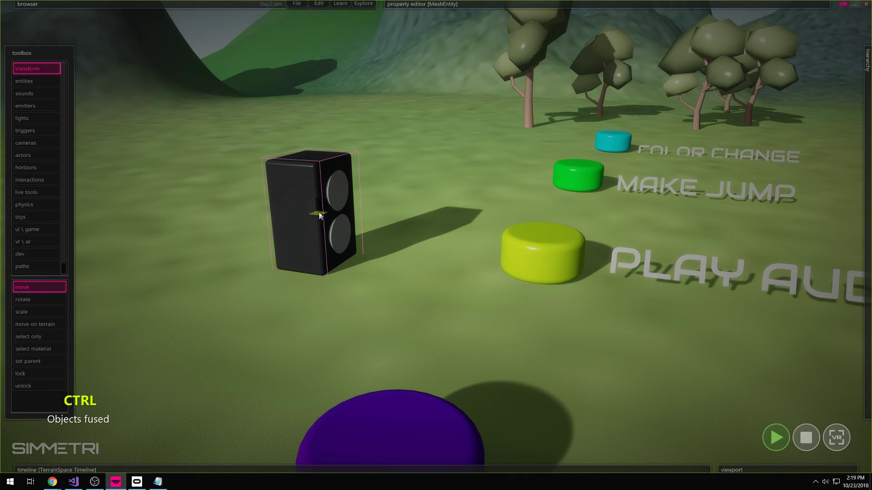
pyautogui.press('ctrl')
pyautogui.keyDown('ctrl'); pyautogui.moveTo(319, 217); pyautogui.dragTo(281, 228); pyautogui.keyUp('ctrl')
pyautogui.click(421, 312)
pyautogui.click(513, 380)
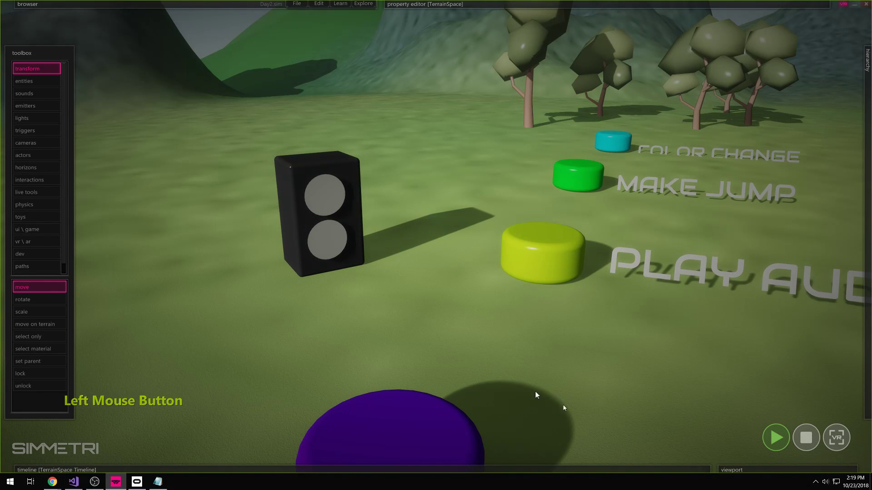
pyautogui.click(808, 446)
pyautogui.moveTo(339, 331); pyautogui.dragTo(416, 326, button='right')
# - Make the speaker grabbable with the grabbable interaction and run the scene
pyautogui.press('e')
pyautogui.press('s')
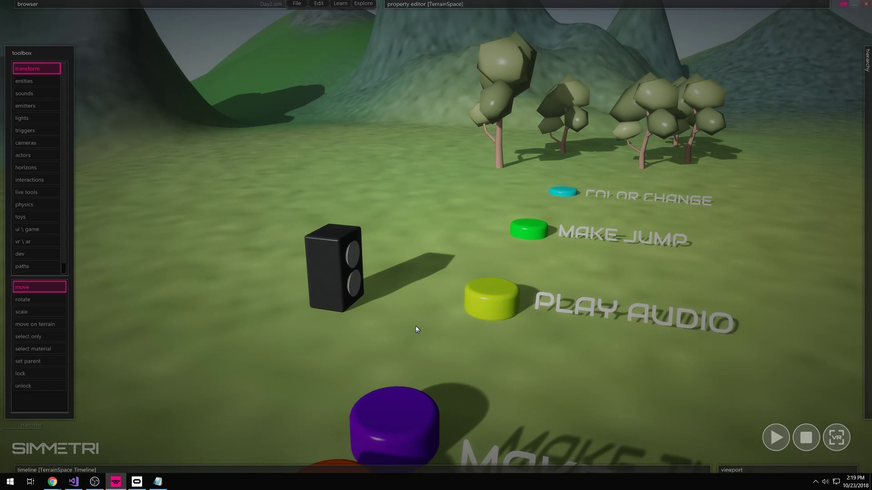
pyautogui.click(44, 180)
pyautogui.click(35, 336)
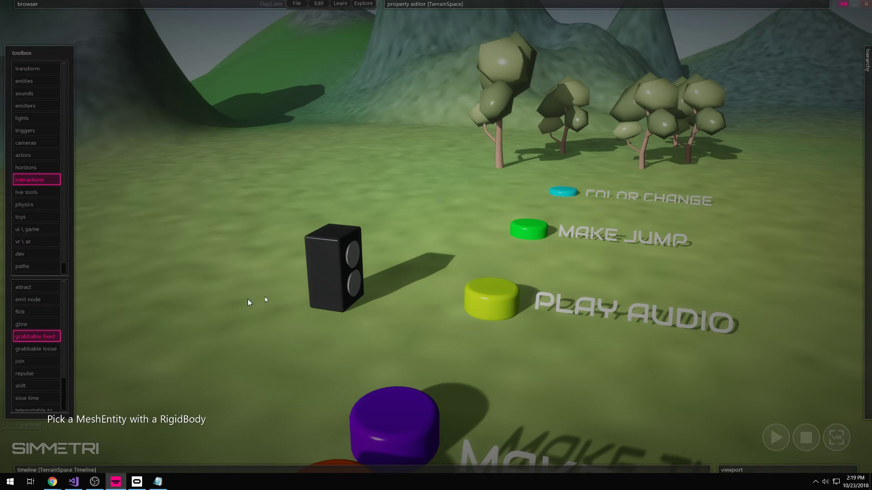
pyautogui.click(339, 269)
pyautogui.press('space')
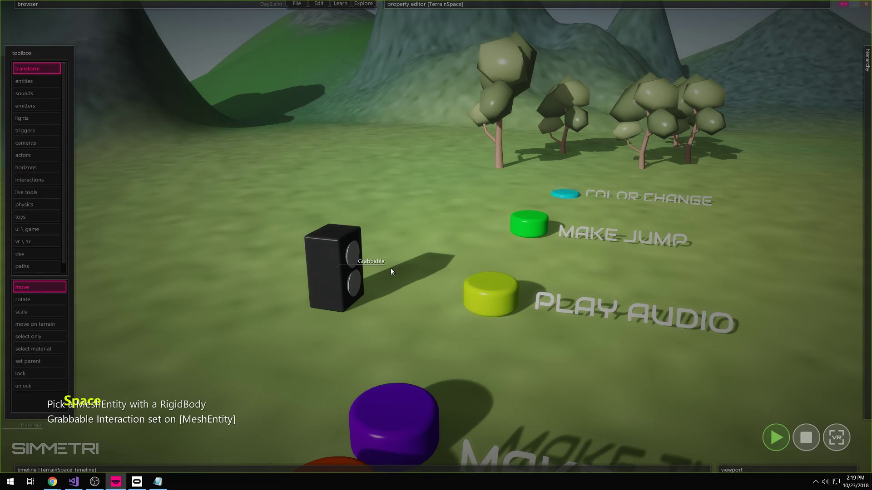
# - Stop the scene, select the speaker and view its RigidBody settings
pyautogui.moveTo(387, 222); pyautogui.dragTo(295, 286)
pyautogui.moveTo(412, 4)
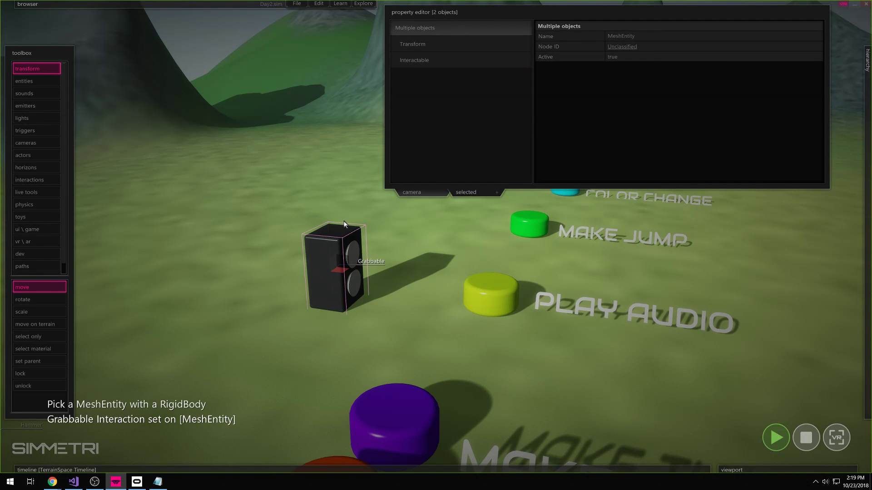
pyautogui.click(337, 242)
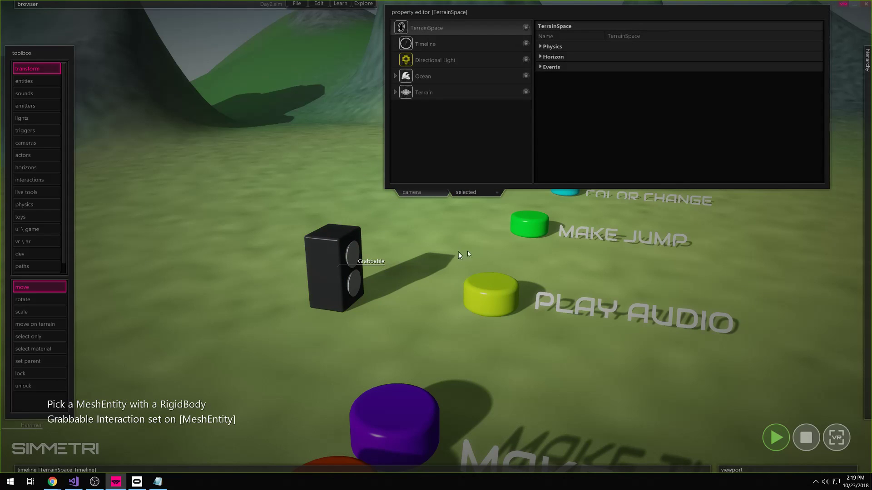
pyautogui.click(807, 439)
pyautogui.click(330, 264)
pyautogui.click(415, 91)
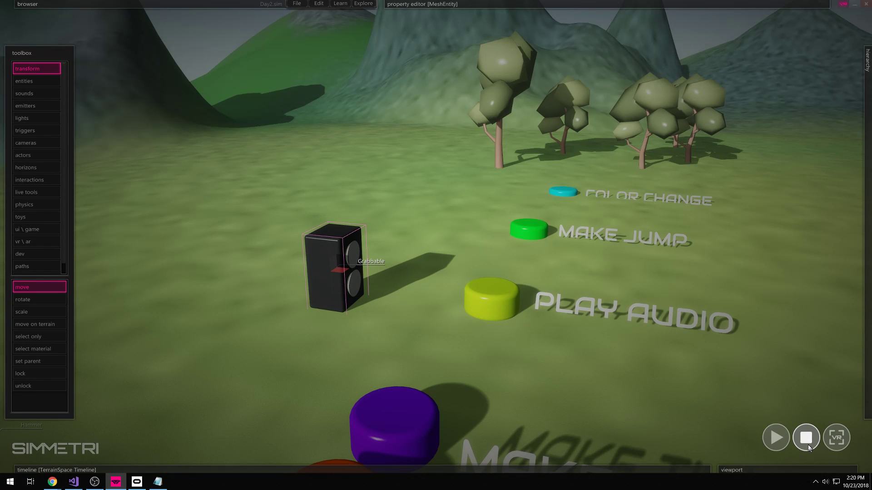
# - Turn the speaker to face forward, reset the scene, and fly closer to the buttons
pyautogui.keyDown('ctrl'); pyautogui.moveTo(339, 270); pyautogui.dragTo(395, 274); pyautogui.keyUp('ctrl')
pyautogui.click(472, 334)
pyautogui.click(804, 439)
pyautogui.moveTo(435, 236); pyautogui.dragTo(520, 398, button='right')
pyautogui.press('w')
pyautogui.press('a')
pyautogui.moveTo(448, 368); pyautogui.dragTo(445, 359, button='right')
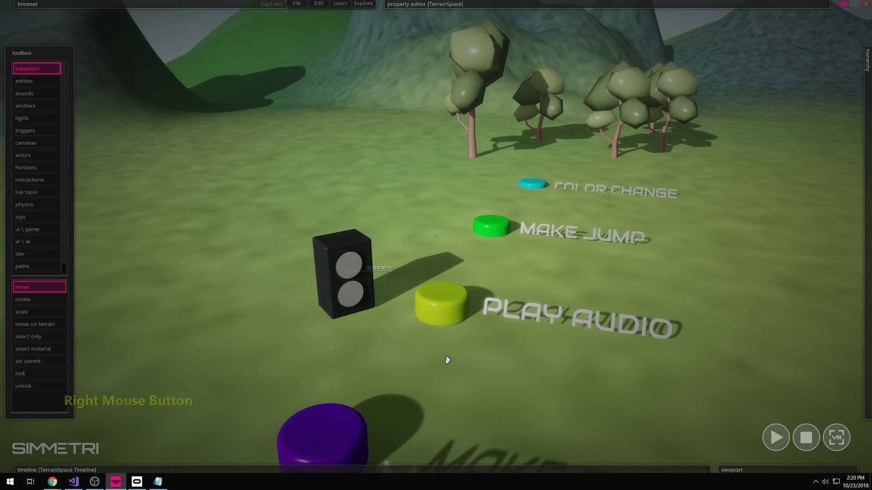
# - Import earth.mp3 from the 30 Day Assets folder with File > Import (Raw)
pyautogui.click(297, 4)
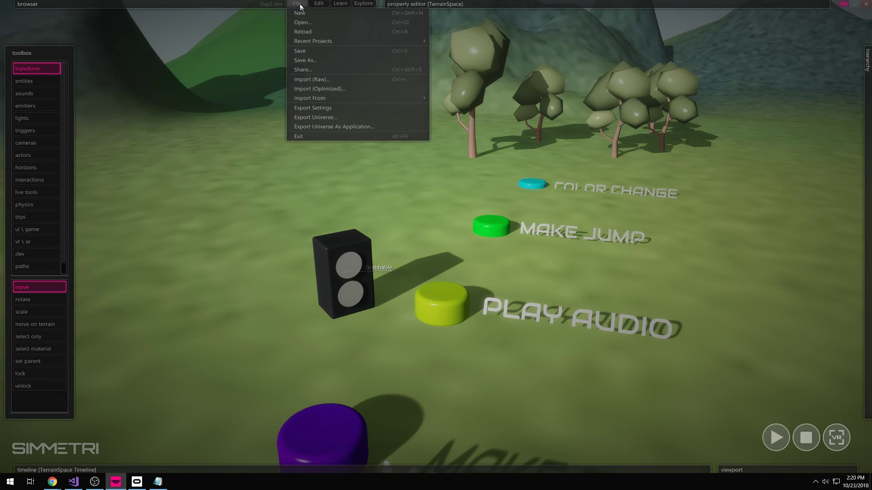
pyautogui.click(327, 80)
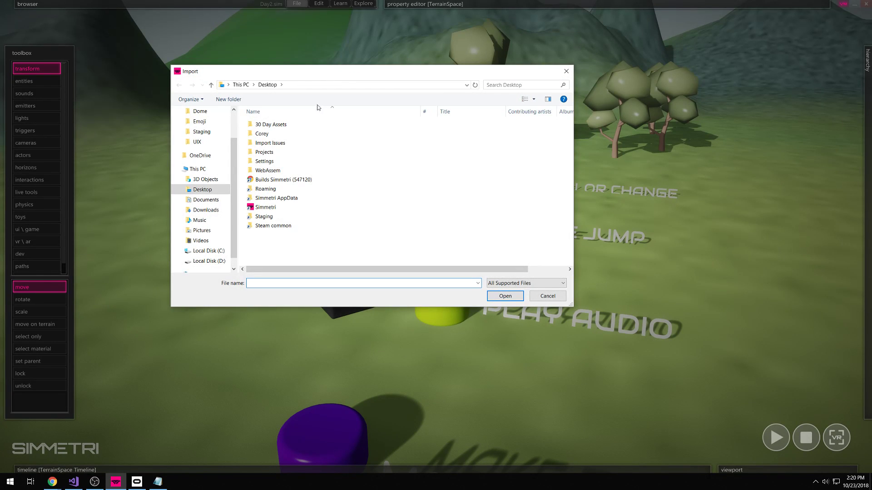
pyautogui.click(276, 125)
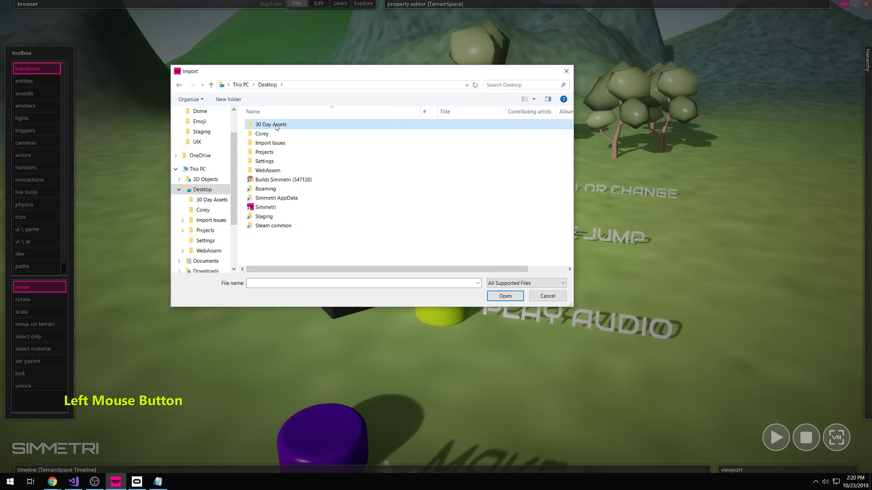
pyautogui.doubleClick(277, 126)
pyautogui.click(265, 124)
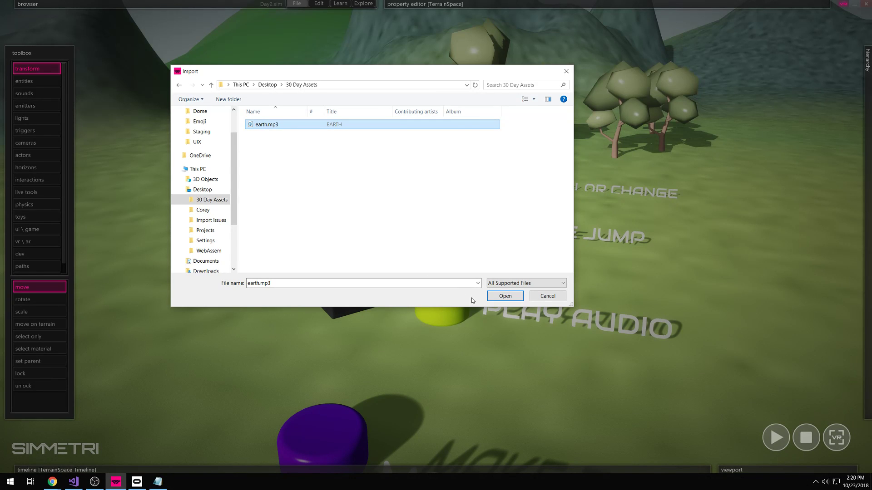
pyautogui.click(504, 296)
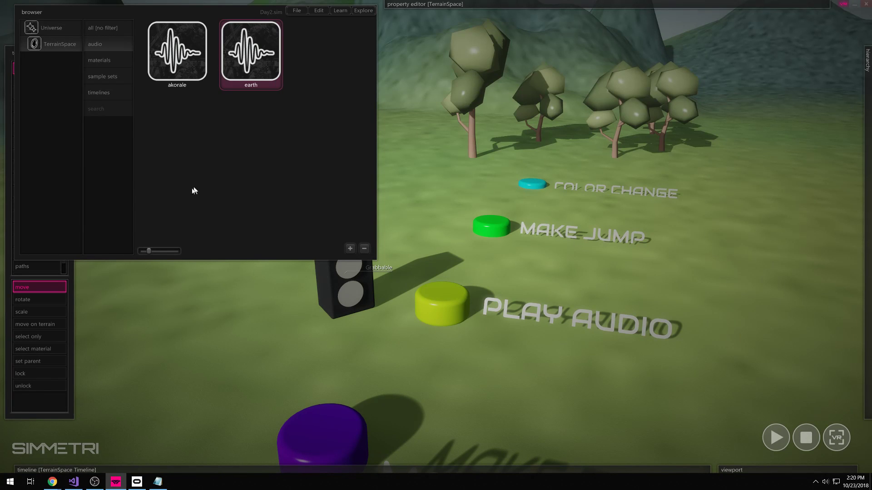
# - Drag the earth asset into the scene and drop it in front of the speaker
pyautogui.moveTo(150, 251); pyautogui.dragTo(138, 255)
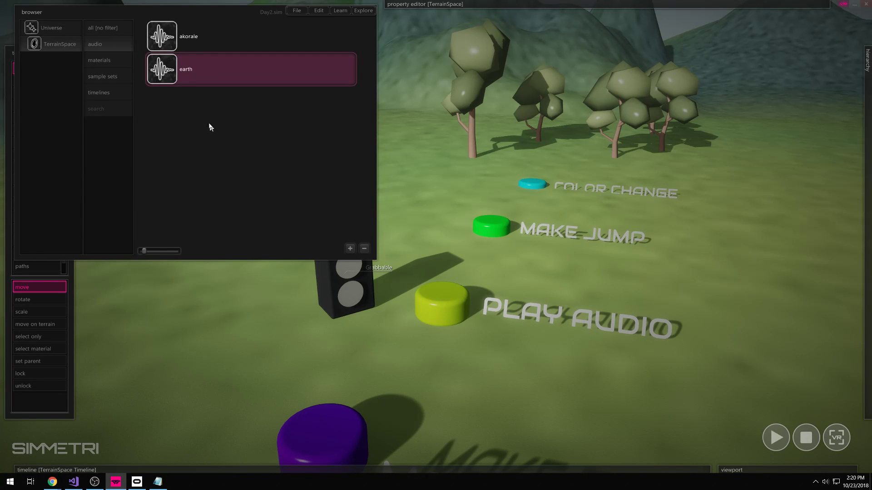
pyautogui.moveTo(162, 70); pyautogui.dragTo(342, 247)
pyautogui.moveTo(347, 348); pyautogui.dragTo(364, 335)
pyautogui.click(168, 6)
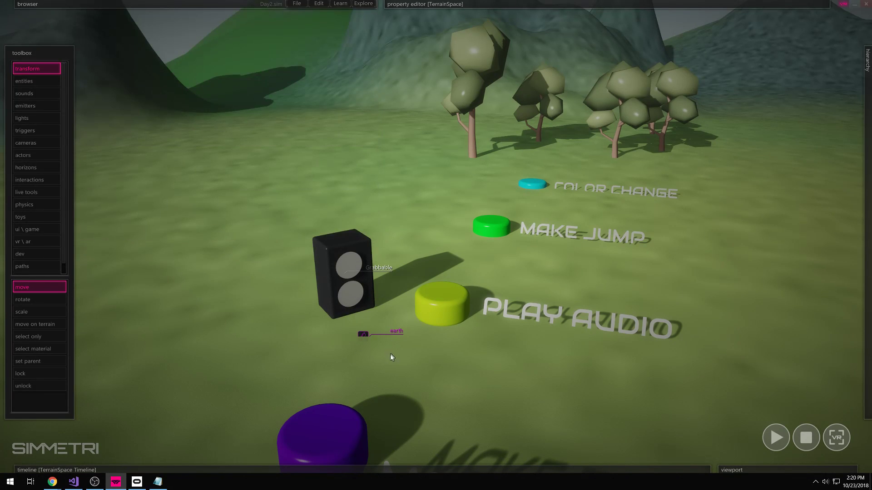
pyautogui.moveTo(409, 378); pyautogui.dragTo(411, 373, button='right')
# - Run and stop the scene, then select the earth sound and frame it
pyautogui.press('space')
pyautogui.moveTo(449, 348); pyautogui.dragTo(590, 346, button='right')
pyautogui.press('w')
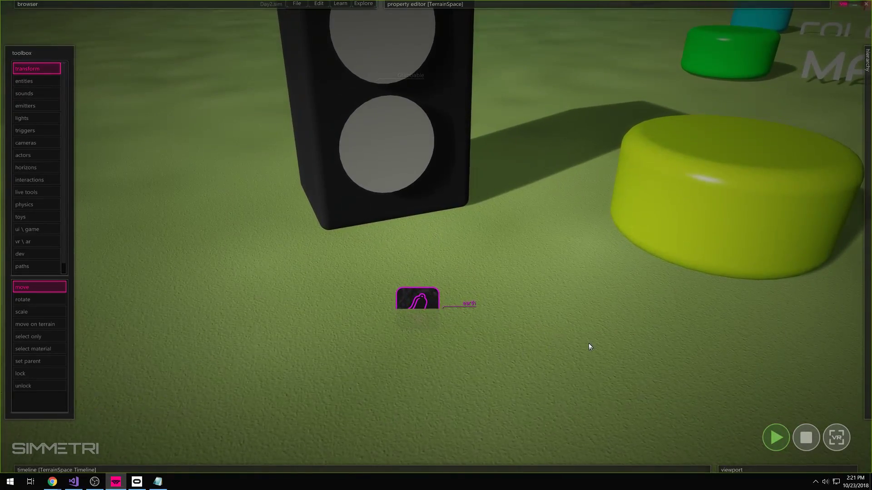
pyautogui.click(808, 440)
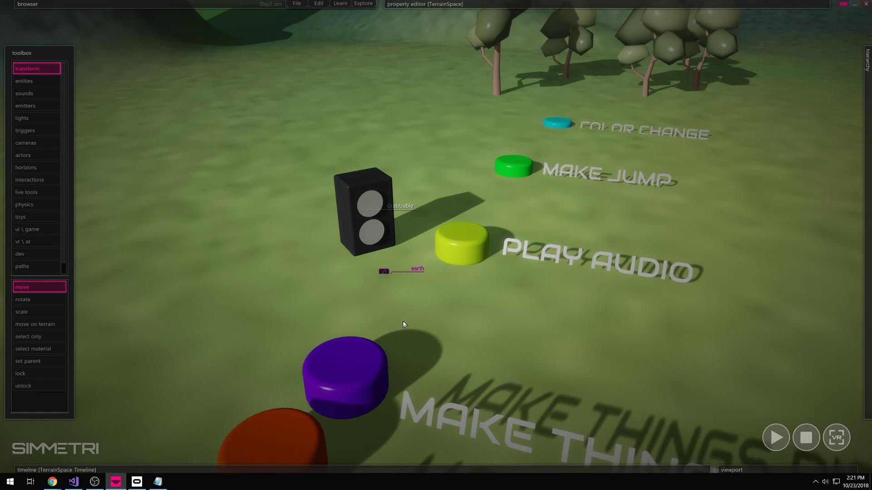
pyautogui.click(384, 271)
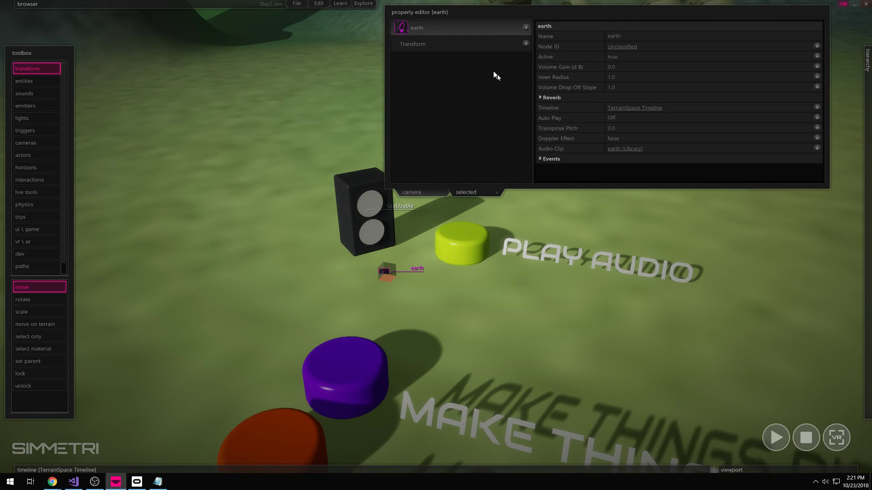
pyautogui.click(417, 309)
pyautogui.click(387, 274)
pyautogui.moveTo(418, 313); pyautogui.dragTo(368, 320, button='right')
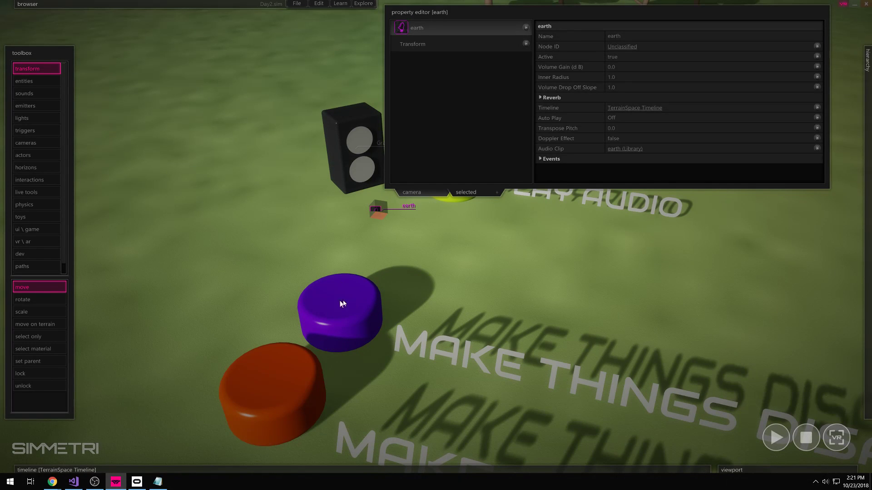
pyautogui.moveTo(391, 283); pyautogui.dragTo(410, 287, button='right')
pyautogui.press('w')
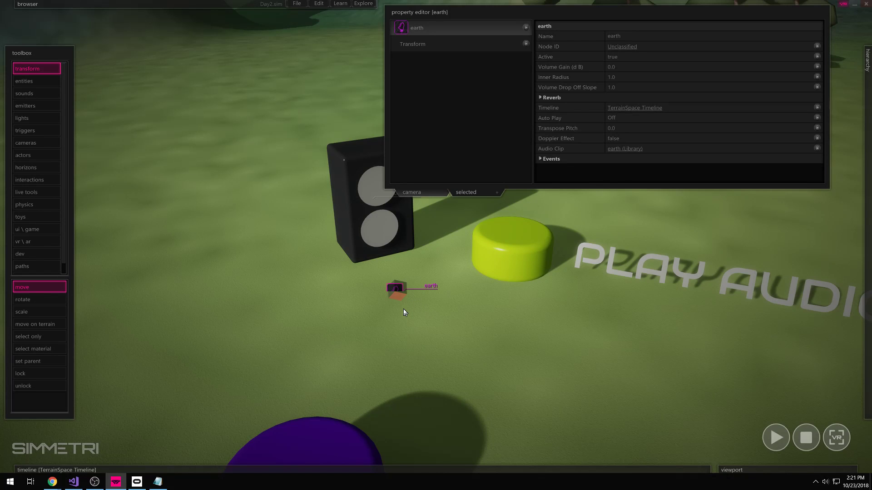
# - Set the earth sound's Auto Play to On Timeline
pyautogui.click(414, 293)
pyautogui.click(396, 289)
pyautogui.moveTo(546, 124)
pyautogui.click(423, 298)
pyautogui.click(397, 290)
pyautogui.moveTo(576, 120)
pyautogui.click(633, 116)
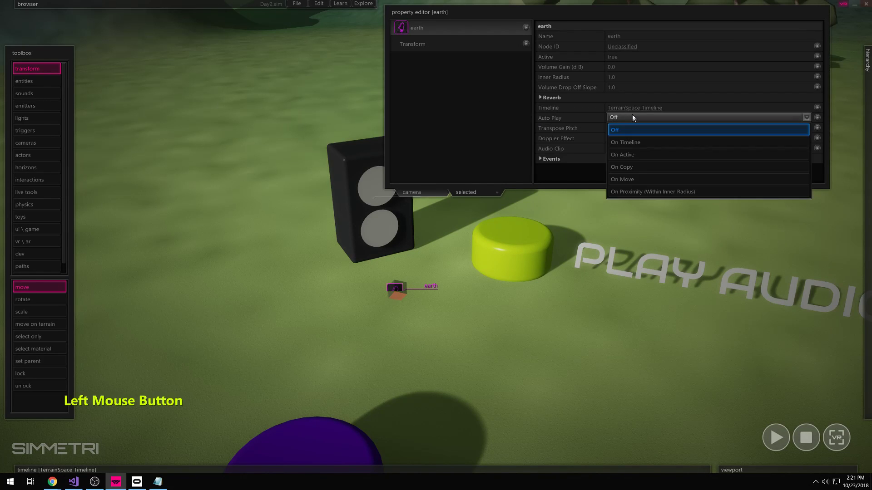
pyautogui.click(637, 142)
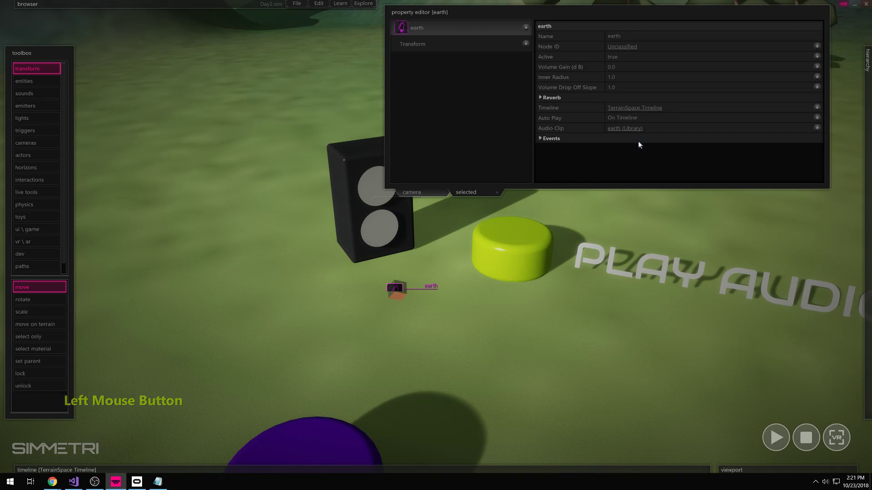
# - Open the TerrainSpace Timeline, rewind the ruler to 0, then play and stop the earth track
pyautogui.moveTo(324, 473)
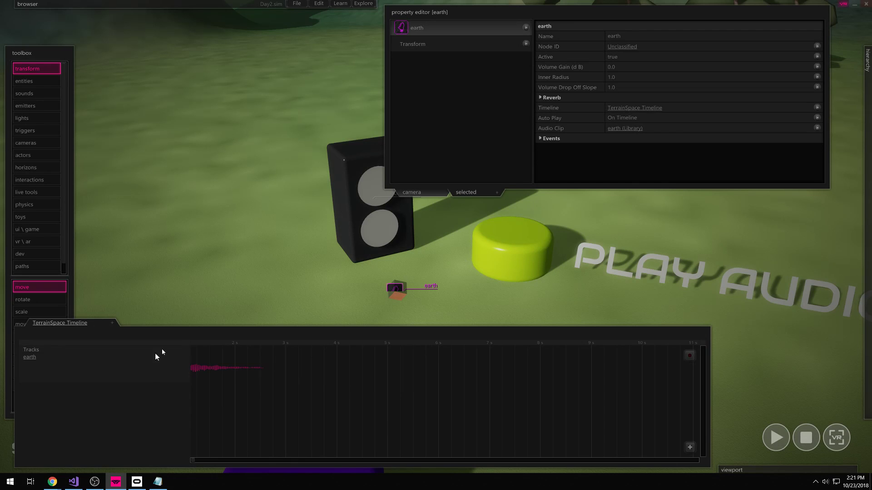
pyautogui.click(806, 435)
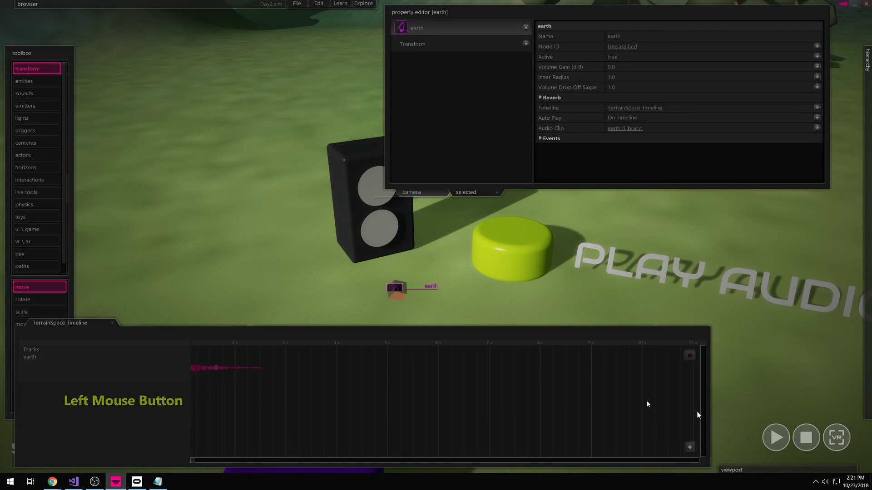
pyautogui.moveTo(214, 347); pyautogui.dragTo(112, 351)
pyautogui.moveTo(197, 345); pyautogui.dragTo(104, 352)
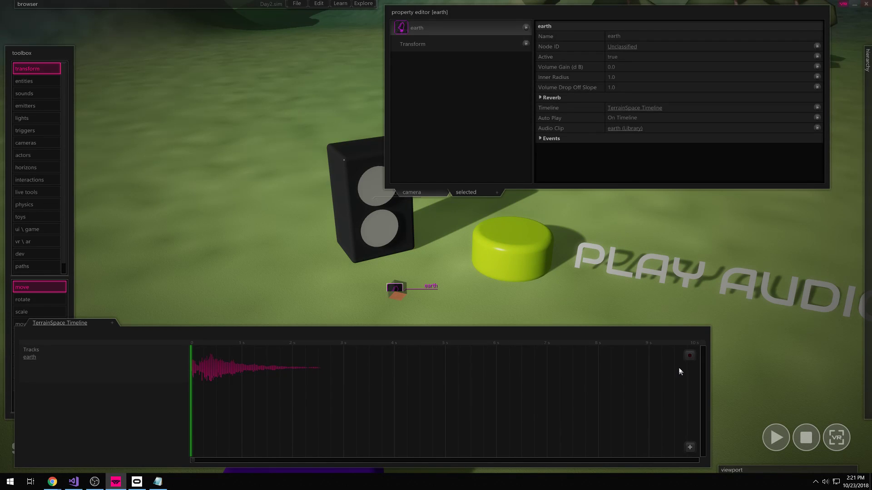
pyautogui.click(776, 438)
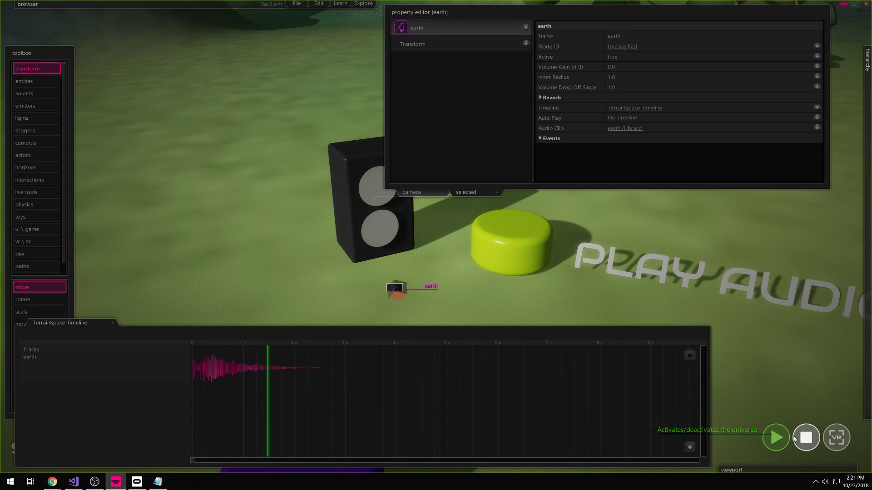
pyautogui.click(817, 436)
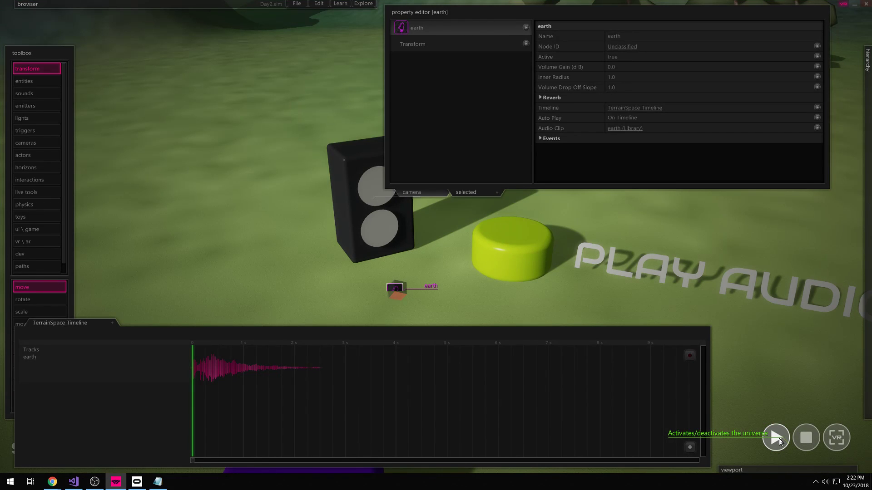
# - Reselect the earth sound and bring up its Auto Play choices
pyautogui.click(599, 298)
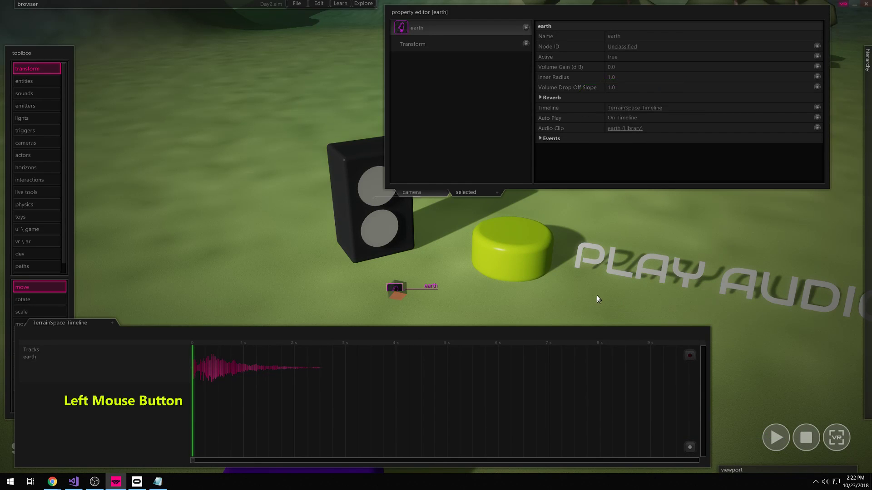
pyautogui.click(393, 289)
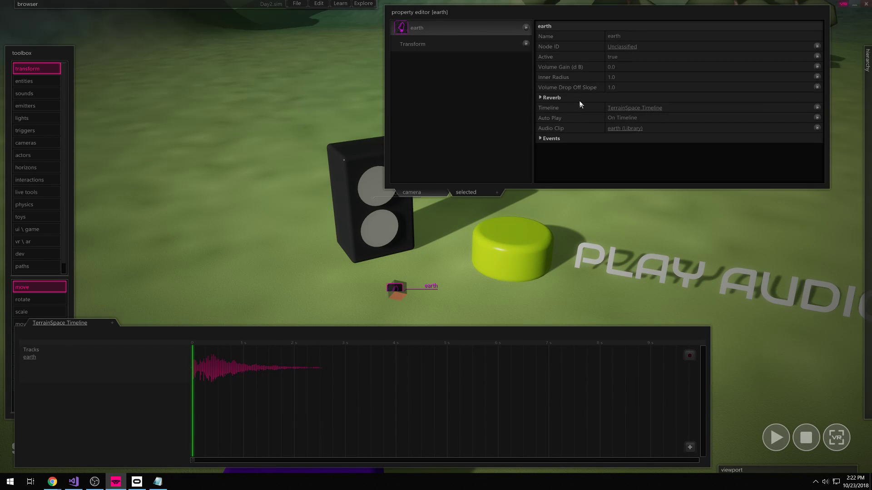
pyautogui.click(628, 119)
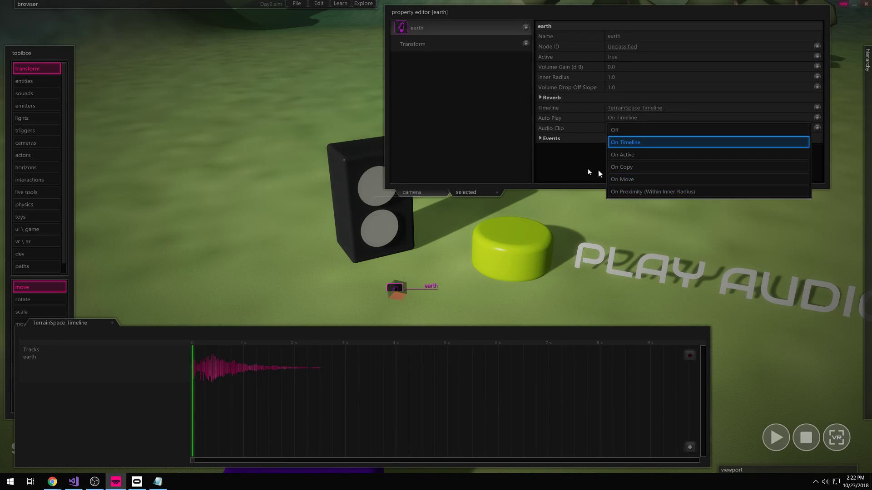
# - Dismiss the Auto Play list unchanged and inspect the volume drop-off slope setting
pyautogui.click(572, 165)
pyautogui.moveTo(635, 77)
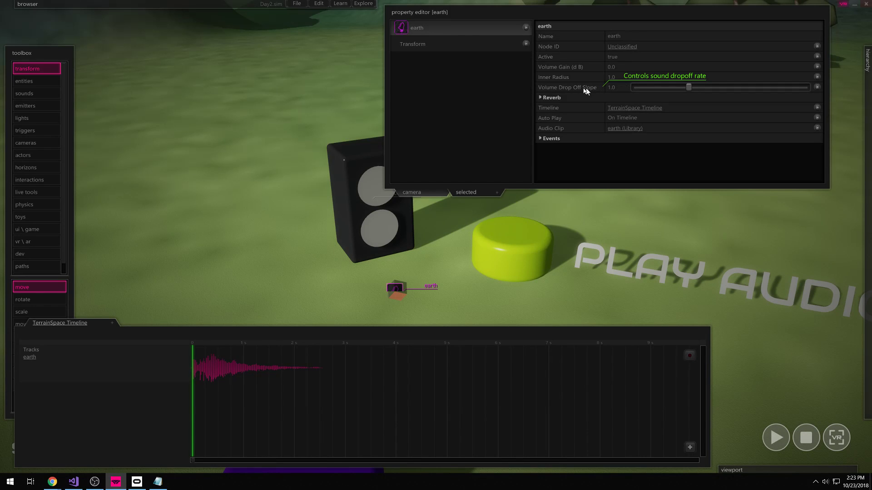
pyautogui.click(563, 90)
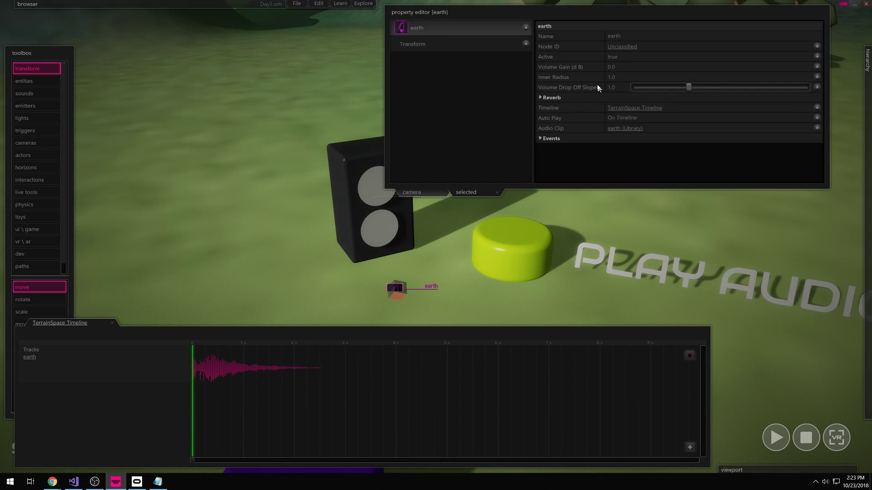
pyautogui.moveTo(583, 84)
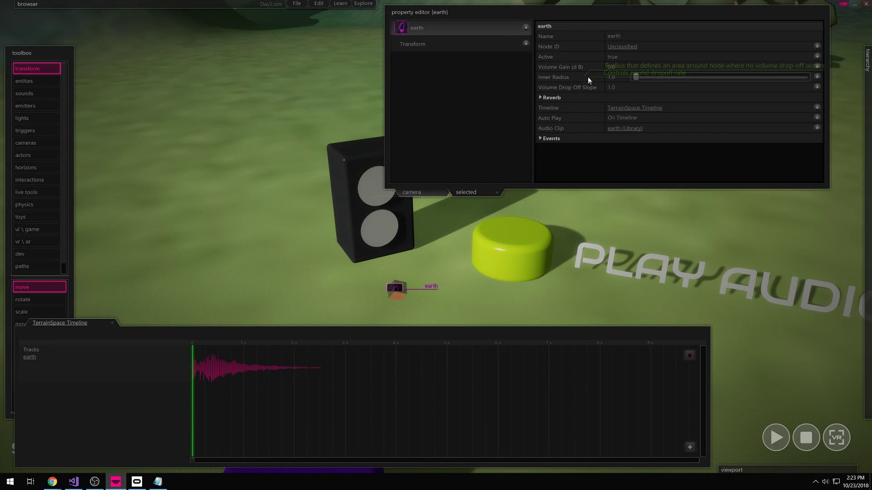
pyautogui.moveTo(551, 79)
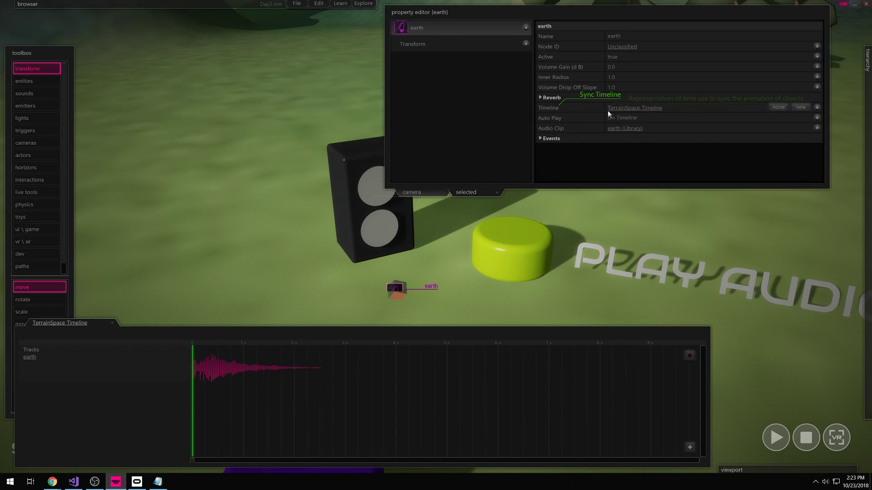
# - Set the earth sound's Auto Play to Off and nudge it across the ground
pyautogui.click(636, 119)
pyautogui.click(626, 131)
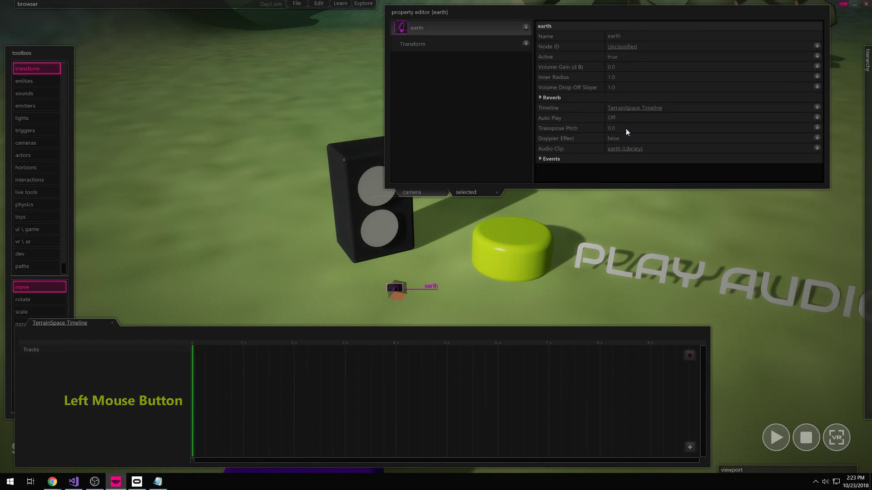
pyautogui.moveTo(395, 289)
pyautogui.mouseDown()
pyautogui.moveTo(403, 275)
pyautogui.moveTo(408, 284)
pyautogui.moveTo(421, 271)
pyautogui.moveTo(391, 278)
pyautogui.mouseUp()
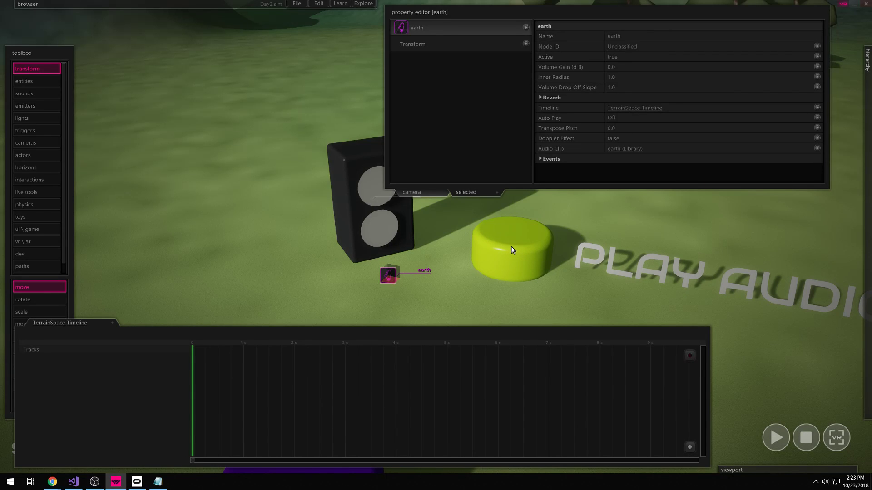
# - Nudge the earth sound object slightly to the right in the viewport
pyautogui.click(527, 328)
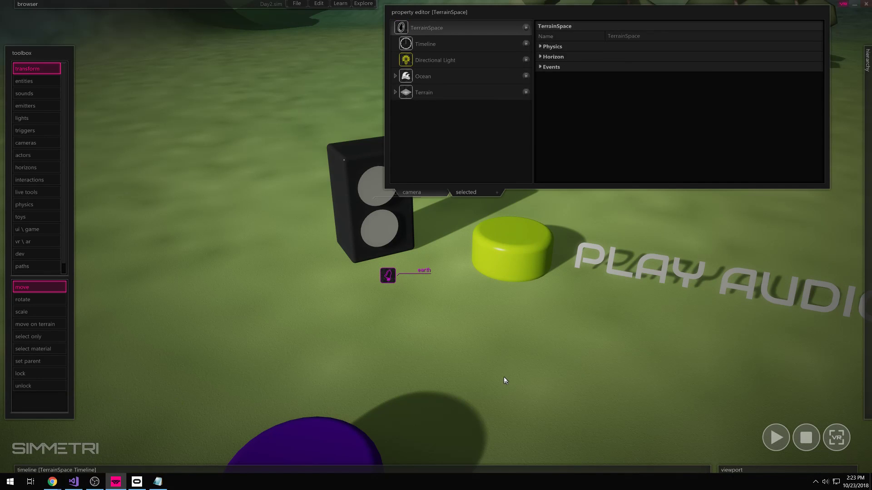
pyautogui.click(388, 277)
pyautogui.moveTo(390, 278)
pyautogui.mouseDown()
pyautogui.moveTo(412, 257)
pyautogui.moveTo(393, 275)
pyautogui.moveTo(416, 279)
pyautogui.moveTo(401, 284)
pyautogui.mouseUp()
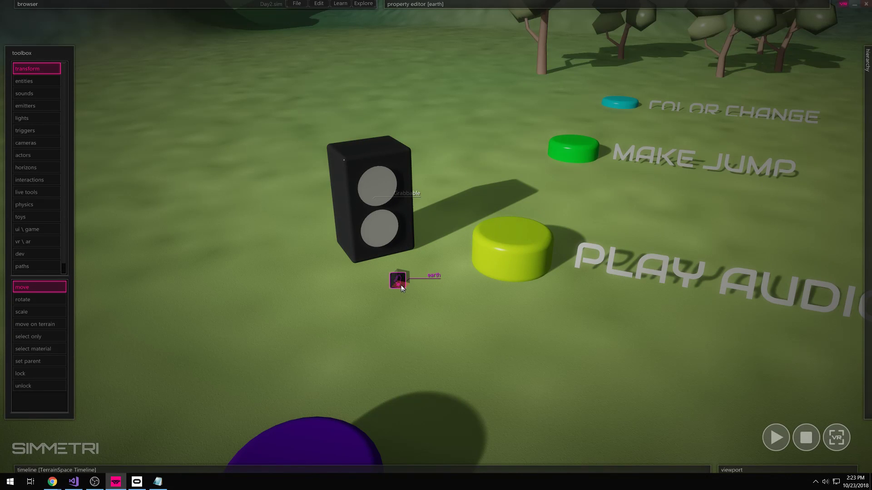
pyautogui.click(544, 343)
# - Parent the earth entry to the speaker's MeshEntity in the scene hierarchy
pyautogui.moveTo(868, 326)
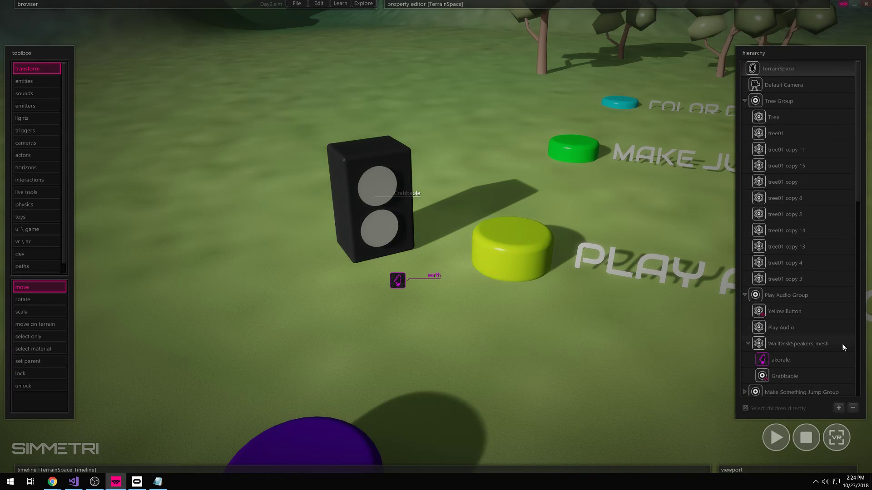
pyautogui.scroll(-10, 772, 370)
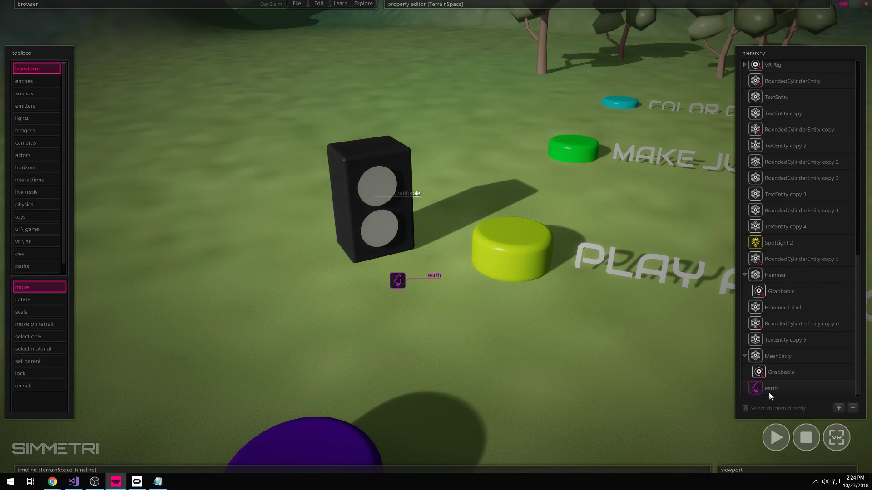
pyautogui.click(473, 342)
pyautogui.click(767, 390)
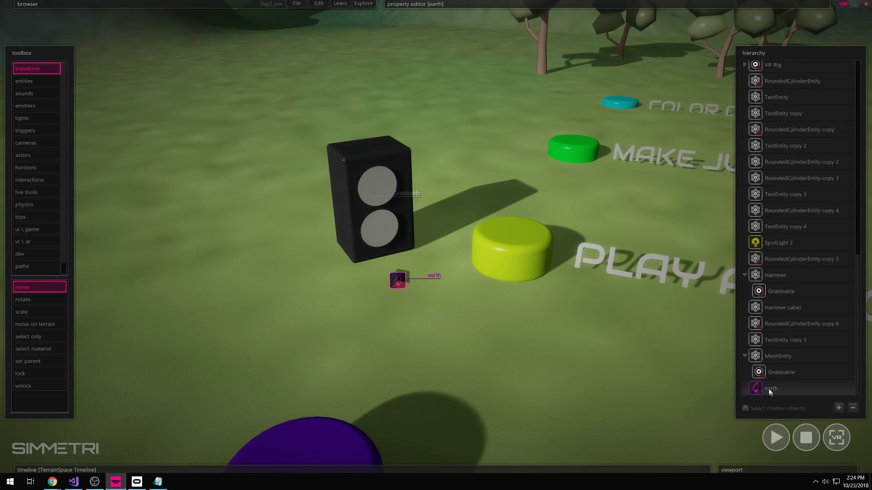
pyautogui.click(770, 392)
pyautogui.moveTo(771, 392); pyautogui.dragTo(800, 356)
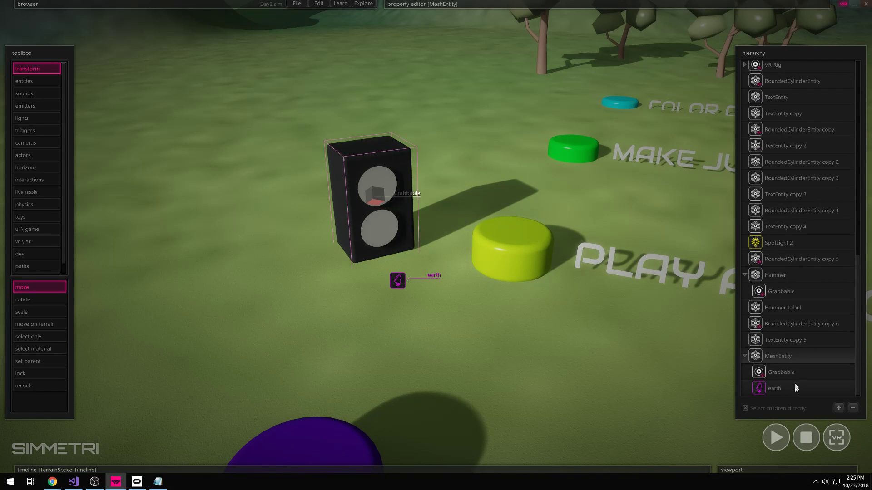
# - Select the speaker's MeshEntity and set its Name to 'Speaker' in the general properties
pyautogui.click(744, 356)
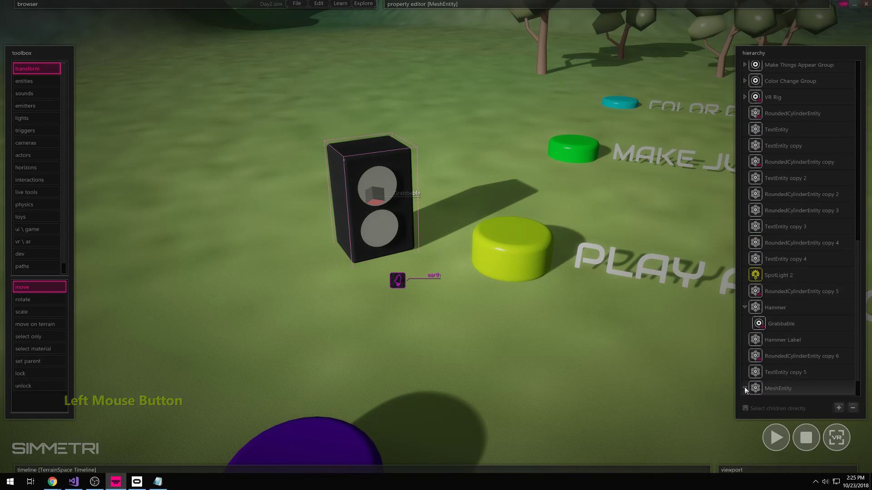
pyautogui.scroll(-1, 775, 377)
pyautogui.click(774, 386)
pyautogui.click(780, 391)
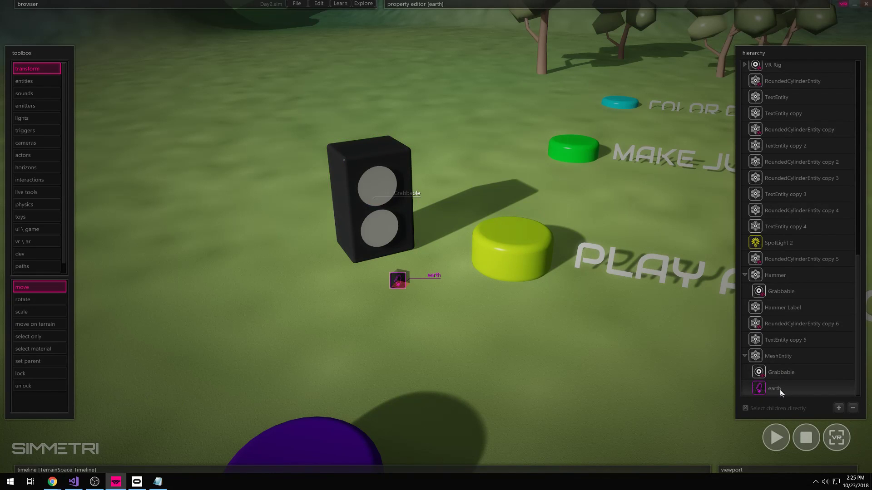
pyautogui.click(780, 356)
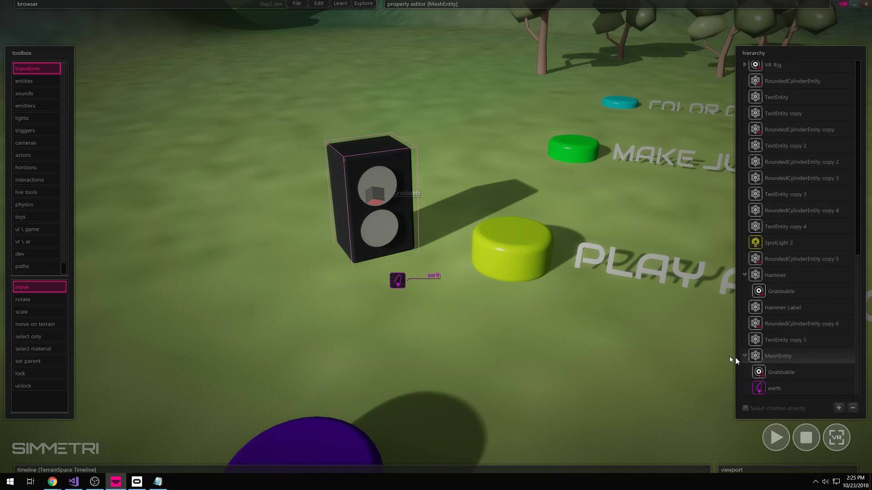
pyautogui.moveTo(428, 21)
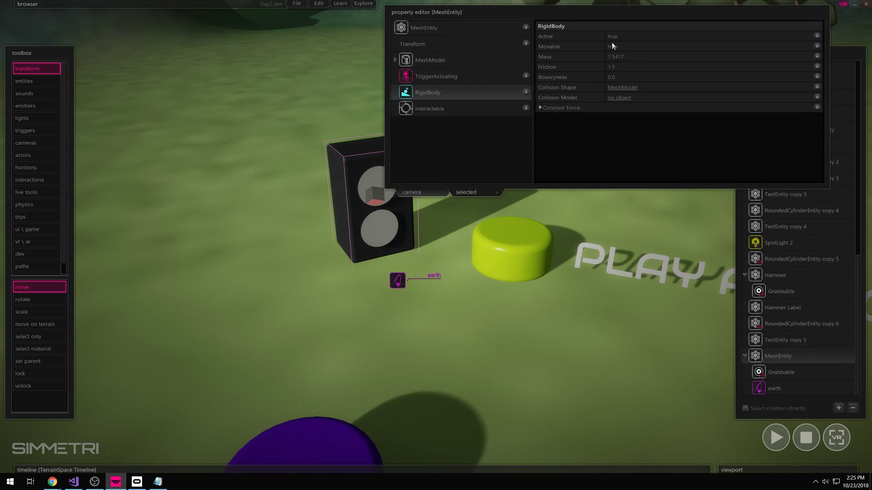
pyautogui.click(463, 33)
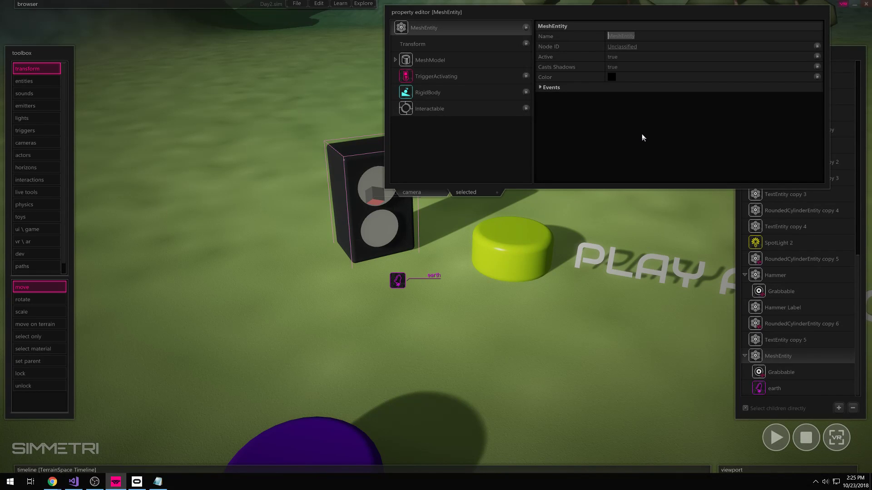
pyautogui.write('Speaker')
pyautogui.press('Return')
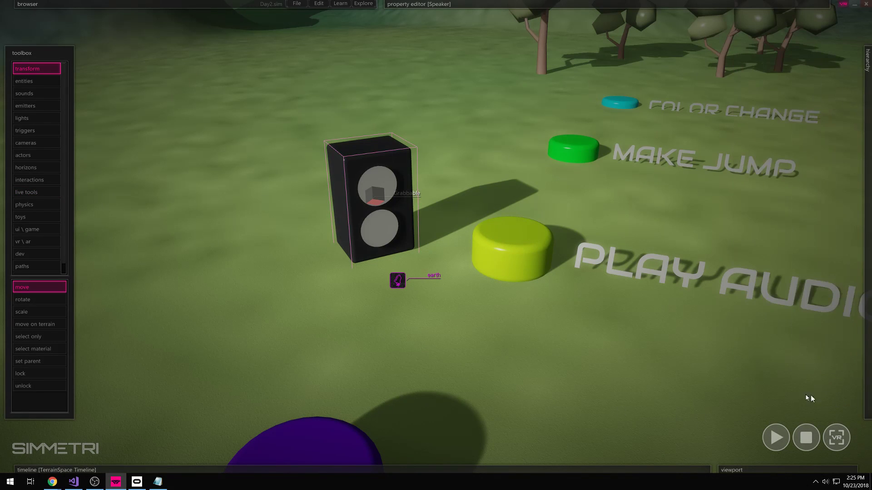
# - Move the earth sound onto the speaker's front and shift the Speaker back toward the trees
pyautogui.click(767, 390)
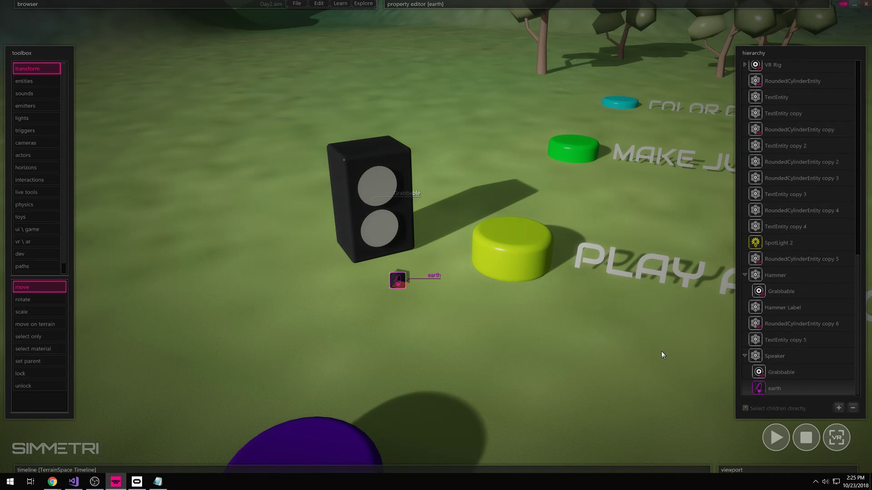
pyautogui.moveTo(399, 288); pyautogui.dragTo(381, 208)
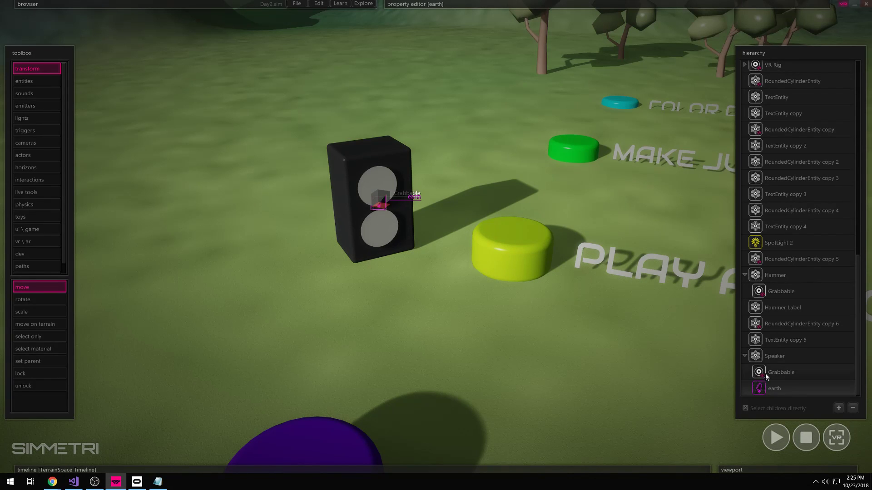
pyautogui.click(775, 357)
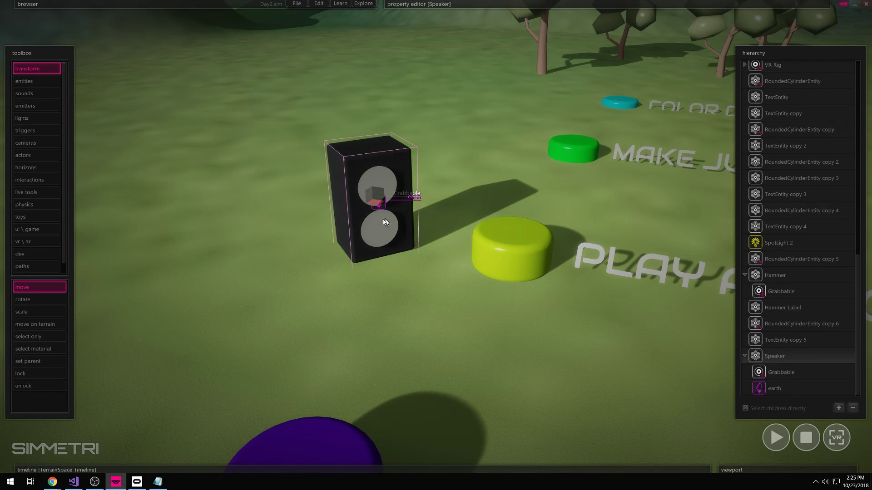
pyautogui.moveTo(381, 208)
pyautogui.mouseDown()
pyautogui.moveTo(389, 121)
pyautogui.moveTo(372, 108)
pyautogui.moveTo(206, 188)
pyautogui.moveTo(350, 121)
pyautogui.moveTo(357, 201)
pyautogui.moveTo(375, 216)
pyautogui.mouseUp()
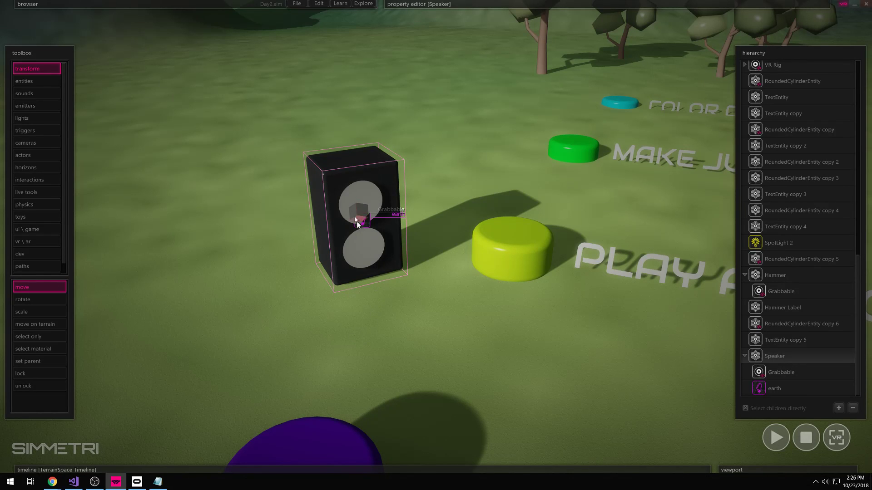
pyautogui.moveTo(361, 213)
pyautogui.mouseDown()
pyautogui.moveTo(284, 247)
pyautogui.moveTo(325, 297)
pyautogui.moveTo(375, 234)
pyautogui.moveTo(362, 196)
pyautogui.moveTo(341, 214)
pyautogui.moveTo(363, 212)
pyautogui.moveTo(368, 246)
pyautogui.moveTo(364, 208)
pyautogui.moveTo(321, 227)
pyautogui.moveTo(366, 198)
pyautogui.moveTo(354, 207)
pyautogui.moveTo(357, 195)
pyautogui.moveTo(372, 210)
pyautogui.moveTo(365, 213)
pyautogui.mouseUp()
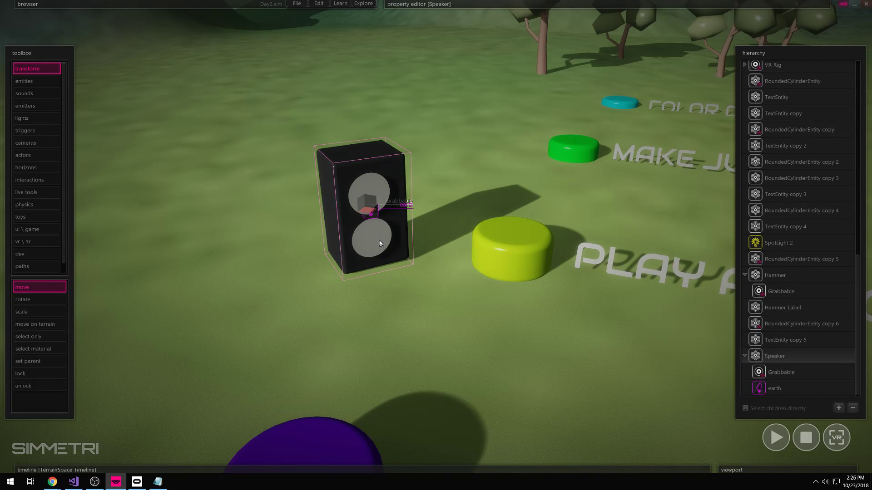
# - Swing and fly the camera until all three labelled buttons are in view
pyautogui.click(522, 243)
pyautogui.click(373, 216)
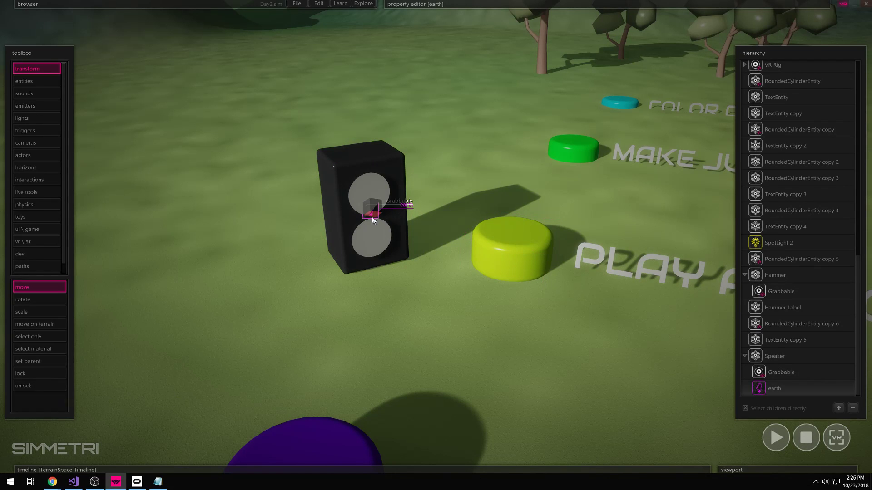
pyautogui.moveTo(455, 331)
pyautogui.mouseDown(button='right')
pyautogui.moveTo(489, 297)
pyautogui.moveTo(544, 290)
pyautogui.moveTo(458, 330)
pyautogui.mouseUp(button='right')
pyautogui.moveTo(459, 212); pyautogui.dragTo(445, 333, button='right')
pyautogui.press('w')
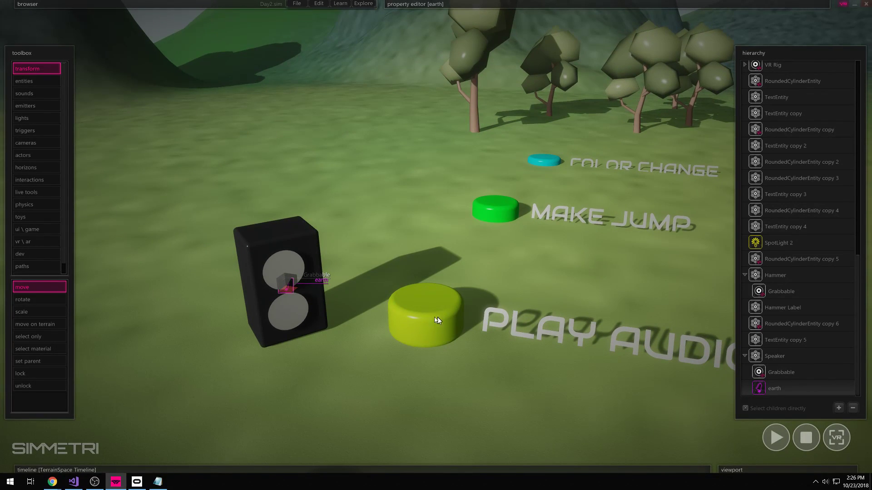
pyautogui.moveTo(427, 320); pyautogui.dragTo(429, 341, button='right')
# - Select the yellow Play Audio button cylinder in the scene
pyautogui.click(399, 275)
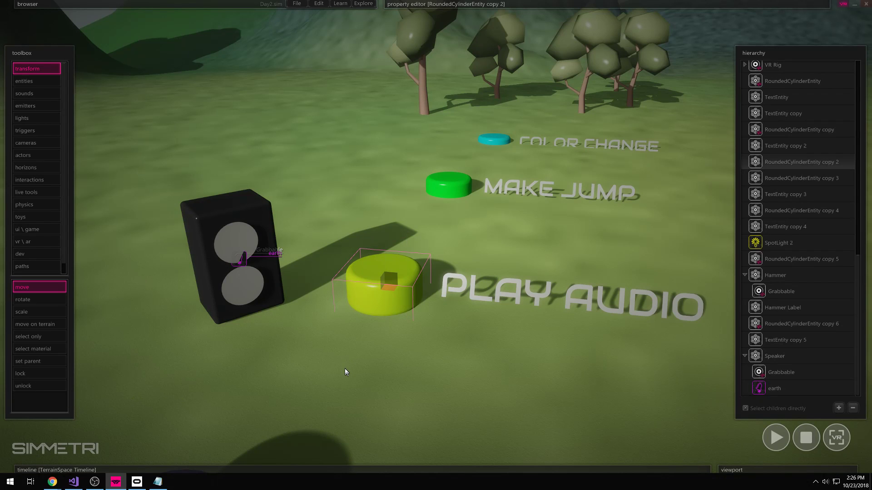
pyautogui.click(404, 253)
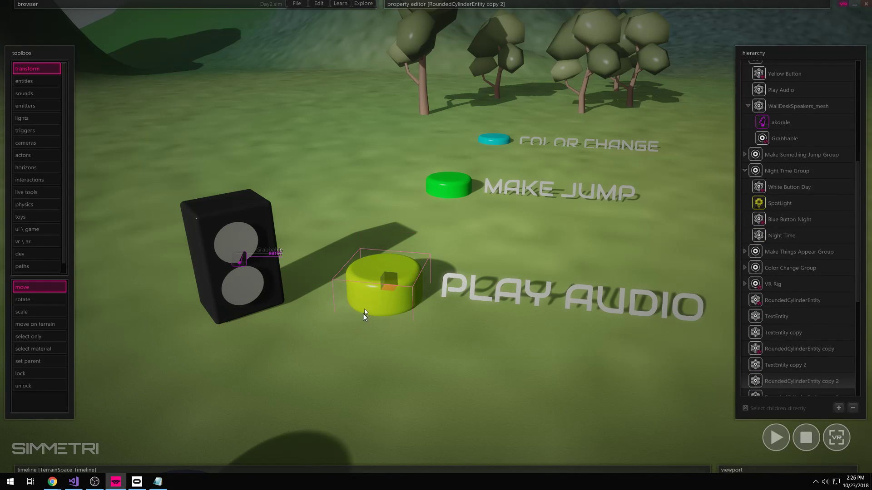
pyautogui.click(371, 286)
pyautogui.click(378, 285)
pyautogui.click(369, 295)
# - Add an Interactable component to the yellow button and start its onPress script
pyautogui.click(449, 4)
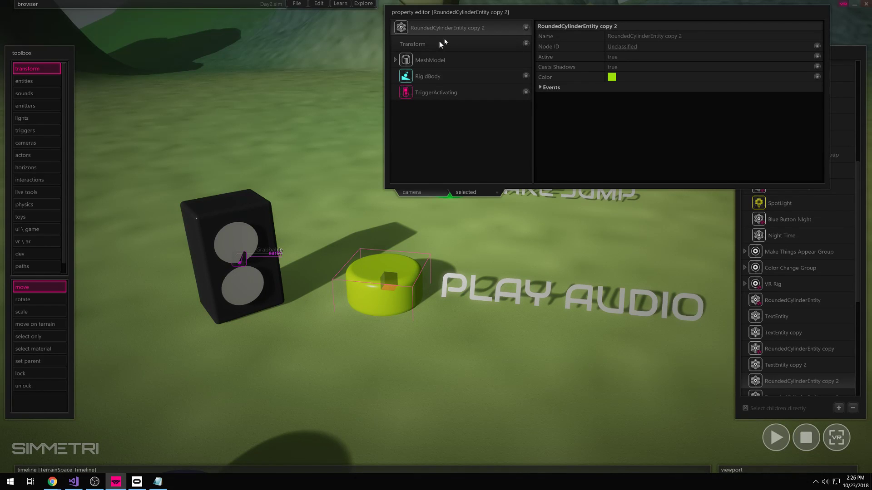
pyautogui.click(526, 28)
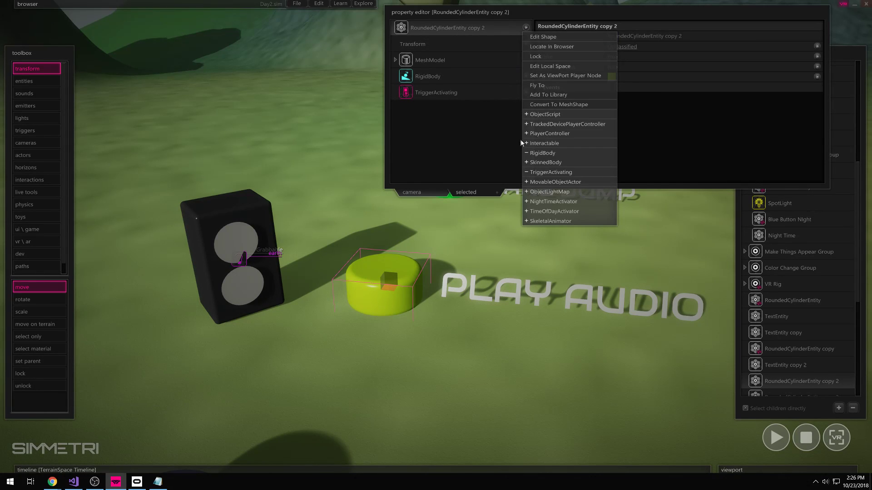
pyautogui.click(534, 143)
pyautogui.click(440, 108)
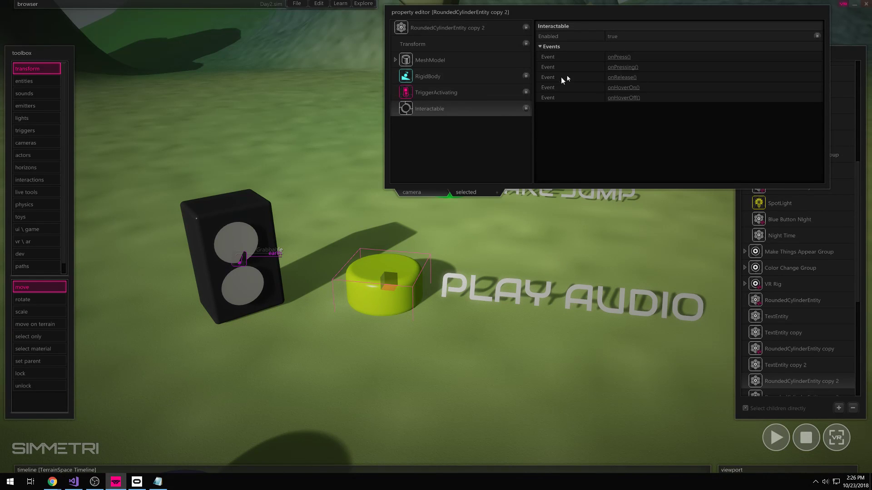
pyautogui.click(615, 58)
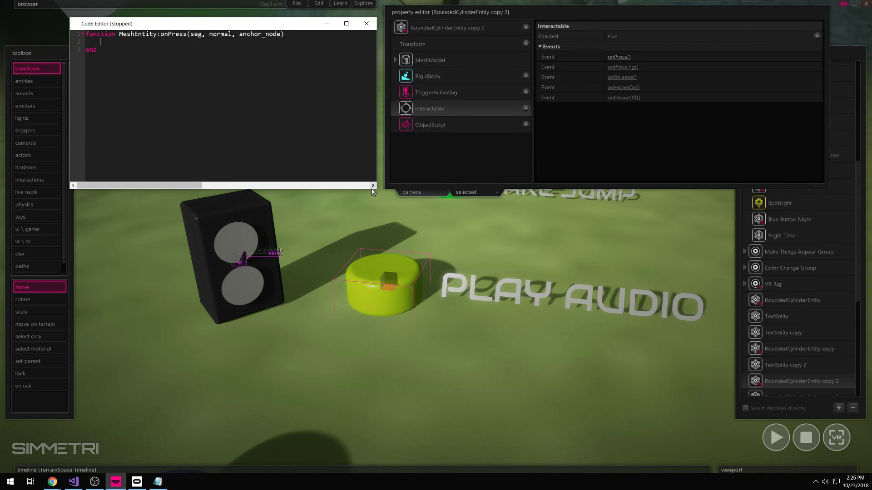
# - Shorten the code editor and add blank lines inside the onPress function
pyautogui.moveTo(363, 189); pyautogui.dragTo(363, 149)
pyautogui.click(101, 42)
pyautogui.press('Return')
pyautogui.press('Return')
pyautogui.press('Return')
pyautogui.click(100, 49)
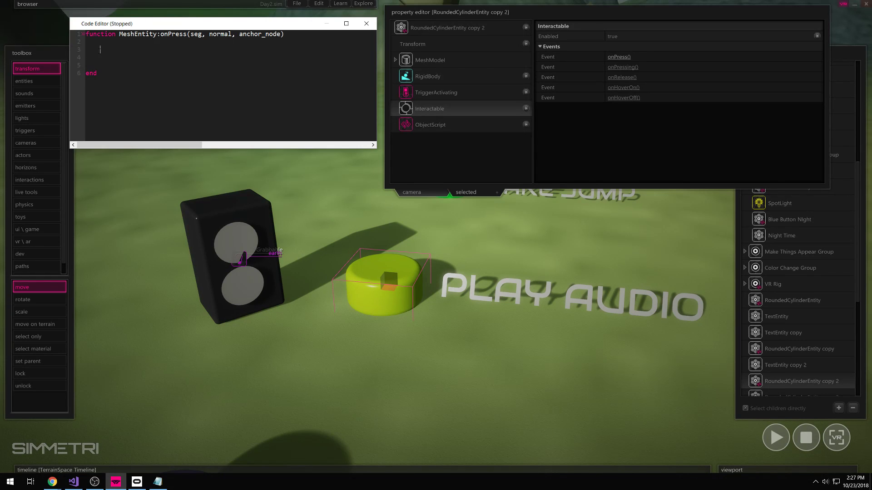
pyautogui.click(102, 43)
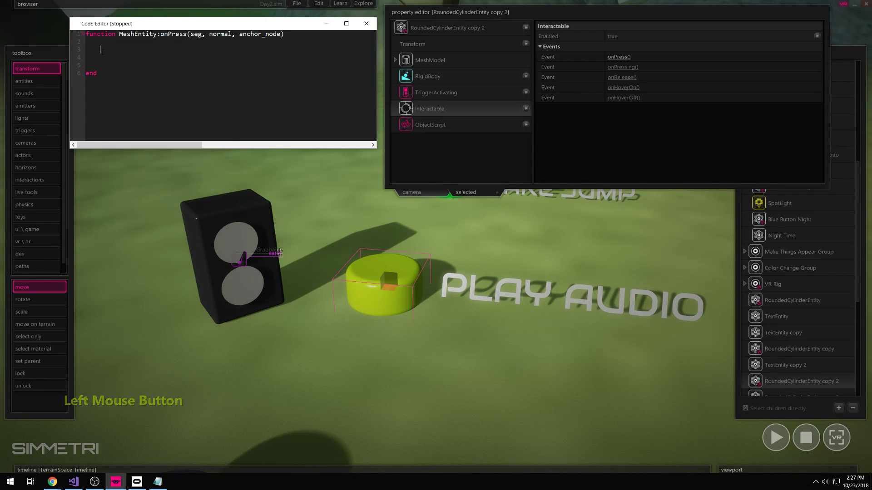
pyautogui.moveTo(103, 50); pyautogui.dragTo(103, 65)
pyautogui.click(100, 49)
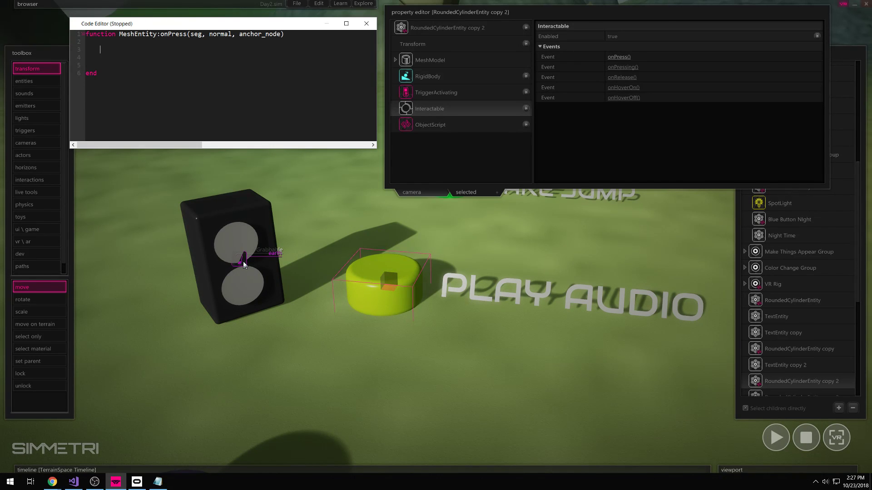
# - Drag the earth clip from under Speaker into the script to insert its lookup
pyautogui.scroll(-5, 786, 343)
pyautogui.click(774, 389)
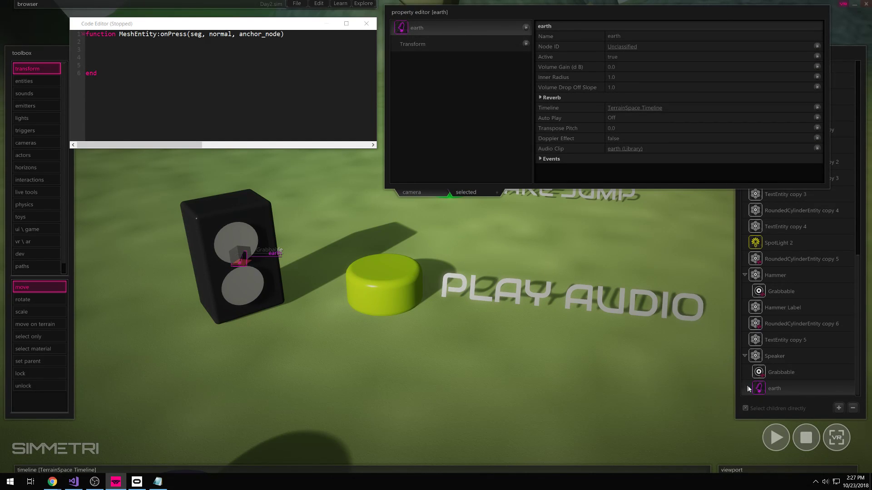
pyautogui.moveTo(401, 28); pyautogui.dragTo(101, 56)
# - Add the line earth:play() below the lookup
pyautogui.click(101, 58)
pyautogui.write('ear')
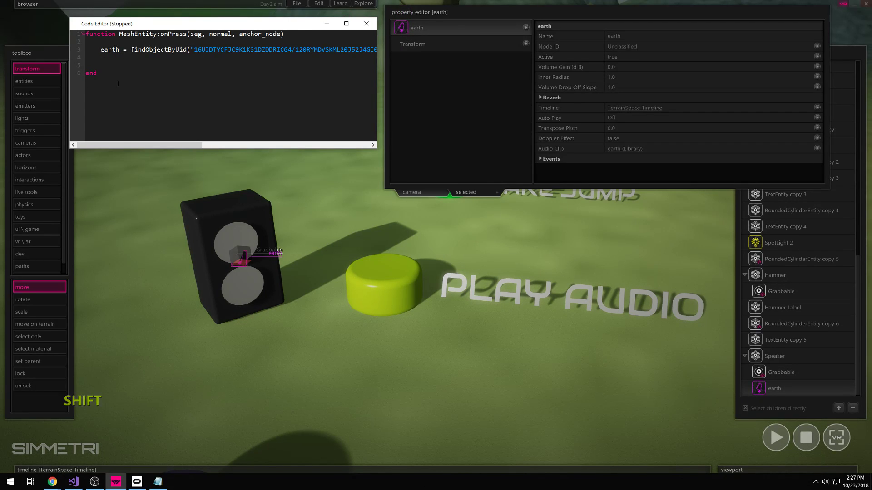
pyautogui.write('th')
pyautogui.click(100, 58)
pyautogui.press('Return')
pyautogui.press('Return')
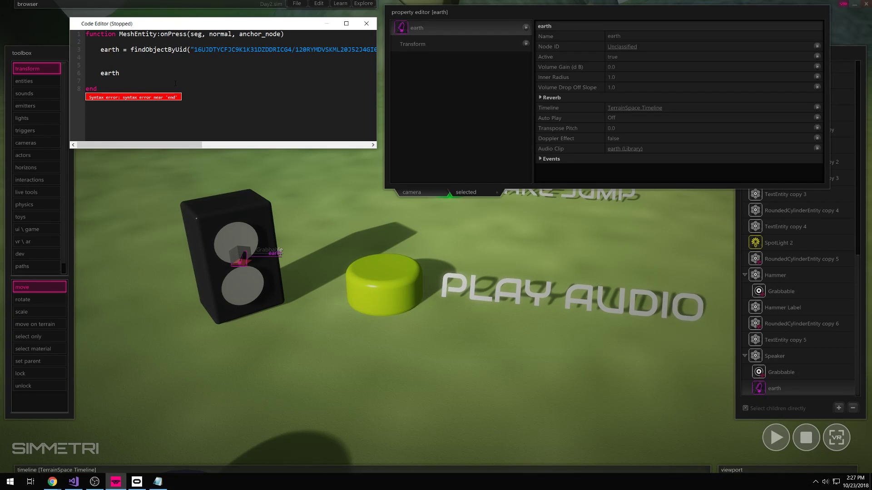
pyautogui.press('shift')
pyautogui.write(':')
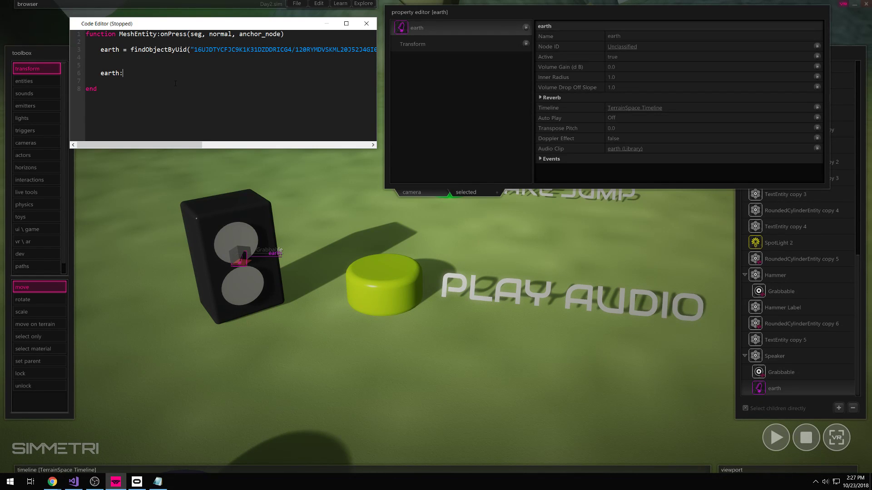
pyautogui.write('play()')
pyautogui.moveTo(145, 73); pyautogui.dragTo(122, 73)
# - Run the scene and press the yellow Play Audio button several times
pyautogui.click(777, 439)
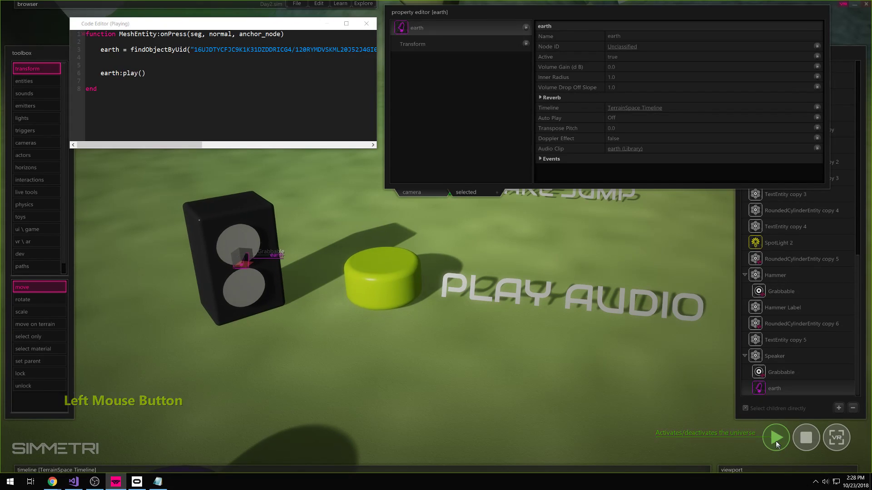
pyautogui.click(379, 271)
pyautogui.click(378, 272)
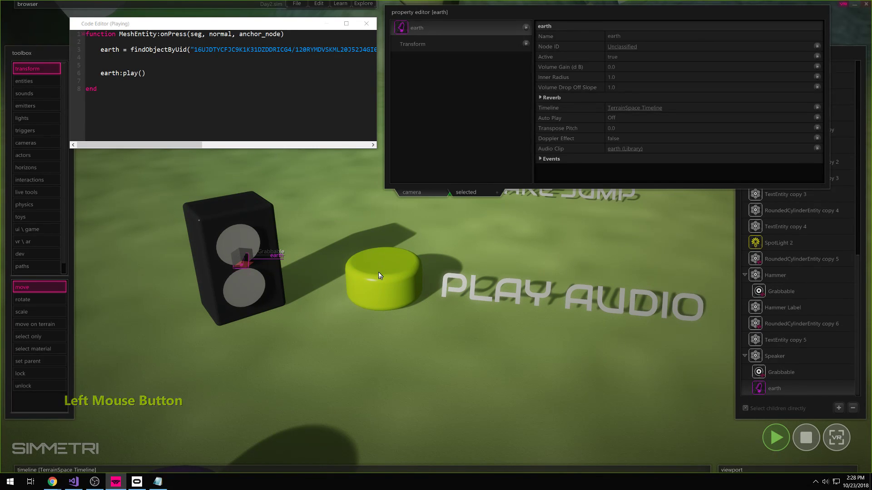
pyautogui.click(379, 273)
pyautogui.click(378, 273)
pyautogui.moveTo(378, 271); pyautogui.dragTo(363, 272, button='right')
pyautogui.press('w')
pyautogui.moveTo(436, 236); pyautogui.dragTo(436, 236, button='right')
pyautogui.press('a')
# - Keep pressing the Play Audio button while flying the camera to different positions
pyautogui.click(438, 304)
pyautogui.click(440, 302)
pyautogui.click(440, 303)
pyautogui.press('d')
pyautogui.press('s')
pyautogui.moveTo(383, 323); pyautogui.dragTo(433, 267, button='right')
pyautogui.click(426, 249)
pyautogui.press('w')
pyautogui.click(436, 241)
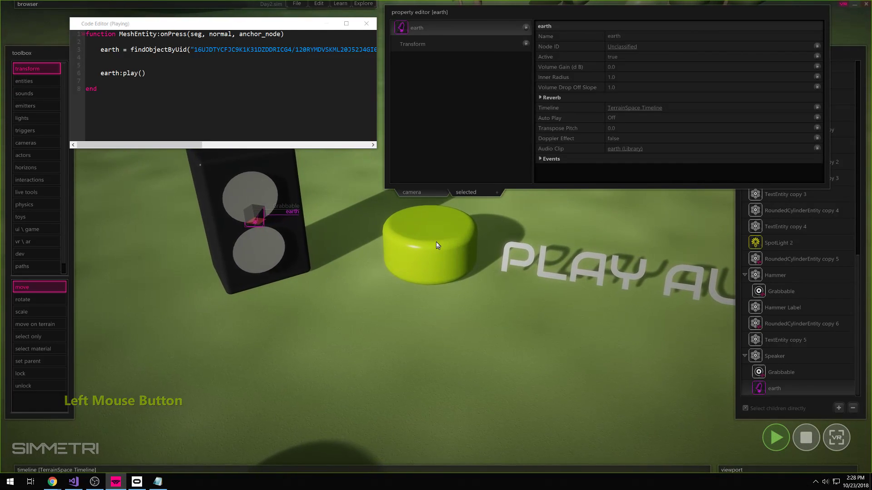
pyautogui.moveTo(436, 298); pyautogui.dragTo(407, 374, button='right')
pyautogui.click(446, 288)
pyautogui.press('w')
pyautogui.click(462, 295)
pyautogui.press('s')
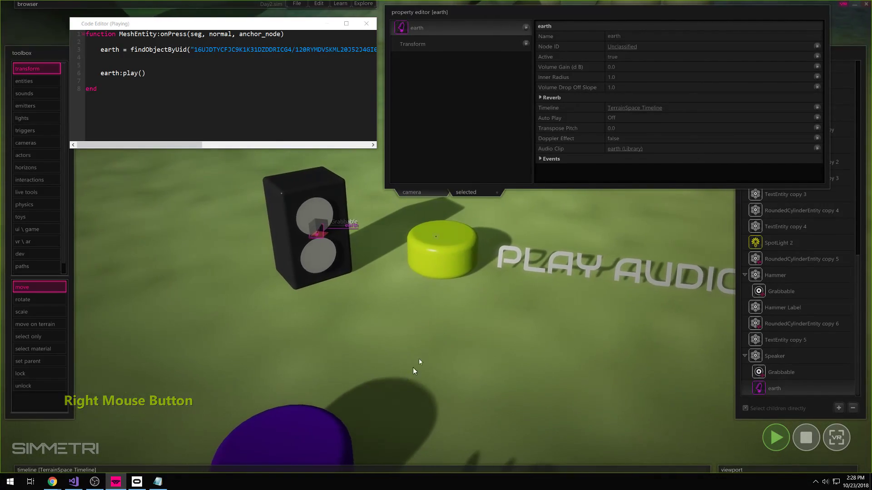
# - Reset the earth clip's Volume Gain to 0.0, press the button again, and stop the scene
pyautogui.moveTo(632, 69)
pyautogui.moveTo(735, 69); pyautogui.dragTo(734, 70)
pyautogui.click(735, 69)
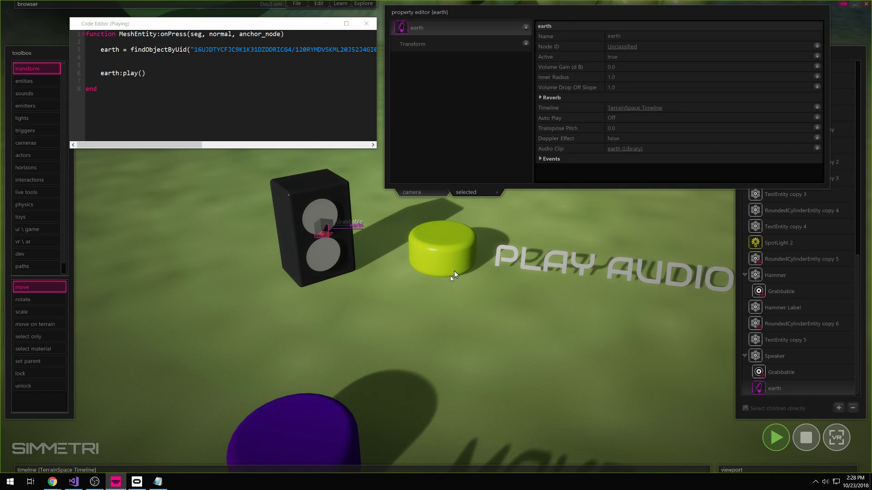
pyautogui.moveTo(686, 86)
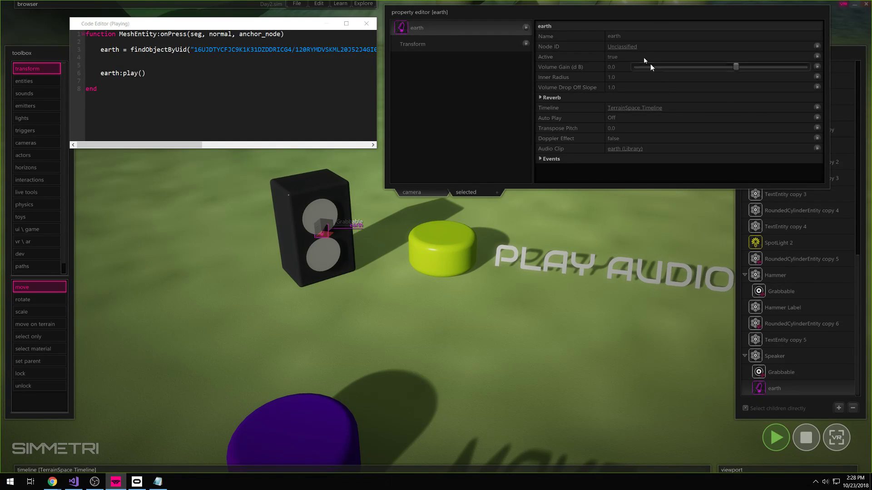
pyautogui.moveTo(585, 57); pyautogui.dragTo(586, 3)
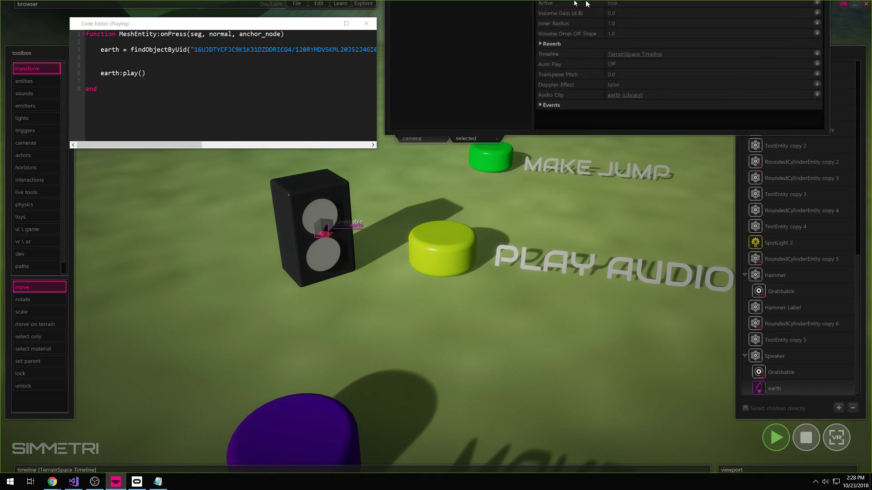
pyautogui.click(450, 256)
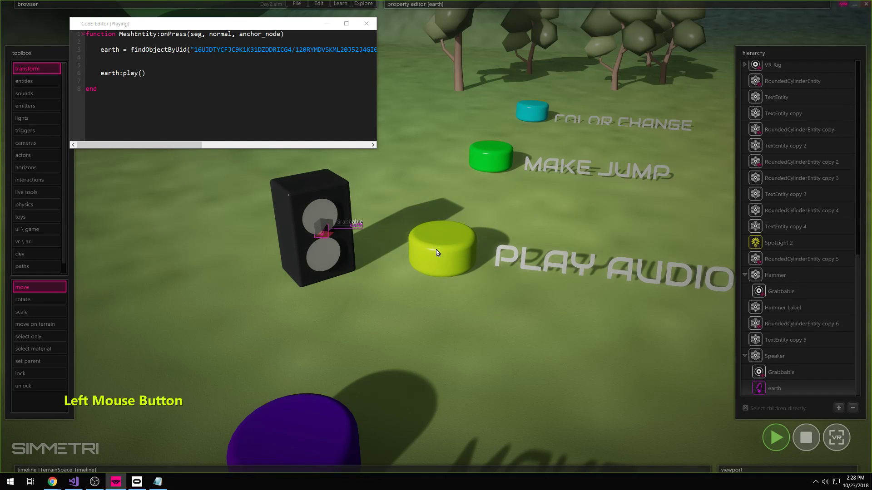
pyautogui.click(450, 255)
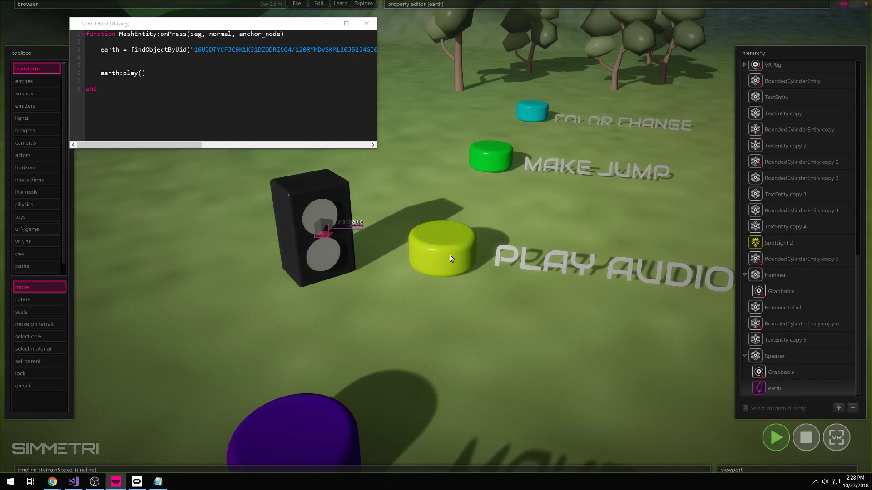
pyautogui.click(139, 74)
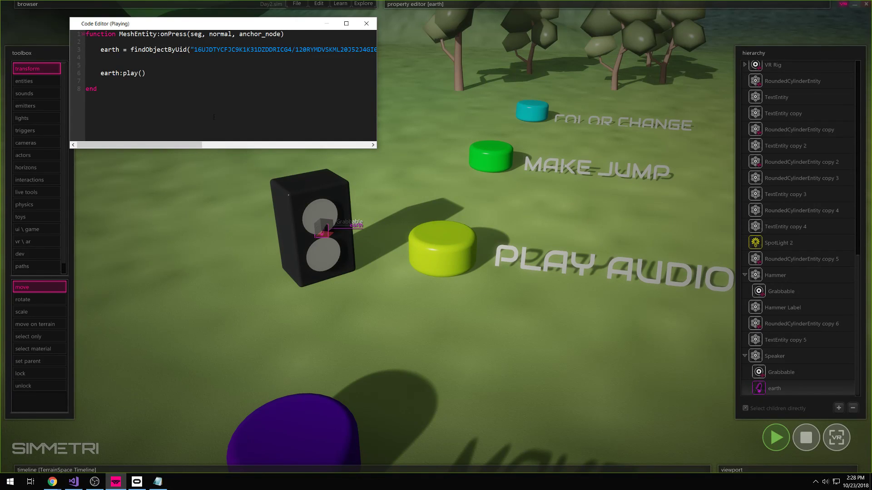
pyautogui.click(804, 436)
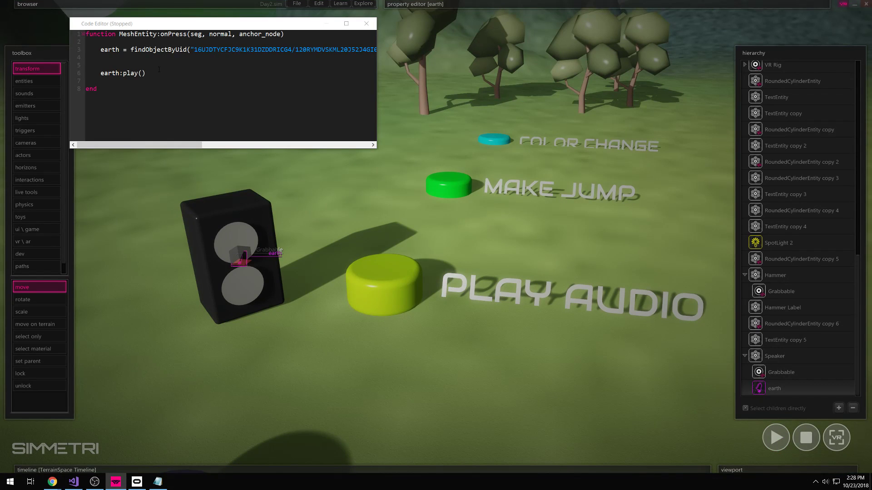
# - Change the call to earth:playSharedCopy(), run the scene and press the button
pyautogui.moveTo(370, 379); pyautogui.dragTo(334, 382, button='right')
pyautogui.click(137, 76)
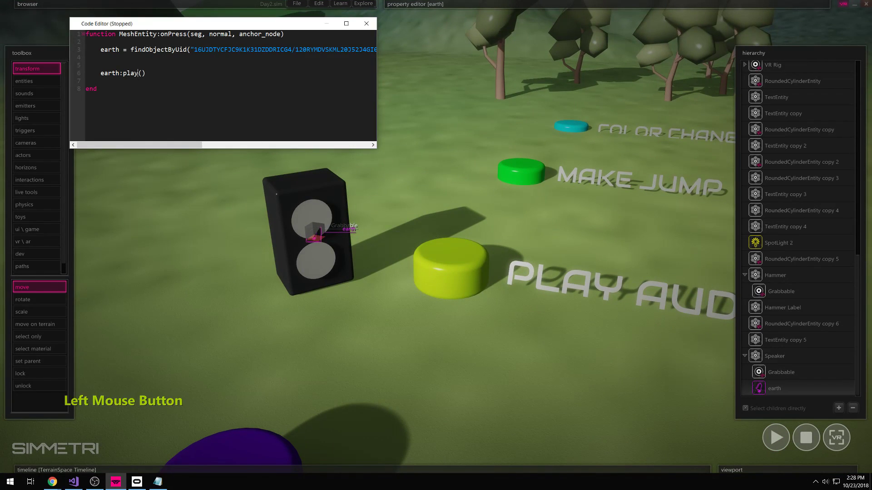
pyautogui.write('Shared')
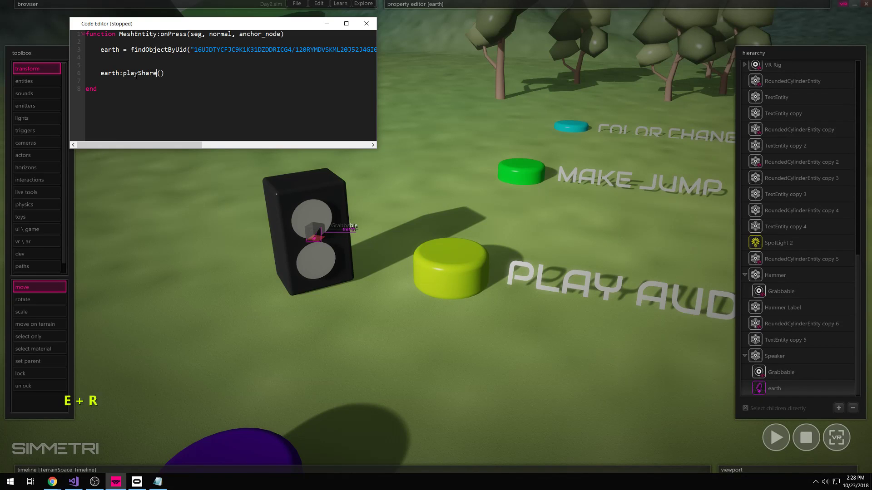
pyautogui.write('Copy')
pyautogui.moveTo(184, 73); pyautogui.dragTo(123, 73)
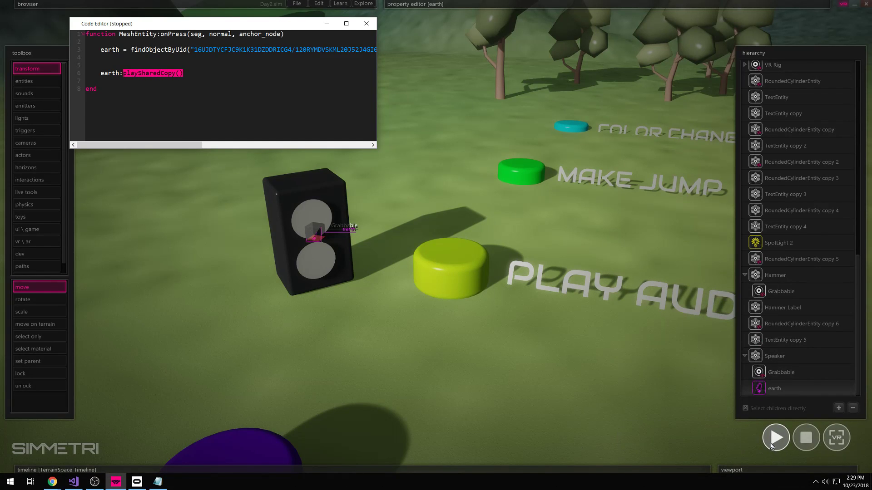
pyautogui.click(774, 441)
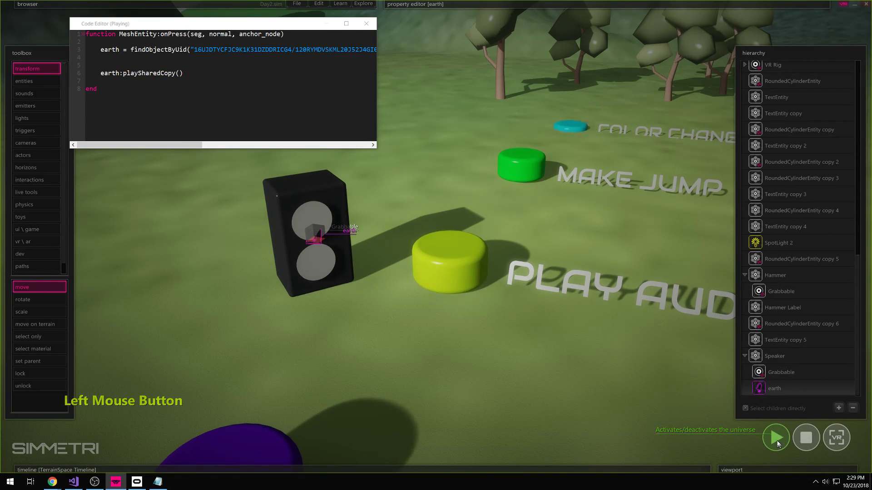
pyautogui.click(452, 264)
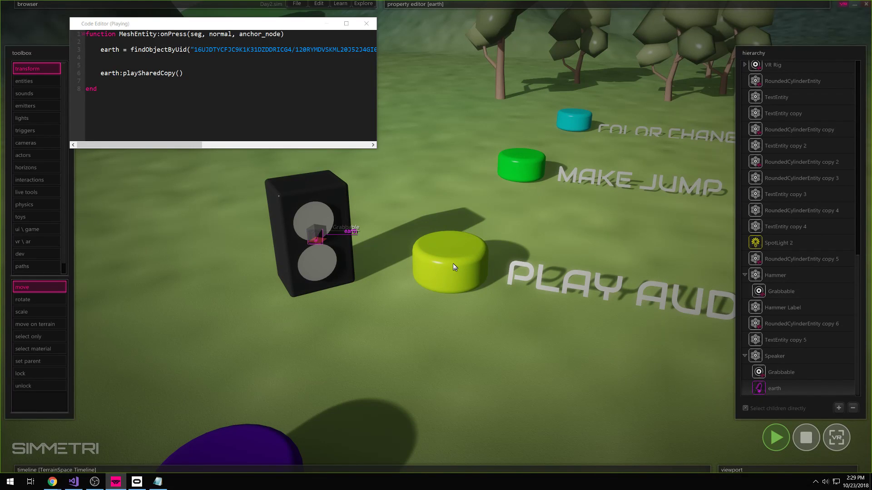
pyautogui.click(453, 267)
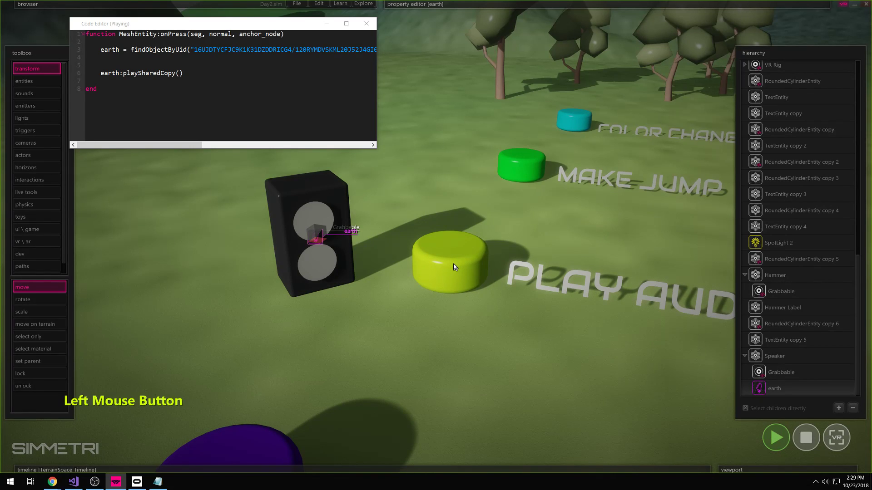
# - Revert to earth:play() and press the button repeatedly to compare
pyautogui.moveTo(175, 74); pyautogui.dragTo(138, 75)
pyautogui.press('BackSpace')
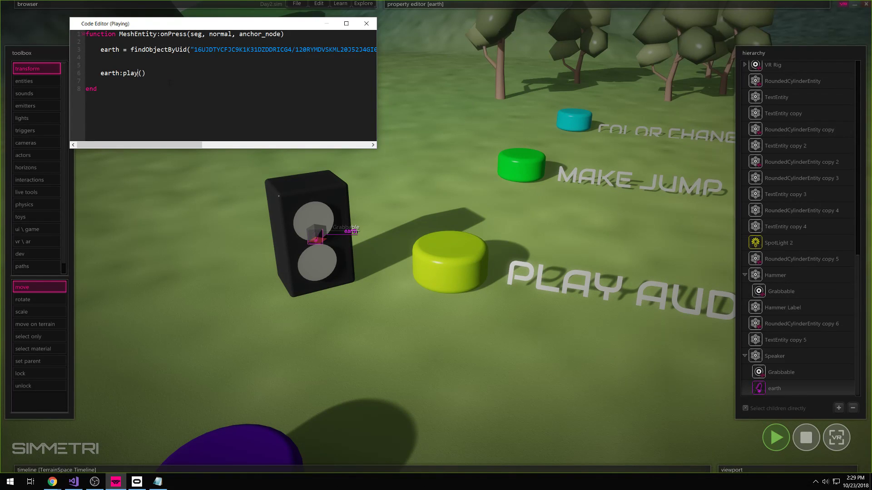
pyautogui.click(458, 274)
pyautogui.click(459, 273)
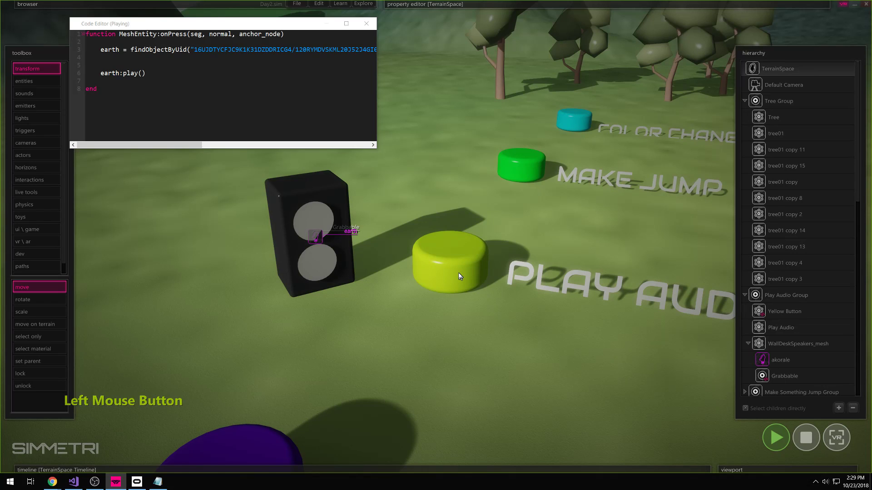
pyautogui.click(459, 274)
pyautogui.click(459, 273)
pyautogui.click(459, 273)
# - Restore earth:playSharedCopy() and press the button again from closer
pyautogui.click(138, 74)
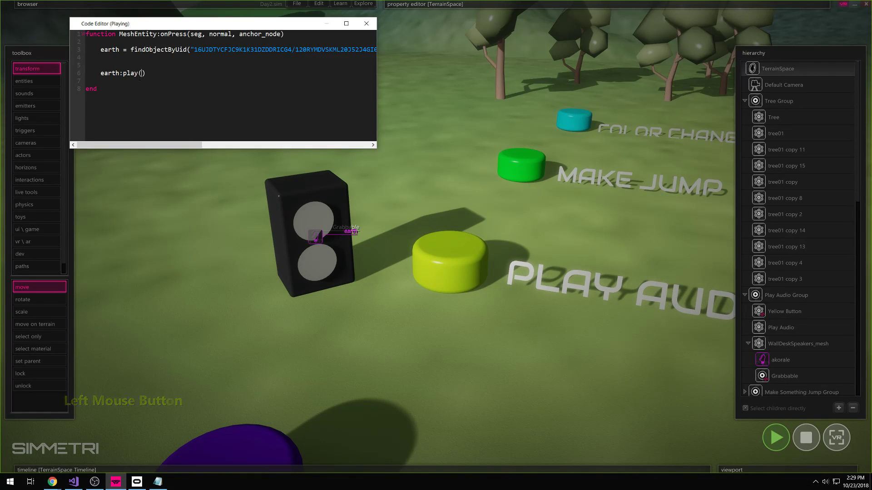
pyautogui.write('SharedCopy')
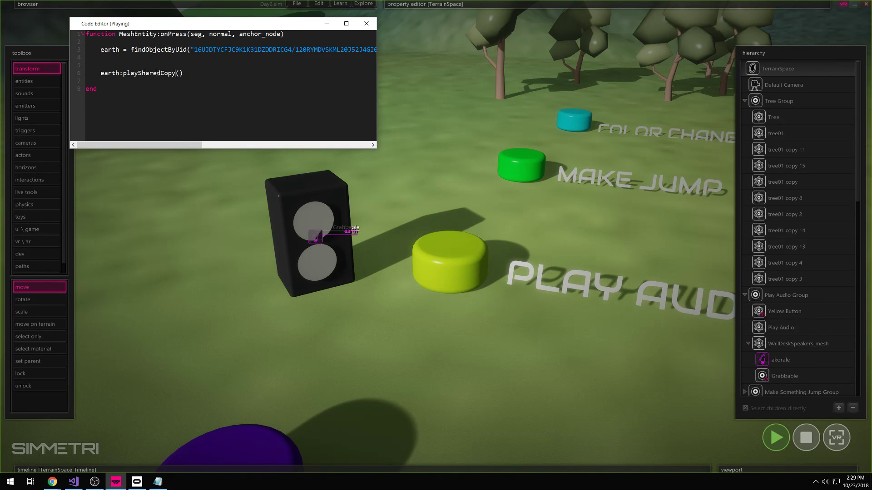
pyautogui.click(256, 326)
pyautogui.click(461, 270)
pyautogui.click(459, 270)
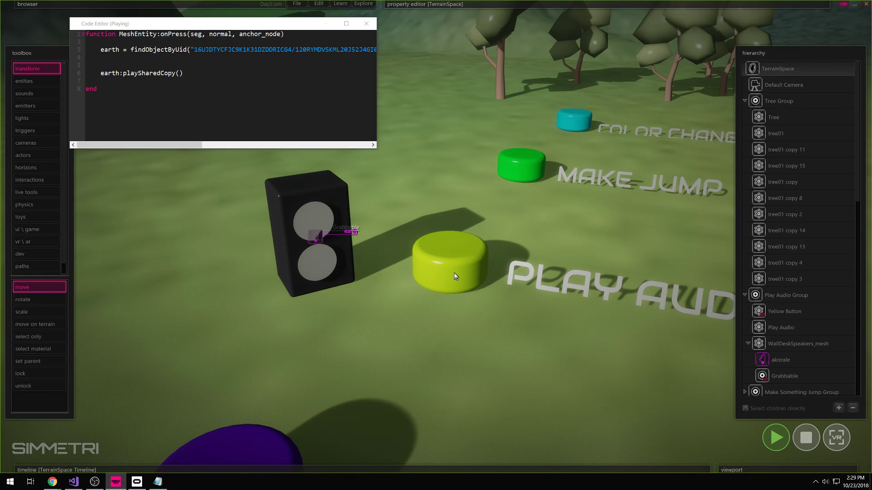
pyautogui.press('w')
pyautogui.moveTo(456, 340); pyautogui.dragTo(426, 376, button='right')
pyautogui.click(451, 325)
# - Press the Play Audio button a few more times while circling the camera around it
pyautogui.press('w')
pyautogui.click(498, 322)
pyautogui.moveTo(498, 322); pyautogui.dragTo(399, 356, button='right')
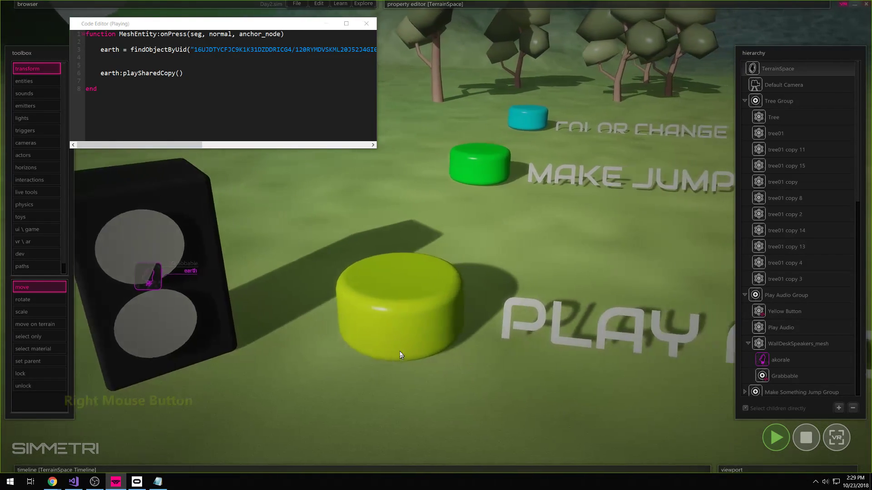
pyautogui.click(394, 324)
pyautogui.moveTo(395, 324); pyautogui.dragTo(324, 367, button='right')
pyautogui.press('w')
pyautogui.click(396, 317)
pyautogui.moveTo(396, 316); pyautogui.dragTo(466, 308, button='right')
pyautogui.press('s')
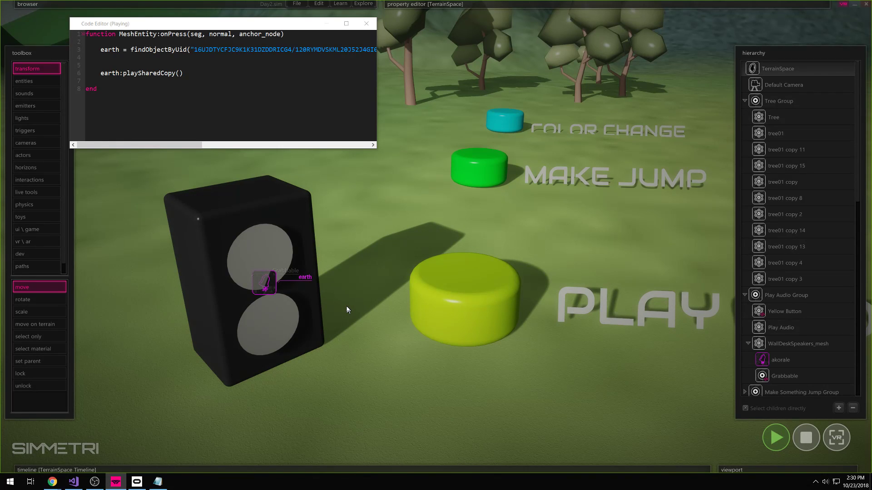
pyautogui.moveTo(347, 306); pyautogui.dragTo(346, 306, button='right')
pyautogui.press('d')
pyautogui.press('s')
# - Highlight the playSharedCopy() call on line 6, then stop the running scene
pyautogui.click(181, 87)
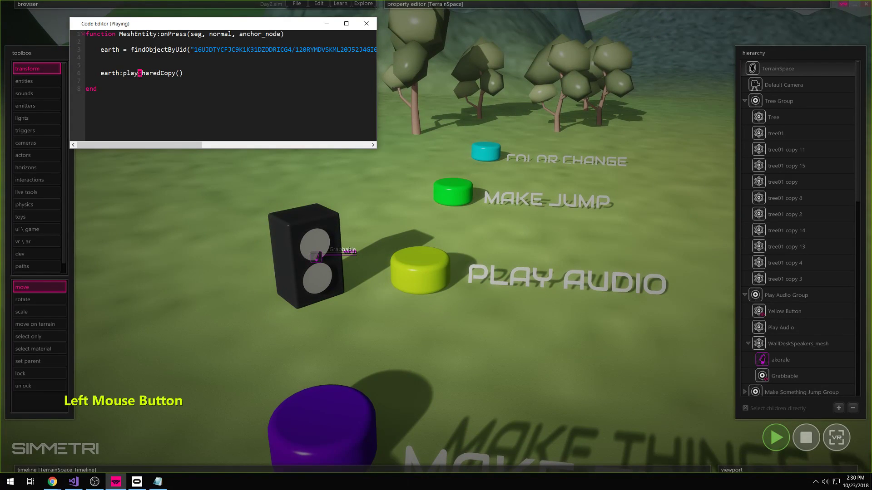
pyautogui.moveTo(143, 74); pyautogui.dragTo(186, 74)
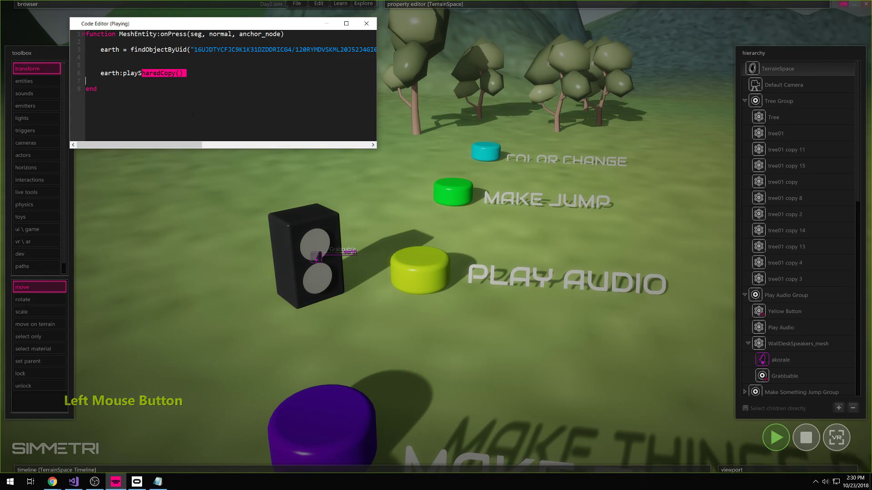
pyautogui.click(199, 118)
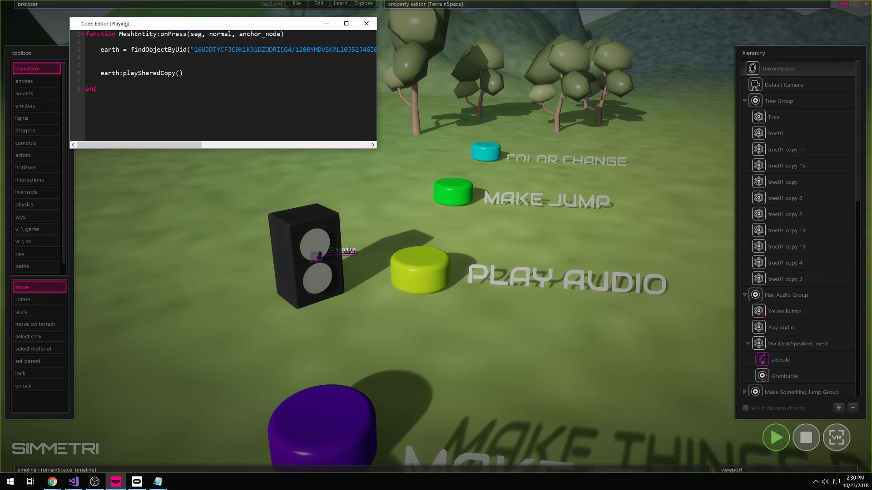
pyautogui.click(808, 444)
# - Fly the camera around the stopped scene toward the purple button and speaker
pyautogui.press('d')
pyautogui.press('w')
pyautogui.moveTo(510, 416); pyautogui.dragTo(536, 406, button='right')
pyautogui.press('s')
pyautogui.moveTo(436, 236)
pyautogui.mouseDown(button='right')
pyautogui.moveTo(431, 227)
pyautogui.moveTo(364, 254)
pyautogui.moveTo(436, 237)
pyautogui.mouseUp(button='right')
pyautogui.press('w')
pyautogui.press('s')
pyautogui.hotkey('ctrl', 's')
pyautogui.press('e')
pyautogui.press('w')
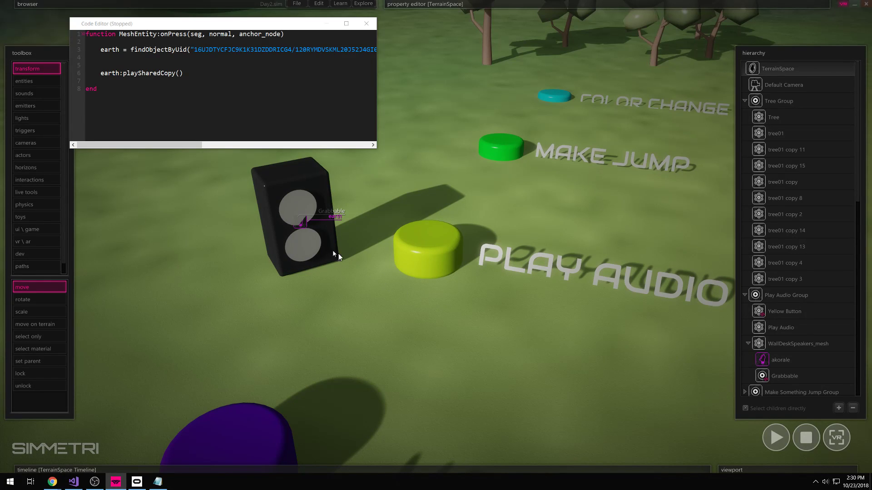
# - Set Doppler Effect to true for the speaker's earth sound
pyautogui.click(305, 227)
pyautogui.moveTo(636, 4)
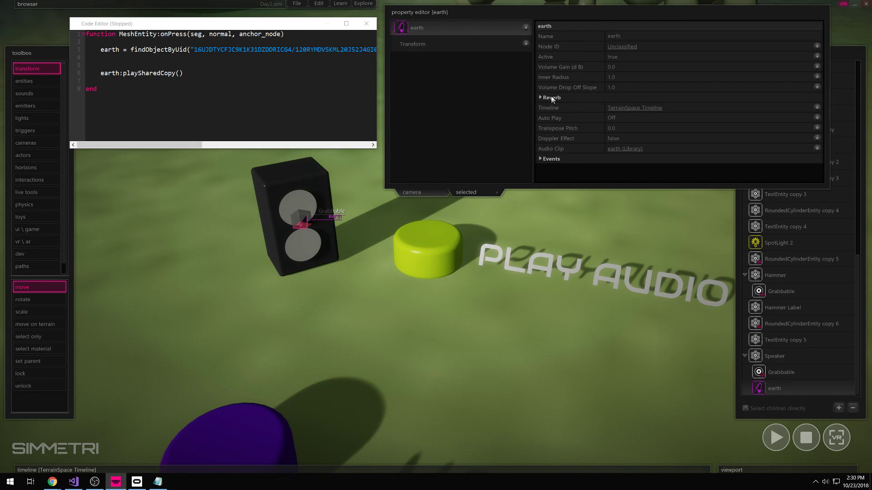
pyautogui.click(613, 139)
# - Run the simulation and throw the speaker twice to hear the Doppler shift, then stop
pyautogui.click(328, 195)
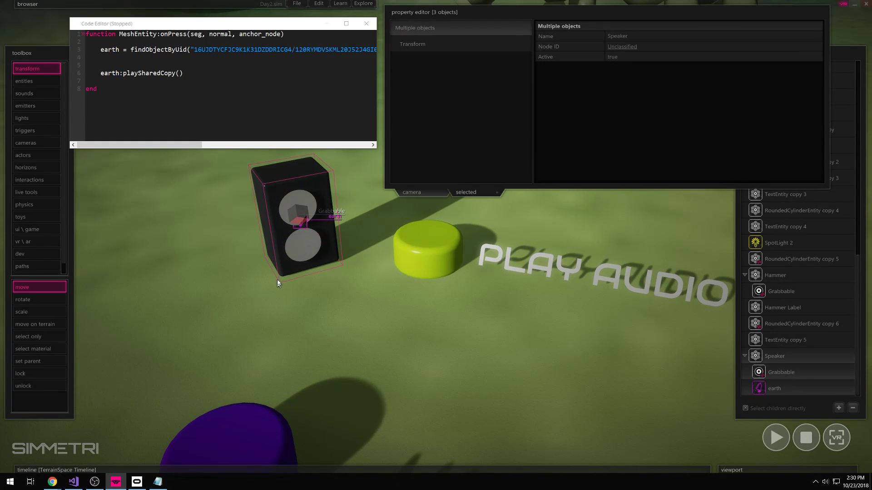
pyautogui.click(401, 338)
pyautogui.press('w')
pyautogui.moveTo(400, 339); pyautogui.dragTo(402, 337, button='right')
pyautogui.press('space')
pyautogui.click(386, 294)
pyautogui.moveTo(386, 295); pyautogui.dragTo(184, 239)
pyautogui.moveTo(535, 384); pyautogui.dragTo(520, 376, button='right')
pyautogui.click(806, 438)
pyautogui.moveTo(422, 359); pyautogui.dragTo(118, 241)
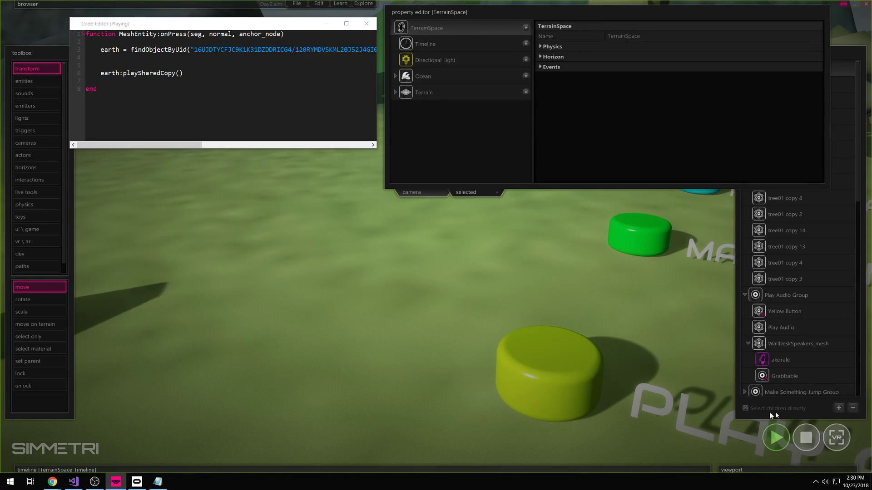
pyautogui.click(806, 437)
# - Nudge the COLOR CHANGE button and its label slightly up-left
pyautogui.press('e')
pyautogui.press('s')
pyautogui.moveTo(816, 443); pyautogui.dragTo(436, 237, button='right')
pyautogui.press('ctrl')
pyautogui.press('e')
pyautogui.press('w')
pyautogui.click(613, 12)
pyautogui.moveTo(590, 254); pyautogui.dragTo(436, 237, button='right')
pyautogui.press('w')
pyautogui.moveTo(534, 235); pyautogui.dragTo(465, 279)
pyautogui.moveTo(509, 250); pyautogui.dragTo(503, 246)
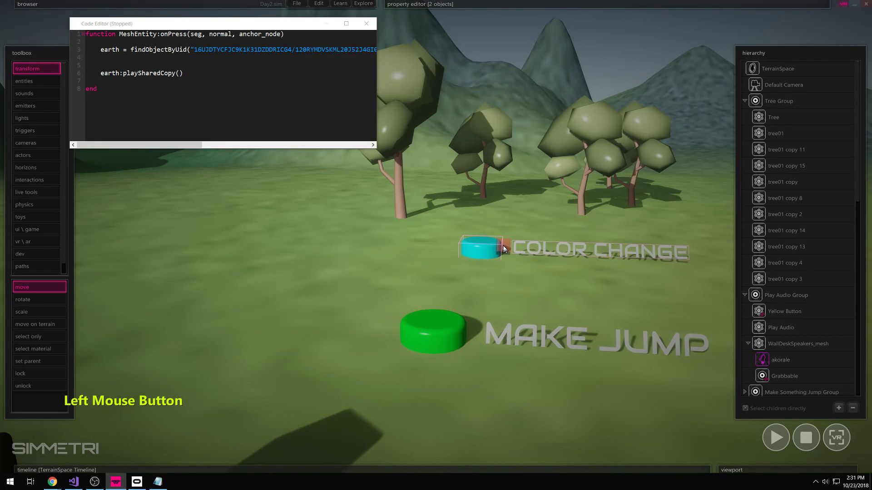
pyautogui.moveTo(503, 246); pyautogui.dragTo(447, 253, button='right')
pyautogui.press('w')
pyautogui.press('e')
pyautogui.press('s')
pyautogui.moveTo(383, 348); pyautogui.dragTo(402, 302, button='right')
pyautogui.press('a')
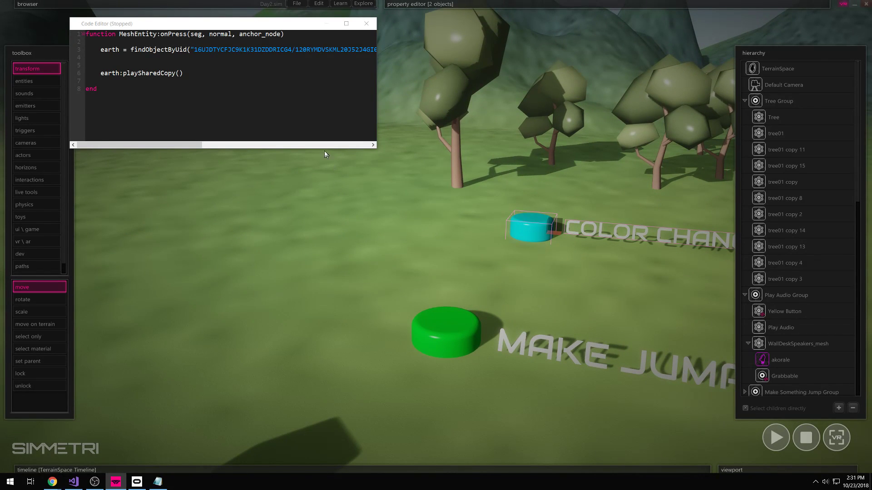
pyautogui.moveTo(506, 314); pyautogui.dragTo(456, 269, button='right')
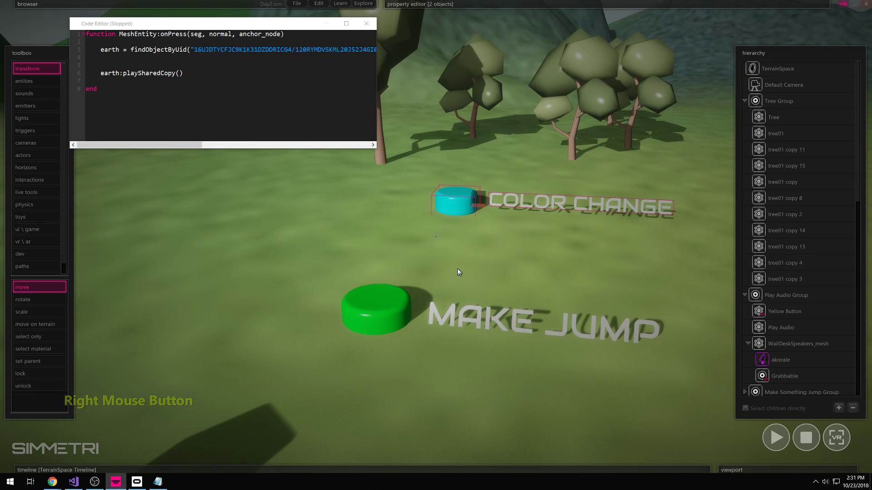
# - Close the script editor and draw a tall cylinder left of the green button
pyautogui.click(368, 24)
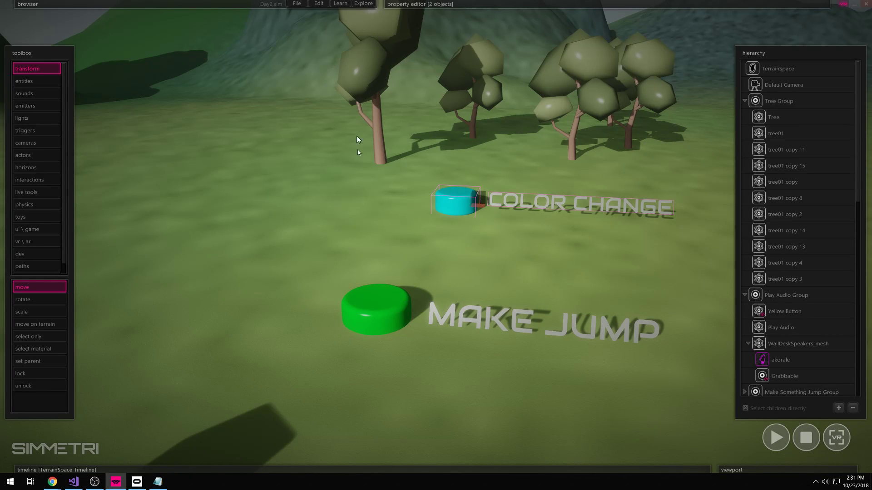
pyautogui.click(404, 274)
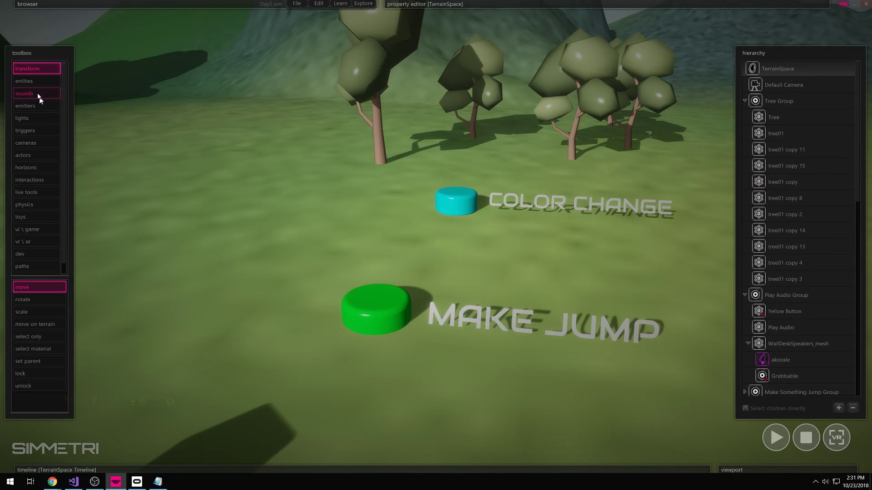
pyautogui.click(32, 80)
pyautogui.click(45, 324)
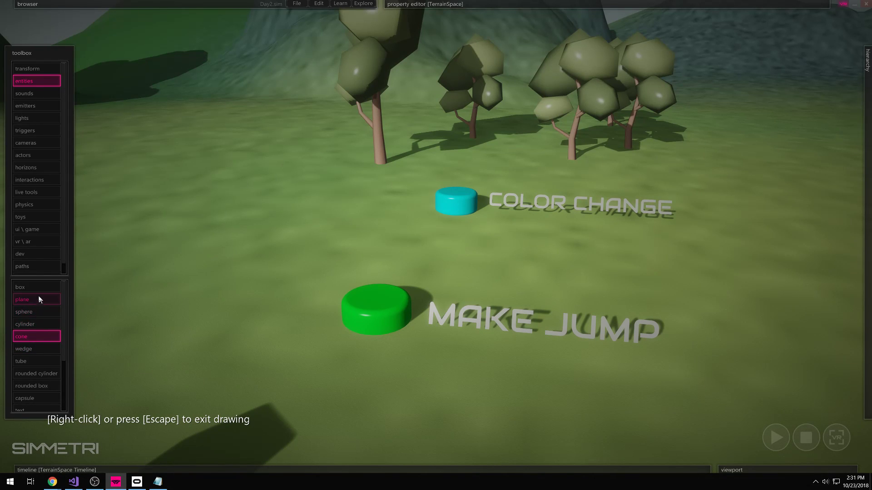
pyautogui.click(35, 324)
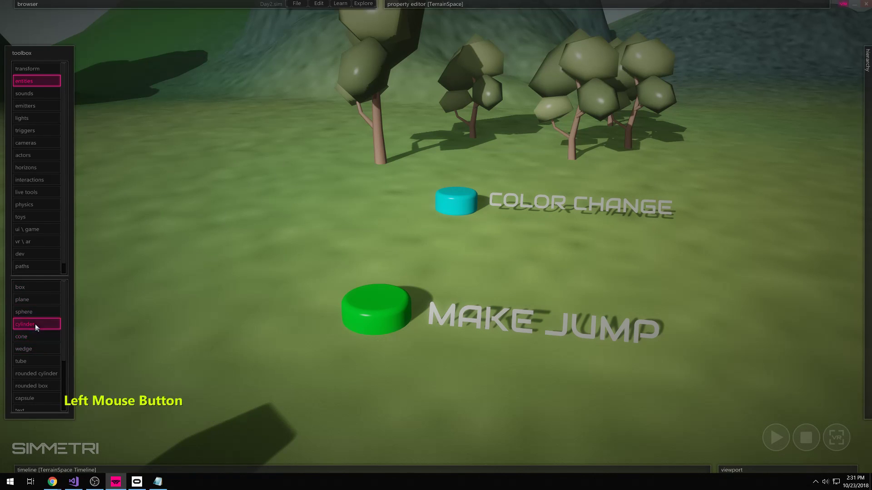
pyautogui.click(219, 314)
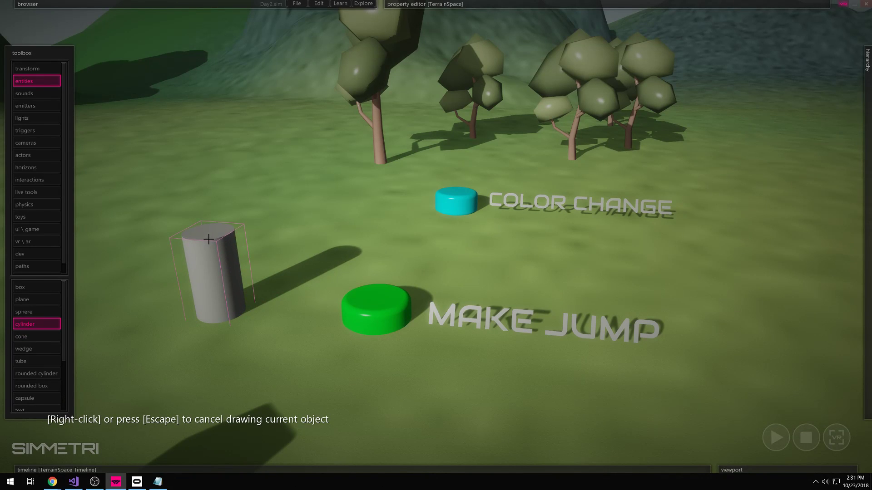
pyautogui.click(220, 248)
pyautogui.rightClick(230, 320)
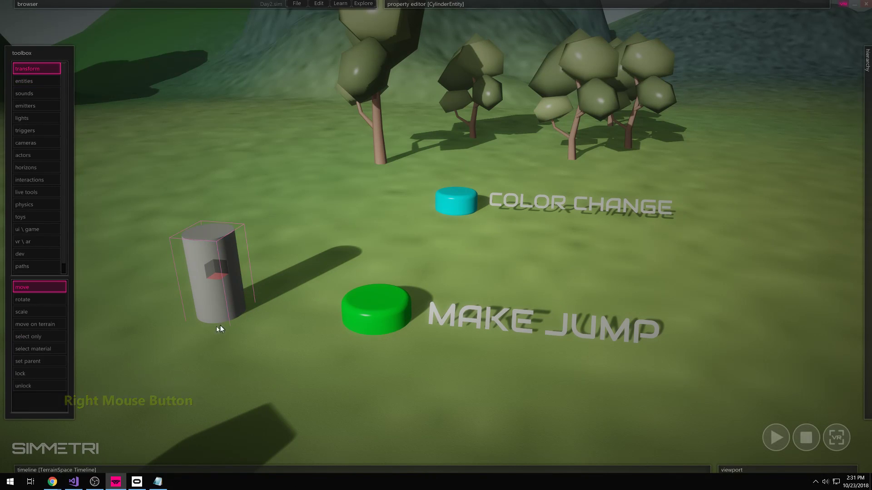
# - Draw a cone on top of the cylinder and fuse both into one object with Ctrl+D
pyautogui.click(28, 82)
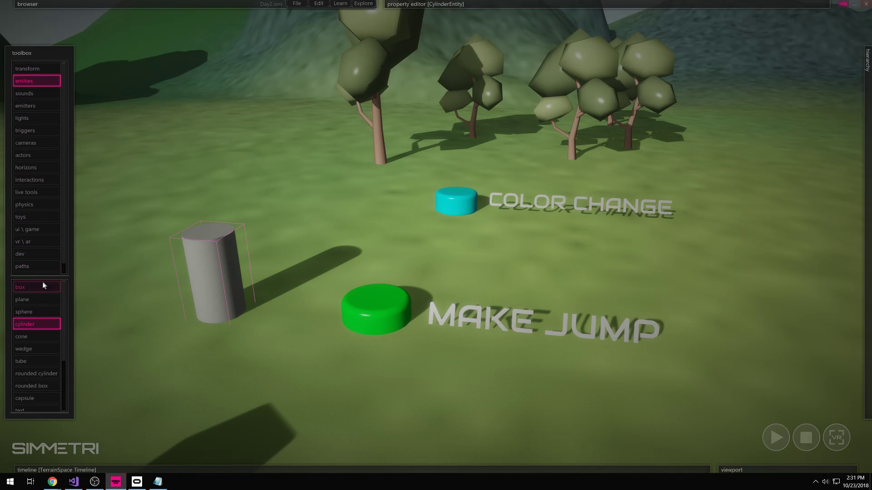
pyautogui.click(27, 337)
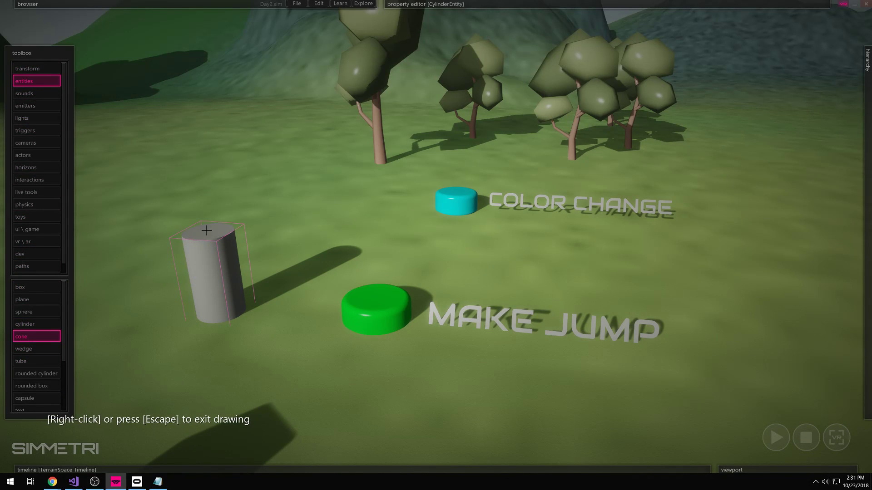
pyautogui.click(207, 231)
pyautogui.click(195, 244)
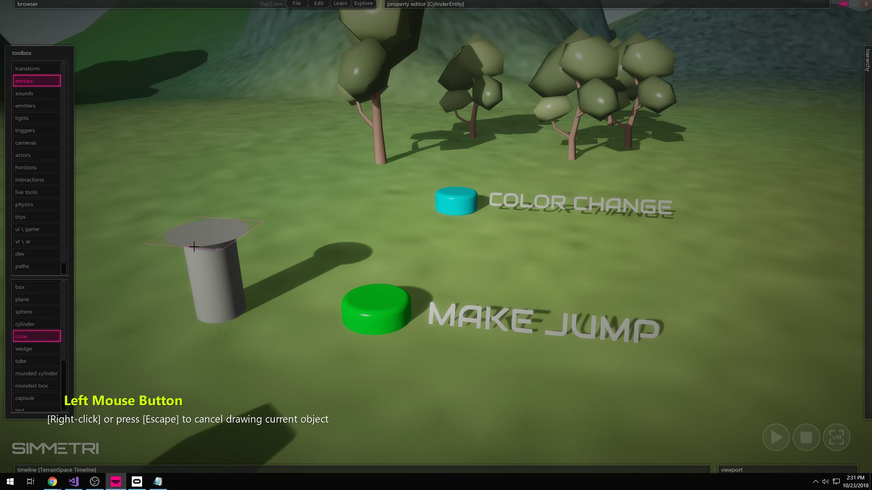
pyautogui.click(201, 188)
pyautogui.rightClick(250, 297)
pyautogui.moveTo(267, 171); pyautogui.dragTo(188, 328)
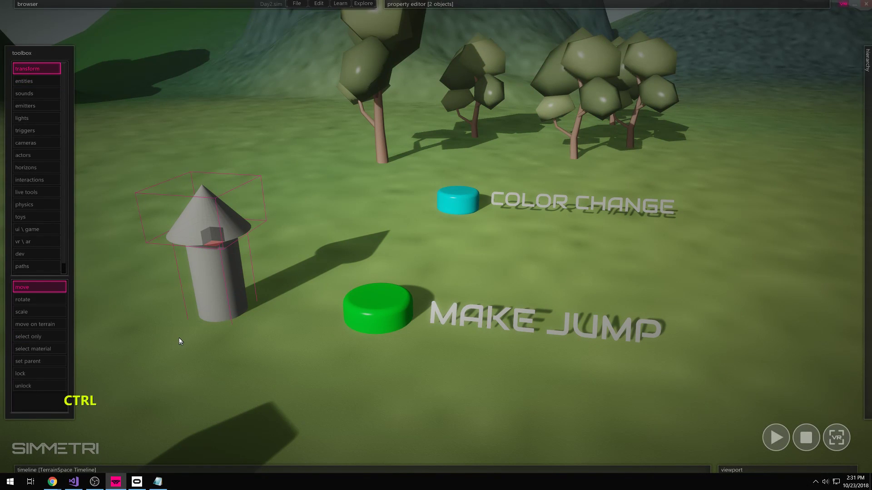
pyautogui.hotkey('ctrl', 'd')
# - Select the rocket's cylinder body and colour it bright red
pyautogui.click(240, 399)
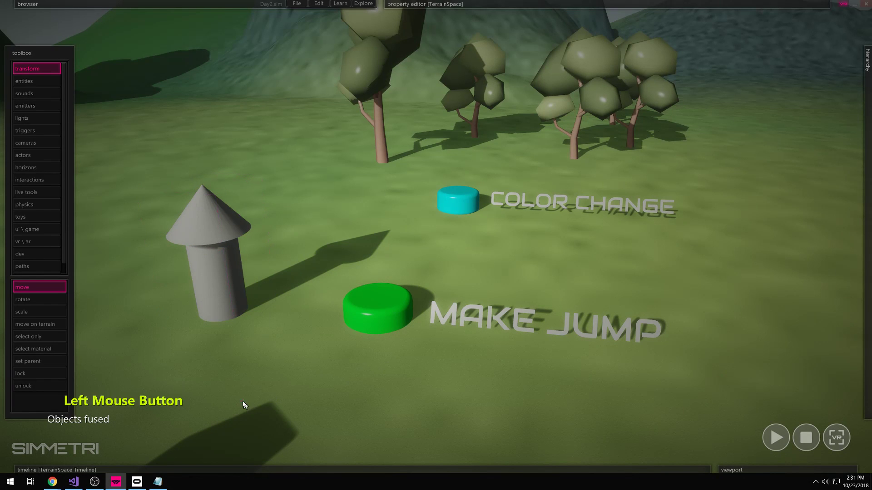
pyautogui.moveTo(361, 360); pyautogui.dragTo(361, 348, button='right')
pyautogui.click(266, 208)
pyautogui.click(344, 336)
pyautogui.doubleClick(271, 205)
pyautogui.click(271, 206)
pyautogui.moveTo(423, 211); pyautogui.dragTo(425, 216, button='right')
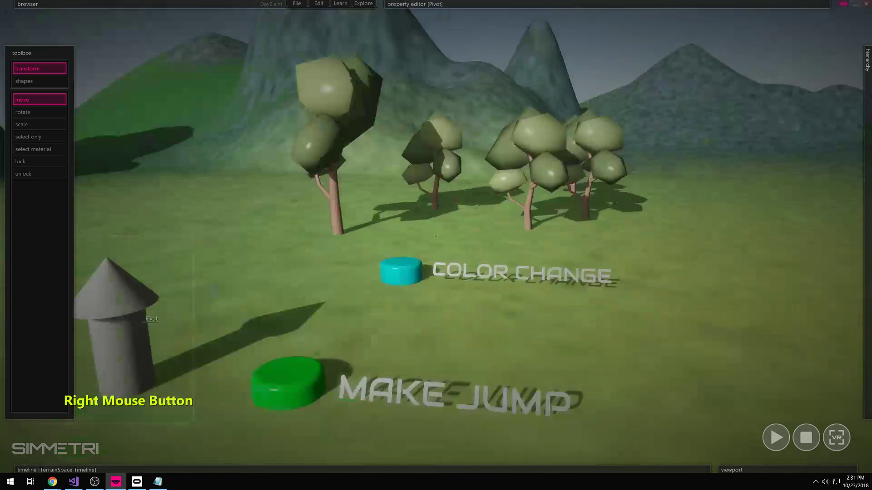
pyautogui.moveTo(429, 230); pyautogui.dragTo(435, 236, button='right')
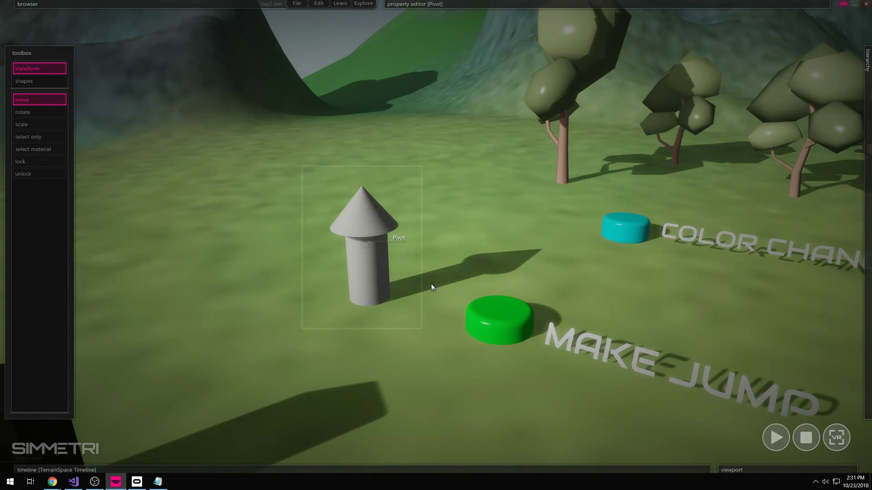
pyautogui.press('Escape')
pyautogui.doubleClick(468, 252)
pyautogui.click(371, 259)
pyautogui.click(456, 244)
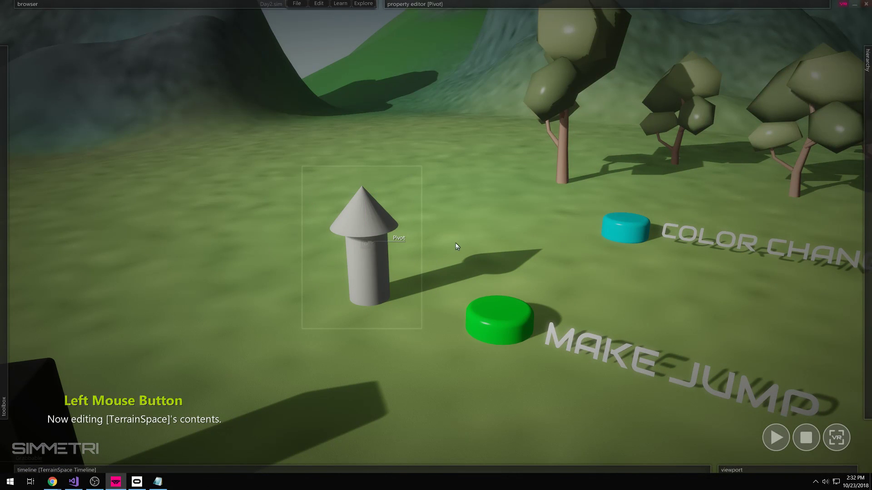
pyautogui.click(375, 270)
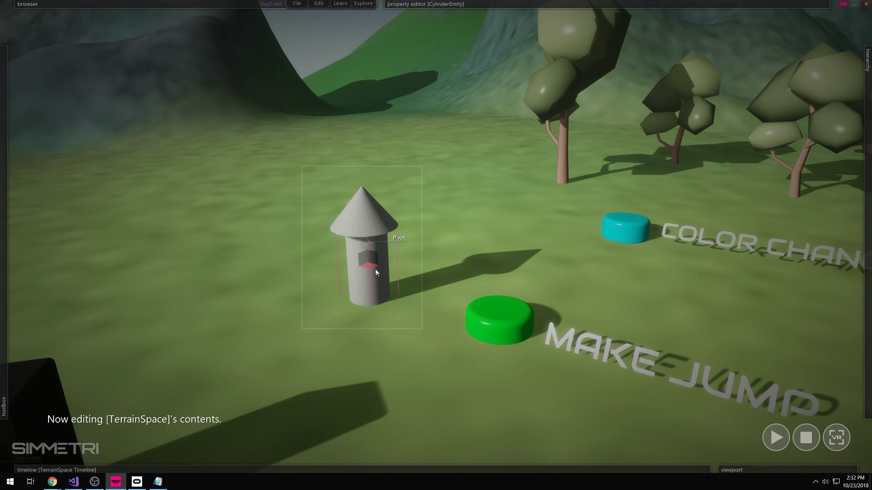
pyautogui.moveTo(524, 24)
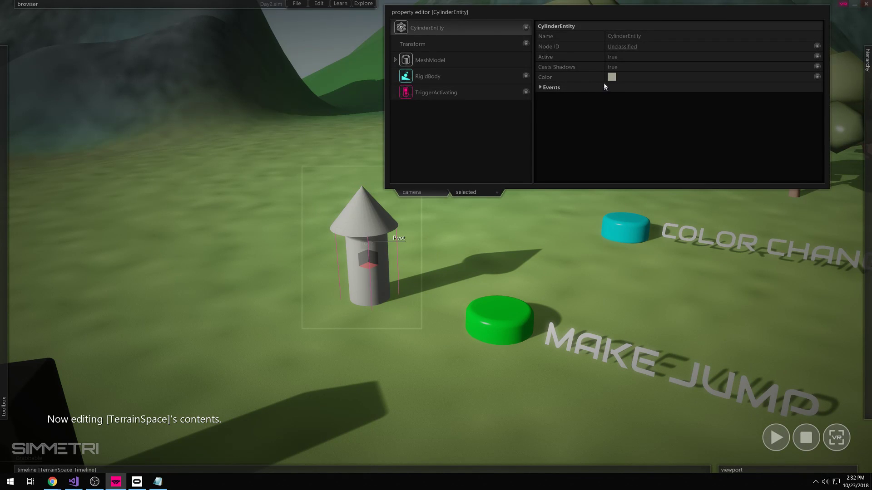
pyautogui.click(611, 77)
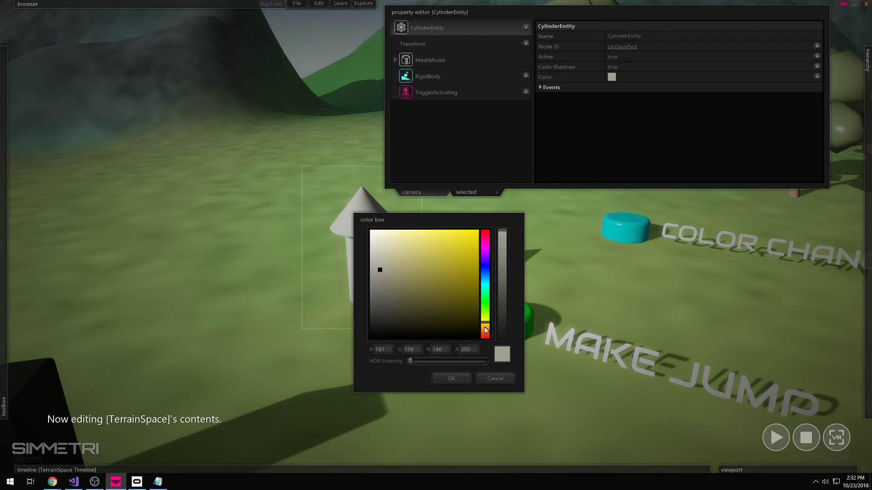
pyautogui.moveTo(485, 325); pyautogui.dragTo(483, 340)
pyautogui.click(471, 230)
pyautogui.click(453, 387)
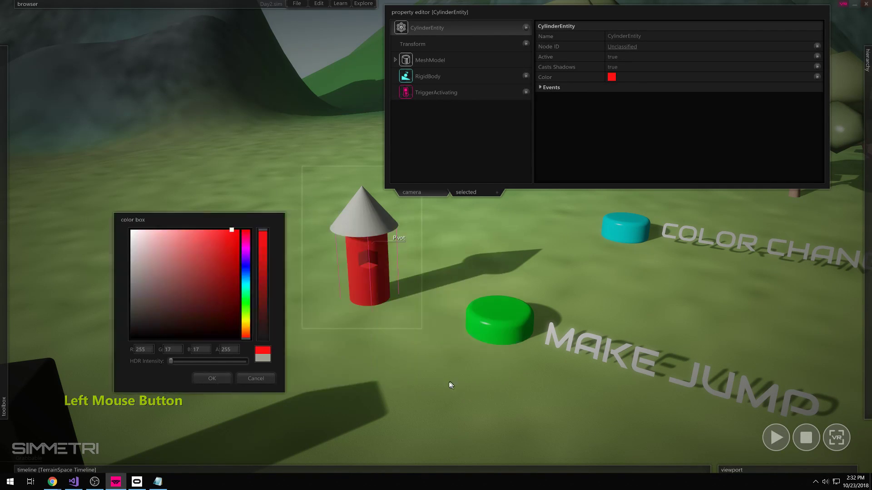
# - Colour the rocket's cone tip black
pyautogui.click(368, 222)
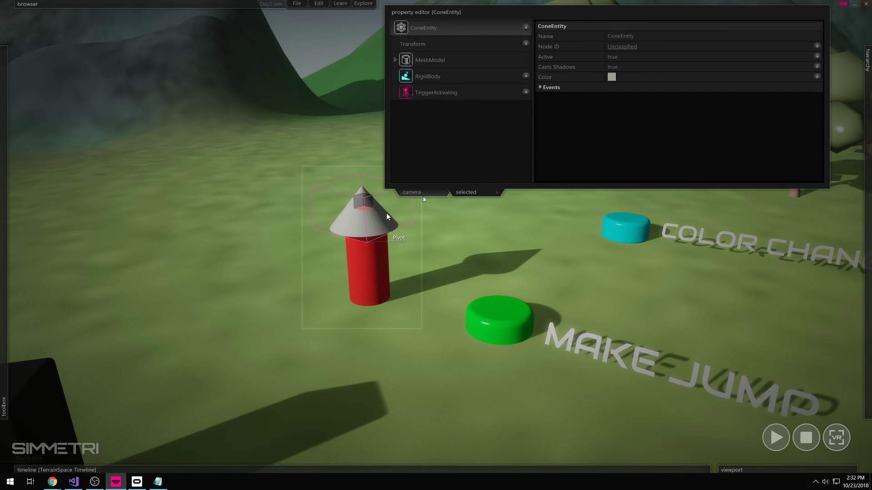
pyautogui.click(612, 77)
pyautogui.click(385, 337)
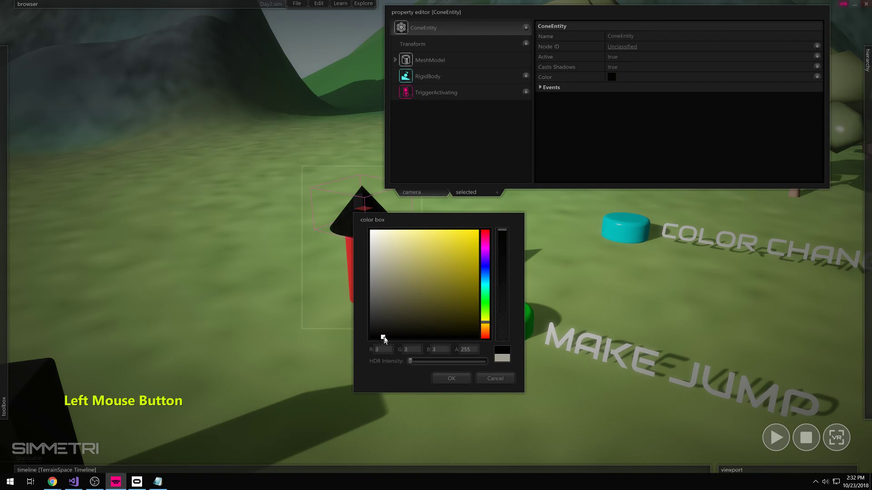
pyautogui.click(451, 379)
pyautogui.click(401, 392)
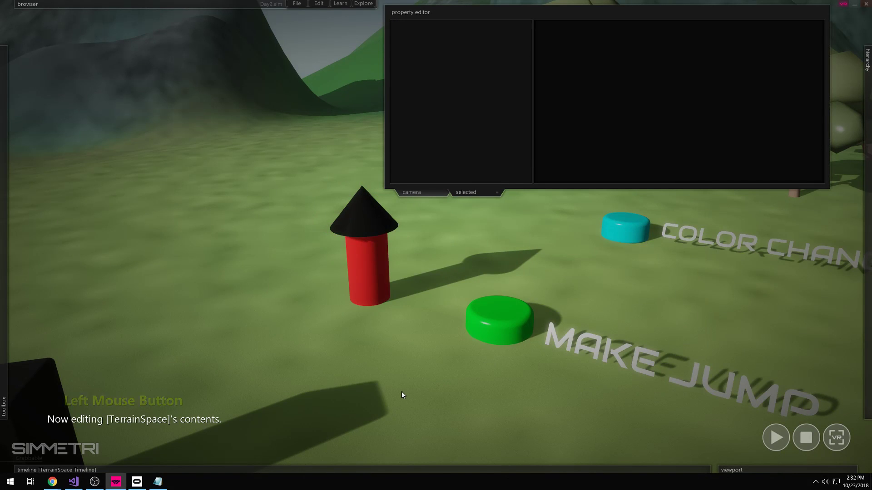
pyautogui.moveTo(391, 262); pyautogui.dragTo(436, 237, button='right')
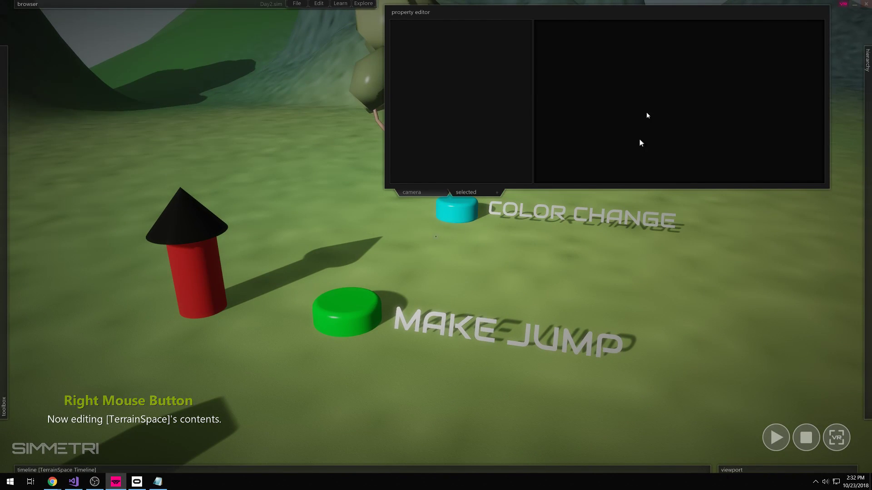
pyautogui.click(563, 289)
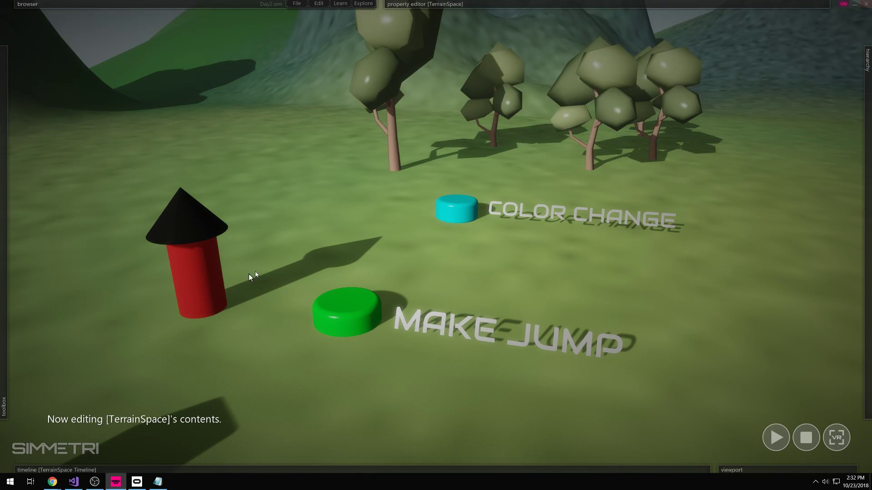
pyautogui.press('space')
pyautogui.click(203, 247)
pyautogui.moveTo(196, 245); pyautogui.dragTo(190, 231)
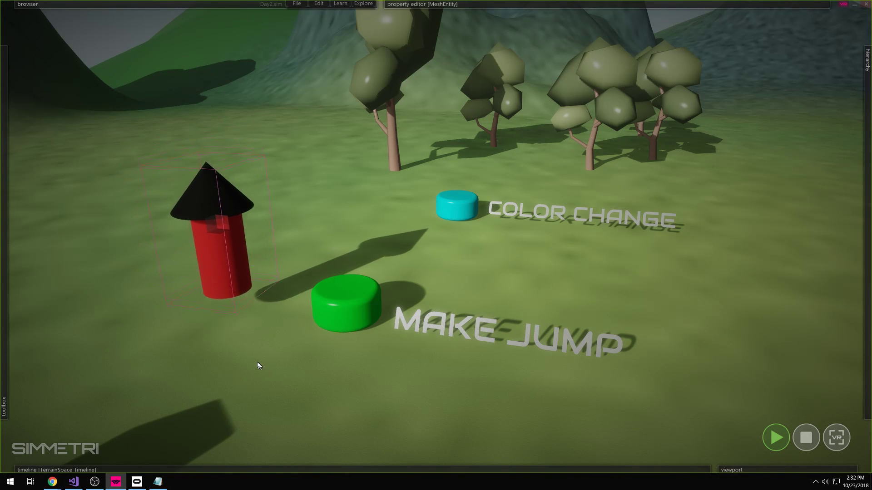
pyautogui.moveTo(236, 255); pyautogui.dragTo(231, 278)
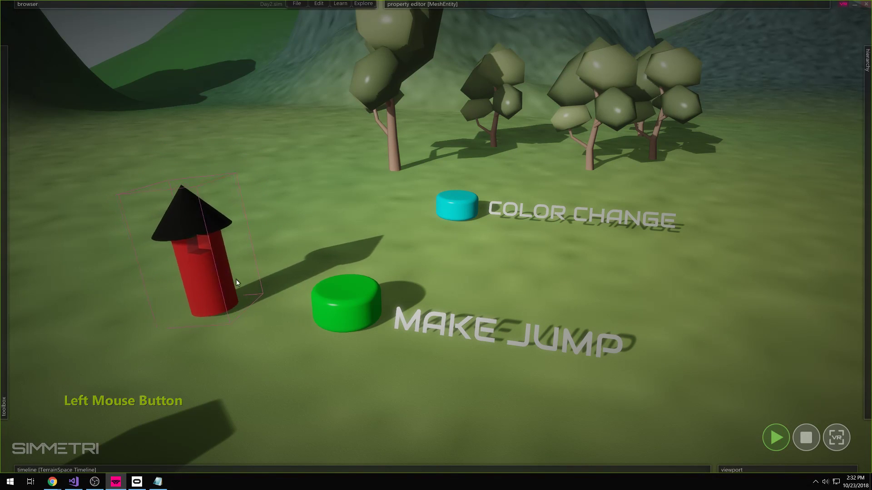
pyautogui.click(205, 231)
pyautogui.moveTo(350, 398)
pyautogui.mouseDown(button='right')
pyautogui.moveTo(437, 236)
pyautogui.moveTo(362, 399)
pyautogui.mouseUp(button='right')
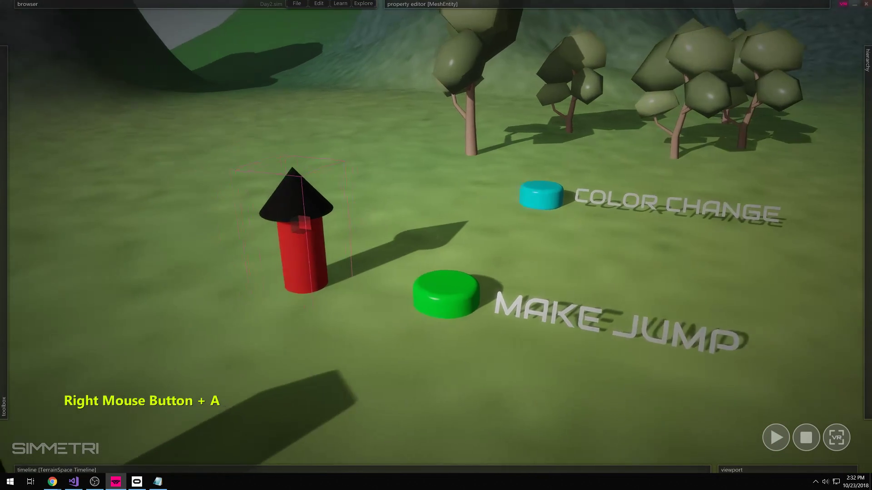
pyautogui.moveTo(300, 224); pyautogui.dragTo(420, 259, button='right')
pyautogui.moveTo(162, 5)
pyautogui.press('d')
pyautogui.press('w')
pyautogui.press('s')
pyautogui.press('s')
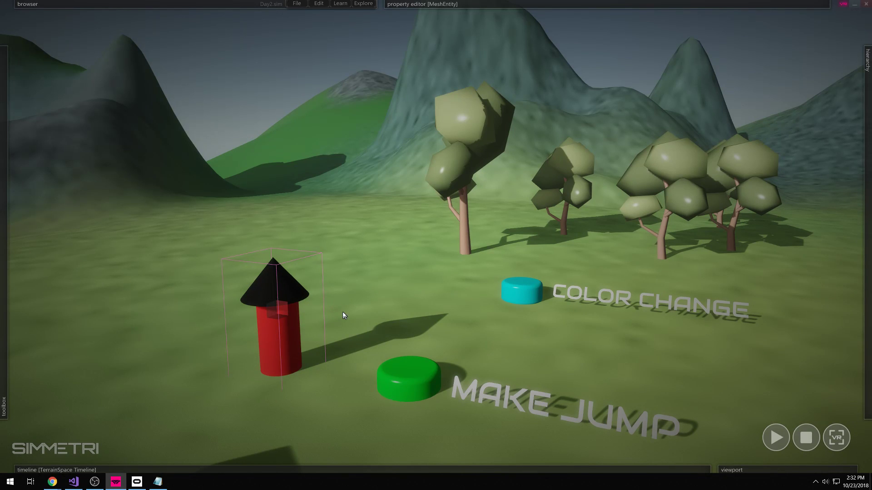
pyautogui.moveTo(354, 317); pyautogui.dragTo(411, 335, button='right')
pyautogui.press('w')
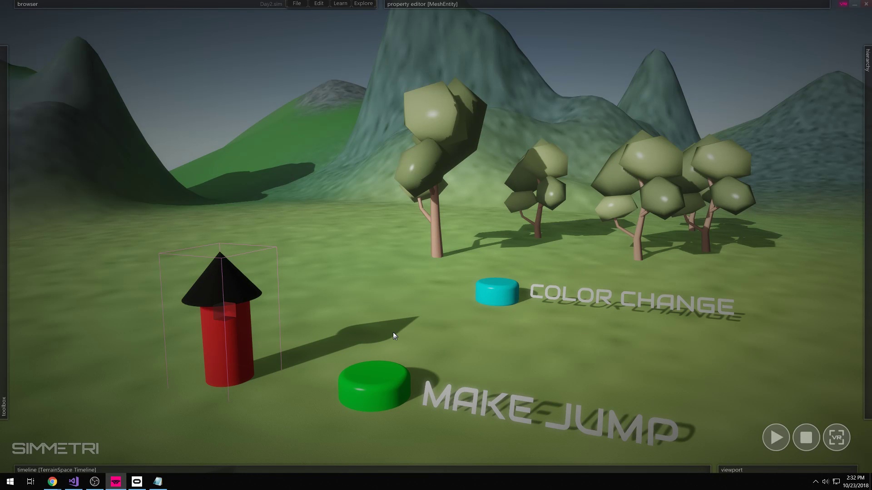
# - Add an Interactable component to the MAKE JUMP button and create an empty onPress script
pyautogui.click(371, 387)
pyautogui.click(366, 390)
pyautogui.moveTo(391, 5)
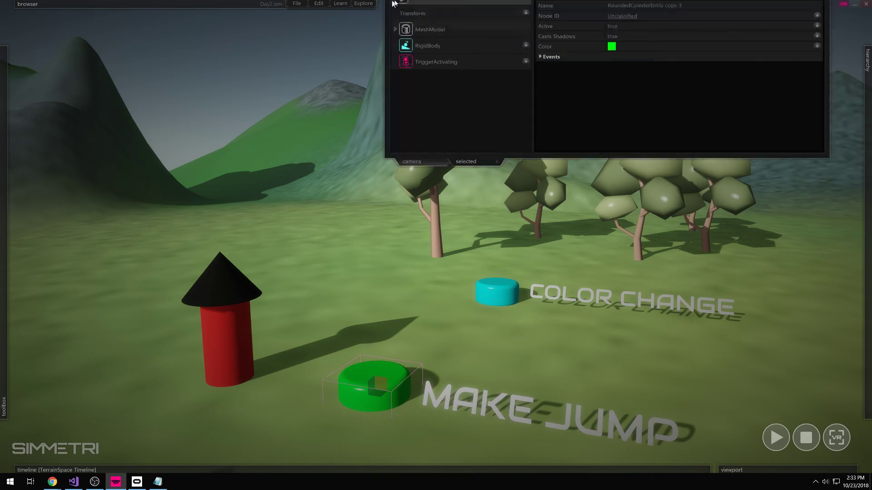
pyautogui.click(525, 28)
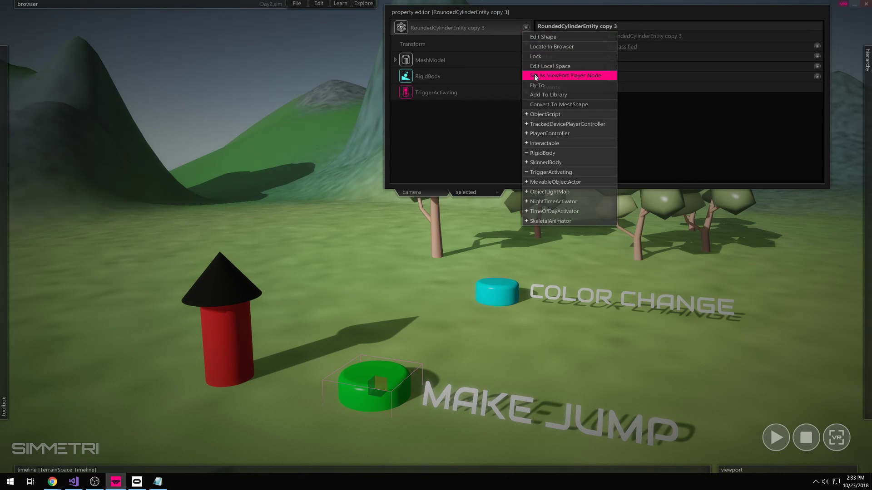
pyautogui.click(538, 141)
pyautogui.click(472, 110)
pyautogui.click(619, 58)
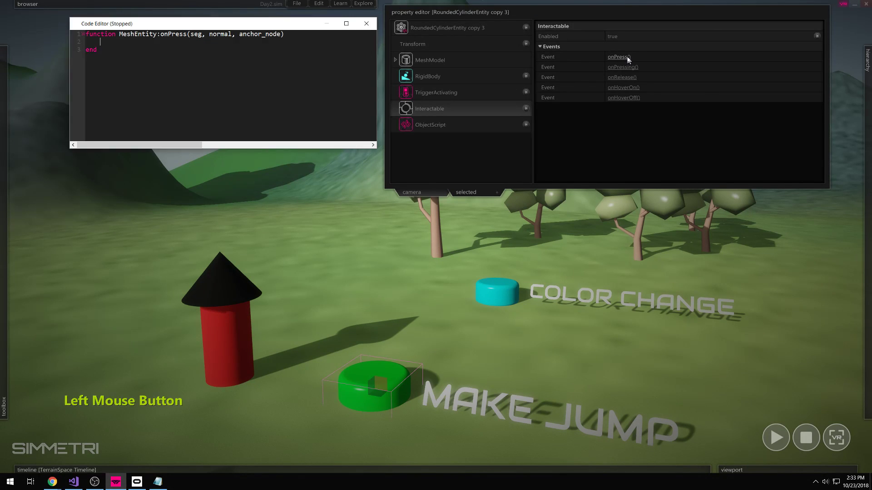
pyautogui.moveTo(285, 23); pyautogui.dragTo(271, 26)
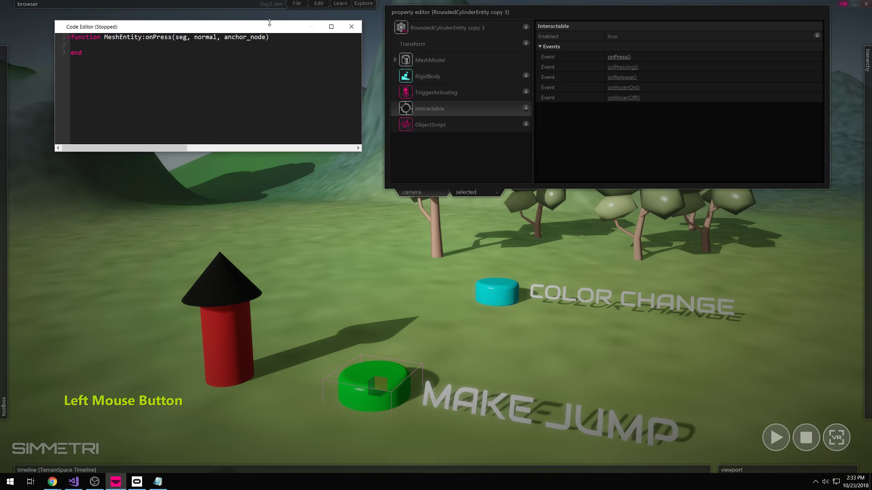
pyautogui.press('Return')
pyautogui.press('Return')
pyautogui.press('Return')
pyautogui.click(91, 52)
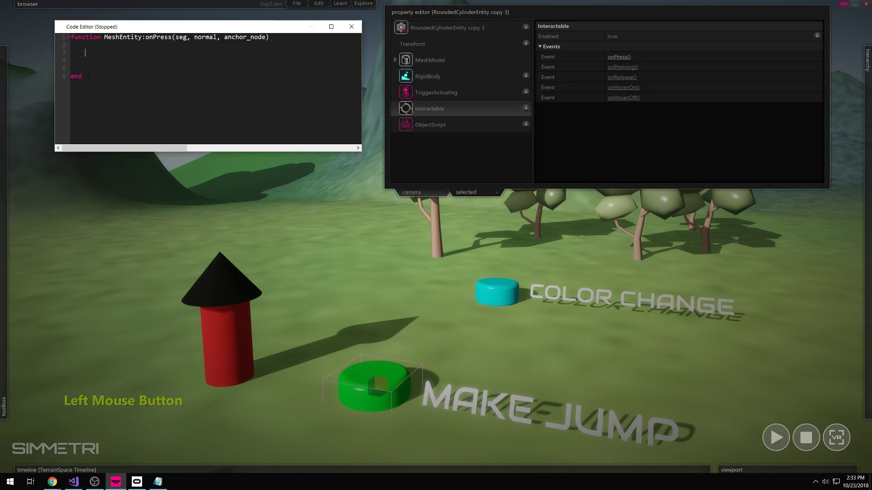
# - Rename the red-and-black tower to 'Rocket' and check its rigid body properties
pyautogui.click(219, 298)
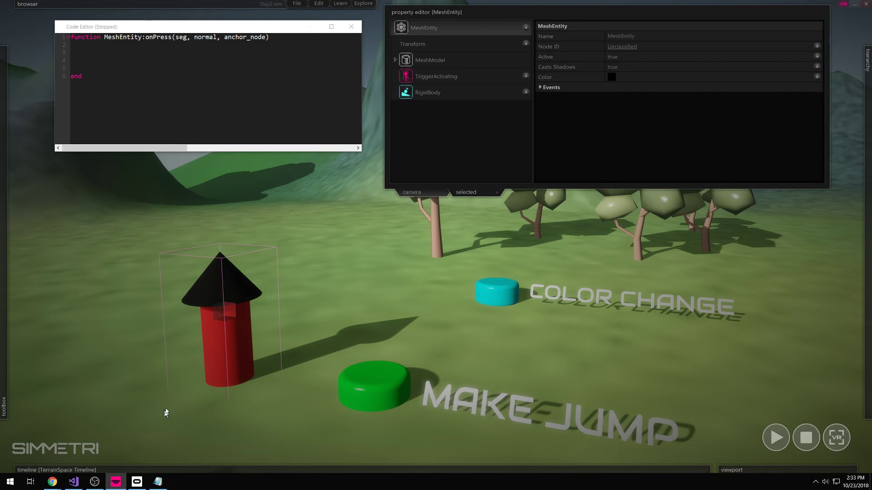
pyautogui.moveTo(268, 239); pyautogui.dragTo(187, 387)
pyautogui.click(661, 36)
pyautogui.write('Rock')
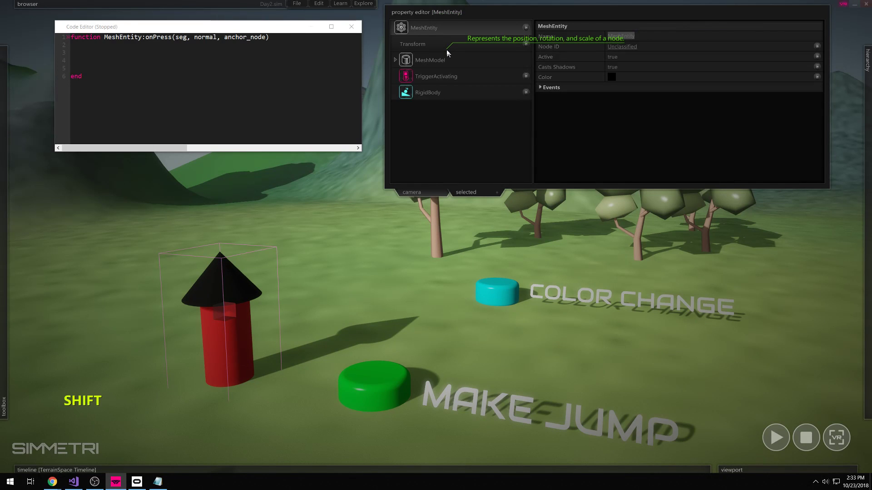
pyautogui.write('et')
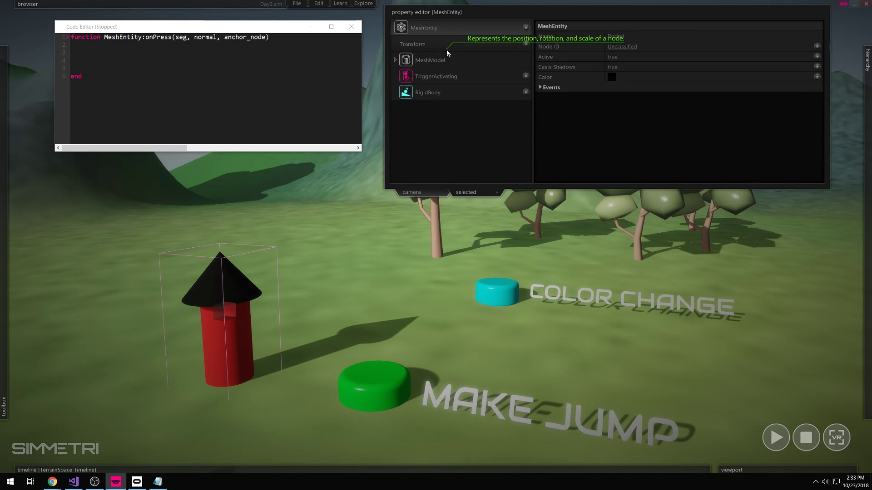
pyautogui.click(594, 144)
pyautogui.click(206, 331)
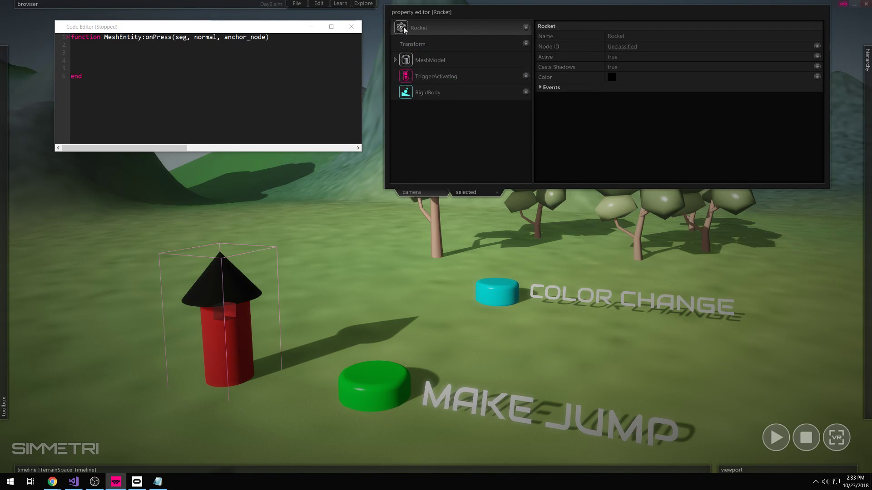
pyautogui.click(406, 94)
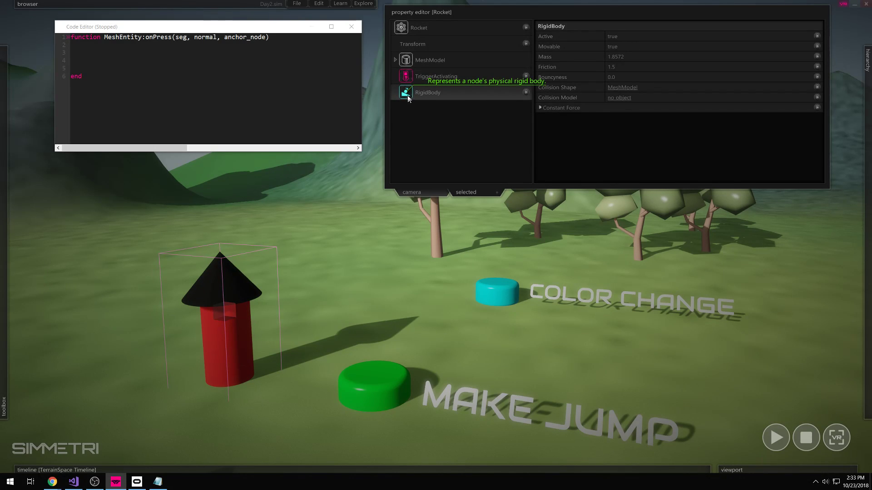
pyautogui.click(415, 35)
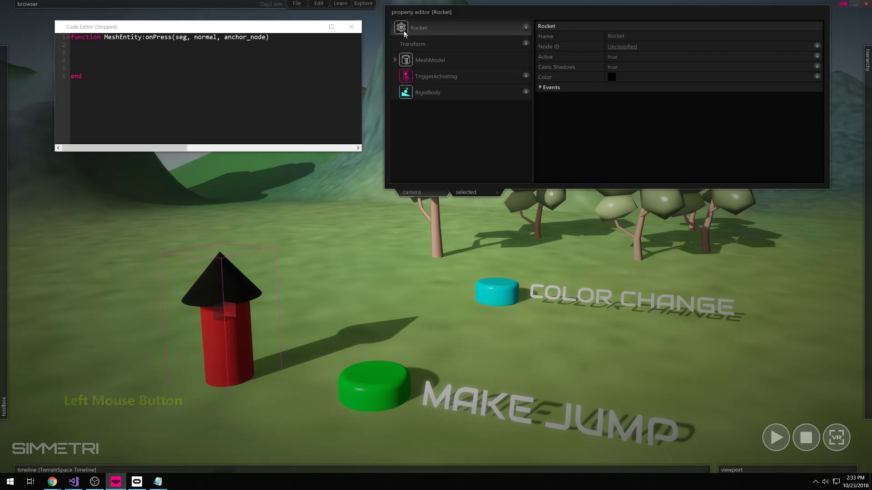
# - Insert a findObjectByUid lookup of the Rocket's RigidBody into the onPress script
pyautogui.click(407, 94)
pyautogui.click(273, 91)
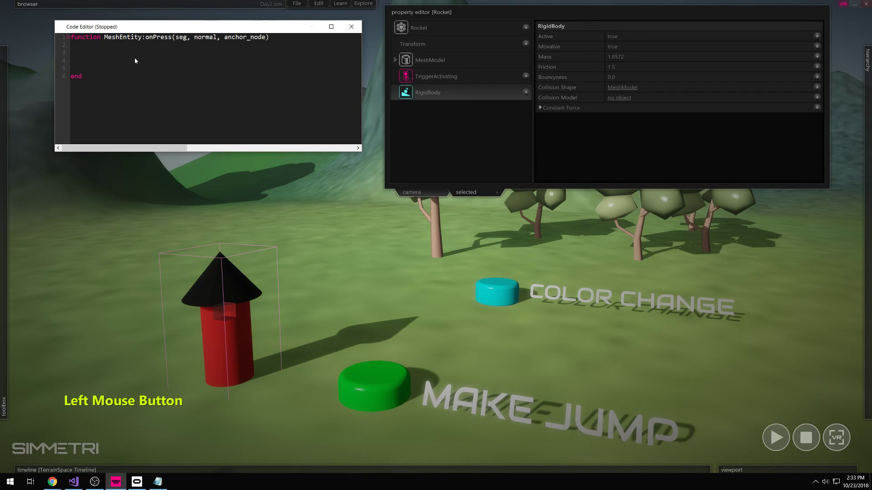
pyautogui.moveTo(90, 59); pyautogui.dragTo(91, 58)
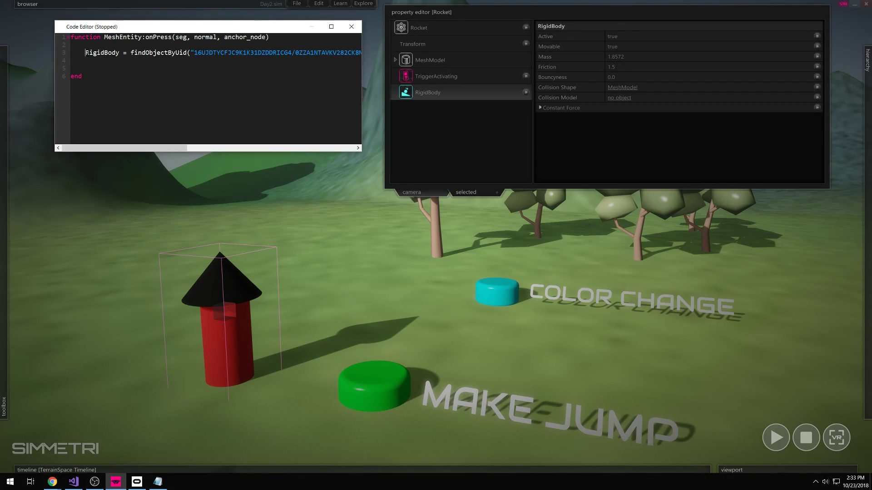
pyautogui.moveTo(134, 53); pyautogui.dragTo(86, 47)
pyautogui.click(93, 63)
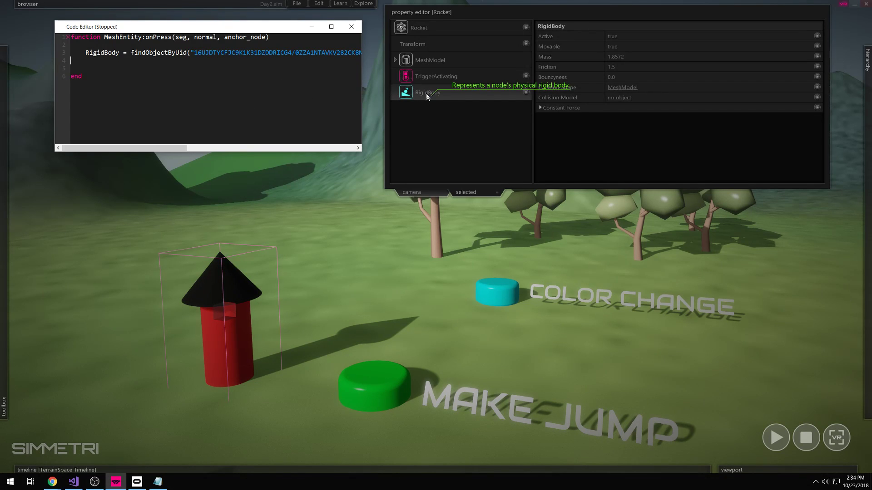
pyautogui.click(89, 68)
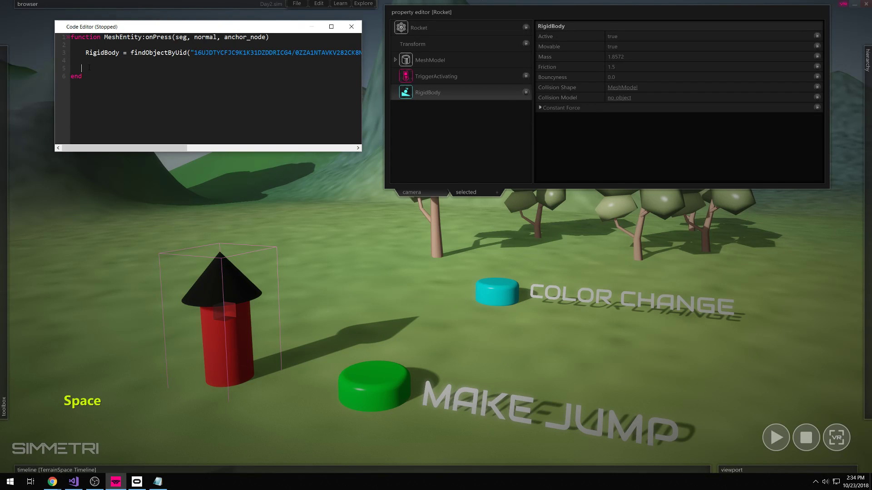
# - Add a new line 'RigidBody:applyCentralImpulse()' with its arguments still empty
pyautogui.press('Return')
pyautogui.click(92, 67)
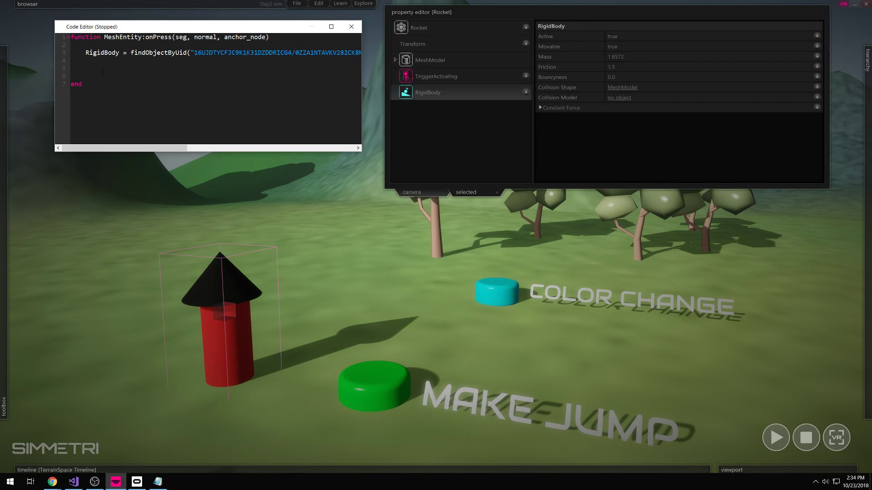
pyautogui.write('RigidBody')
pyautogui.press('shift')
pyautogui.write(':applyCentra')
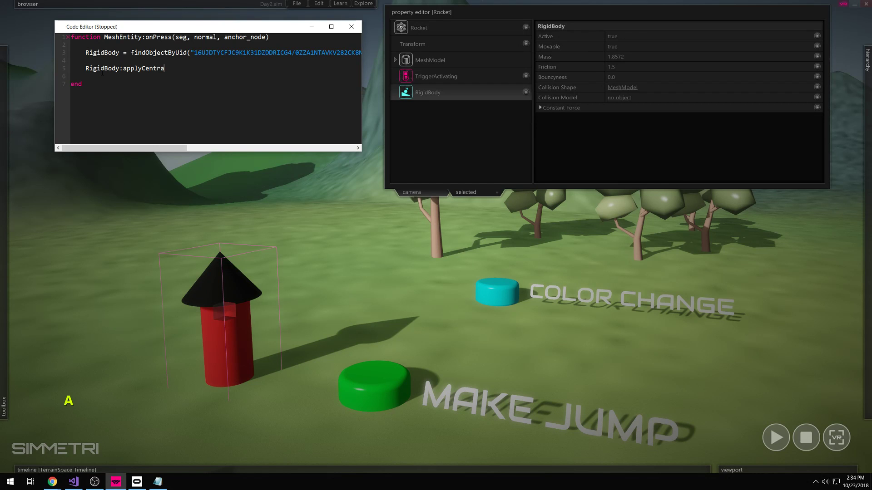
pyautogui.write('lImpulse')
pyautogui.press('shift')
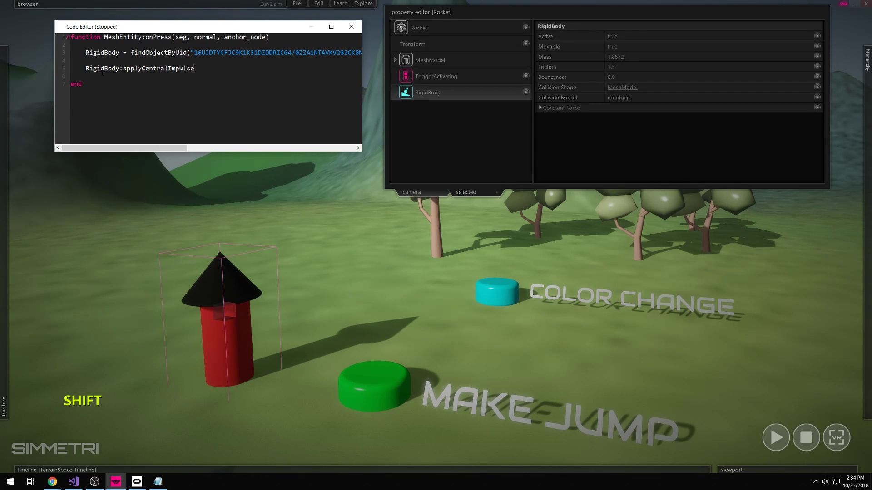
pyautogui.write('()')
pyautogui.press('Left')
pyautogui.press('Left')
pyautogui.press('Right')
pyautogui.press('Left')
pyautogui.press('shift')
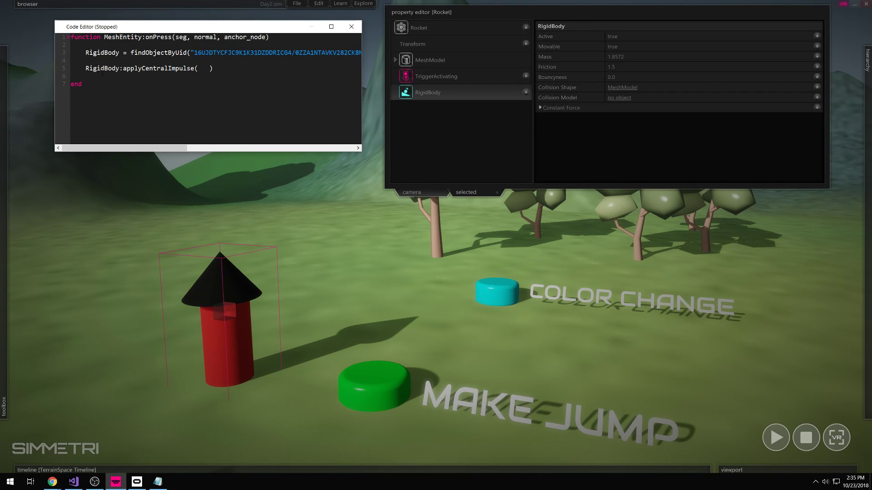
# - Clear the mistaken arguments and place the caret inside the applyCentralImpulse parentheses
pyautogui.write('1x')
pyautogui.press('BackSpace')
pyautogui.press('BackSpace')
pyautogui.press('BackSpace')
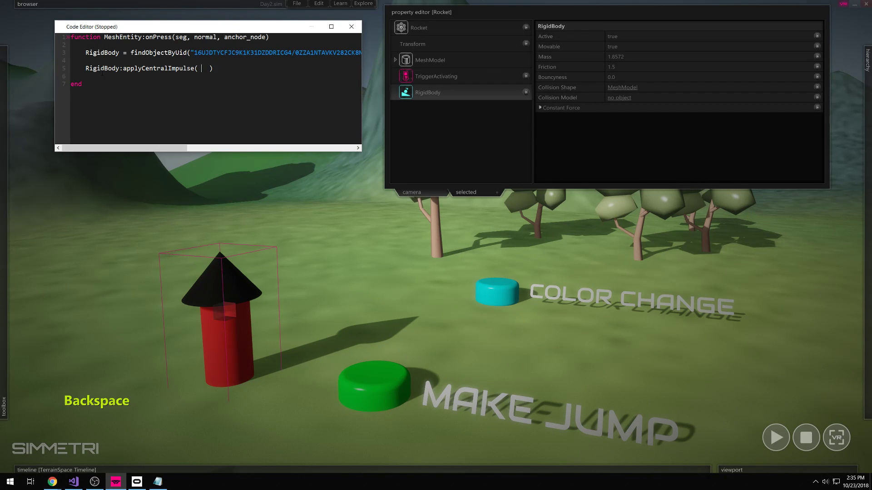
pyautogui.write('0,')
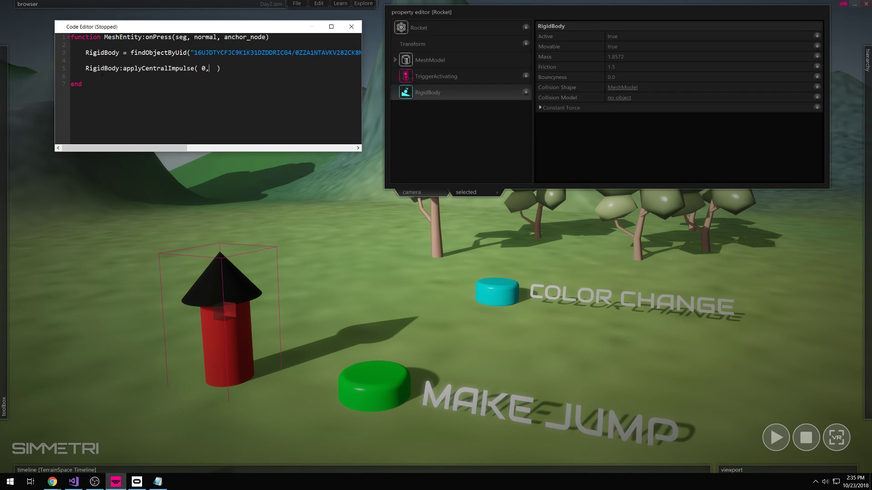
pyautogui.press('BackSpace')
pyautogui.press('BackSpace')
pyautogui.moveTo(195, 68); pyautogui.dragTo(122, 68)
pyautogui.click(201, 68)
pyautogui.press('Right')
pyautogui.press('Left')
# - Enter vector3(0,4,0) as the impulse argument and highlight it for explanation
pyautogui.write('vector3')
pyautogui.press('shift')
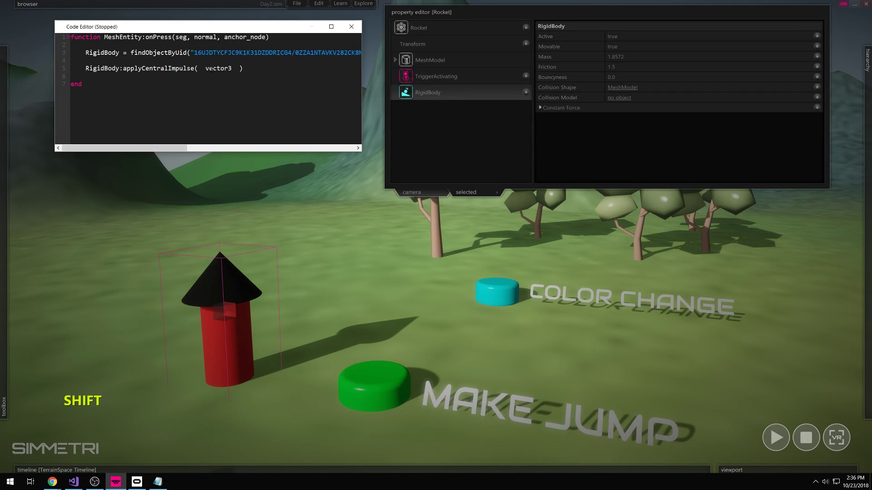
pyautogui.write('()')
pyautogui.press('Left')
pyautogui.press('Left')
pyautogui.press('Left')
pyautogui.press('Left')
pyautogui.hotkey('shift', 'Right')
pyautogui.hotkey('shift', 'Right')
pyautogui.hotkey('shift', 'Right')
pyautogui.hotkey('shift', 'Right')
pyautogui.hotkey('shift', 'Right')
pyautogui.hotkey('shift', 'Right')
pyautogui.press('Right')
pyautogui.press('Right')
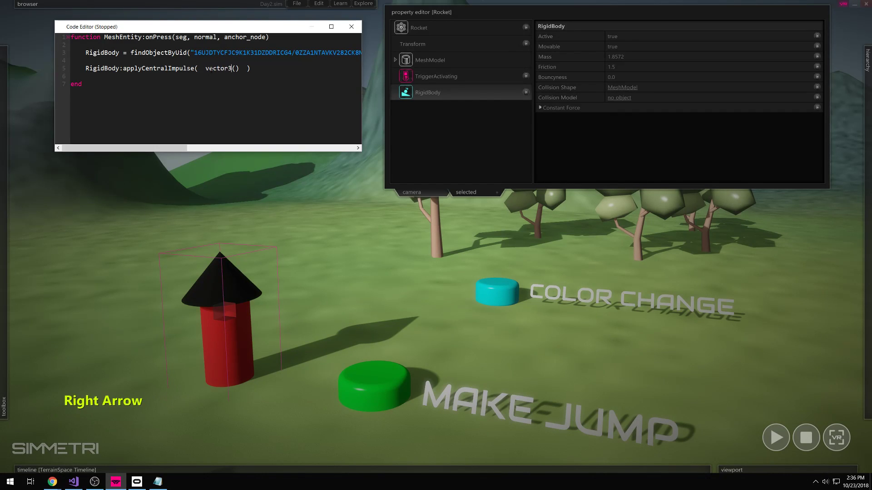
pyautogui.write('0,')
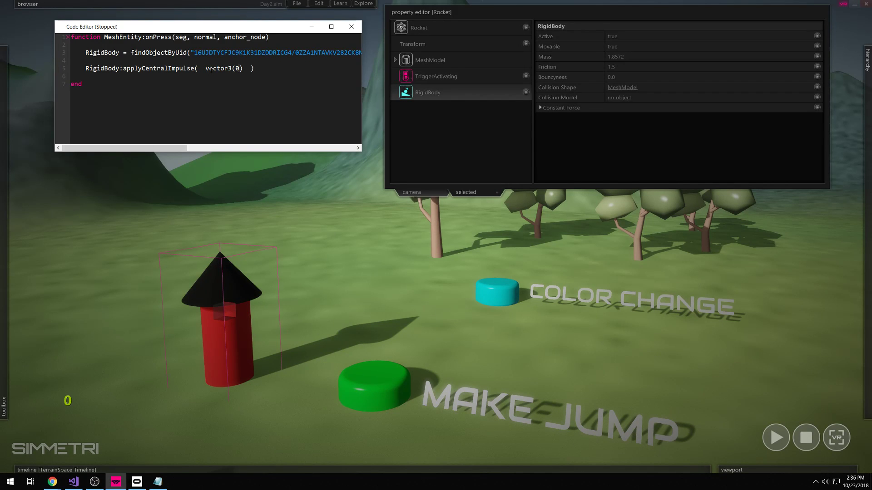
pyautogui.write('4,0')
pyautogui.press('Left')
pyautogui.press('Left')
pyautogui.press('Left')
pyautogui.press('Left')
pyautogui.press('Left')
pyautogui.hotkey('shift', 'Right')
pyautogui.press('Right')
pyautogui.press('Right')
pyautogui.press('Right')
pyautogui.press('Right')
pyautogui.press('Right')
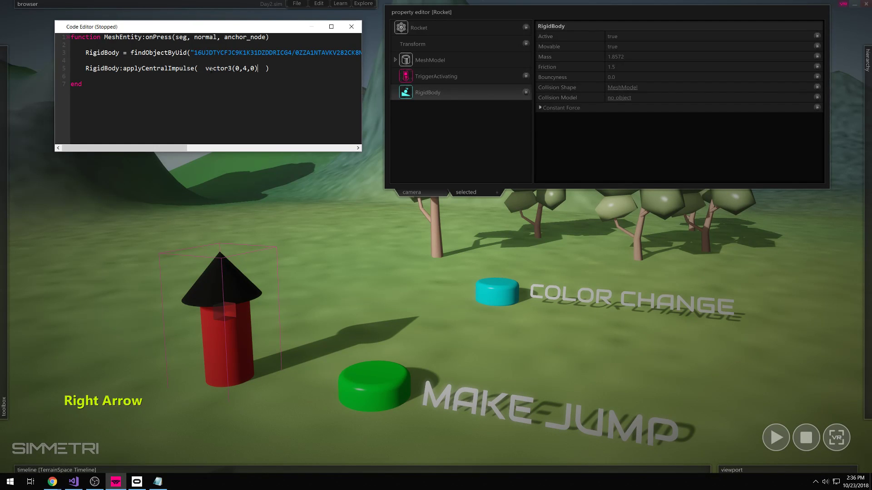
pyautogui.hotkey('shift', 'Left')
pyautogui.hotkey('shift', 'Left')
pyautogui.hotkey('shift', 'Left')
pyautogui.hotkey('shift', 'Left')
pyautogui.hotkey('shift', 'Left')
pyautogui.hotkey('shift', 'Left')
pyautogui.hotkey('shift', 'Left')
pyautogui.hotkey('shift', 'Left')
pyautogui.hotkey('shift', 'Left')
pyautogui.hotkey('shift', 'Left')
pyautogui.hotkey('shift', 'Left')
pyautogui.hotkey('shift', 'Left')
pyautogui.hotkey('shift', 'Left')
pyautogui.hotkey('shift', 'Left')
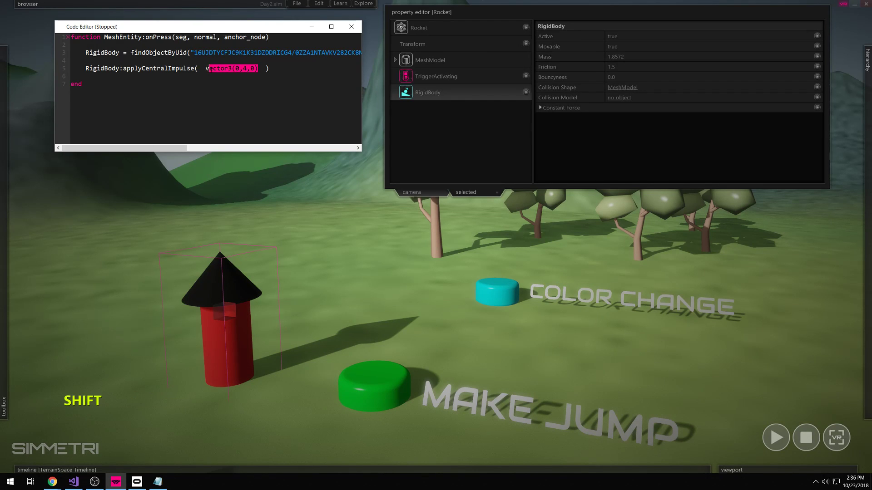
pyautogui.press('Right')
pyautogui.press('Left')
pyautogui.press('Right')
pyautogui.hotkey('shift', 'Left')
pyautogui.hotkey('shift', 'Left')
pyautogui.hotkey('shift', 'Left')
pyautogui.hotkey('shift', 'Left')
pyautogui.hotkey('shift', 'Left')
pyautogui.hotkey('shift', 'Left')
pyautogui.hotkey('shift', 'Left')
pyautogui.hotkey('shift', 'Left')
pyautogui.hotkey('shift', 'Left')
pyautogui.hotkey('shift', 'Left')
pyautogui.hotkey('shift', 'Left')
pyautogui.hotkey('shift', 'Left')
pyautogui.hotkey('shift', 'Left')
pyautogui.hotkey('shift', 'Left')
# - Highlight the 0,4,0 components and the full vector3(0,4,0) argument to explain them
pyautogui.click(254, 68)
pyautogui.moveTo(254, 68); pyautogui.dragTo(235, 68)
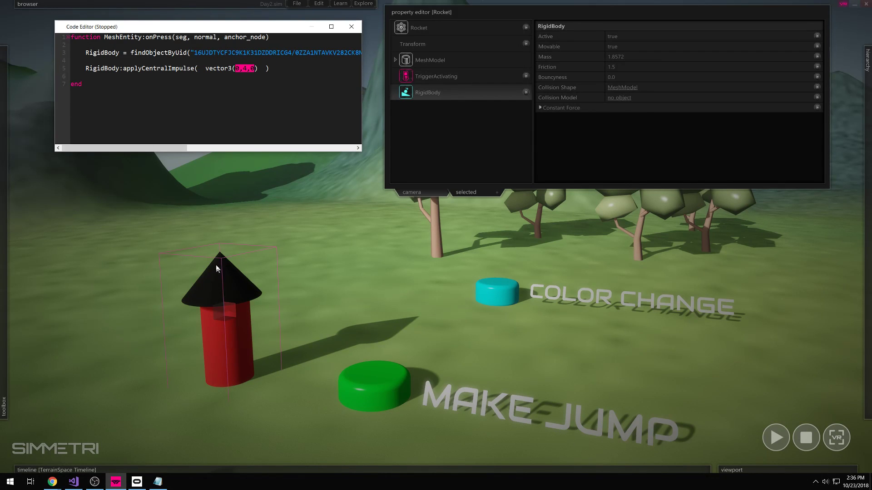
pyautogui.click(256, 70)
pyautogui.moveTo(256, 70); pyautogui.dragTo(206, 70)
pyautogui.click(256, 69)
pyautogui.moveTo(258, 68); pyautogui.dragTo(204, 68)
pyautogui.click(123, 68)
# - Highlight the RigidBody variable, then click empty terrain to deselect the Rocket
pyautogui.moveTo(122, 69); pyautogui.dragTo(85, 69)
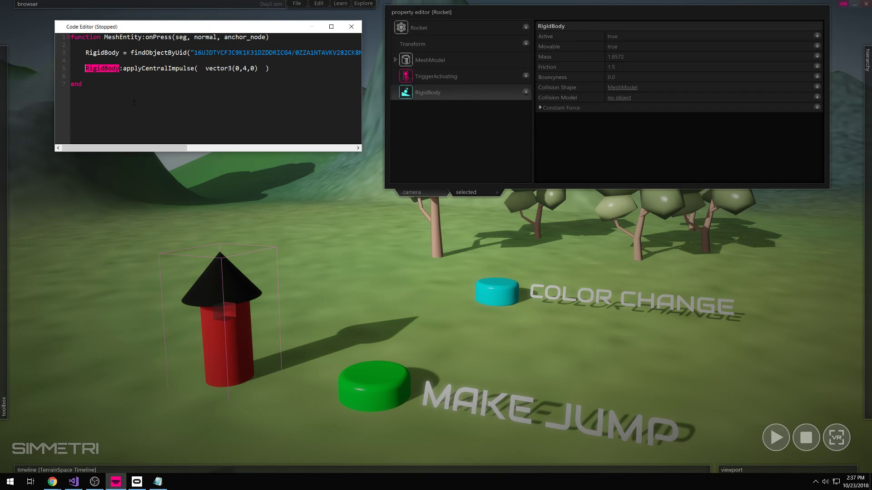
pyautogui.click(131, 76)
pyautogui.click(681, 385)
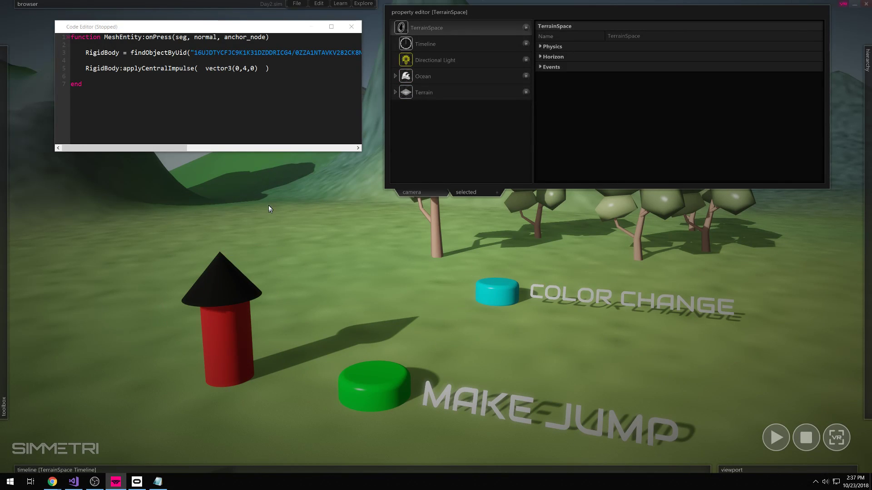
pyautogui.click(775, 438)
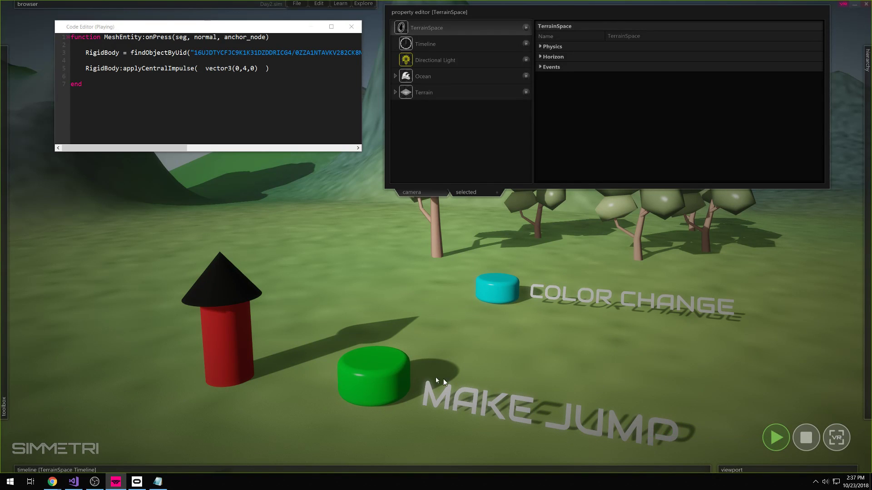
pyautogui.click(390, 374)
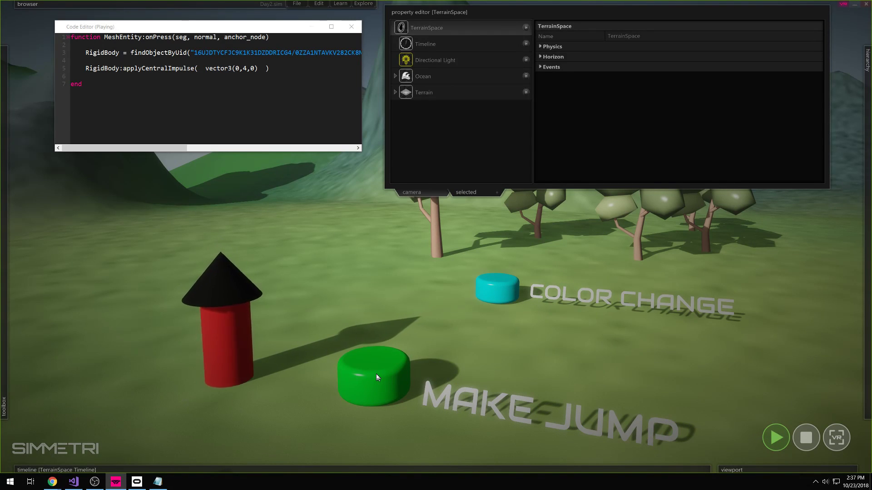
pyautogui.click(376, 377)
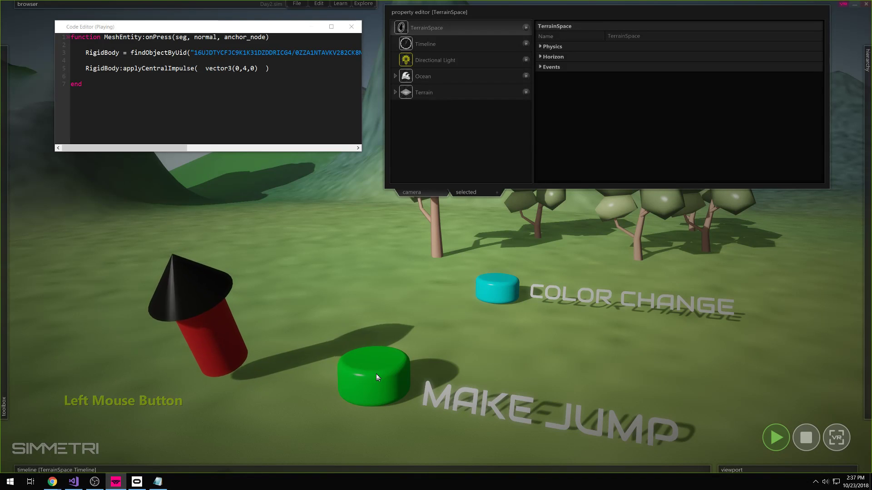
pyautogui.click(806, 438)
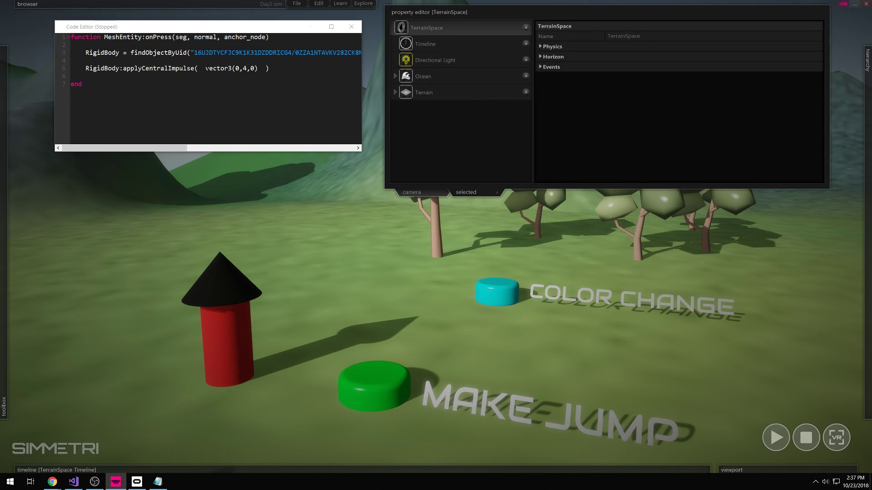
pyautogui.moveTo(256, 68); pyautogui.dragTo(205, 68)
pyautogui.doubleClick(218, 68)
pyautogui.moveTo(269, 69); pyautogui.dragTo(123, 68)
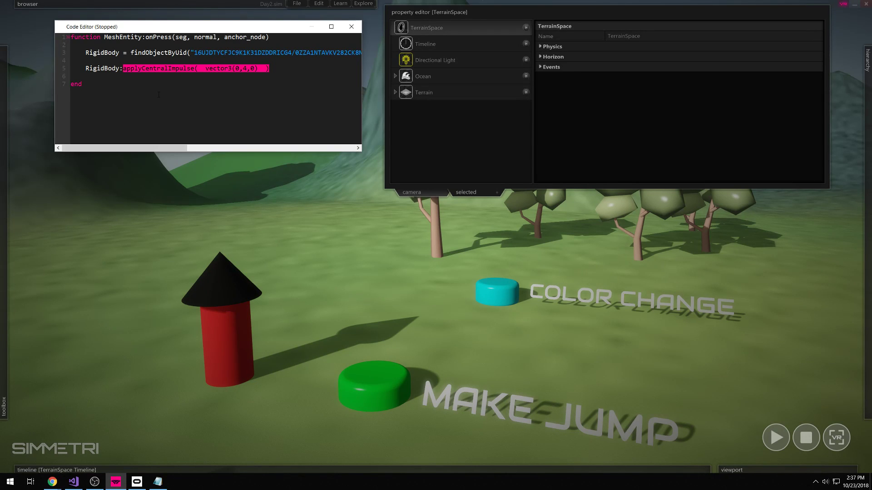
pyautogui.click(118, 86)
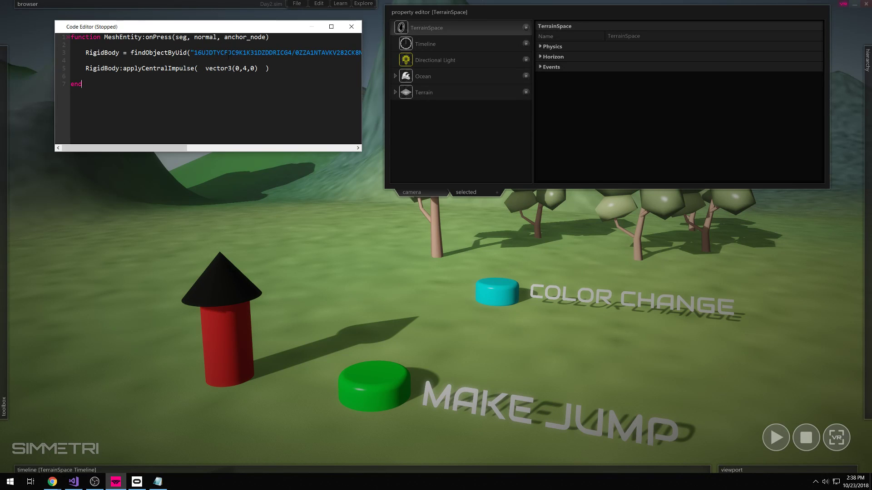
# - Change the impulse to vector3(0,14,0) and test MAKE JUMP in play mode
pyautogui.click(242, 62)
pyautogui.click(243, 69)
pyautogui.write('1')
pyautogui.click(392, 313)
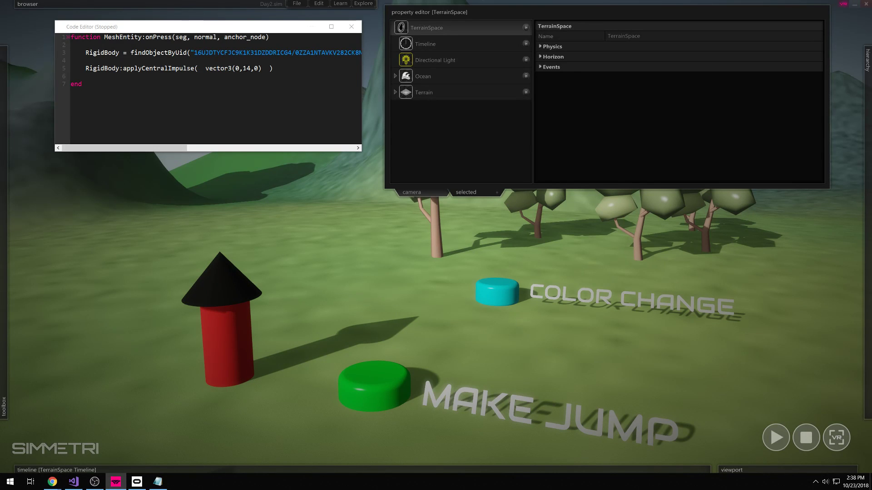
pyautogui.click(776, 437)
pyautogui.click(377, 381)
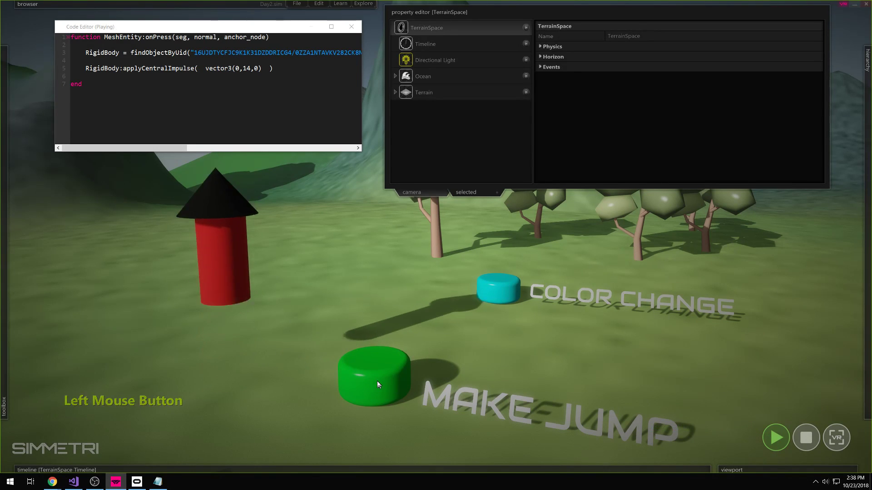
pyautogui.click(801, 438)
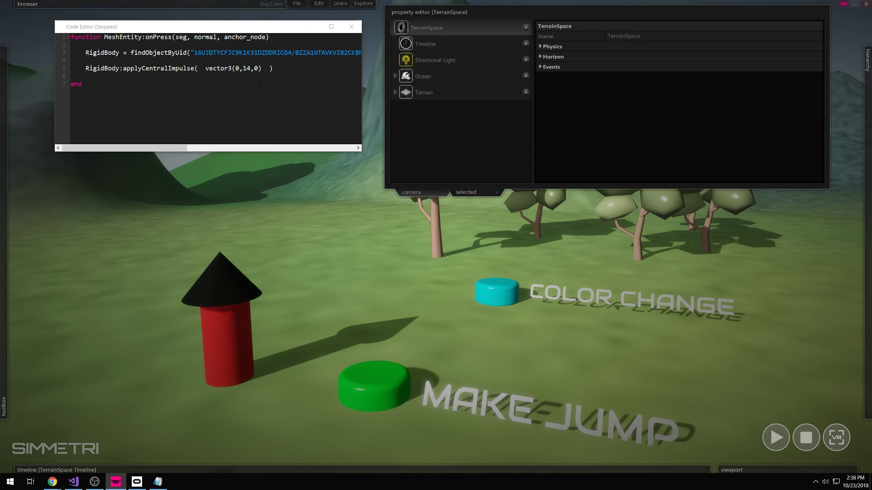
# - Raise the impulse to vector3(0,140,0), test the launch, and watch the rocket fly skyward
pyautogui.write('0')
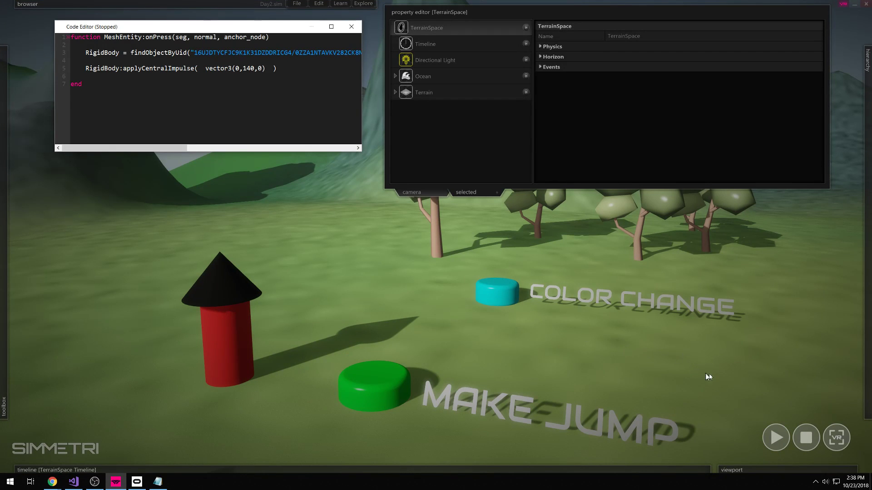
pyautogui.click(776, 437)
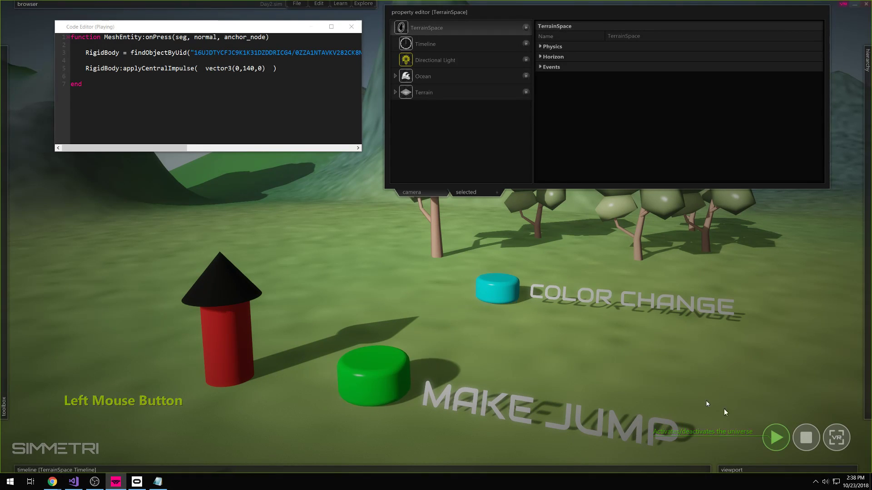
pyautogui.click(385, 390)
pyautogui.moveTo(369, 304); pyautogui.dragTo(369, 245, button='right')
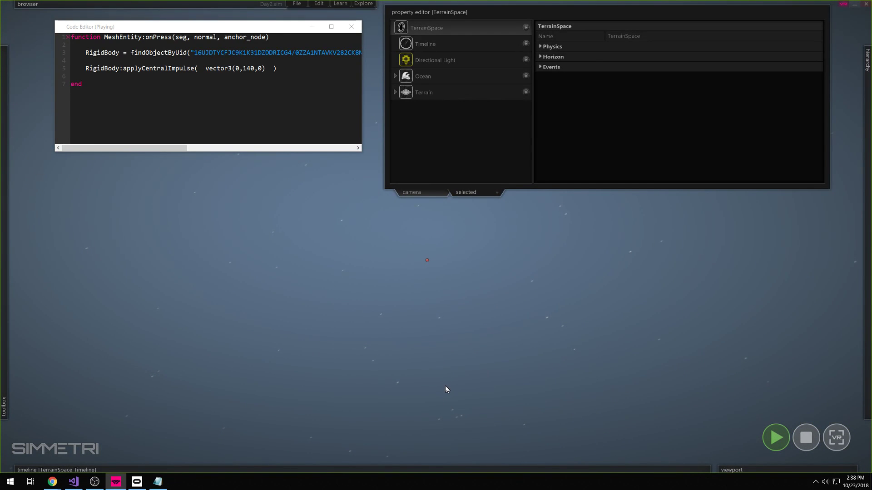
pyautogui.moveTo(522, 316); pyautogui.dragTo(586, 340, button='right')
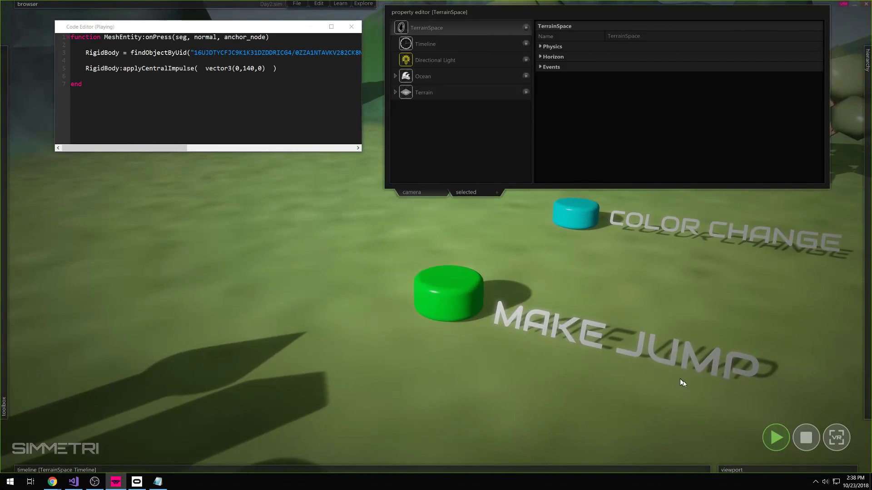
pyautogui.click(809, 441)
pyautogui.moveTo(274, 70); pyautogui.dragTo(206, 68)
# - Highlight the vector3(0,140,0) argument and the applyCentralImpulse call to explain them
pyautogui.click(256, 74)
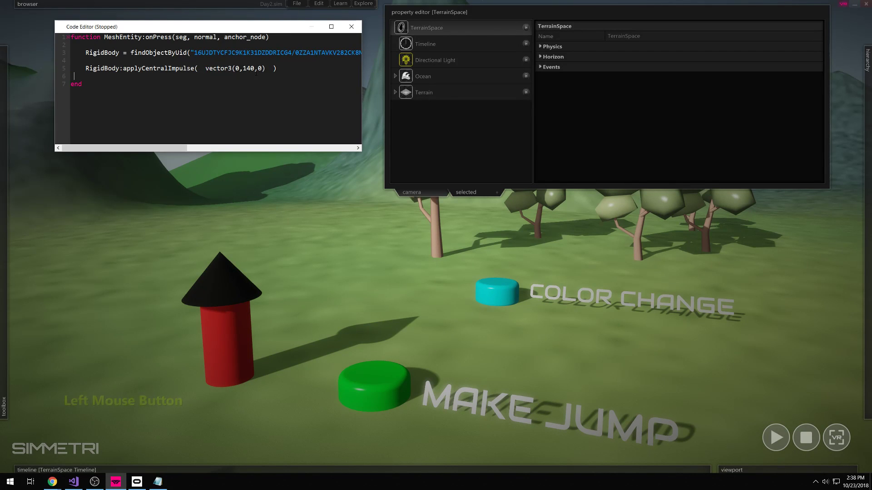
pyautogui.moveTo(265, 68); pyautogui.dragTo(205, 68)
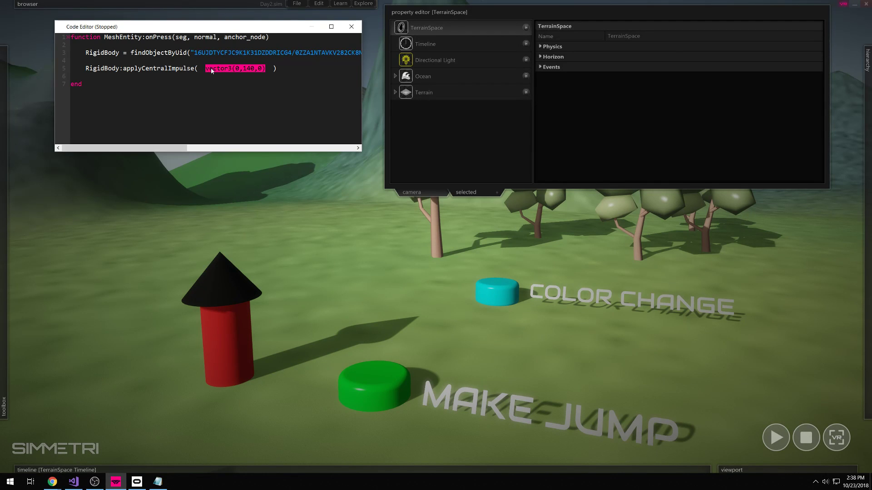
pyautogui.click(267, 69)
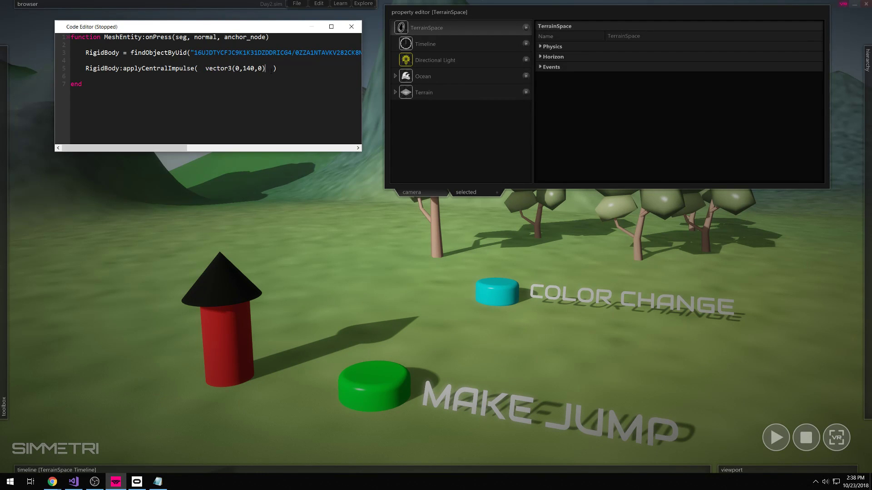
pyautogui.moveTo(195, 69); pyautogui.dragTo(120, 70)
pyautogui.click(205, 69)
pyautogui.click(269, 69)
pyautogui.moveTo(269, 69); pyautogui.dragTo(206, 69)
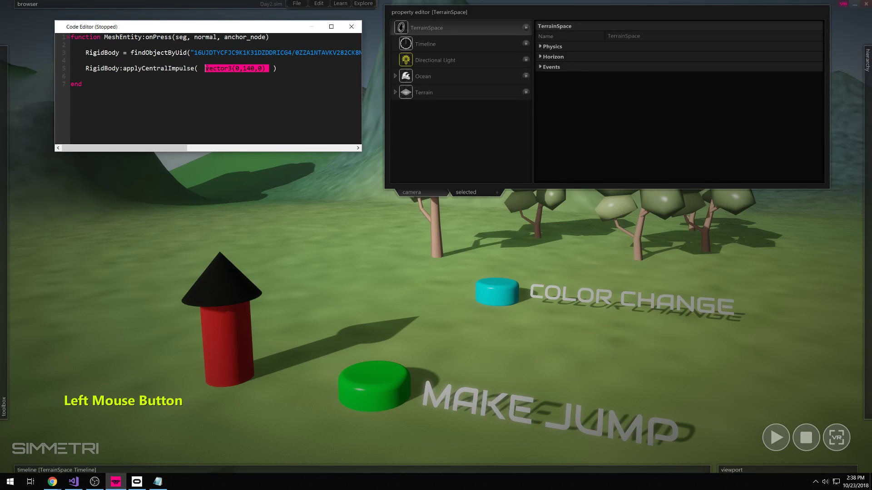
pyautogui.click(249, 68)
pyautogui.doubleClick(249, 68)
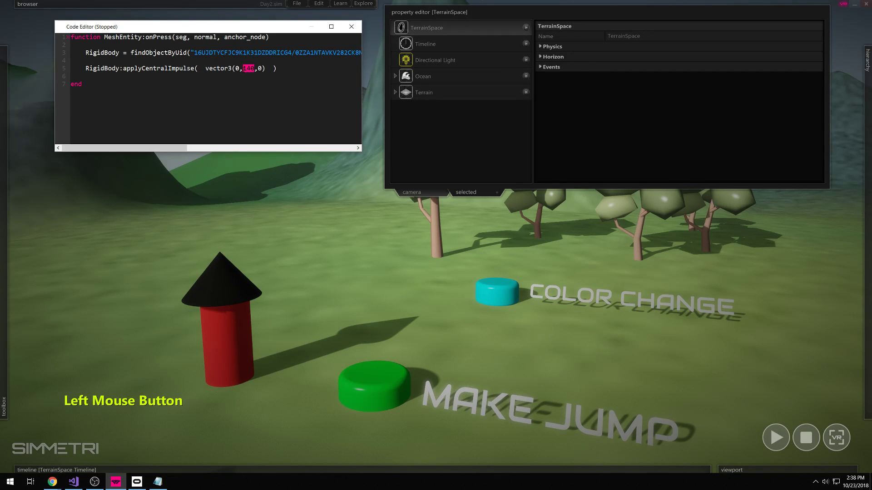
pyautogui.click(251, 69)
# - Delete the trailing 0 so the impulse reads vector3(0,14,0)
pyautogui.moveTo(276, 68); pyautogui.dragTo(85, 69)
pyautogui.click(82, 69)
pyautogui.hotkey('shift', 'End')
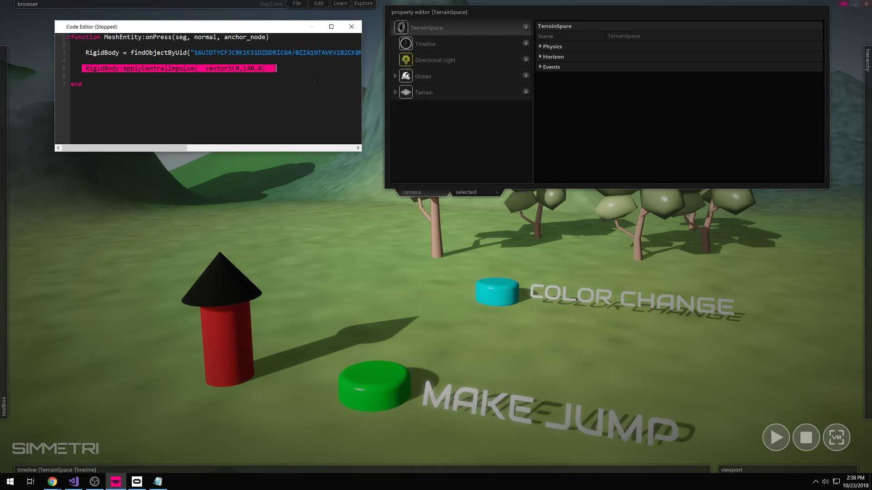
pyautogui.click(251, 68)
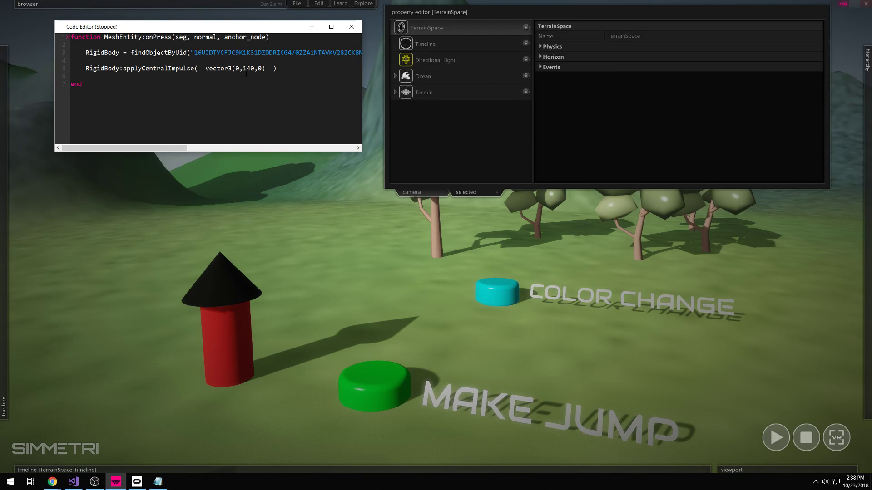
pyautogui.hotkey('shift', 'Right')
pyautogui.press('BackSpace')
pyautogui.click(240, 88)
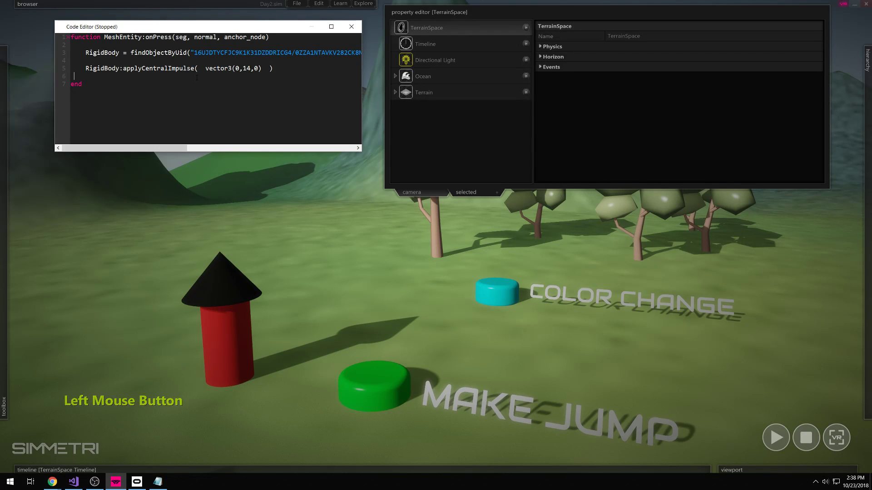
pyautogui.click(293, 71)
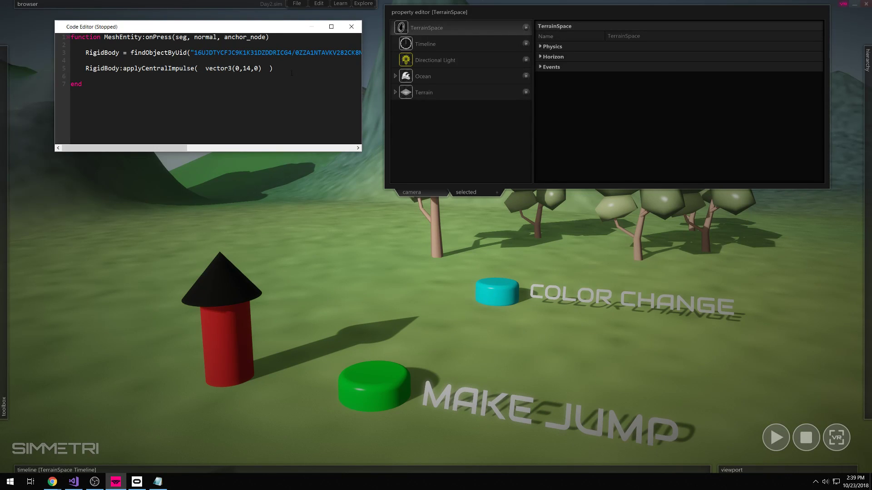
# - Select the green jump button in the scene
pyautogui.click(399, 348)
pyautogui.click(364, 383)
pyautogui.click(383, 316)
pyautogui.click(368, 386)
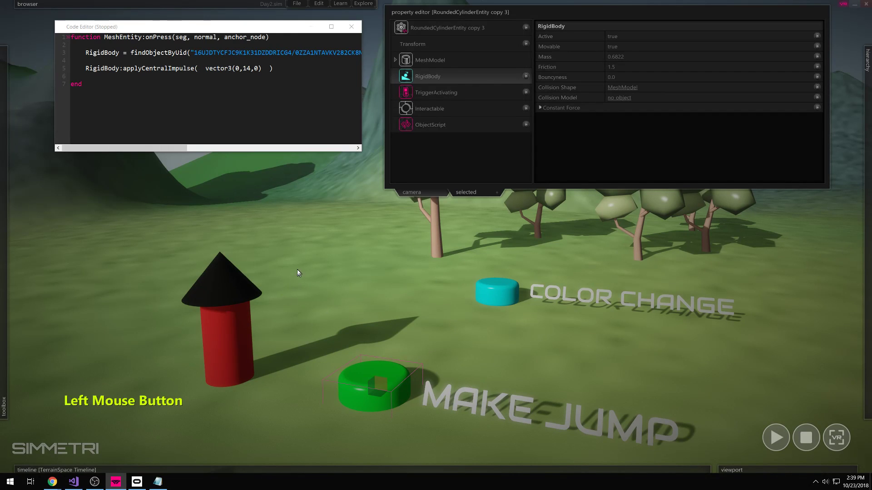
# - Delete the two RigidBody findObjectByUid lines above the impulse call
pyautogui.click(241, 295)
pyautogui.click(214, 77)
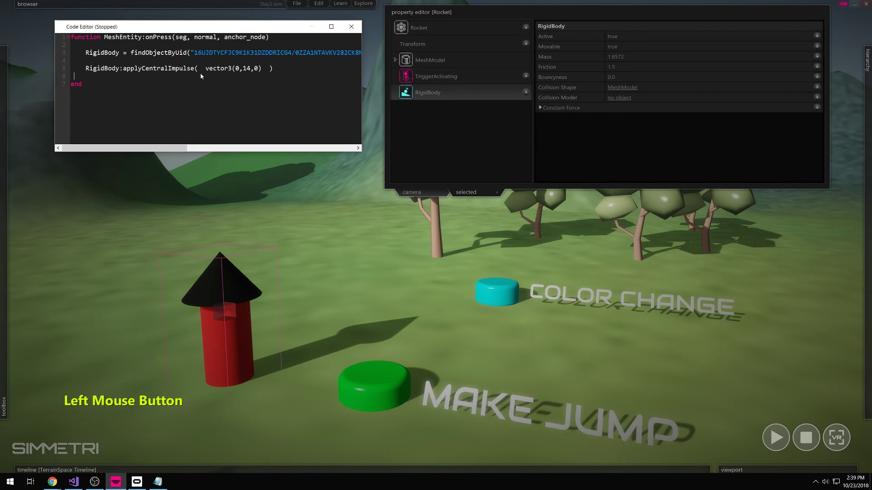
pyautogui.hotkey('ctrl', 'v')
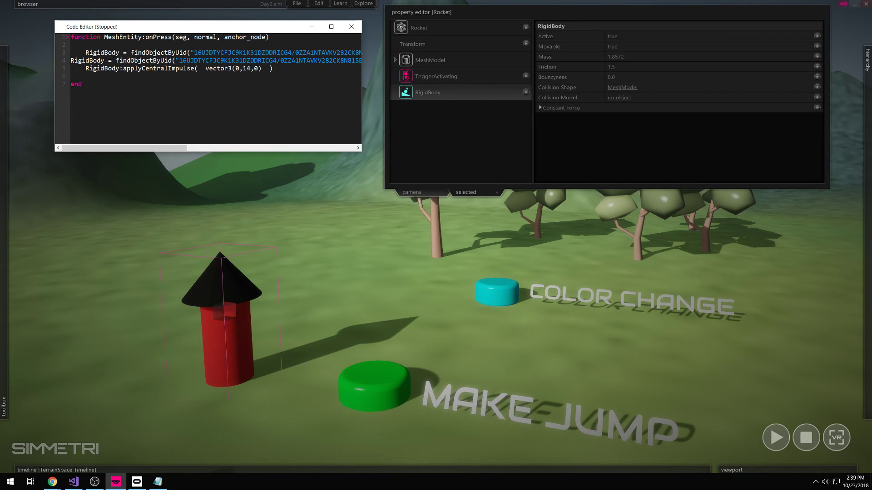
pyautogui.click(81, 68)
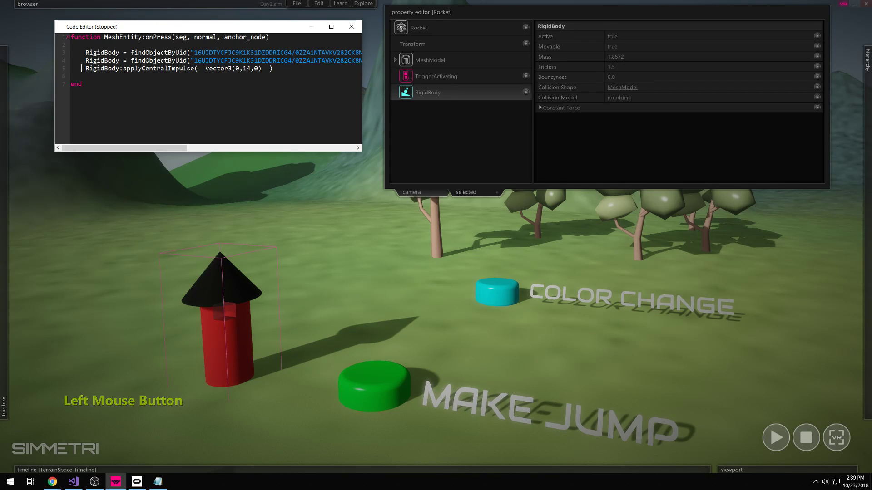
pyautogui.press('Return')
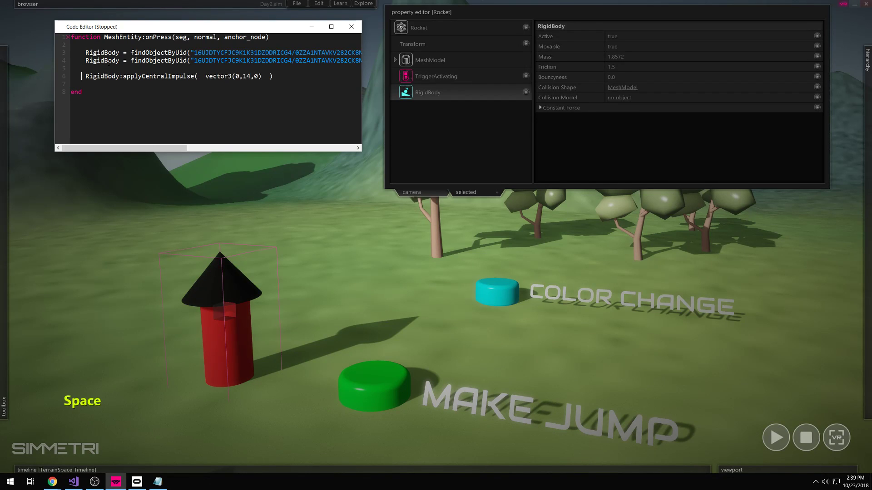
pyautogui.press('BackSpace')
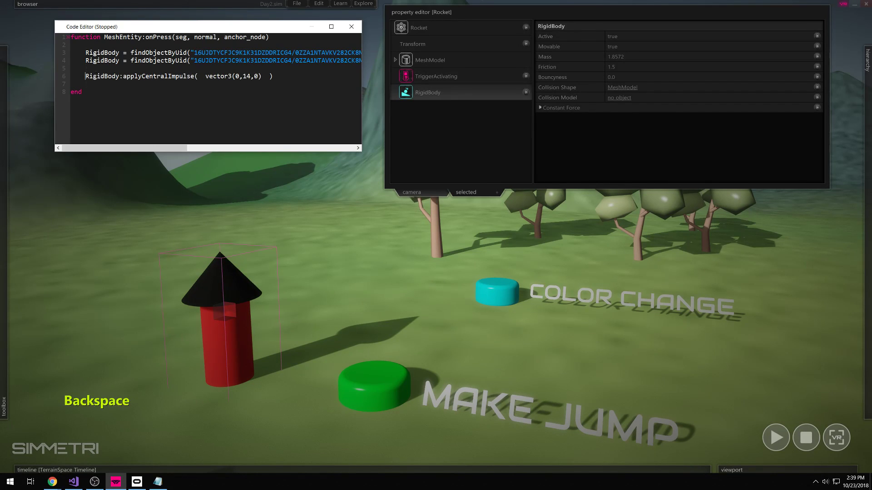
pyautogui.moveTo(82, 68); pyautogui.dragTo(85, 53)
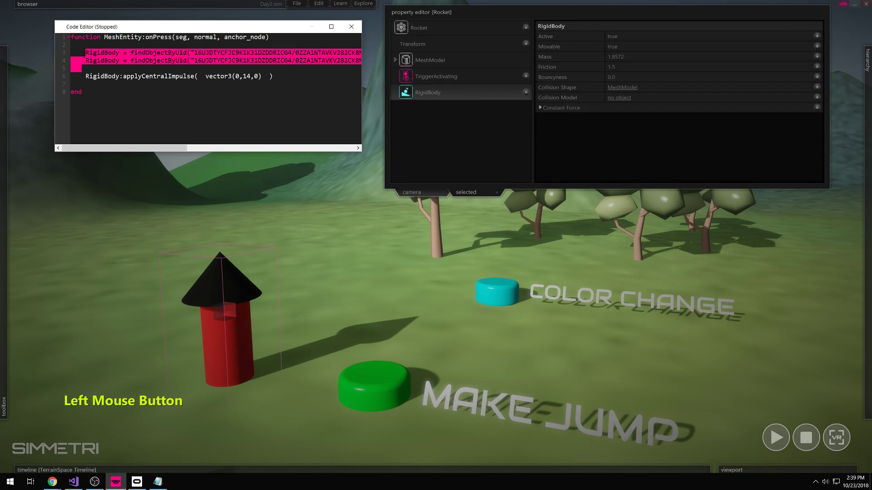
pyautogui.press('BackSpace')
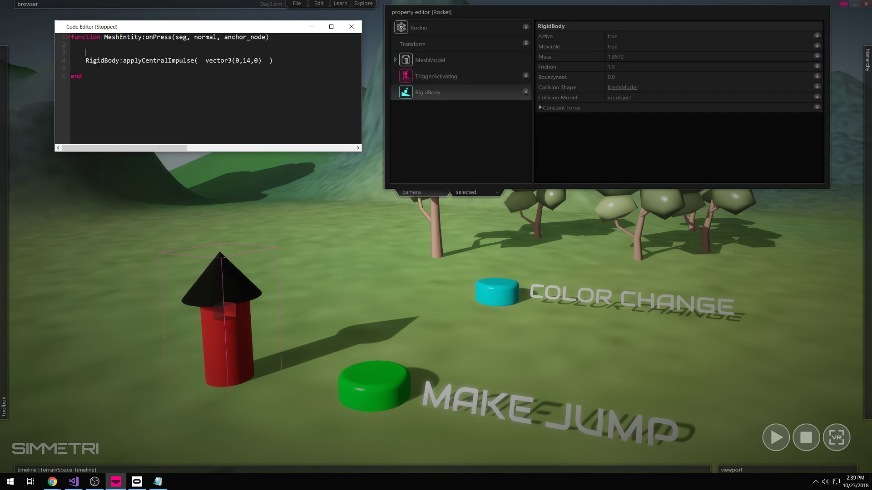
pyautogui.press('Return')
# - Paste a Rocket lookup line onto line 3, then delete it to redo it
pyautogui.click(91, 54)
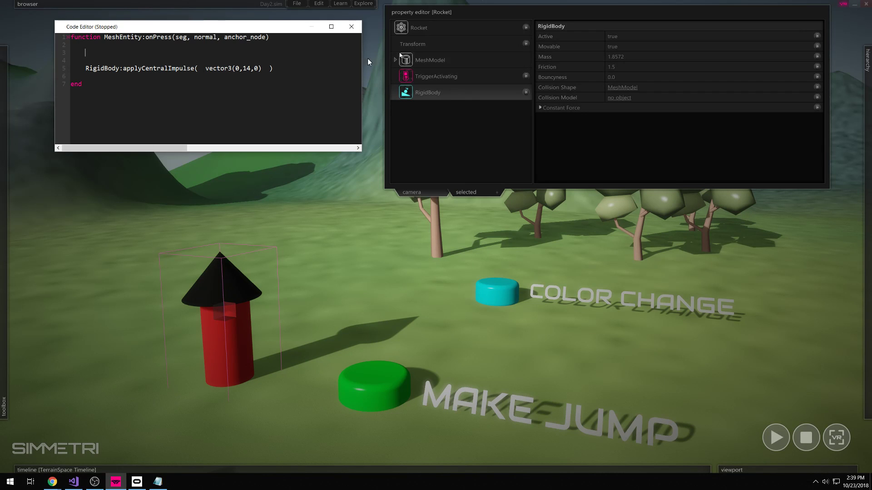
pyautogui.click(396, 30)
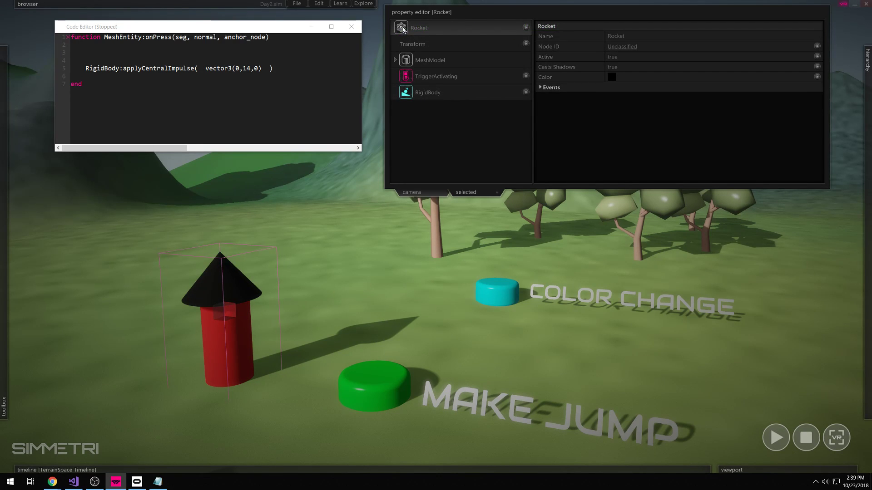
pyautogui.click(318, 41)
pyautogui.click(126, 55)
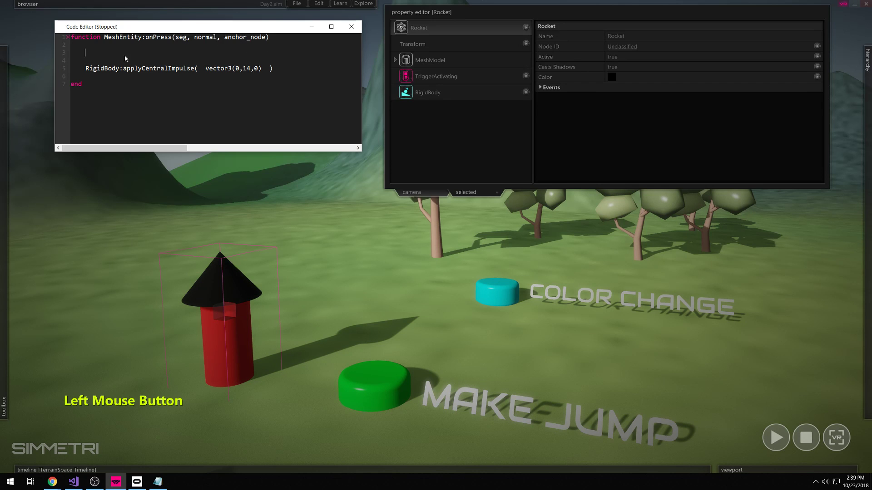
pyautogui.click(94, 54)
pyautogui.hotkey('ctrl', 'v')
pyautogui.click(93, 60)
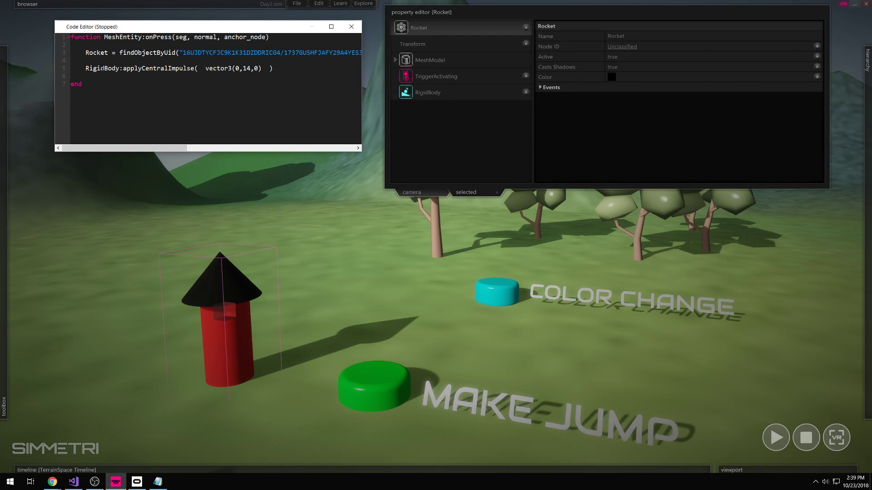
pyautogui.press('Return')
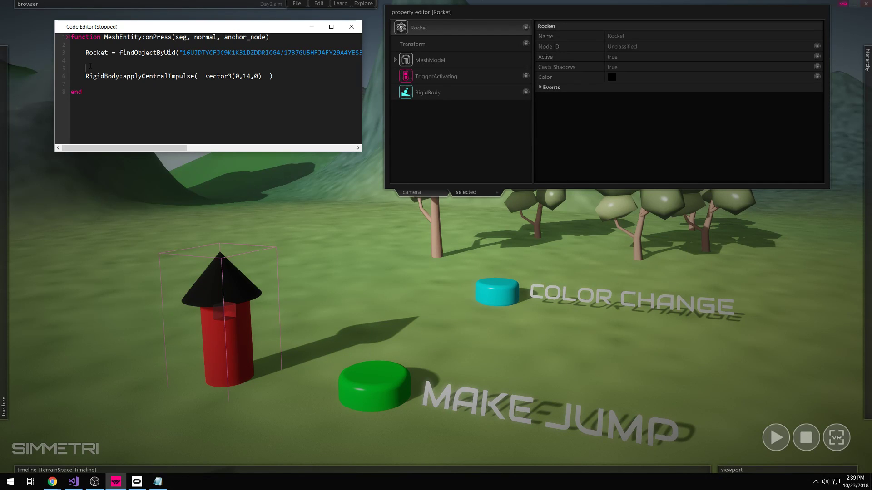
pyautogui.click(85, 62)
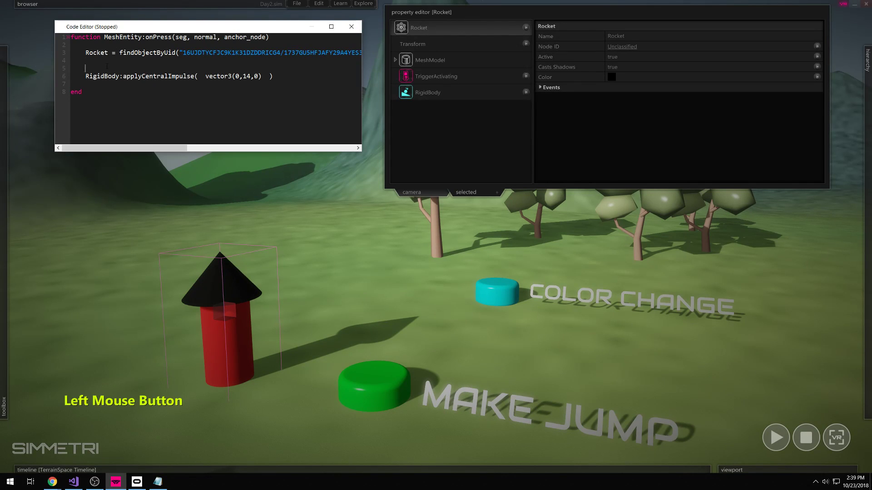
pyautogui.moveTo(85, 53); pyautogui.dragTo(86, 68)
pyautogui.press('BackSpace')
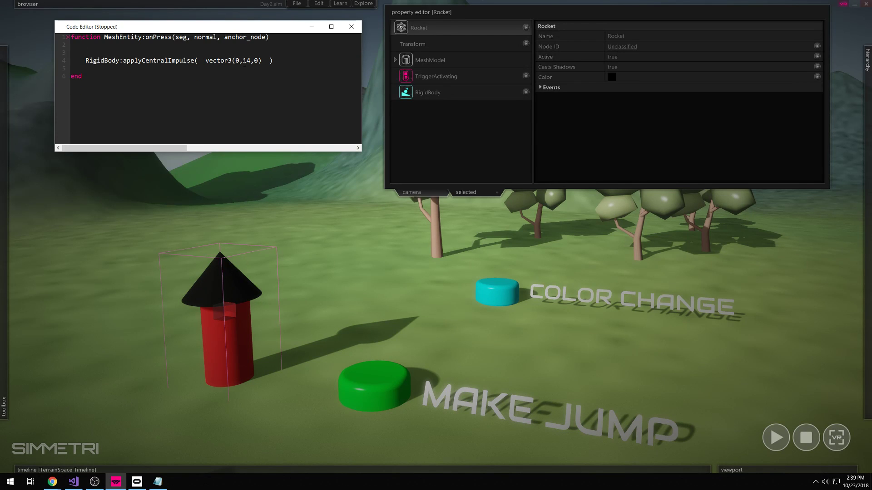
# - Drag the Rocket node into the script to insert a Rocket = findObjectByUid line
pyautogui.click(229, 289)
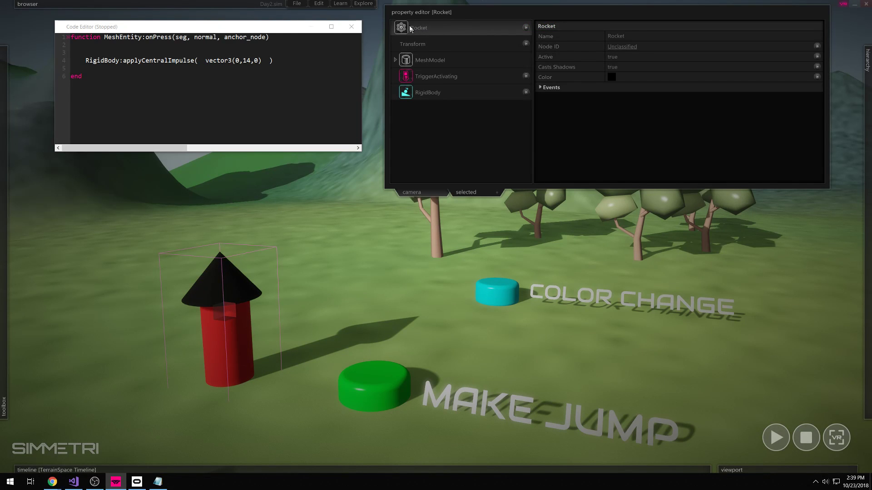
pyautogui.moveTo(400, 31); pyautogui.dragTo(90, 55)
pyautogui.click(90, 55)
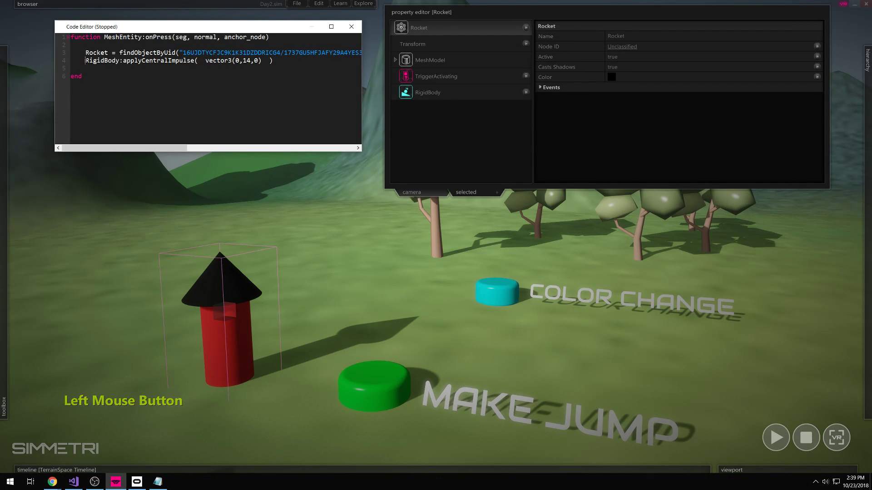
pyautogui.press('Return')
pyautogui.press('Return')
pyautogui.doubleClick(116, 78)
pyautogui.doubleClick(90, 60)
pyautogui.click(91, 60)
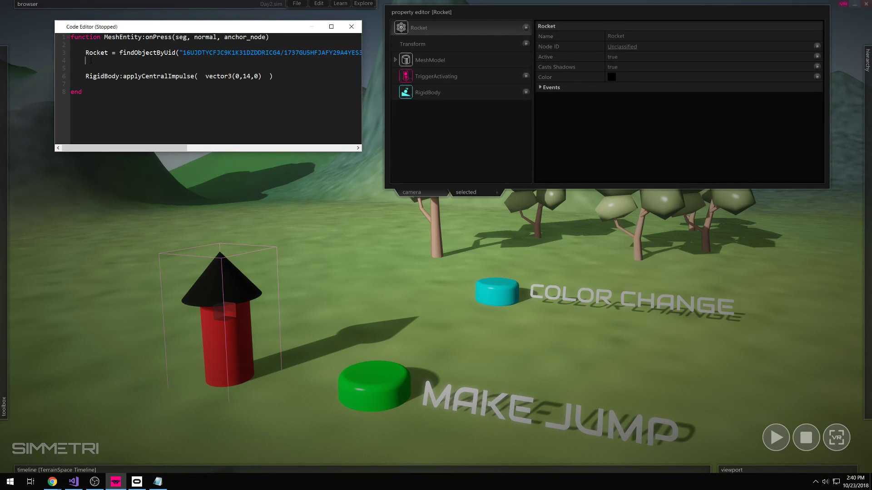
pyautogui.click(96, 61)
# - Type Rocket:getRigidBody() on a new line below the Rocket lookup
pyautogui.press('Return')
pyautogui.write('Rocket')
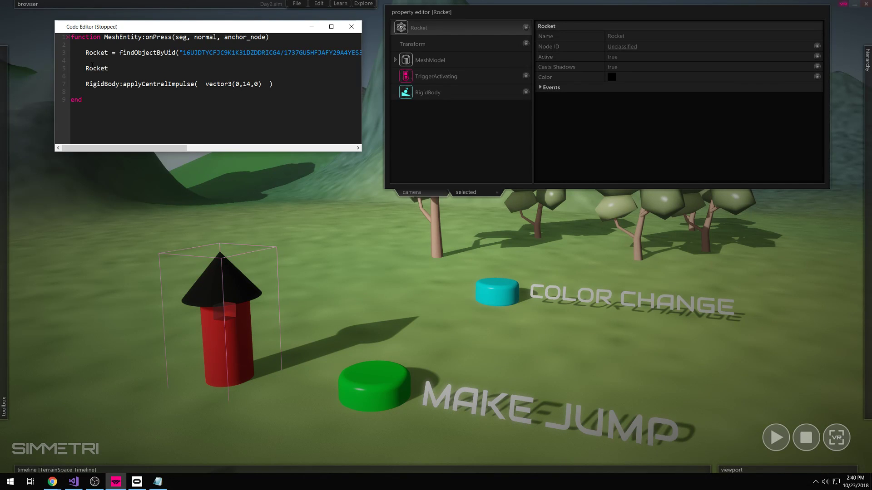
pyautogui.write(':getRigid')
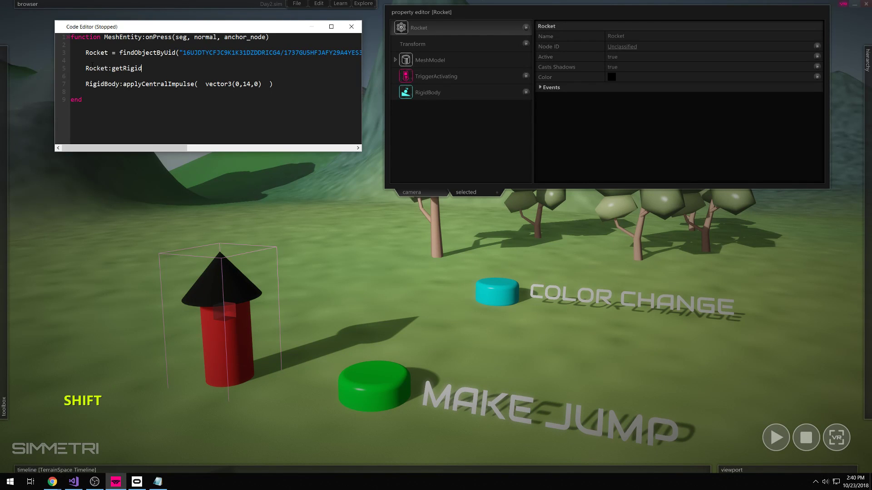
pyautogui.write('Body()')
pyautogui.click(83, 94)
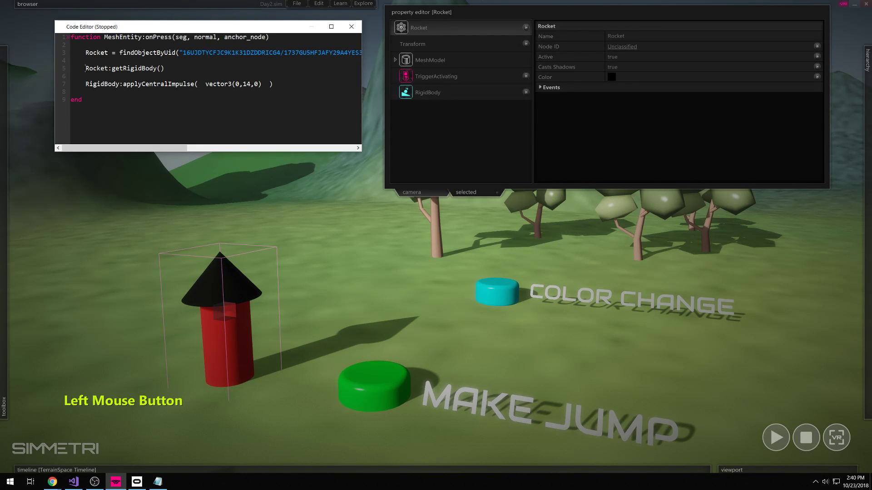
pyautogui.click(82, 94)
pyautogui.press('BackSpace')
pyautogui.press('BackSpace')
pyautogui.press('BackSpace')
pyautogui.press('BackSpace')
pyautogui.press('BackSpace')
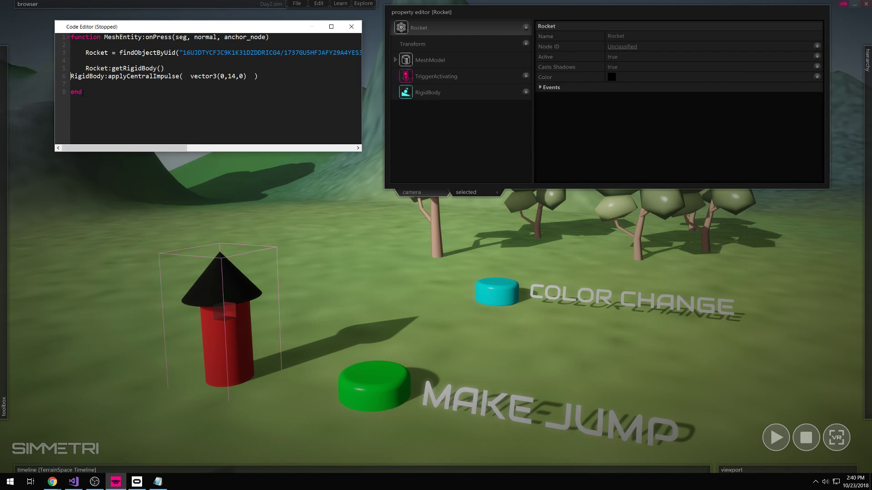
# - Chain :applyCentralImpulse(vector3(0,14,0)) onto Rocket:getRigidBody(), removing RigidBody, and add a blank line before end
pyautogui.moveTo(166, 68); pyautogui.dragTo(70, 76)
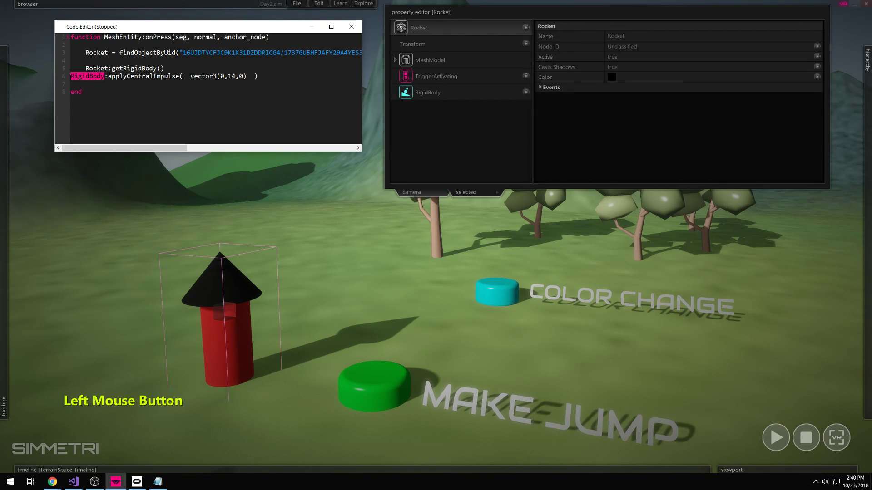
pyautogui.click(167, 68)
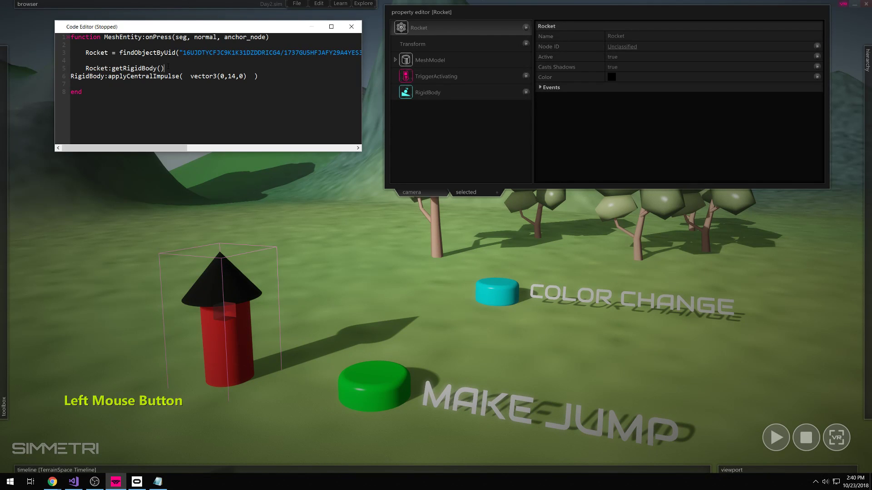
pyautogui.moveTo(167, 68); pyautogui.dragTo(83, 69)
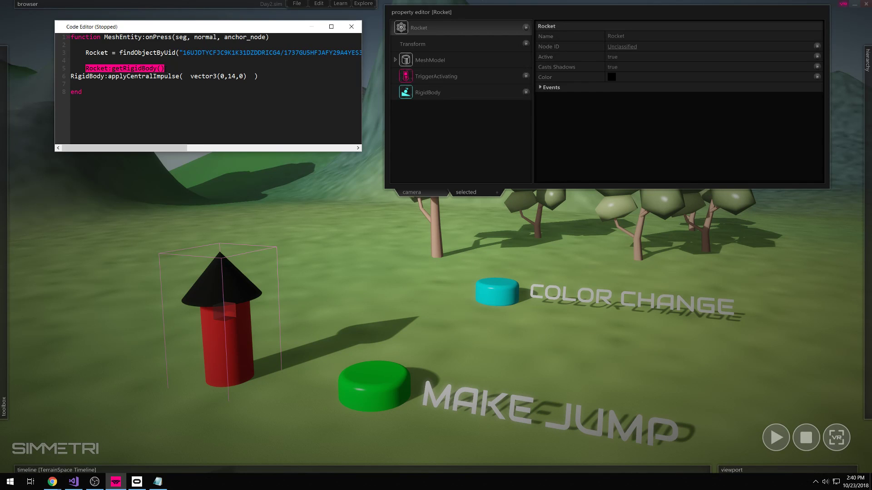
pyautogui.moveTo(71, 76); pyautogui.dragTo(104, 76)
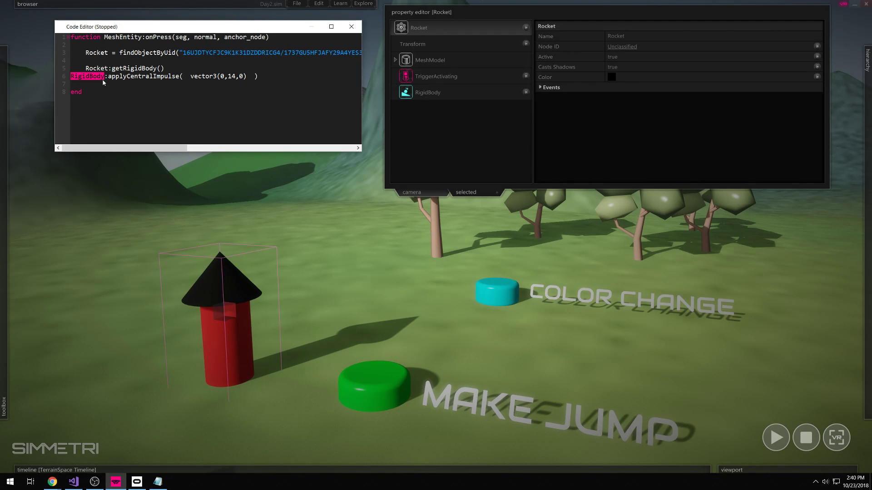
pyautogui.press('BackSpace')
pyautogui.press('BackSpace')
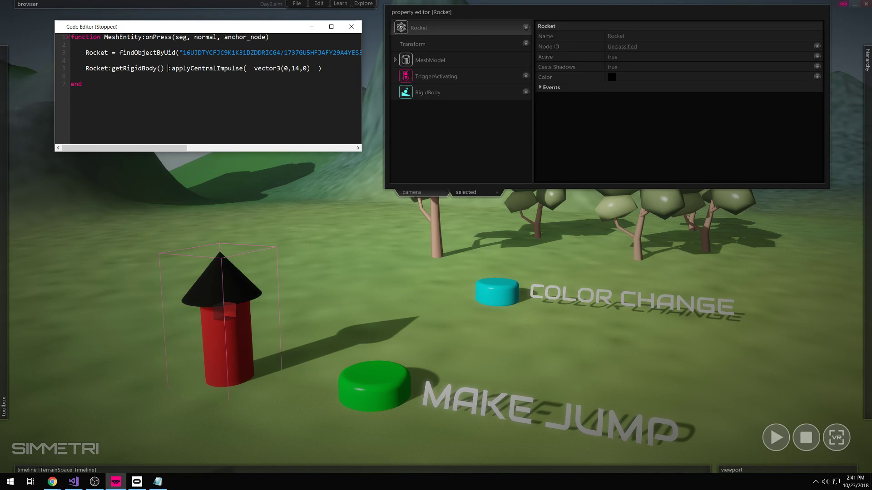
pyautogui.press('BackSpace')
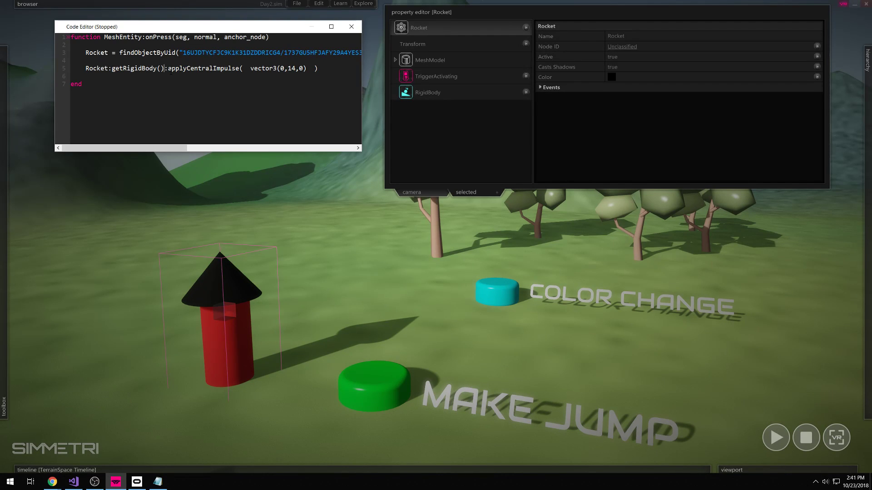
pyautogui.moveTo(168, 67); pyautogui.dragTo(318, 68)
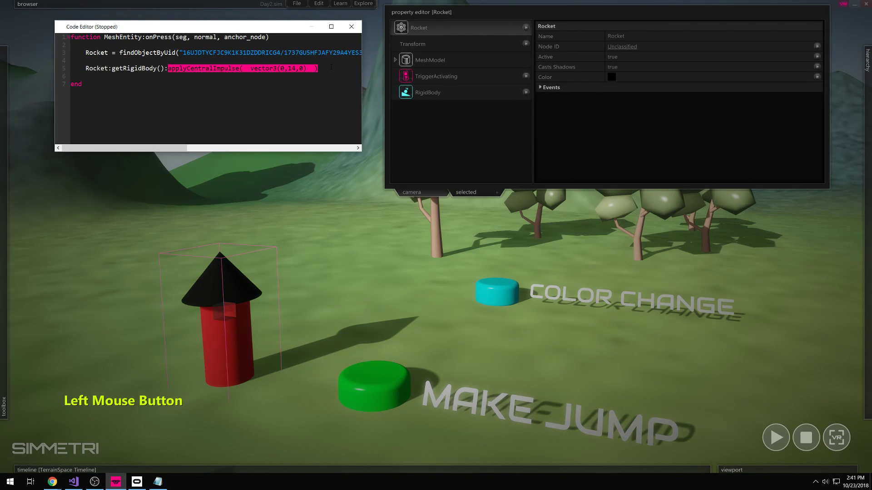
pyautogui.click(324, 79)
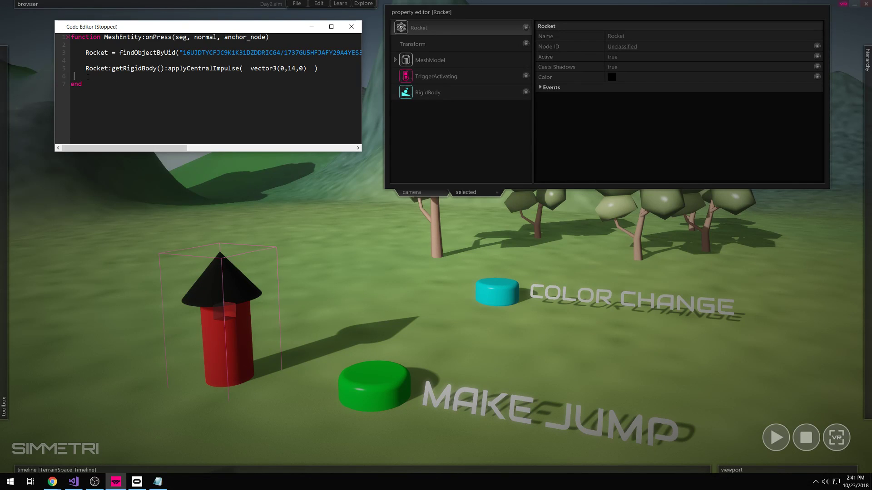
pyautogui.press('Return')
pyautogui.press('Up')
pyautogui.click(772, 438)
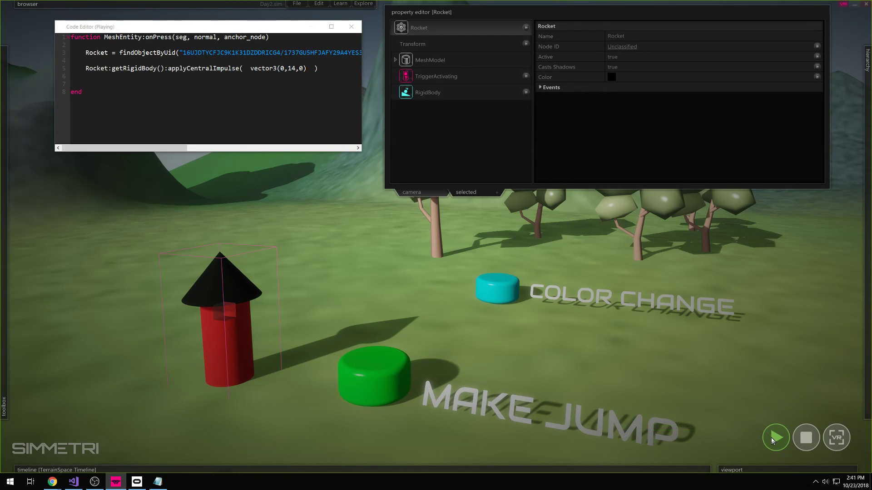
pyautogui.click(376, 382)
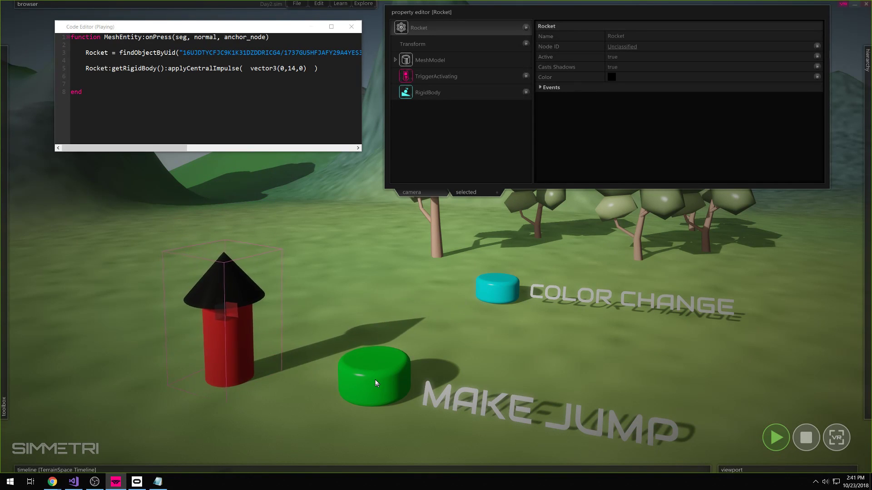
pyautogui.click(375, 380)
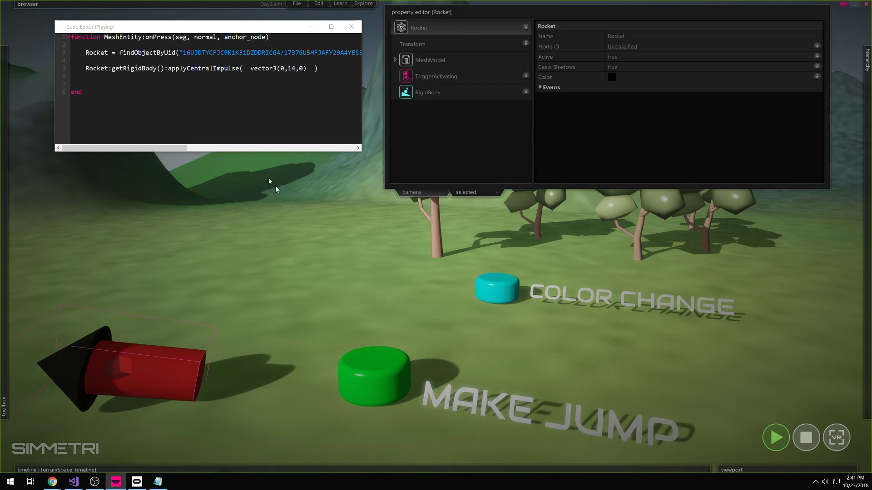
pyautogui.moveTo(306, 69); pyautogui.dragTo(85, 68)
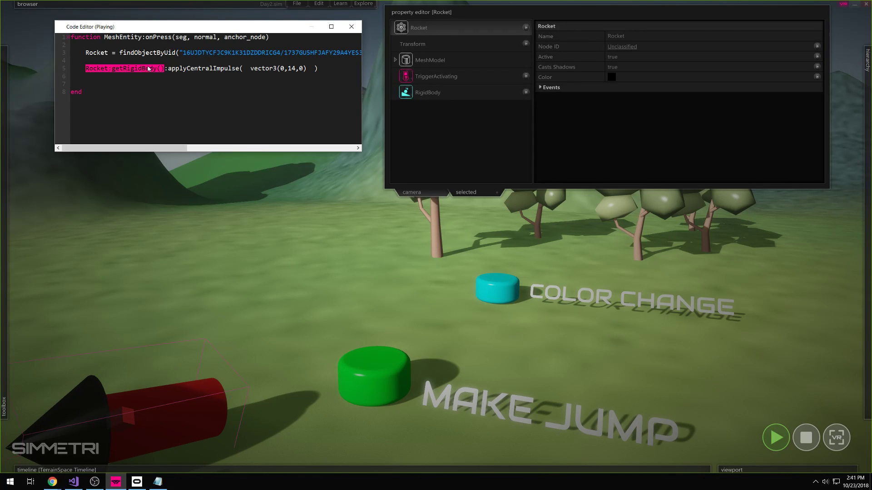
pyautogui.moveTo(167, 80); pyautogui.dragTo(176, 85)
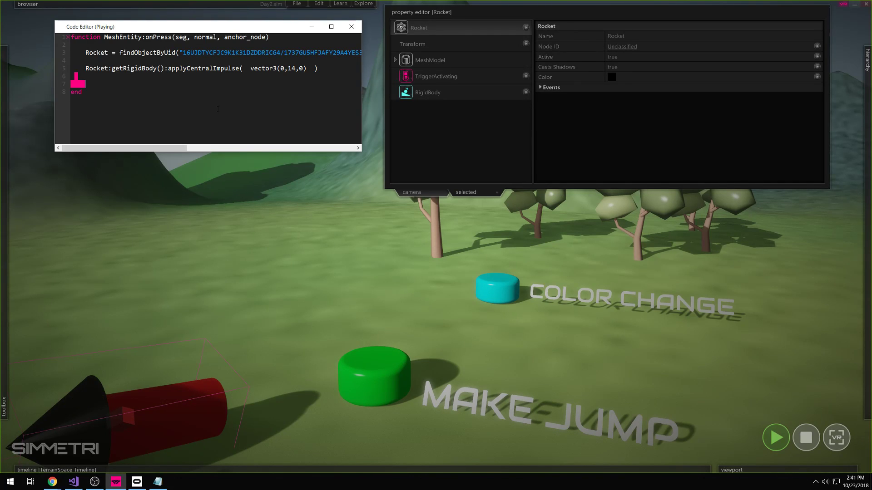
pyautogui.click(806, 437)
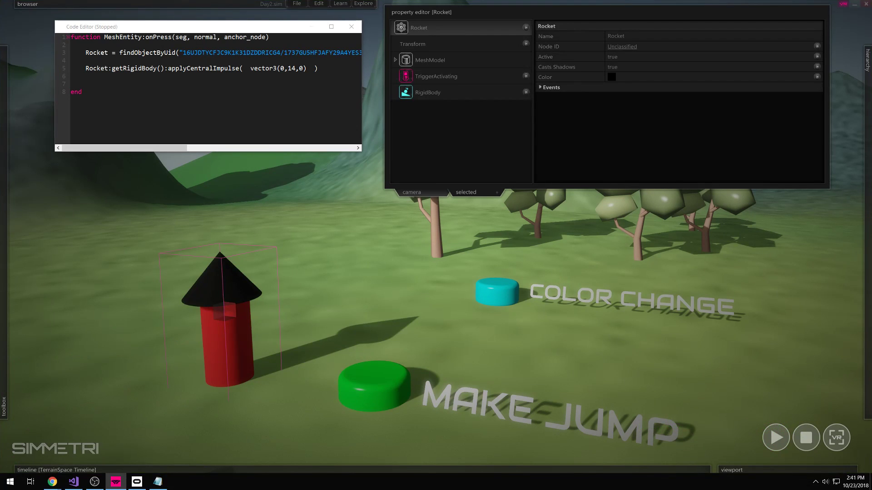
# - Insert a blank line above the Rocket:getRigidBody():applyCentralImpulse line
pyautogui.click(118, 79)
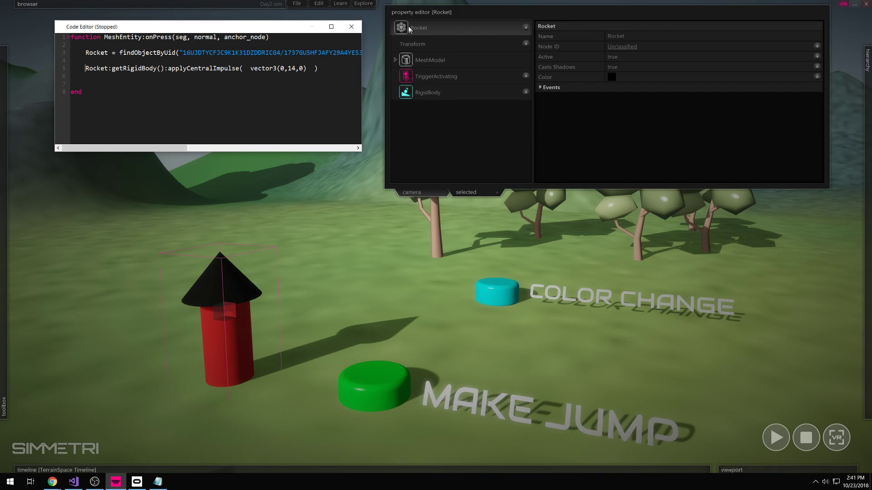
pyautogui.click(395, 59)
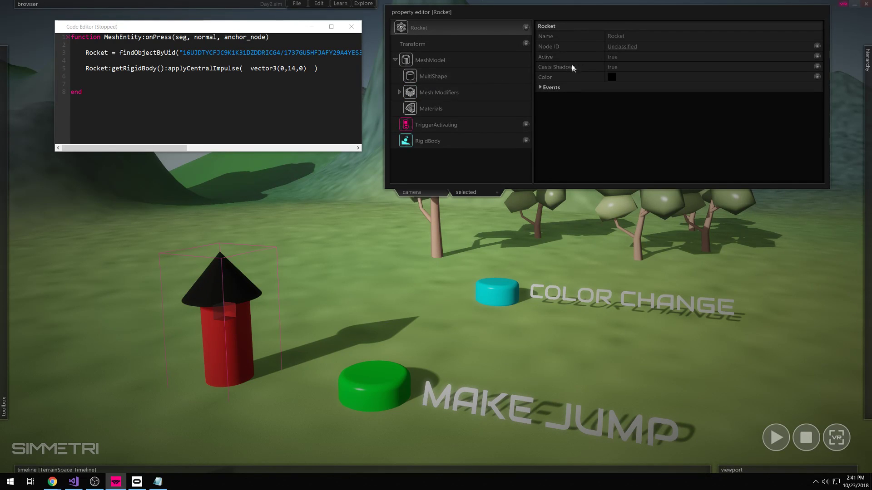
pyautogui.click(395, 60)
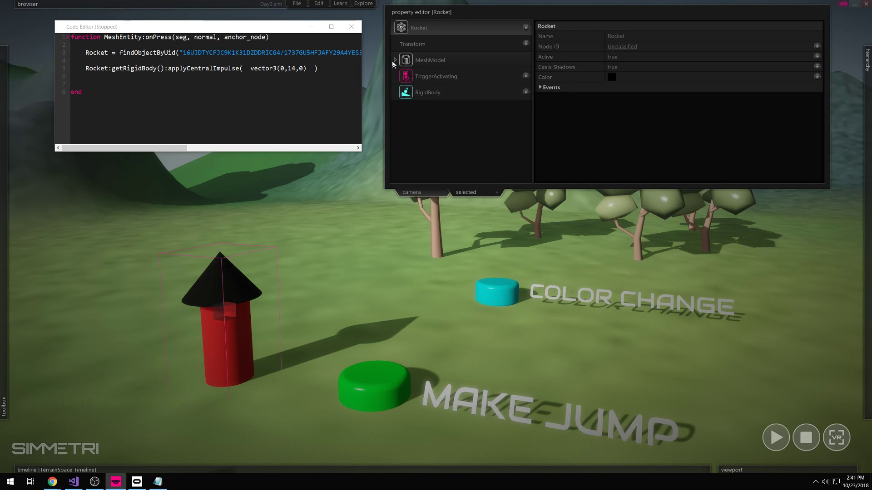
pyautogui.click(104, 82)
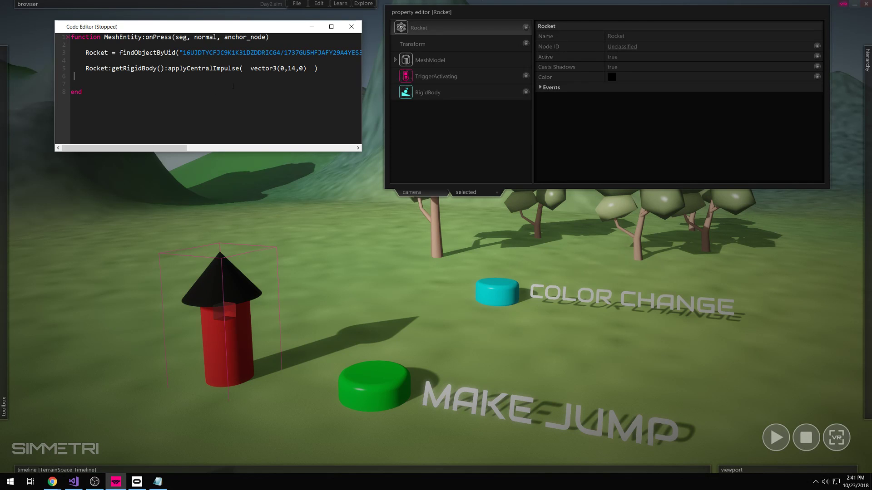
pyautogui.click(317, 69)
pyautogui.click(92, 81)
pyautogui.moveTo(112, 69); pyautogui.dragTo(318, 70)
pyautogui.click(165, 70)
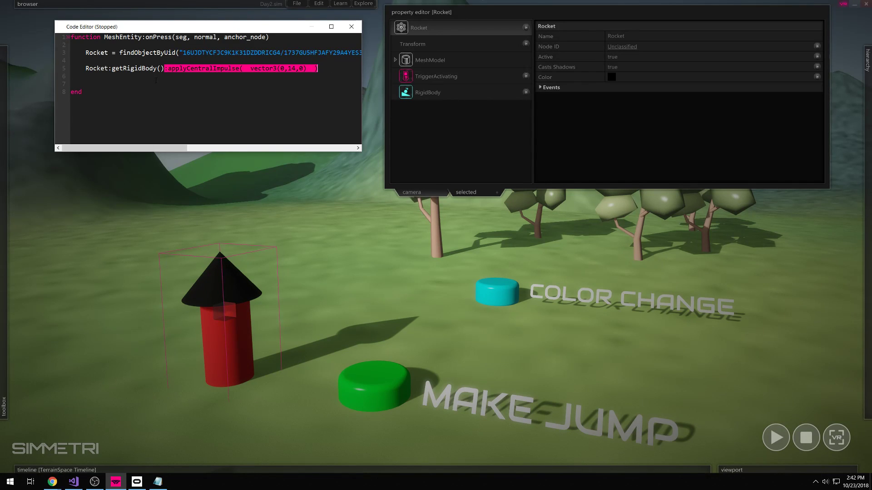
pyautogui.click(86, 68)
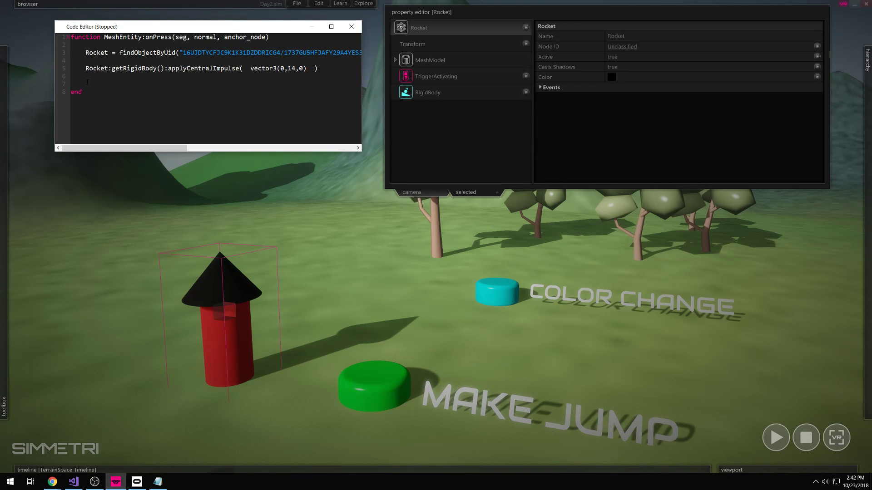
pyautogui.press('Return')
pyautogui.press('Down')
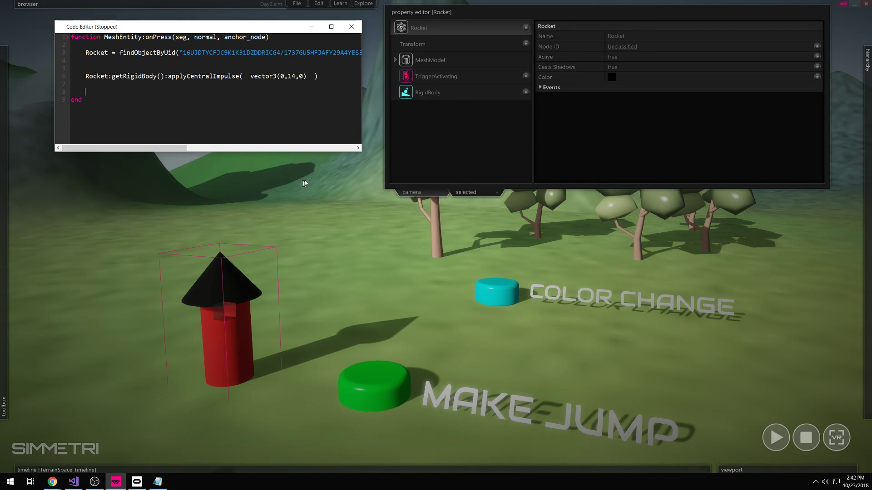
# - Deselect the rocket on the terrain and fly the view back for a wider look
pyautogui.click(328, 164)
pyautogui.press('s')
pyautogui.moveTo(442, 231); pyautogui.dragTo(445, 229, button='right')
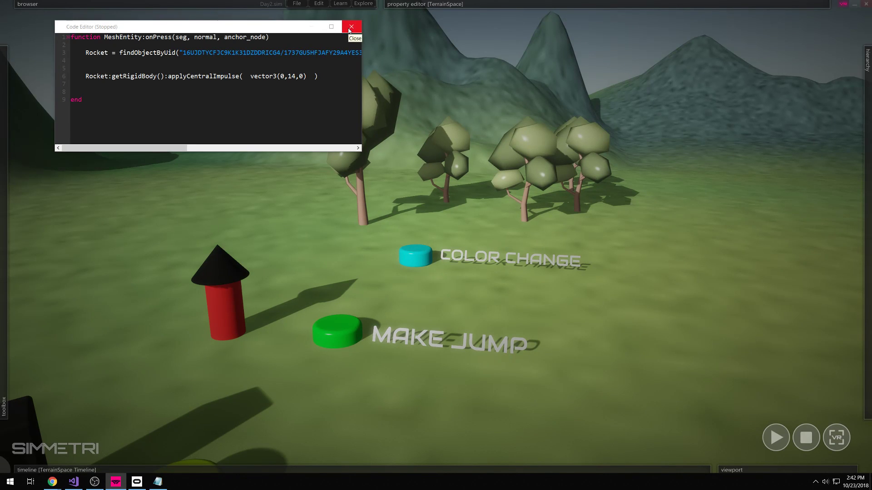
# - Clear the button selection and close the script editor
pyautogui.click(326, 249)
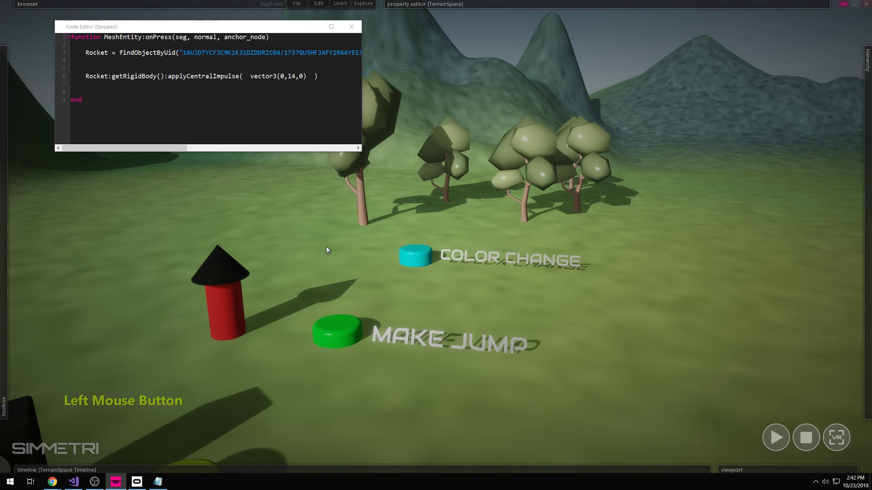
pyautogui.moveTo(358, 287); pyautogui.dragTo(334, 333)
pyautogui.click(339, 272)
pyautogui.click(351, 27)
# - Fly around the terrain past the cyan button and other coloured buttons, ending on the purple one
pyautogui.moveTo(490, 261); pyautogui.dragTo(489, 261, button='right')
pyautogui.press('w')
pyautogui.press('d')
pyautogui.press('a')
pyautogui.moveTo(468, 372); pyautogui.dragTo(483, 368, button='right')
pyautogui.press('a')
pyautogui.moveTo(330, 317); pyautogui.dragTo(335, 352)
pyautogui.moveTo(414, 326); pyautogui.dragTo(196, 345, button='right')
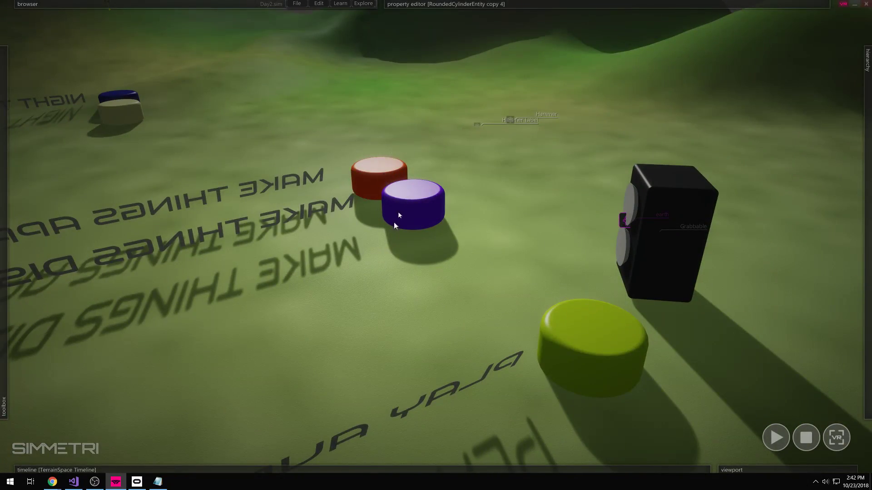
pyautogui.moveTo(358, 285); pyautogui.dragTo(323, 283, button='right')
pyautogui.moveTo(436, 237); pyautogui.dragTo(418, 237, button='right')
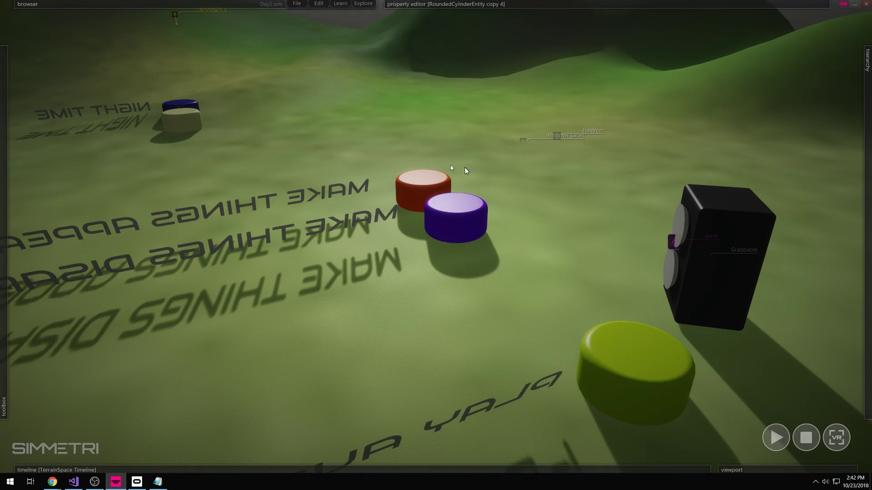
# - Start play mode and swing the hammer at the buttons
pyautogui.press('space')
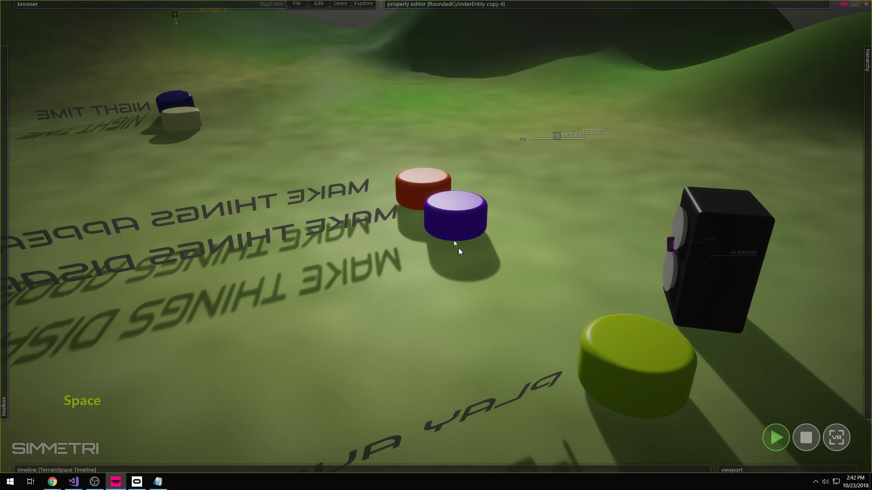
pyautogui.click(459, 257)
pyautogui.moveTo(451, 268); pyautogui.dragTo(522, 314, button='right')
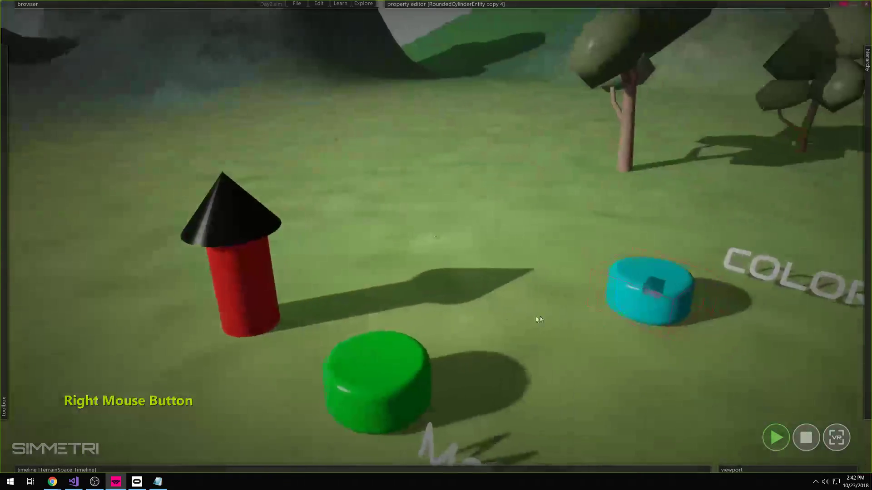
# - Stop play, fly to the cyan button and raise the COLOR CHANGE text higher
pyautogui.click(772, 435)
pyautogui.moveTo(696, 377); pyautogui.dragTo(431, 314, button='right')
pyautogui.press('w')
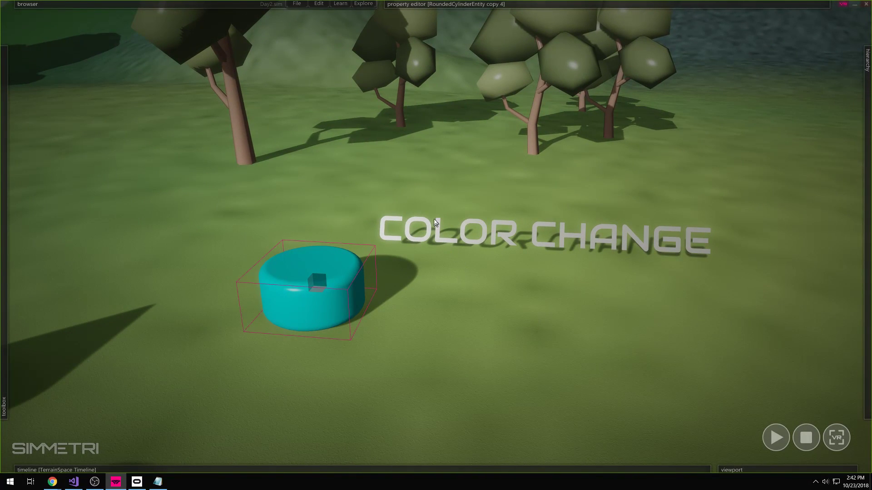
pyautogui.click(437, 227)
pyautogui.moveTo(385, 233); pyautogui.dragTo(384, 195)
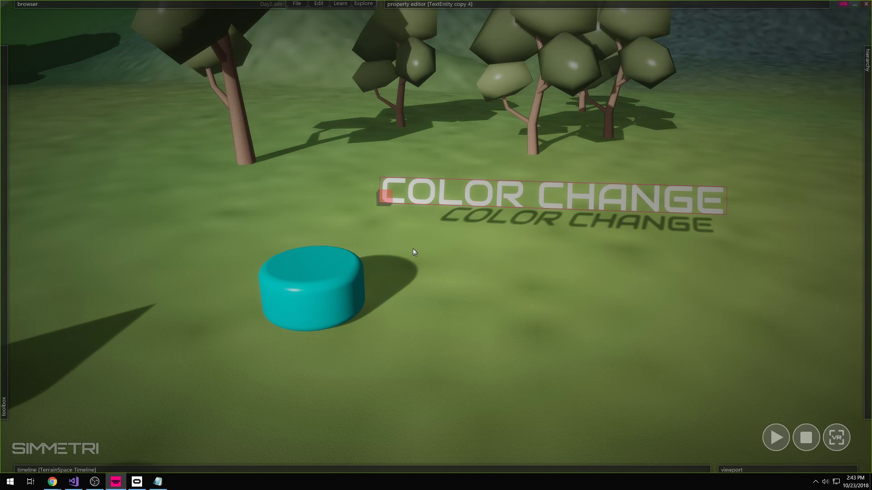
# - Stop playback, frame the view in front of COLOR CHANGE and select the cyan cylinder button
pyautogui.click(806, 437)
pyautogui.moveTo(466, 394); pyautogui.dragTo(487, 396, button='right')
pyautogui.press('d')
pyautogui.press('w')
pyautogui.press('s')
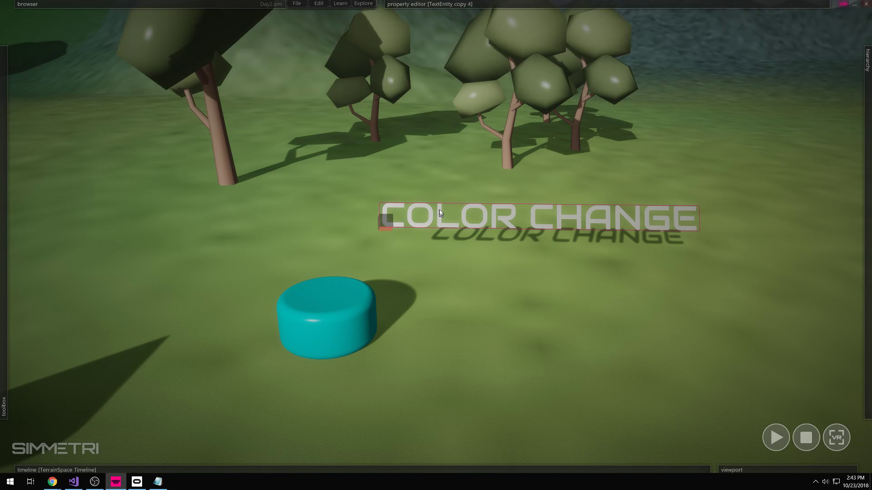
pyautogui.click(325, 336)
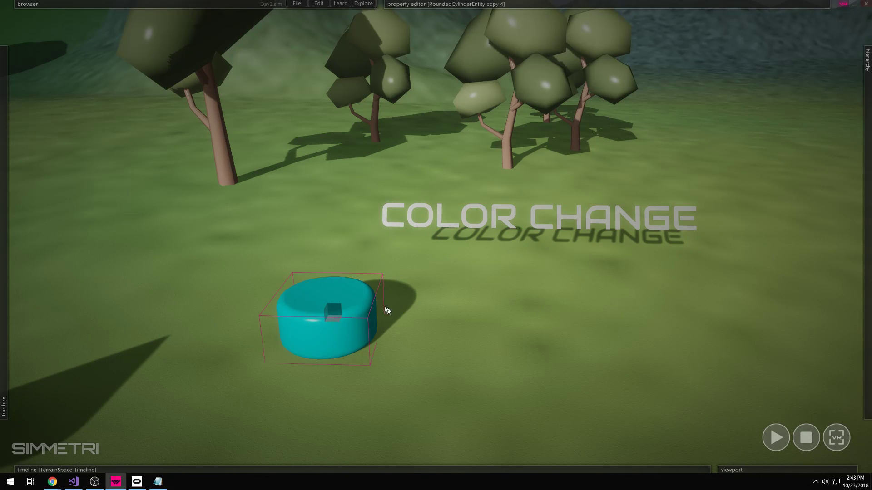
pyautogui.click(341, 306)
pyautogui.click(341, 306)
pyautogui.moveTo(459, 331); pyautogui.dragTo(446, 330, button='right')
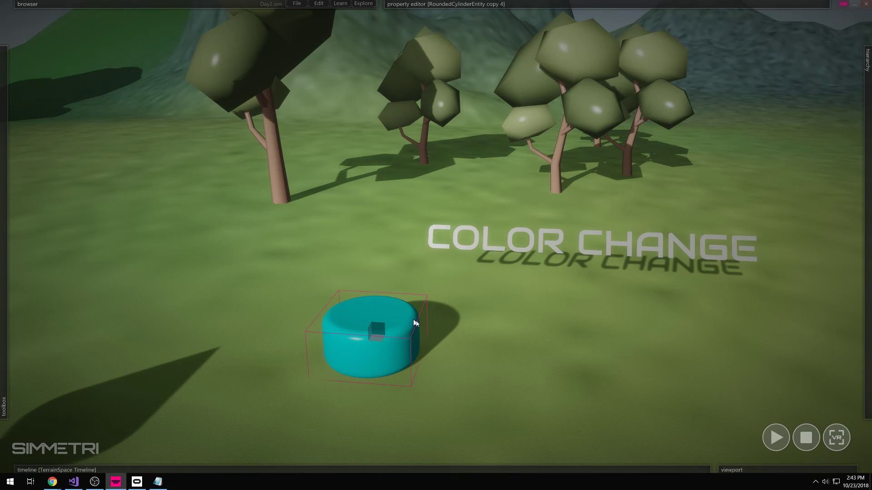
pyautogui.click(459, 343)
pyautogui.moveTo(479, 327); pyautogui.dragTo(480, 327, button='right')
pyautogui.click(399, 317)
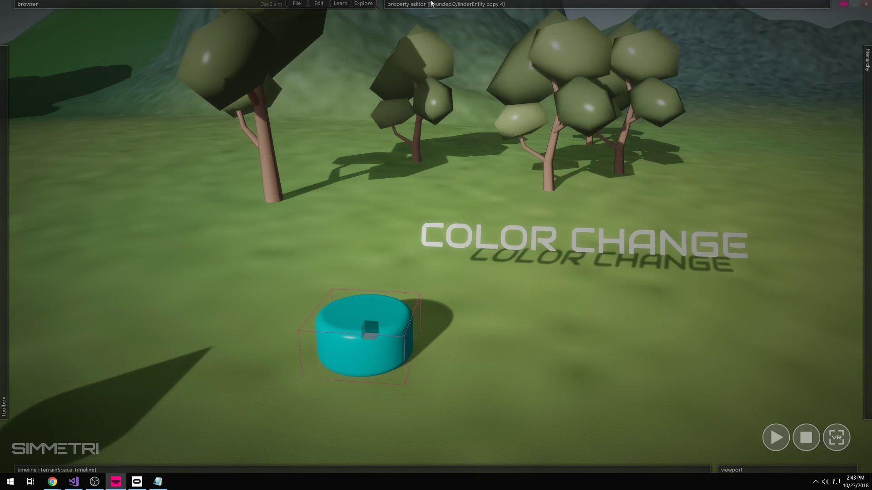
# - Add the Interactable component to the cyan cylinder and create its empty onPress script with blank lines
pyautogui.moveTo(432, 4)
pyautogui.click(525, 27)
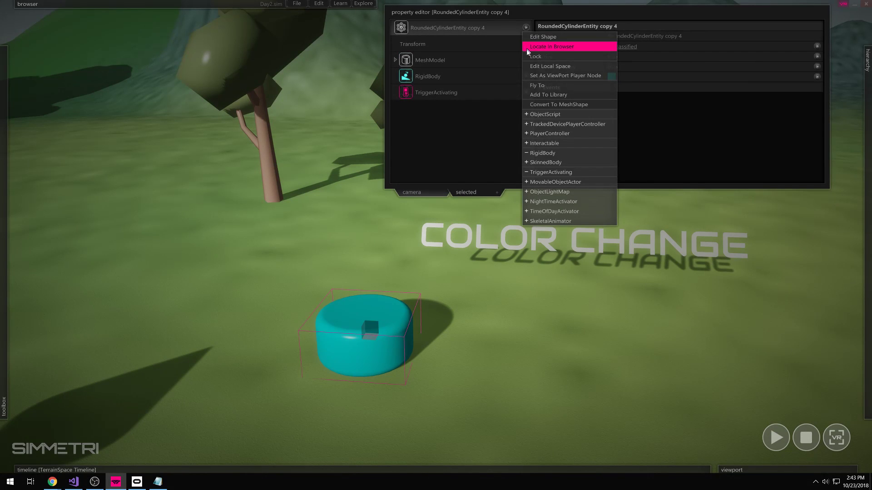
pyautogui.click(559, 144)
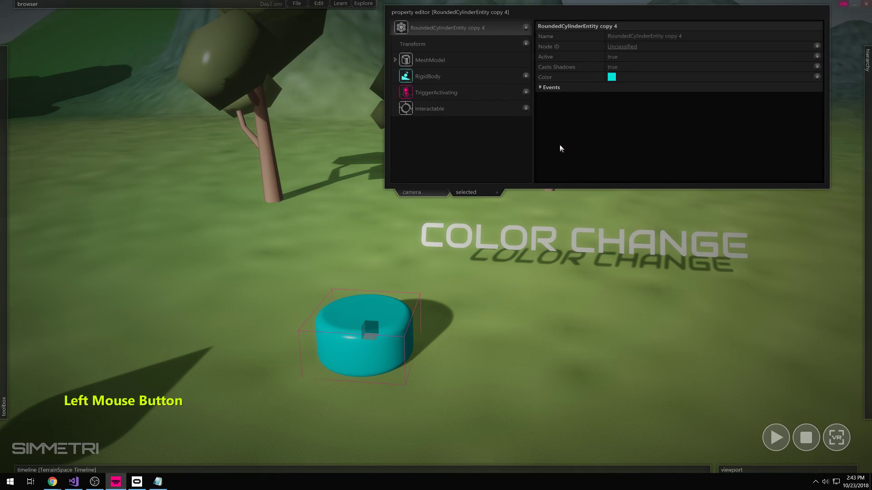
pyautogui.click(481, 107)
pyautogui.click(623, 58)
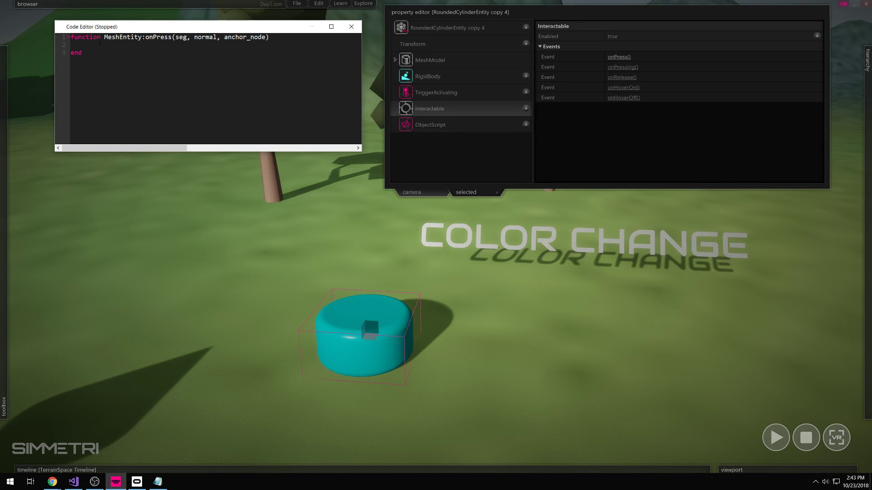
pyautogui.press('Return')
pyautogui.press('Return')
pyautogui.click(91, 51)
pyautogui.click(430, 229)
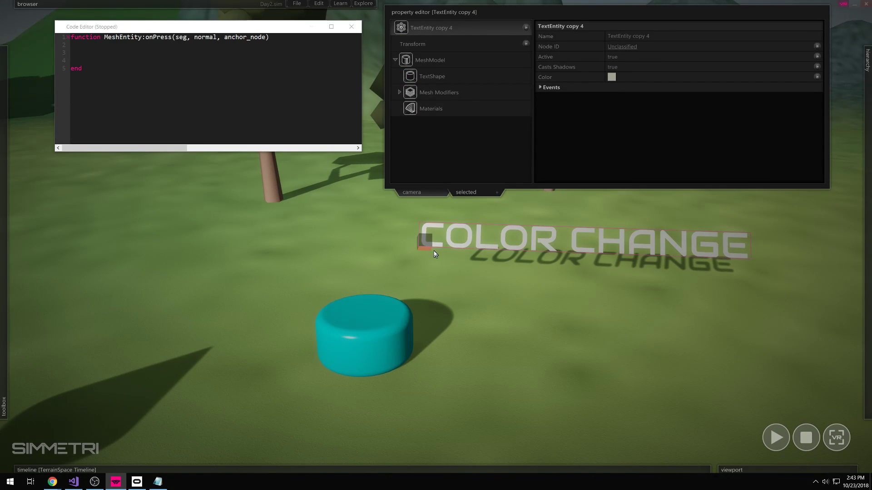
# - Rename the COLOR CHANGE text object to 'Color Change Text'
pyautogui.moveTo(868, 277)
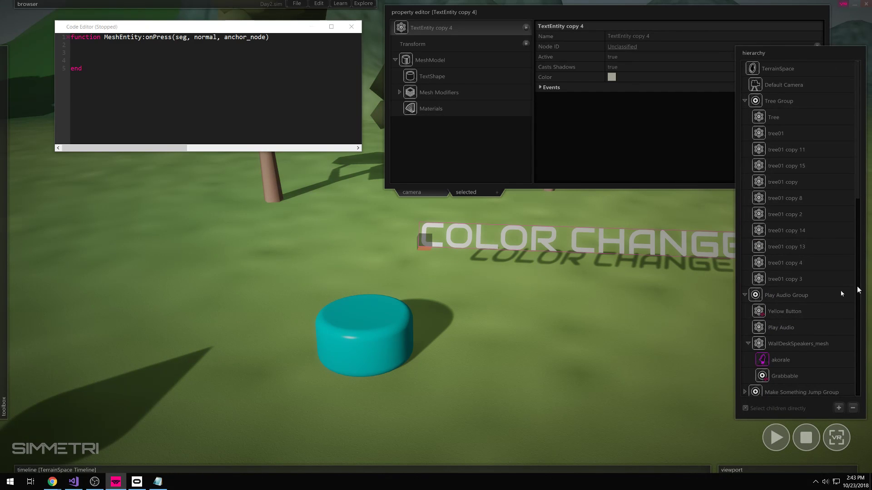
pyautogui.click(585, 45)
pyautogui.click(585, 46)
pyautogui.write('Colo')
pyautogui.press('BackSpace')
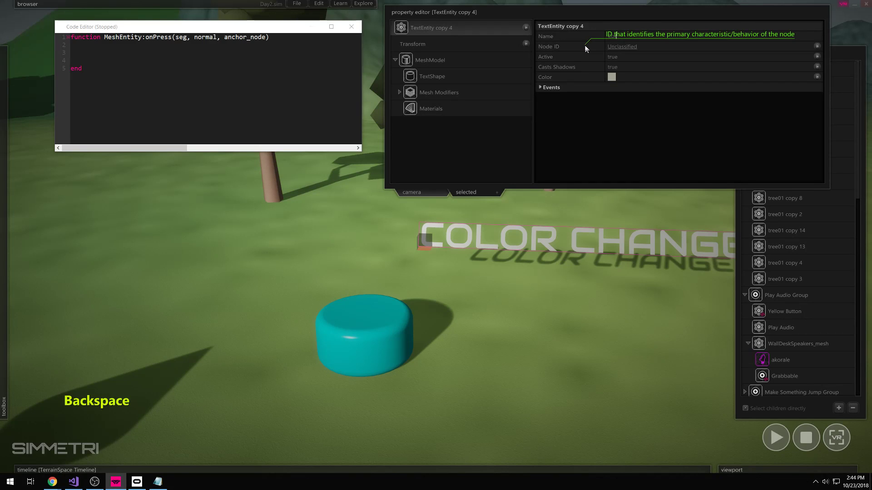
pyautogui.write('or')
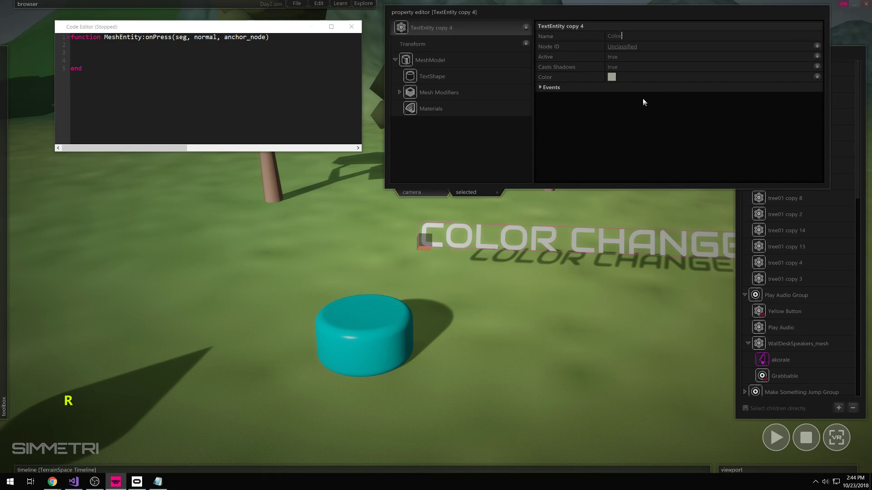
pyautogui.write('Change Text')
pyautogui.click(621, 35)
pyautogui.click(595, 119)
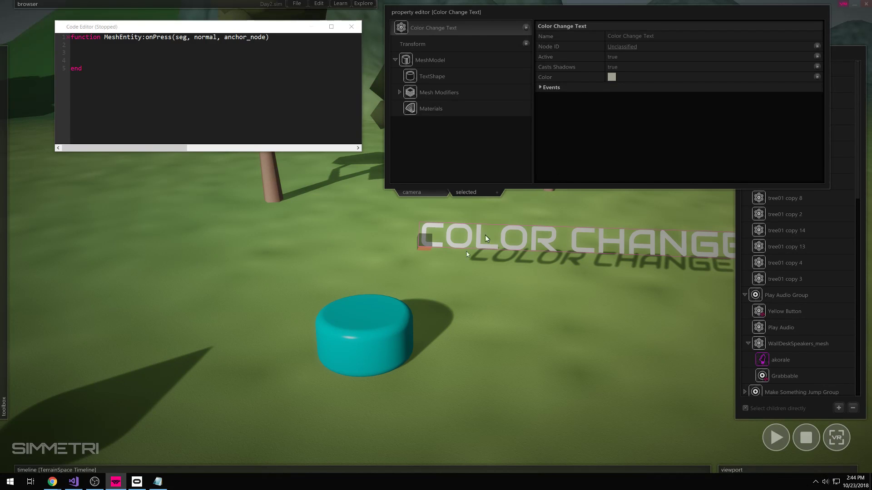
# - Insert a findObjectByUid lookup of Color Change Text into the onPress script
pyautogui.click(364, 335)
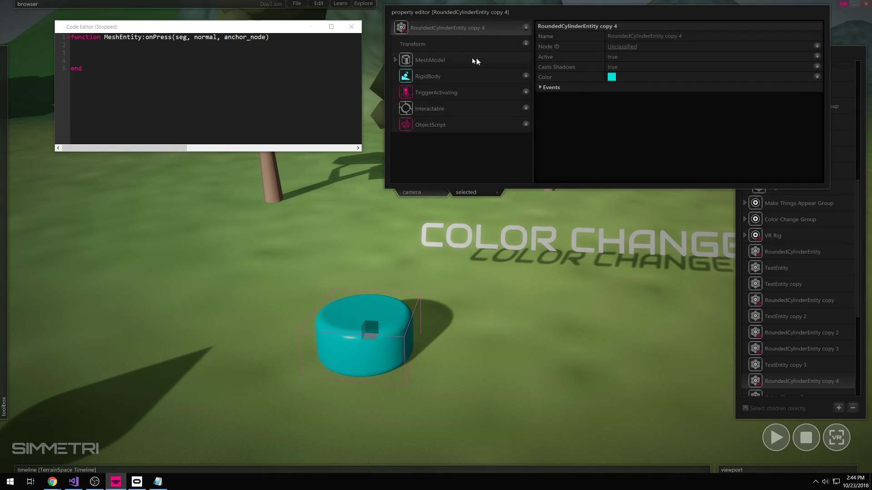
pyautogui.click(452, 243)
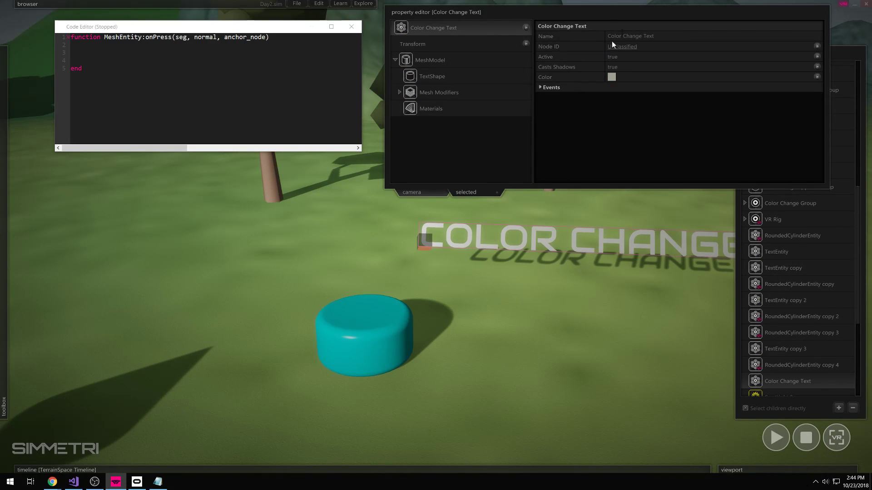
pyautogui.click(284, 128)
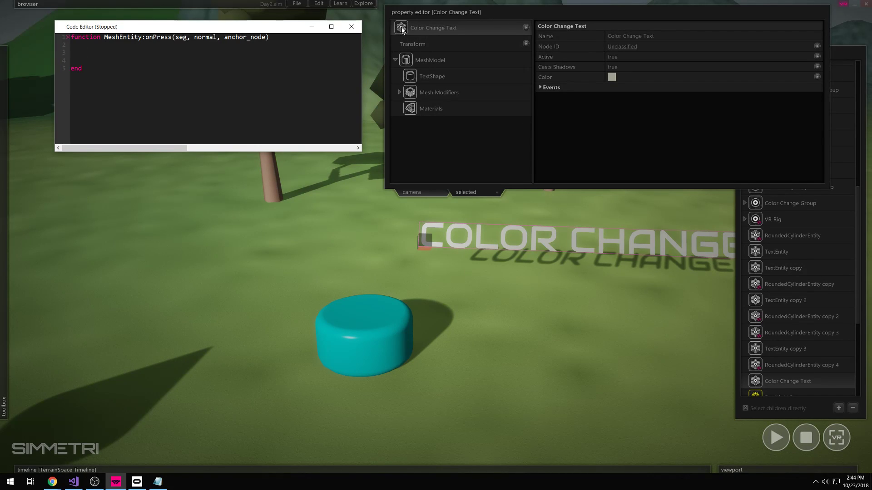
pyautogui.moveTo(401, 28); pyautogui.dragTo(138, 53)
# - Add blank lines below the lookup and move to empty line 5
pyautogui.press('Return')
pyautogui.press('Return')
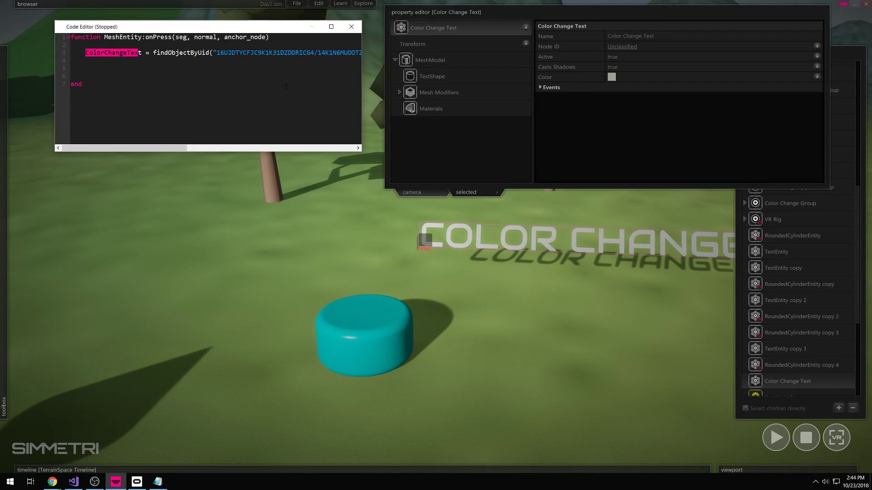
pyautogui.click(87, 67)
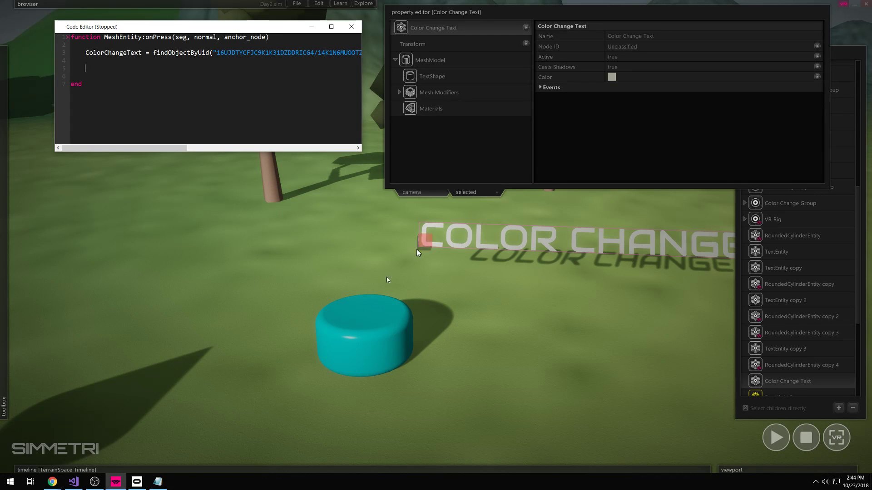
pyautogui.moveTo(22, 229)
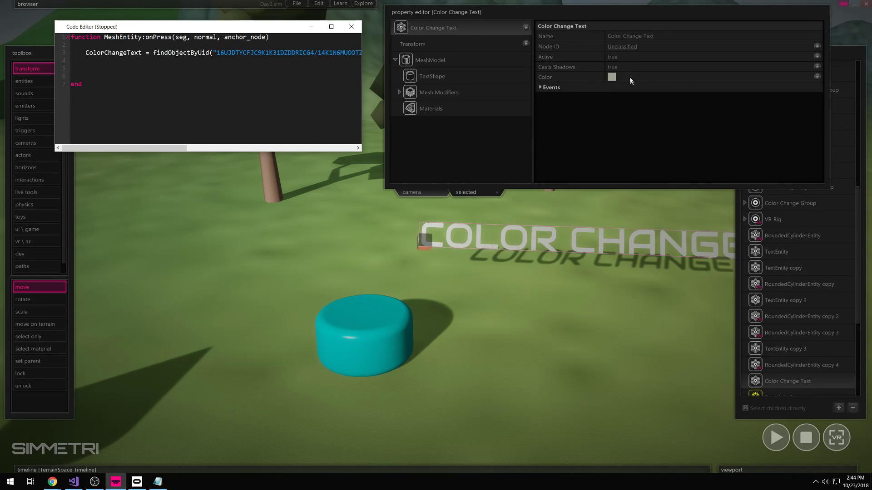
# - Set the Color Change Text label's colour to near-white
pyautogui.click(530, 210)
pyautogui.click(505, 235)
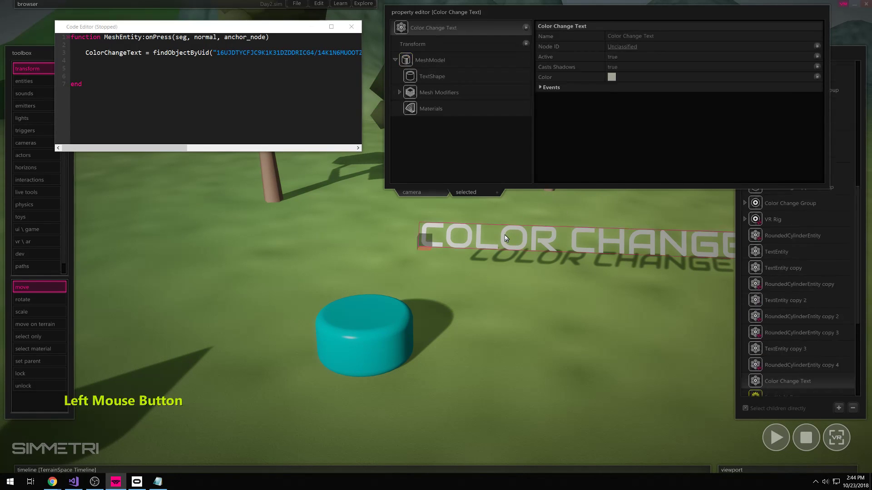
pyautogui.click(612, 77)
pyautogui.moveTo(434, 267)
pyautogui.mouseDown()
pyautogui.moveTo(446, 297)
pyautogui.moveTo(426, 317)
pyautogui.moveTo(453, 278)
pyautogui.moveTo(371, 245)
pyautogui.mouseUp()
pyautogui.click(446, 375)
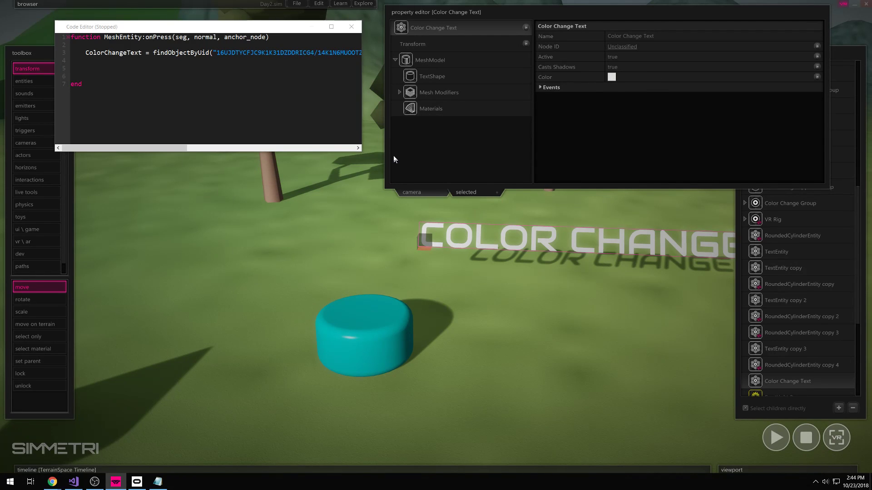
pyautogui.click(97, 64)
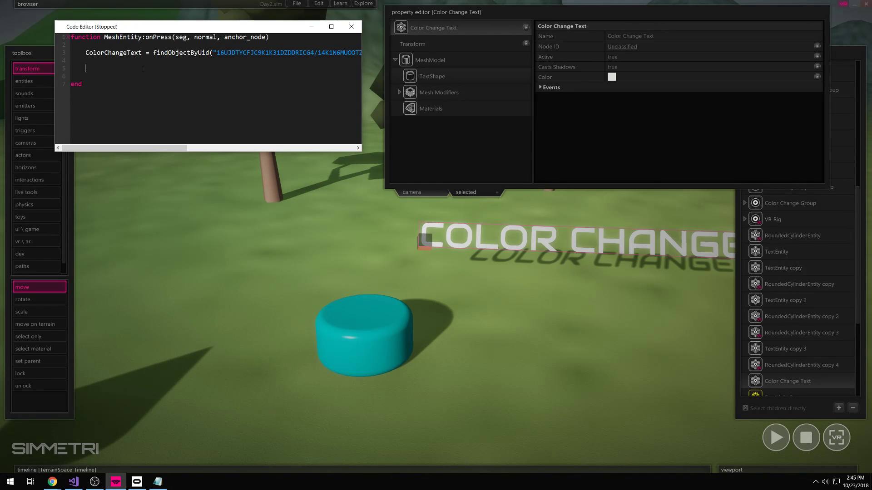
# - Type ColorChangeText.color on line 5 of the onPress script, fixing the typo
pyautogui.write('ColorChangeTE')
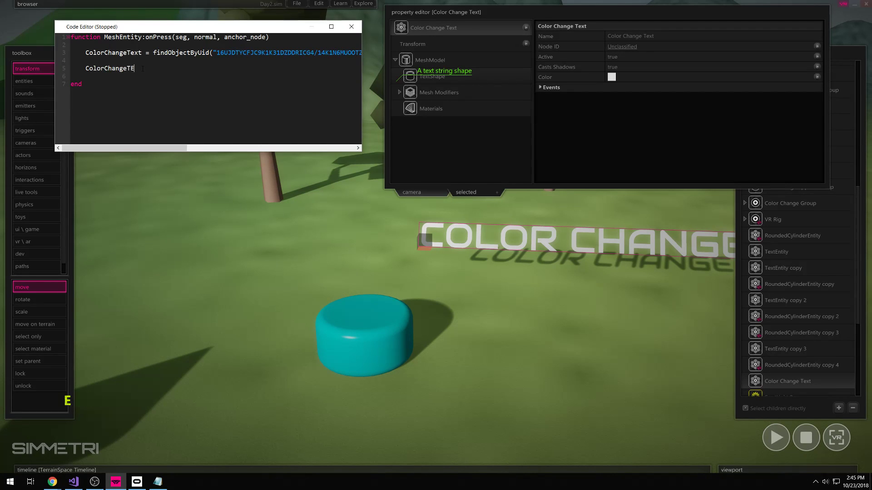
pyautogui.press('BackSpace')
pyautogui.write('ext.color')
pyautogui.moveTo(143, 69); pyautogui.dragTo(93, 69)
pyautogui.click(94, 68)
pyautogui.click(157, 68)
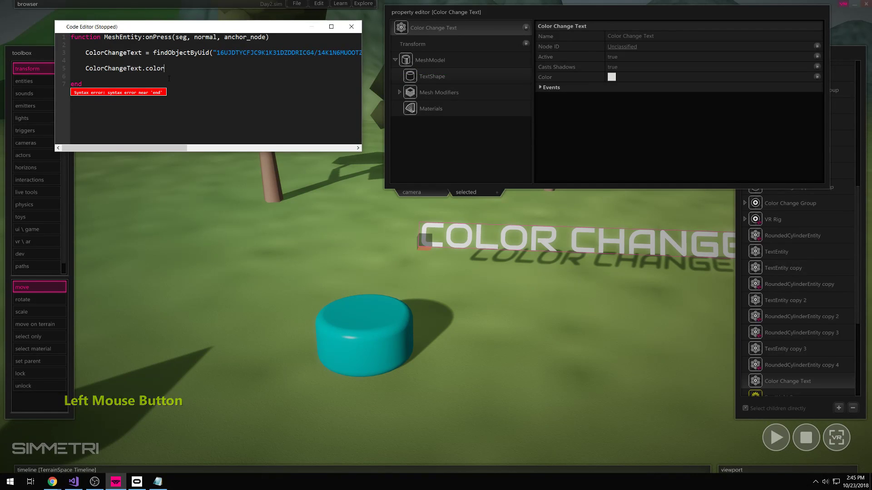
pyautogui.click(145, 68)
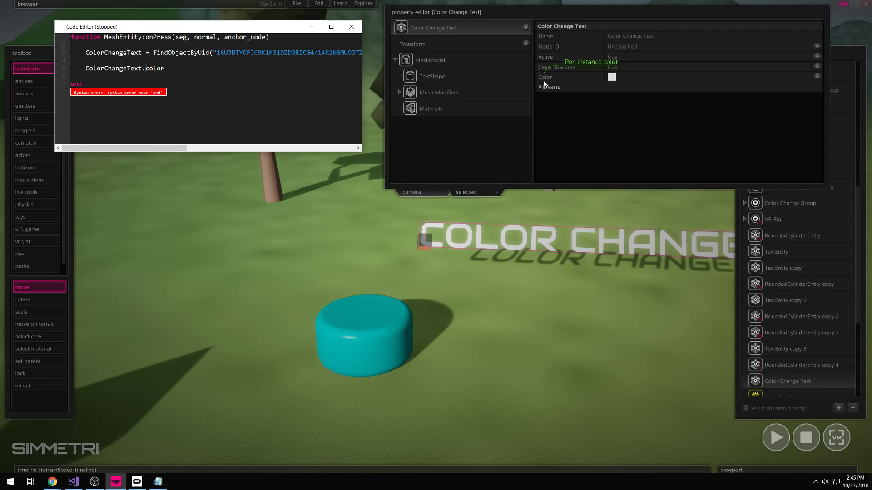
pyautogui.moveTo(84, 71); pyautogui.dragTo(164, 68)
pyautogui.click(169, 67)
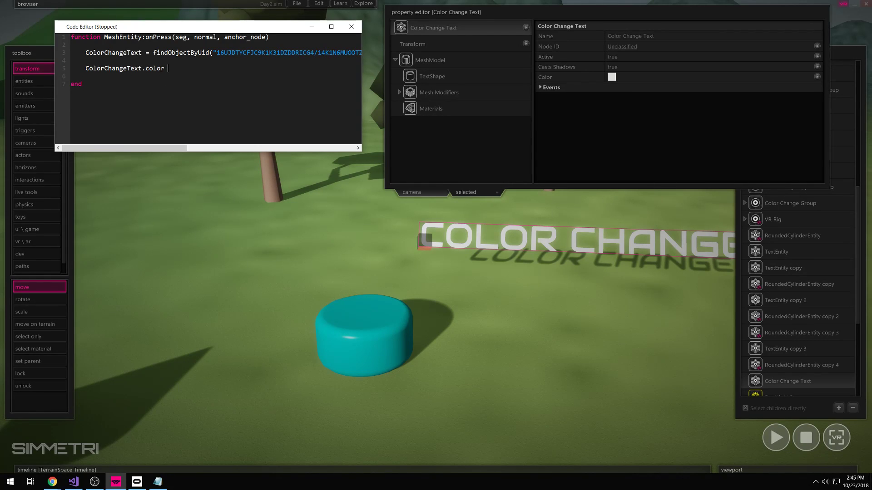
pyautogui.click(186, 106)
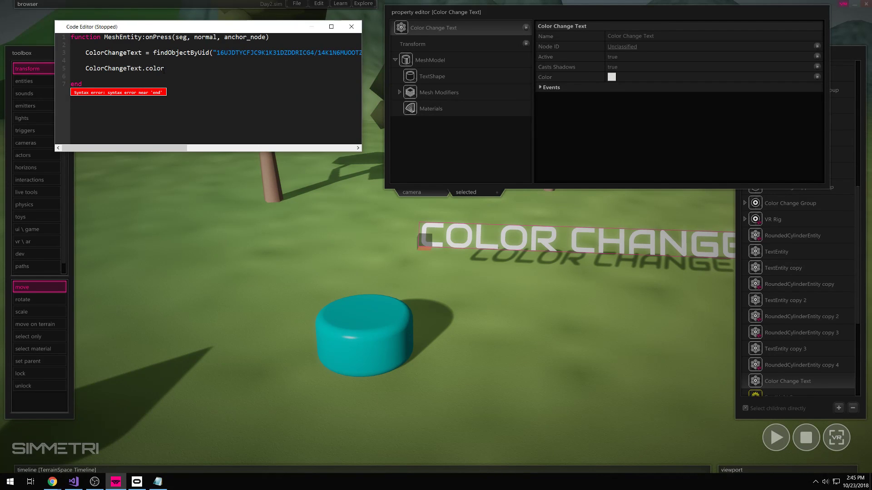
pyautogui.click(180, 79)
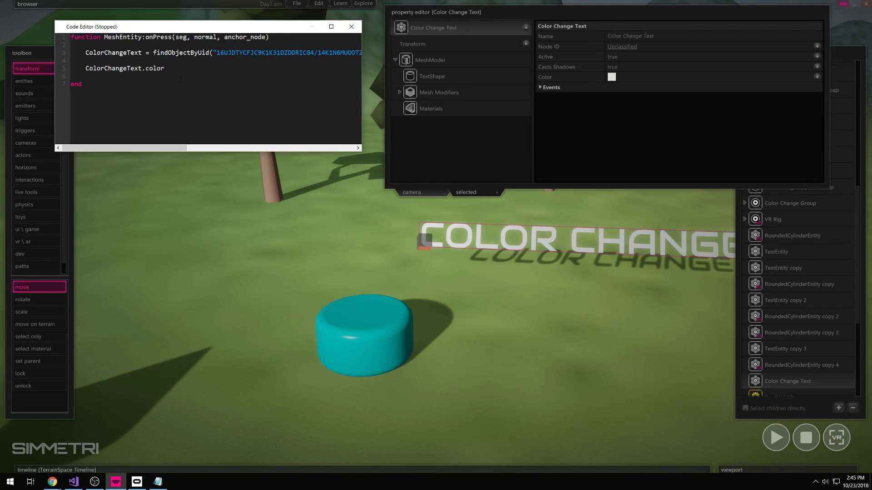
pyautogui.press('BackSpace')
# - Select the cyan cylinder and check its Interactable events such as onPress
pyautogui.click(356, 322)
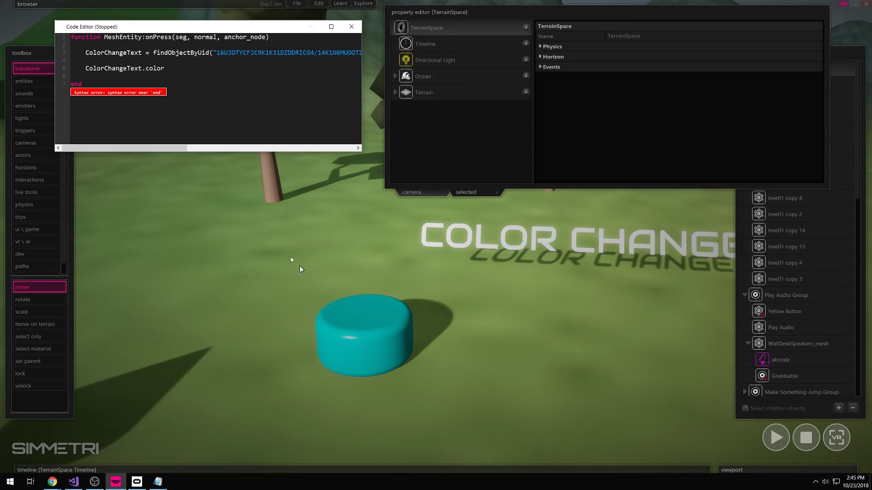
pyautogui.click(381, 341)
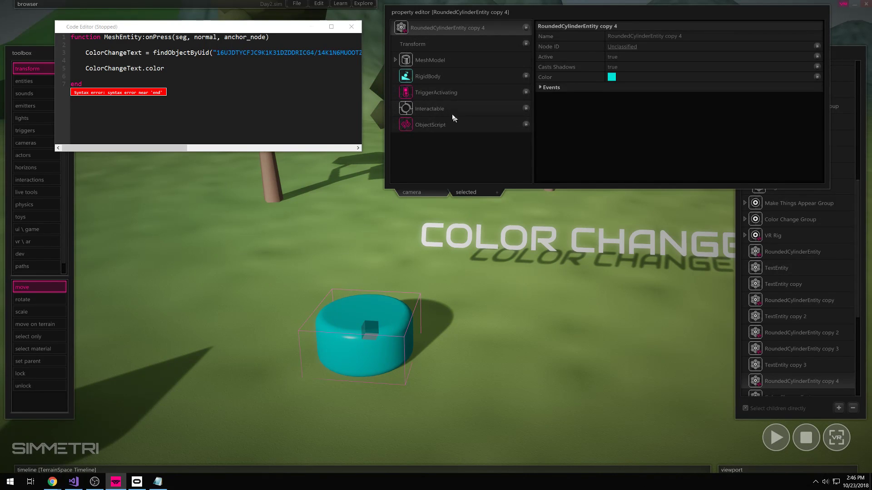
pyautogui.click(432, 111)
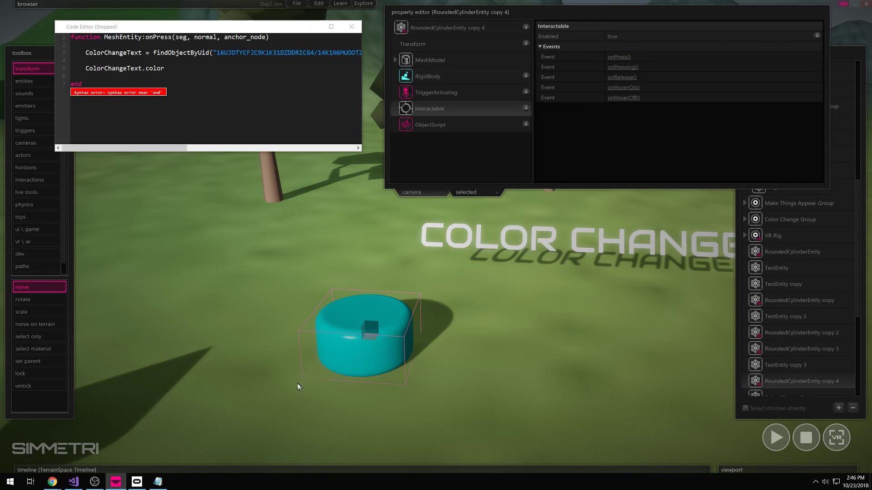
pyautogui.click(430, 30)
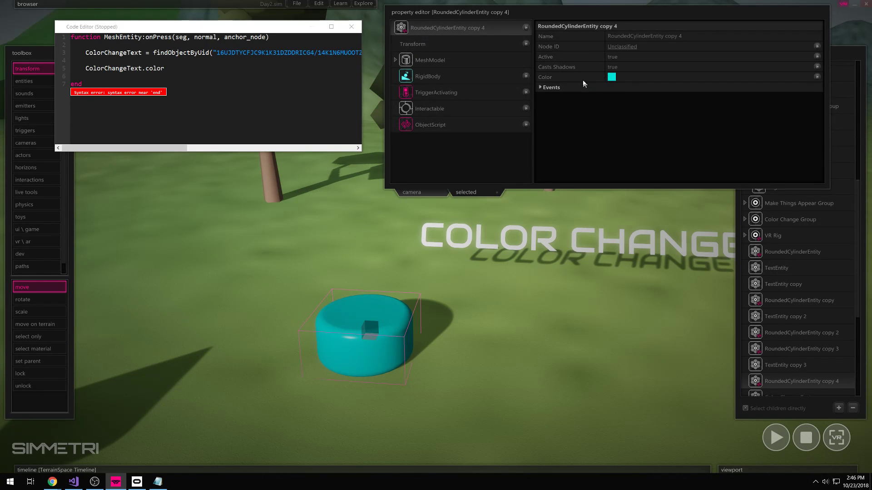
# - Extend line 5 to read ColorChangeText.color = self, with a blank line before end
pyautogui.click(167, 70)
pyautogui.press('Return')
pyautogui.click(167, 72)
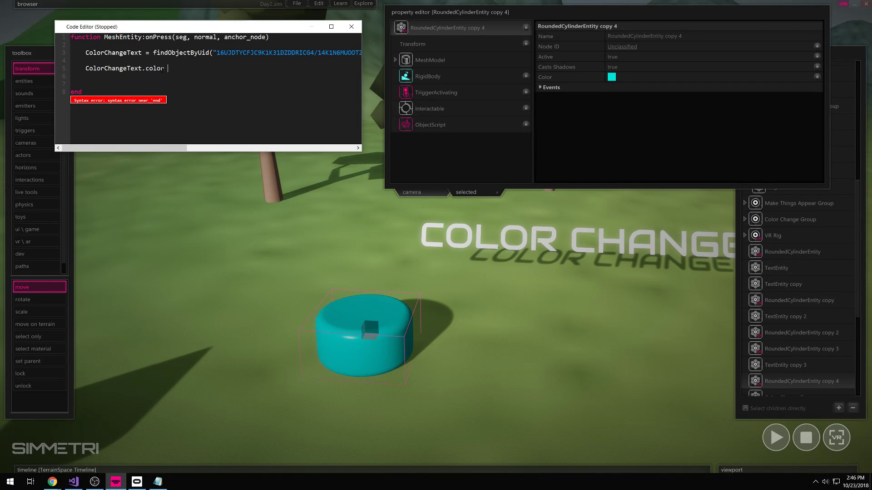
pyautogui.click(172, 68)
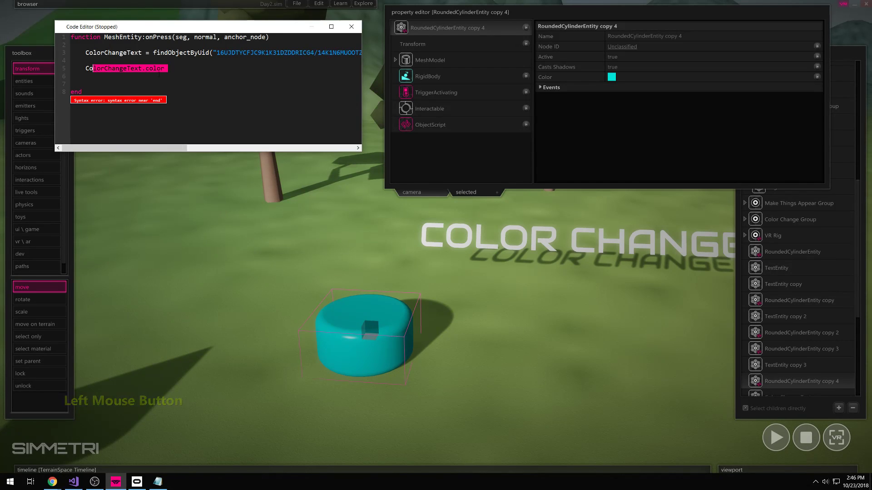
pyautogui.press('Left')
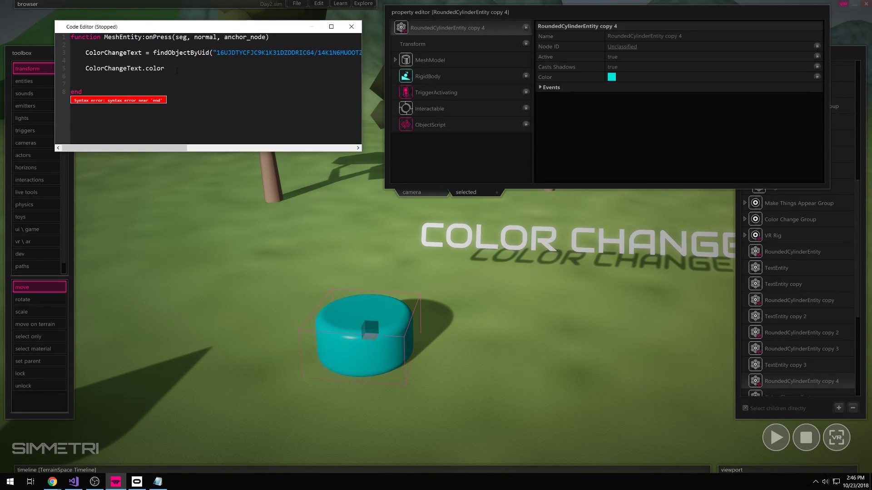
pyautogui.write('=  sel')
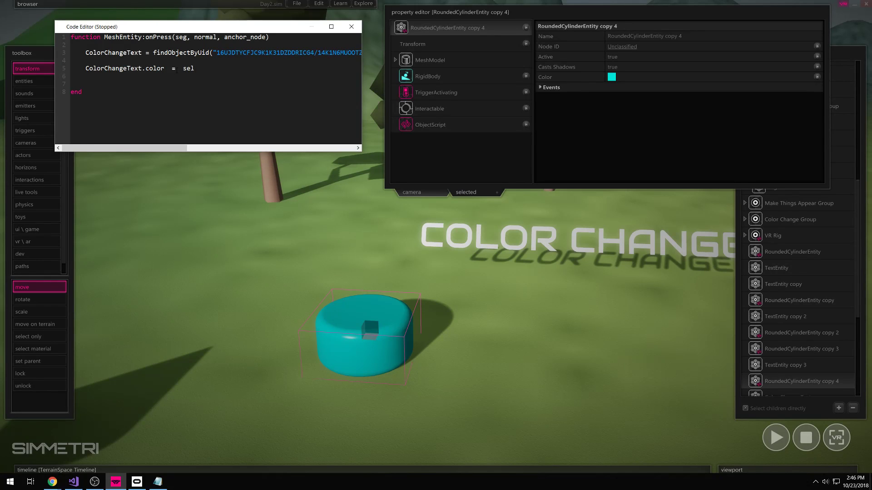
pyautogui.write('f')
# - Rename the cyan cylinder to 'Blue Button'
pyautogui.click(522, 31)
pyautogui.click(556, 36)
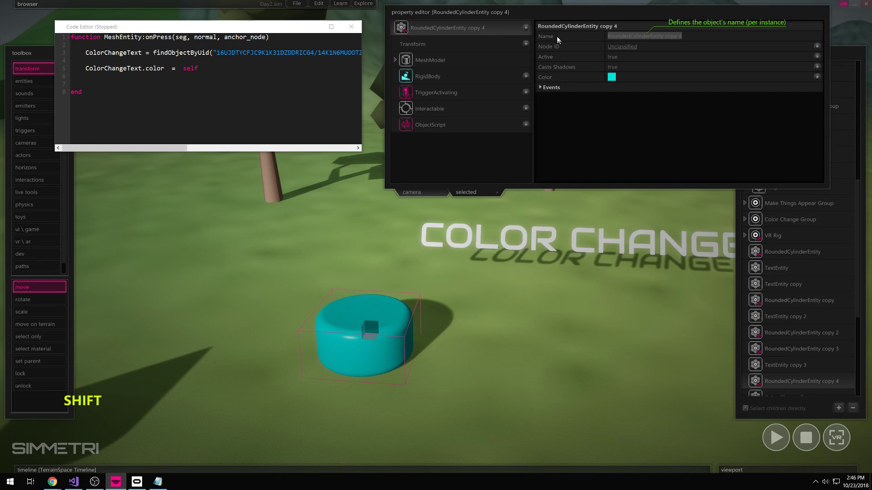
pyautogui.write('Blue Button')
pyautogui.click(613, 122)
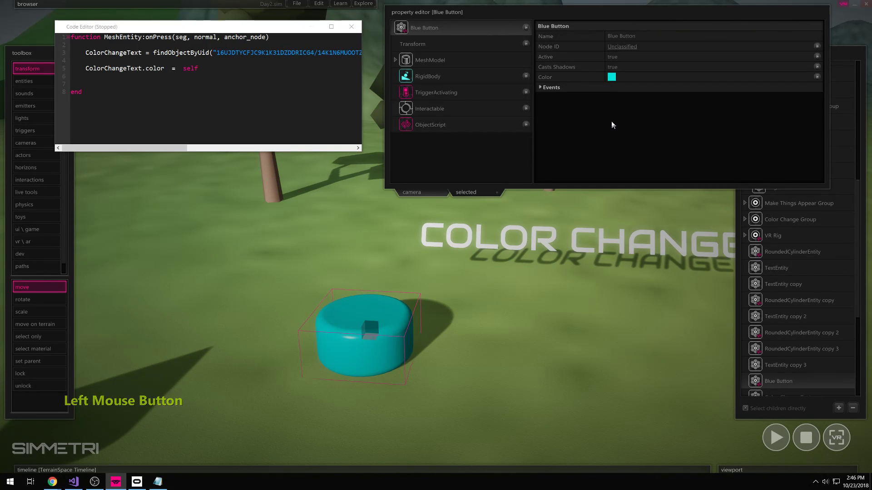
pyautogui.click(433, 352)
pyautogui.click(376, 345)
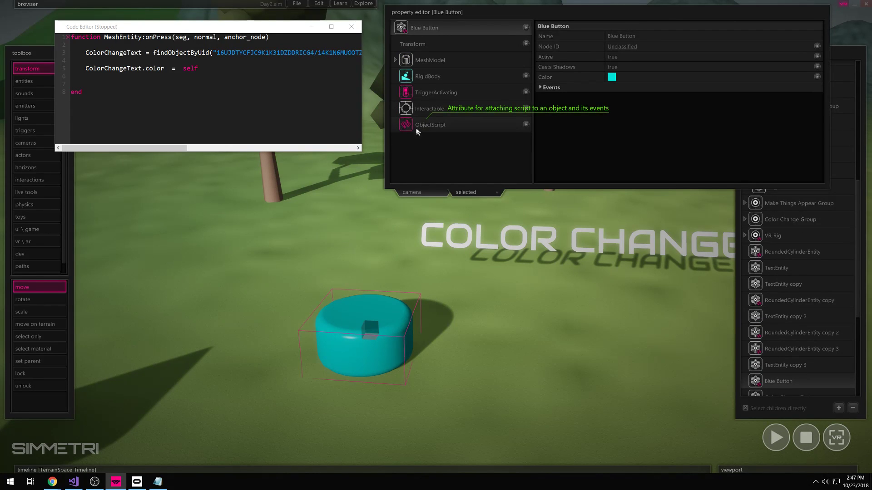
# - Review the script by highlighting ColorChangeText on lines 3 and 5 and the findObjectByUid call
pyautogui.click(212, 68)
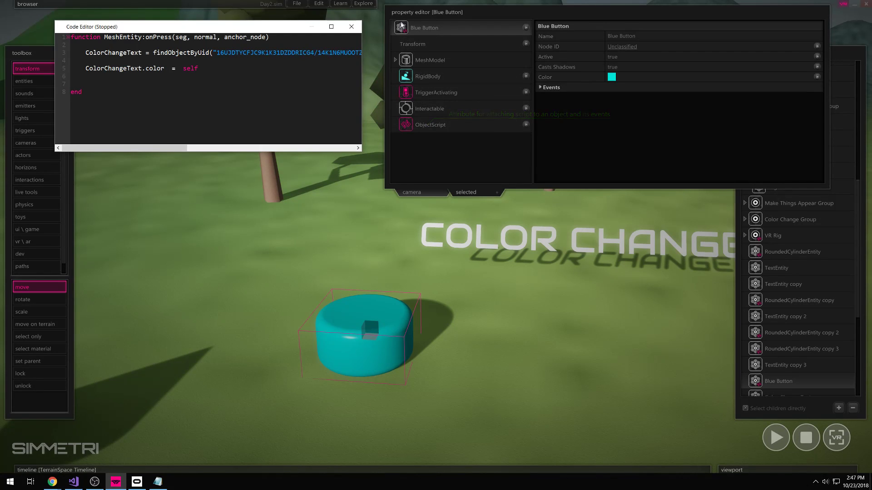
pyautogui.click(86, 58)
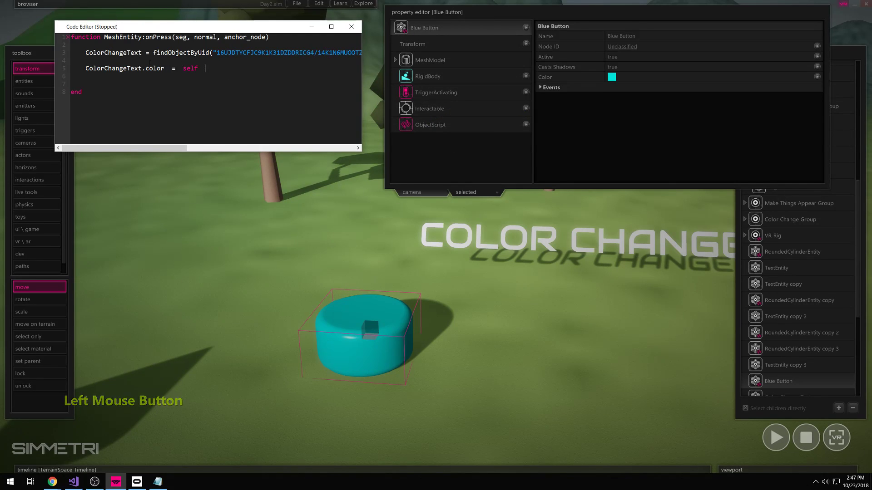
pyautogui.moveTo(86, 53); pyautogui.dragTo(143, 52)
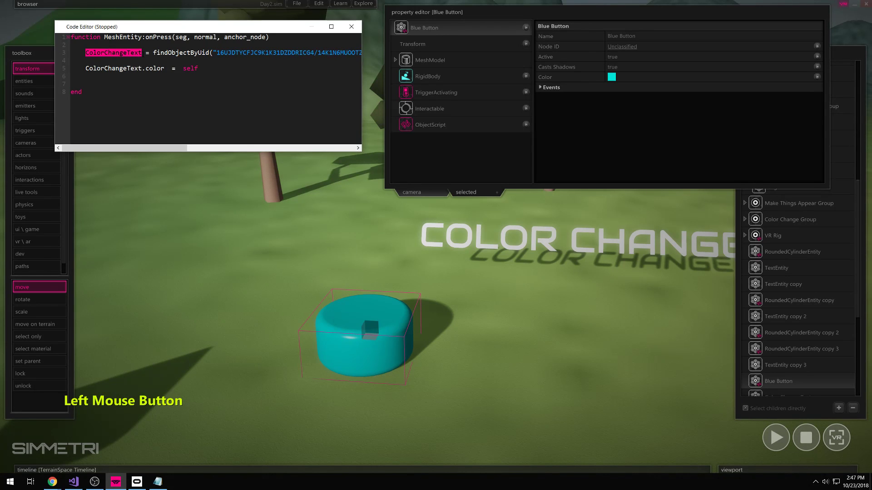
pyautogui.moveTo(142, 69); pyautogui.dragTo(85, 69)
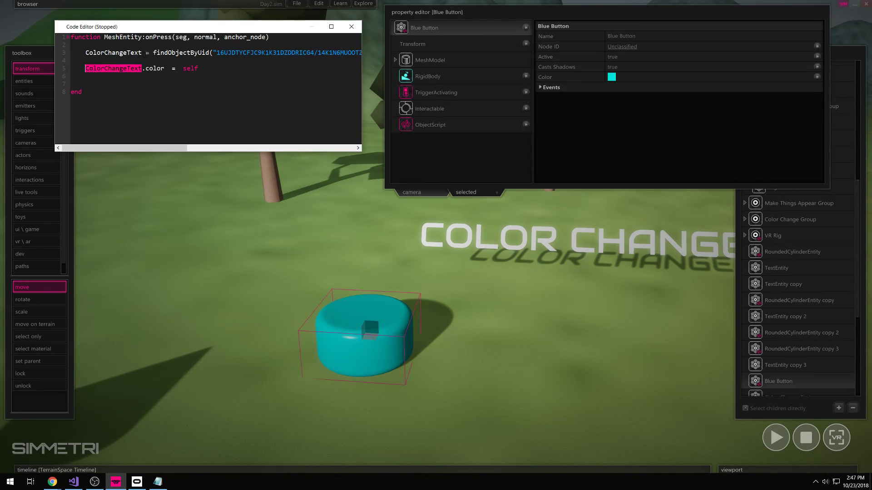
pyautogui.moveTo(154, 52); pyautogui.dragTo(250, 54)
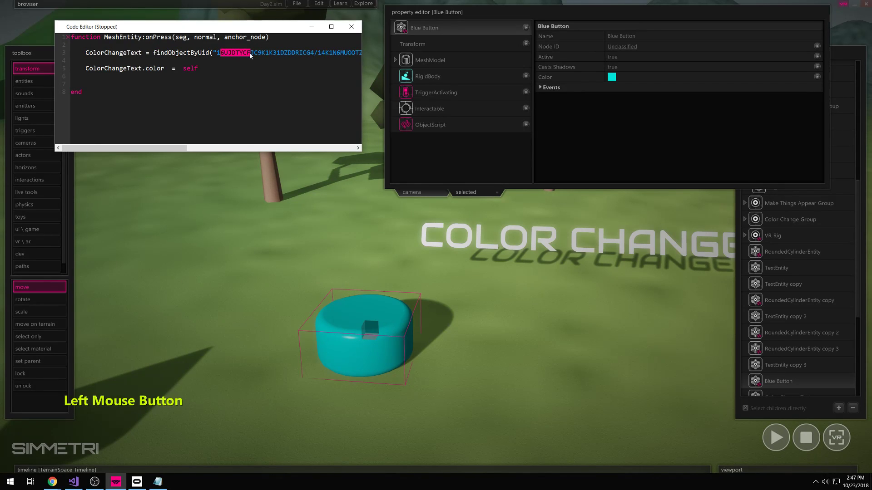
pyautogui.click(136, 70)
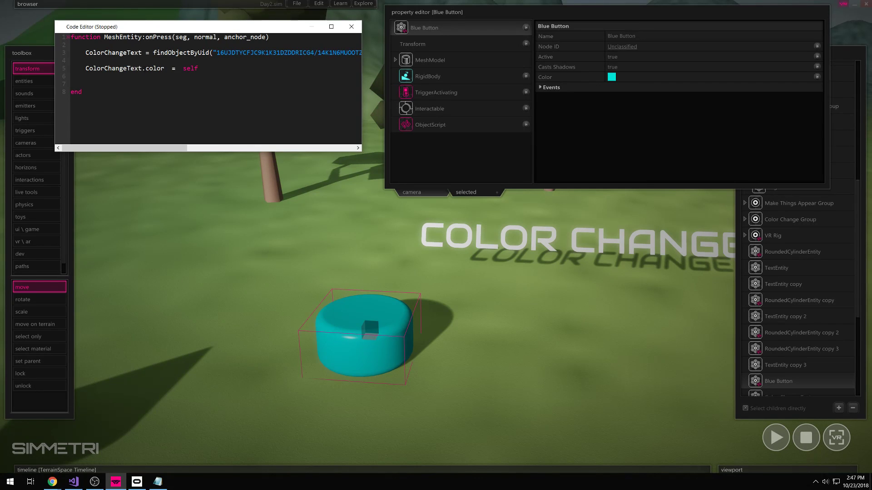
pyautogui.moveTo(141, 68); pyautogui.dragTo(86, 68)
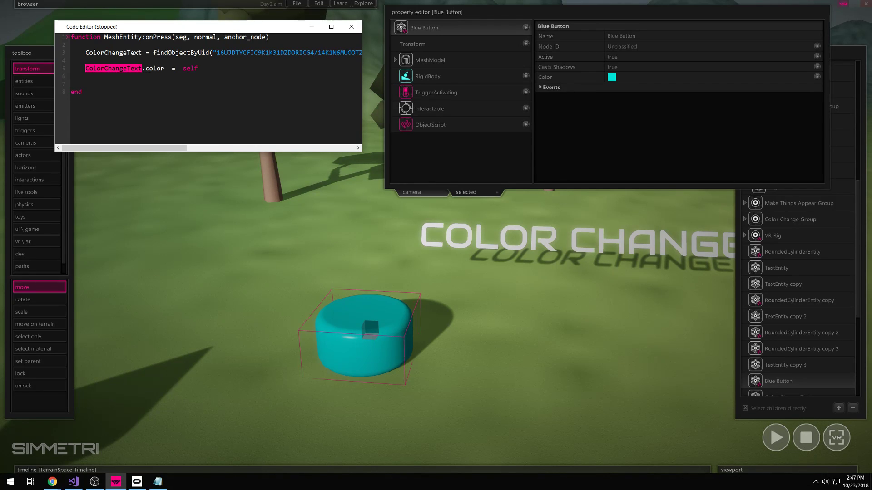
pyautogui.click(200, 71)
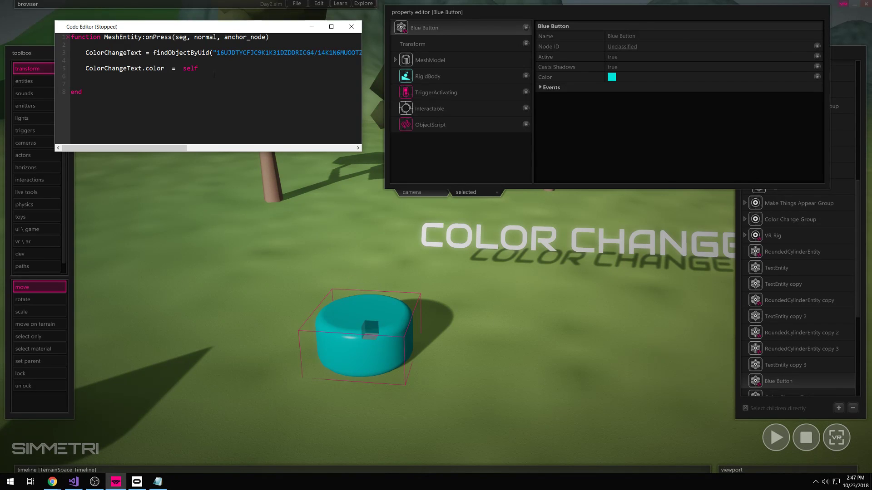
# - Finish line 5 as ColorChangeText.color = self.color, then check the text and Blue Button objects
pyautogui.write('or')
pyautogui.click(525, 243)
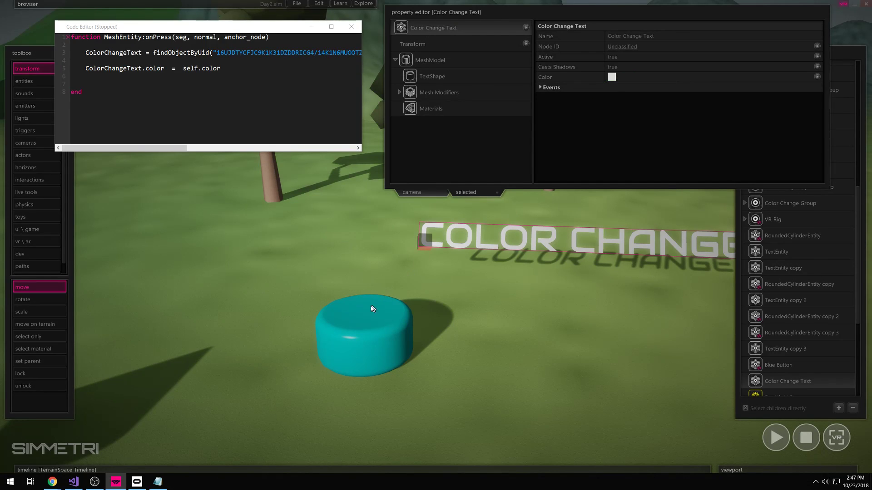
pyautogui.click(364, 326)
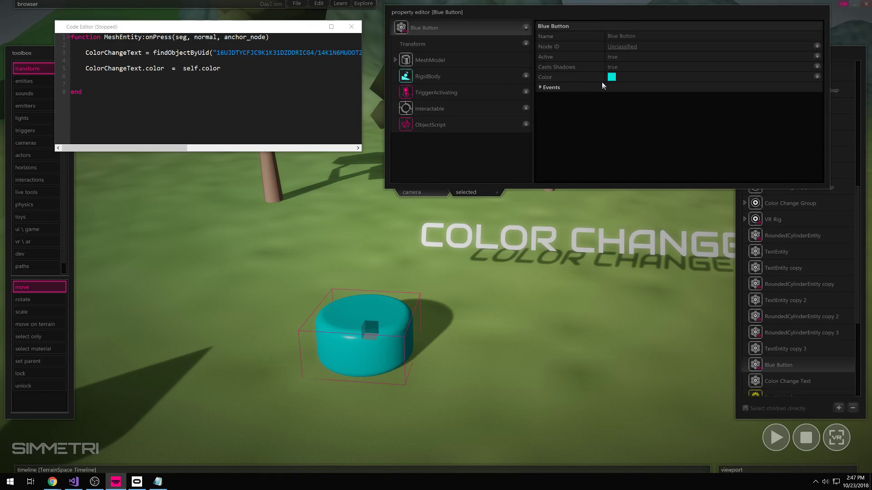
# - Play the scene, press the cyan button to turn the COLOR CHANGE text cyan, then stop
pyautogui.moveTo(150, 38); pyautogui.dragTo(172, 38)
pyautogui.click(330, 241)
pyautogui.press('space')
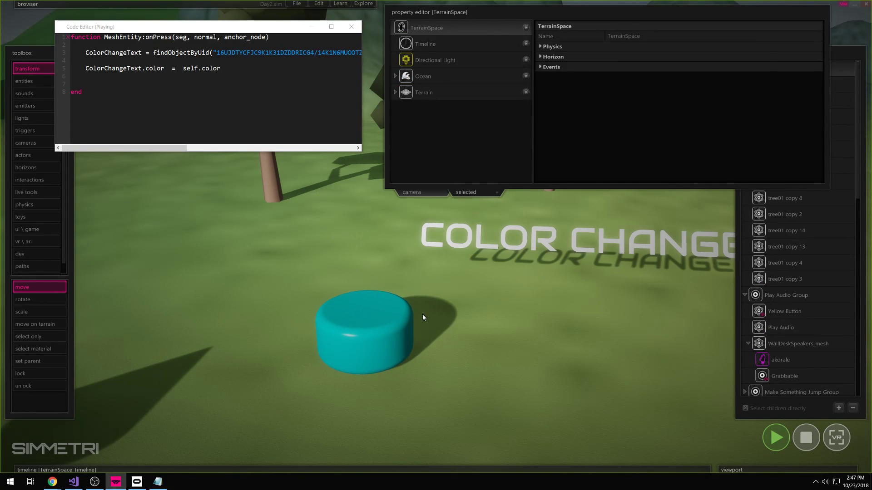
pyautogui.click(389, 319)
pyautogui.moveTo(389, 318); pyautogui.dragTo(499, 309, button='right')
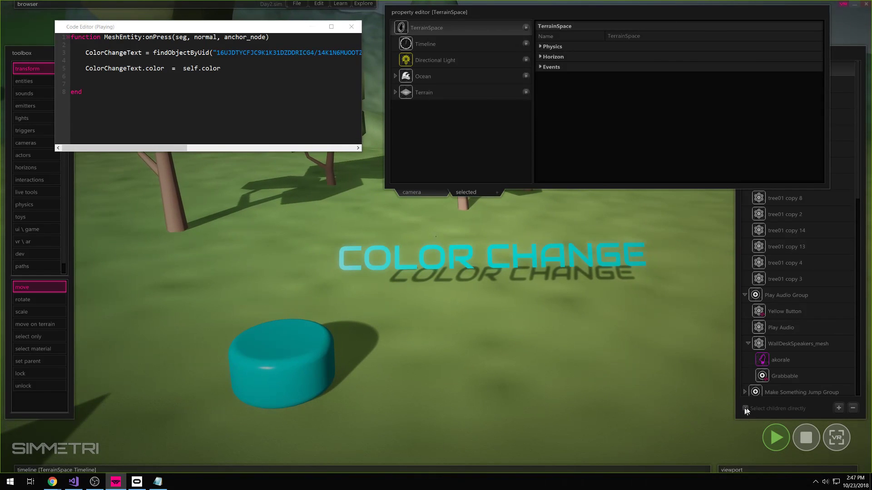
pyautogui.click(802, 437)
# - Repeat the test, confirming the text turns cyan and resets to white on stop
pyautogui.moveTo(395, 314); pyautogui.dragTo(339, 408, button='right')
pyautogui.click(291, 370)
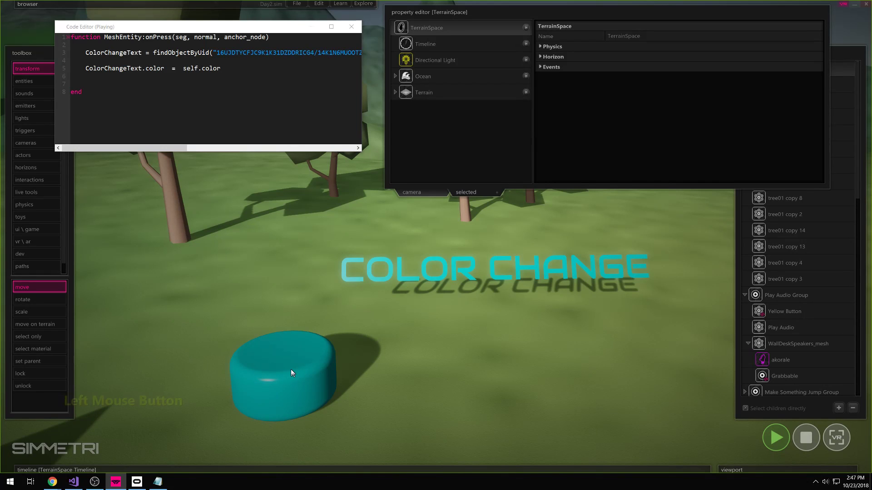
pyautogui.moveTo(404, 287); pyautogui.dragTo(402, 334, button='right')
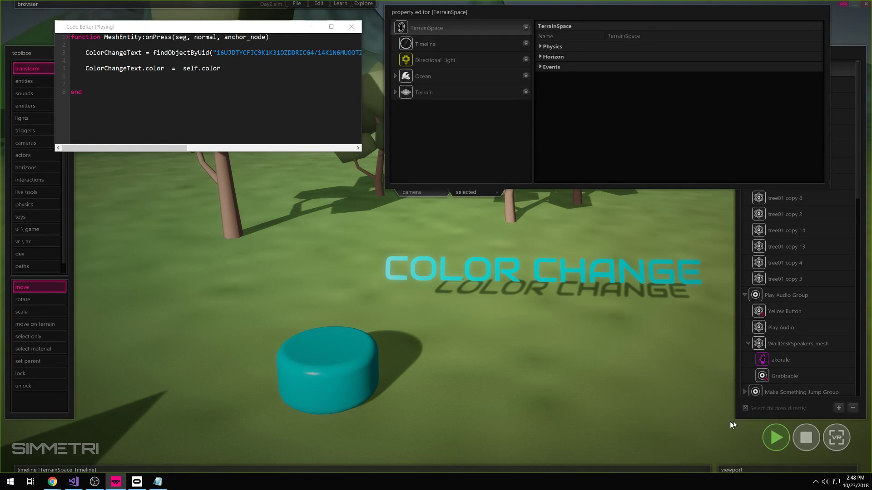
pyautogui.click(814, 438)
pyautogui.moveTo(654, 366); pyautogui.dragTo(584, 377, button='right')
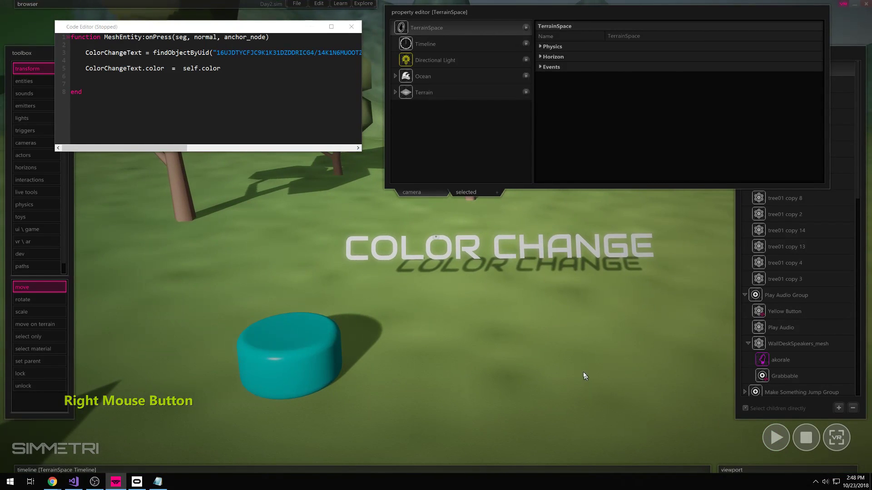
# - Collapse the property panel, highlight 'self' on line 5, and turn toward the green button
pyautogui.click(428, 13)
pyautogui.moveTo(198, 68); pyautogui.dragTo(183, 69)
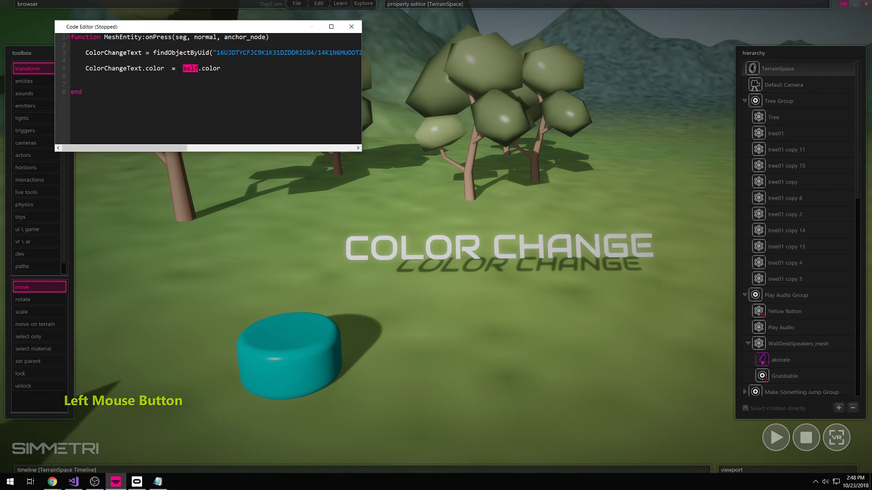
pyautogui.moveTo(408, 367); pyautogui.dragTo(372, 378, button='right')
pyautogui.moveTo(448, 372); pyautogui.dragTo(331, 404, button='right')
pyautogui.moveTo(436, 236); pyautogui.dragTo(448, 254, button='right')
pyautogui.press('s')
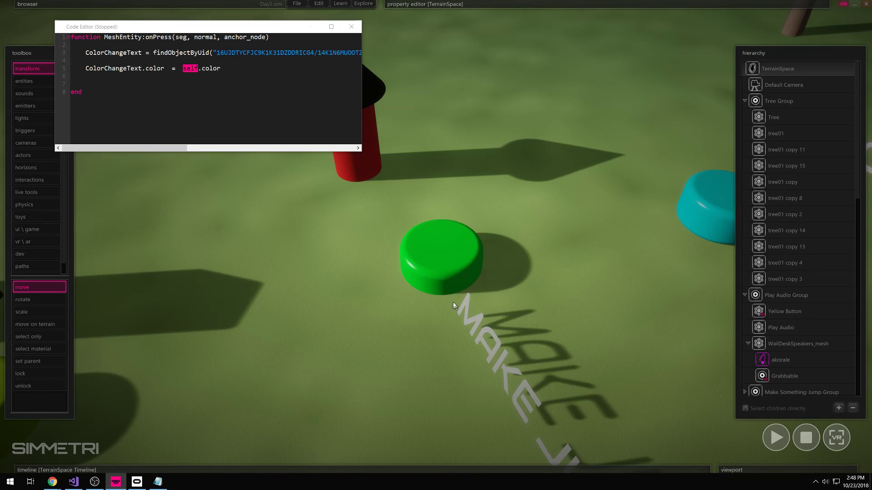
# - Frame the COLOR CHANGE text and select the Blue Button cylinder
pyautogui.moveTo(381, 196); pyautogui.dragTo(432, 237, button='right')
pyautogui.press('w')
pyautogui.moveTo(301, 419); pyautogui.dragTo(436, 237, button='right')
pyautogui.press('a')
pyautogui.press('w')
pyautogui.press('s')
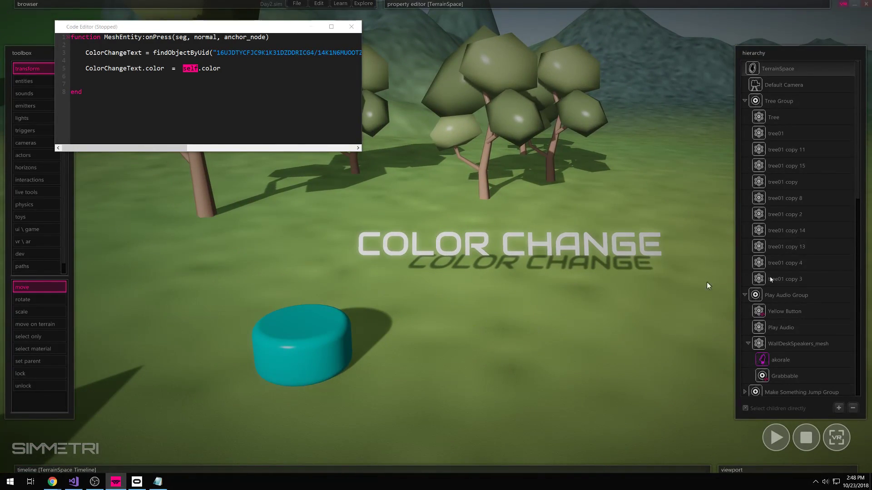
pyautogui.click(317, 333)
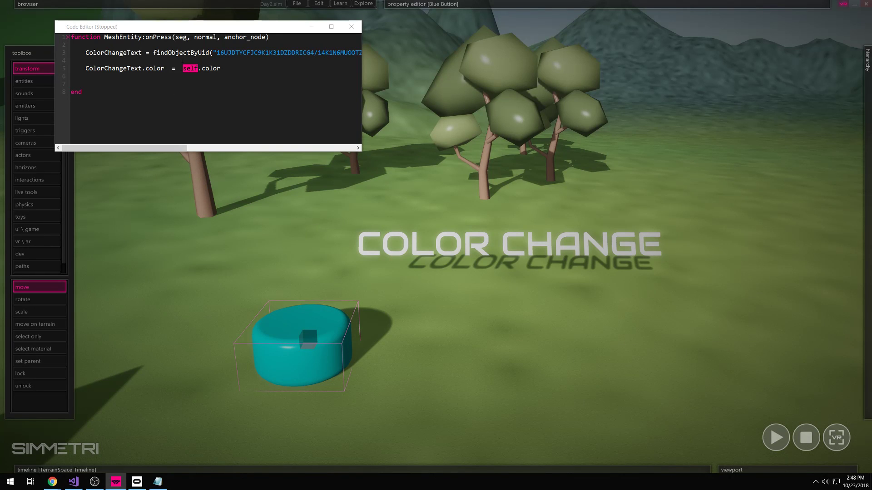
# - Review the findObjectByUid lookup and 'self' in the script, then Alt-drag a copy of the cyan button to its right
pyautogui.moveTo(154, 53); pyautogui.dragTo(276, 53)
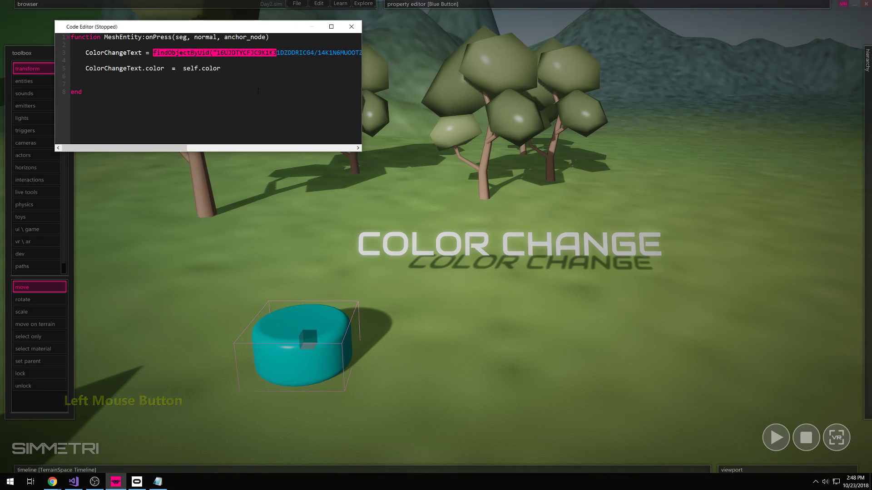
pyautogui.click(130, 93)
pyautogui.moveTo(183, 69); pyautogui.dragTo(198, 69)
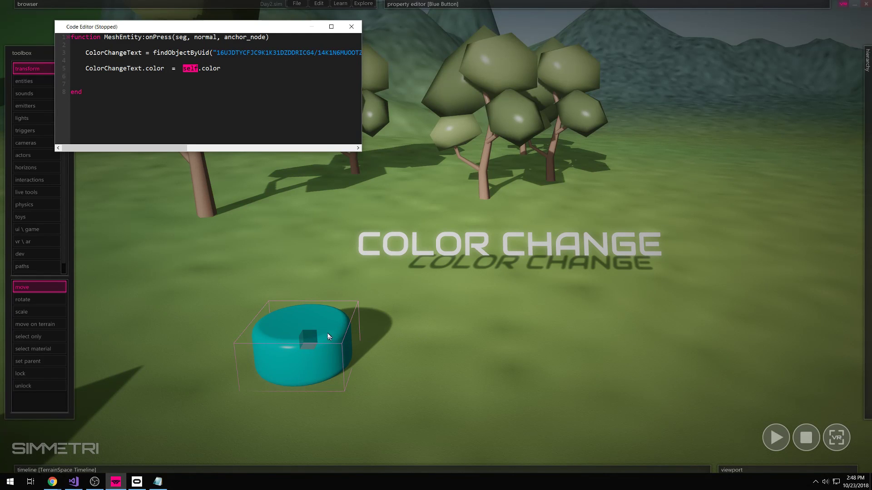
pyautogui.press('alt')
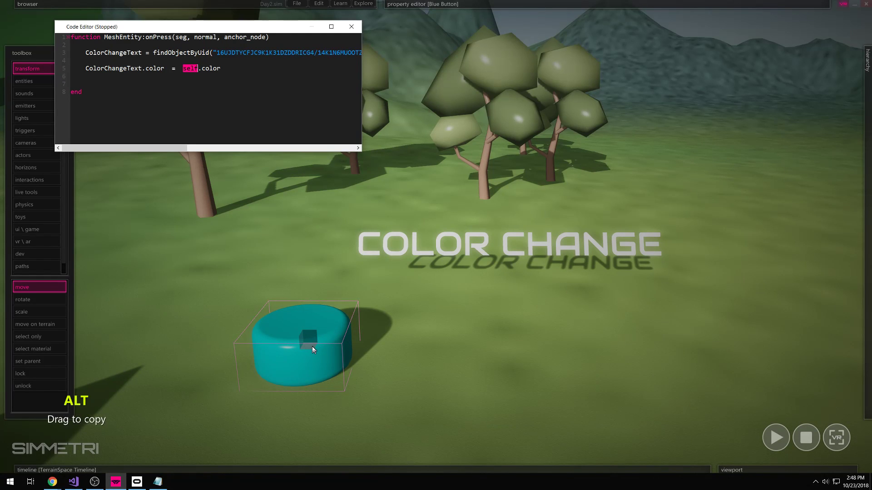
pyautogui.keyDown('alt'); pyautogui.keyDown('shift'); pyautogui.moveTo(315, 344); pyautogui.dragTo(462, 348); pyautogui.keyUp('shift'); pyautogui.keyUp('alt')
# - Recolour the button copy green and open its onPress script via Edit Code
pyautogui.click(454, 348)
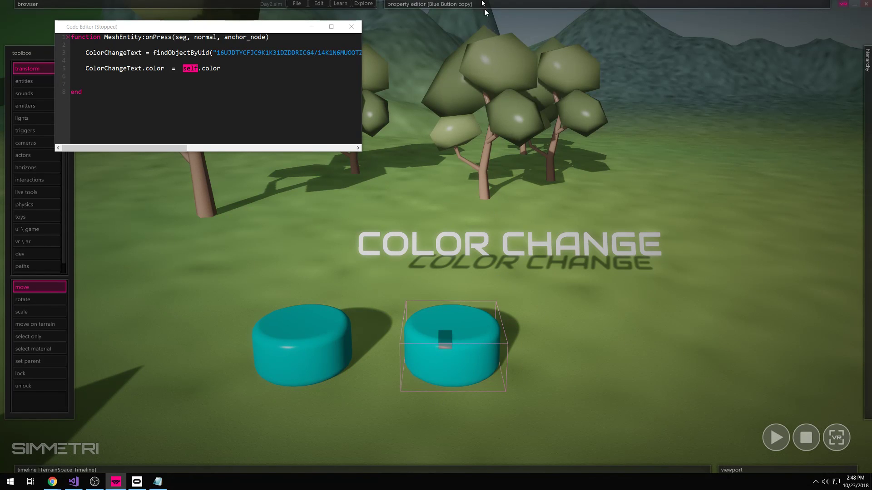
pyautogui.moveTo(469, 4)
pyautogui.click(612, 77)
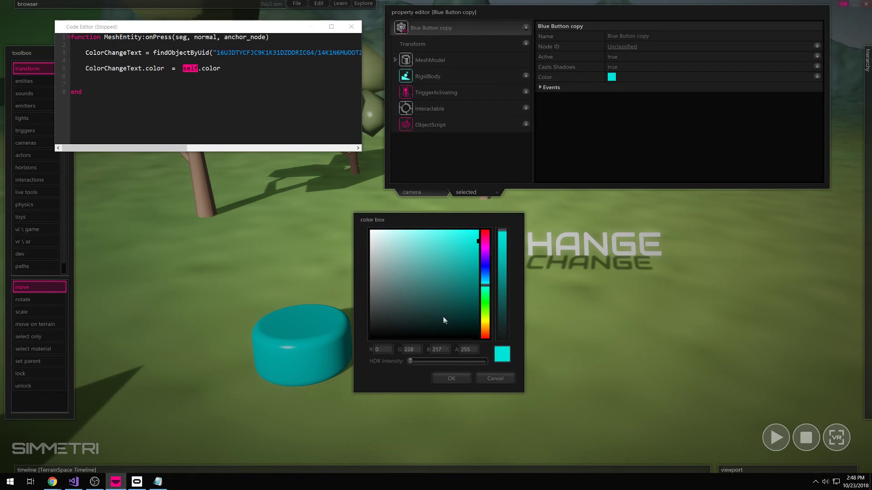
pyautogui.click(485, 300)
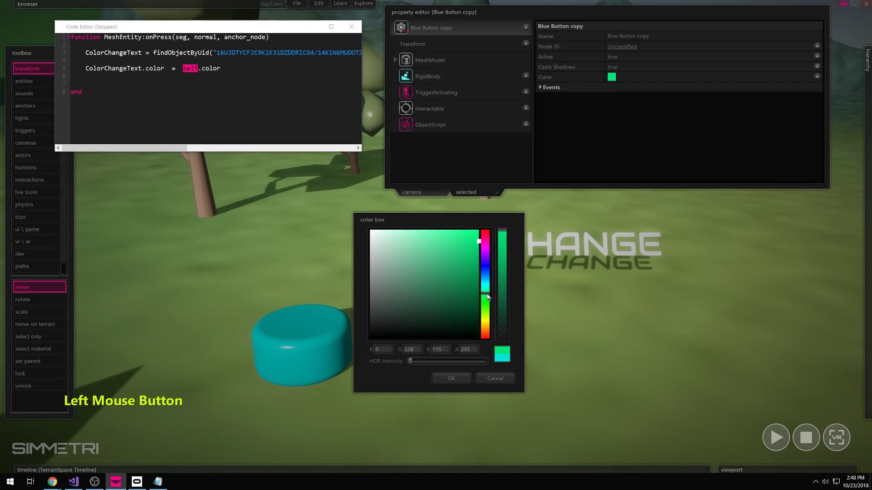
pyautogui.click(451, 379)
pyautogui.click(522, 355)
pyautogui.click(467, 345)
pyautogui.rightClick(463, 336)
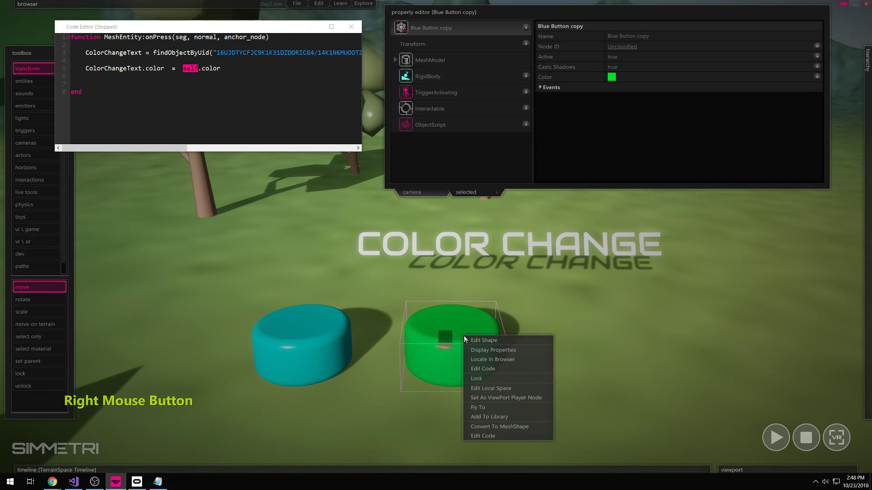
pyautogui.click(494, 371)
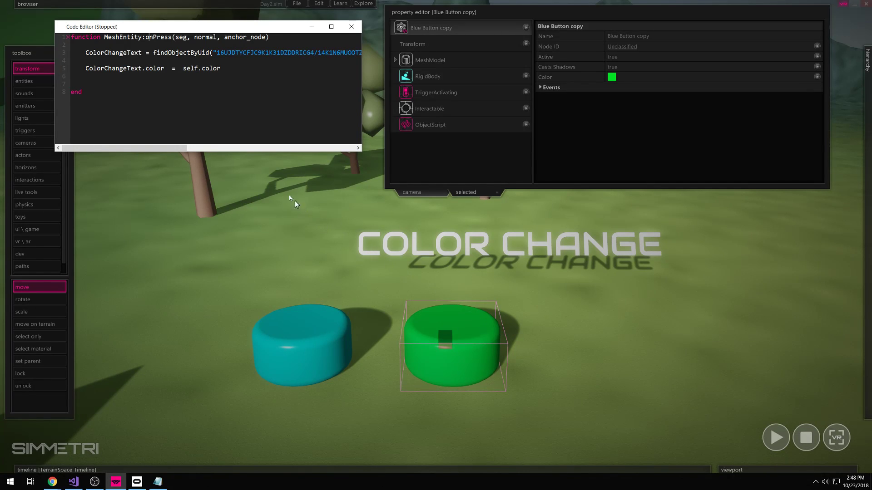
pyautogui.moveTo(85, 53); pyautogui.dragTo(108, 53)
pyautogui.moveTo(164, 69); pyautogui.dragTo(85, 70)
pyautogui.click(168, 68)
pyautogui.moveTo(224, 68); pyautogui.dragTo(194, 69)
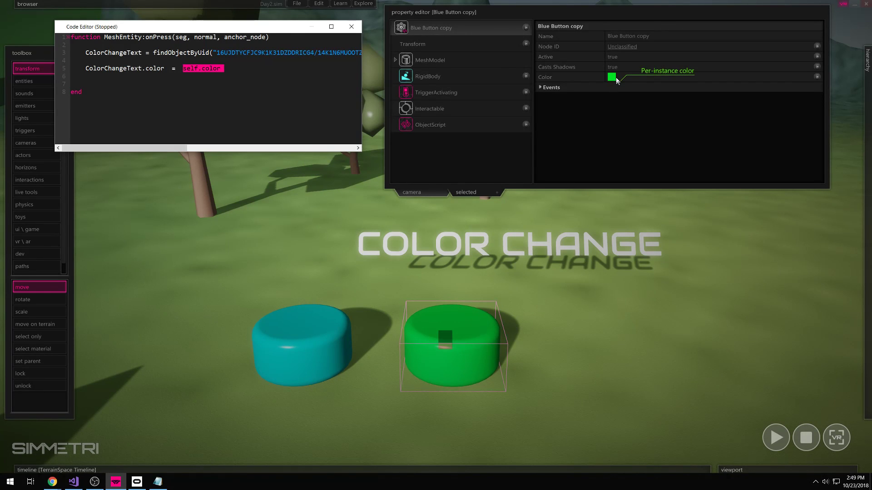
pyautogui.click(299, 343)
pyautogui.rightClick(299, 344)
pyautogui.click(328, 374)
pyautogui.click(407, 330)
pyautogui.rightClick(408, 330)
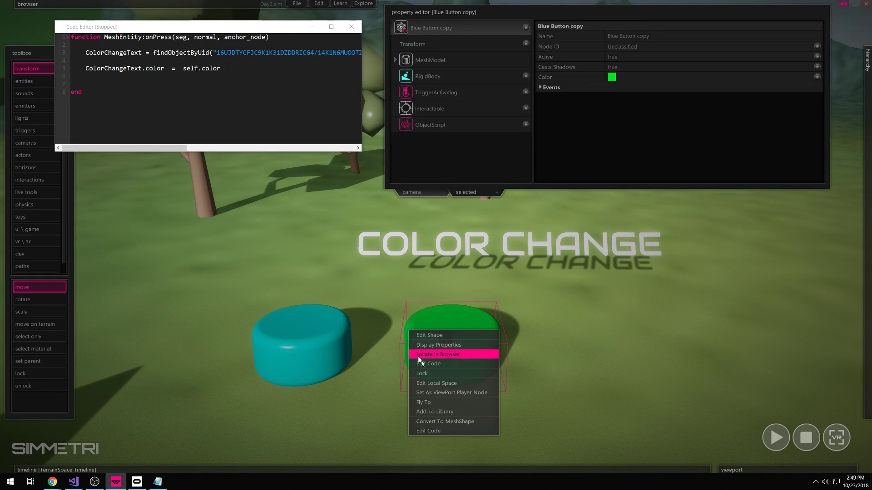
pyautogui.click(381, 372)
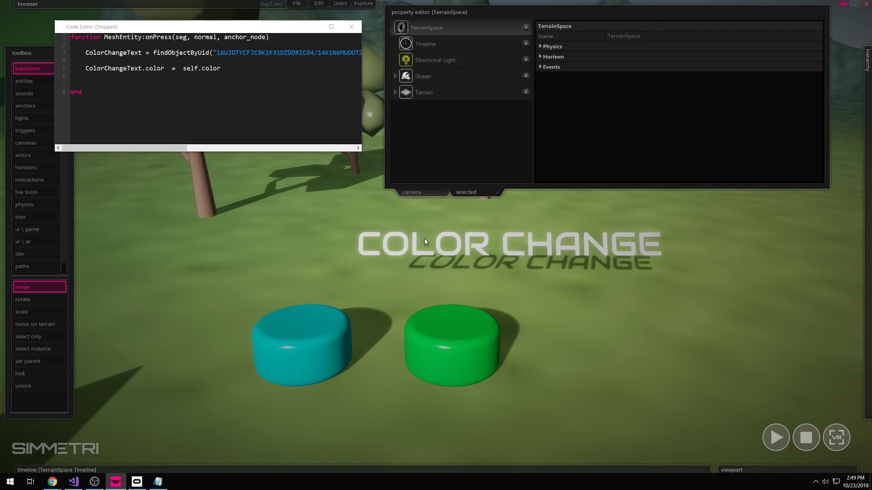
# - Play the scene, alternate pressing the cyan and green buttons to recolour the text, then stop
pyautogui.click(776, 437)
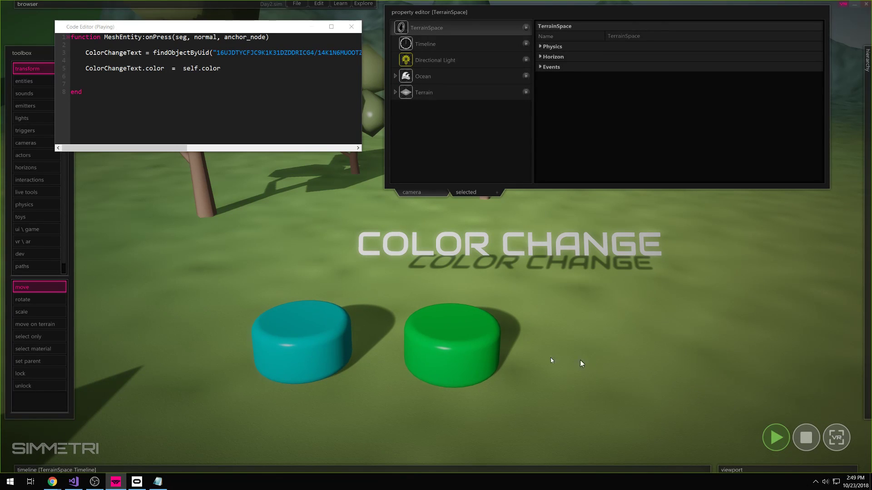
pyautogui.click(323, 350)
pyautogui.click(459, 343)
pyautogui.click(314, 343)
pyautogui.click(477, 330)
pyautogui.click(309, 335)
pyautogui.click(453, 337)
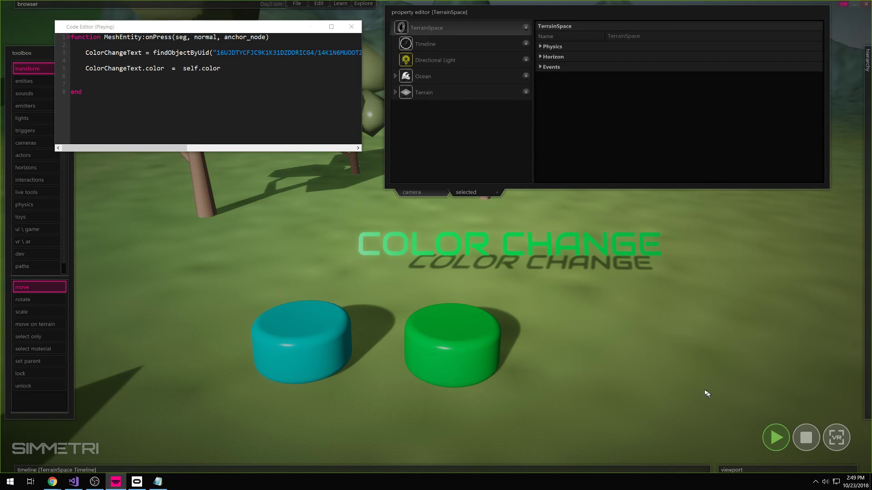
pyautogui.click(802, 445)
# - Drag copies of the green button to its right and frame all the buttons
pyautogui.click(449, 361)
pyautogui.keyDown('alt'); pyautogui.keyDown('shift'); pyautogui.moveTo(447, 355); pyautogui.dragTo(738, 338); pyautogui.keyUp('shift'); pyautogui.keyUp('alt')
pyautogui.moveTo(738, 338); pyautogui.dragTo(503, 357, button='right')
# - Colour the third button yellow
pyautogui.click(352, 337)
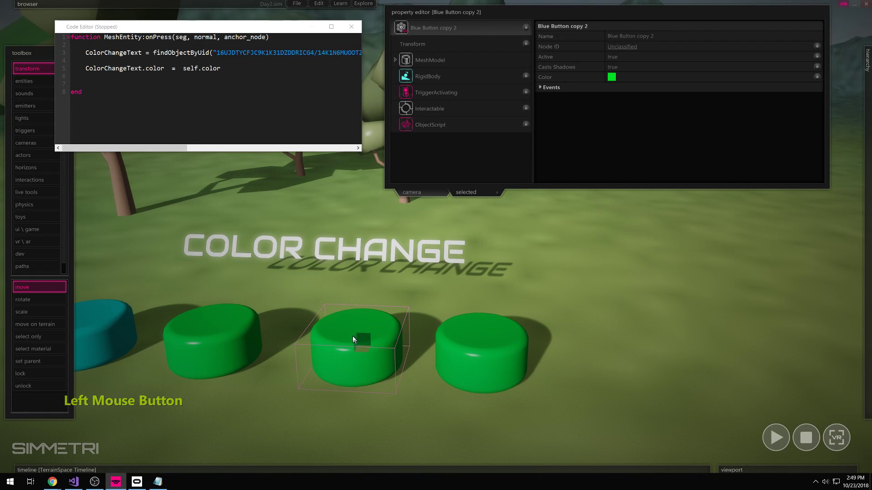
pyautogui.click(625, 77)
pyautogui.click(450, 237)
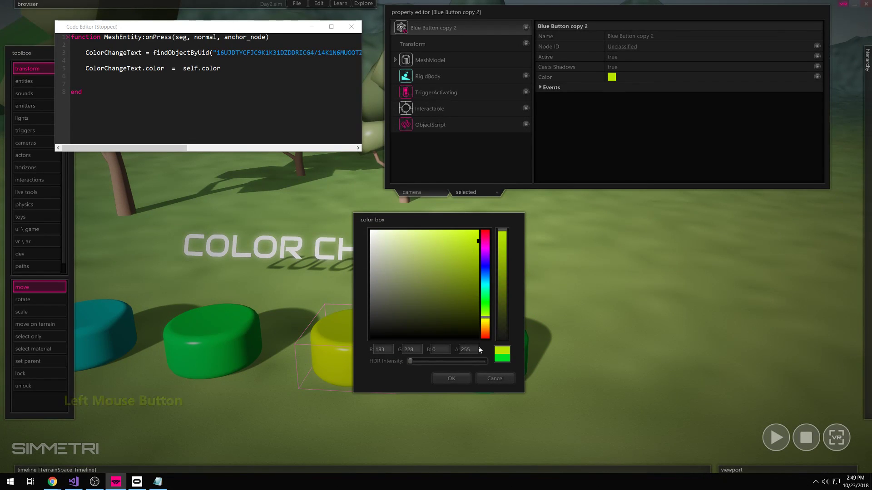
pyautogui.click(458, 379)
# - Colour the fourth button bright red and pull the view back to show all four buttons
pyautogui.click(466, 376)
pyautogui.click(611, 77)
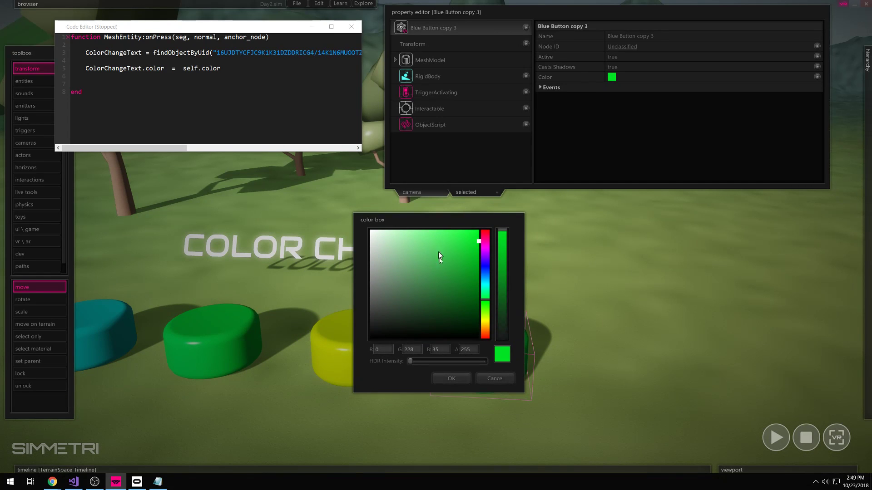
pyautogui.click(485, 338)
pyautogui.click(473, 236)
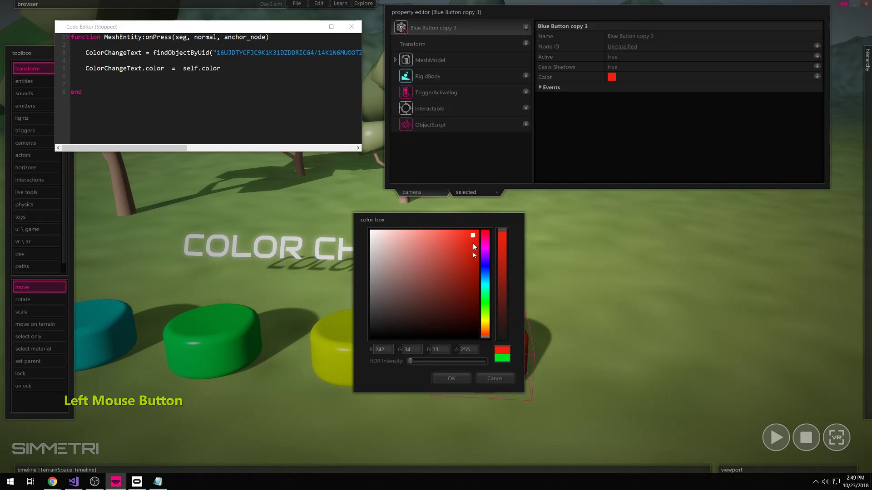
pyautogui.click(459, 377)
pyautogui.press('a')
pyautogui.press('s')
pyautogui.moveTo(582, 333); pyautogui.dragTo(638, 311, button='right')
# - Play the scene and press the cyan, green, yellow and red buttons to recolour the text
pyautogui.press('a')
pyautogui.press('space')
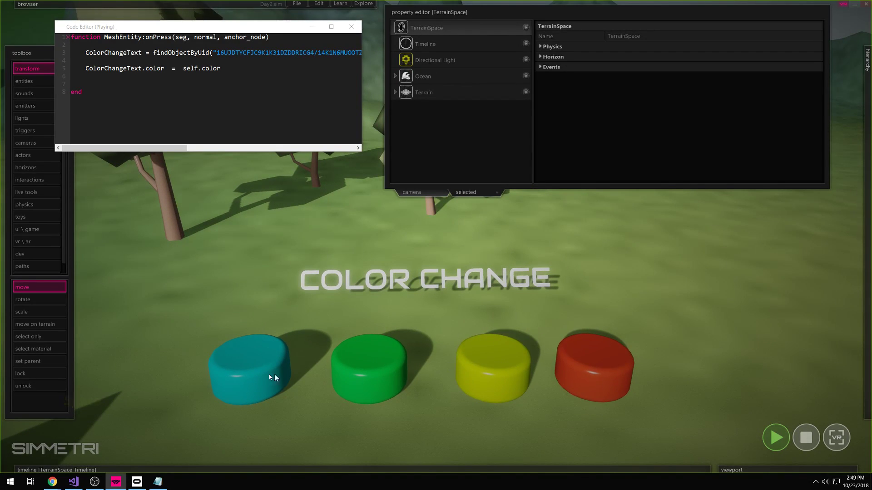
pyautogui.click(282, 374)
pyautogui.click(386, 368)
pyautogui.click(493, 361)
pyautogui.click(592, 358)
pyautogui.click(397, 369)
pyautogui.click(490, 361)
pyautogui.click(585, 358)
pyautogui.moveTo(584, 358); pyautogui.dragTo(385, 258, button='right')
pyautogui.press('w')
pyautogui.press('s')
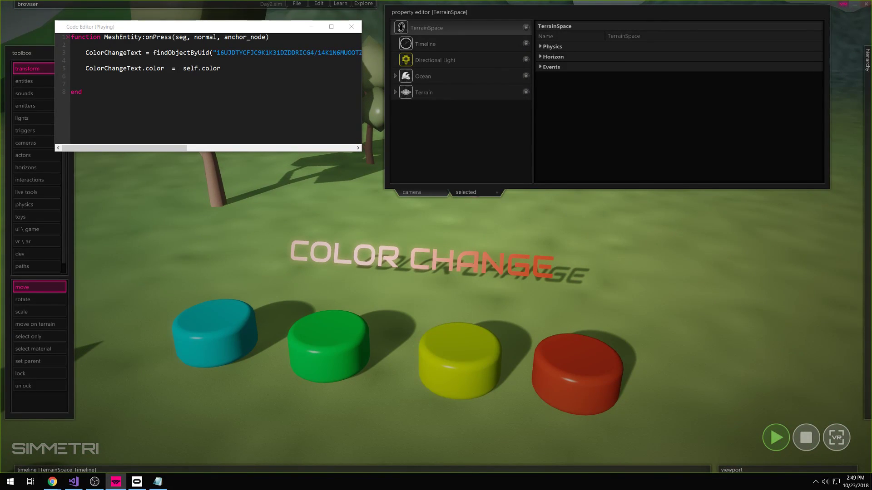
# - Highlight self.color on line 5, then stop the scene and reposition the camera
pyautogui.moveTo(183, 69); pyautogui.dragTo(190, 68)
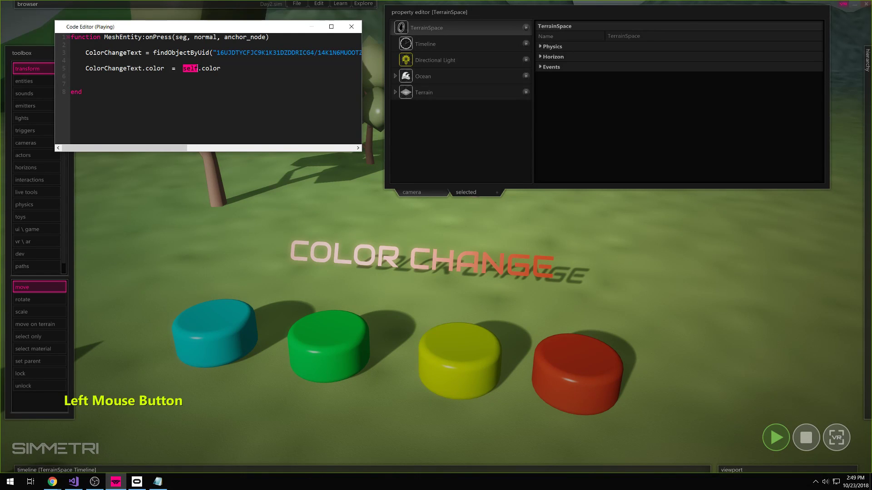
pyautogui.click(220, 68)
pyautogui.moveTo(224, 68); pyautogui.dragTo(186, 68)
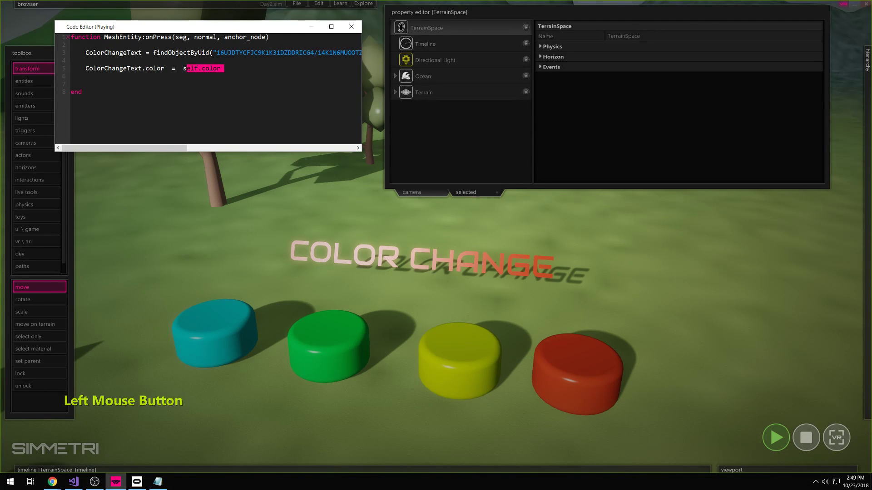
pyautogui.click(667, 327)
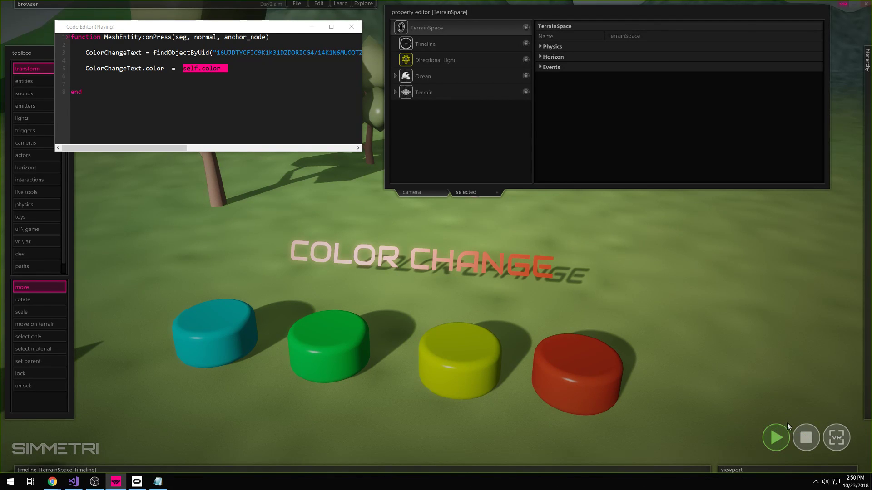
pyautogui.click(808, 438)
pyautogui.moveTo(667, 397); pyautogui.dragTo(626, 386, button='right')
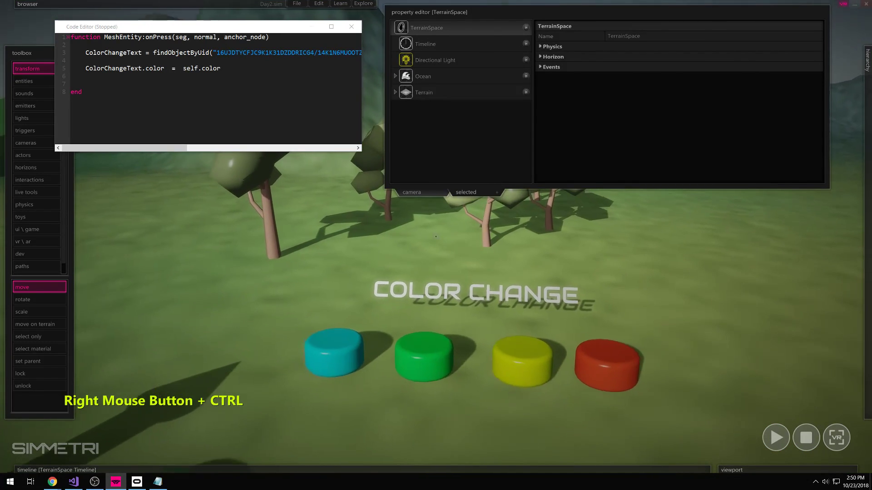
pyautogui.press('w')
pyautogui.moveTo(658, 376); pyautogui.dragTo(657, 374, button='right')
# - Select the cyan, green and yellow buttons in turn to inspect their properties
pyautogui.press('s')
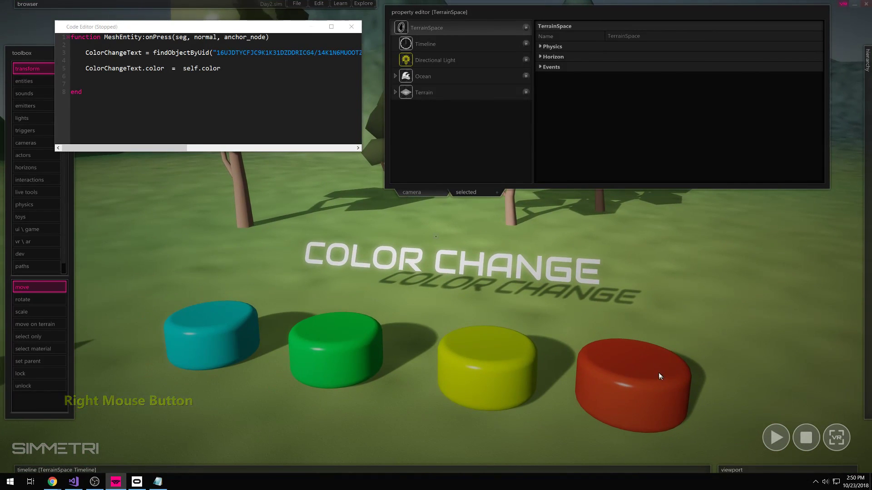
pyautogui.click(190, 363)
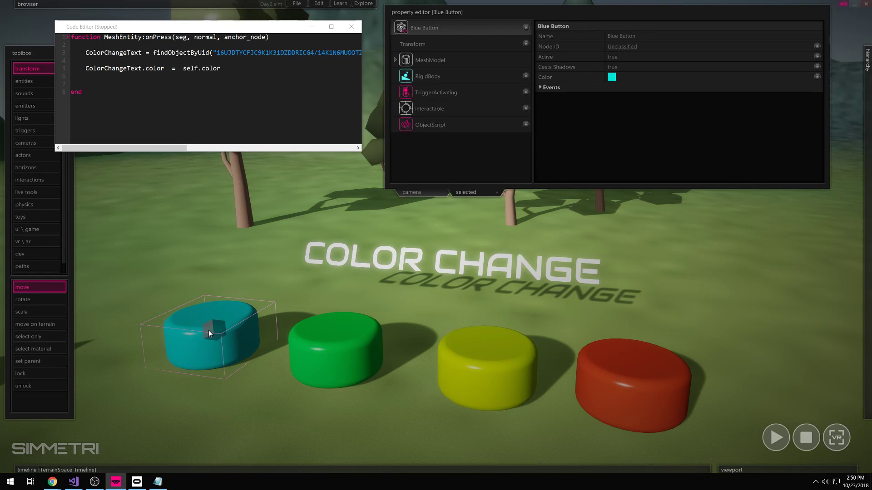
pyautogui.click(230, 292)
pyautogui.click(224, 356)
pyautogui.click(326, 339)
pyautogui.click(235, 331)
pyautogui.click(379, 324)
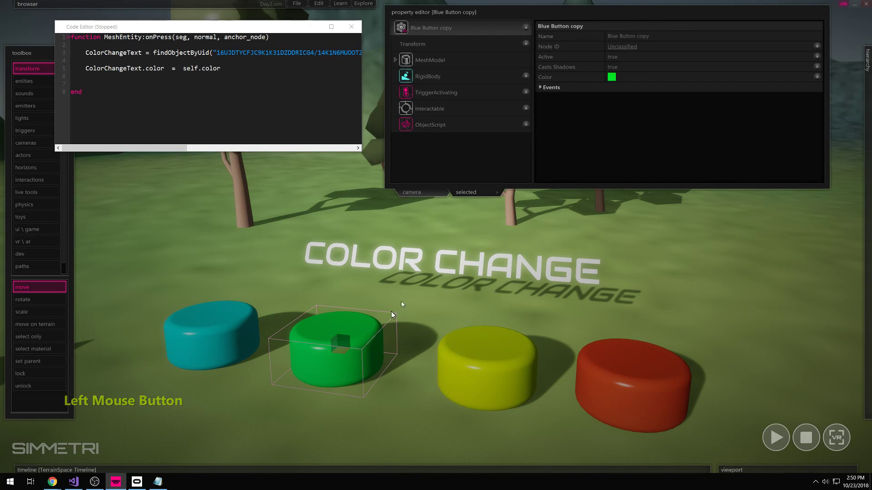
pyautogui.click(413, 43)
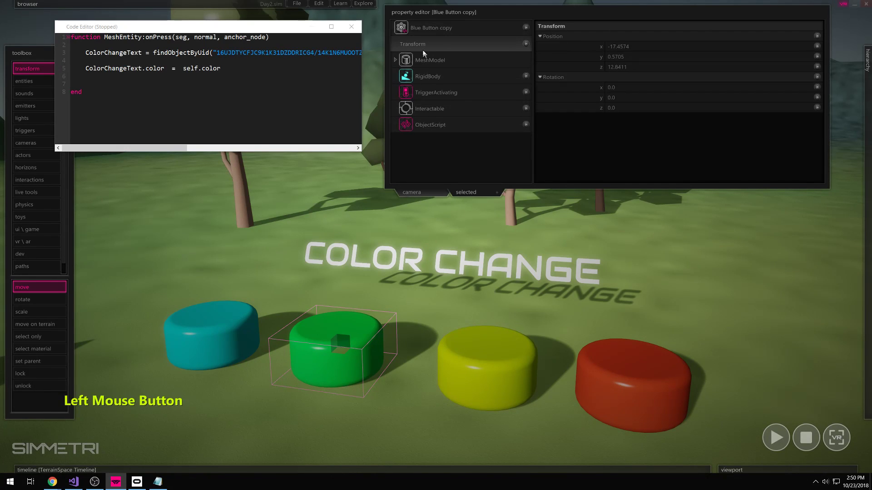
pyautogui.click(229, 327)
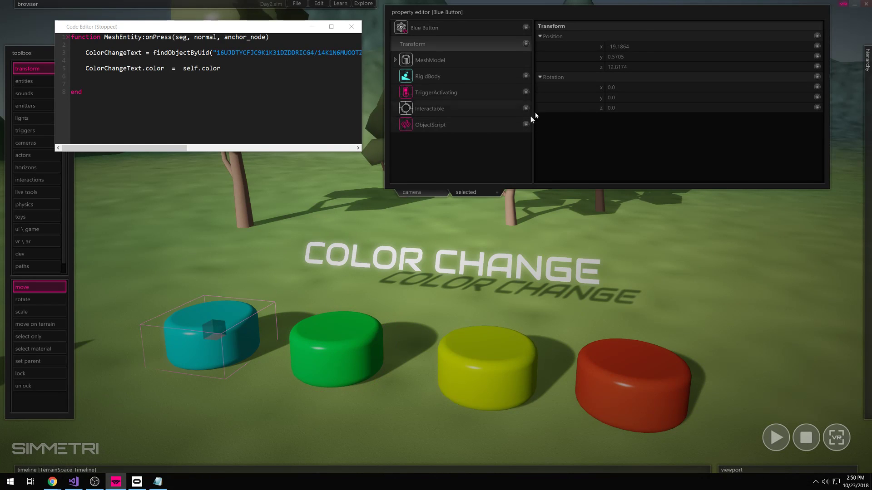
pyautogui.click(349, 331)
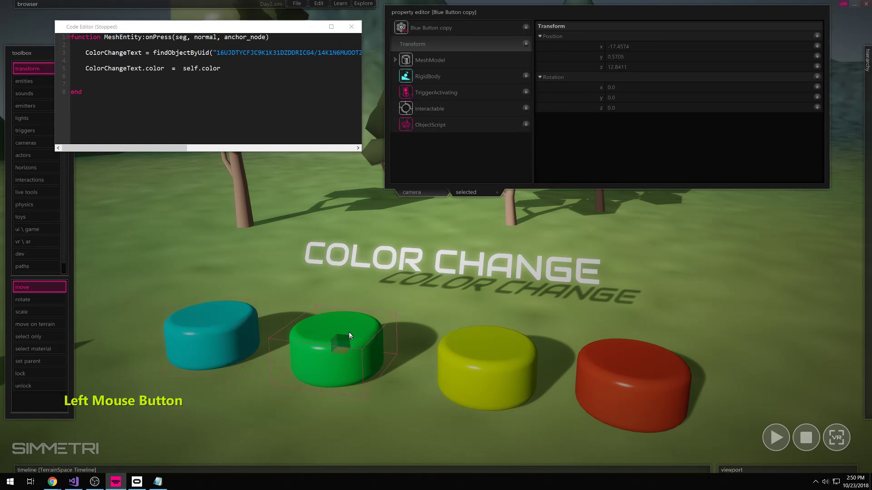
pyautogui.click(476, 361)
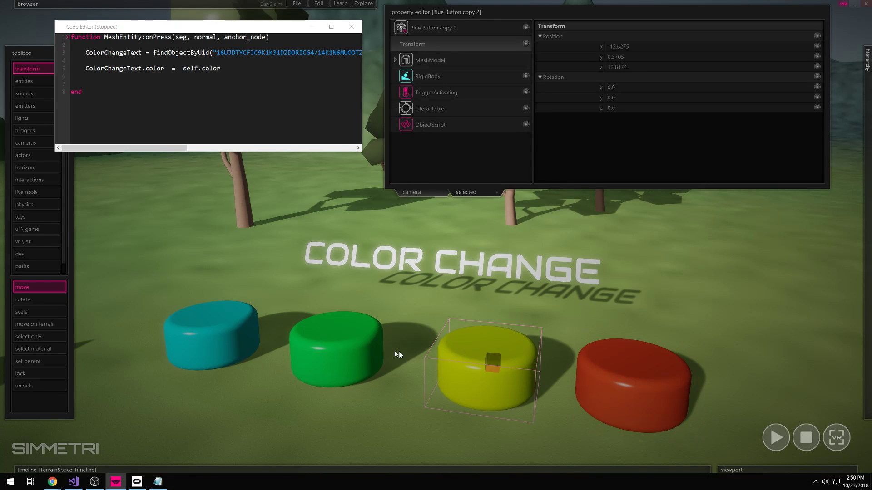
pyautogui.click(212, 338)
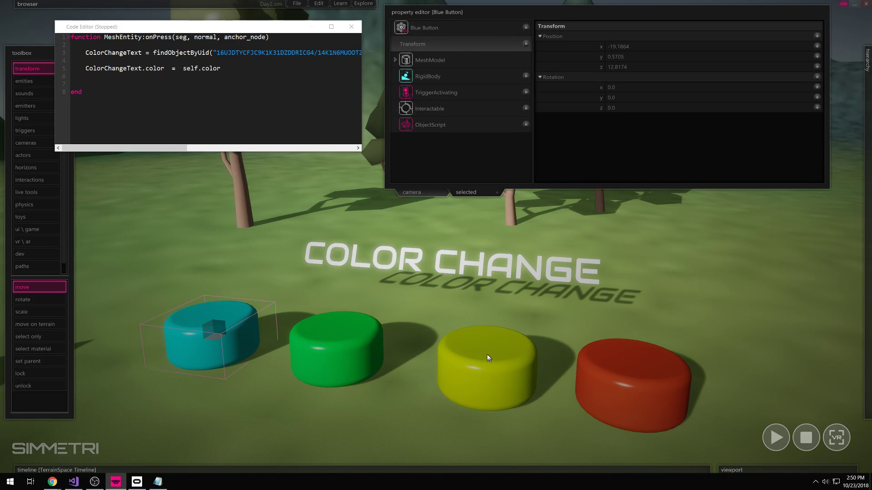
# - Look over the self.color line, close the onPress script editor, and fly the camera around
pyautogui.click(183, 68)
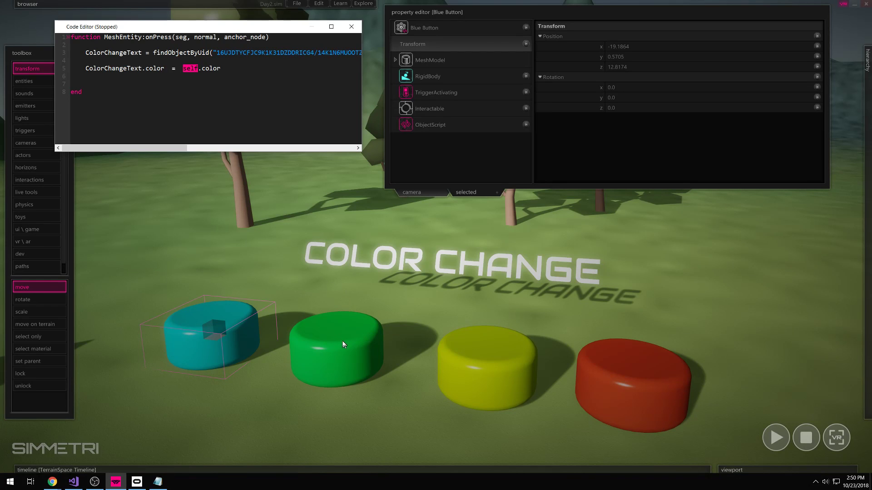
pyautogui.click(218, 73)
pyautogui.click(194, 85)
pyautogui.click(200, 85)
pyautogui.click(351, 27)
pyautogui.press('s')
pyautogui.moveTo(685, 175); pyautogui.dragTo(729, 319, button='right')
pyautogui.press('w')
pyautogui.press('d')
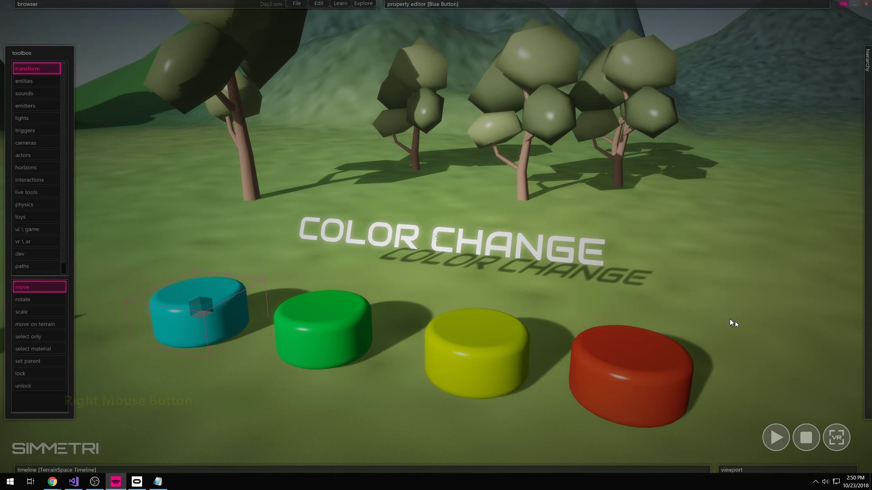
# - Run the colour-change scene in VR mode, then Escape back to the editor
pyautogui.click(836, 440)
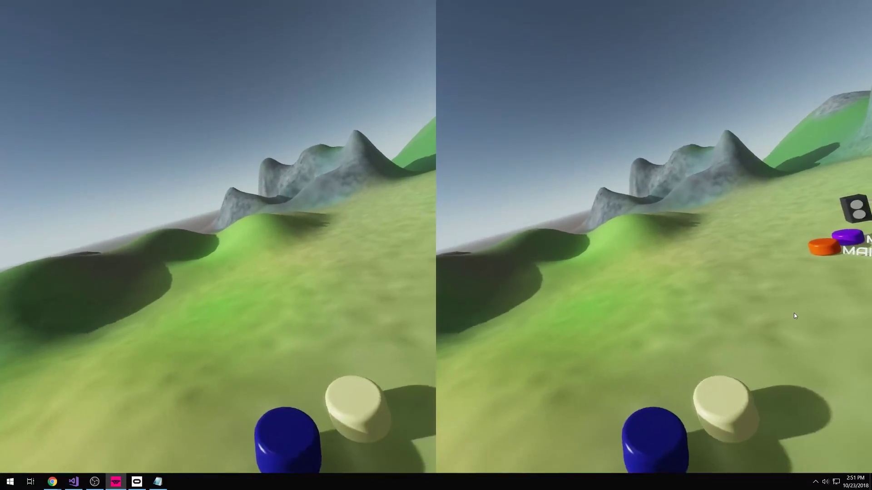
pyautogui.press('Escape')
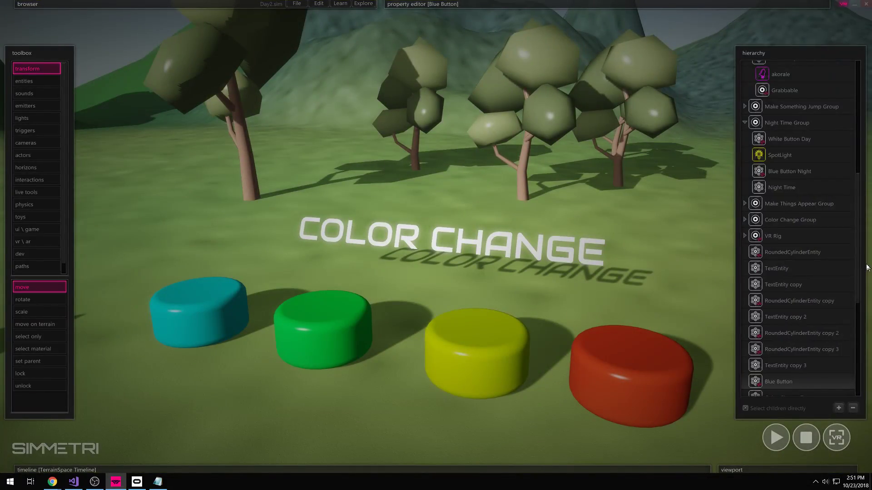
# - Expand VR Rig > Left Hand > Index Trigger and open the Fly node's script
pyautogui.scroll(-5, 800, 253)
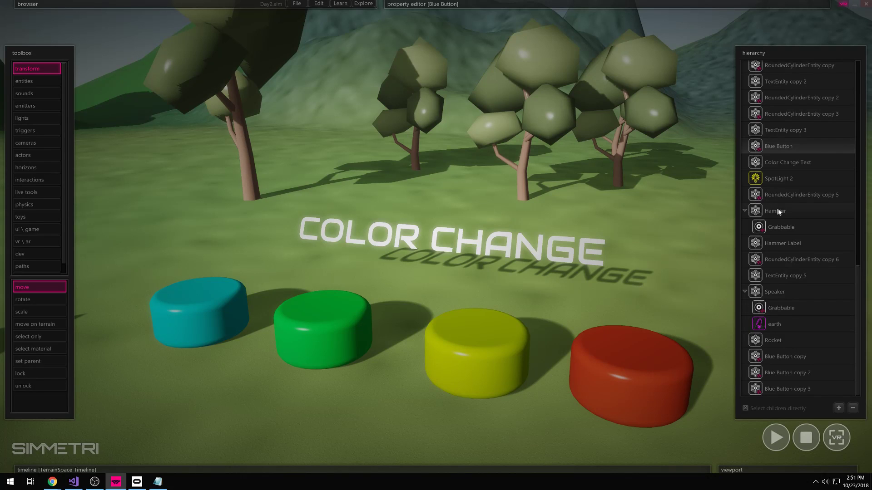
pyautogui.scroll(6, 772, 205)
pyautogui.click(745, 301)
pyautogui.scroll(-3, 758, 277)
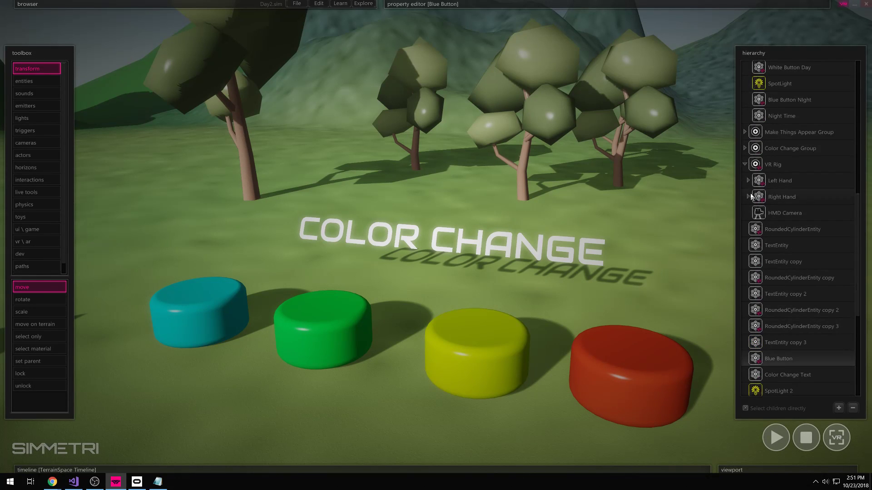
pyautogui.click(748, 180)
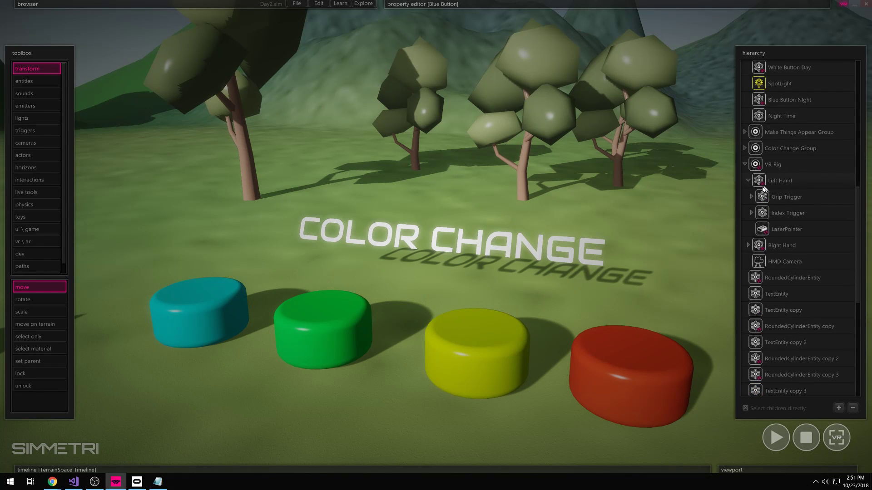
pyautogui.click(752, 213)
pyautogui.click(776, 227)
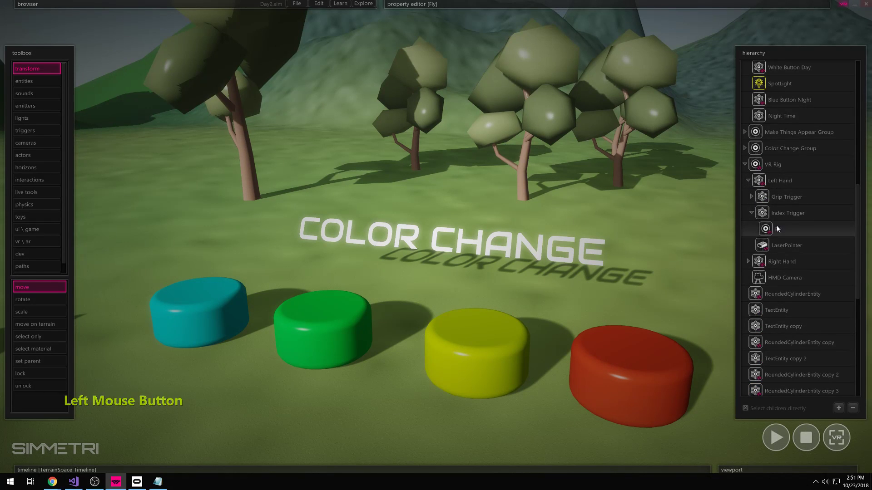
pyautogui.rightClick(772, 232)
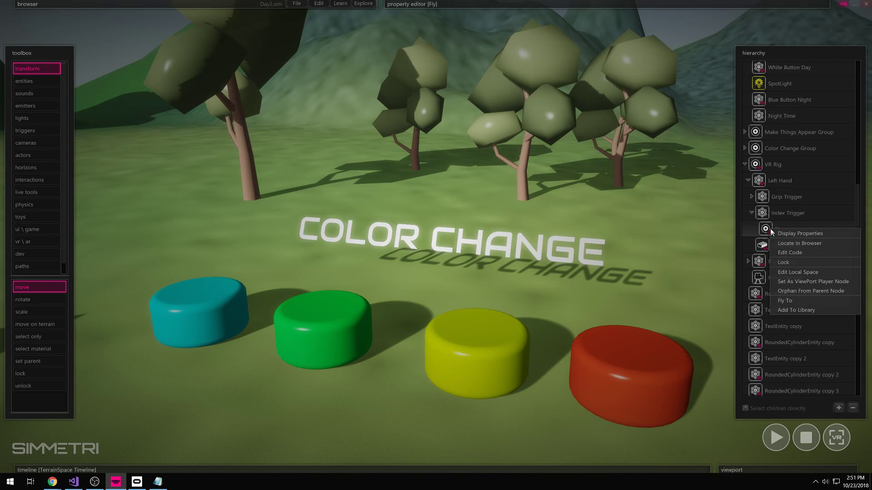
pyautogui.click(799, 252)
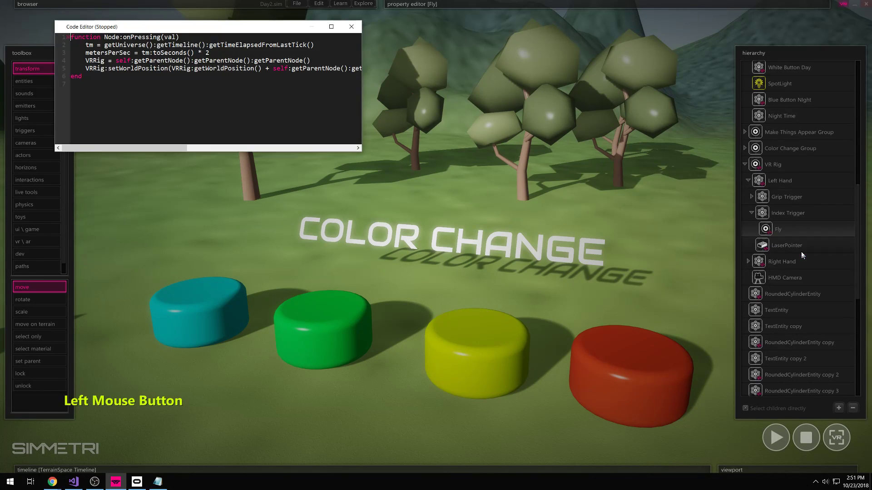
# - Widen the code window, add blank lines, and change the speed multiplier '* 2' to '* 12'
pyautogui.moveTo(359, 148); pyautogui.dragTo(636, 148)
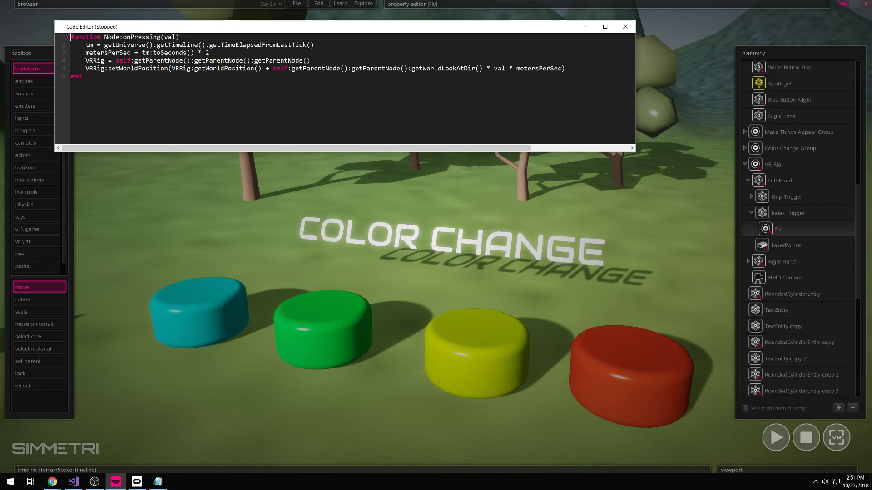
pyautogui.moveTo(86, 45); pyautogui.dragTo(72, 68)
pyautogui.click(78, 71)
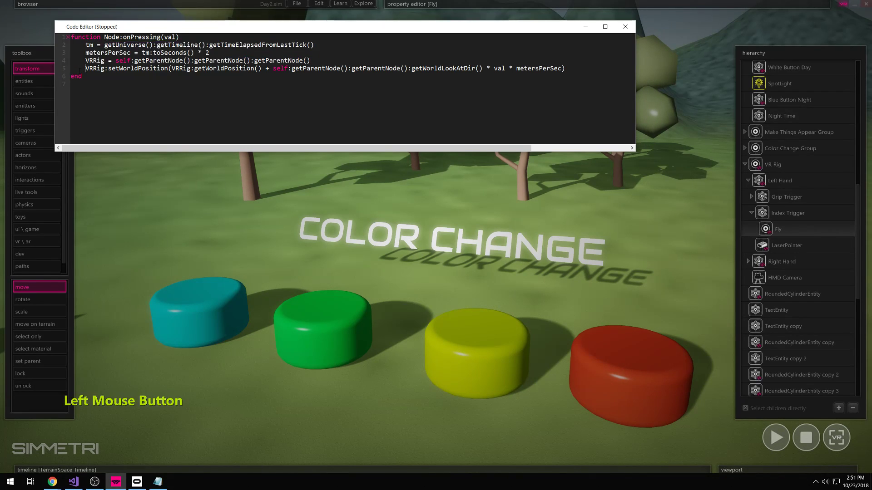
pyautogui.click(580, 71)
pyautogui.press('Return')
pyautogui.press('Return')
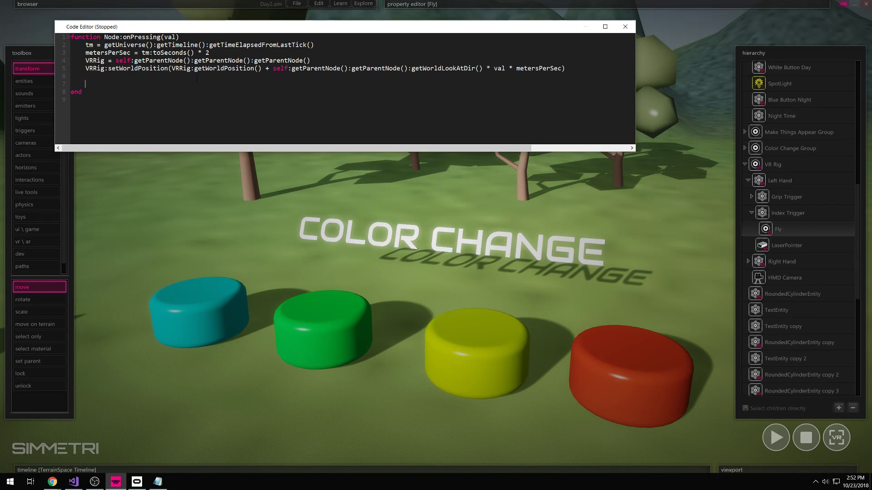
pyautogui.click(87, 45)
pyautogui.press('Return')
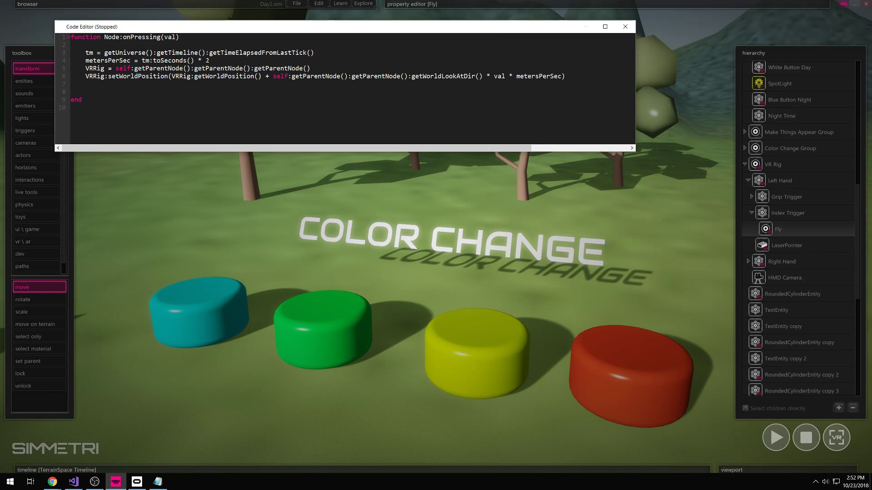
pyautogui.click(205, 60)
pyautogui.press('Left')
pyautogui.write('1')
# - Launch the scene in VR to try the faster flying, then Escape to the editor
pyautogui.click(637, 50)
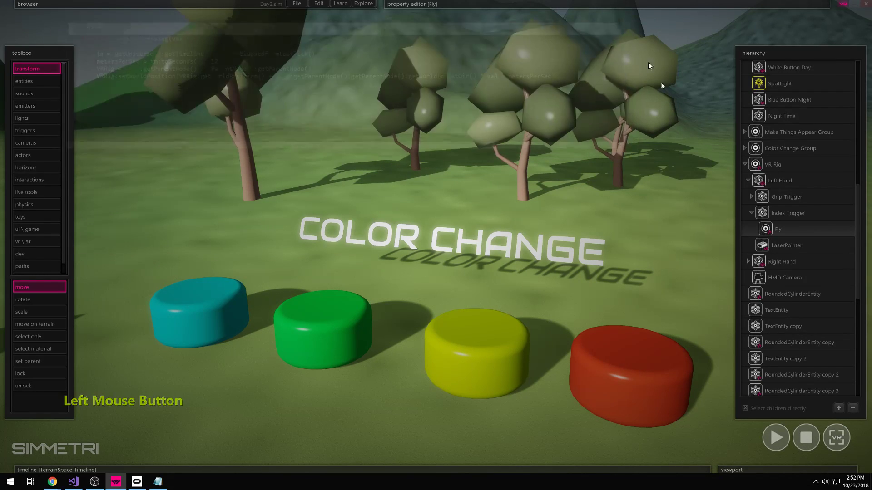
pyautogui.click(837, 440)
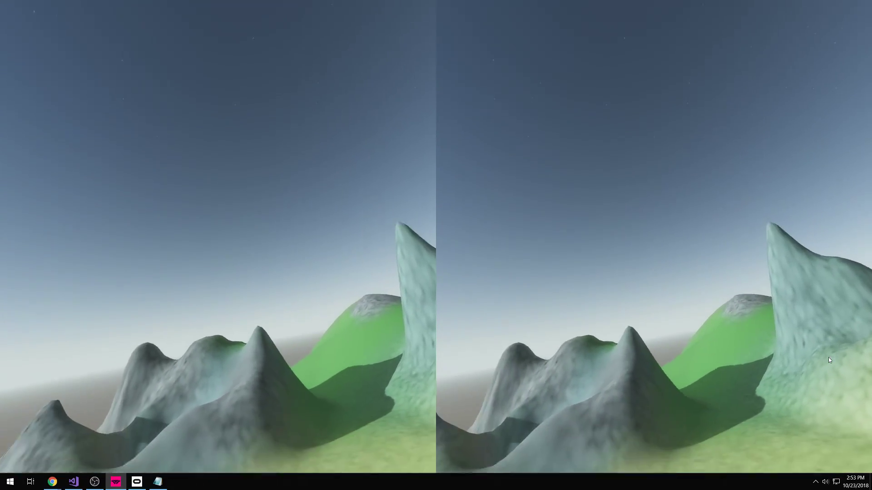
pyautogui.press('Escape')
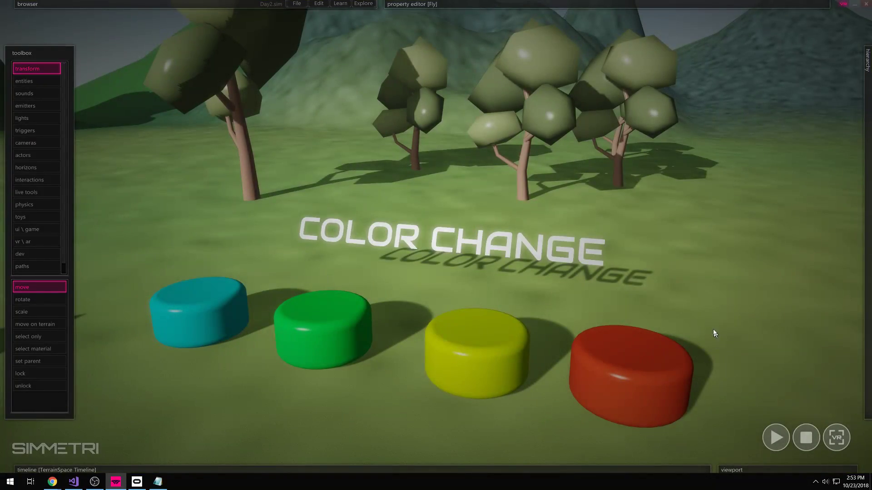
# - Pull the camera back to overview the whole terrain
pyautogui.press('a')
pyautogui.press('s')
pyautogui.moveTo(377, 327); pyautogui.dragTo(675, 295, button='right')
pyautogui.press('e')
pyautogui.press('d')
pyautogui.press('ctrl')
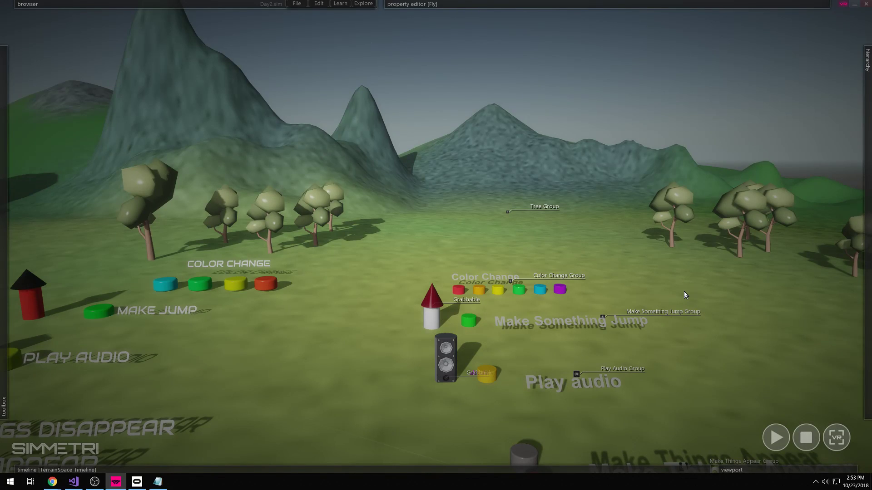
pyautogui.moveTo(695, 304)
pyautogui.mouseDown(button='right')
pyautogui.moveTo(708, 364)
pyautogui.moveTo(731, 300)
pyautogui.moveTo(704, 309)
pyautogui.mouseUp(button='right')
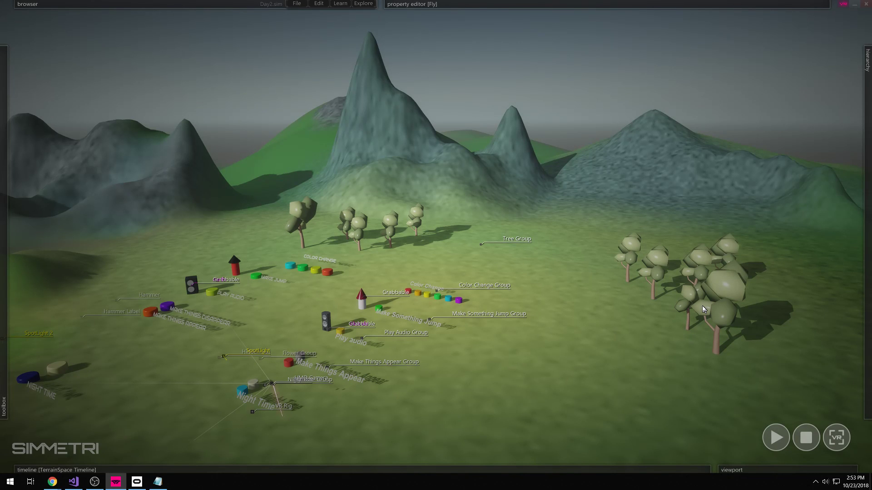
pyautogui.moveTo(421, 374); pyautogui.dragTo(416, 404, button='right')
pyautogui.hotkey('shift', 'a')
pyautogui.hotkey('shift', 'w')
# - Fly toward the blue and cream buttons, then back away to reveal trees and labels
pyautogui.moveTo(435, 236); pyautogui.dragTo(435, 236, button='right')
pyautogui.hotkey('shift', 'z')
pyautogui.press('s')
pyautogui.press('a')
pyautogui.press('s')
pyautogui.moveTo(446, 320); pyautogui.dragTo(428, 325, button='right')
pyautogui.press('d')
pyautogui.press('a')
pyautogui.press('s')
pyautogui.press('a')
# - Open the property panel for the SkySpace sky and expand its Atmosphere settings
pyautogui.click(596, 3)
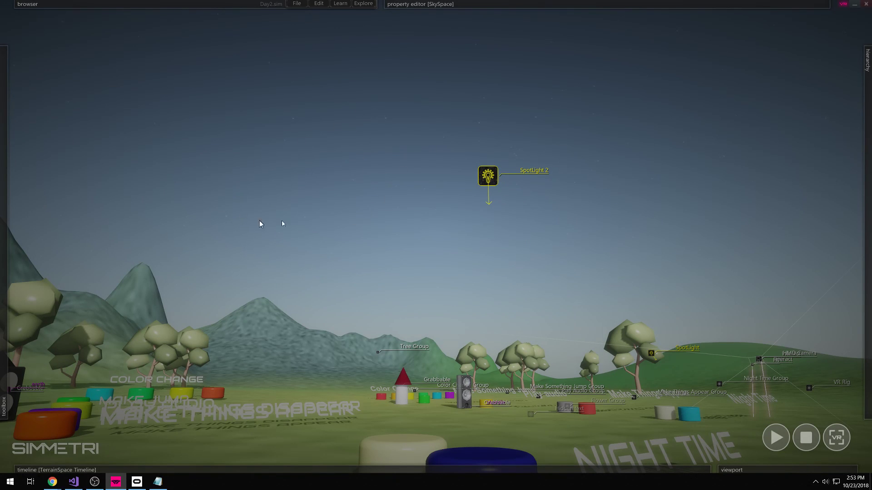
pyautogui.moveTo(526, 4)
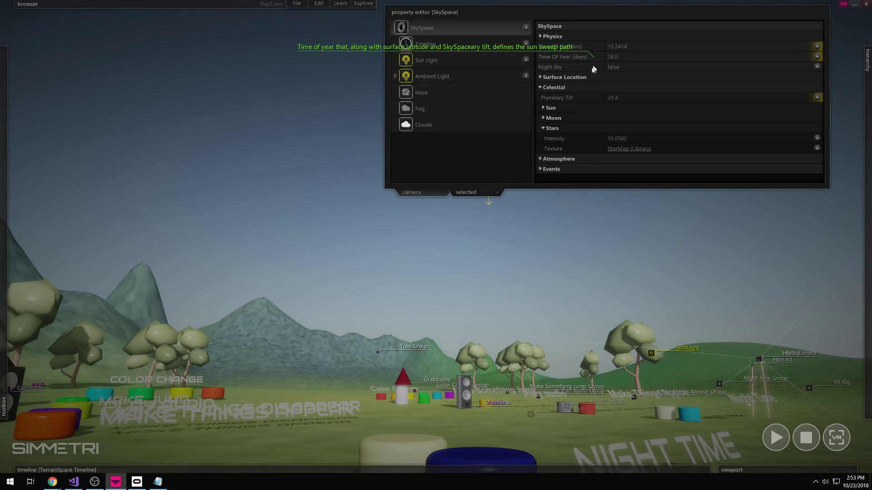
pyautogui.click(558, 159)
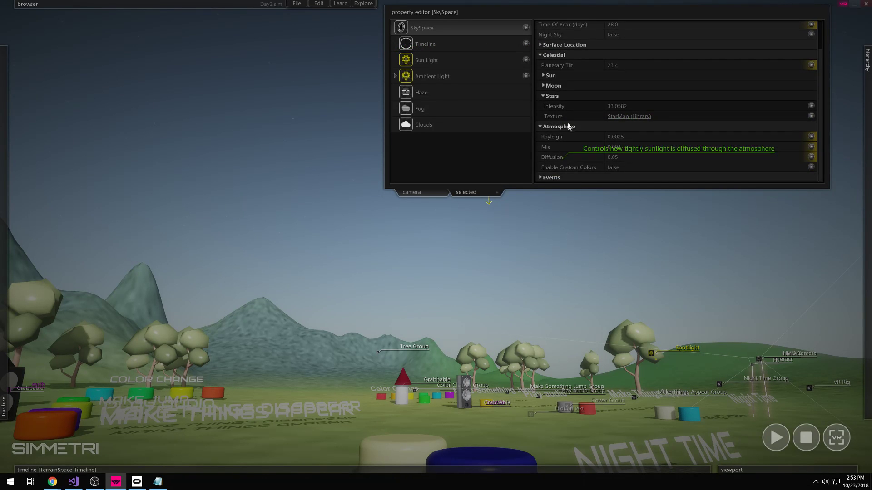
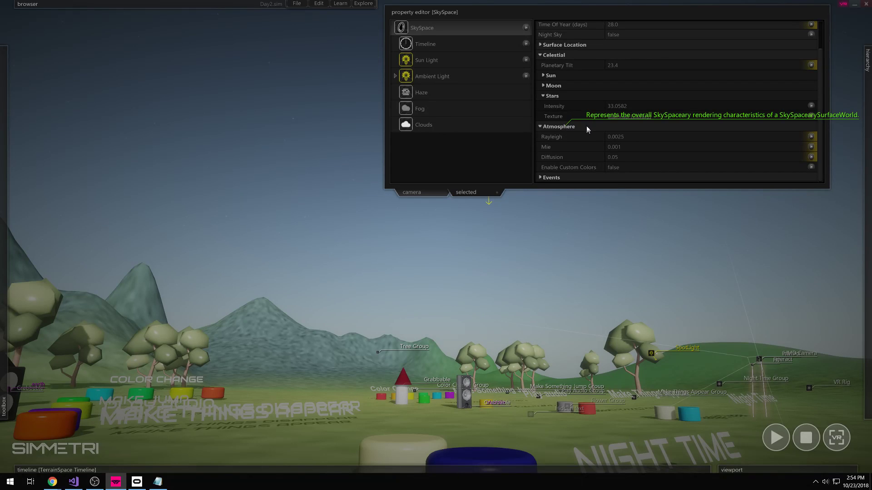
# - Raise Rayleigh scattering so the sky turns orange
pyautogui.moveTo(684, 139); pyautogui.dragTo(721, 146)
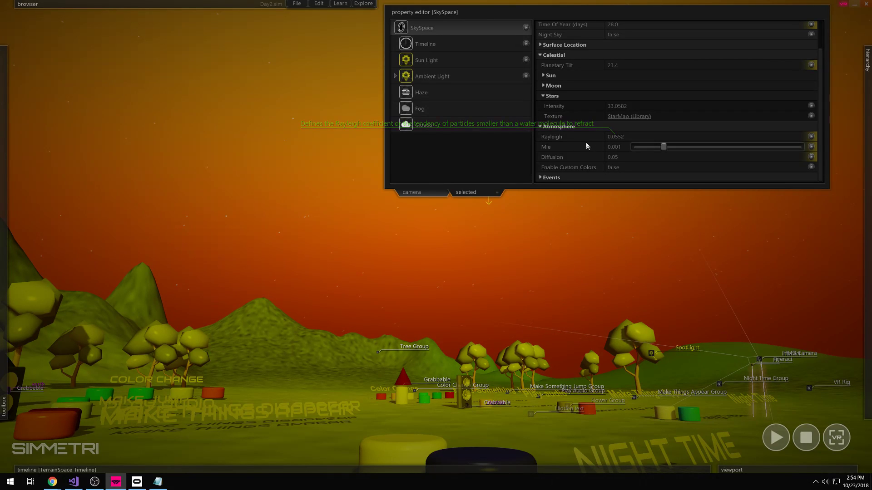
pyautogui.moveTo(716, 138)
pyautogui.mouseDown()
pyautogui.moveTo(738, 137)
pyautogui.moveTo(691, 138)
pyautogui.moveTo(720, 138)
pyautogui.mouseUp()
pyautogui.moveTo(645, 254); pyautogui.dragTo(508, 256, button='right')
pyautogui.press('d')
pyautogui.moveTo(772, 215); pyautogui.dragTo(679, 215, button='right')
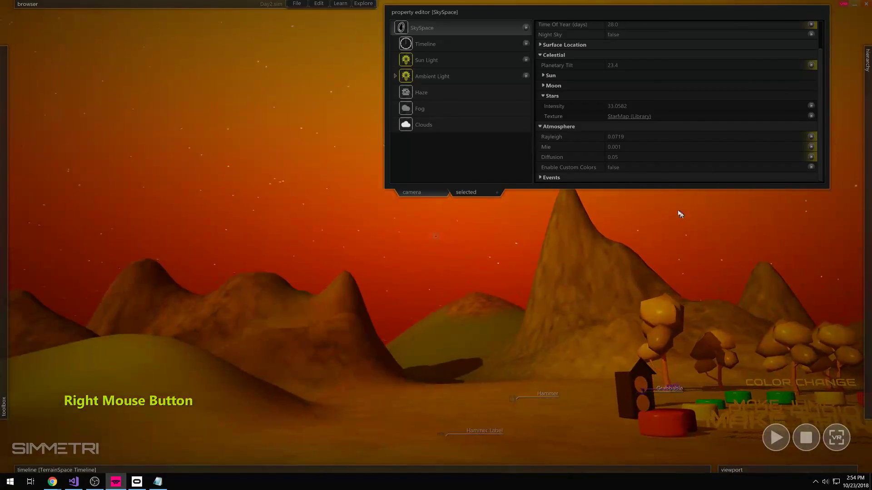
# - Raise Mie scattering to about 0.0684 to darken and haze the sky
pyautogui.moveTo(663, 147); pyautogui.dragTo(688, 152)
pyautogui.moveTo(568, 198); pyautogui.dragTo(658, 158, button='right')
pyautogui.press('w')
pyautogui.press('a')
pyautogui.press('d')
pyautogui.moveTo(683, 146); pyautogui.dragTo(741, 145)
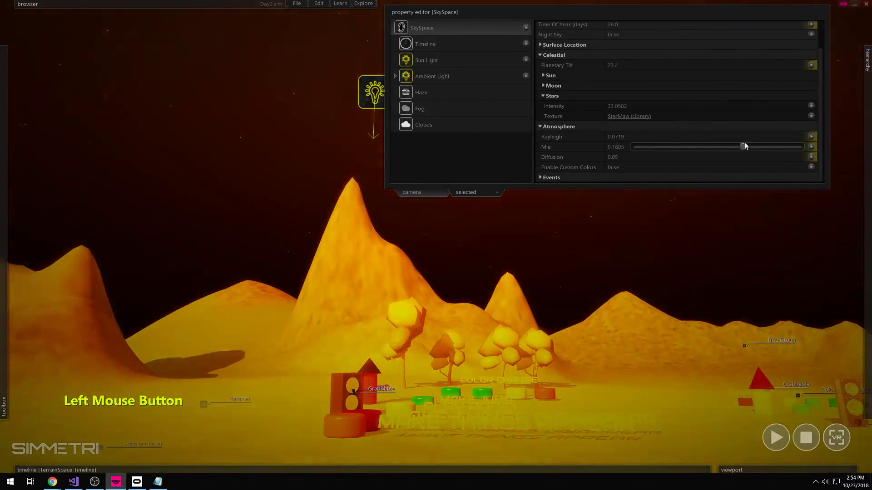
# - Push Rayleigh scattering higher until the whole scene turns red
pyautogui.click(713, 129)
pyautogui.click(556, 159)
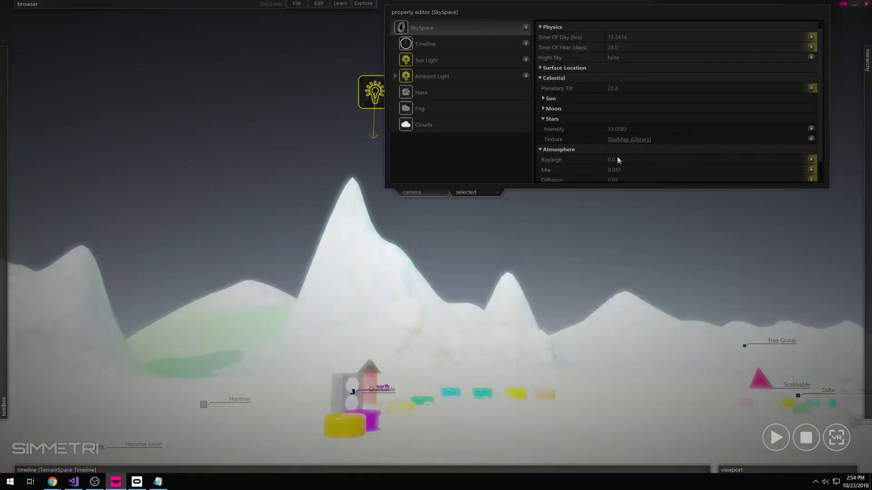
pyautogui.scroll(-1, 581, 163)
pyautogui.moveTo(649, 137); pyautogui.dragTo(732, 140)
pyautogui.moveTo(631, 255); pyautogui.dragTo(509, 291, button='right')
pyautogui.press('d')
pyautogui.press('w')
pyautogui.moveTo(436, 236)
pyautogui.mouseDown(button='right')
pyautogui.moveTo(390, 234)
pyautogui.moveTo(431, 254)
pyautogui.moveTo(436, 237)
pyautogui.mouseUp(button='right')
# - Fly over the terrain to inspect the red-tinted scene from several angles
pyautogui.press('d')
pyautogui.press('w')
pyautogui.moveTo(557, 178); pyautogui.dragTo(436, 237, button='right')
pyautogui.press('w')
pyautogui.press('d')
pyautogui.click(574, 4)
pyautogui.press('w')
pyautogui.moveTo(519, 298)
pyautogui.mouseDown(button='right')
pyautogui.moveTo(436, 237)
pyautogui.moveTo(510, 299)
pyautogui.mouseUp(button='right')
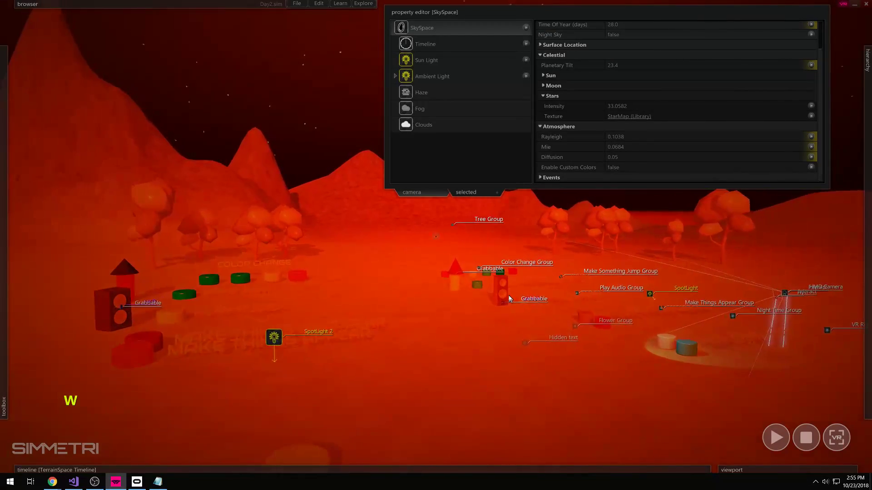
# - Settle on Rayleigh 0.0135 and Diffusion 0.0893 to restore natural daylight
pyautogui.moveTo(681, 137); pyautogui.dragTo(714, 137)
pyautogui.moveTo(644, 158); pyautogui.dragTo(692, 141)
pyautogui.scroll(1, 568, 104)
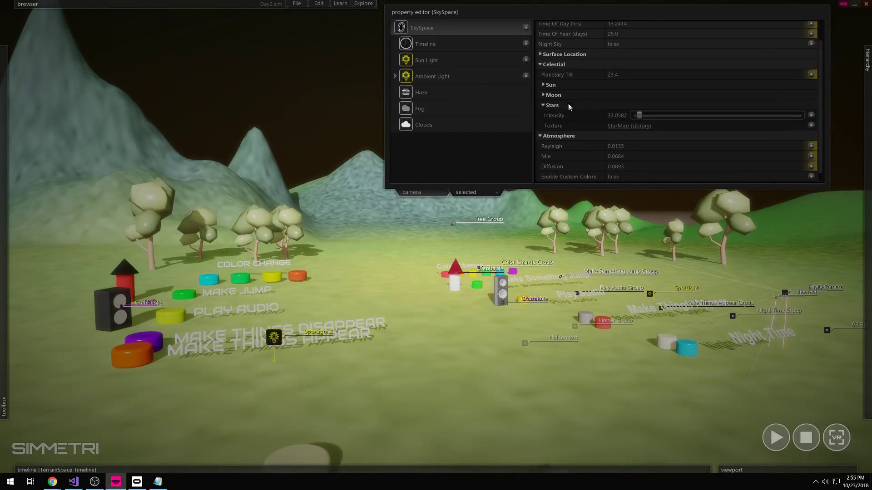
pyautogui.scroll(2, 561, 82)
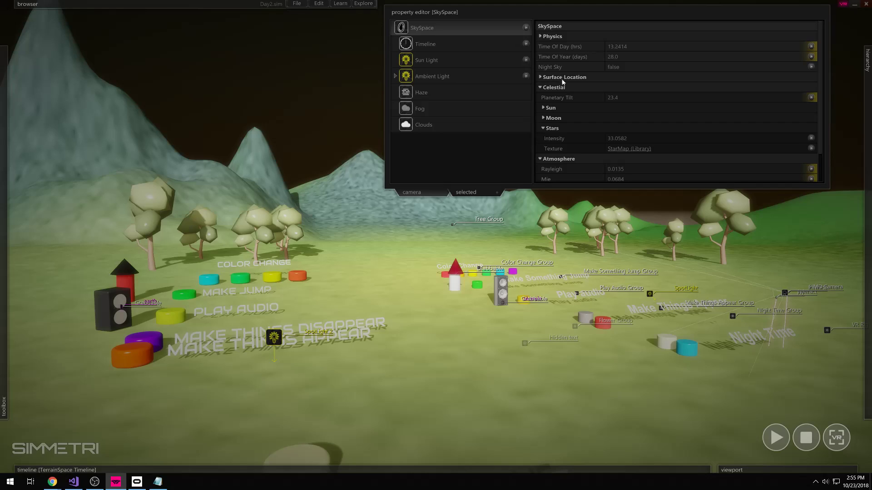
pyautogui.click(588, 80)
# - Raise the sky elevation to 1.0 for a starry night, comparing lower values
pyautogui.moveTo(663, 99); pyautogui.dragTo(633, 99)
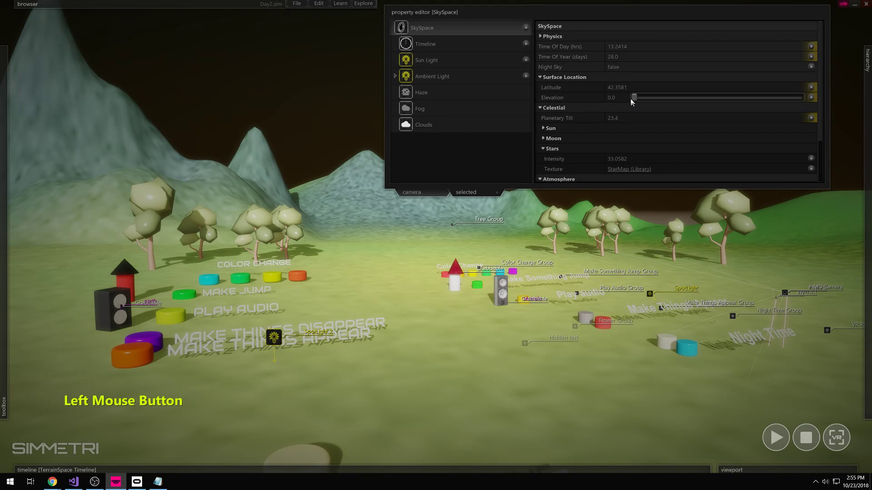
pyautogui.moveTo(631, 99); pyautogui.dragTo(806, 98)
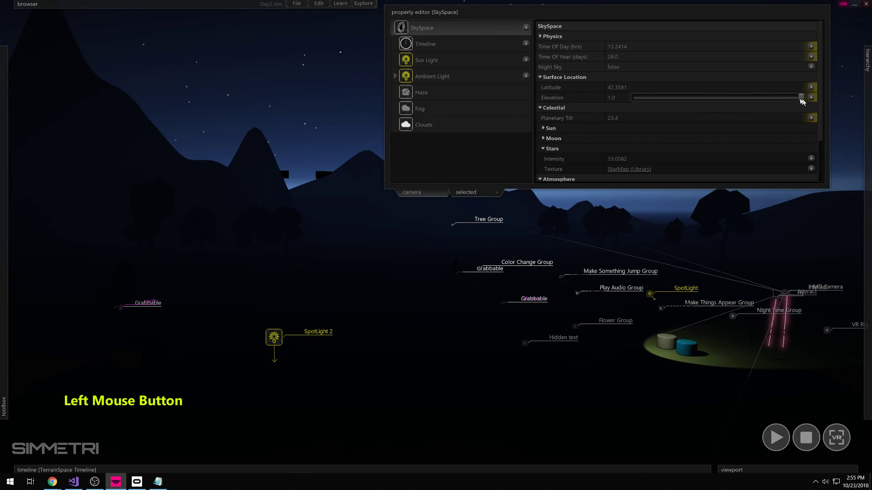
pyautogui.moveTo(802, 102)
pyautogui.mouseDown()
pyautogui.moveTo(658, 99)
pyautogui.moveTo(802, 98)
pyautogui.mouseUp()
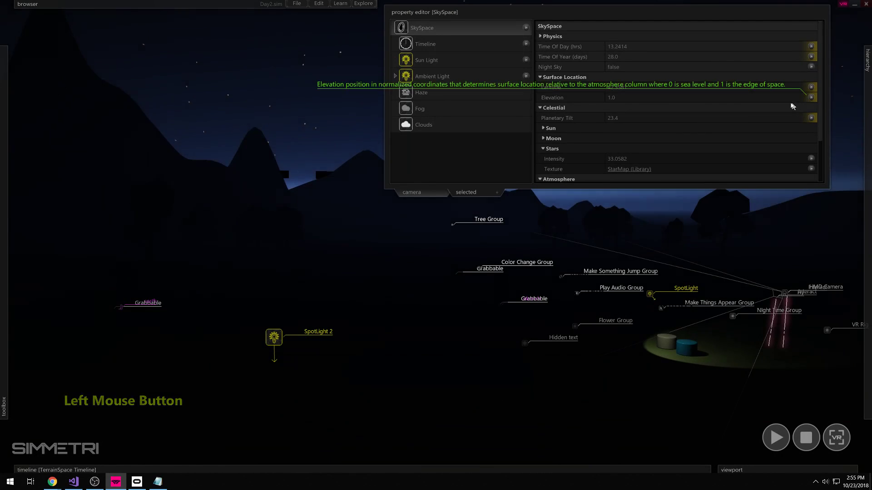
pyautogui.moveTo(522, 237); pyautogui.dragTo(436, 237, button='right')
pyautogui.press('e')
pyautogui.press('w')
pyautogui.press('d')
pyautogui.moveTo(660, 44)
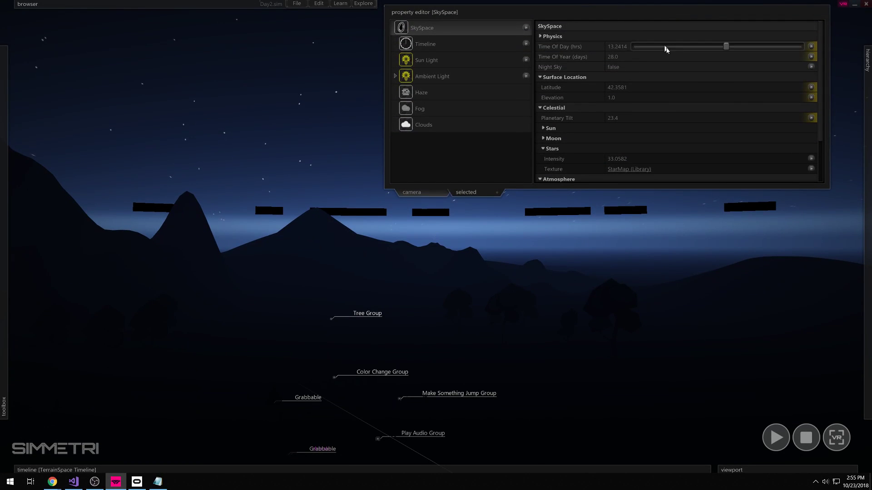
pyautogui.moveTo(801, 98)
pyautogui.mouseDown()
pyautogui.moveTo(792, 100)
pyautogui.moveTo(803, 102)
pyautogui.mouseUp()
# - Fly around the night scene to view the stars, hills and spotlit ground
pyautogui.moveTo(436, 237); pyautogui.dragTo(436, 236, button='right')
pyautogui.press('a')
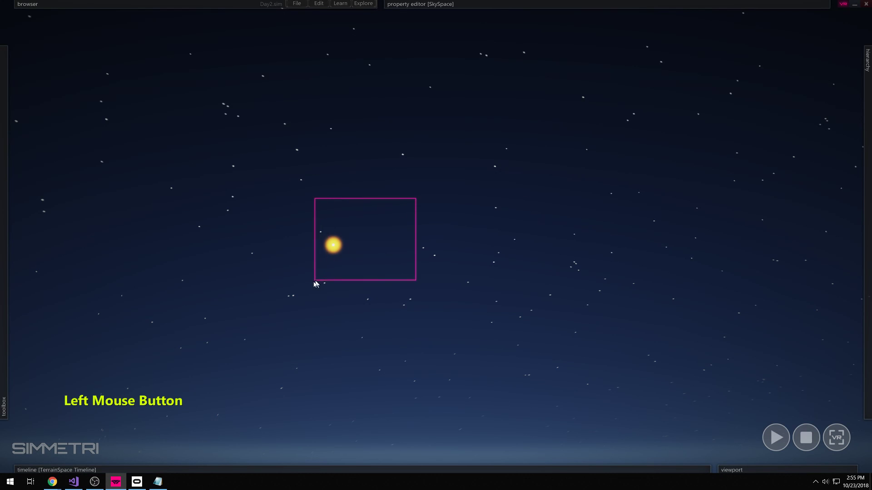
pyautogui.moveTo(382, 253); pyautogui.dragTo(416, 217, button='right')
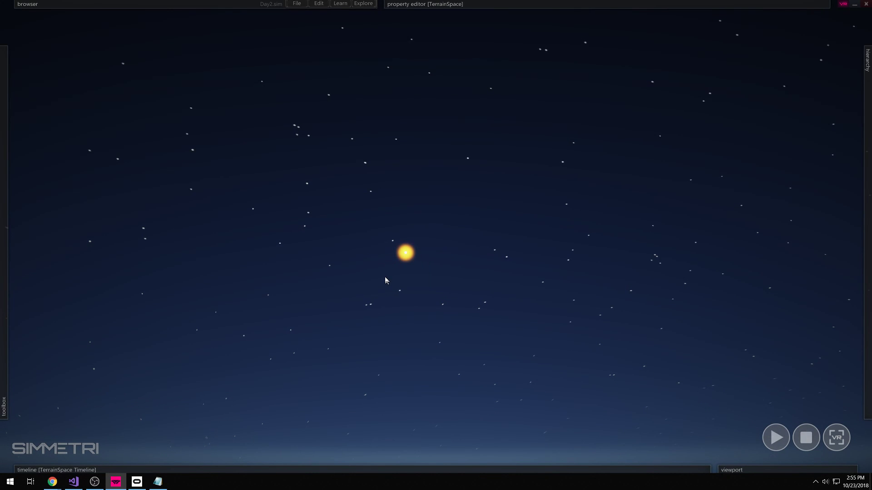
pyautogui.moveTo(450, 276); pyautogui.dragTo(495, 297, button='right')
pyautogui.moveTo(683, 3)
pyautogui.press('w')
pyautogui.press('a')
pyautogui.press('d')
pyautogui.press('3')
pyautogui.press('e')
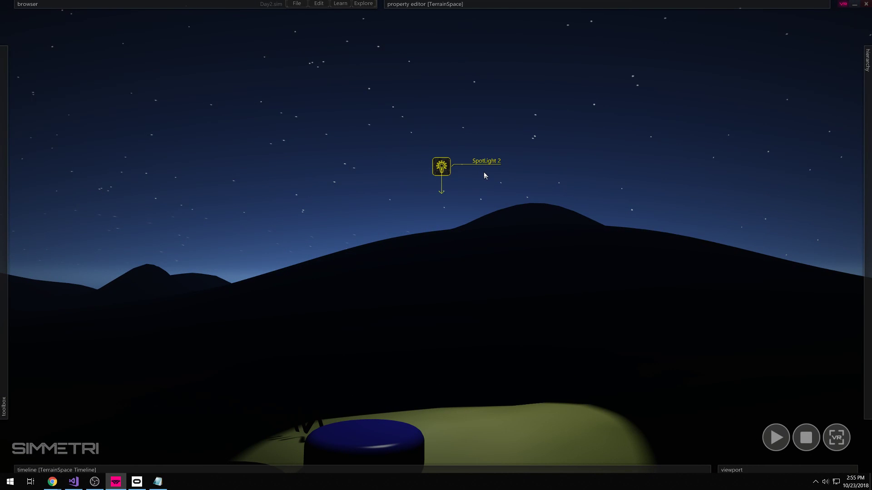
# - Lower the sky elevation to 0.3023 and the latitude to 77.602
pyautogui.click(270, 145)
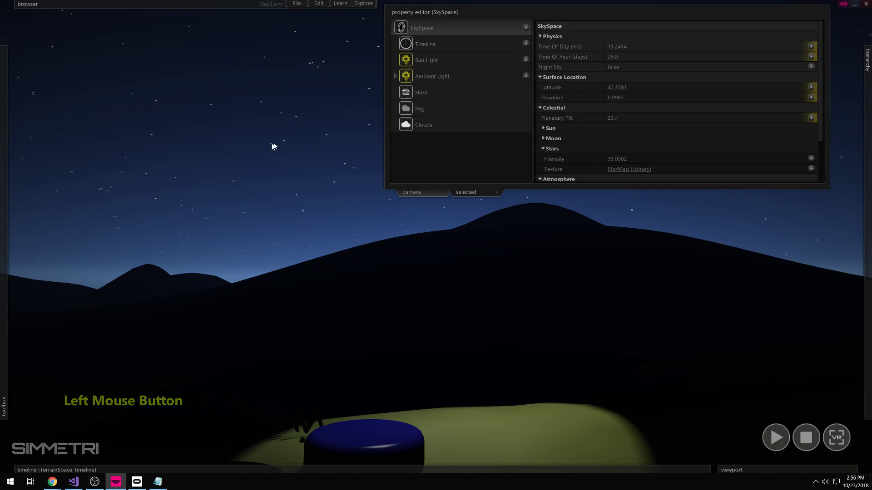
pyautogui.moveTo(795, 97); pyautogui.dragTo(684, 96)
pyautogui.moveTo(755, 90); pyautogui.dragTo(789, 90)
pyautogui.moveTo(567, 273); pyautogui.dragTo(536, 259, button='right')
pyautogui.press('a')
pyautogui.press('w')
pyautogui.press('e')
pyautogui.press('a')
pyautogui.press('s')
pyautogui.press('w')
pyautogui.moveTo(796, 5)
# - Set time of day to about 14.02 hours and day of year 199.250 for afternoon light
pyautogui.moveTo(726, 46); pyautogui.dragTo(709, 56)
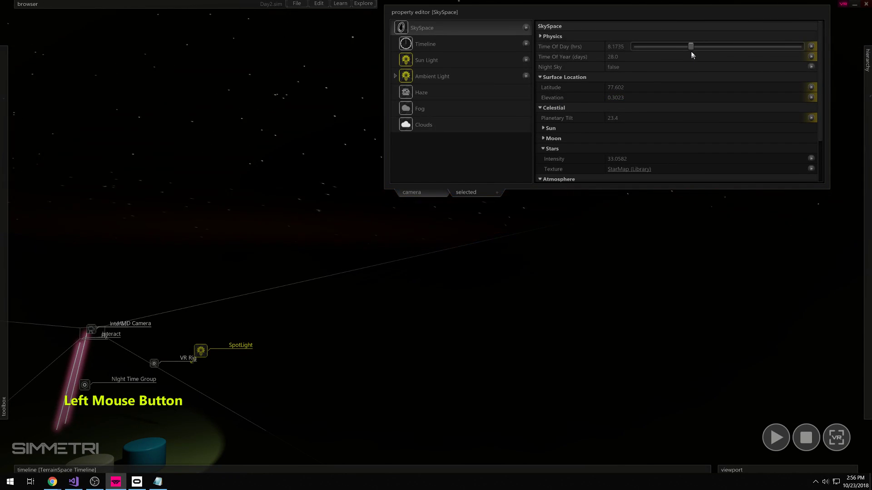
pyautogui.moveTo(655, 51); pyautogui.dragTo(753, 56)
pyautogui.moveTo(590, 227); pyautogui.dragTo(436, 236, button='right')
pyautogui.press('a')
pyautogui.press('s')
pyautogui.press('a')
pyautogui.press('w')
pyautogui.press('a')
pyautogui.moveTo(657, 45)
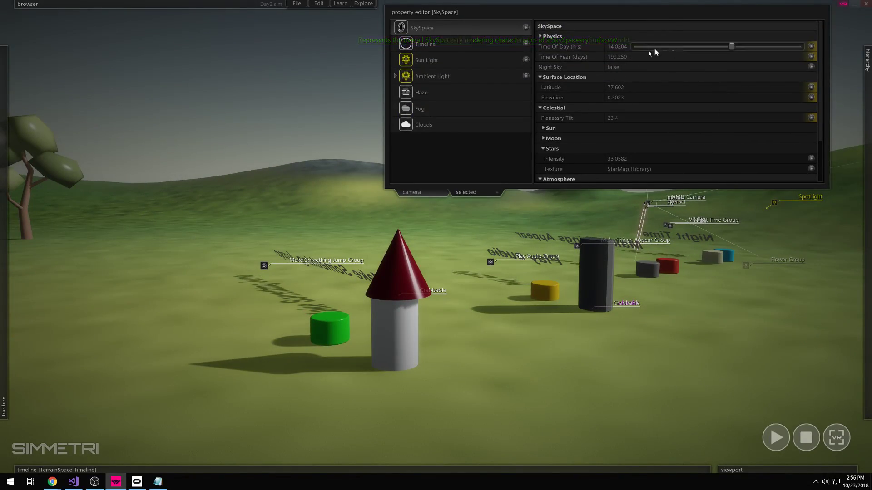
pyautogui.moveTo(565, 318); pyautogui.dragTo(557, 173, button='right')
pyautogui.press('d')
pyautogui.press('s')
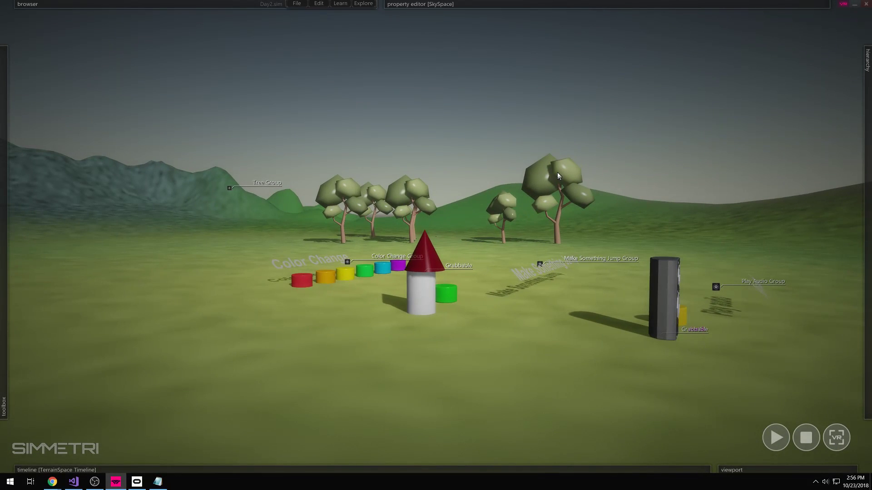
# - Start playing the scene while flying across the terrain
pyautogui.moveTo(613, 4)
pyautogui.moveTo(1, 228)
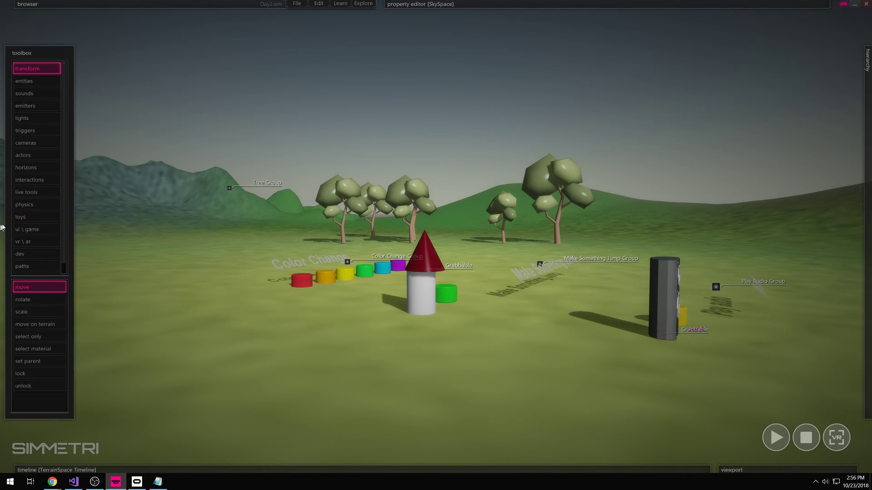
pyautogui.moveTo(375, 257); pyautogui.dragTo(437, 192, button='right')
pyautogui.press('w')
pyautogui.press('d')
pyautogui.press('d')
pyautogui.press('w')
pyautogui.press('s')
pyautogui.press('s')
pyautogui.click(775, 438)
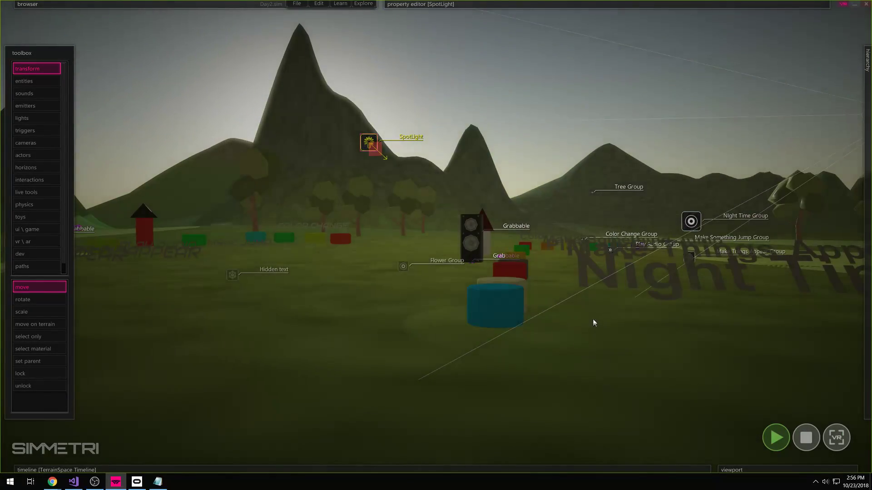
pyautogui.press('d')
pyautogui.press('s')
pyautogui.moveTo(594, 321); pyautogui.dragTo(564, 59, button='right')
# - Box-select several scene objects and look around the scene
pyautogui.moveTo(599, 4)
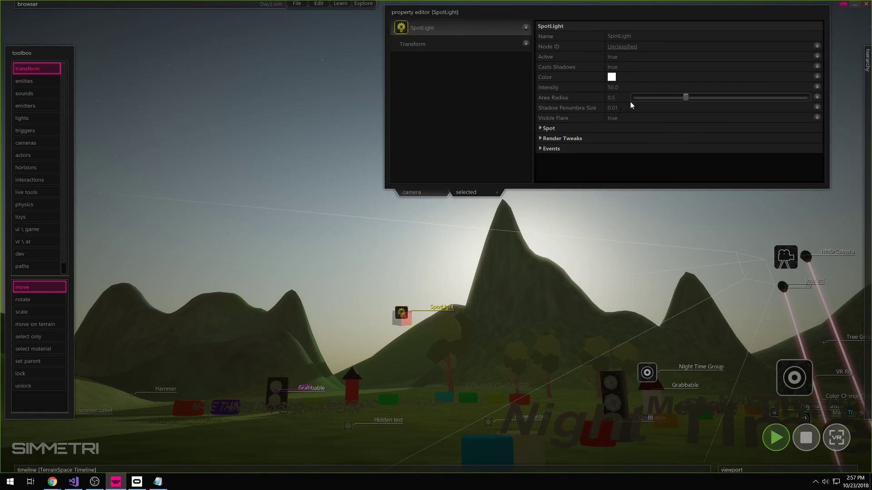
pyautogui.moveTo(348, 142); pyautogui.dragTo(584, 189)
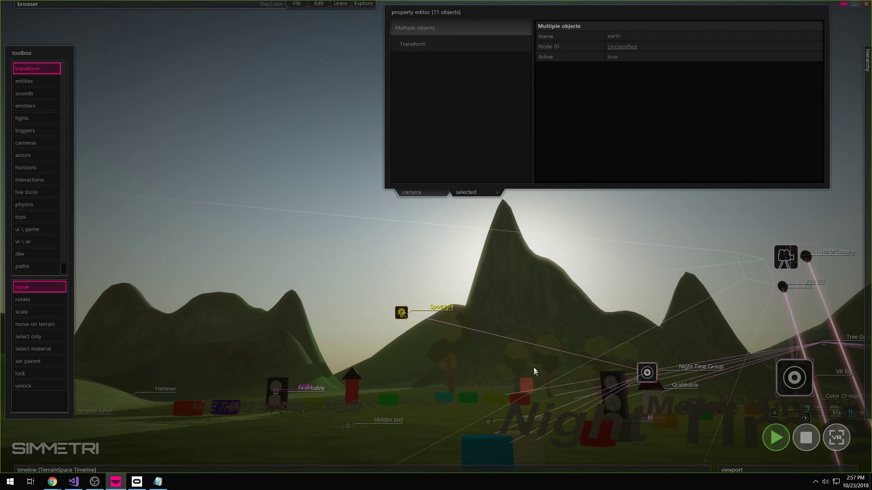
pyautogui.moveTo(554, 357); pyautogui.dragTo(483, 356, button='right')
pyautogui.press('a')
pyautogui.press('d')
pyautogui.press('w')
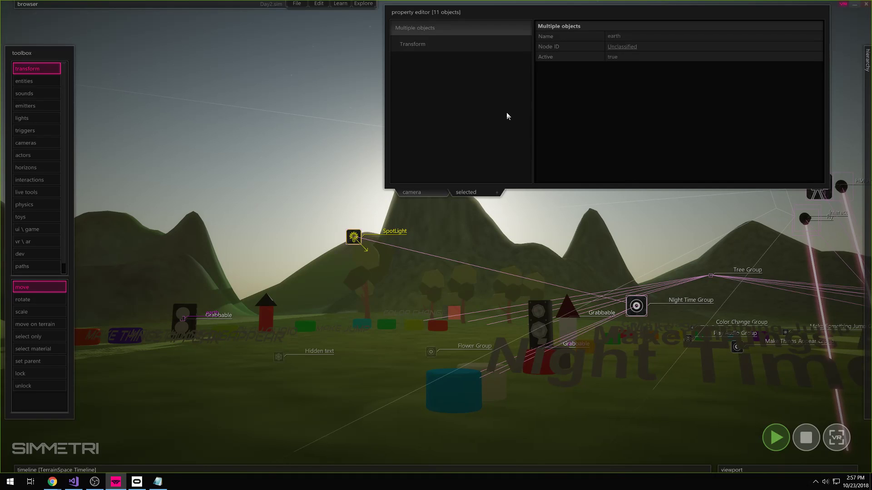
# - Set the sky to evening with time of day 19.102 and latitude -3.903
pyautogui.click(317, 103)
pyautogui.moveTo(770, 47); pyautogui.dragTo(714, 55)
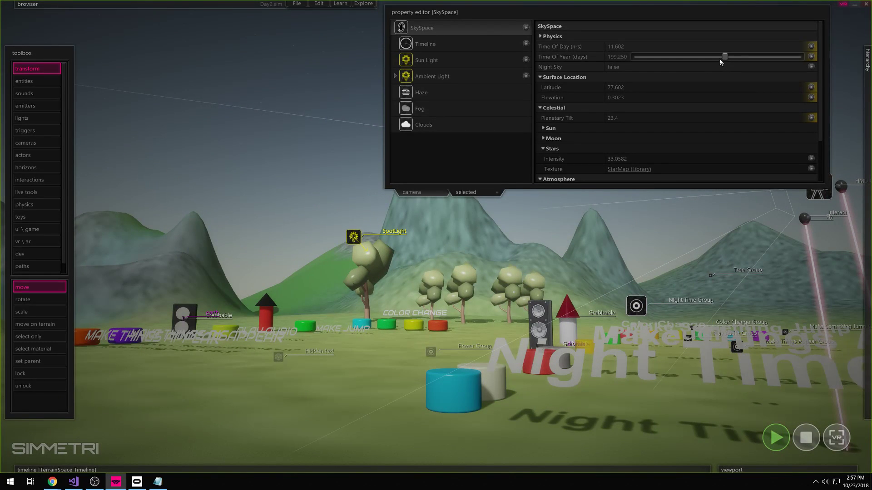
pyautogui.moveTo(786, 87); pyautogui.dragTo(719, 91)
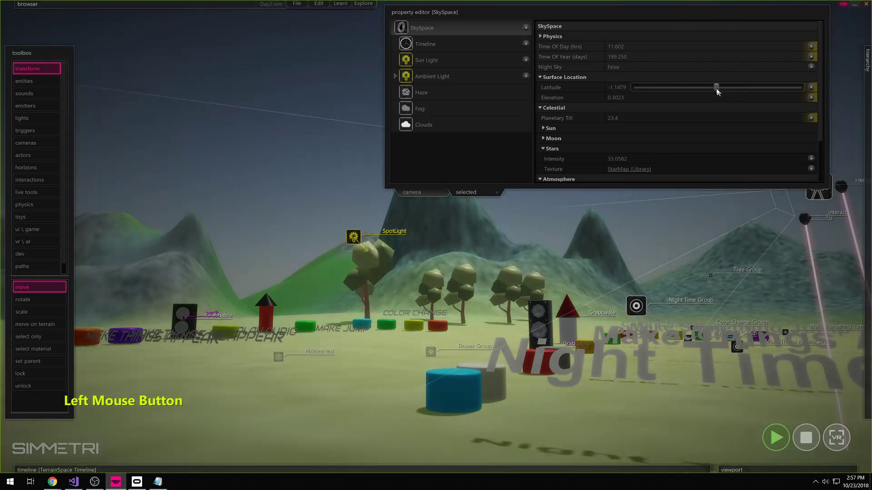
pyautogui.moveTo(712, 52); pyautogui.dragTo(764, 51)
# - Fly through the evening scene and select the SpotLight
pyautogui.moveTo(646, 117); pyautogui.dragTo(647, 170, button='right')
pyautogui.press('w')
pyautogui.press('s')
pyautogui.press('d')
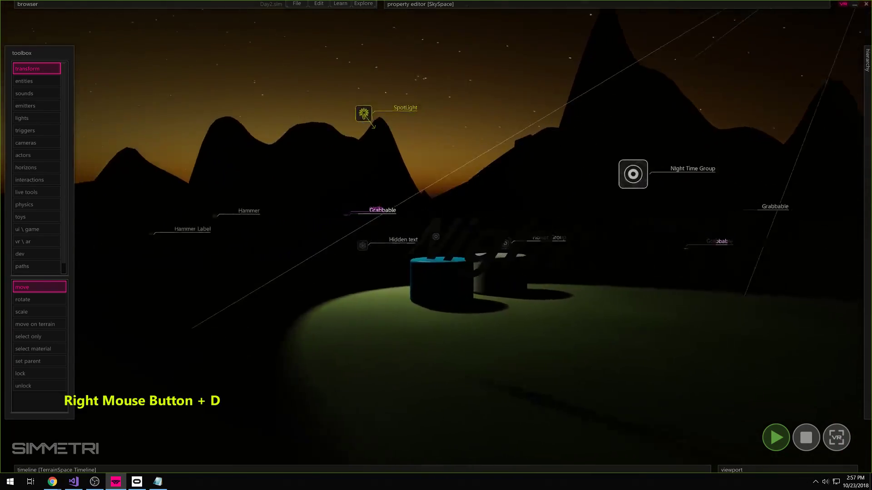
pyautogui.press('a')
pyautogui.moveTo(436, 237); pyautogui.dragTo(484, 260, button='right')
pyautogui.click(341, 127)
pyautogui.moveTo(610, 14)
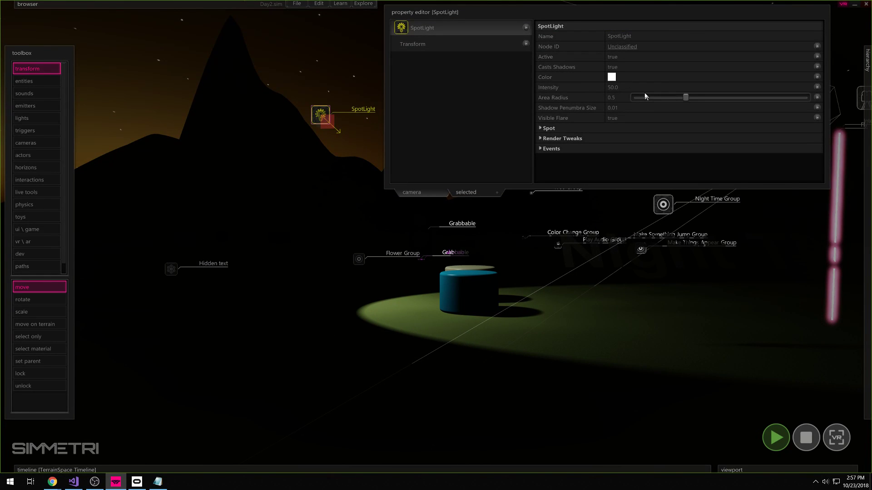
# - Try red on the SpotLight but keep it white, and raise its intensity to 168.5
pyautogui.moveTo(614, 242); pyautogui.dragTo(617, 238, button='right')
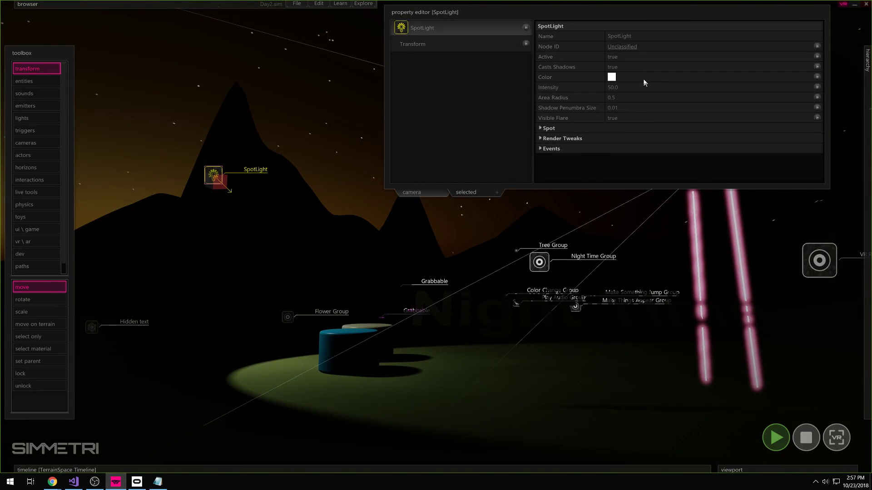
pyautogui.click(611, 77)
pyautogui.moveTo(415, 260); pyautogui.dragTo(480, 245)
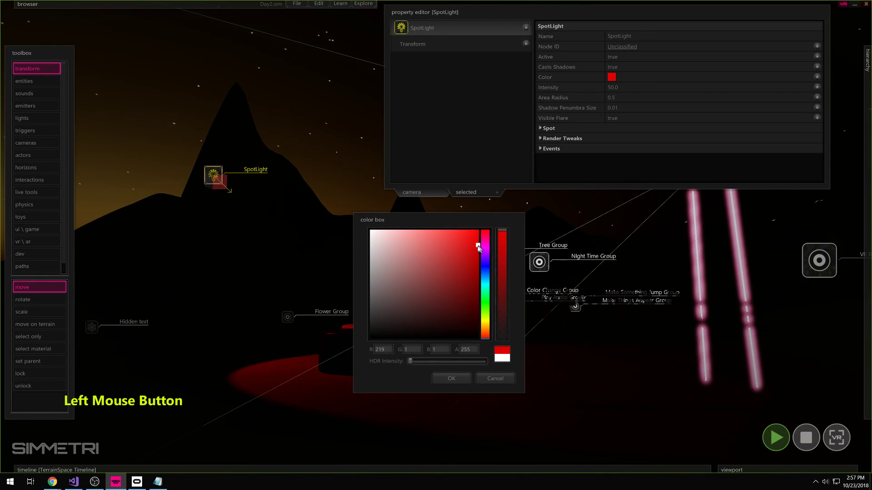
pyautogui.click(495, 378)
pyautogui.moveTo(660, 91)
pyautogui.keyDown('shift'); pyautogui.mouseDown()
pyautogui.moveTo(730, 97)
pyautogui.moveTo(668, 97)
pyautogui.mouseUp(); pyautogui.keyUp('shift')
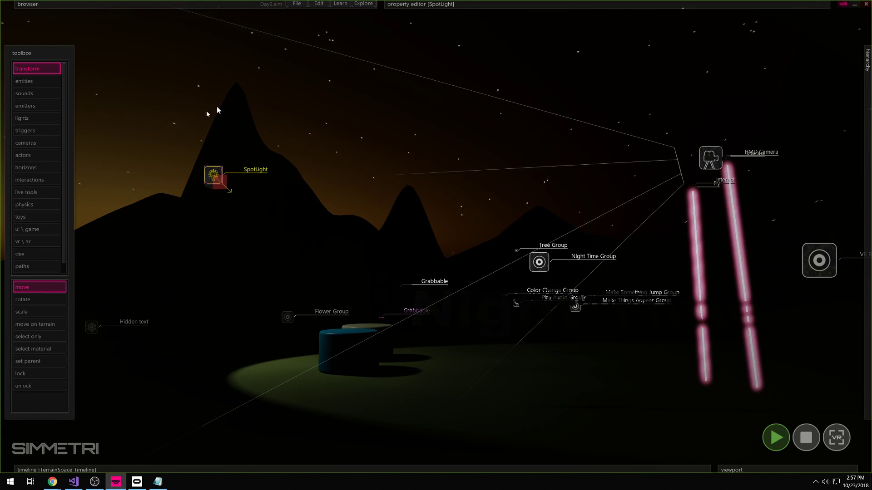
# - Widen the SpotLight's area radius to brighten its light pool
pyautogui.moveTo(622, 33)
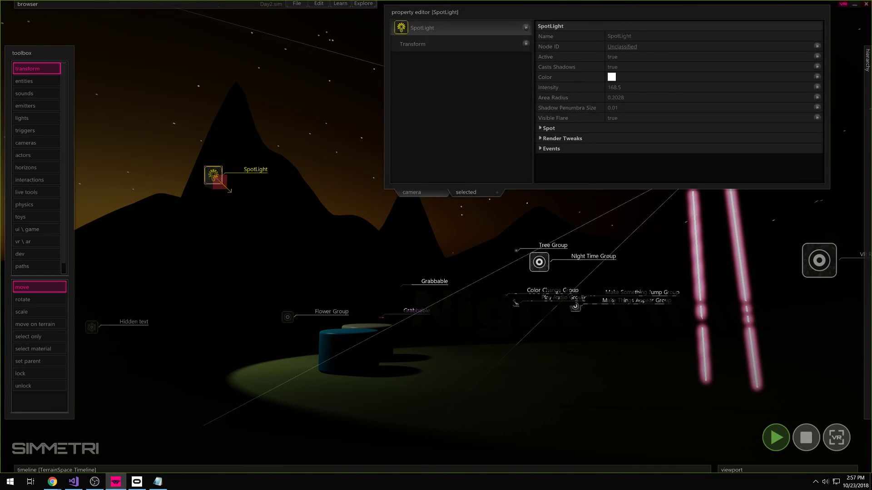
pyautogui.moveTo(670, 97); pyautogui.dragTo(775, 97)
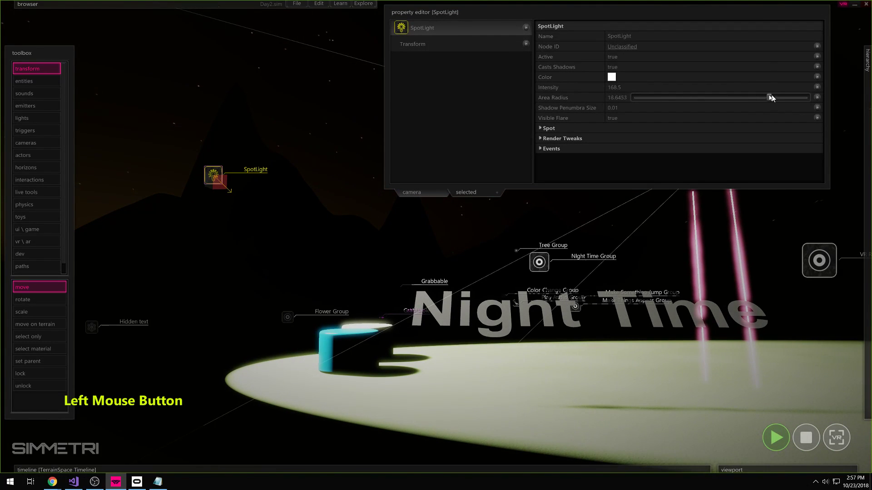
pyautogui.press('s')
pyautogui.moveTo(572, 204); pyautogui.dragTo(465, 178, button='right')
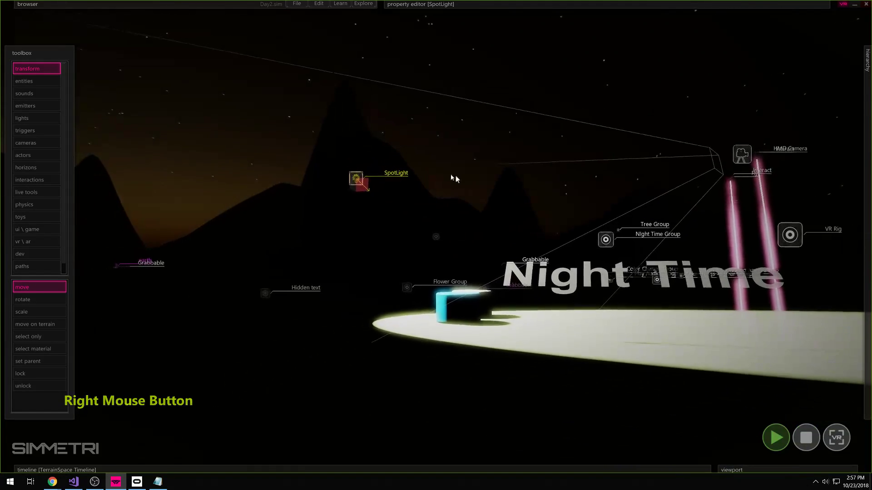
# - Reselect the SpotLight and drag it lower, shifting its pool off the Night Time text
pyautogui.moveTo(604, 342); pyautogui.dragTo(603, 341)
pyautogui.click(588, 316)
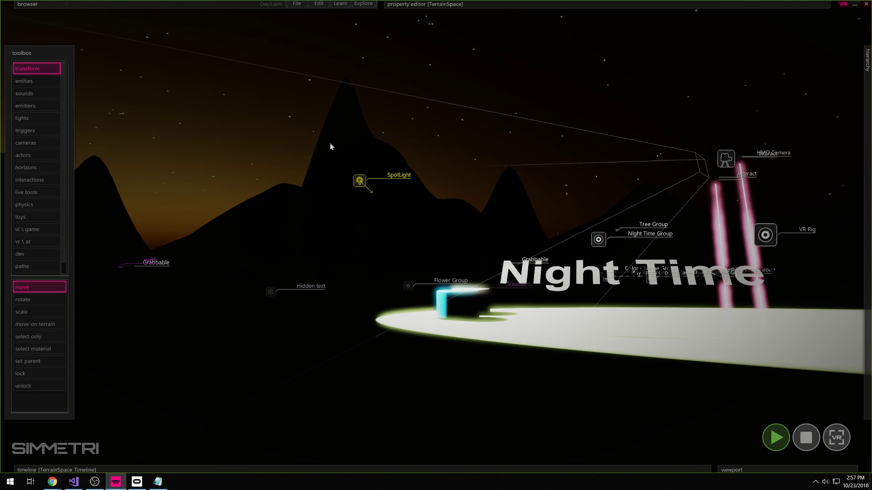
pyautogui.moveTo(448, 239); pyautogui.dragTo(461, 239, button='right')
pyautogui.press('d')
pyautogui.click(244, 180)
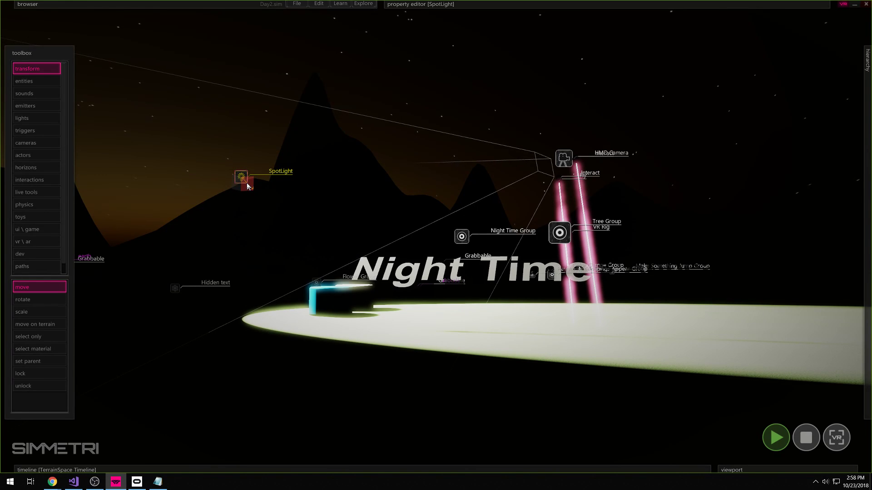
pyautogui.press('w')
pyautogui.moveTo(302, 195); pyautogui.dragTo(308, 115, button='right')
pyautogui.press('s')
pyautogui.moveTo(629, 400); pyautogui.dragTo(629, 370, button='right')
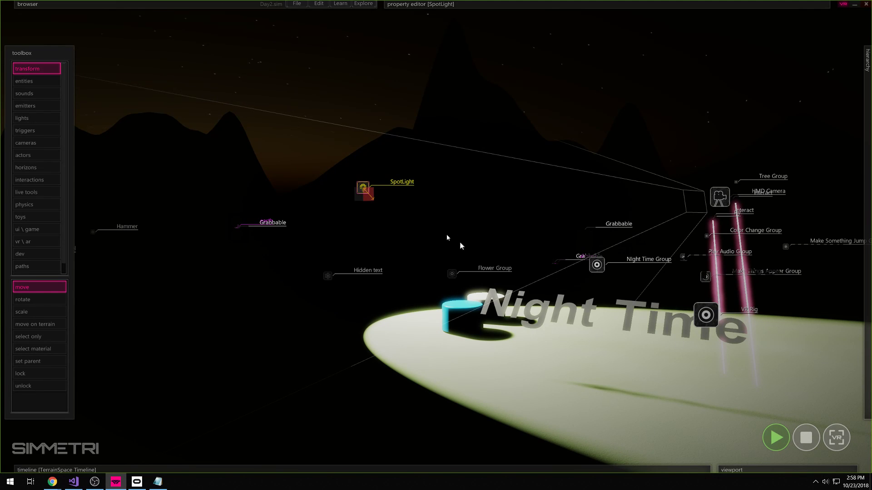
pyautogui.moveTo(367, 199); pyautogui.dragTo(376, 223)
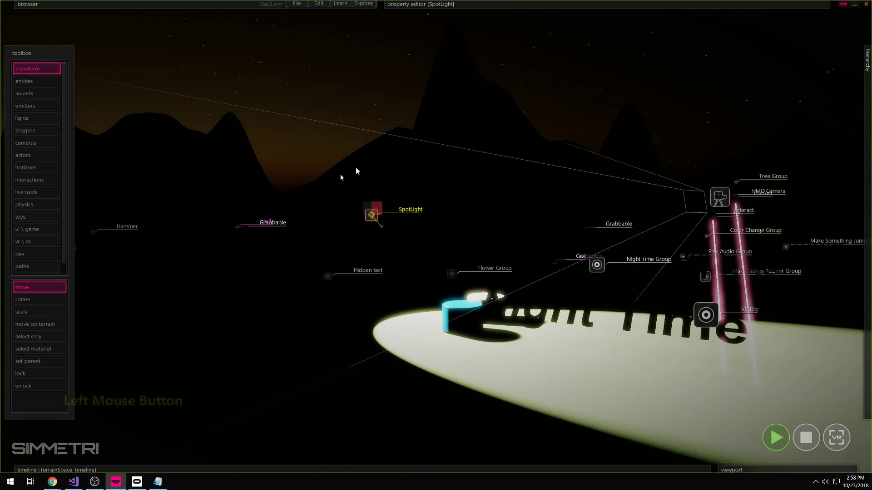
# - Fly toward the SpotLight and lower its area radius to 0.2232
pyautogui.moveTo(381, 164); pyautogui.dragTo(373, 181, button='right')
pyautogui.press('w')
pyautogui.moveTo(435, 236); pyautogui.dragTo(436, 237, button='right')
pyautogui.press('a')
pyautogui.press('d')
pyautogui.press('s')
pyautogui.press('a')
pyautogui.press('a')
pyautogui.press('e')
pyautogui.moveTo(556, 6)
pyautogui.moveTo(751, 99); pyautogui.dragTo(673, 102)
pyautogui.press('d')
pyautogui.moveTo(608, 255); pyautogui.dragTo(499, 250, button='right')
pyautogui.moveTo(713, 302); pyautogui.dragTo(613, 300, button='right')
# - Disable the SpotLight's spot cone and move the light around the scene
pyautogui.click(548, 128)
pyautogui.press('w')
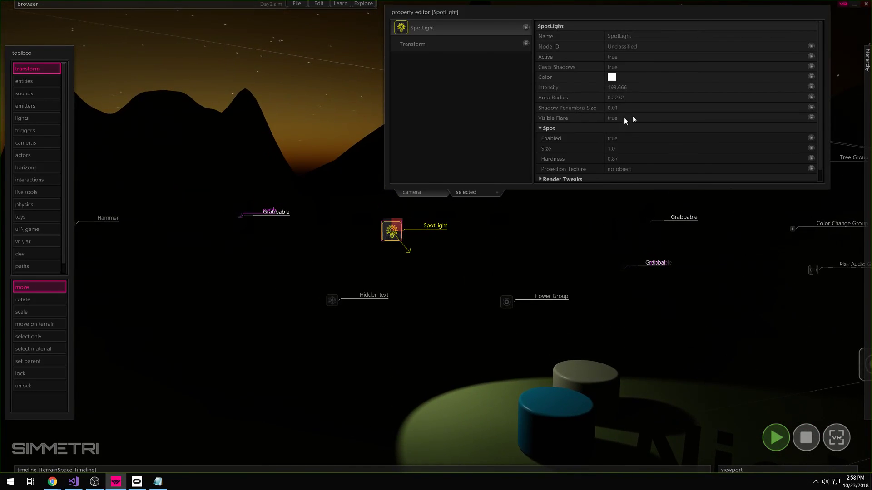
pyautogui.click(620, 138)
pyautogui.moveTo(396, 227); pyautogui.dragTo(633, 291)
pyautogui.press('w')
pyautogui.moveTo(632, 291); pyautogui.dragTo(665, 284, button='right')
pyautogui.press('s')
# - Raise the SpotLight's area radius to about 2.8
pyautogui.moveTo(698, 4)
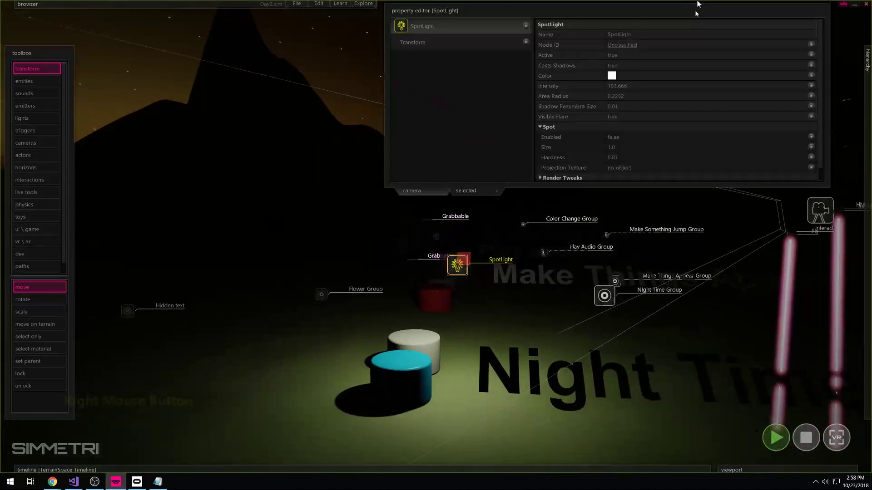
pyautogui.moveTo(669, 105); pyautogui.dragTo(713, 105)
pyautogui.press('d')
pyautogui.press('w')
pyautogui.moveTo(610, 99); pyautogui.dragTo(641, 99, button='right')
pyautogui.press('s')
pyautogui.press('a')
# - Turn the SpotLight's lens flare off and then back on
pyautogui.moveTo(644, 97)
pyautogui.moveTo(655, 111)
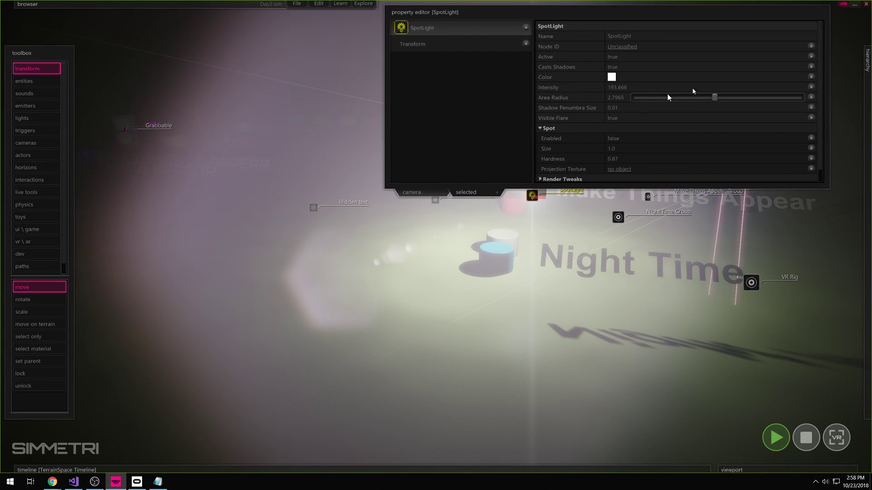
pyautogui.click(610, 119)
pyautogui.moveTo(586, 227); pyautogui.dragTo(608, 207, button='right')
pyautogui.press('w')
pyautogui.moveTo(612, 26)
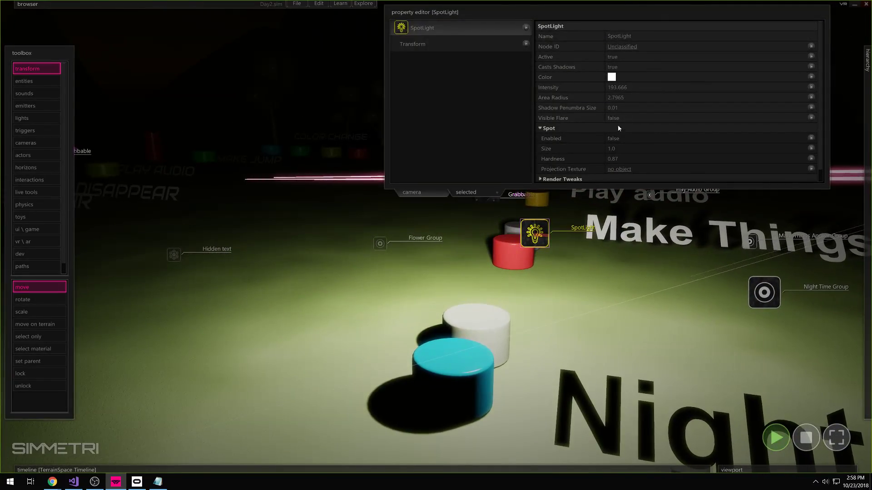
pyautogui.click(613, 118)
# - Re-enable the SpotLight's spot cone and frame the Night Time text
pyautogui.press('a')
pyautogui.press('s')
pyautogui.moveTo(613, 119); pyautogui.dragTo(617, 144, button='right')
pyautogui.press('s')
pyautogui.click(612, 138)
pyautogui.press('d')
pyautogui.press('w')
pyautogui.moveTo(642, 247); pyautogui.dragTo(636, 240, button='right')
# - Aim the SpotLight straight down with cone size 0.5982, hardness 0 and area radius 0.2581
pyautogui.moveTo(791, 149); pyautogui.dragTo(631, 158)
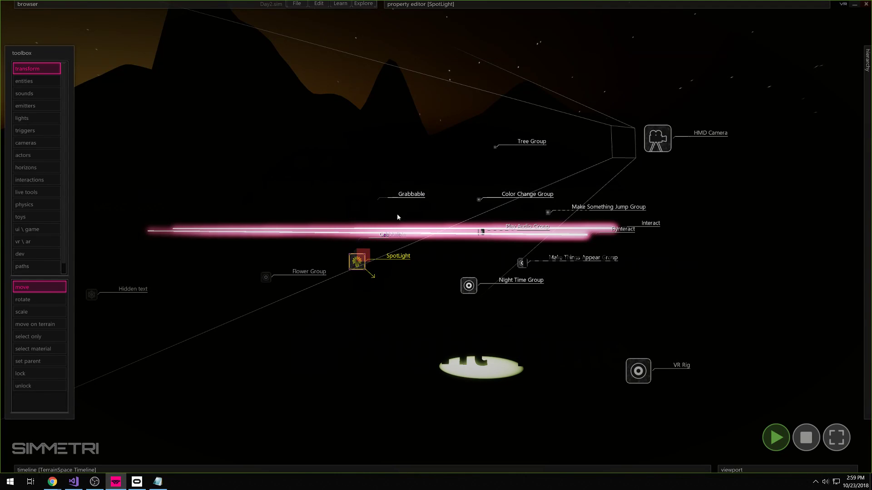
pyautogui.keyDown('ctrl'); pyautogui.moveTo(363, 257); pyautogui.dragTo(368, 264); pyautogui.keyUp('ctrl')
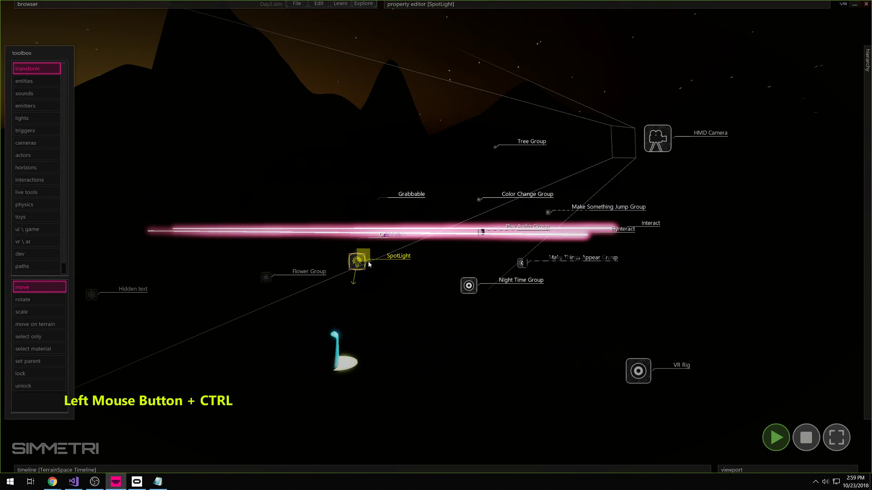
pyautogui.moveTo(664, 153)
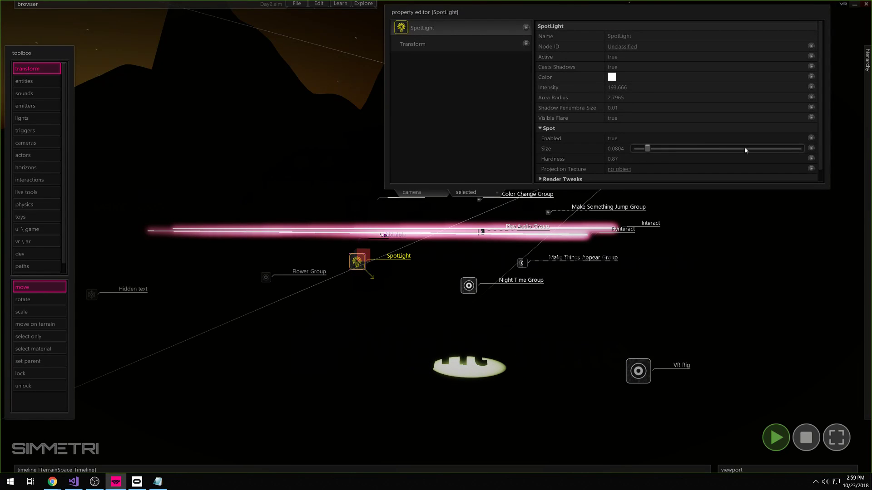
pyautogui.moveTo(744, 149); pyautogui.dragTo(736, 153)
pyautogui.moveTo(648, 158); pyautogui.dragTo(624, 169)
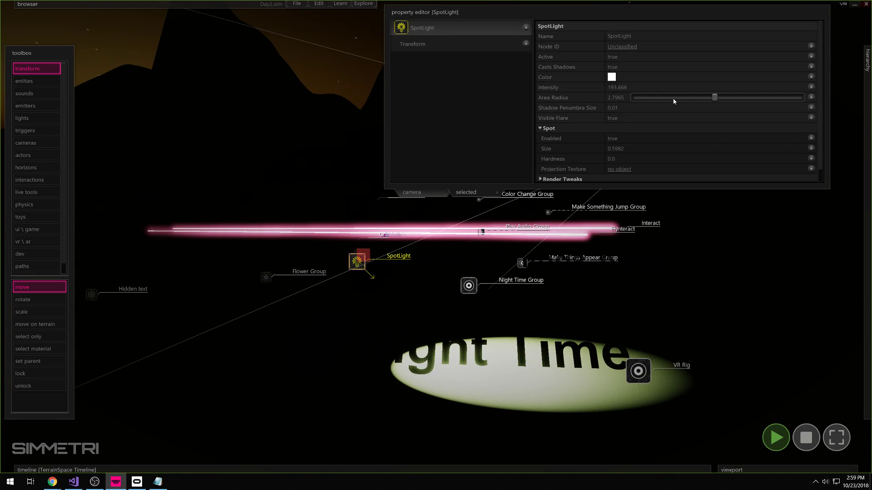
pyautogui.moveTo(714, 98); pyautogui.dragTo(670, 99)
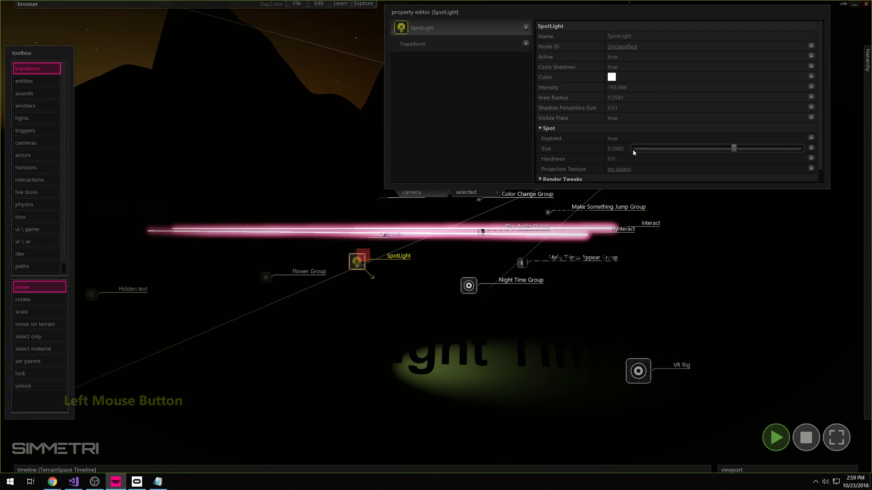
pyautogui.moveTo(635, 159); pyautogui.dragTo(774, 158)
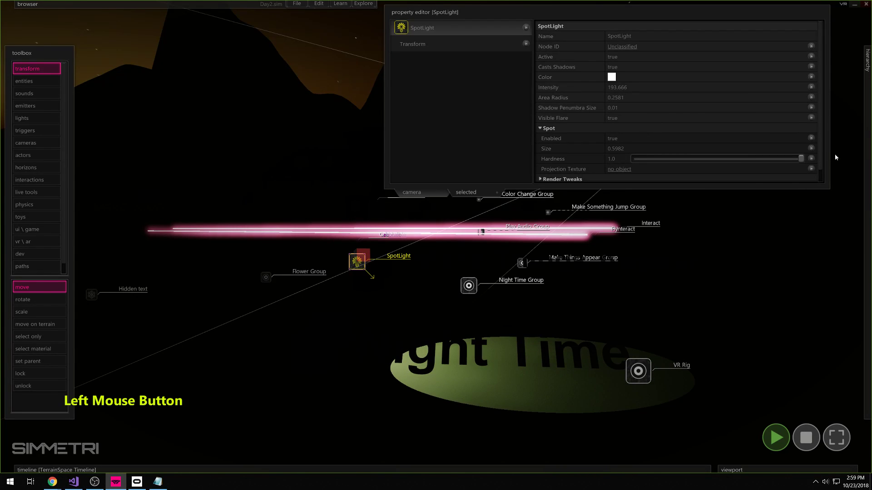
# - Soften the light pool's edge back to hardness 0 while viewing the Night Time text
pyautogui.press('w')
pyautogui.moveTo(550, 314); pyautogui.dragTo(521, 365, button='right')
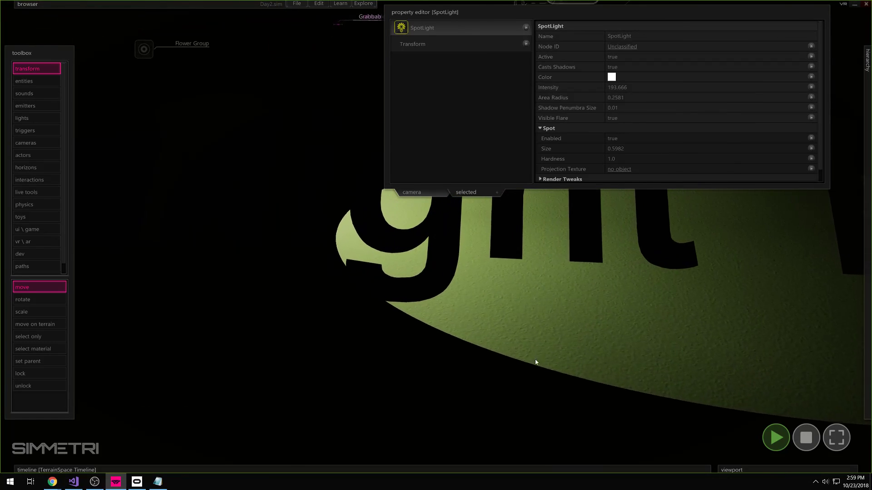
pyautogui.moveTo(797, 160); pyautogui.dragTo(653, 162)
pyautogui.press('d')
pyautogui.press('s')
pyautogui.moveTo(628, 236); pyautogui.dragTo(630, 214, button='right')
pyautogui.scroll(-1, 645, 165)
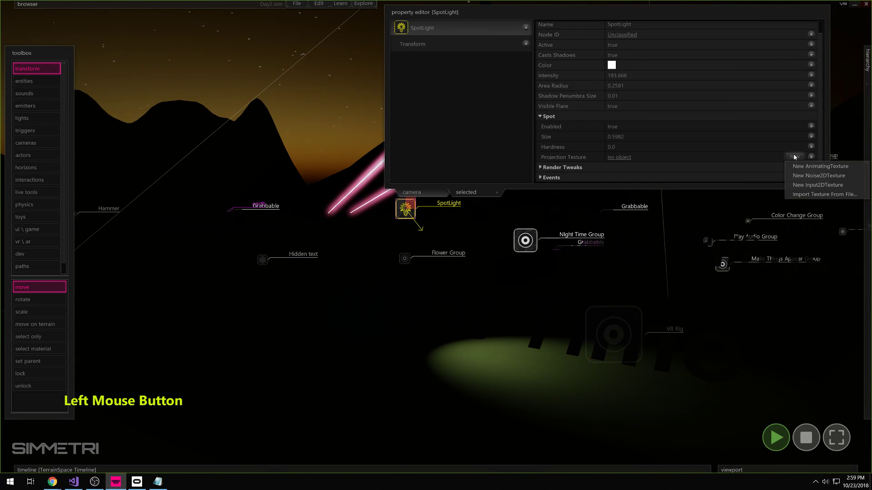
# - Import the banana image from Test Data > Textures as the SpotLight's projection texture
pyautogui.click(811, 196)
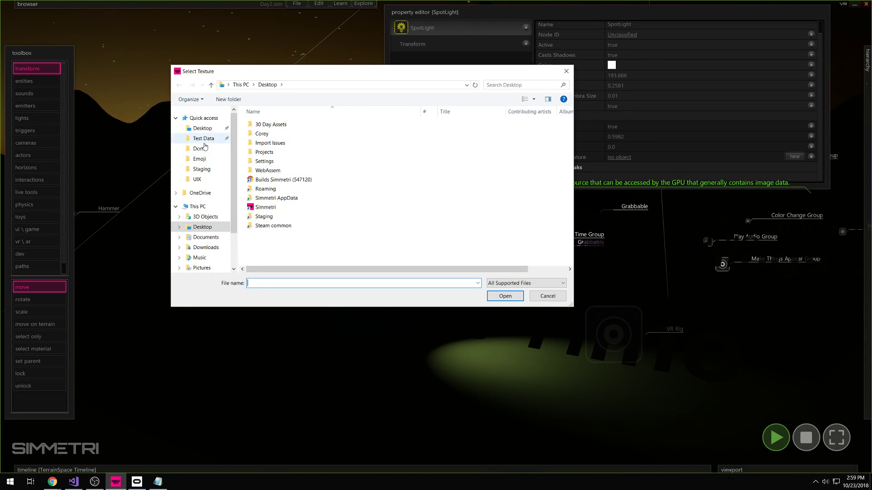
pyautogui.click(203, 139)
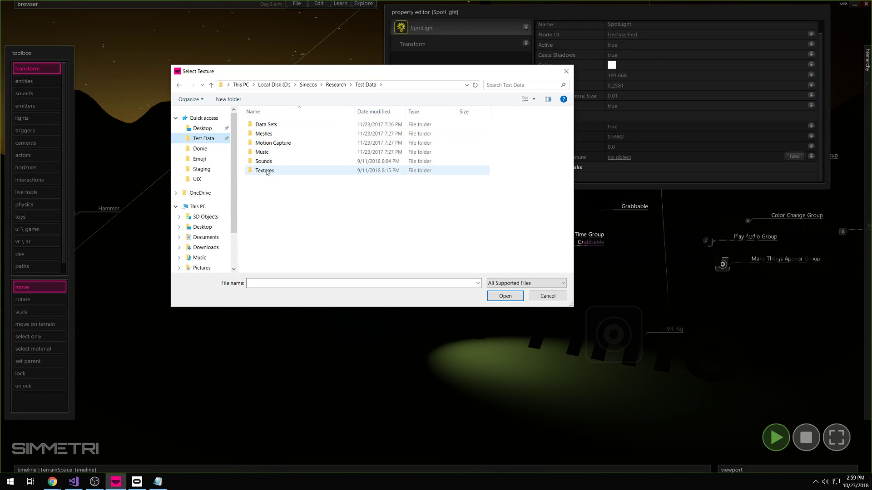
pyautogui.doubleClick(267, 171)
pyautogui.scroll(-8, 391, 218)
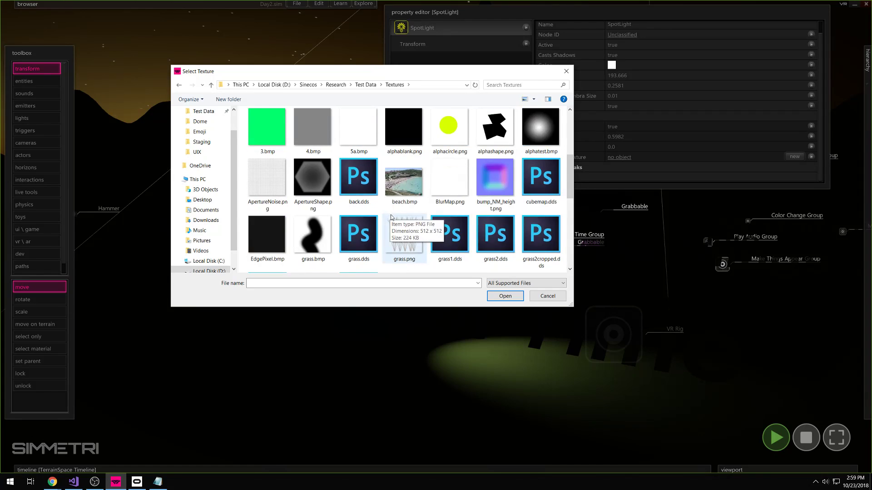
pyautogui.scroll(-1, 391, 218)
pyautogui.doubleClick(414, 243)
# - Move the SpotLight to reposition the projected banana image and collapse the Spot settings
pyautogui.moveTo(413, 217); pyautogui.dragTo(436, 237, button='right')
pyautogui.press('a')
pyautogui.press('s')
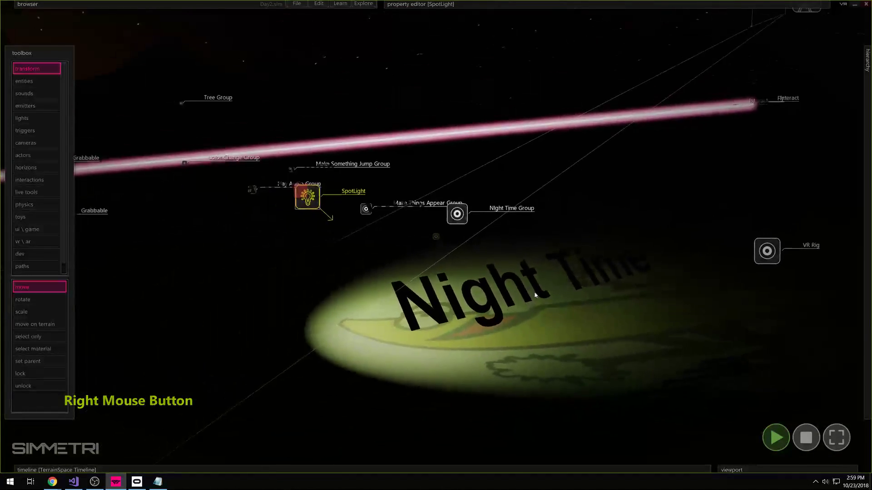
pyautogui.moveTo(323, 207); pyautogui.dragTo(307, 232)
pyautogui.moveTo(671, 3)
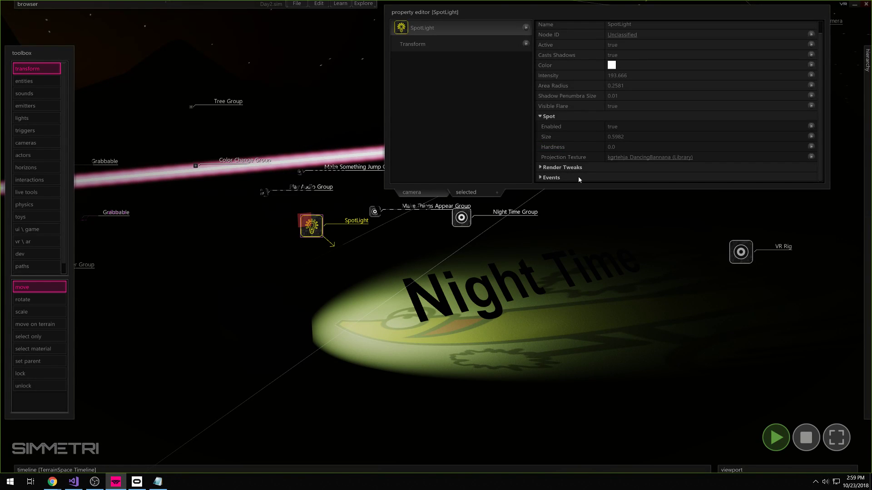
pyautogui.click(563, 117)
pyautogui.press('x')
pyautogui.moveTo(581, 268)
pyautogui.mouseDown(button='right')
pyautogui.moveTo(570, 267)
pyautogui.moveTo(586, 295)
pyautogui.moveTo(583, 271)
pyautogui.mouseUp(button='right')
# - Enable fog on the SkySpace and increase its density
pyautogui.press('d')
pyautogui.press('w')
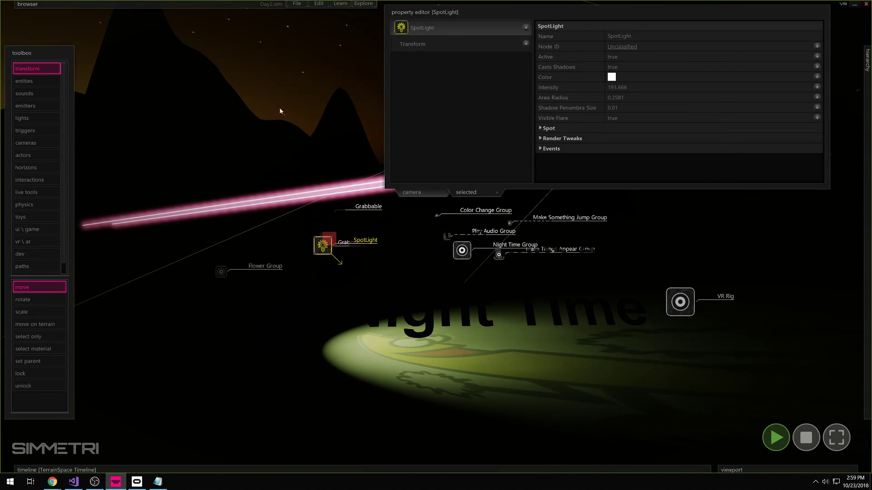
pyautogui.click(368, 88)
pyautogui.click(311, 68)
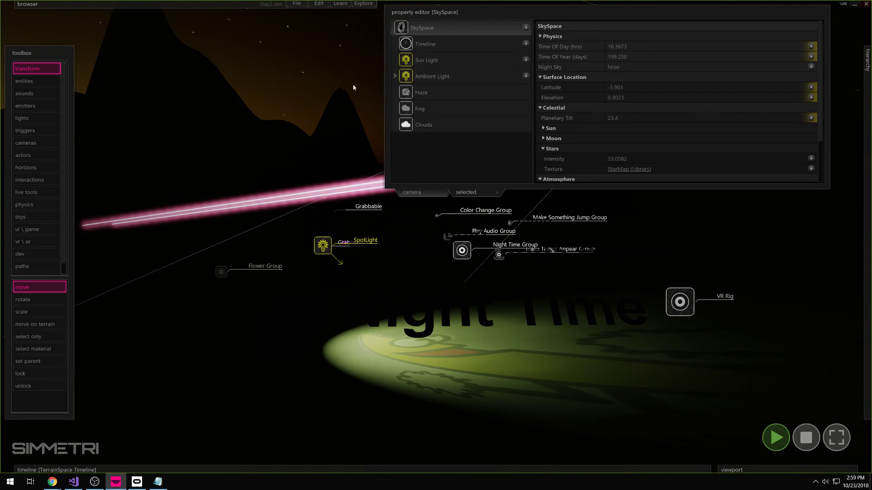
pyautogui.click(458, 114)
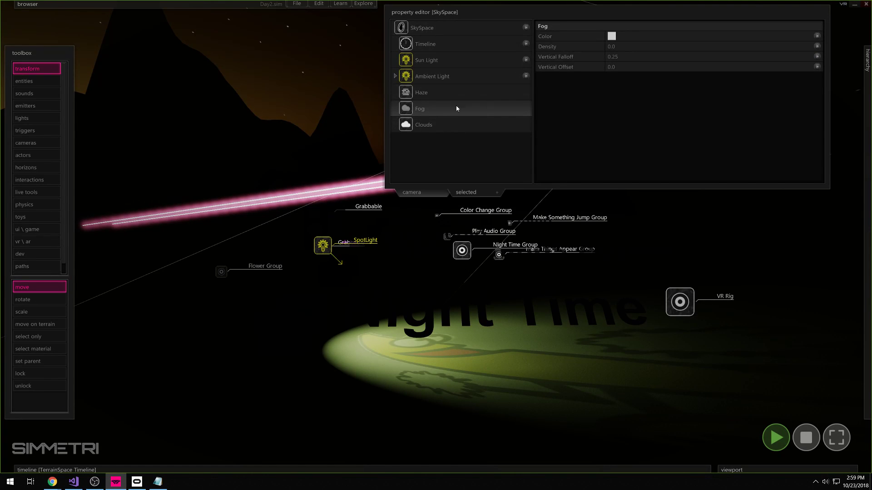
pyautogui.moveTo(685, 47); pyautogui.dragTo(734, 45)
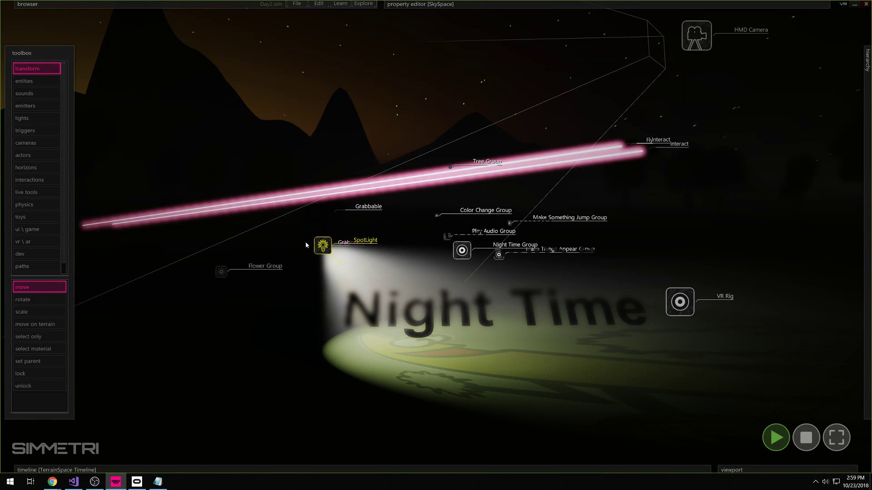
# - Lift the SpotLight high into the air to the upper right
pyautogui.moveTo(333, 256); pyautogui.dragTo(508, 250)
pyautogui.moveTo(497, 296); pyautogui.dragTo(493, 303, button='right')
pyautogui.moveTo(698, 99); pyautogui.dragTo(618, 79)
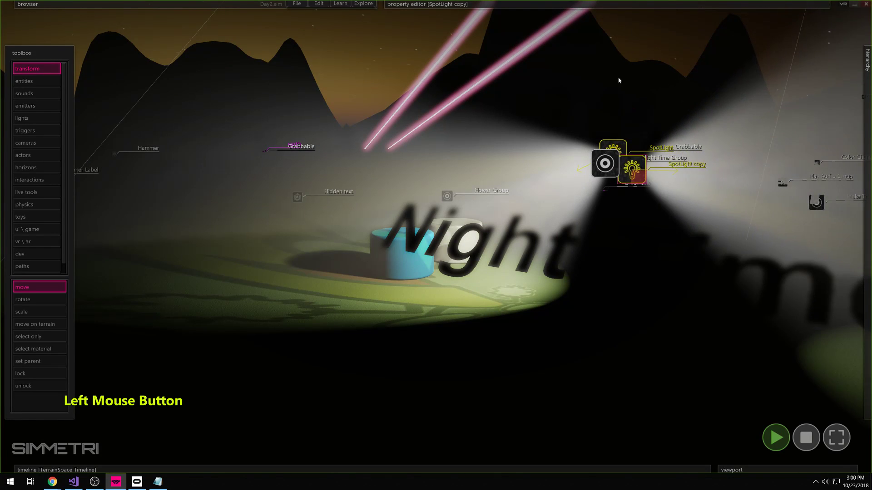
# - Select the Night Time Group and move it with its lasers and text
pyautogui.press('w')
pyautogui.moveTo(610, 78); pyautogui.dragTo(593, 43, button='right')
pyautogui.press('e')
pyautogui.press('s')
pyautogui.click(475, 196)
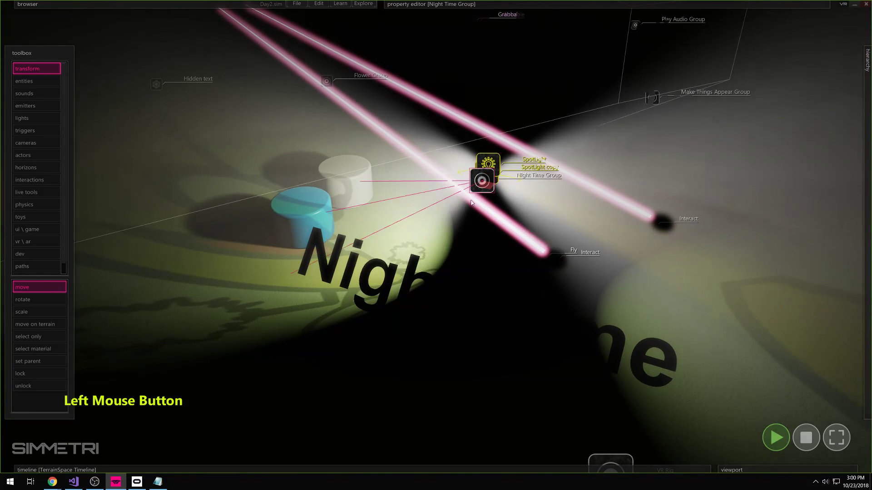
pyautogui.moveTo(473, 200); pyautogui.dragTo(423, 258)
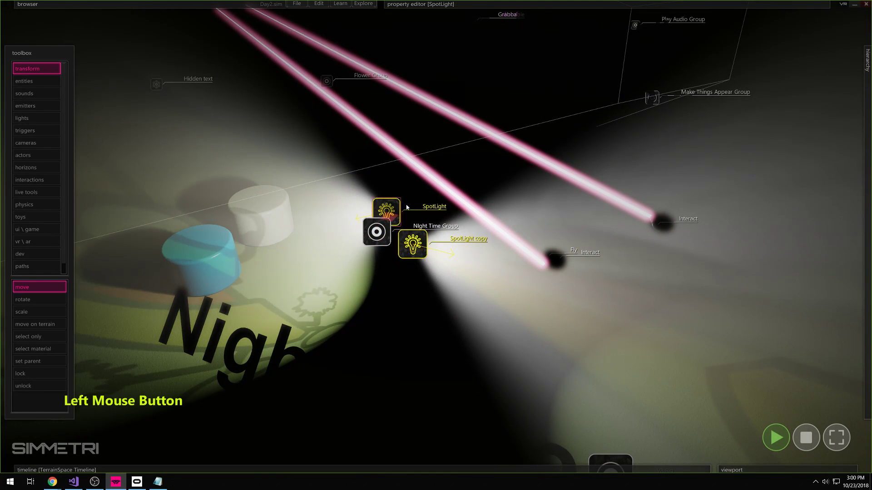
# - Place the SpotLight beside its copy and group both with Edit > Tools > Group Selected Objects
pyautogui.moveTo(402, 209); pyautogui.dragTo(401, 242)
pyautogui.moveTo(421, 244)
pyautogui.mouseDown(button='right')
pyautogui.moveTo(436, 238)
pyautogui.moveTo(418, 227)
pyautogui.moveTo(436, 237)
pyautogui.mouseUp(button='right')
pyautogui.hotkey('ctrl', 'g')
pyautogui.moveTo(459, 309); pyautogui.dragTo(448, 331)
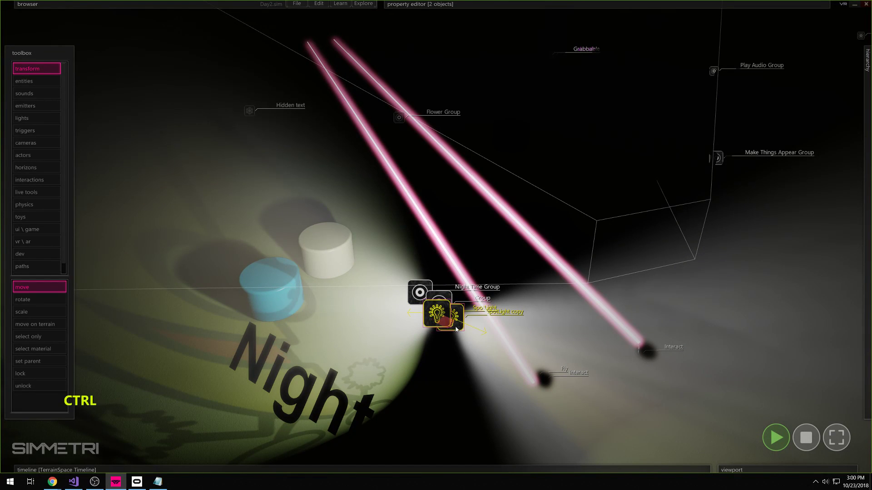
pyautogui.click(319, 3)
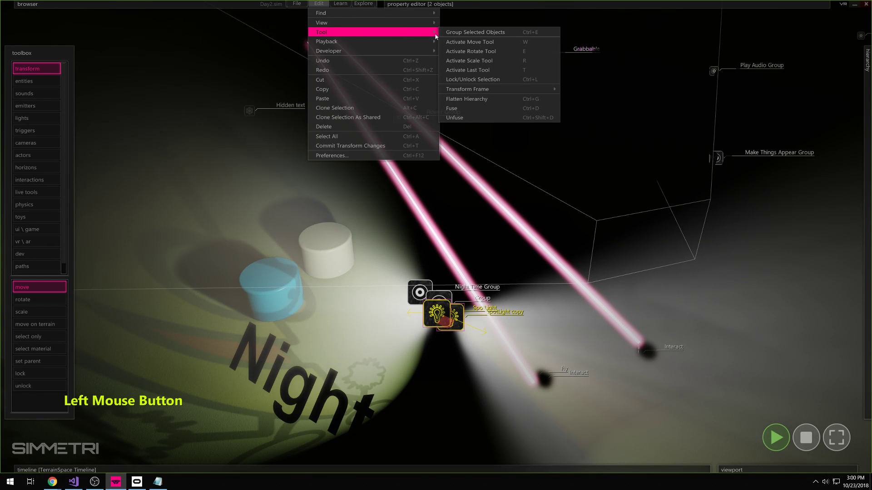
pyautogui.click(452, 33)
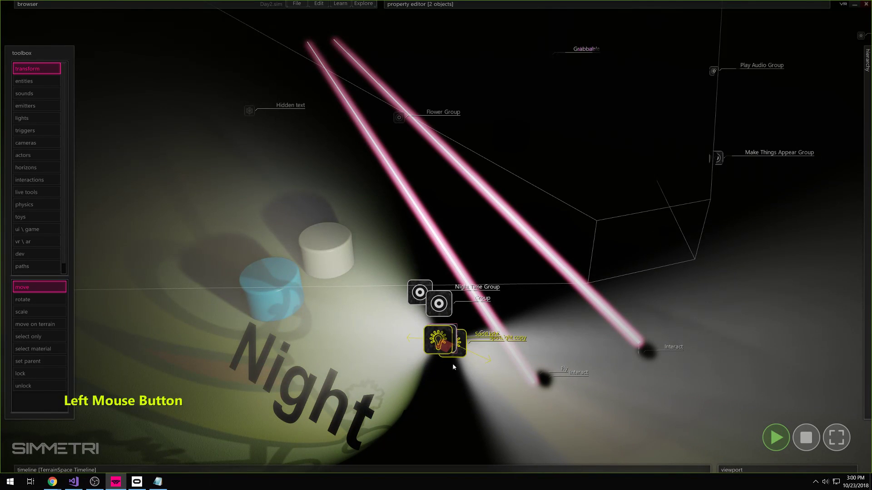
pyautogui.moveTo(451, 343)
pyautogui.mouseDown()
pyautogui.moveTo(420, 332)
pyautogui.moveTo(453, 347)
pyautogui.mouseUp()
pyautogui.moveTo(868, 254)
pyautogui.moveTo(525, 34)
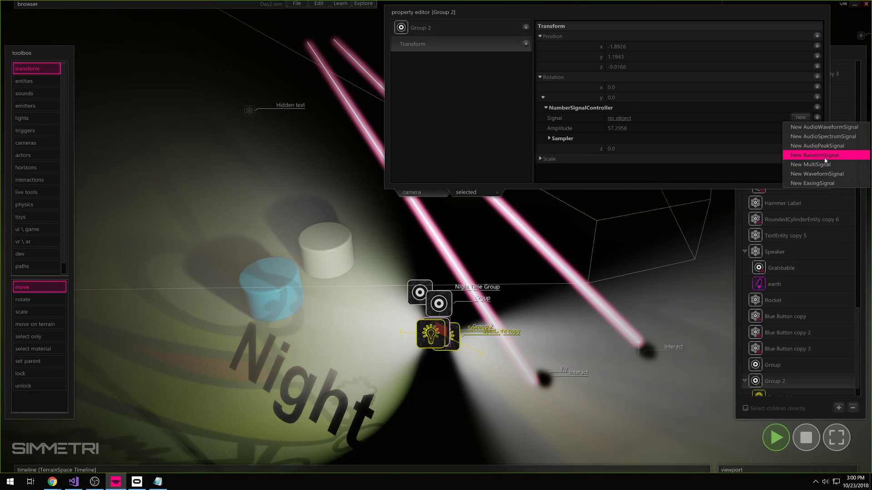
# - Drive Group 2's Rotation Y with a new WaveformSignal
pyautogui.click(823, 175)
pyautogui.moveTo(562, 238); pyautogui.dragTo(508, 291, button='right')
pyautogui.press('w')
pyautogui.moveTo(435, 236); pyautogui.dragTo(435, 236, button='right')
pyautogui.press('s')
# - Fly the camera back to reveal the mountains and sky, and expand the viewport layer list
pyautogui.press('d')
pyautogui.press('w')
pyautogui.press('s')
pyautogui.press('a')
pyautogui.press('s')
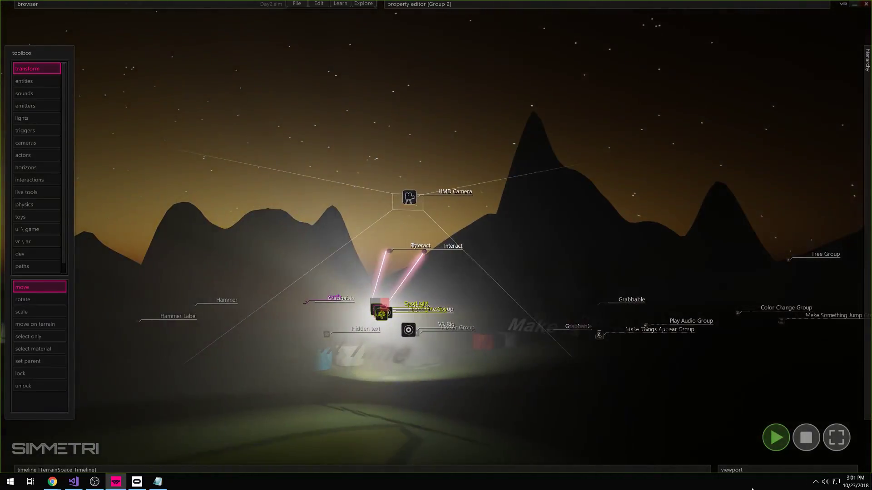
pyautogui.click(779, 470)
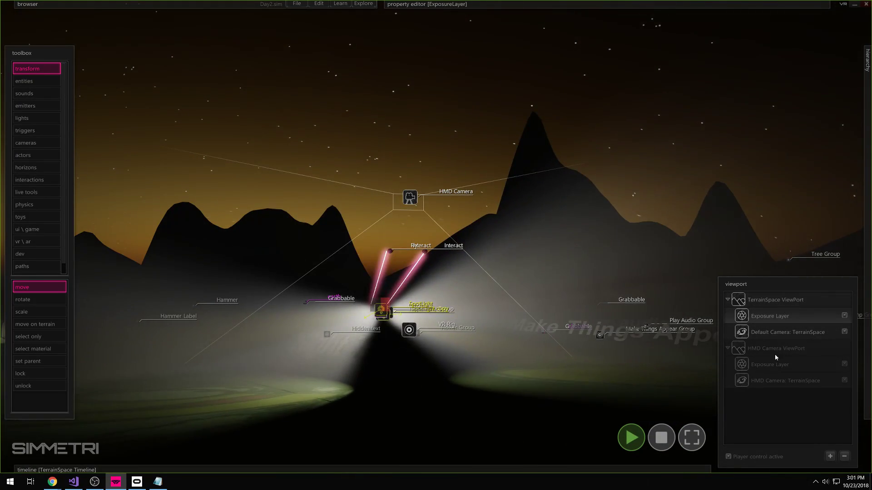
# - Select the viewport's Exposure Layer and adjust its bloom multiplier
pyautogui.click(775, 299)
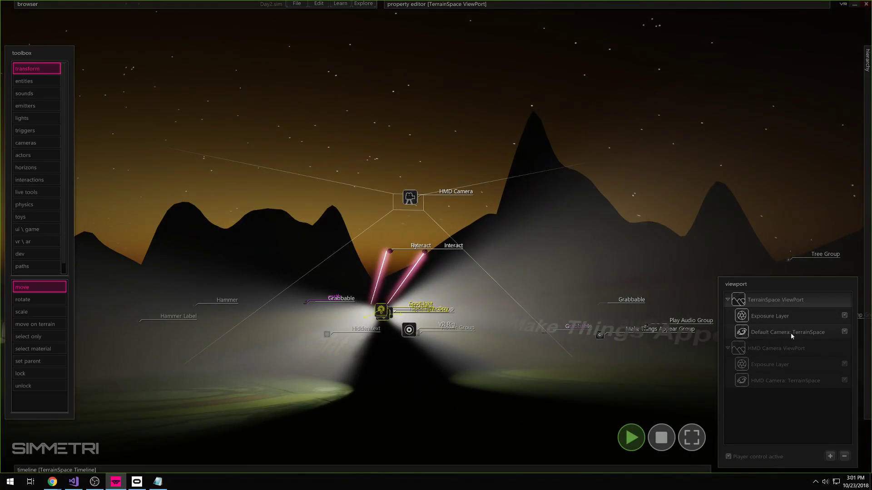
pyautogui.rightClick(777, 331)
pyautogui.moveTo(436, 237); pyautogui.dragTo(389, 320, button='right')
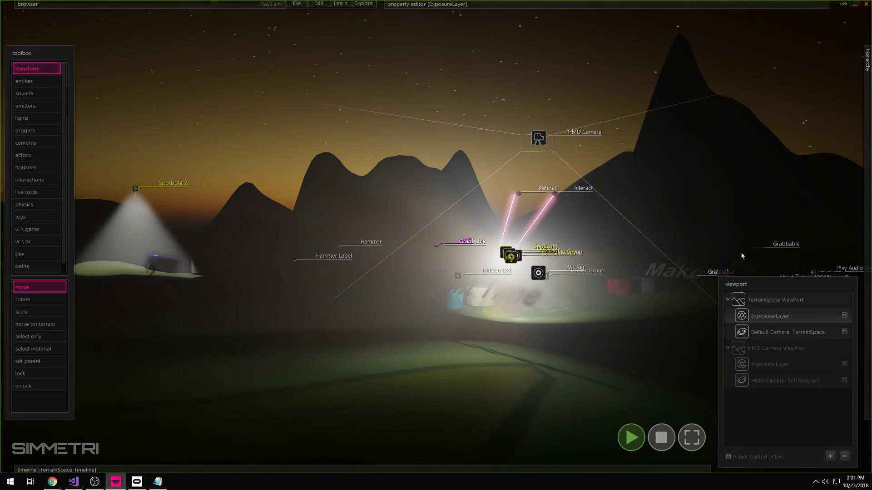
pyautogui.moveTo(641, 53)
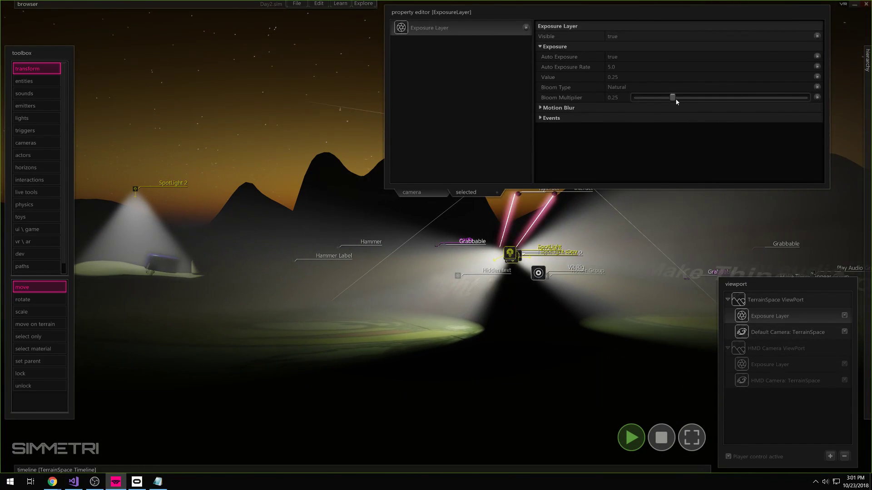
pyautogui.moveTo(718, 101); pyautogui.dragTo(645, 100)
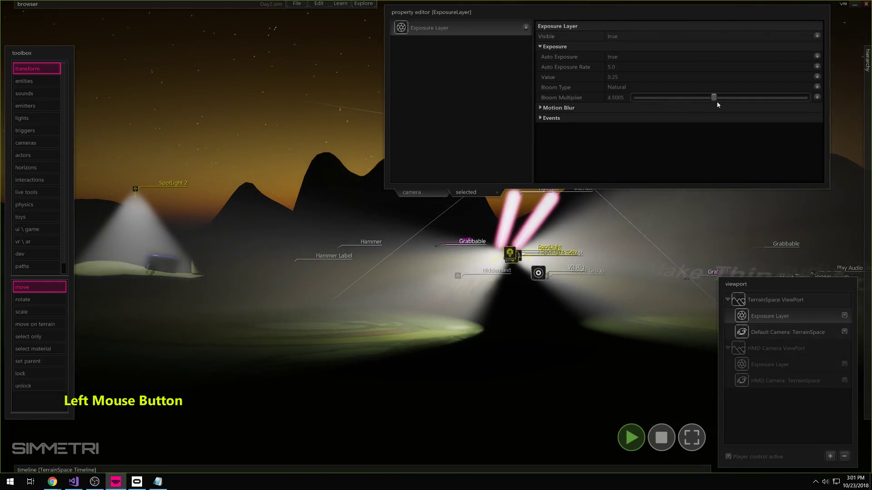
# - Fly the camera to frame the lasers and lower the bloom multiplier
pyautogui.rightClick(608, 141)
pyautogui.press('a')
pyautogui.press('w')
pyautogui.press('a')
pyautogui.press('w')
pyautogui.moveTo(590, 236); pyautogui.dragTo(636, 204, button='right')
pyautogui.press('w')
pyautogui.moveTo(436, 237)
pyautogui.mouseDown(button='right')
pyautogui.moveTo(367, 237)
pyautogui.moveTo(436, 237)
pyautogui.mouseUp(button='right')
pyautogui.press('d')
pyautogui.press('s')
pyautogui.press('d')
pyautogui.press('d')
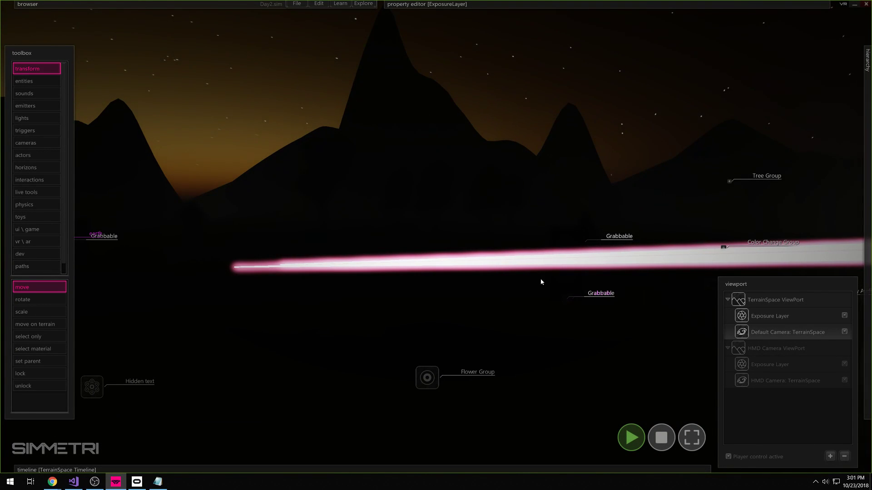
pyautogui.moveTo(636, 4)
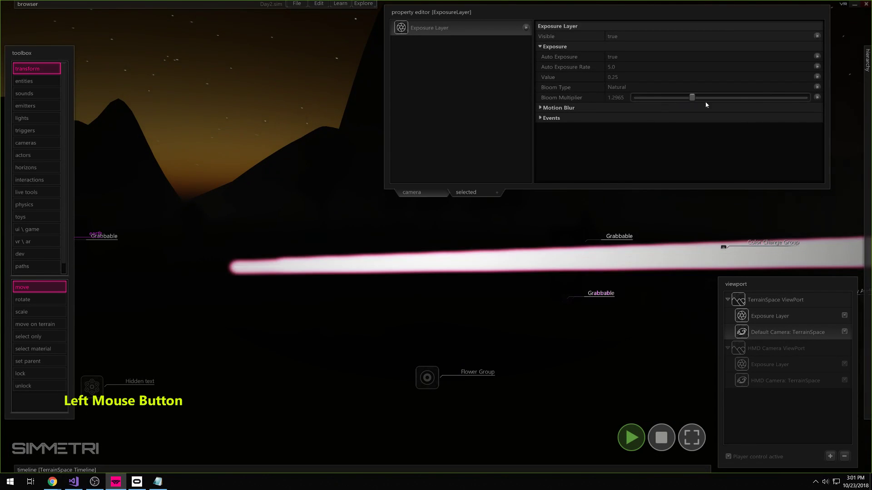
pyautogui.moveTo(688, 102); pyautogui.dragTo(656, 100)
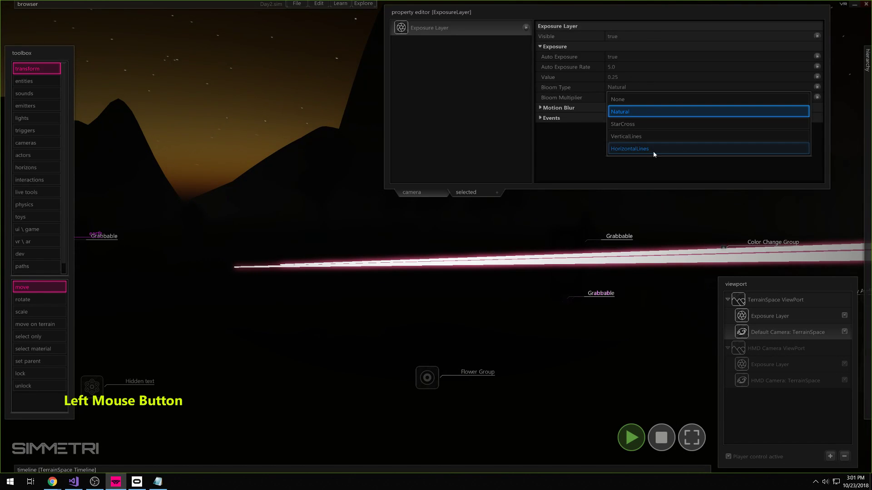
# - Switch the bloom type to StarCross and raise the bloom multiplier to 5.1597
pyautogui.click(645, 125)
pyautogui.moveTo(720, 104); pyautogui.dragTo(740, 107)
pyautogui.moveTo(658, 218); pyautogui.dragTo(660, 220, button='right')
pyautogui.moveTo(436, 236); pyautogui.dragTo(396, 247, button='right')
pyautogui.press('a')
pyautogui.press('s')
pyautogui.press('d')
pyautogui.press('s')
pyautogui.click(28, 81)
# - Draw a new box and set its colour to white at maximum HDR intensity
pyautogui.moveTo(193, 406); pyautogui.dragTo(194, 408)
pyautogui.click(191, 379)
pyautogui.rightClick(191, 379)
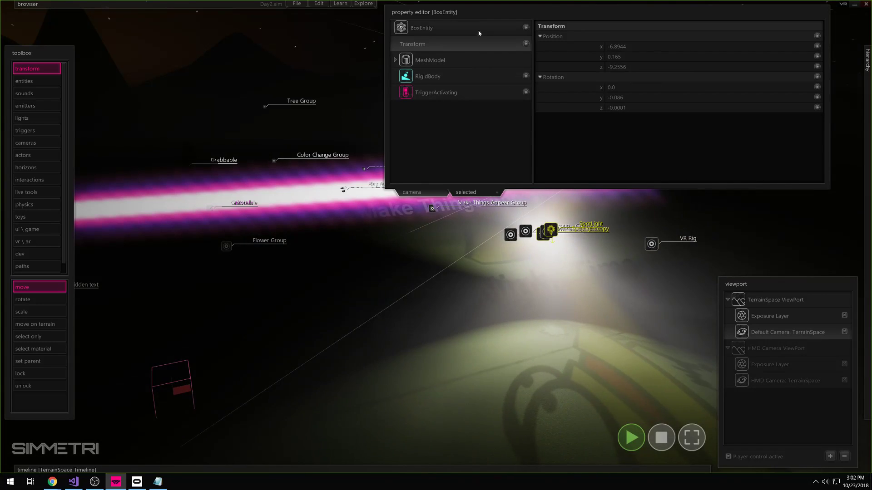
pyautogui.click(479, 33)
pyautogui.click(611, 77)
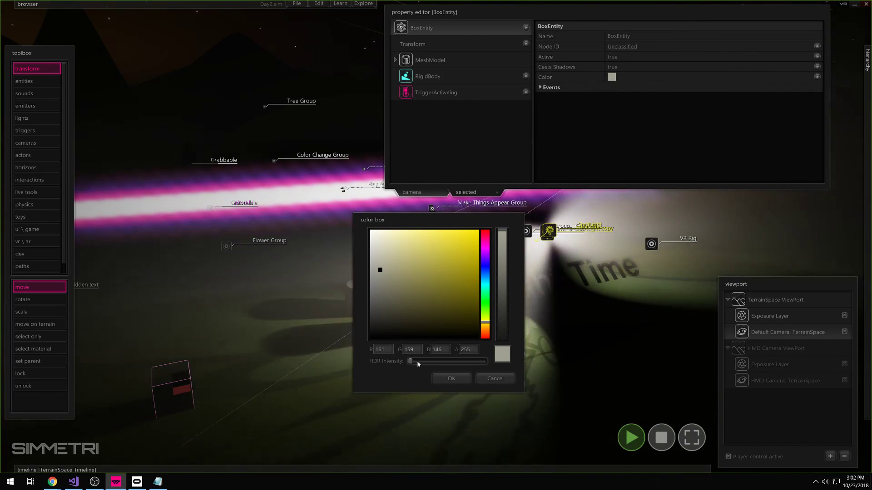
pyautogui.moveTo(417, 361); pyautogui.dragTo(466, 362)
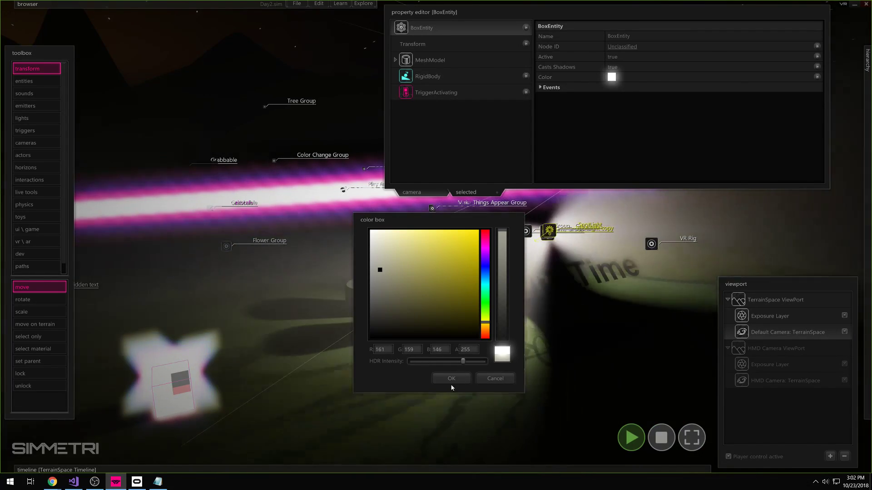
pyautogui.click(451, 381)
# - Fly the camera around the glowing box, then select it and drag it into position
pyautogui.moveTo(380, 289); pyautogui.dragTo(318, 308, button='right')
pyautogui.press('w')
pyautogui.press('d')
pyautogui.moveTo(450, 278); pyautogui.dragTo(595, 253, button='right')
pyautogui.click(449, 278)
pyautogui.press('a')
pyautogui.press('w')
pyautogui.press('s')
pyautogui.moveTo(436, 237); pyautogui.dragTo(303, 274, button='right')
pyautogui.press('d')
pyautogui.press('w')
pyautogui.click(218, 202)
pyautogui.moveTo(218, 202); pyautogui.dragTo(261, 211)
# - Alt-drag copies of the box, then marquee-select all eight boxes and lift them upward
pyautogui.moveTo(293, 230); pyautogui.dragTo(232, 195, button='right')
pyautogui.moveTo(475, 304); pyautogui.dragTo(475, 244)
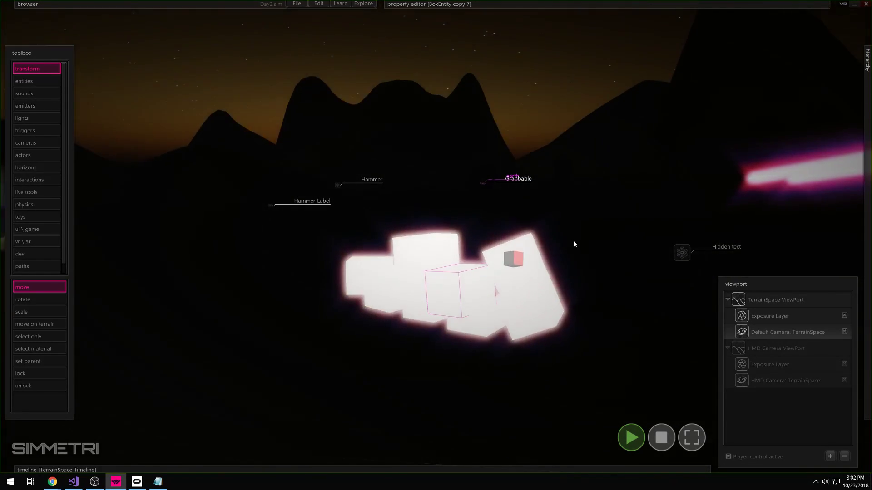
pyautogui.moveTo(576, 234); pyautogui.dragTo(355, 327)
pyautogui.moveTo(421, 293); pyautogui.dragTo(380, 136)
pyautogui.moveTo(380, 137); pyautogui.dragTo(314, 68, button='right')
# - Raise the exposure layer's bloom multiplier to 16.9484 while circling the glowing boxes
pyautogui.press('d')
pyautogui.press('s')
pyautogui.moveTo(436, 236); pyautogui.dragTo(350, 243, button='right')
pyautogui.press('s')
pyautogui.press('w')
pyautogui.press('3')
pyautogui.press('w')
pyautogui.click(784, 317)
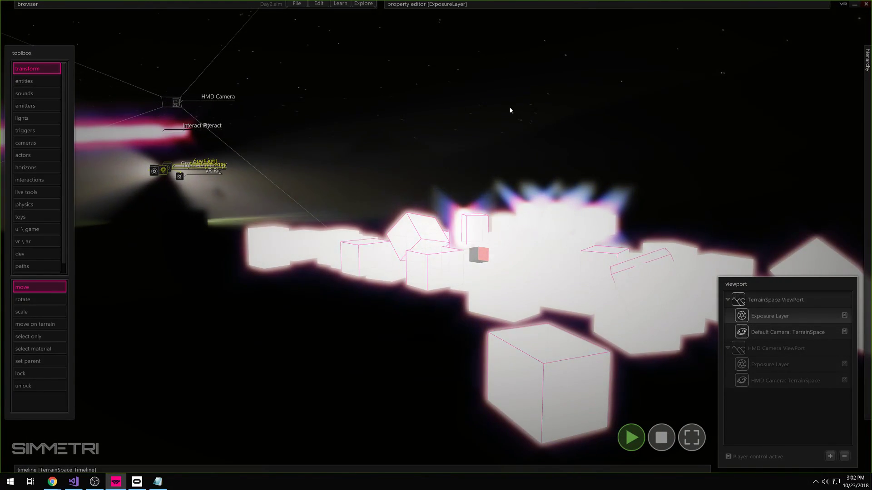
pyautogui.moveTo(545, 4)
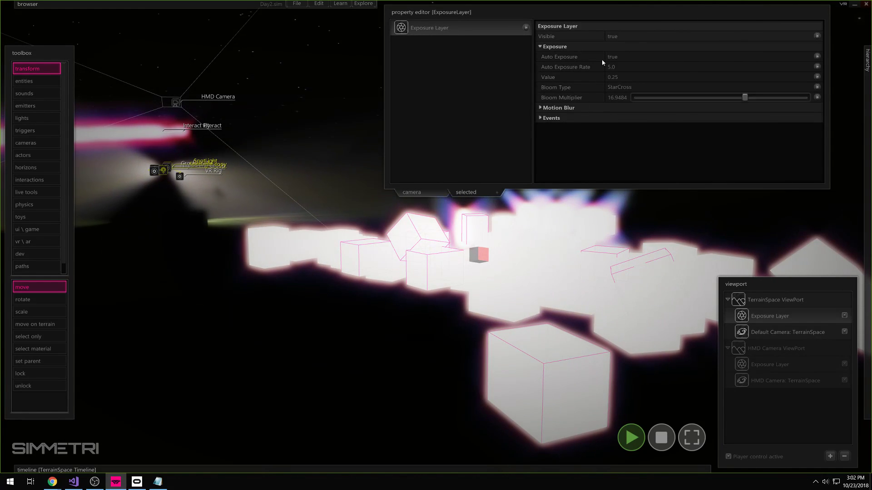
pyautogui.press('s')
pyautogui.moveTo(349, 206); pyautogui.dragTo(315, 205, button='right')
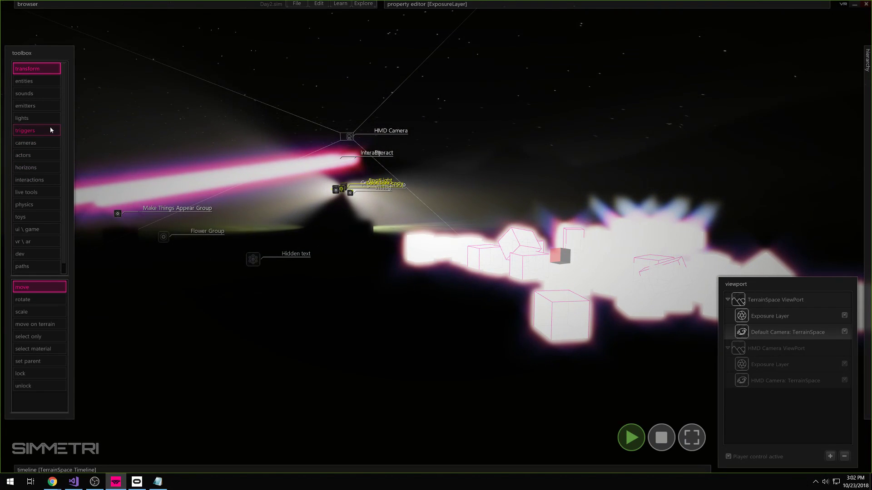
# - Cancel a started spot light placement and stop the universe so it rewinds to the start
pyautogui.click(38, 121)
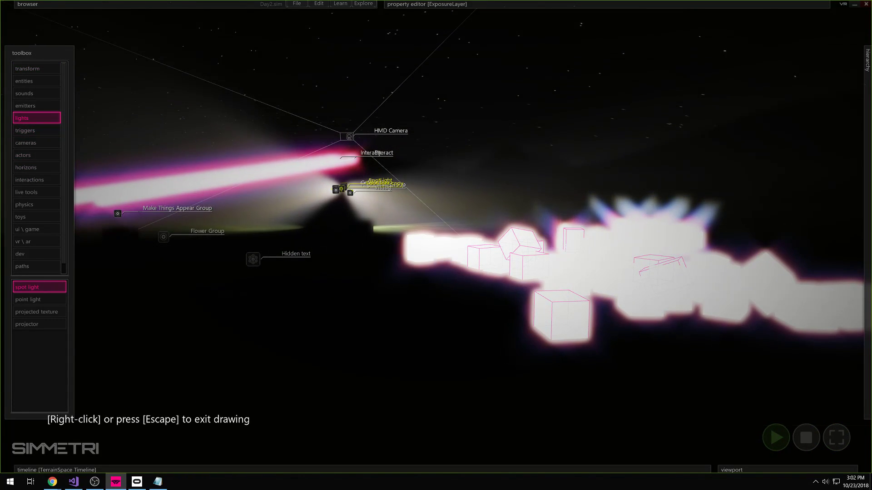
pyautogui.click(557, 235)
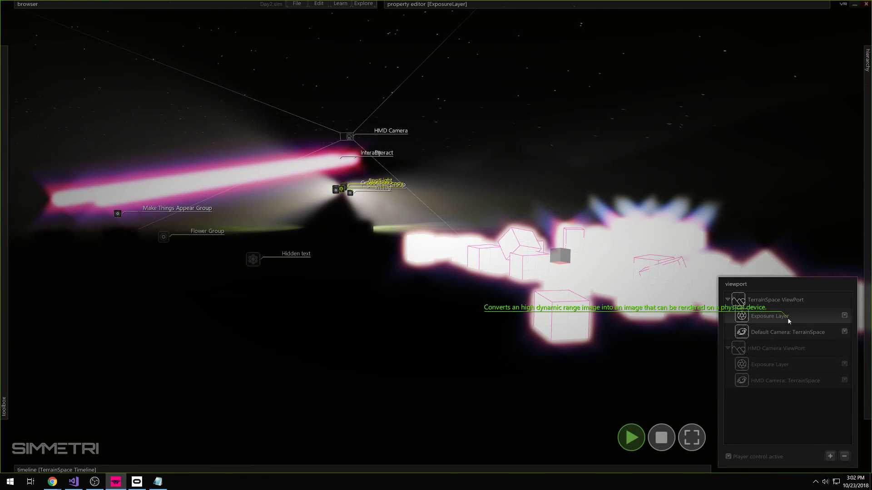
pyautogui.rightClick(781, 412)
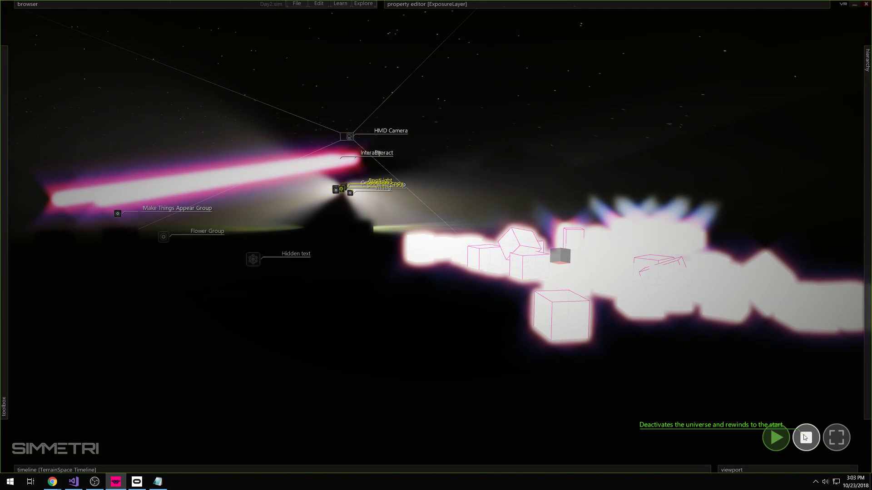
pyautogui.click(803, 437)
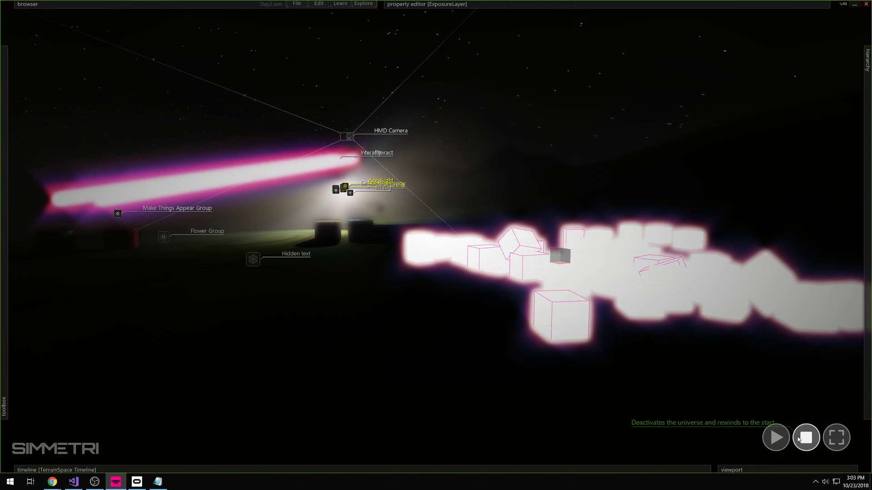
pyautogui.moveTo(736, 386); pyautogui.dragTo(722, 347, button='right')
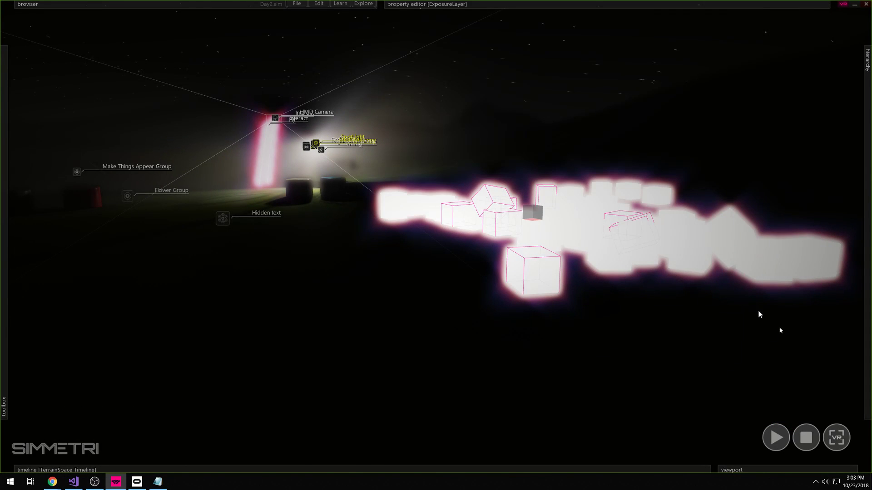
# - View the foggy terrain in full-screen stereo VR, exit with Escape, and reveal the hierarchy panel
pyautogui.click(836, 437)
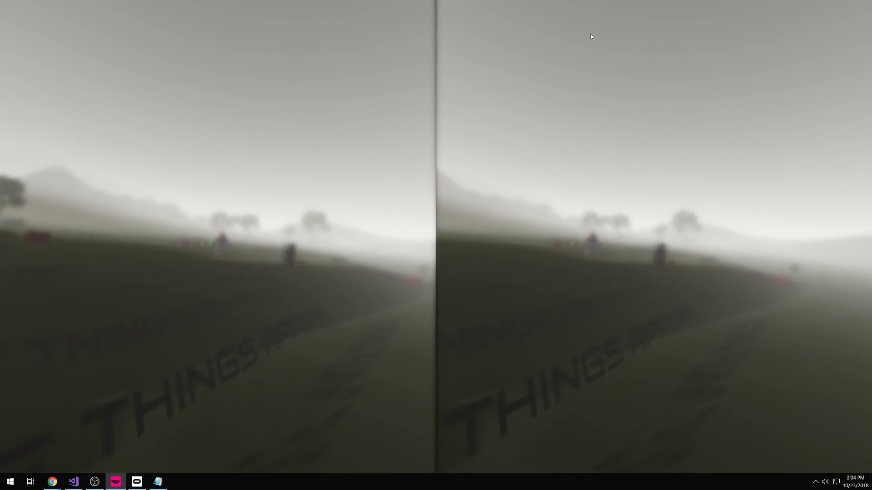
pyautogui.press('Escape')
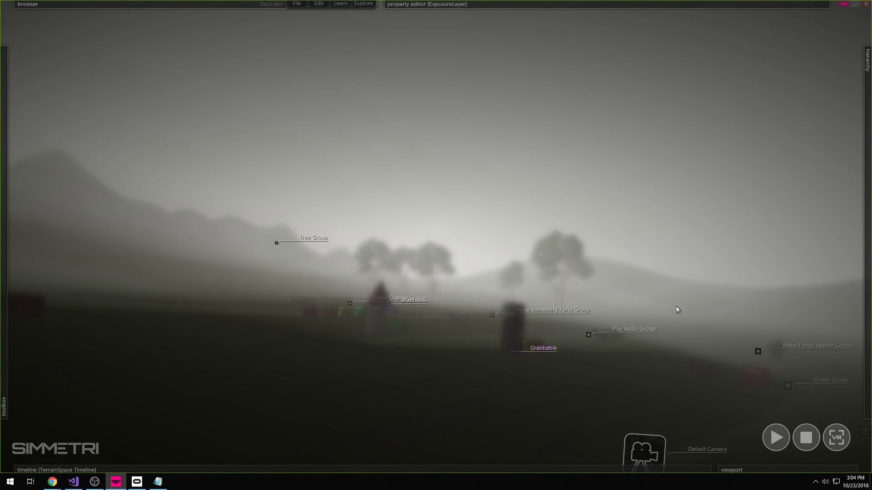
pyautogui.moveTo(868, 354)
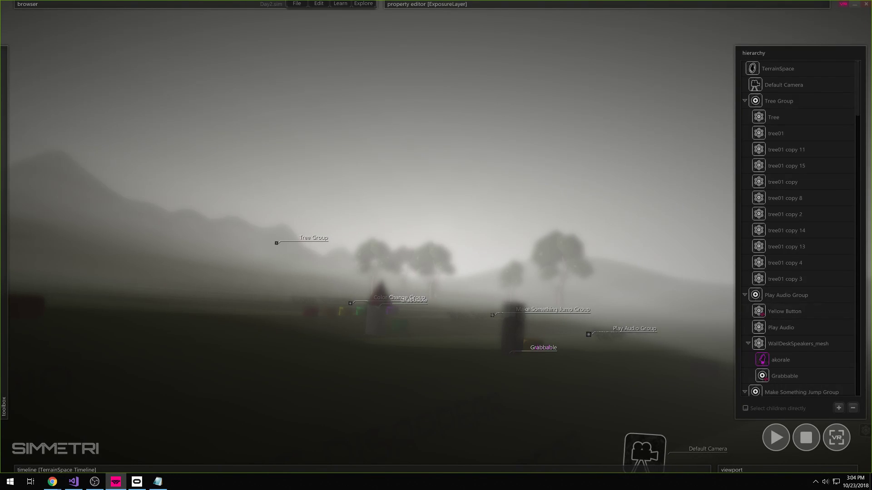